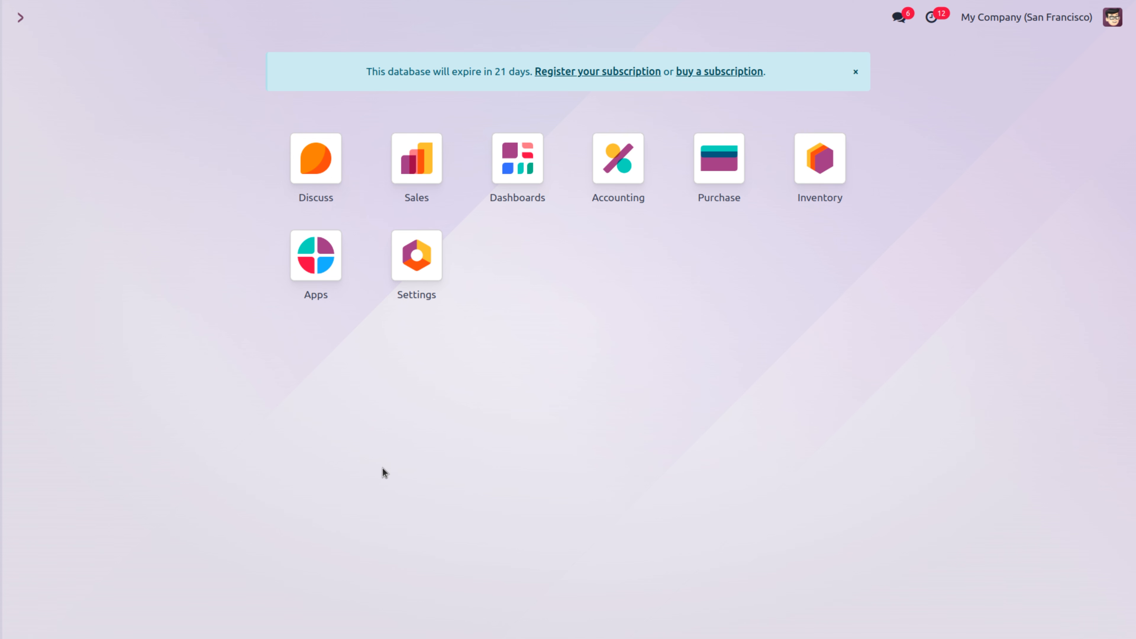
Open the Purchase app to show the Requests for Quotation list of 12 records
click(718, 196)
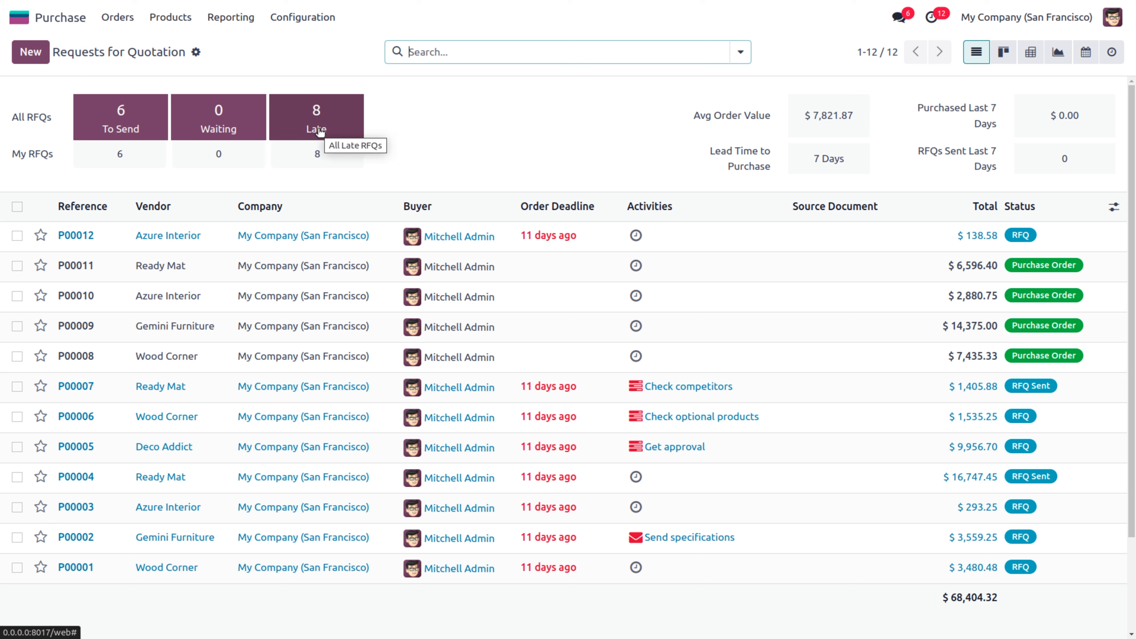
click(131, 130)
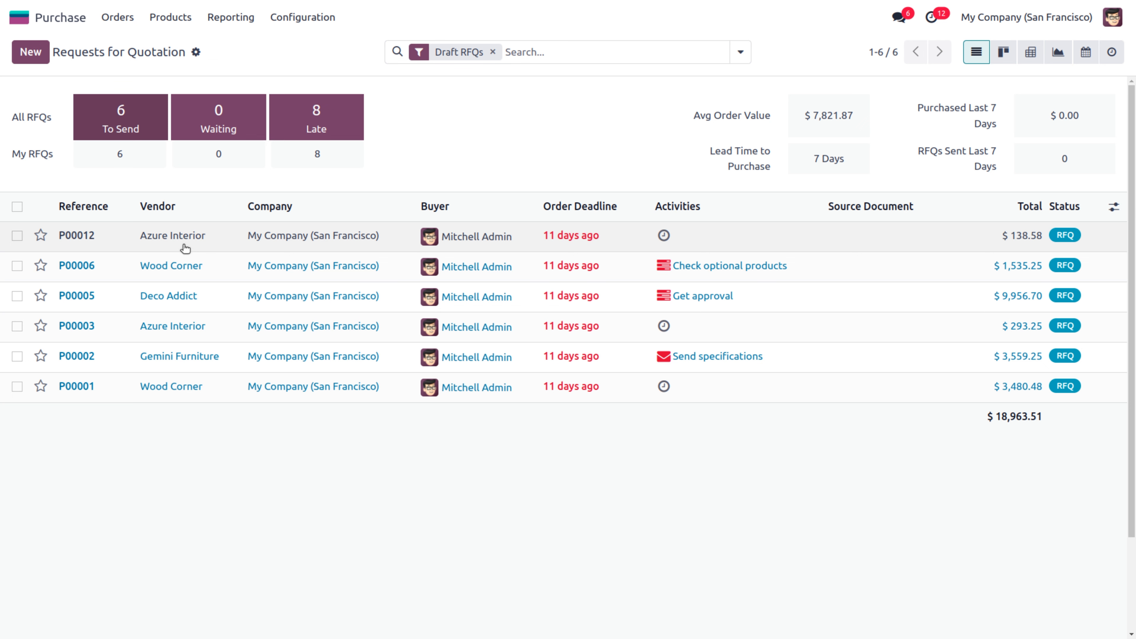
click(216, 122)
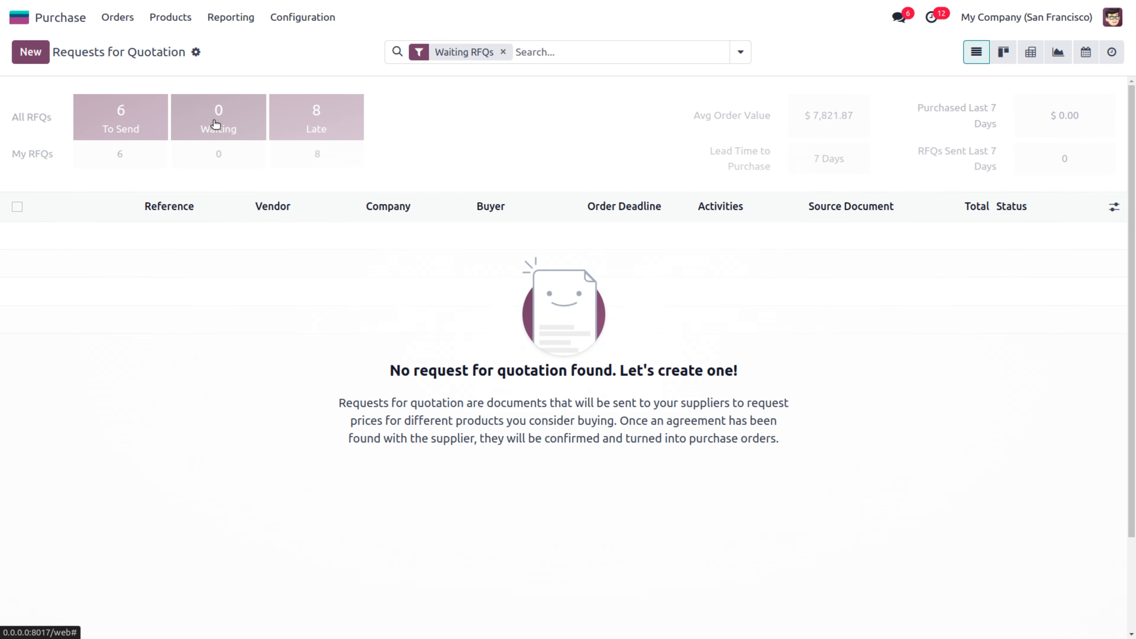
click(320, 128)
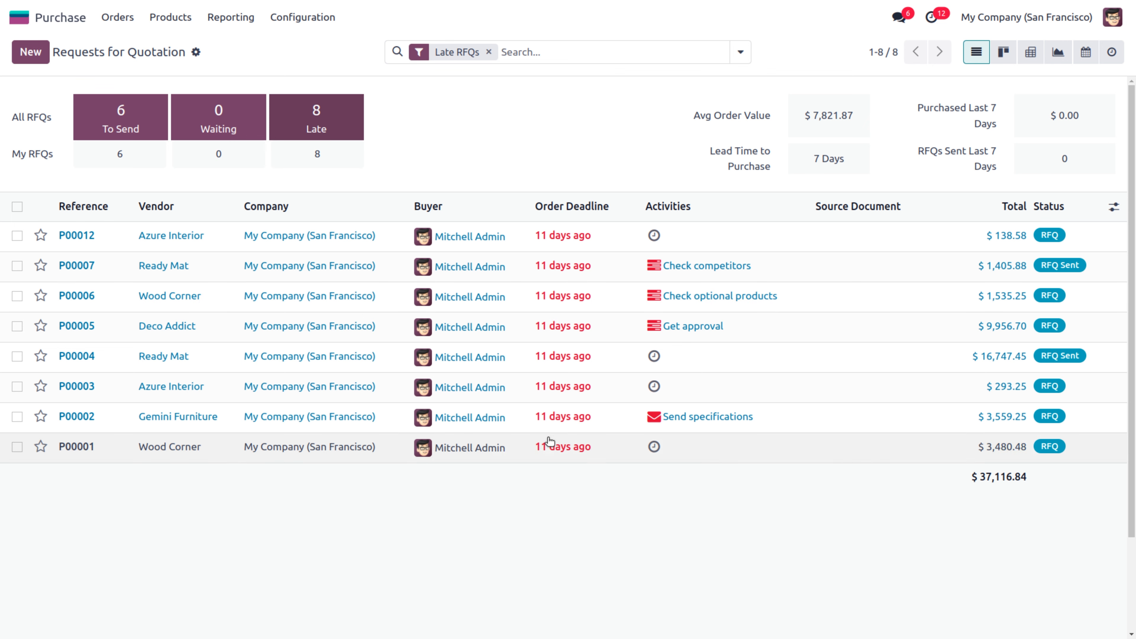
mouse_move(551, 457)
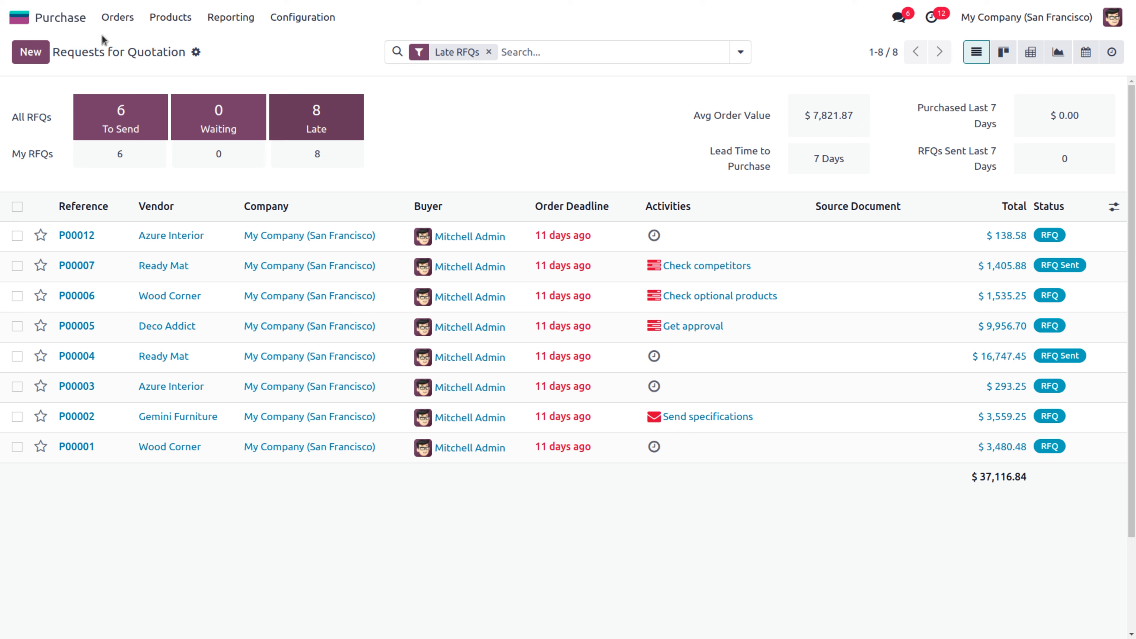
click(488, 52)
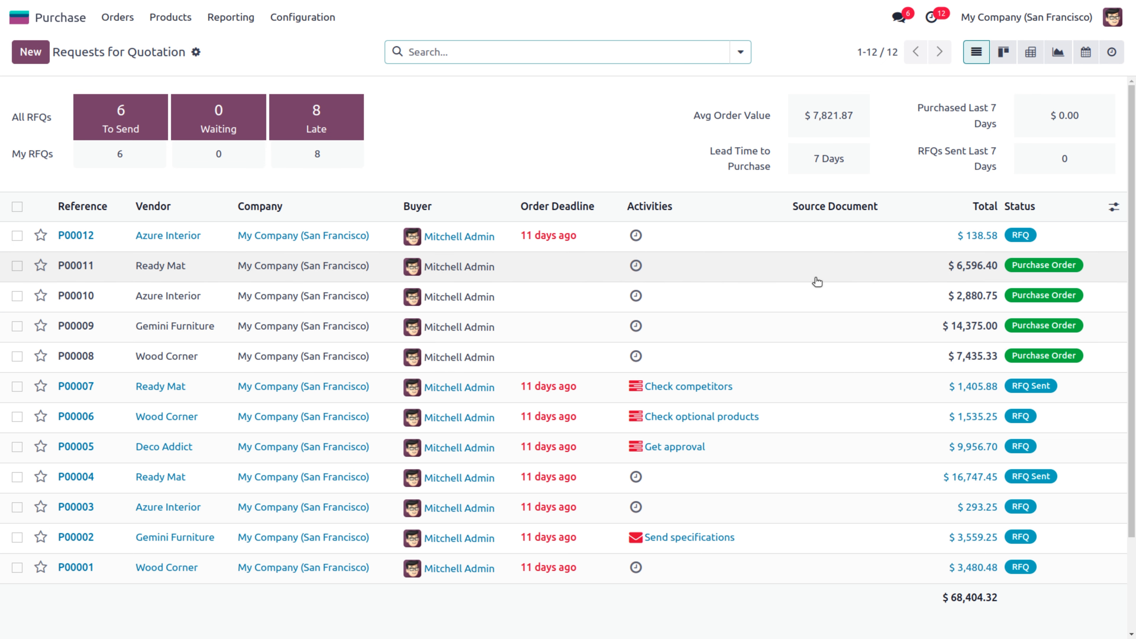
click(740, 53)
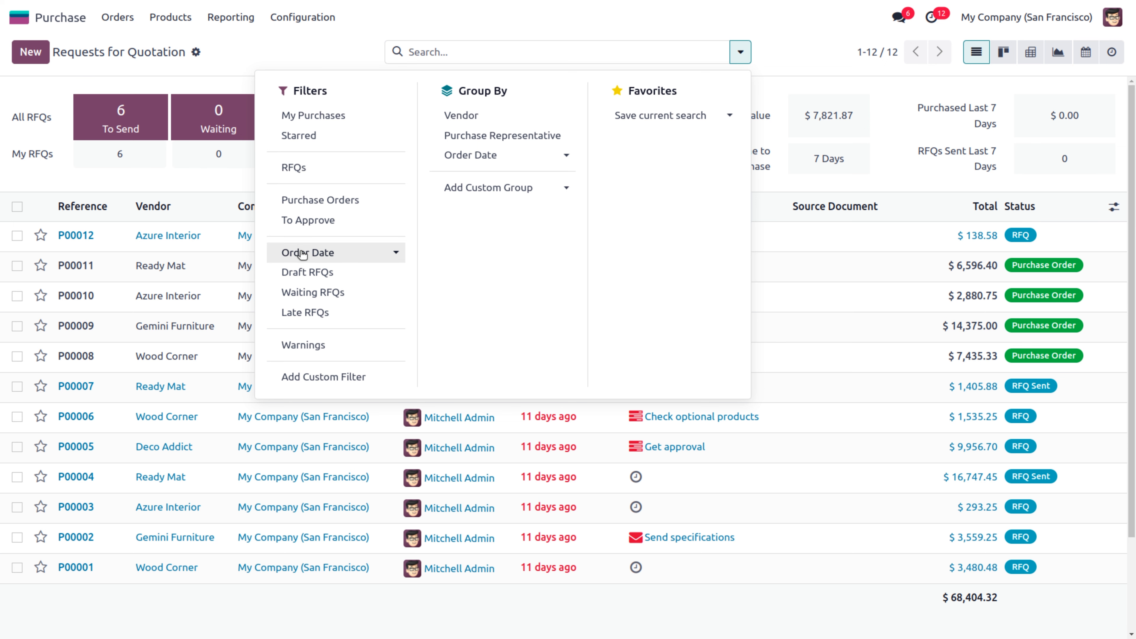
click(307, 203)
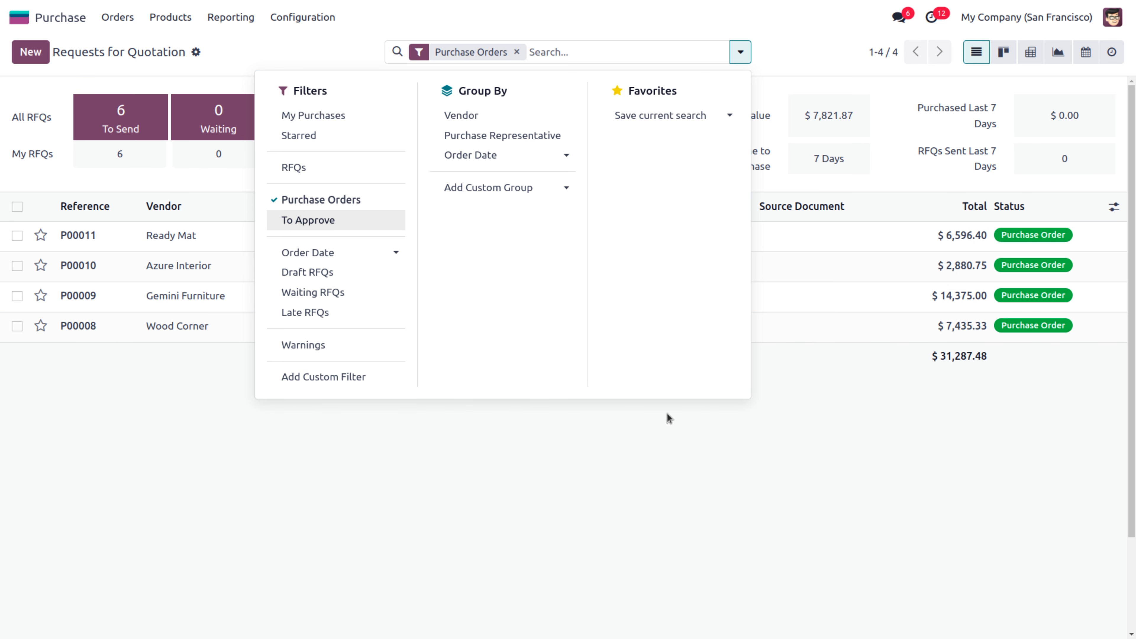
click(756, 463)
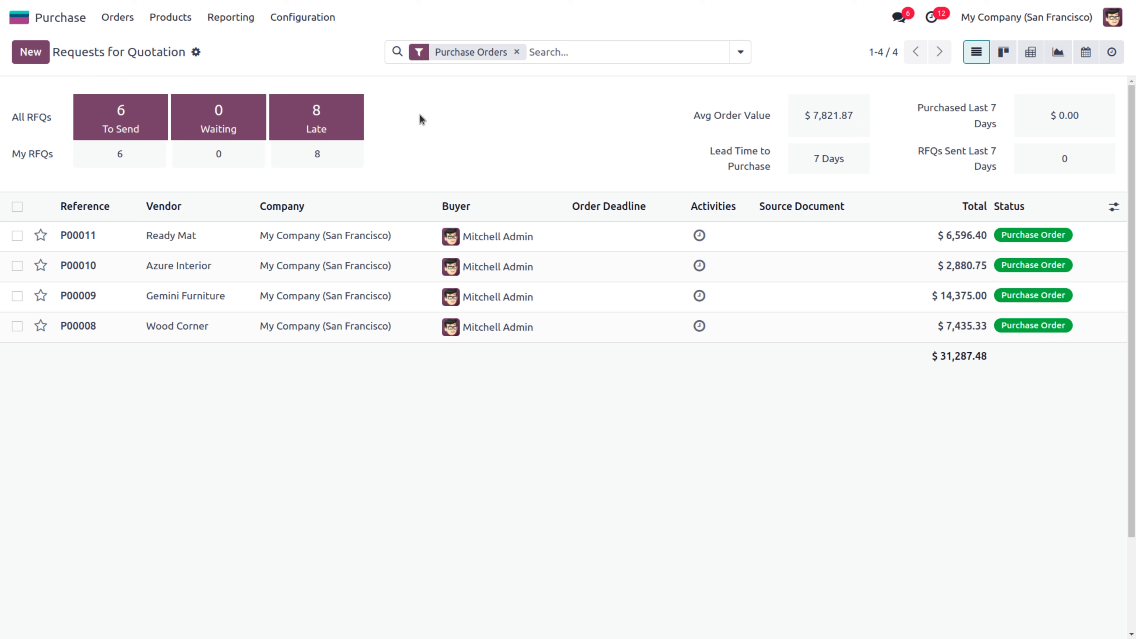
click(115, 20)
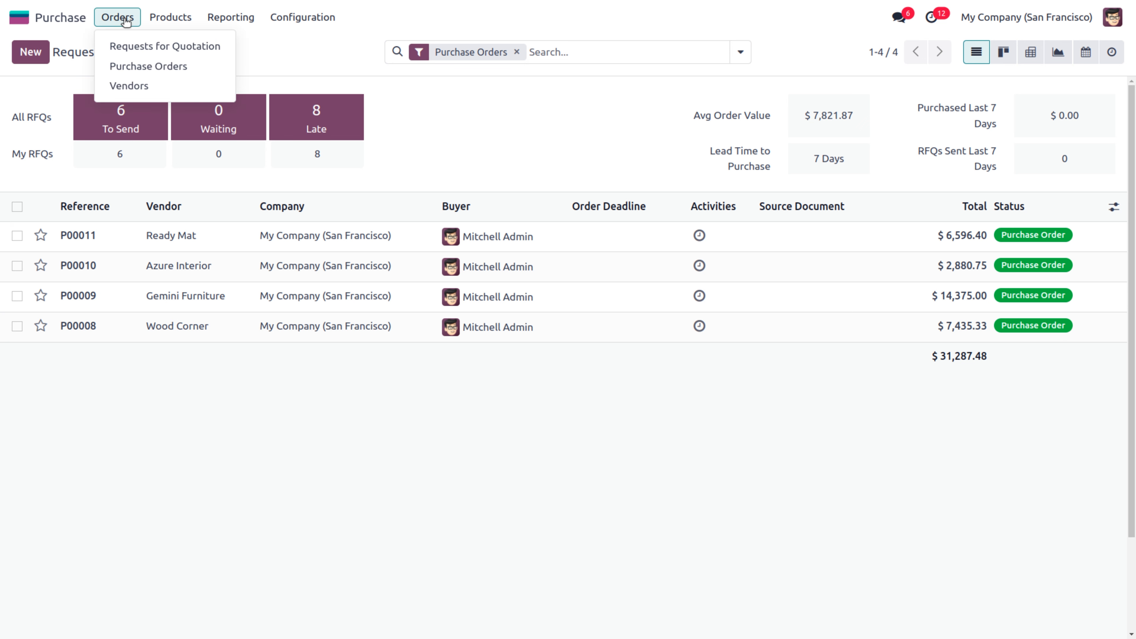
click(127, 51)
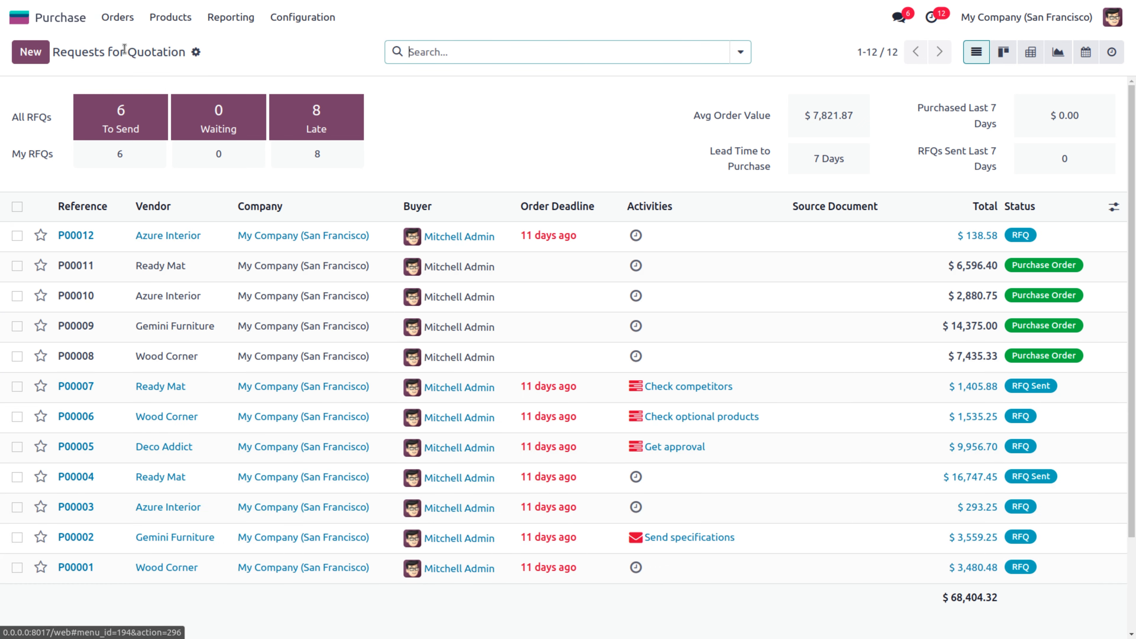
Create a new RFQ and set its vendor to Azure Interior
click(31, 53)
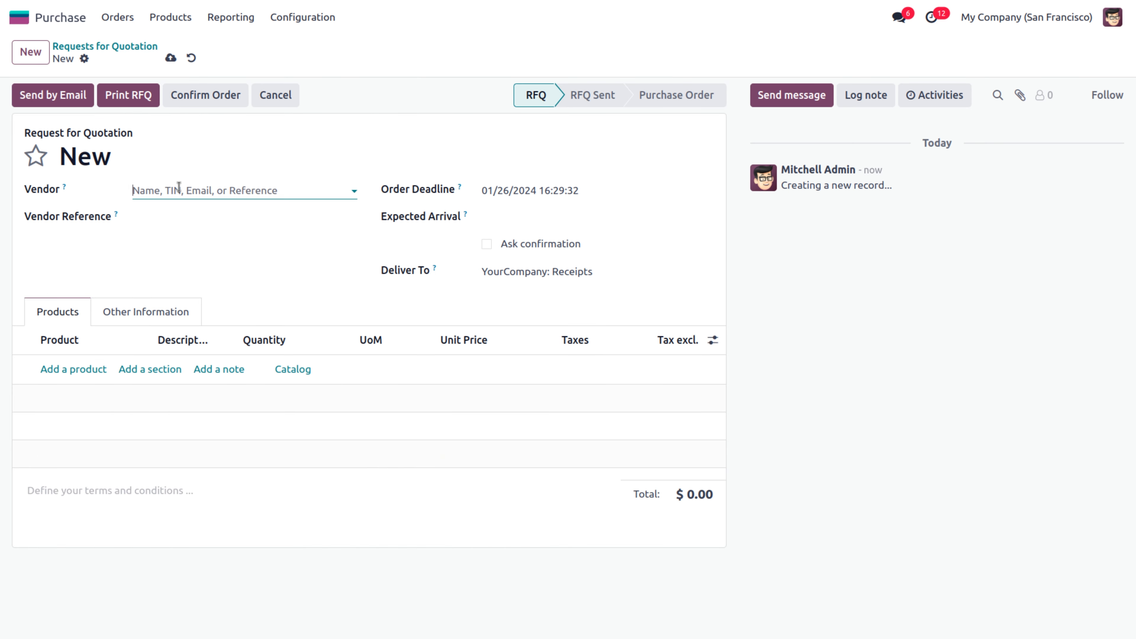
click(179, 191)
key(Escape)
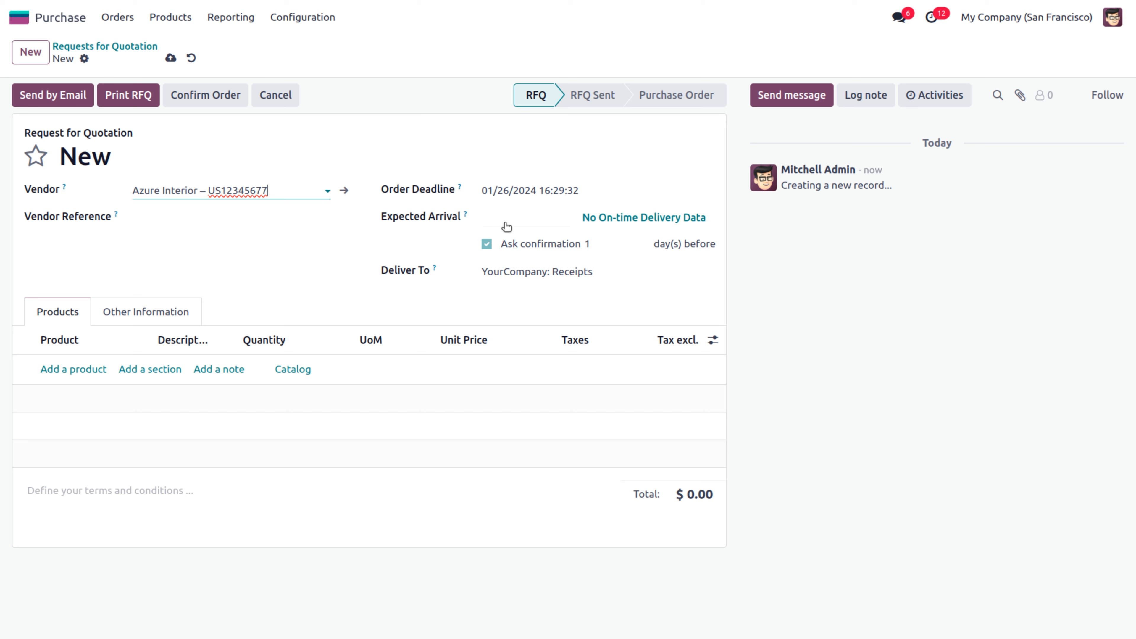
mouse_move(590, 253)
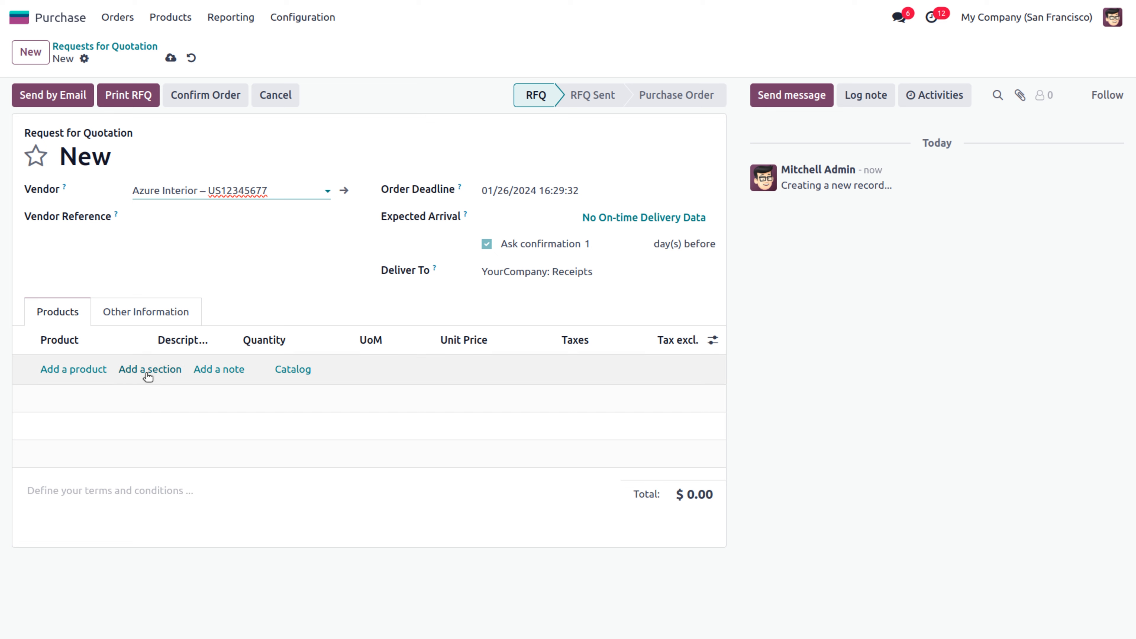
Add [E-COM07] Large Cabinet and [E-COM10] Pedal Bin product lines to the RFQ
click(66, 369)
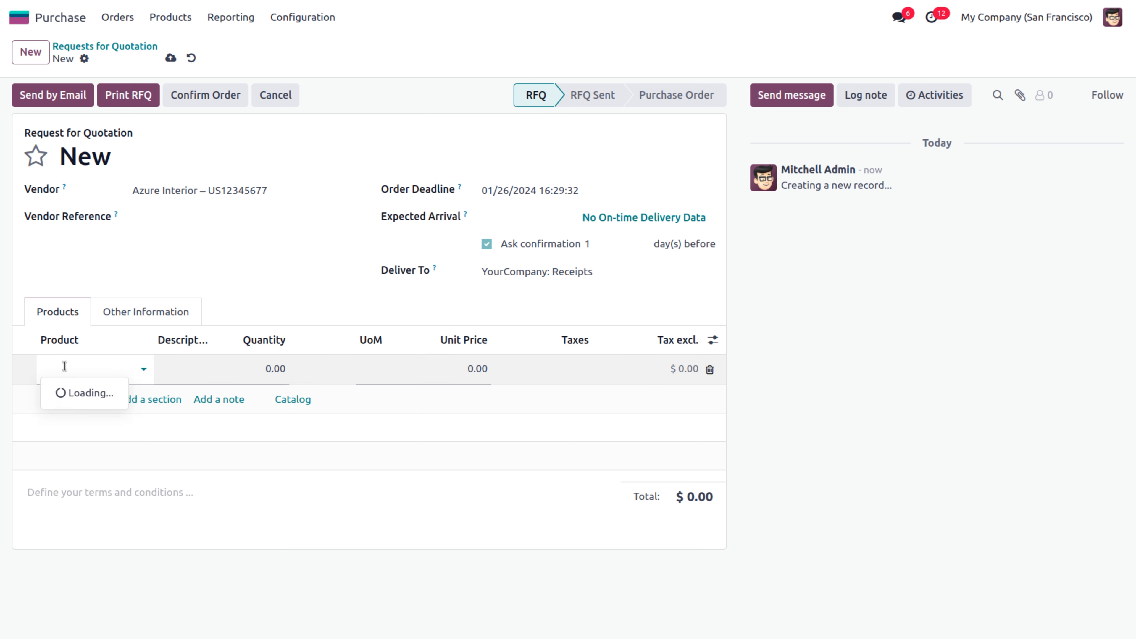
click(120, 453)
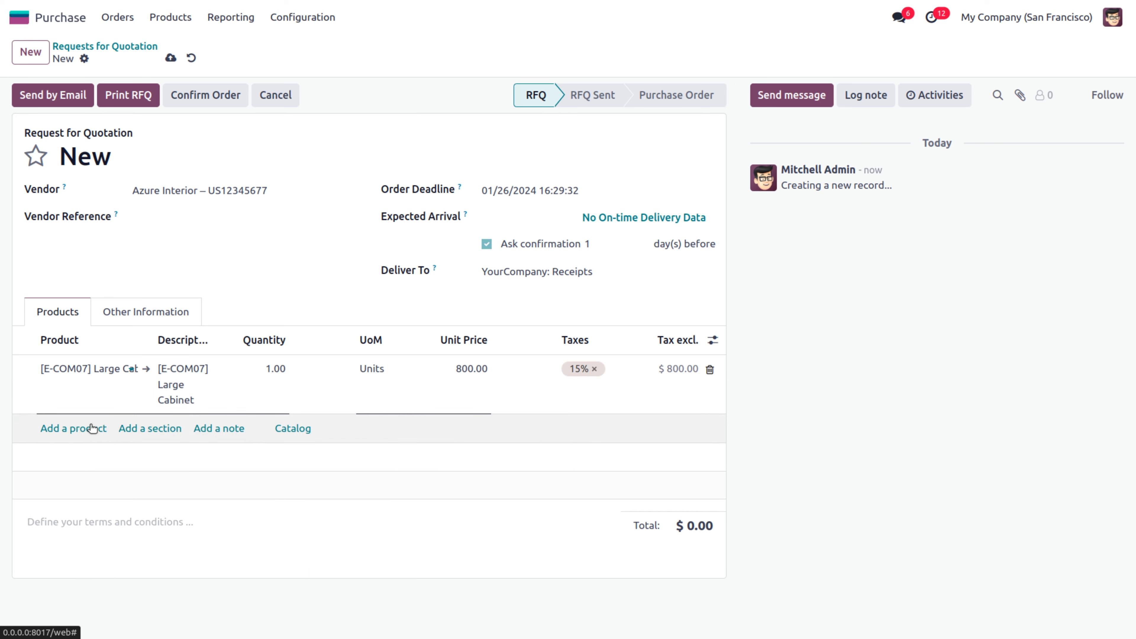
click(70, 428)
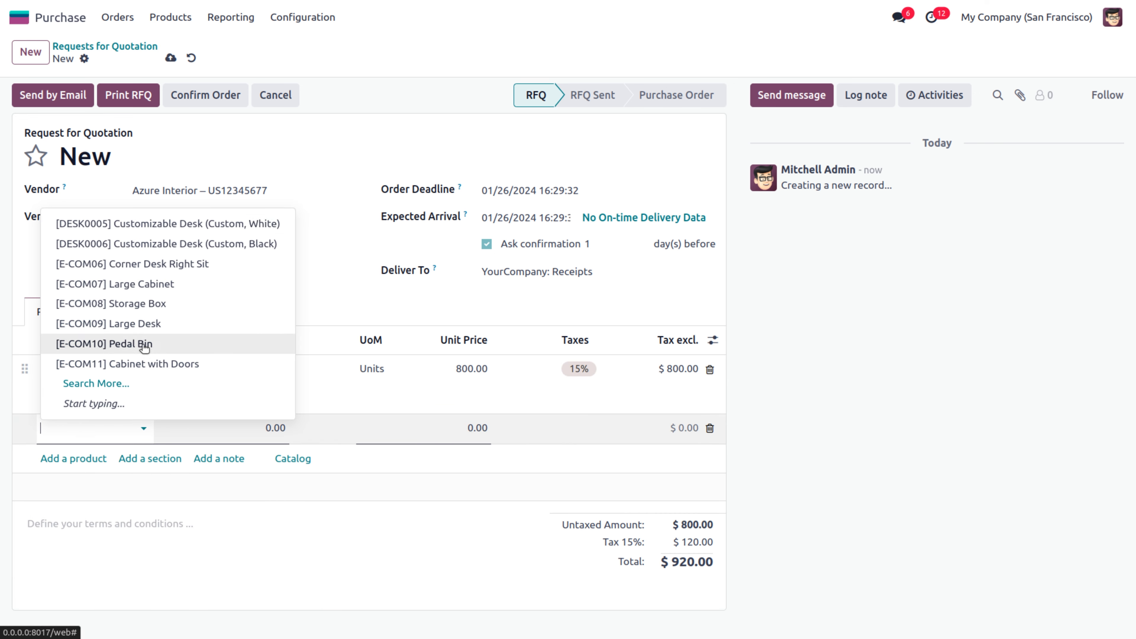
click(144, 344)
Set quantities to 4 Large Cabinets and 2 Pedal Bins ($3,703.00), then start emailing the RFQ
click(257, 375)
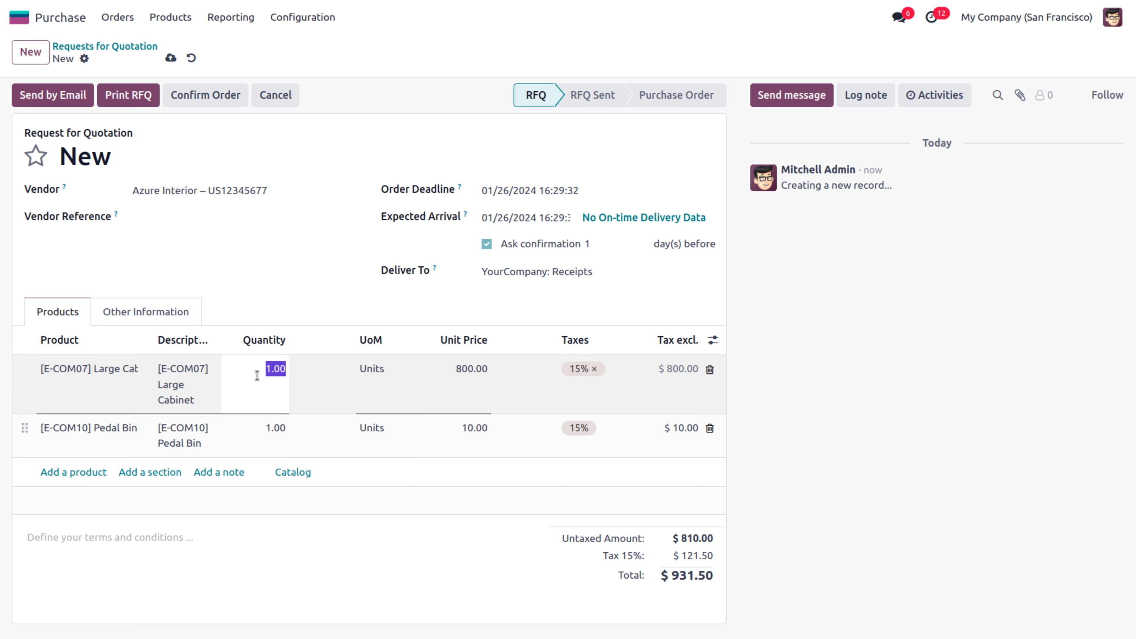
text(4)
click(274, 429)
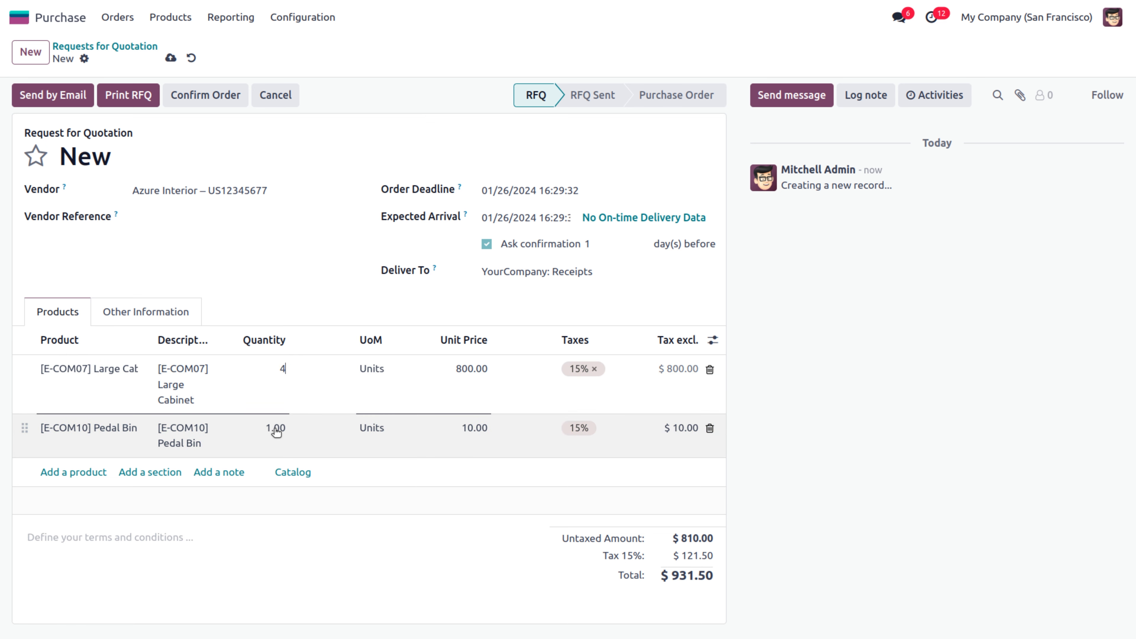
text(2)
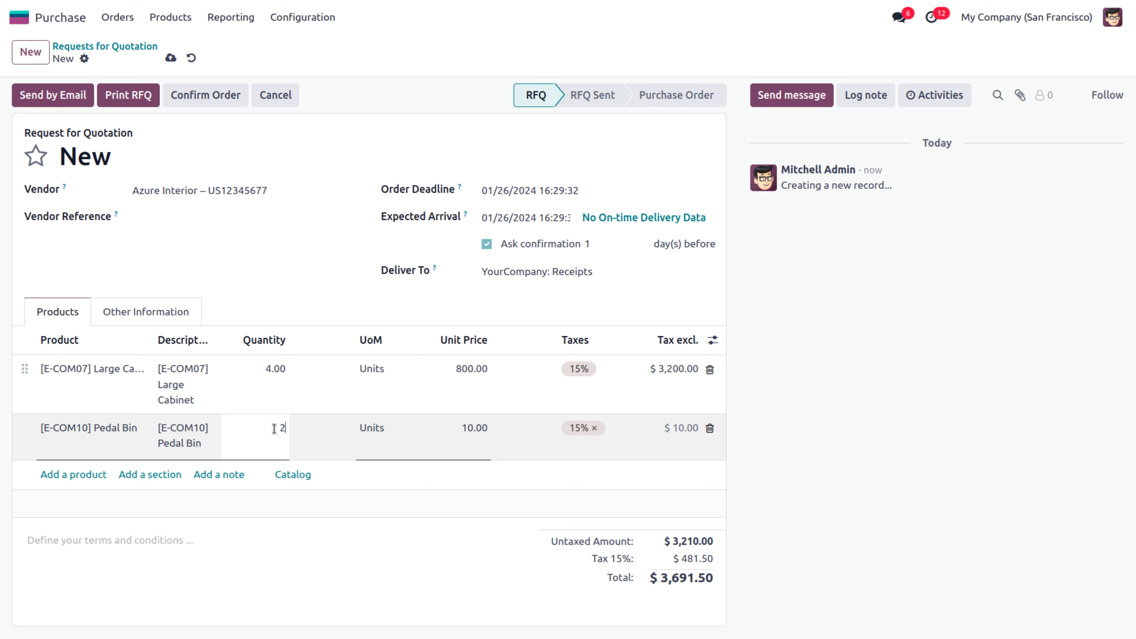
click(368, 567)
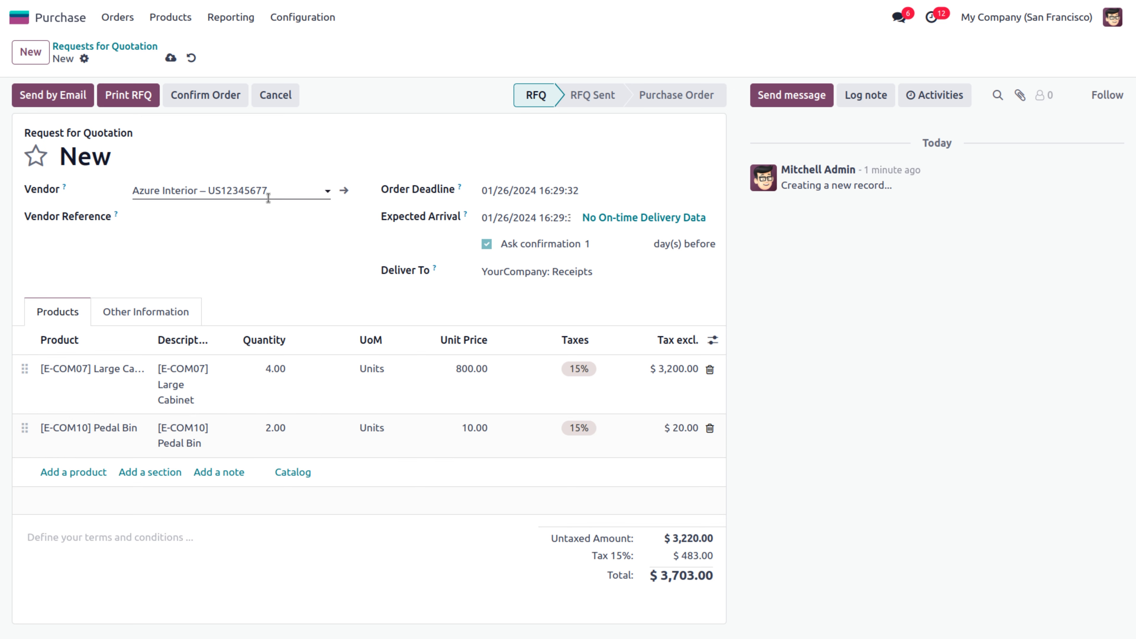
click(59, 97)
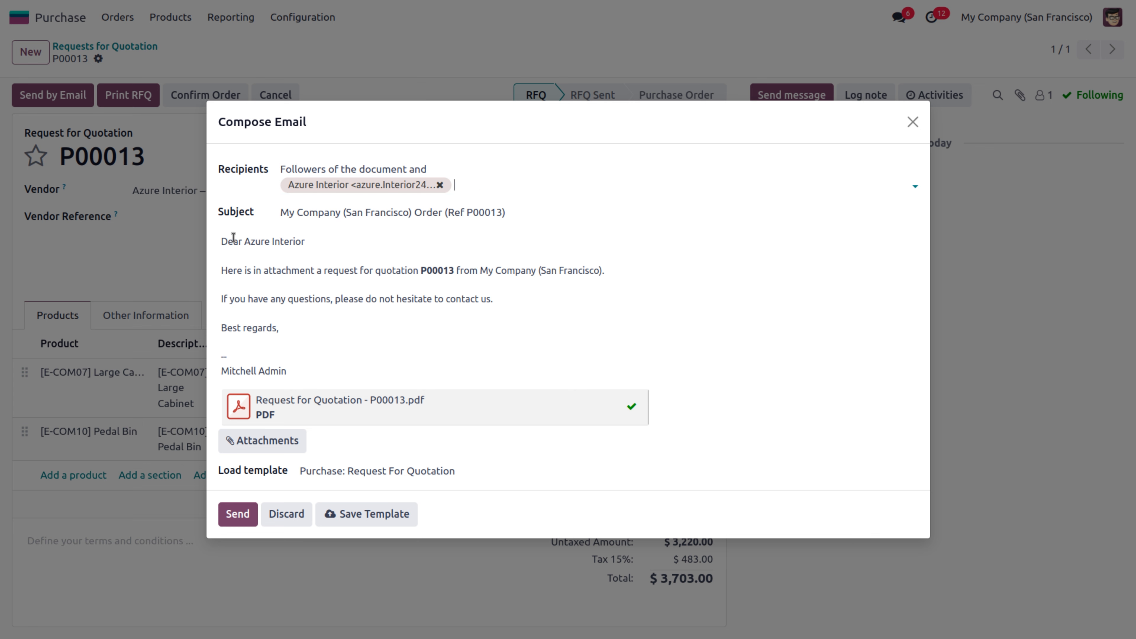
Review the message and attached PDF, then send RFQ P00013 to Azure Interior
drag(219, 235, 279, 329)
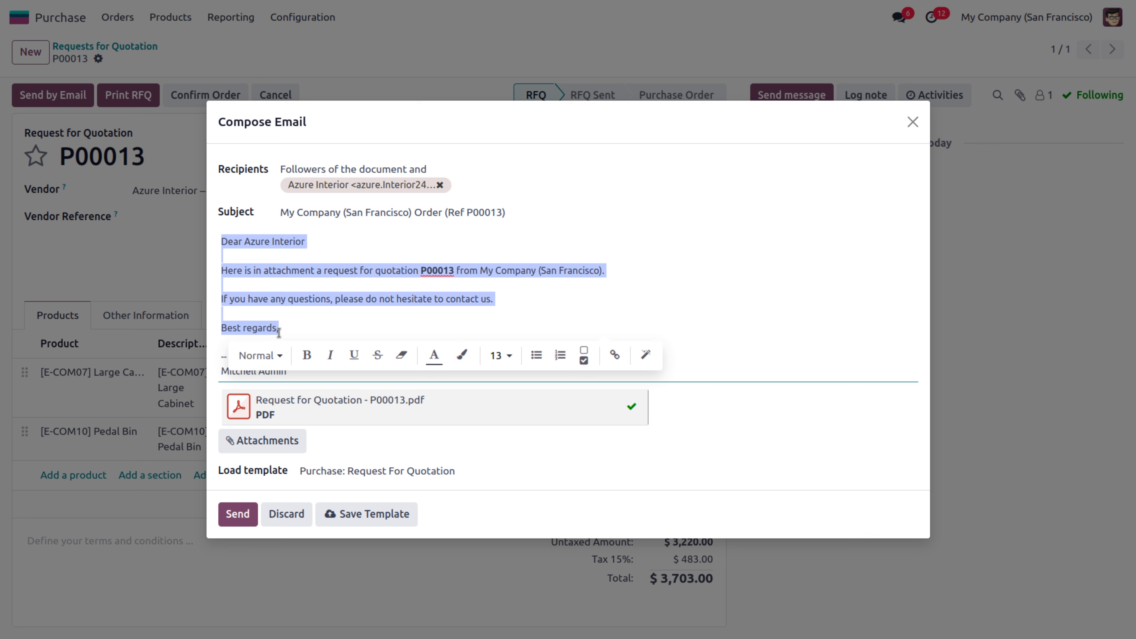
click(294, 327)
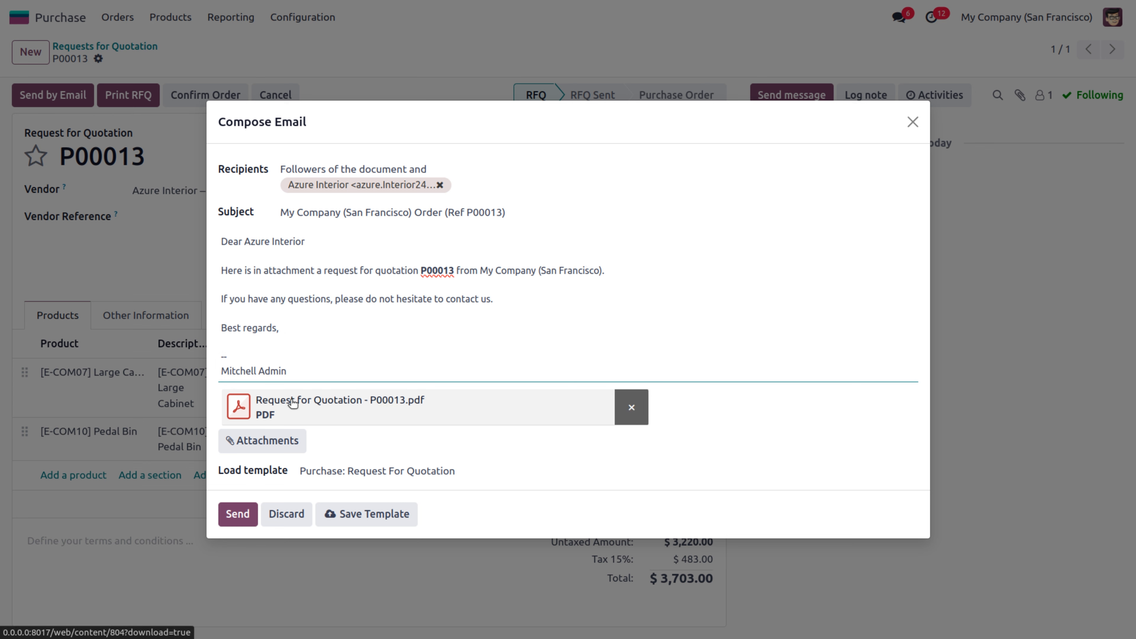
click(237, 514)
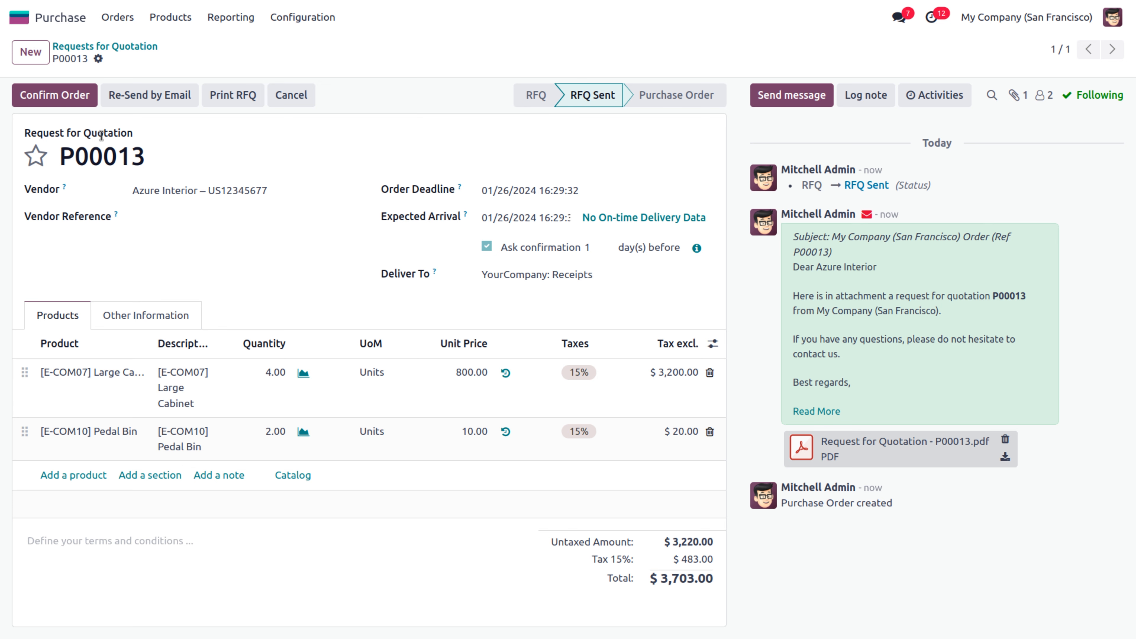
Confirm P00013 as a purchase order and open its receipt WH/IN/00007
click(43, 95)
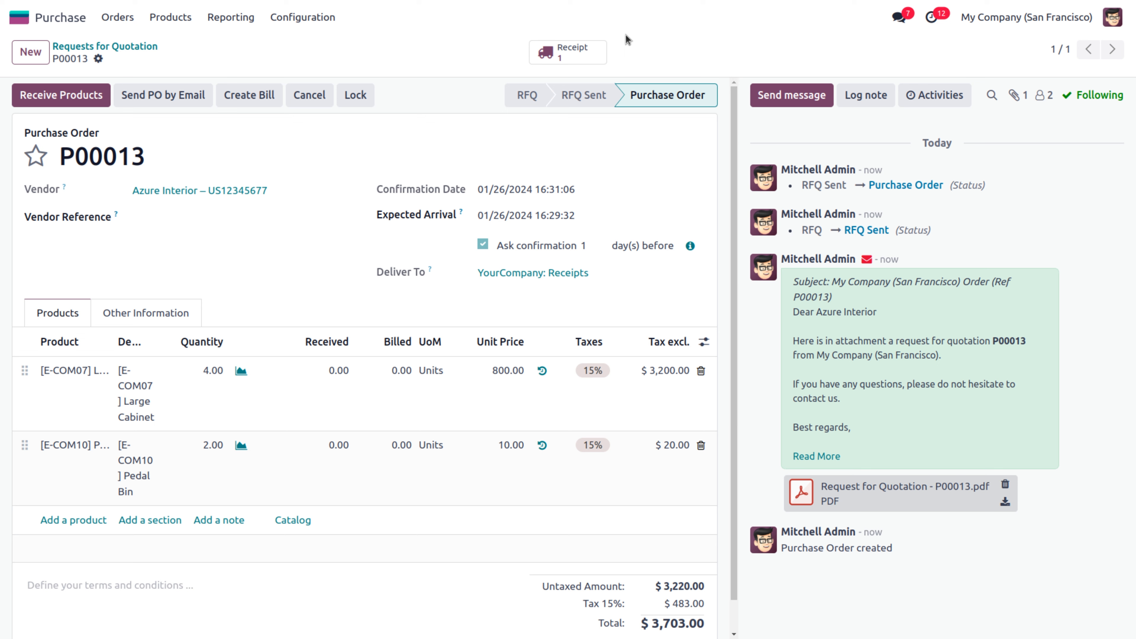
click(568, 52)
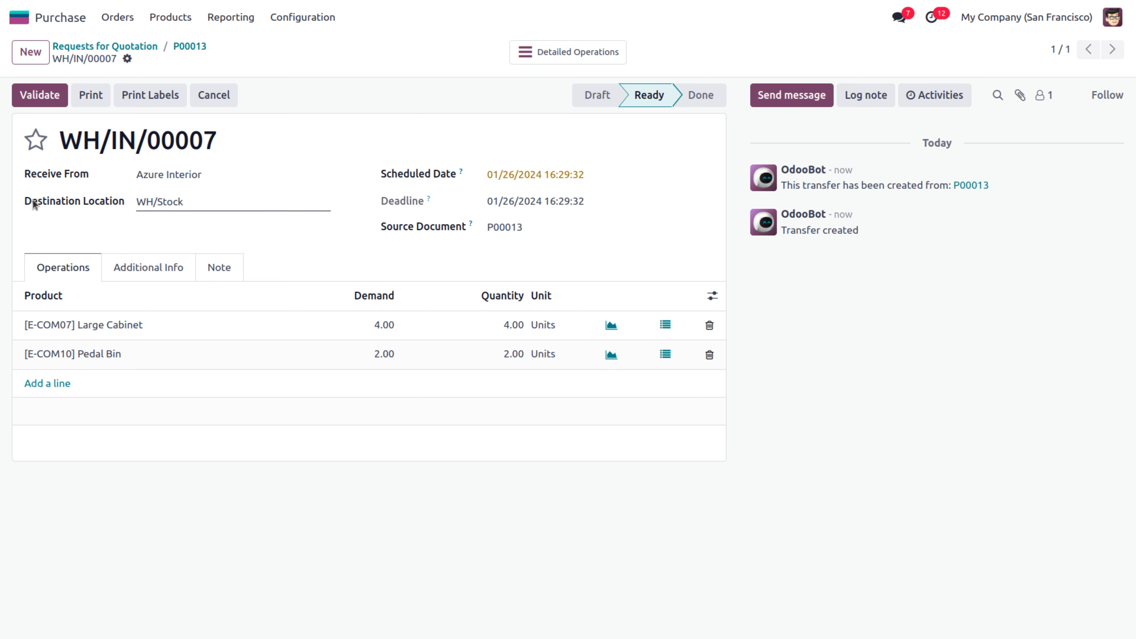
Check WH/IN/00007's destination and detailed operations, then validate it so it is Done
click(195, 205)
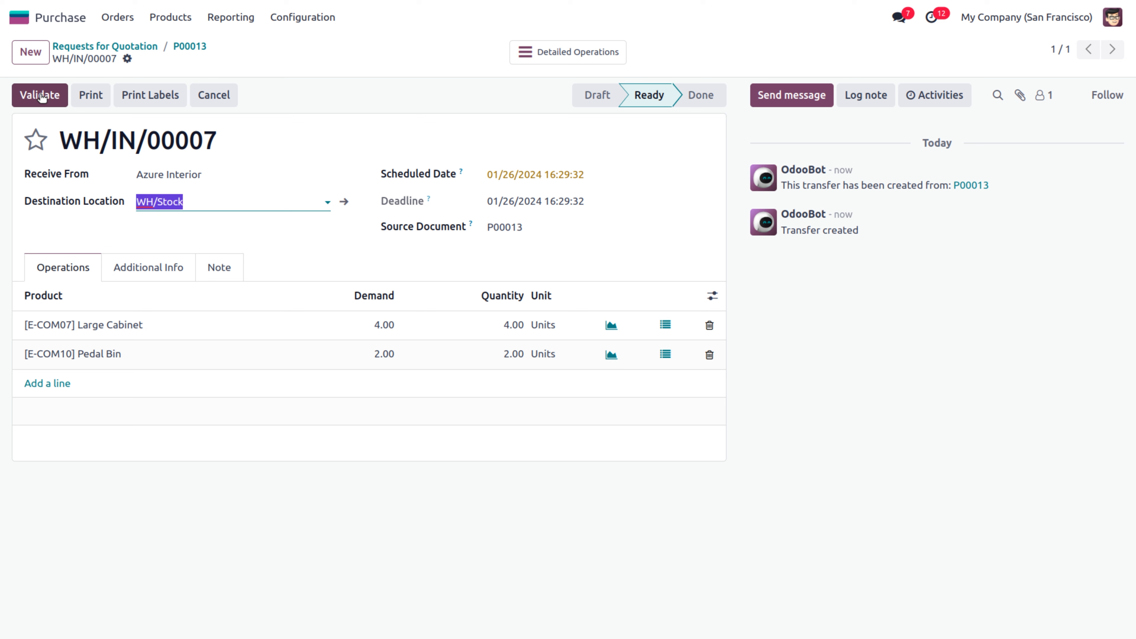
click(553, 57)
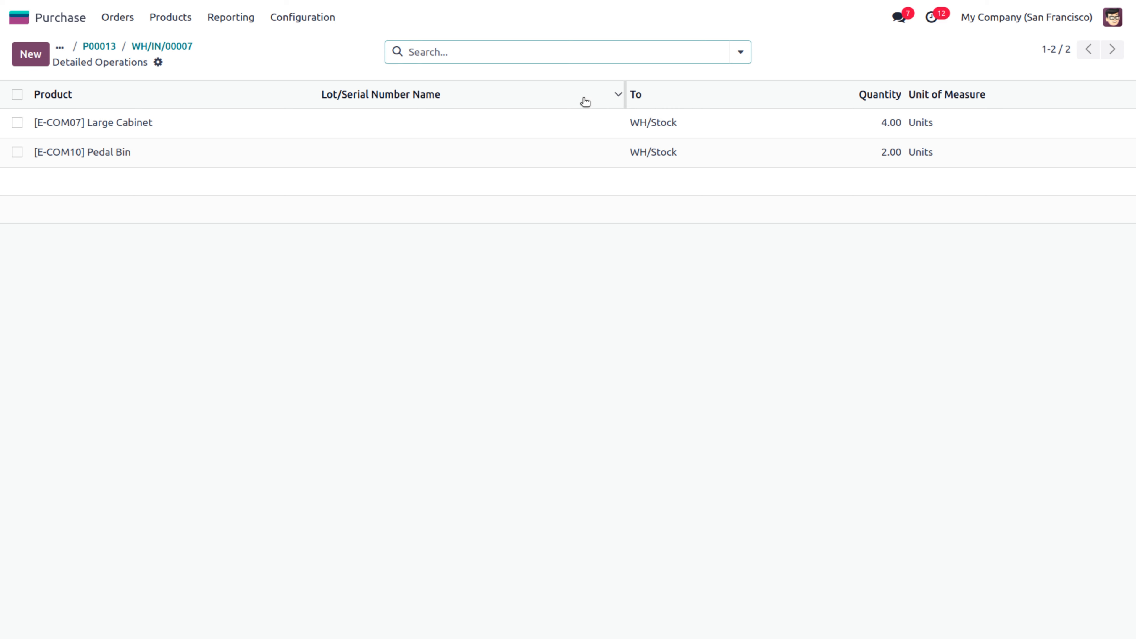
click(158, 47)
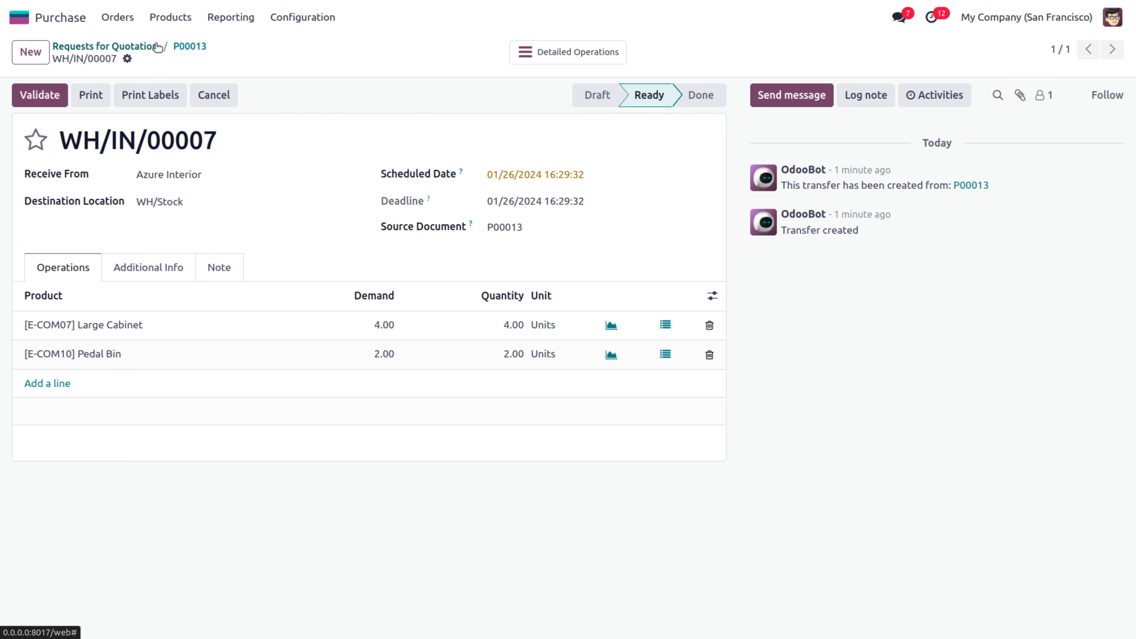
click(38, 103)
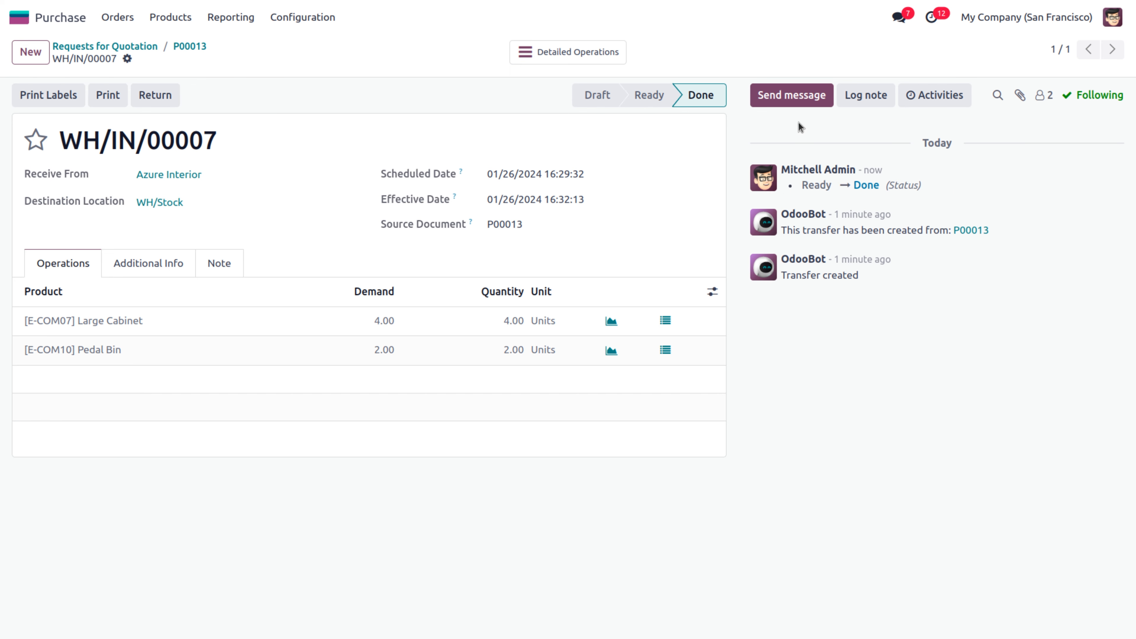
Return to the Requests for Quotation list, now 13 records, and switch to Kanban cards
mouse_move(695, 98)
click(115, 46)
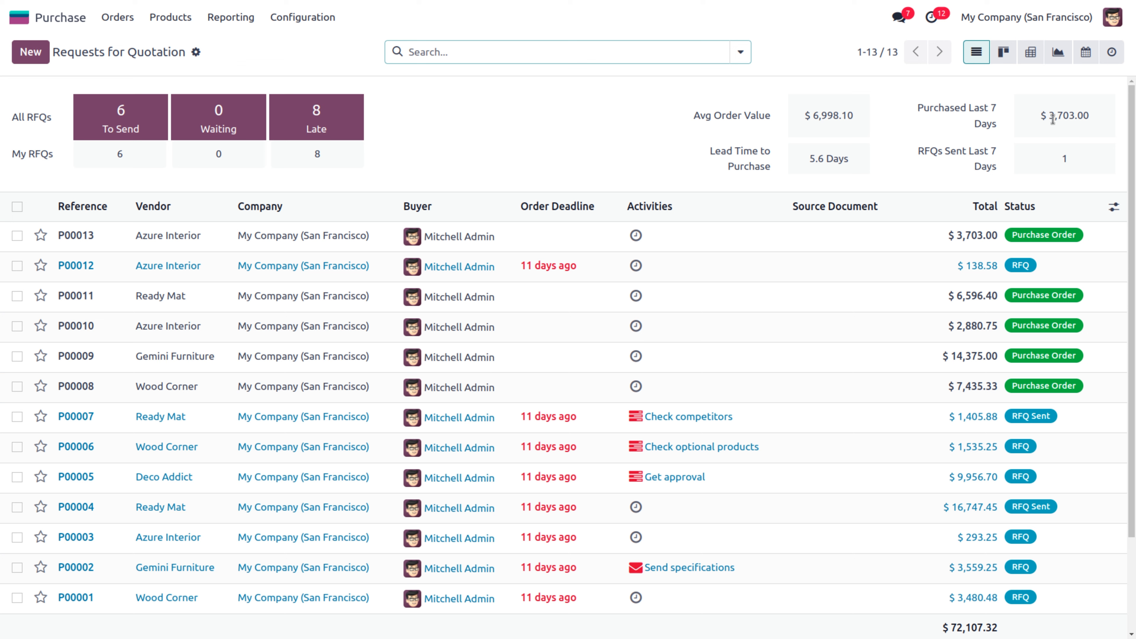
drag(1049, 115, 1080, 115)
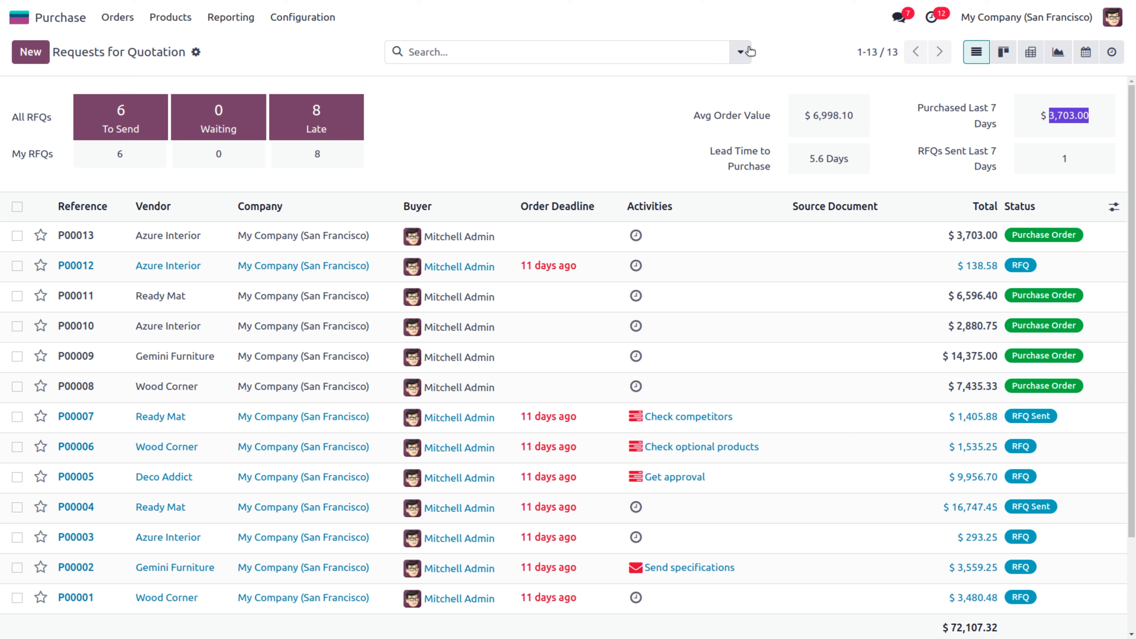
click(1004, 52)
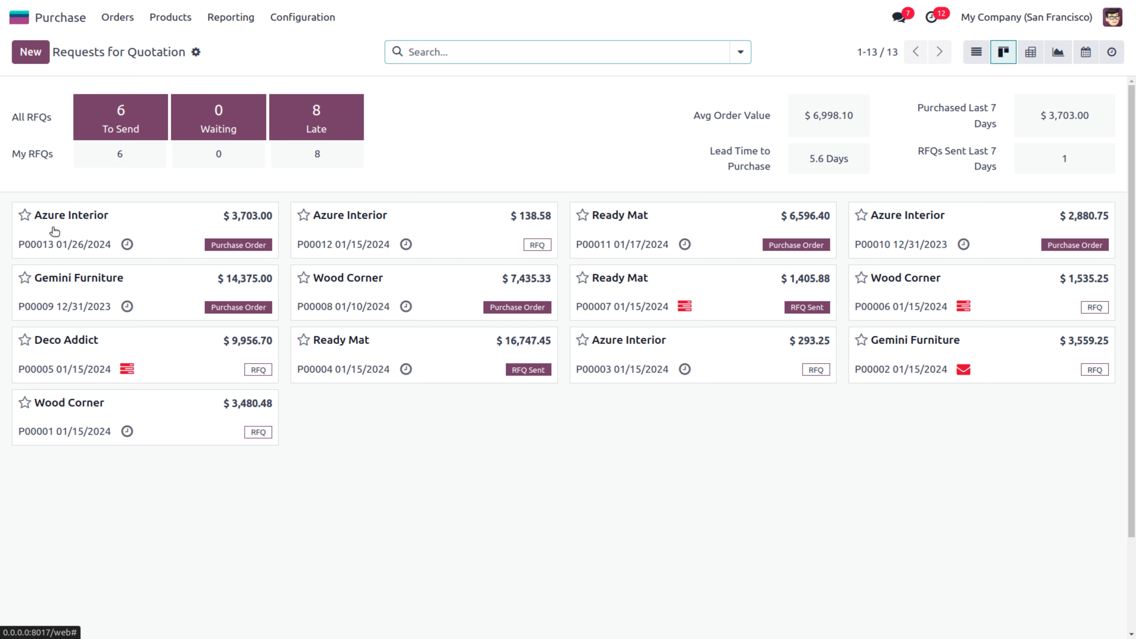
Star the P00013 Azure Interior card to set its priority to Urgent
click(25, 216)
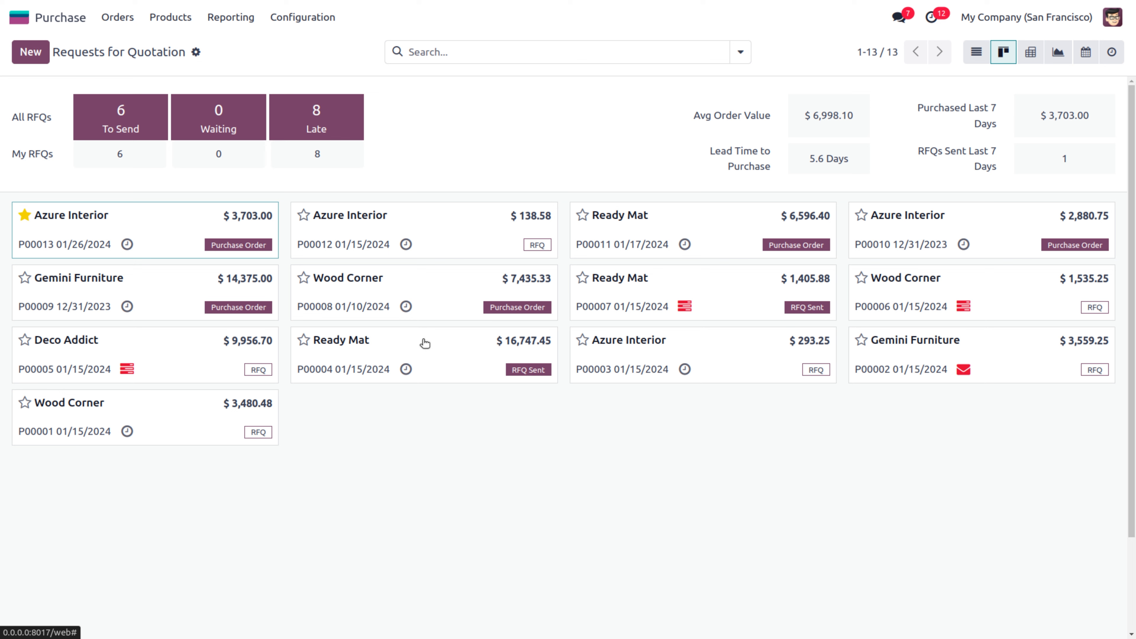
Schedule an Email activity due January 29 on P00013, then switch to the pivot view
click(126, 245)
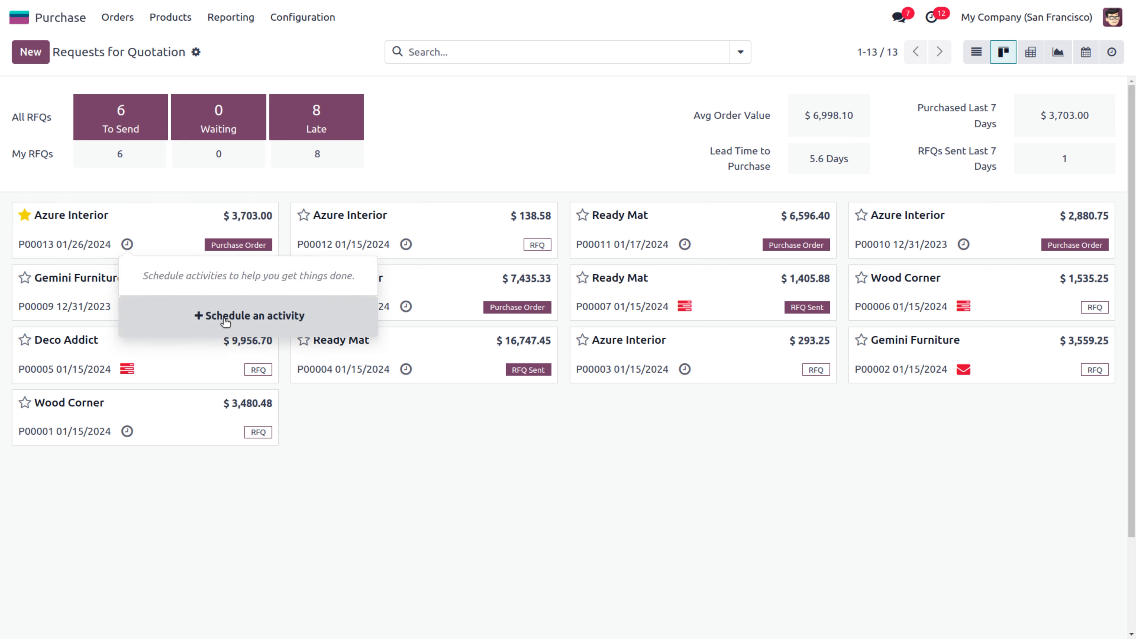
click(225, 315)
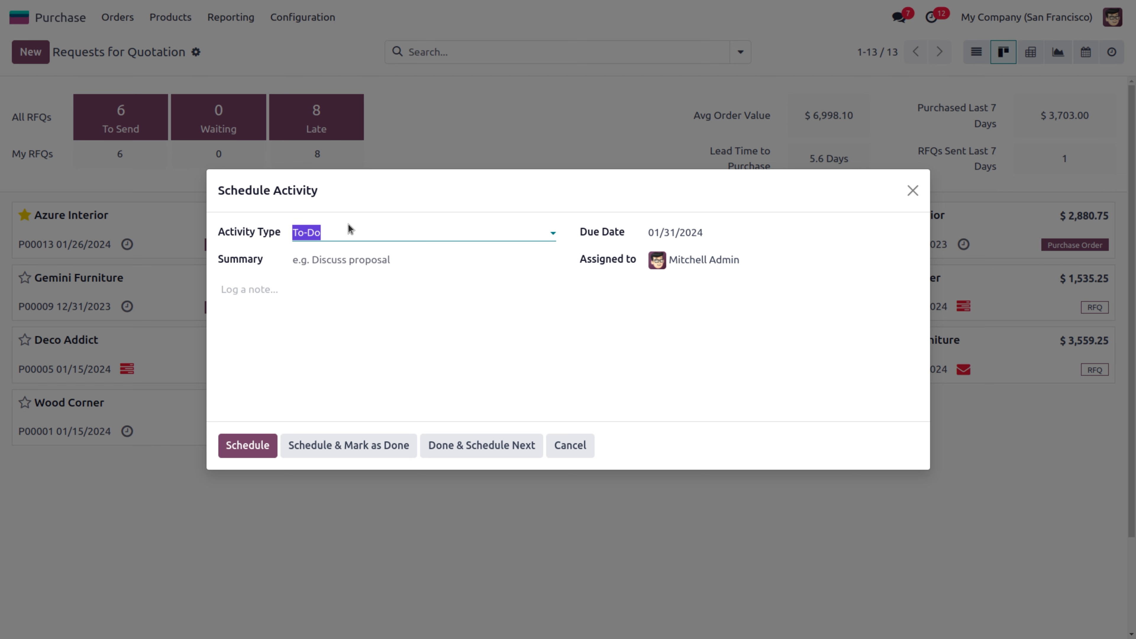
key(BackSpace)
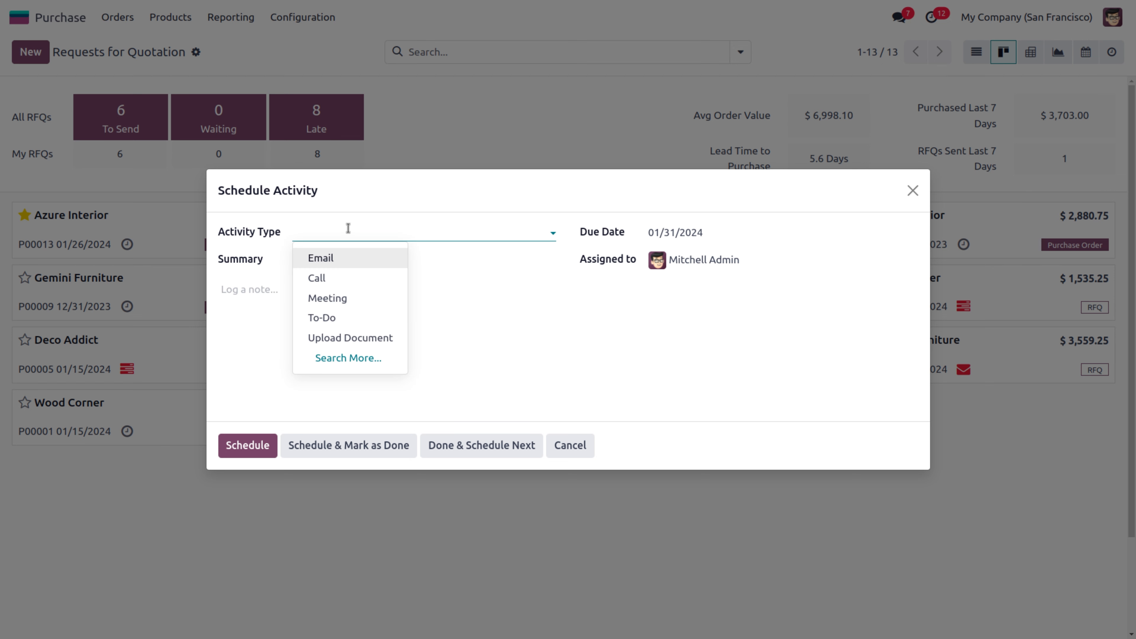
click(334, 256)
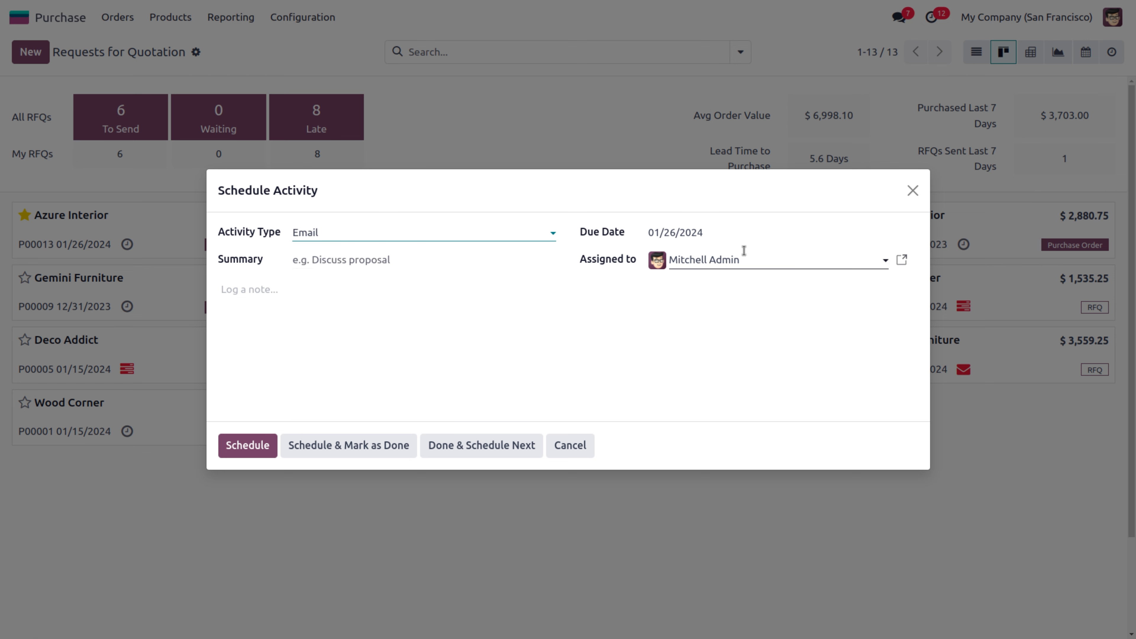
click(710, 239)
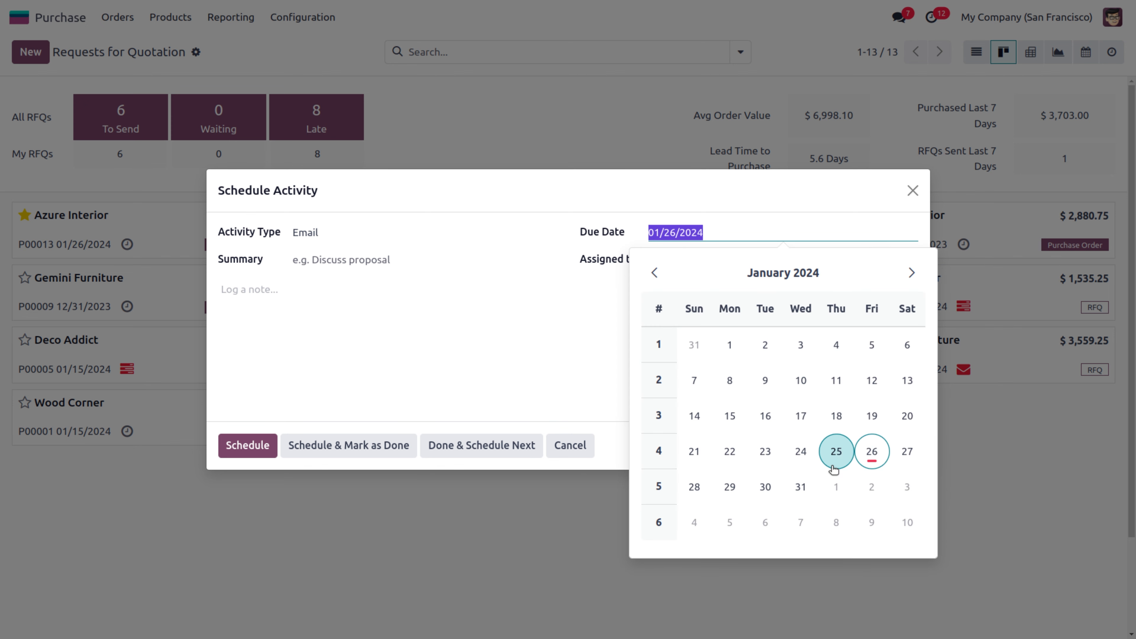
click(730, 491)
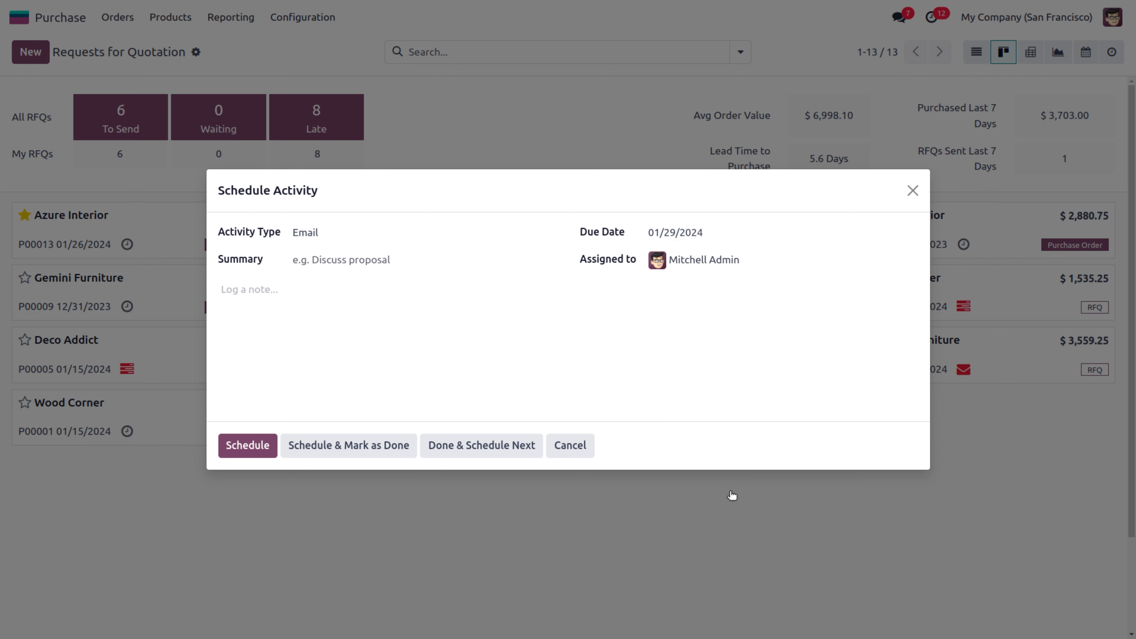
click(253, 445)
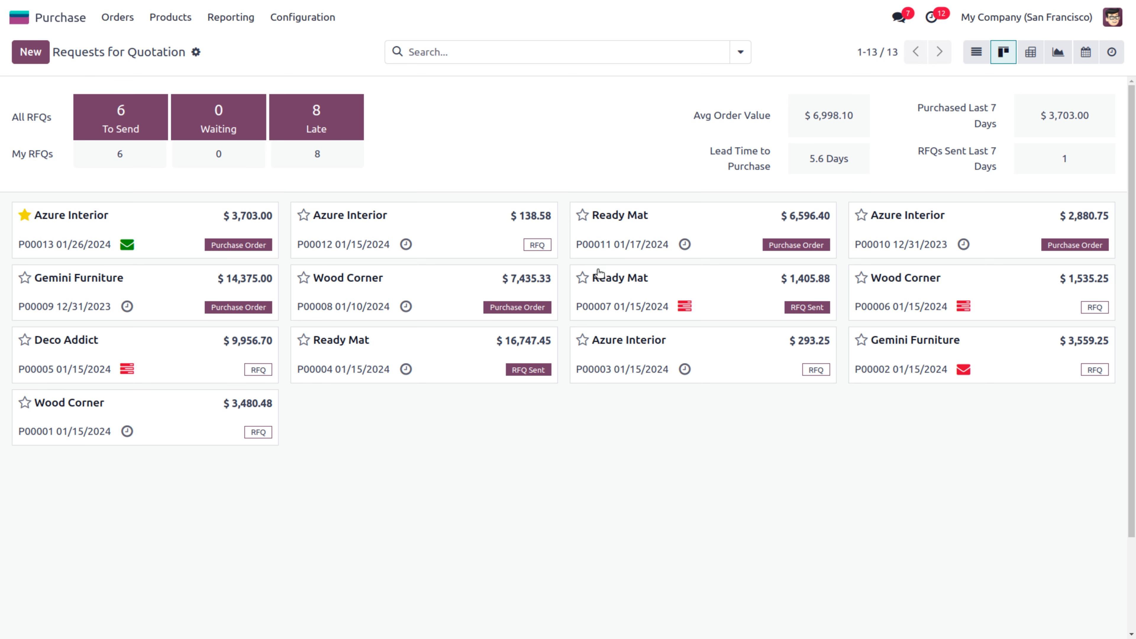
click(1035, 57)
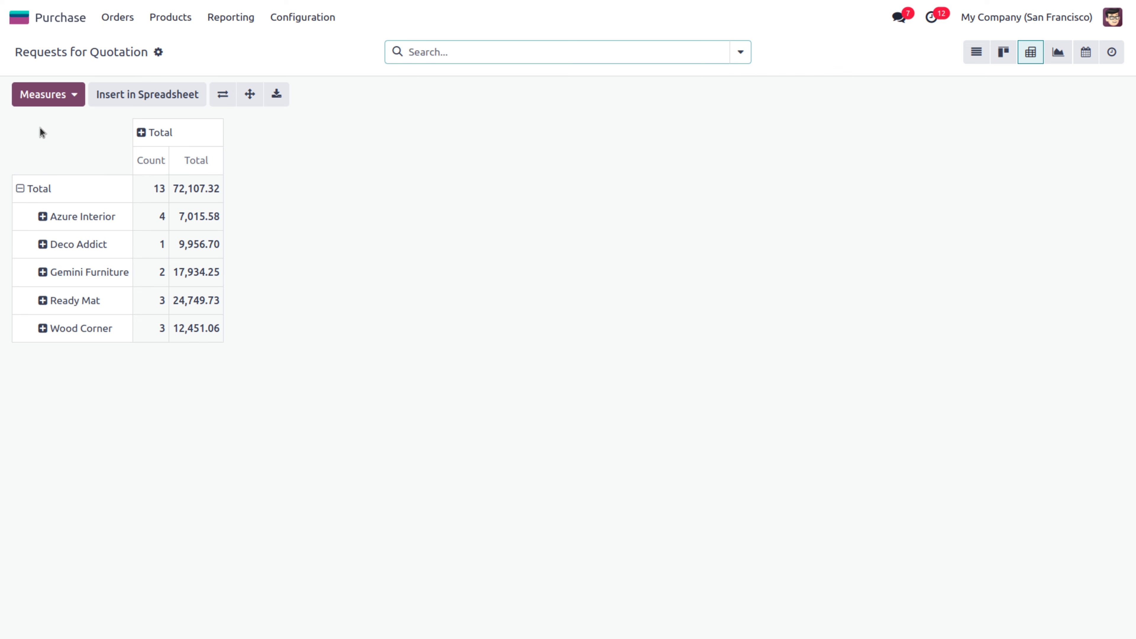
Add Taxes and Untaxed Amount as pivot measures alongside Total
click(55, 104)
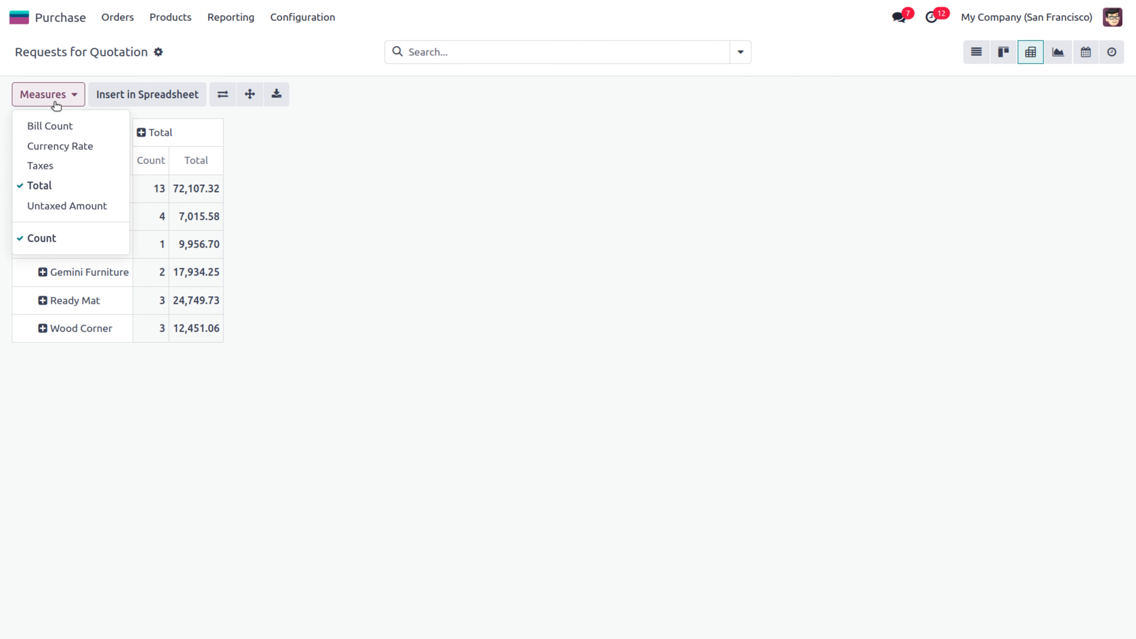
click(48, 167)
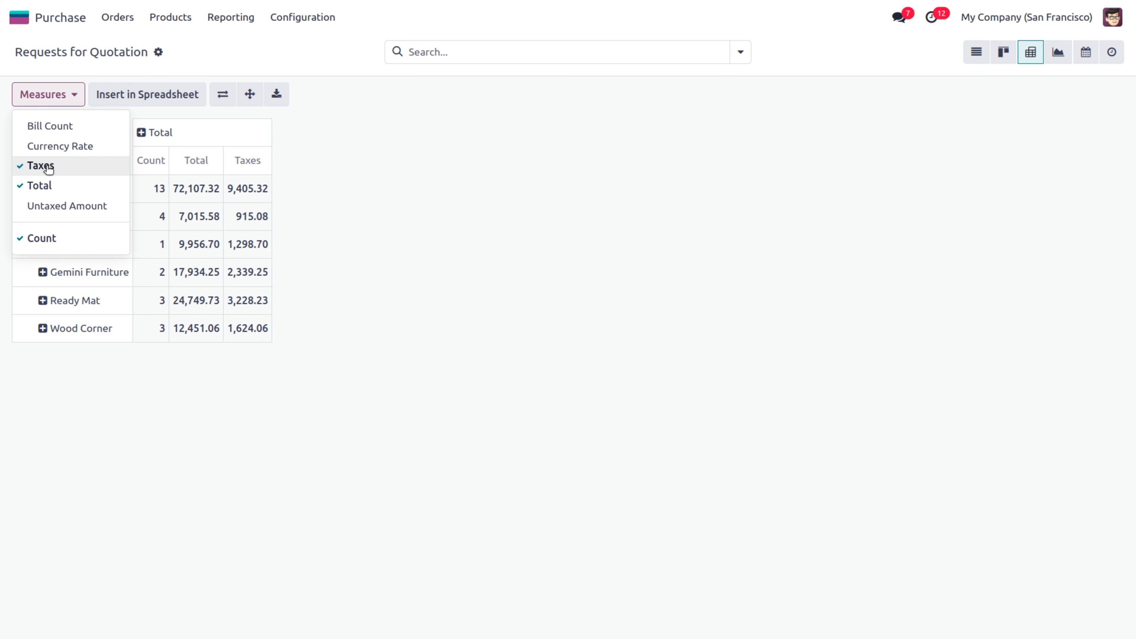
click(48, 207)
click(30, 190)
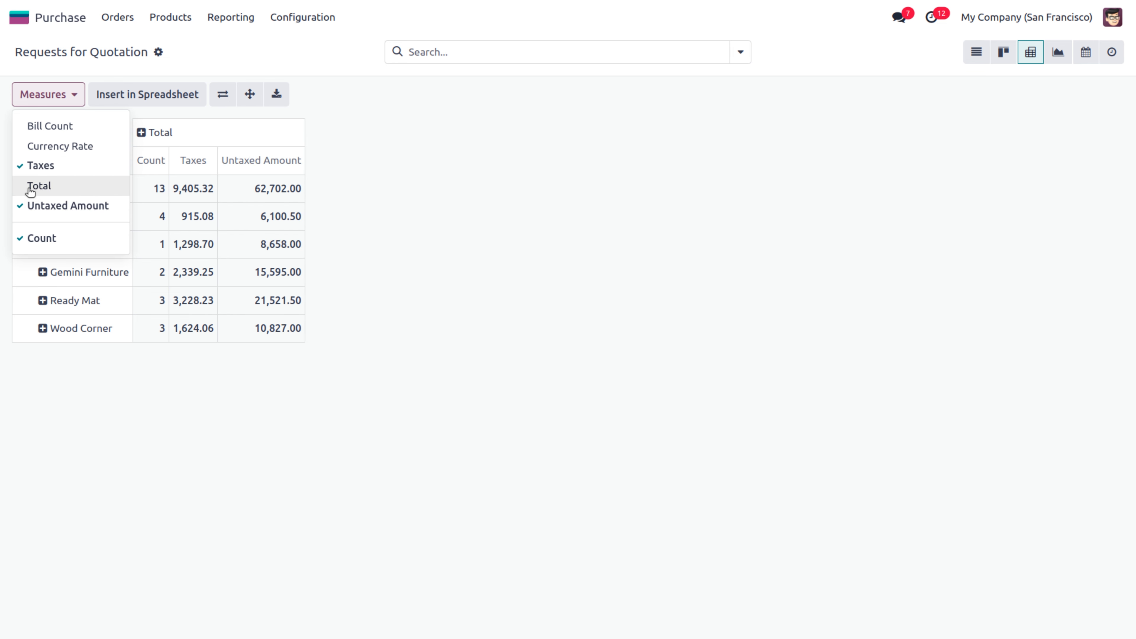
click(30, 189)
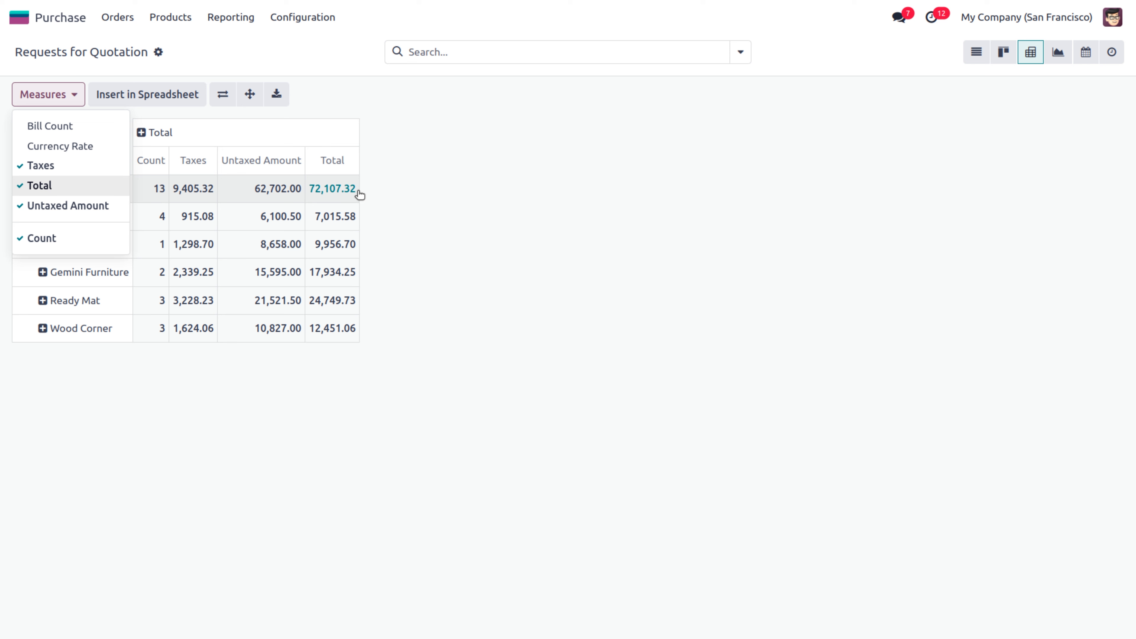
click(518, 204)
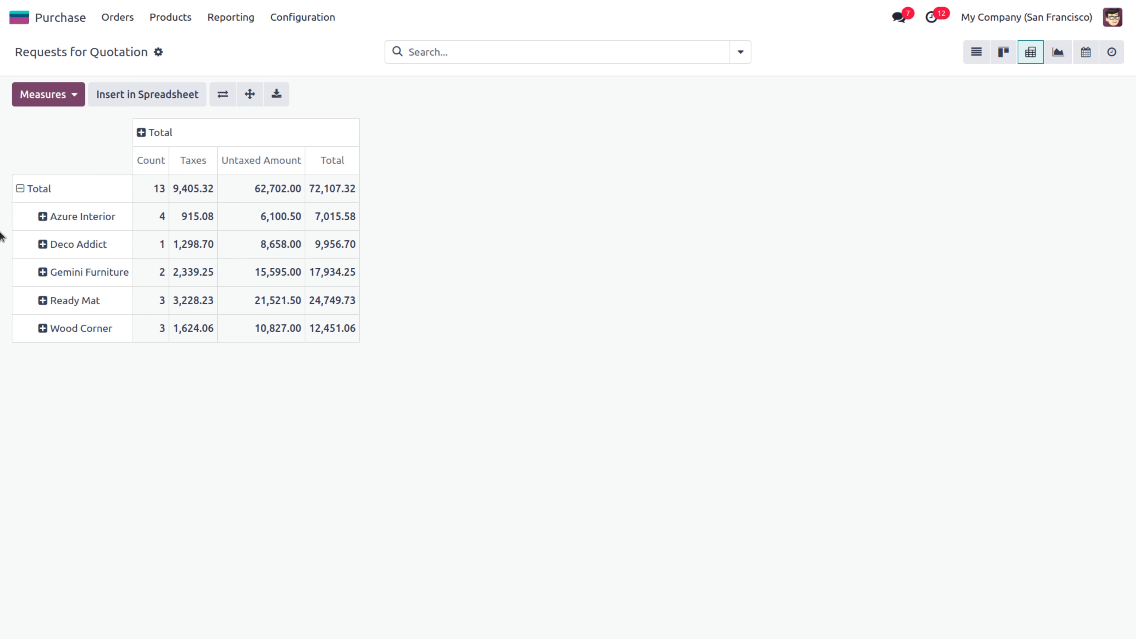
Group Azure Interior by Purchase Representative and expand all vendors the same way
click(45, 219)
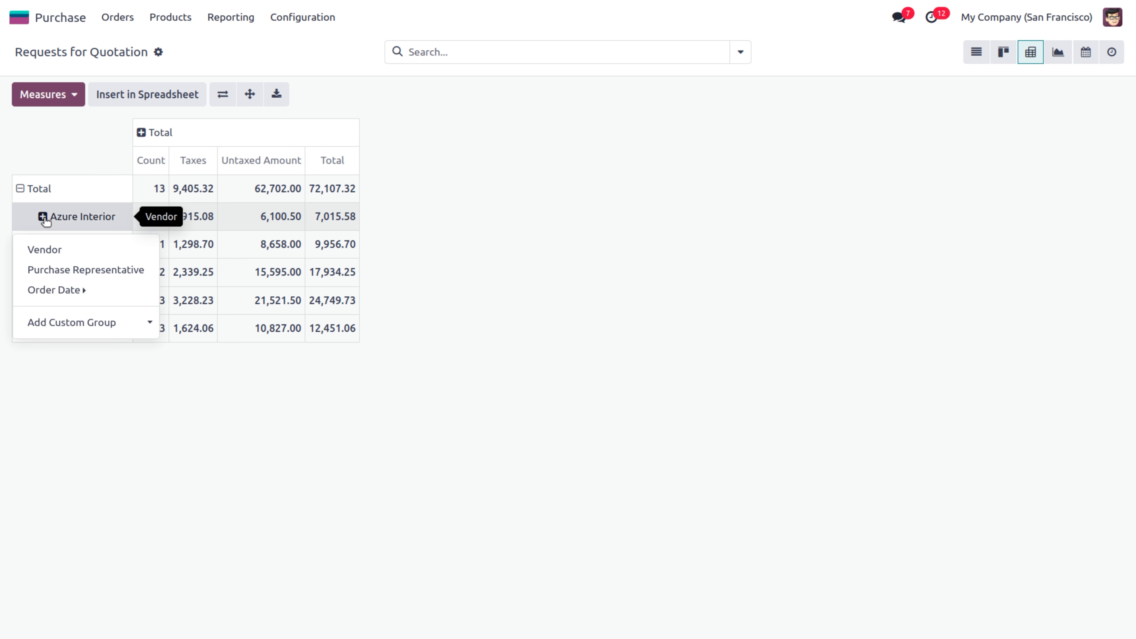
click(121, 323)
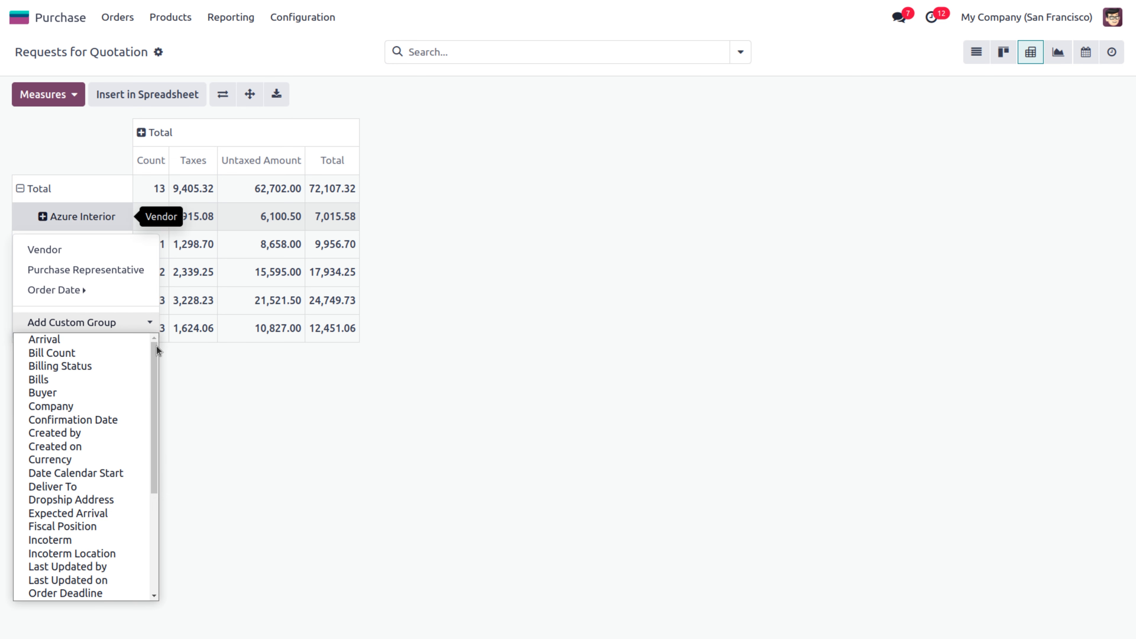
drag(156, 351, 164, 464)
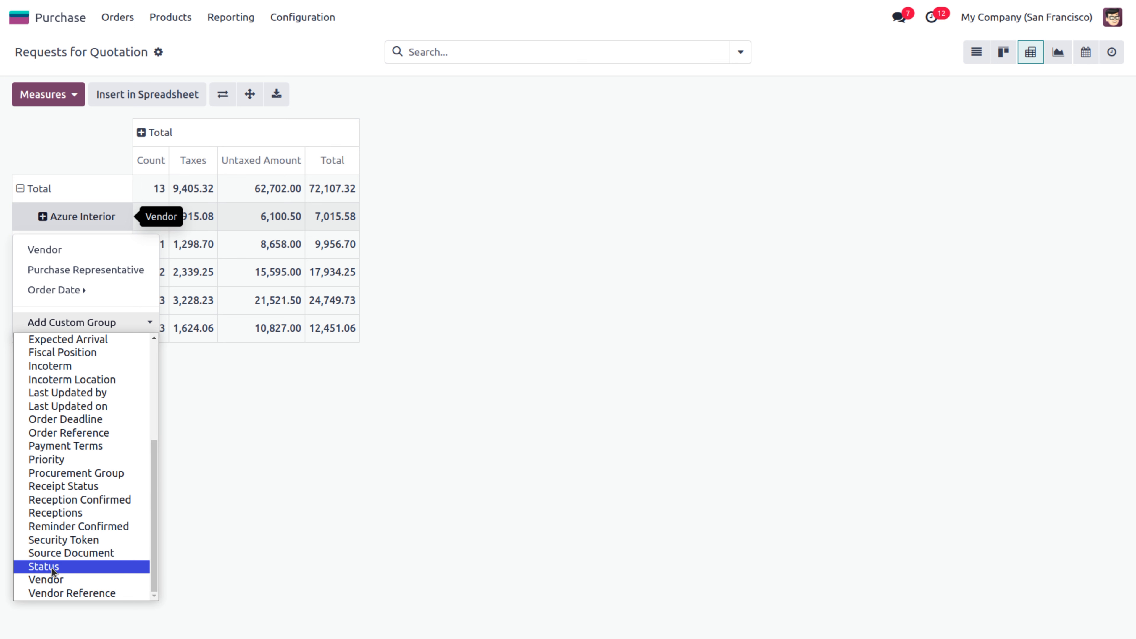
click(56, 555)
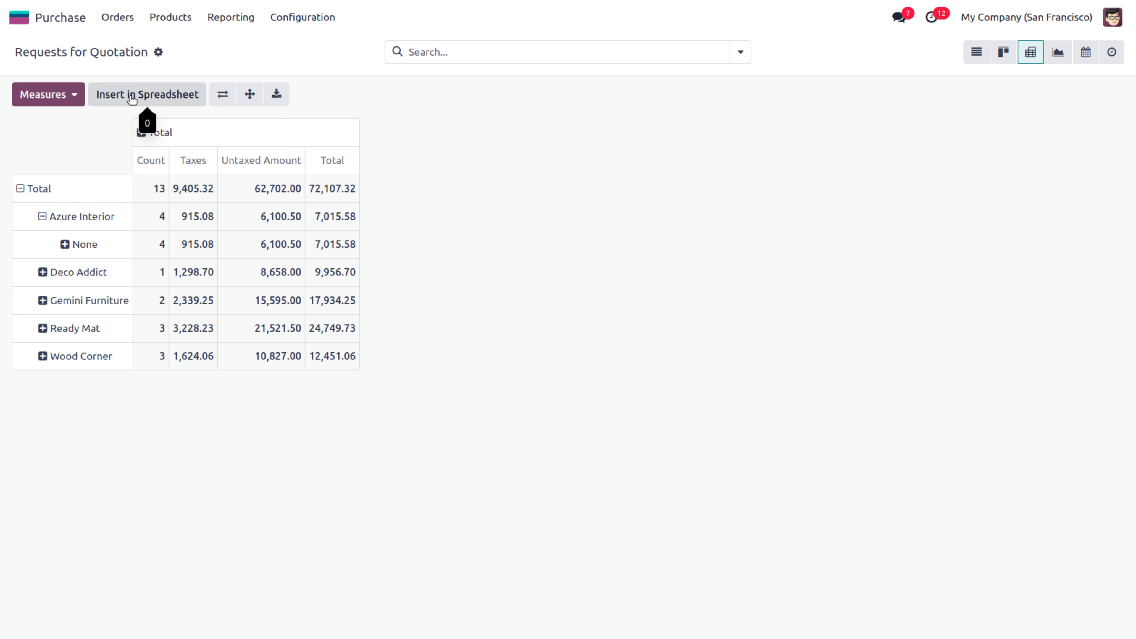
click(225, 97)
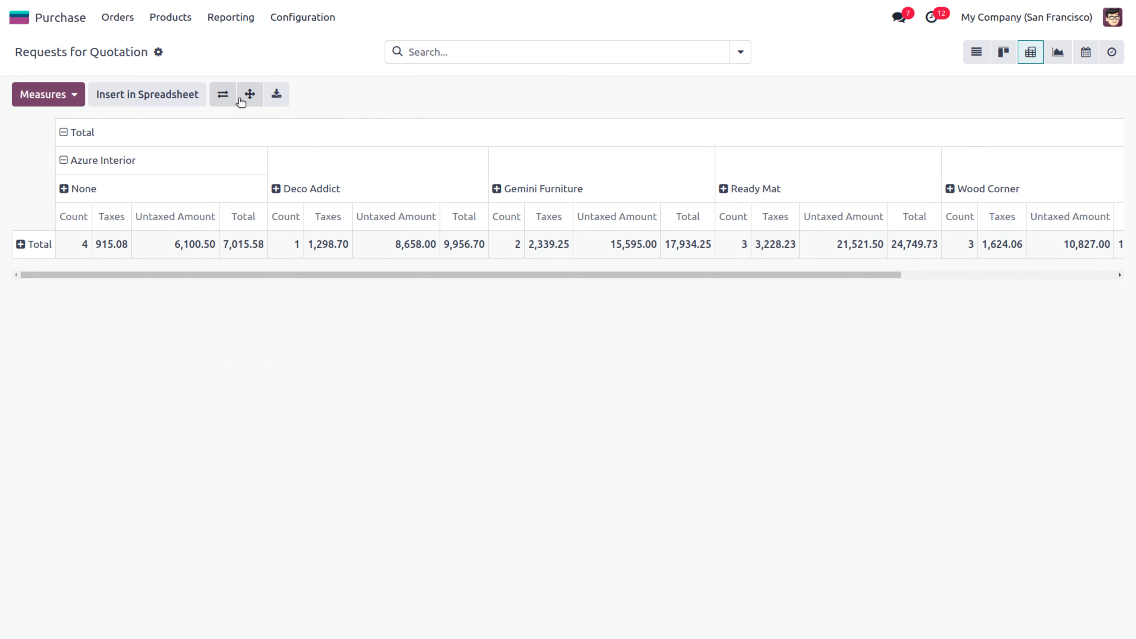
click(228, 98)
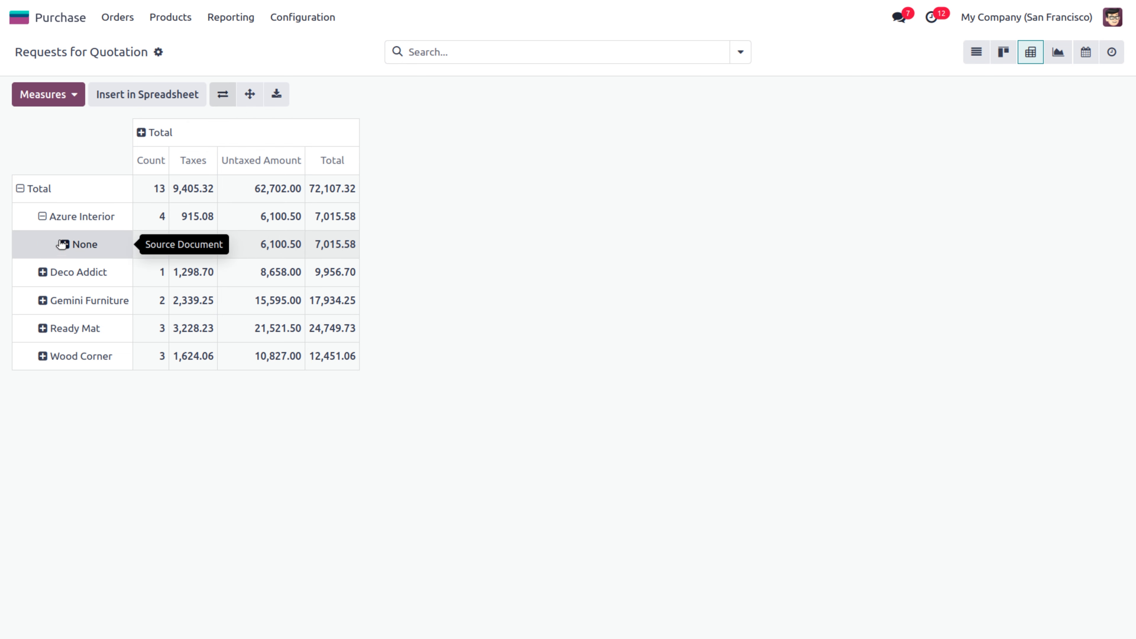
click(43, 216)
click(47, 217)
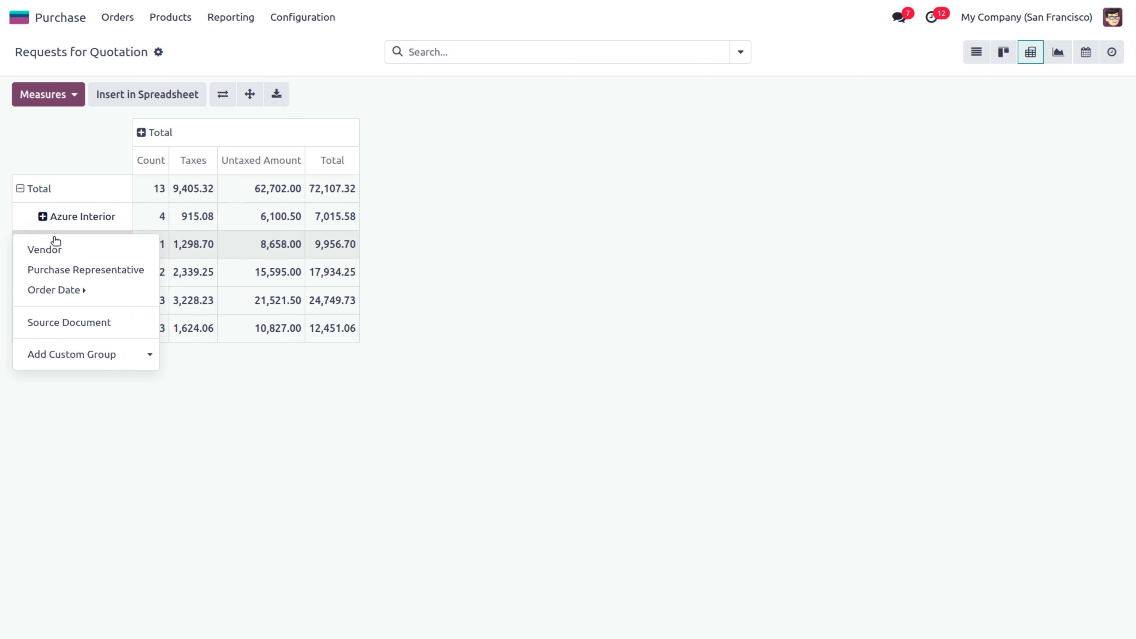
click(98, 269)
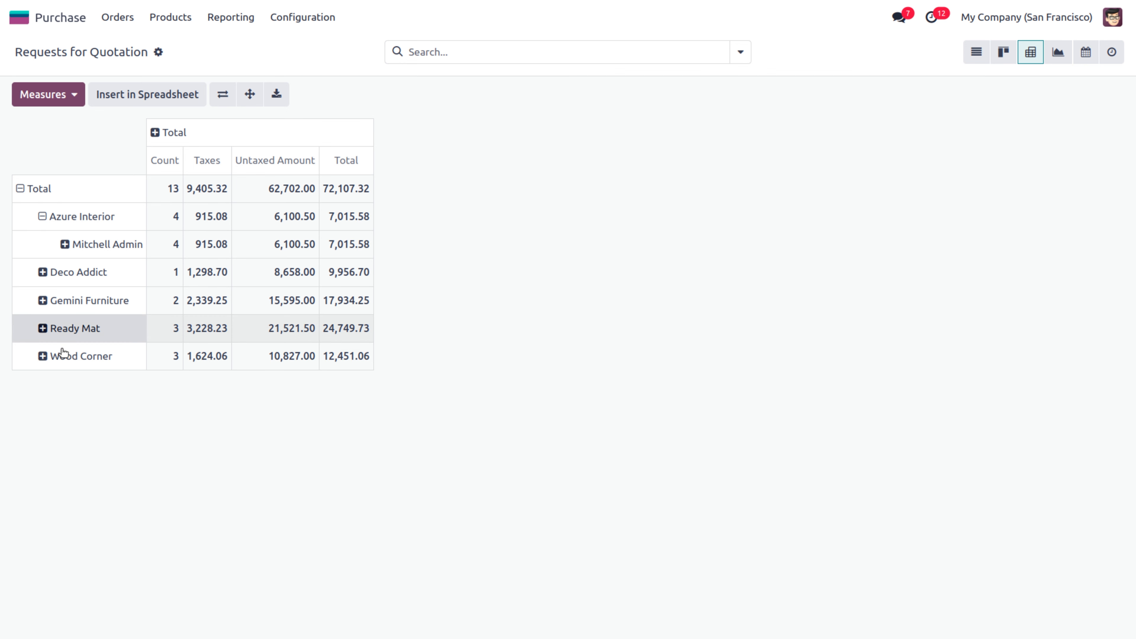
click(251, 95)
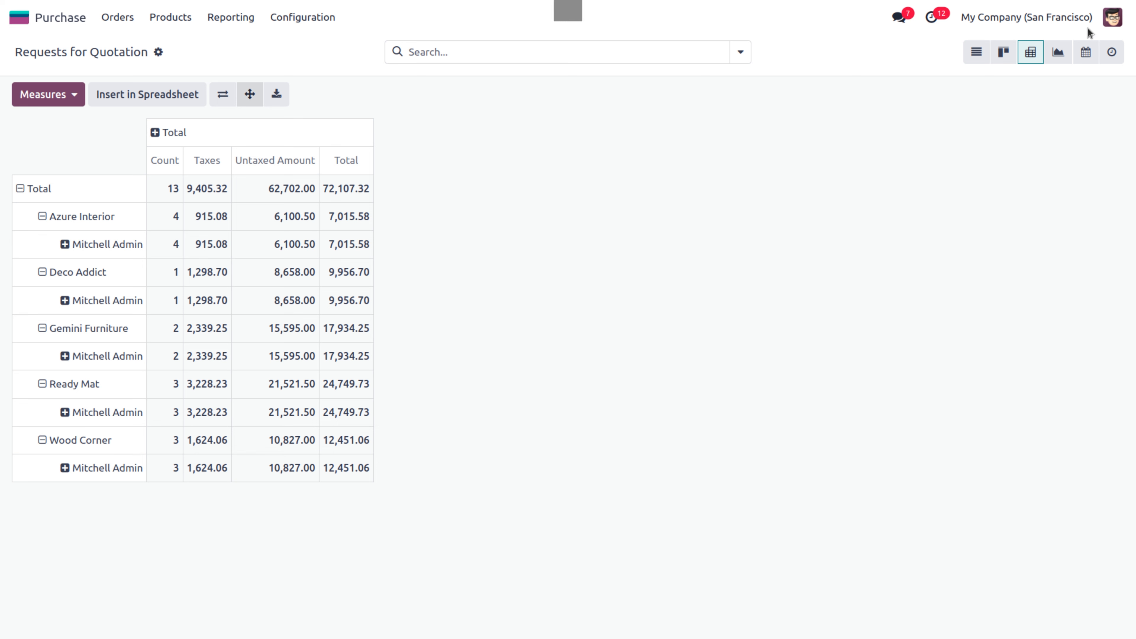
Cycle the quotations through graph and calendar views, ending on the Activity overview
click(1059, 53)
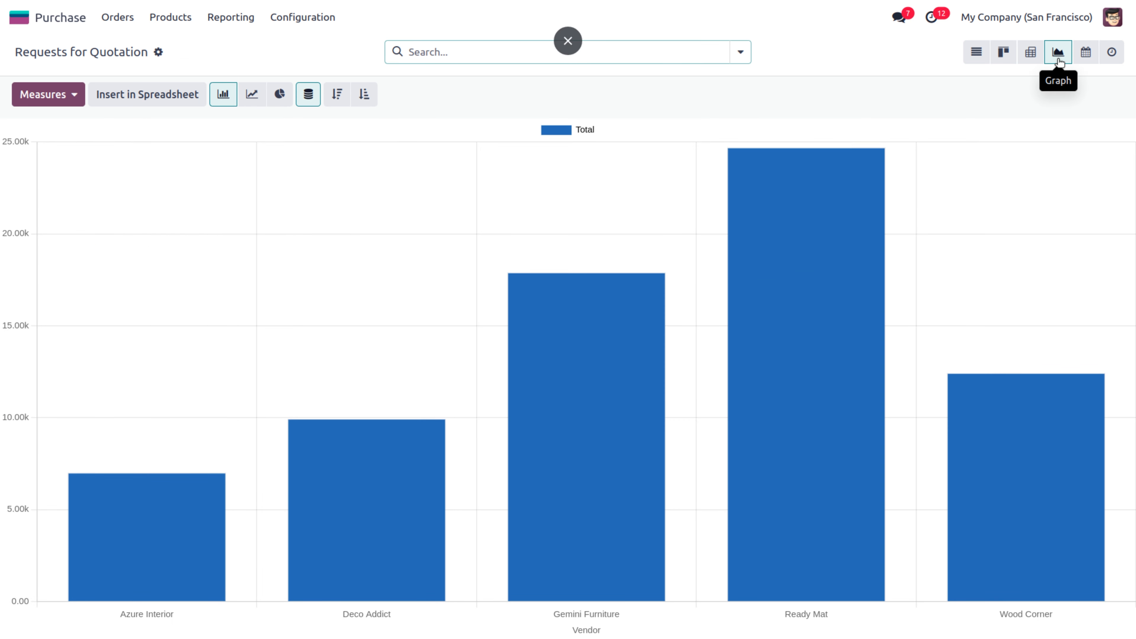
mouse_move(822, 334)
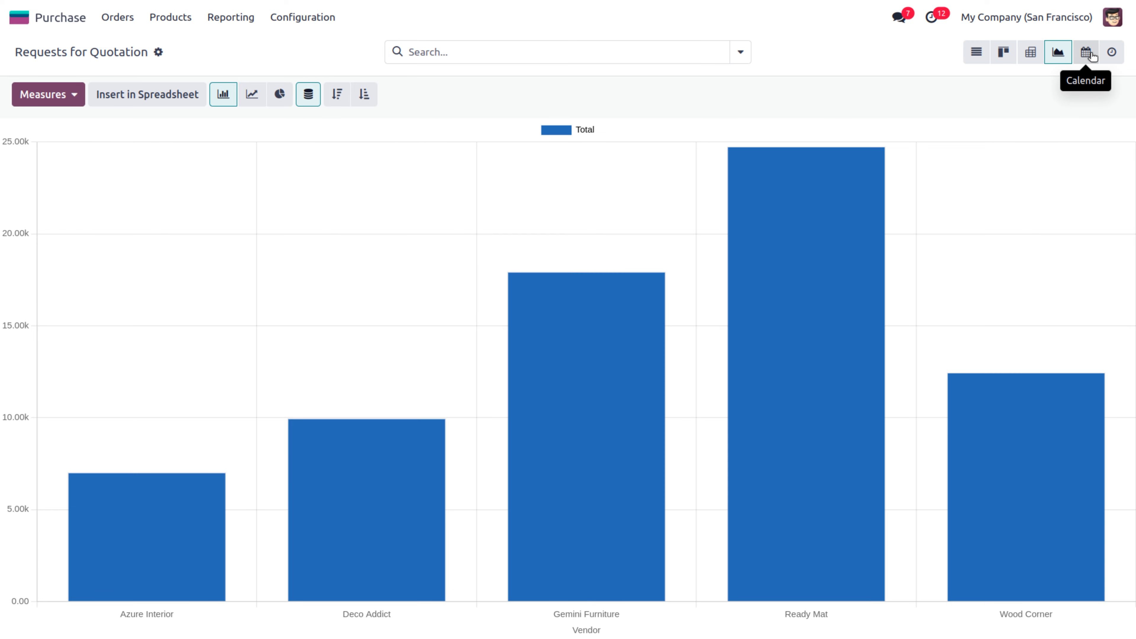
click(1093, 56)
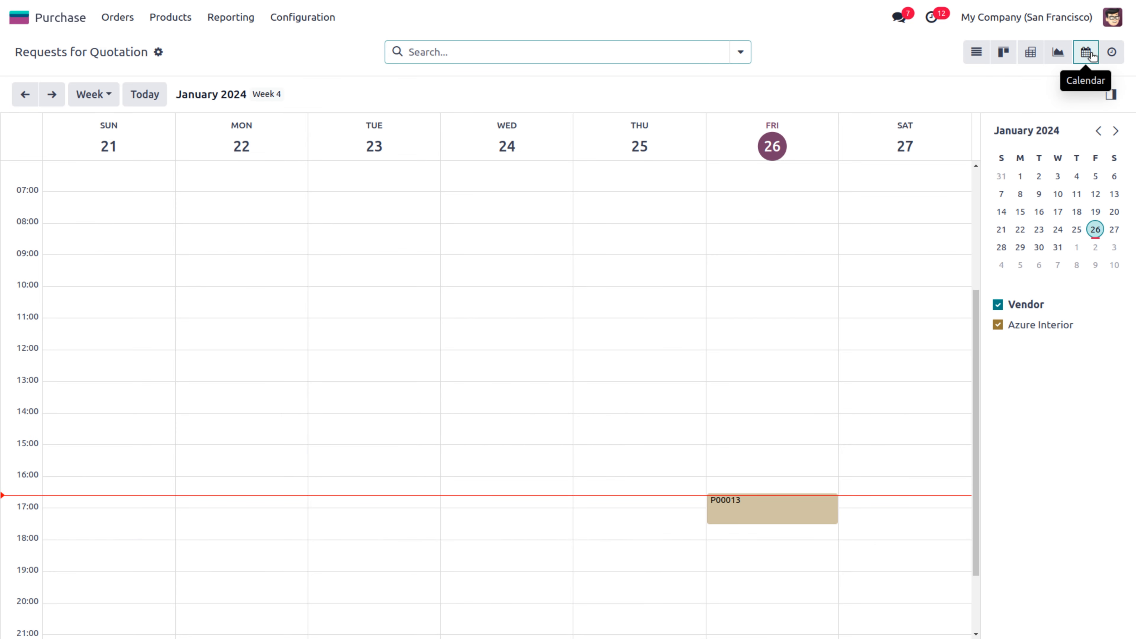
click(1114, 52)
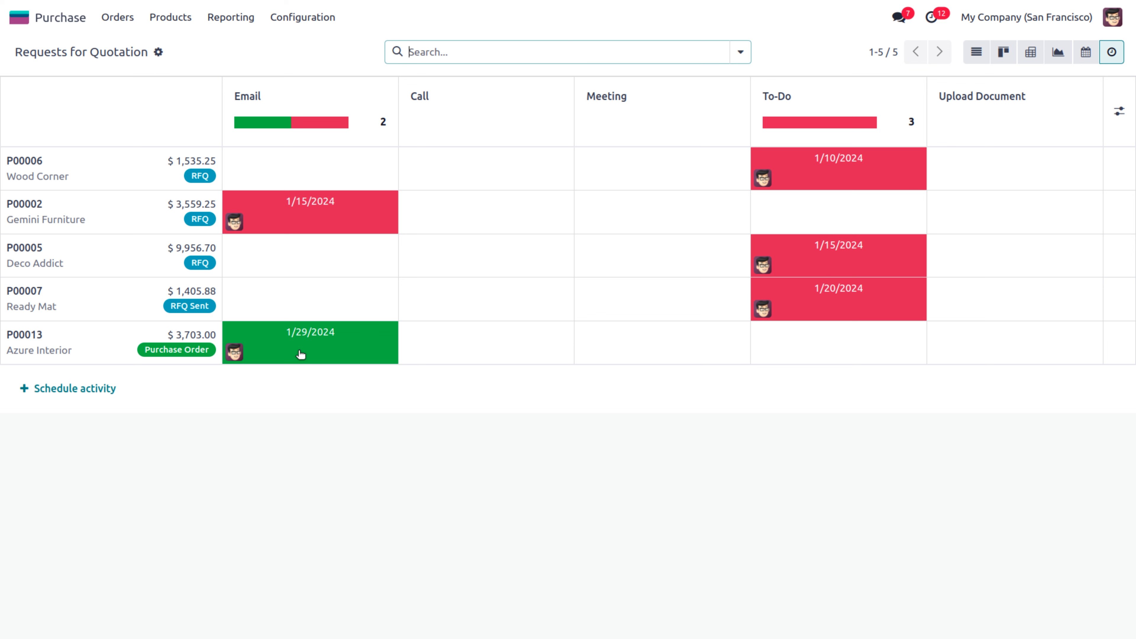
Mark P00002's overdue 'Send specifications' email activity done without scheduling a follow-up
click(301, 205)
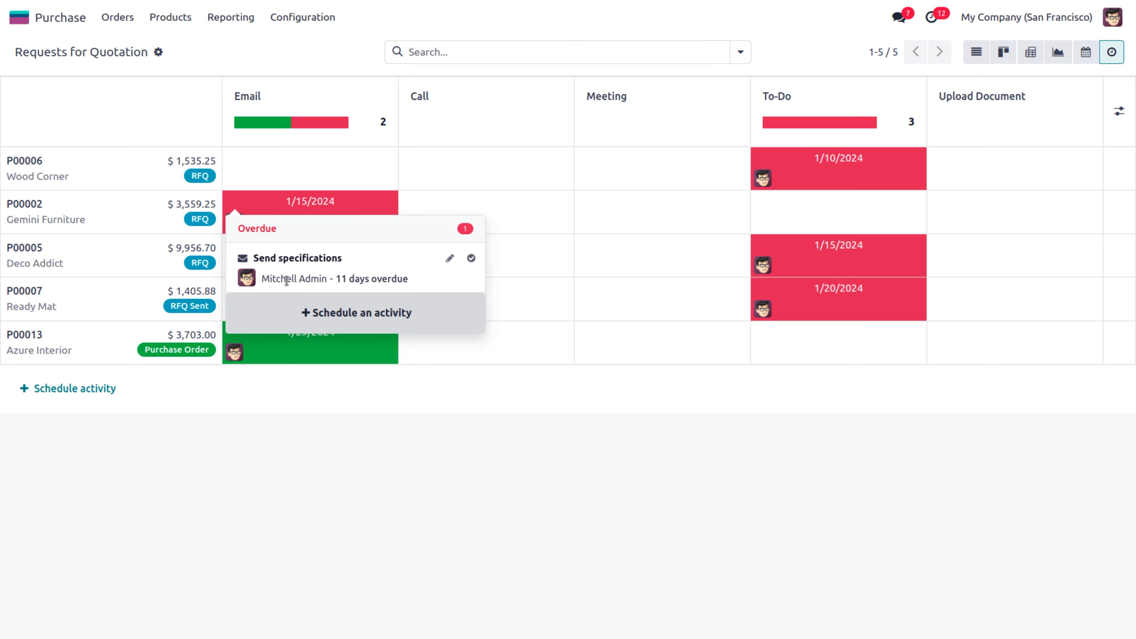
click(471, 260)
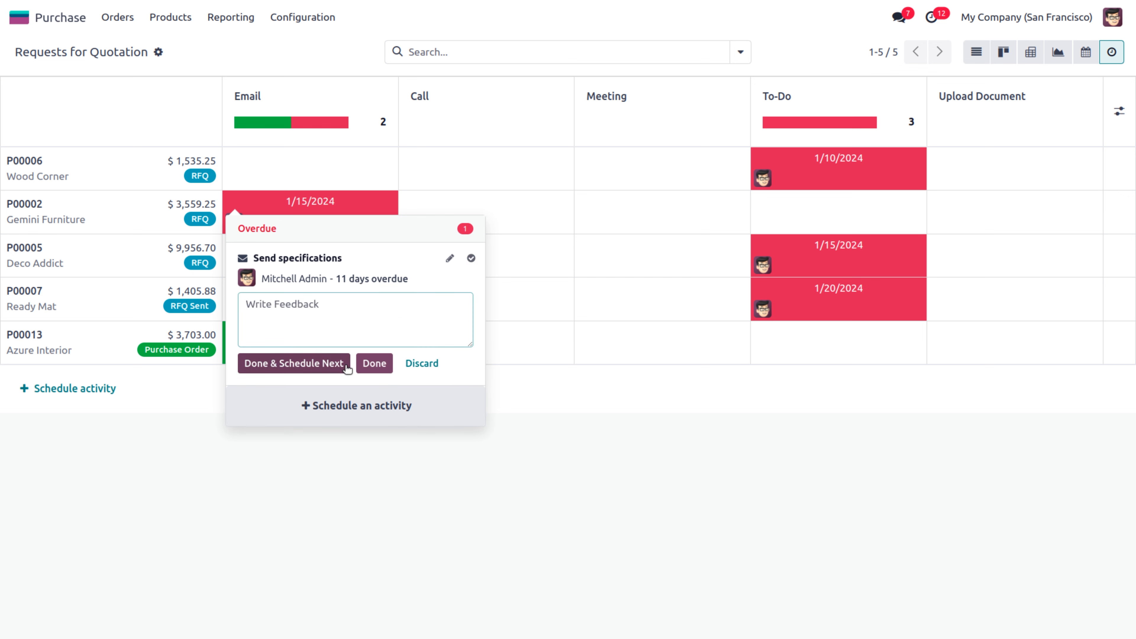
click(368, 365)
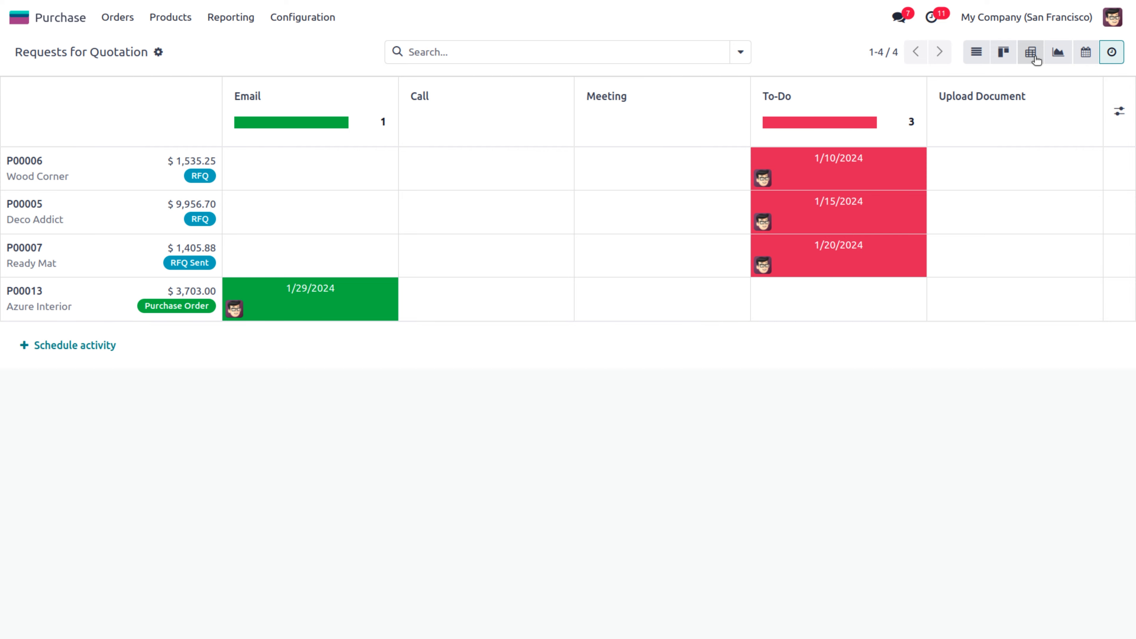
Switch the quotations to List view showing records 1-10 per page
click(977, 57)
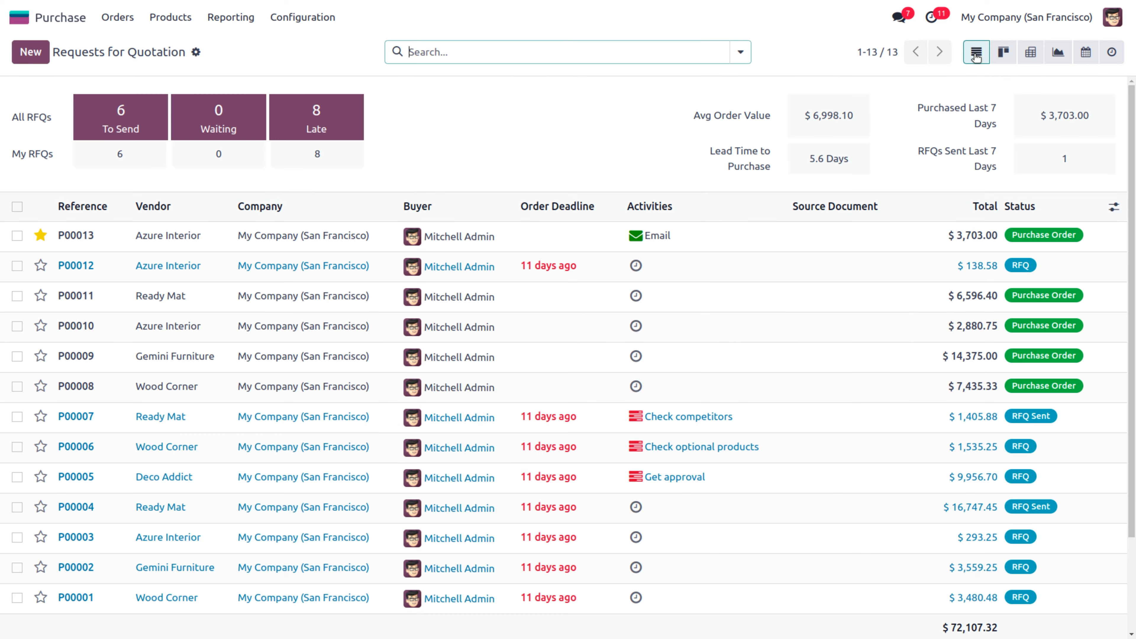
click(858, 51)
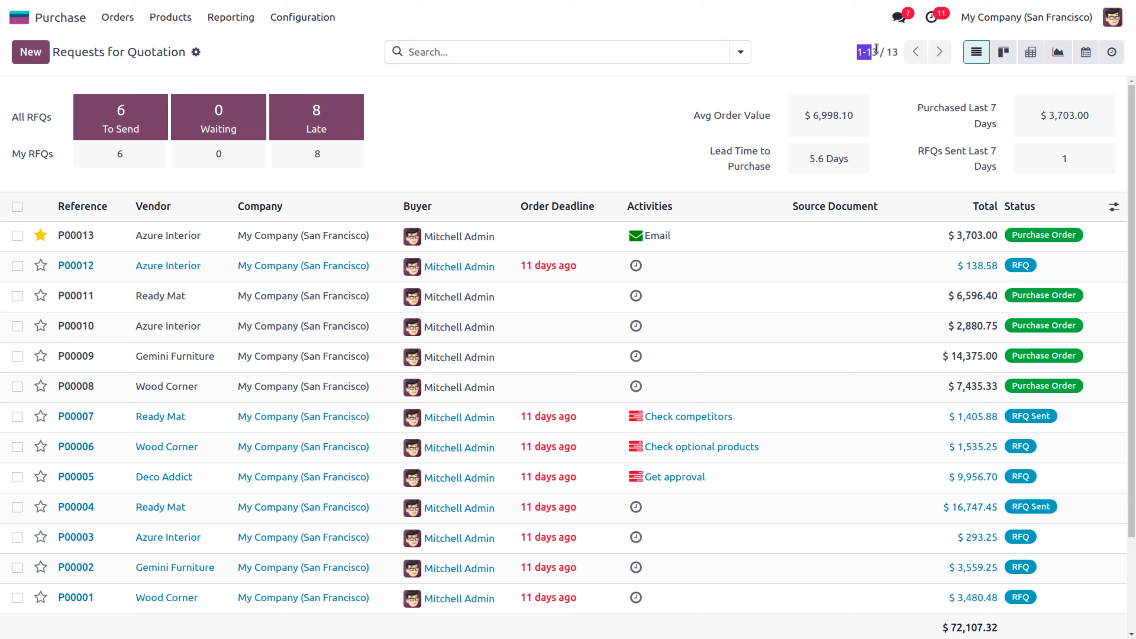
click(875, 48)
key(BackSpace)
key(BackSpace)
key(BackSpace)
text(0)
key(Return)
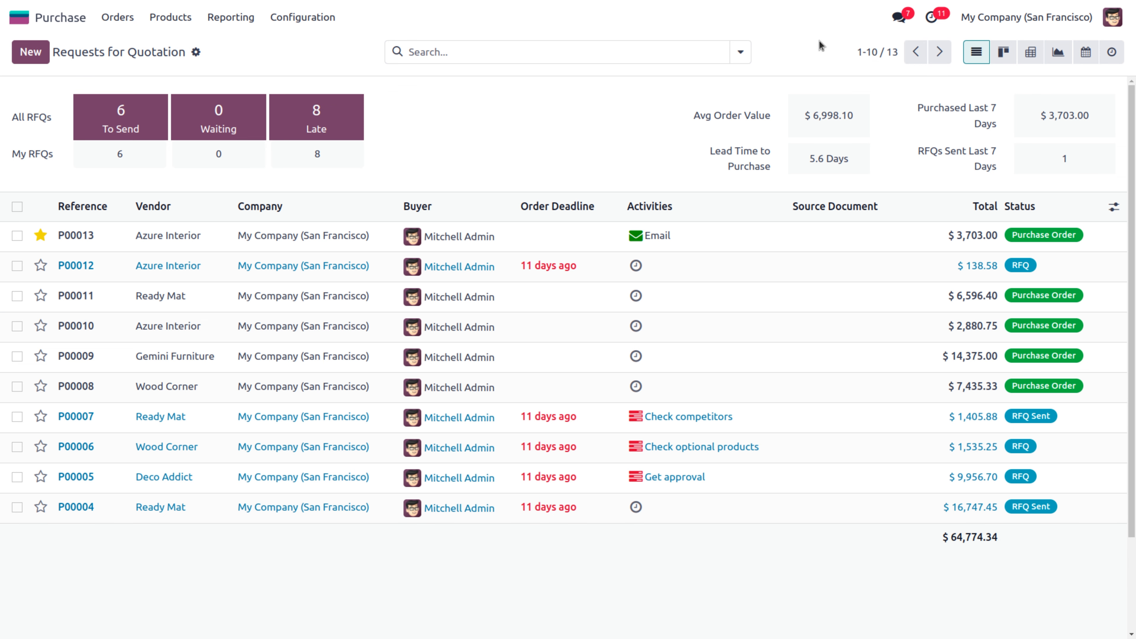
Page forward to the next ten orders, then return to the first page
click(941, 53)
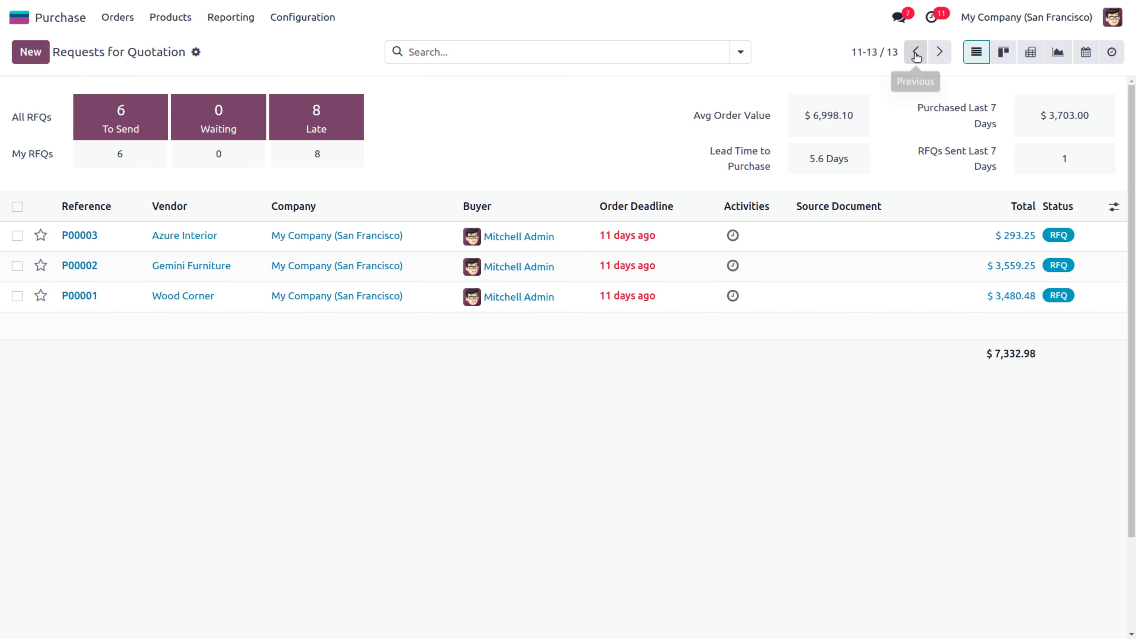
click(742, 54)
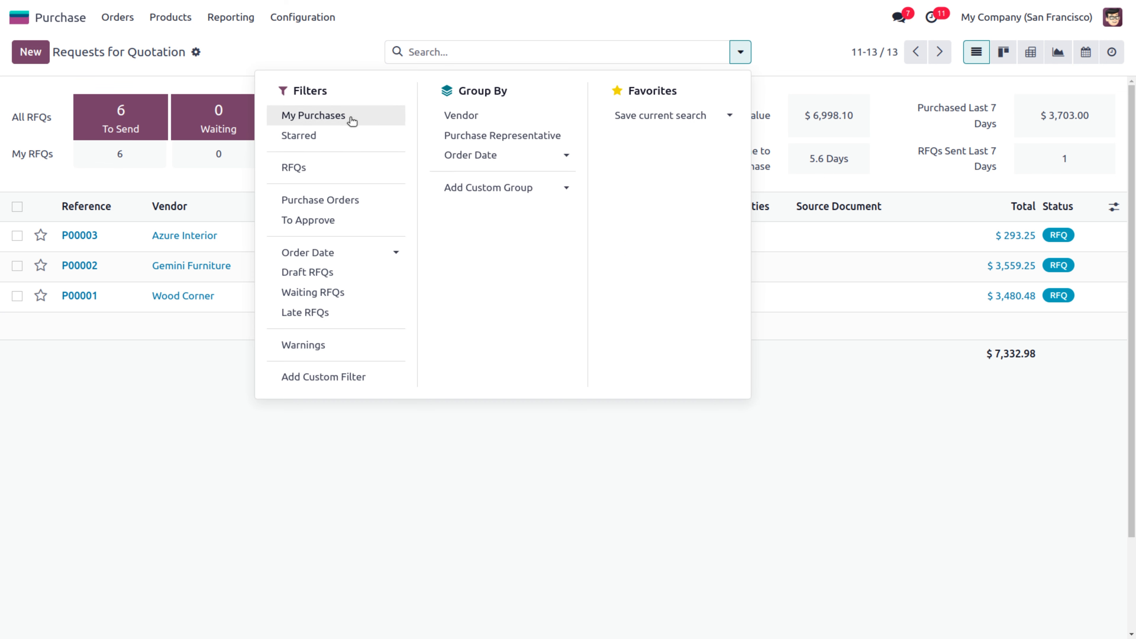
click(917, 53)
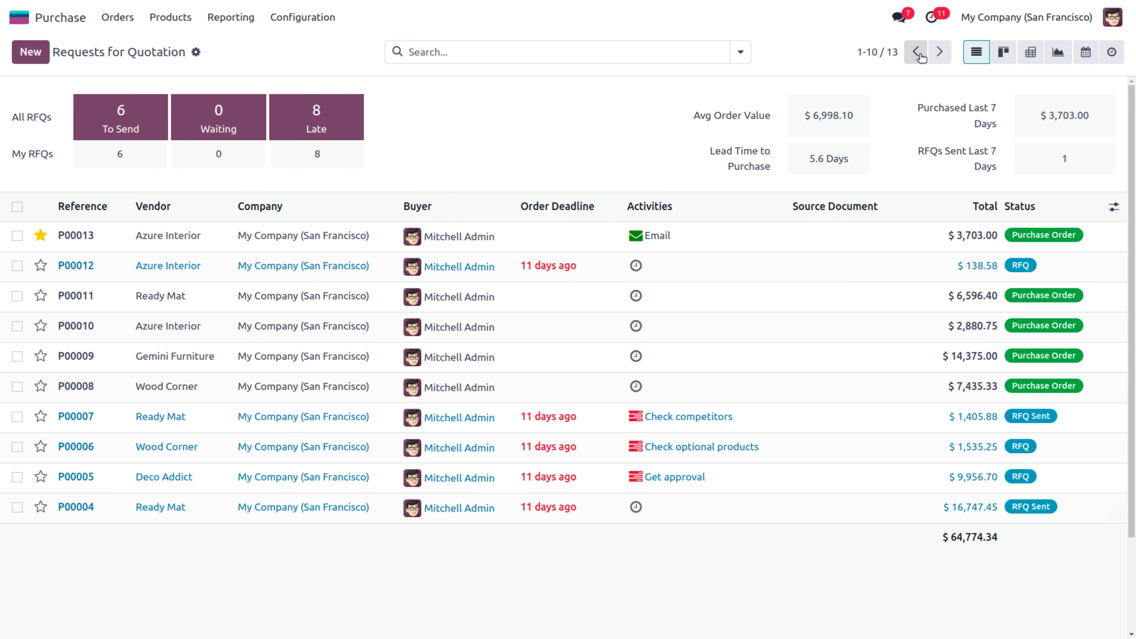
click(743, 54)
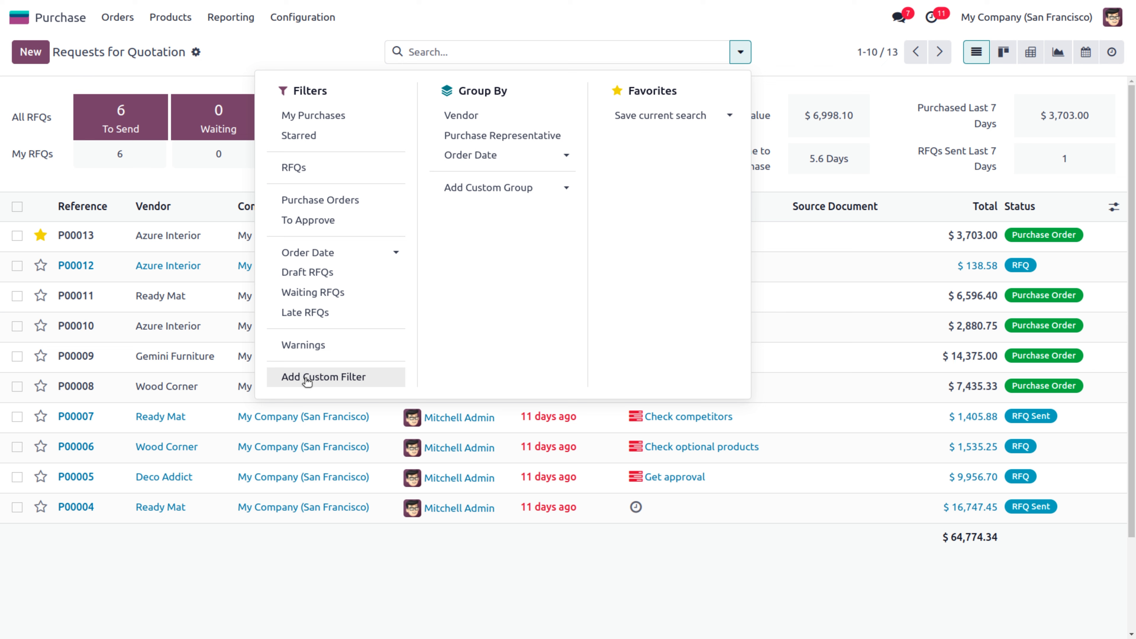
Filter the list to My Purchases and RFQs, dropping the trial To Approve filter
click(311, 117)
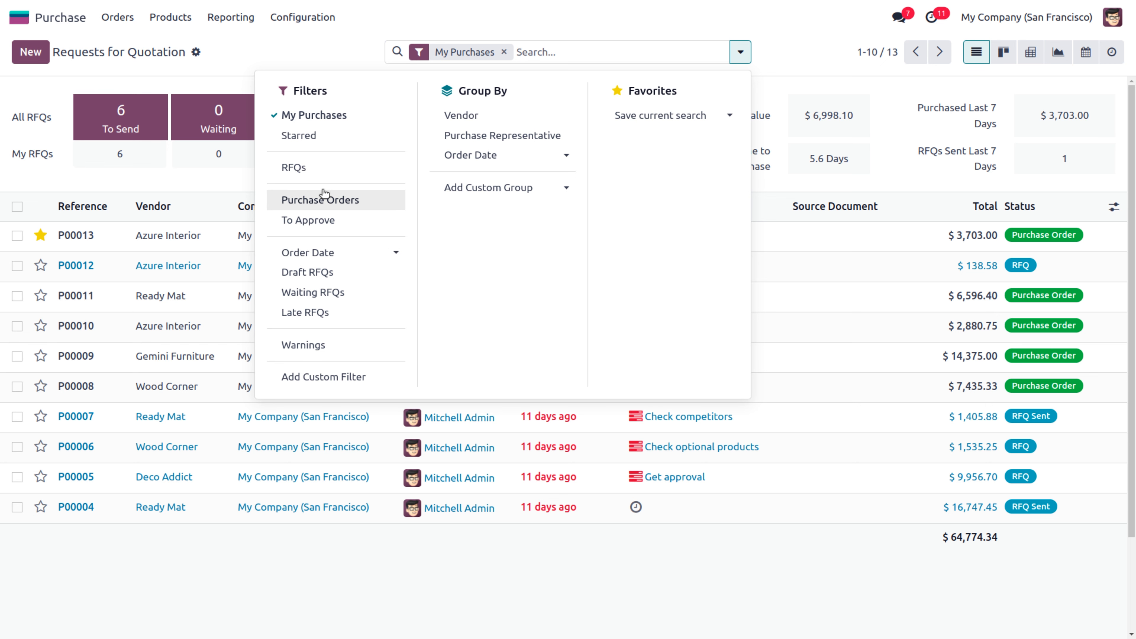
click(320, 169)
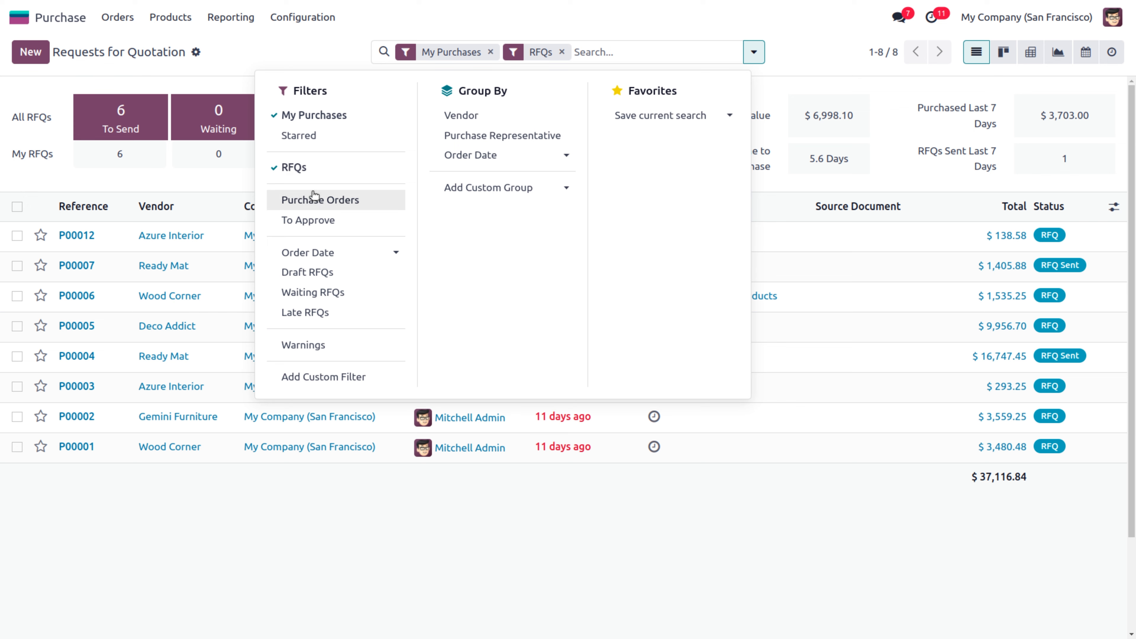
click(309, 223)
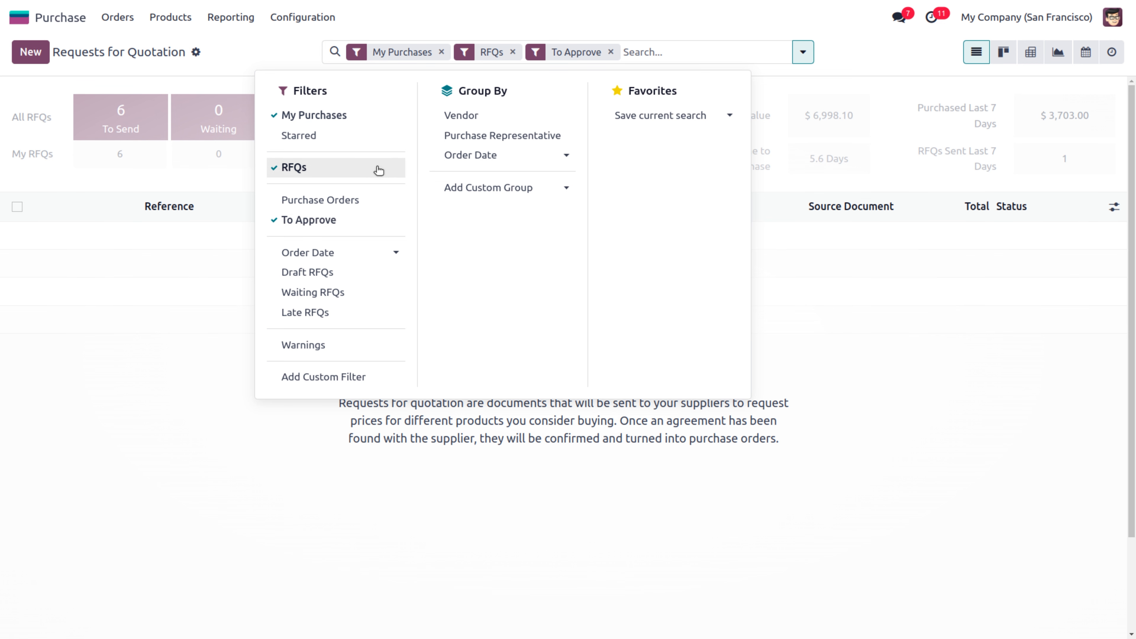
click(287, 220)
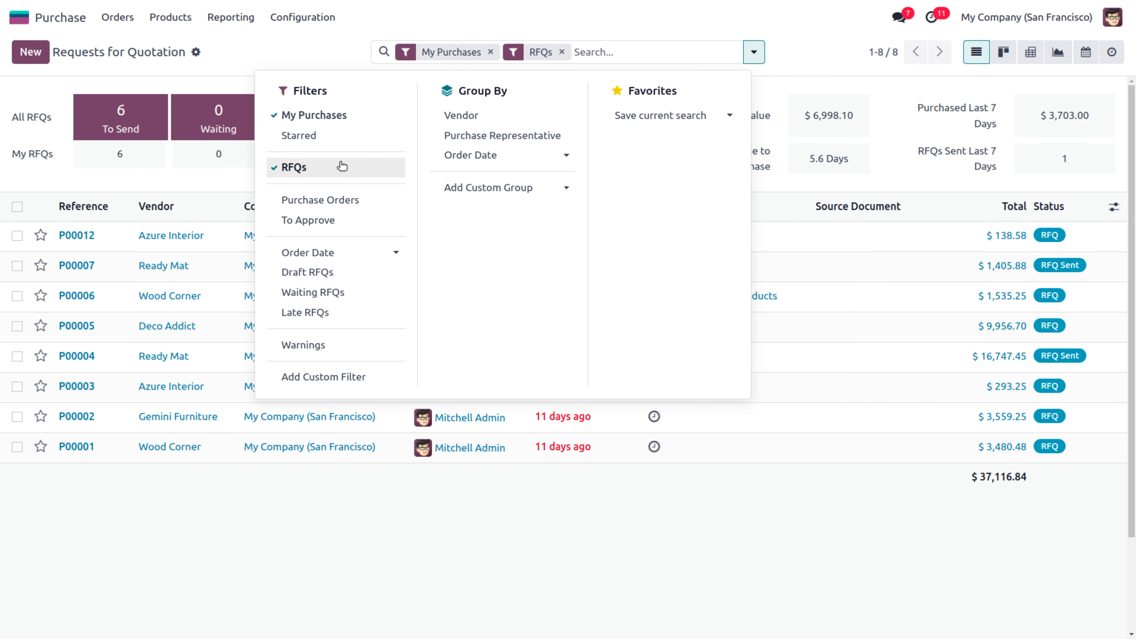
Group by Vendor and expand the Azure Interior, Deco Addict and Gemini Furniture groups
click(461, 117)
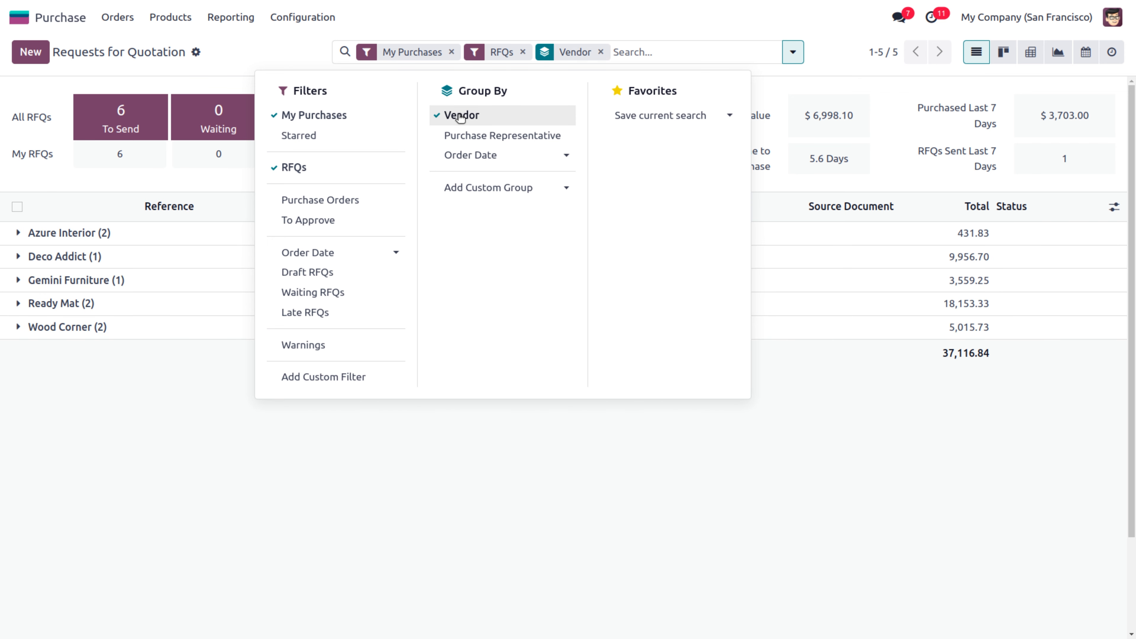
click(95, 478)
click(77, 235)
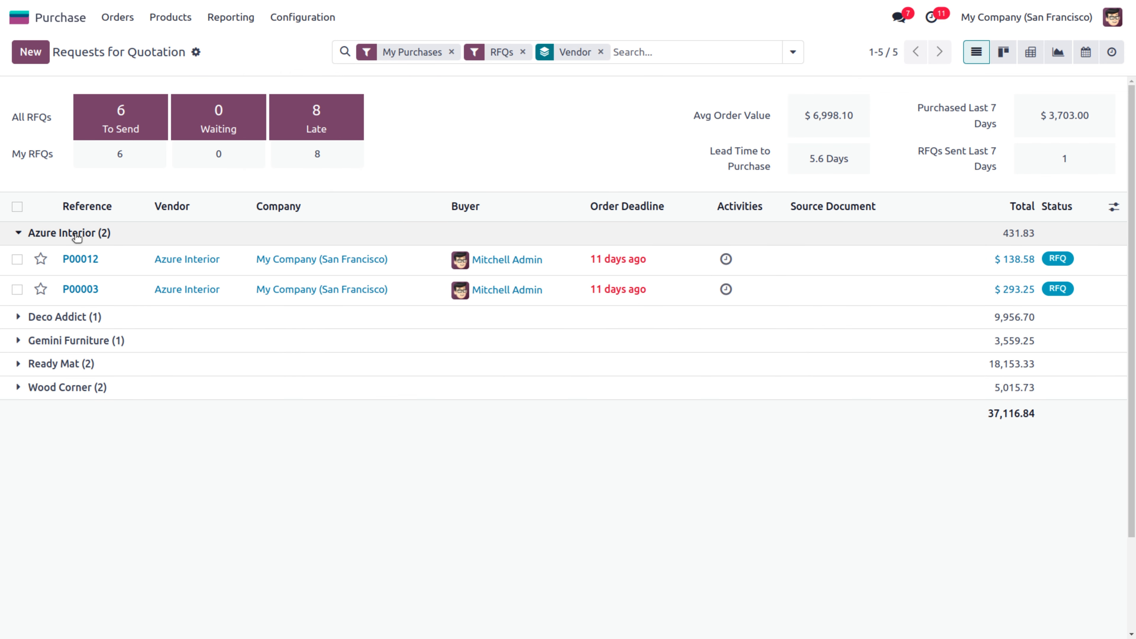
click(74, 318)
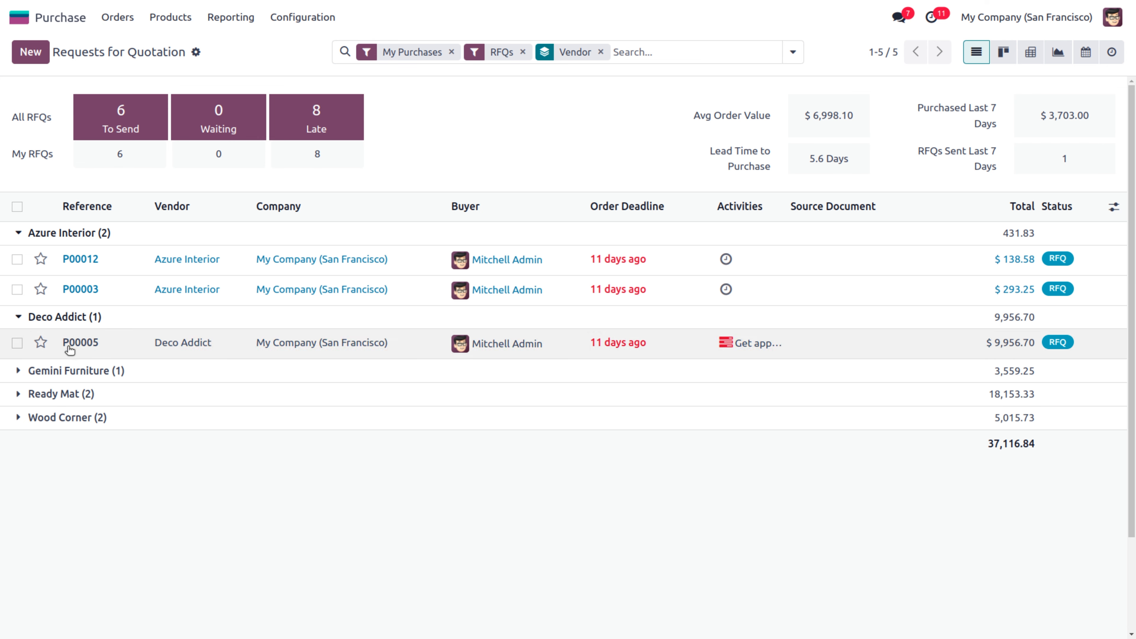
click(69, 374)
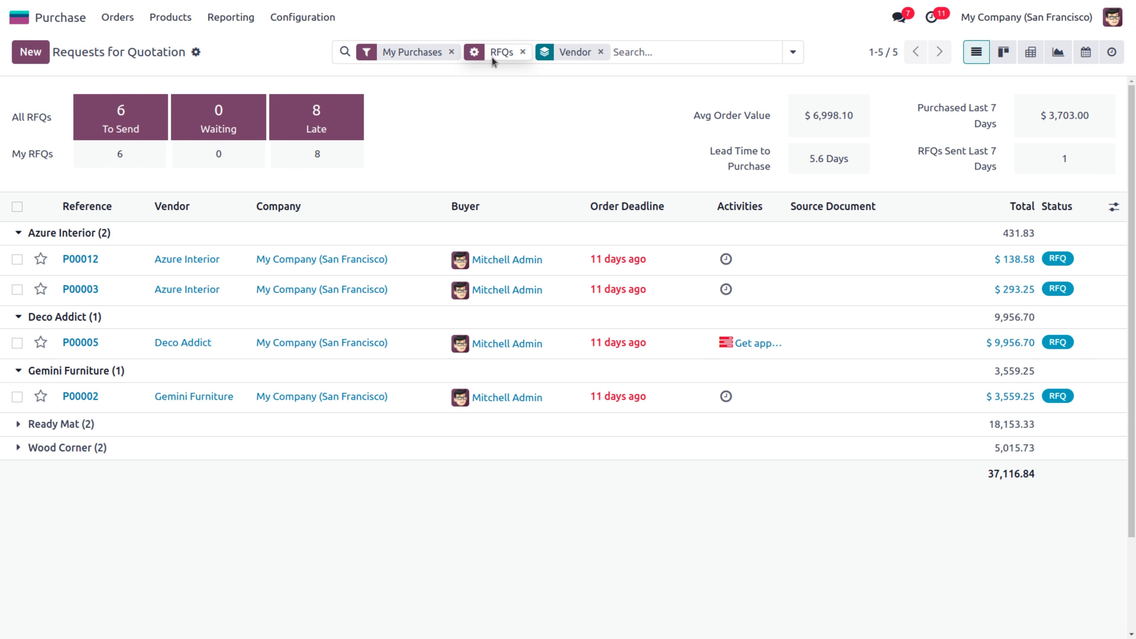
Drop the RFQs filter and regroup My Purchases by Vendor as a custom group
click(601, 52)
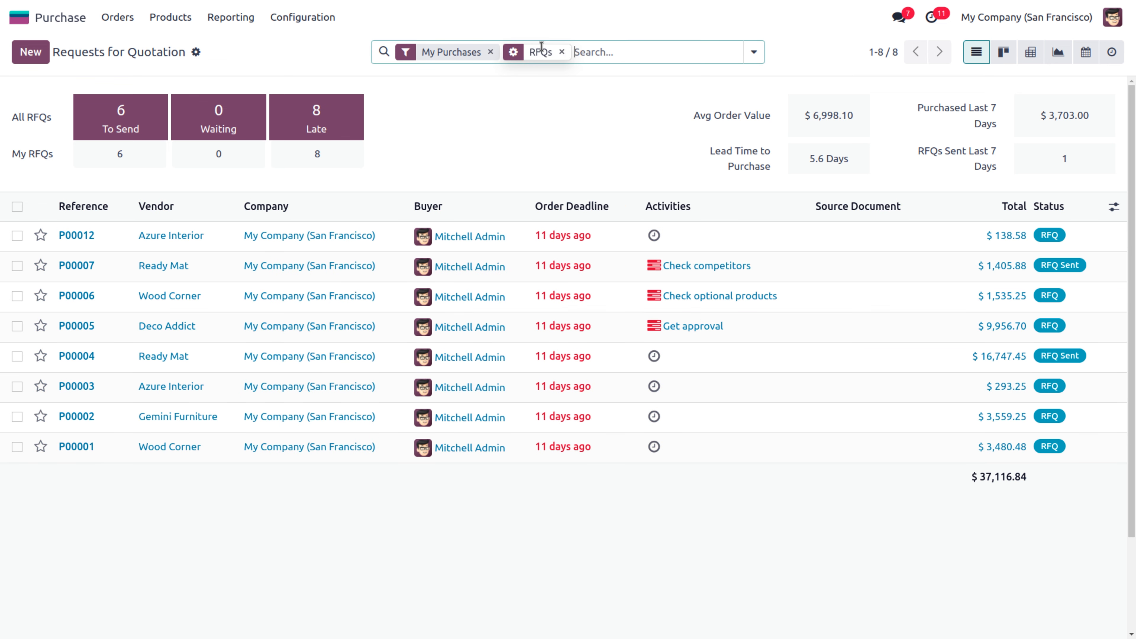
click(561, 52)
click(738, 52)
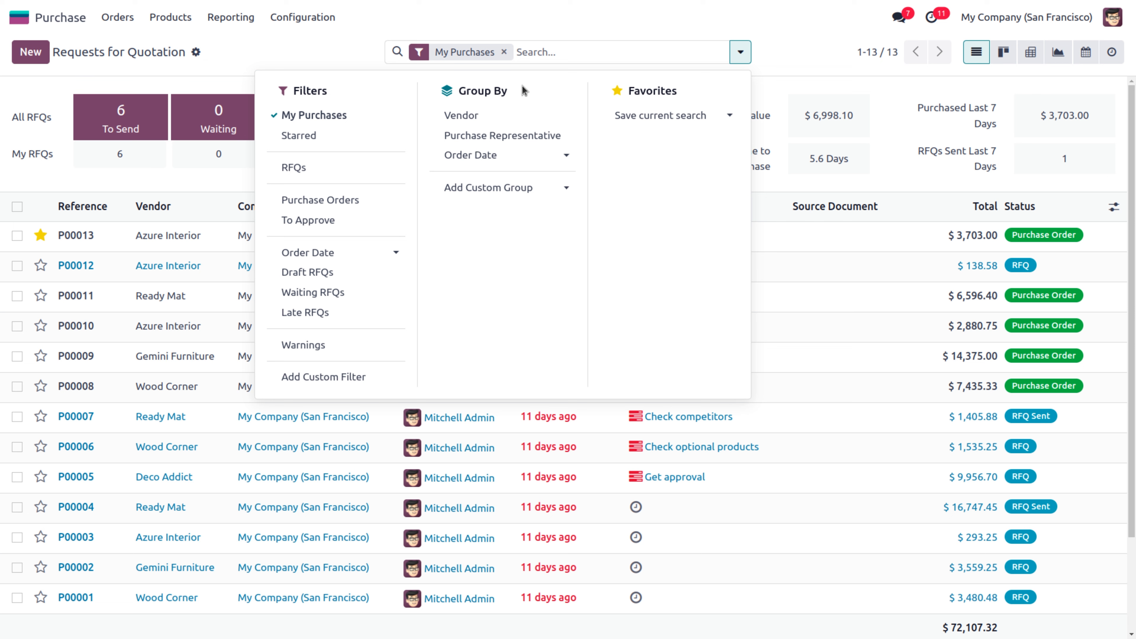
click(505, 190)
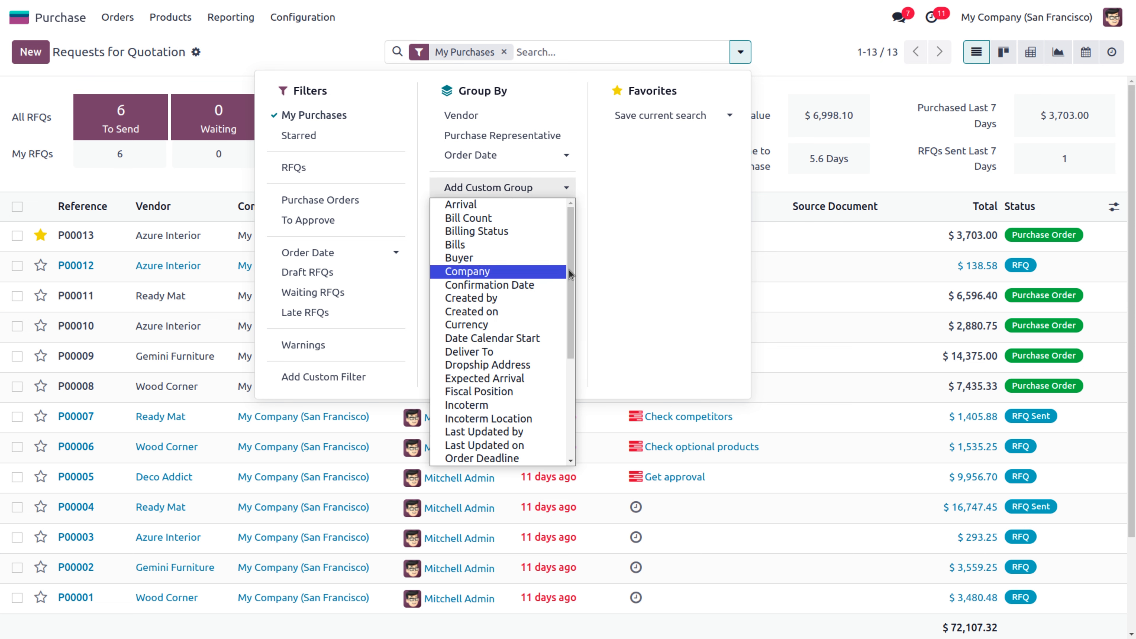
drag(572, 278, 583, 372)
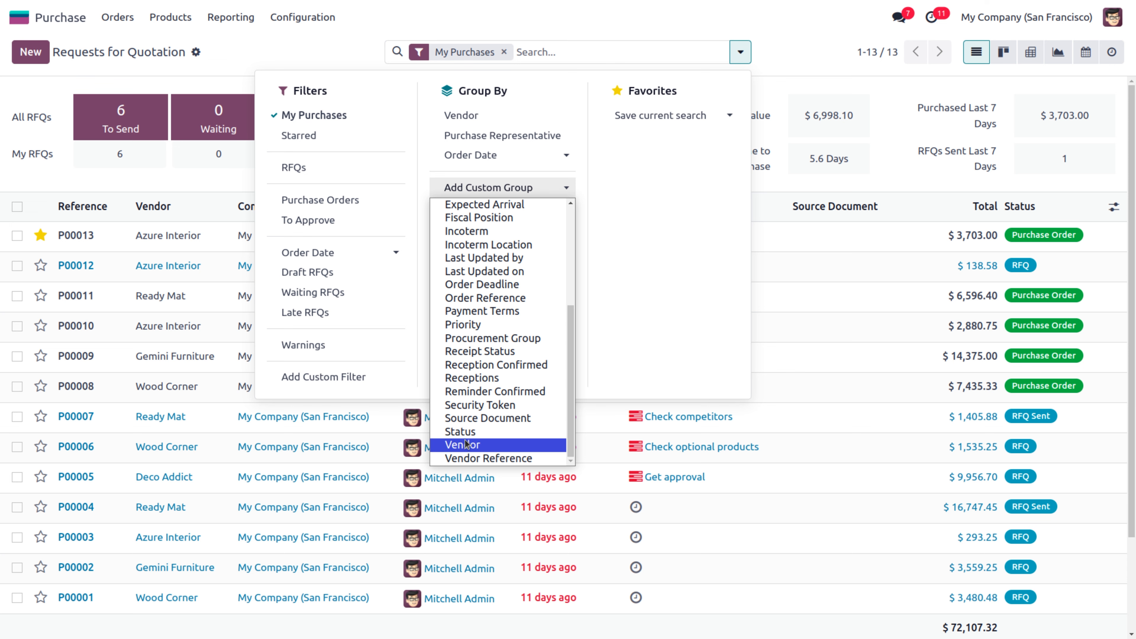
click(452, 448)
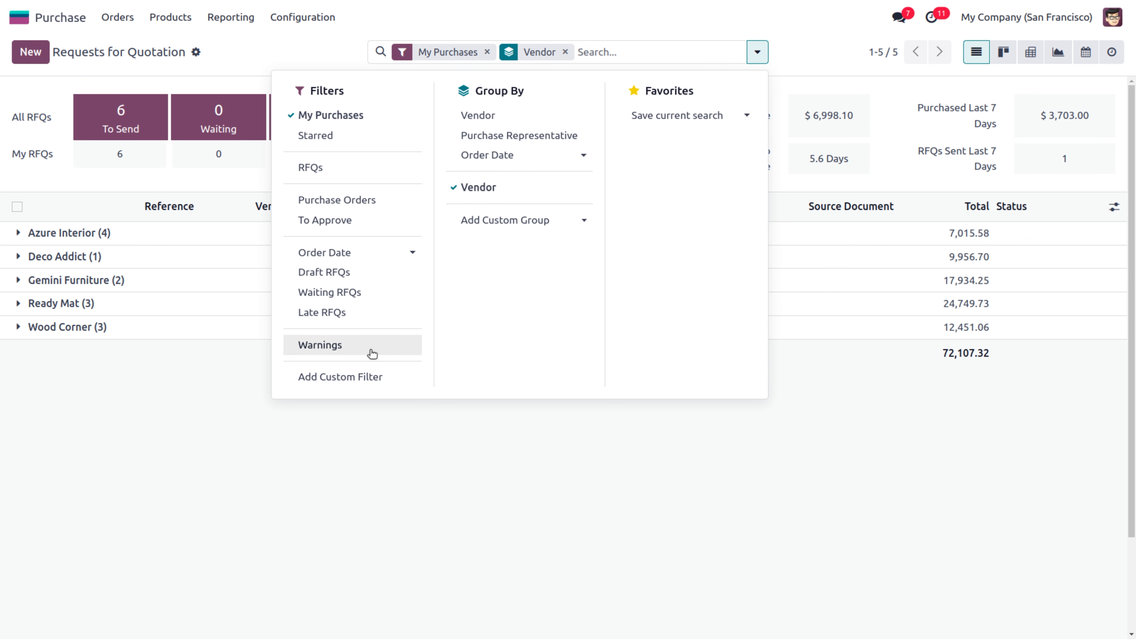
click(367, 382)
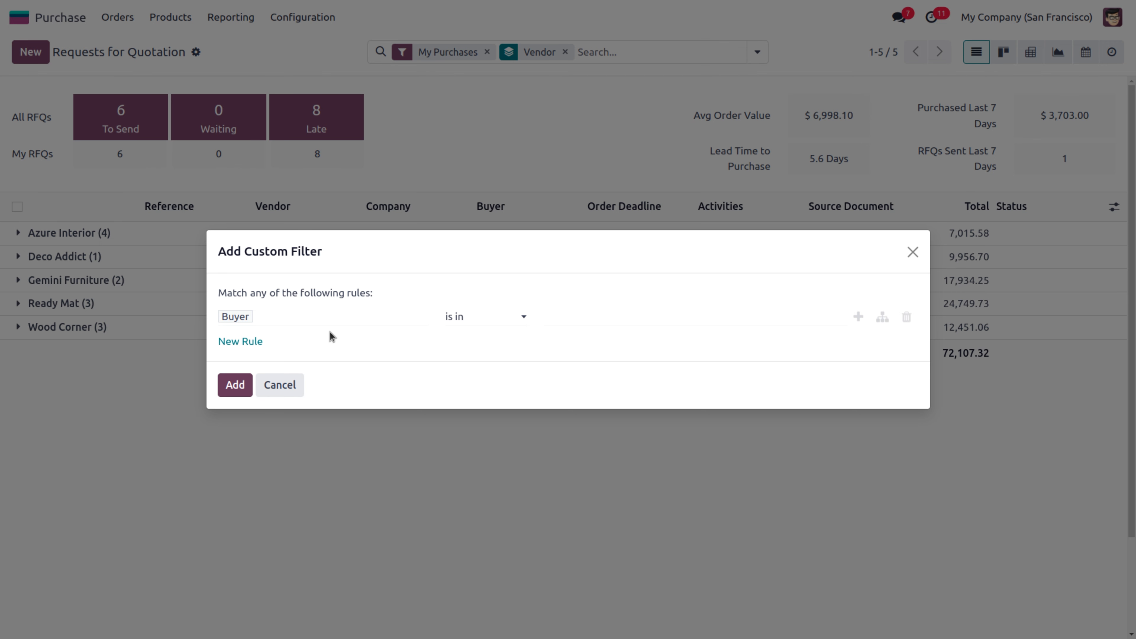
Apply a custom filter Bills › Total > 5000 to the quotations
click(287, 319)
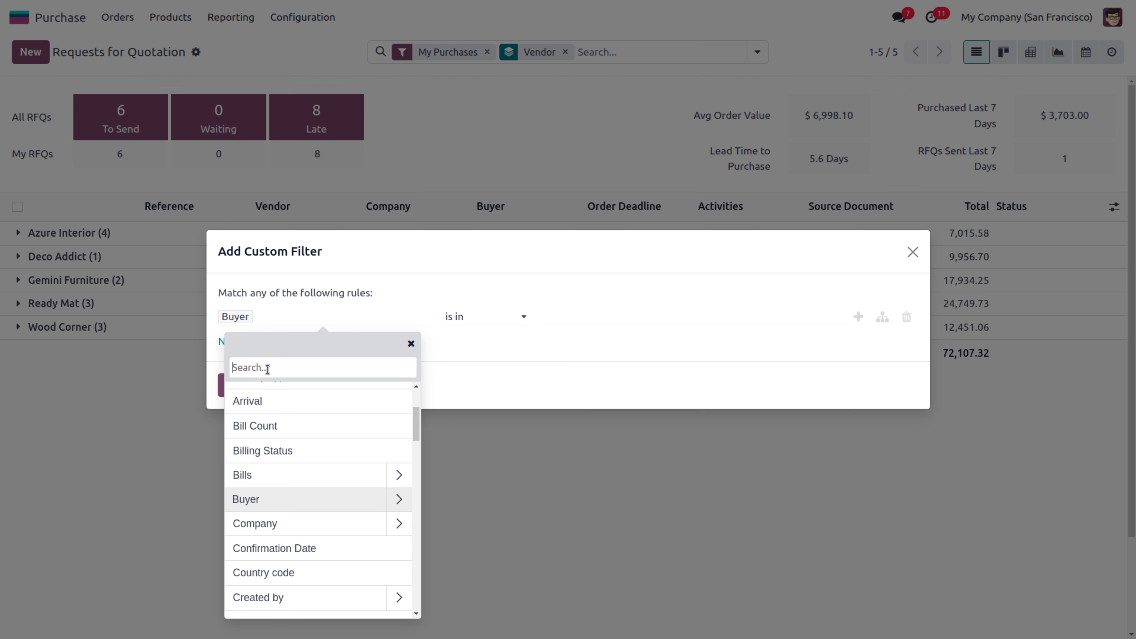
text(bi)
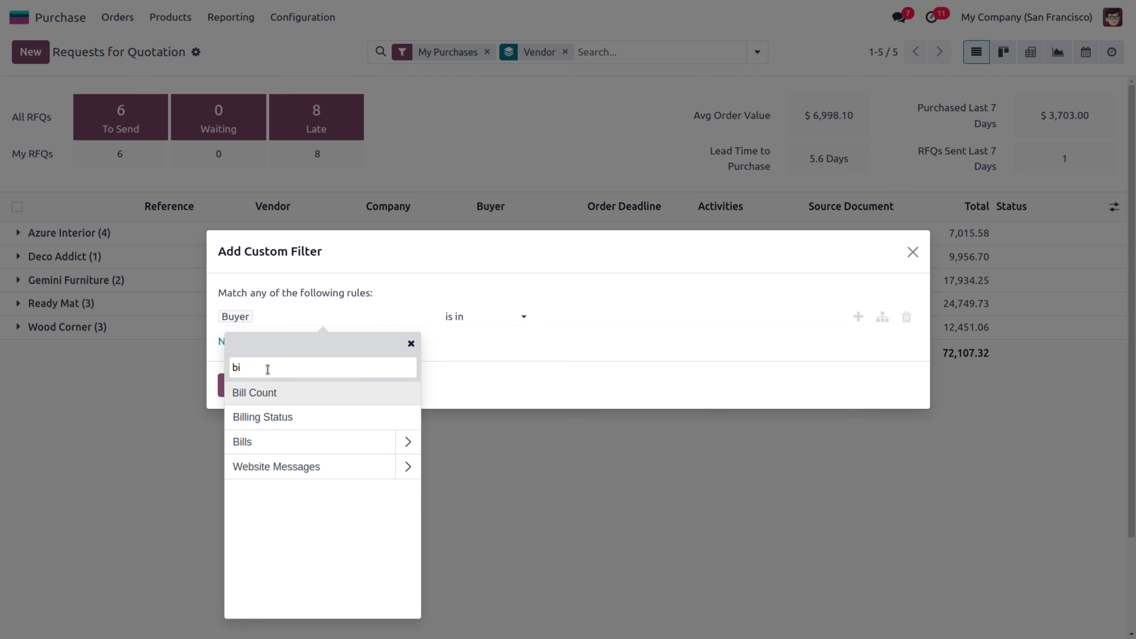
click(408, 442)
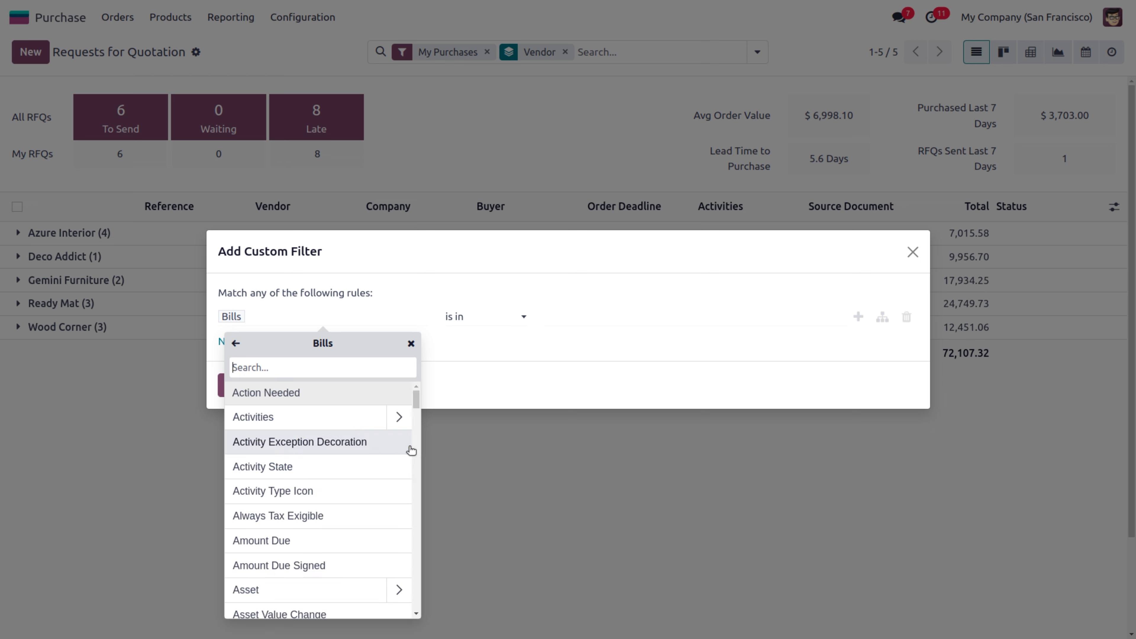
text(to)
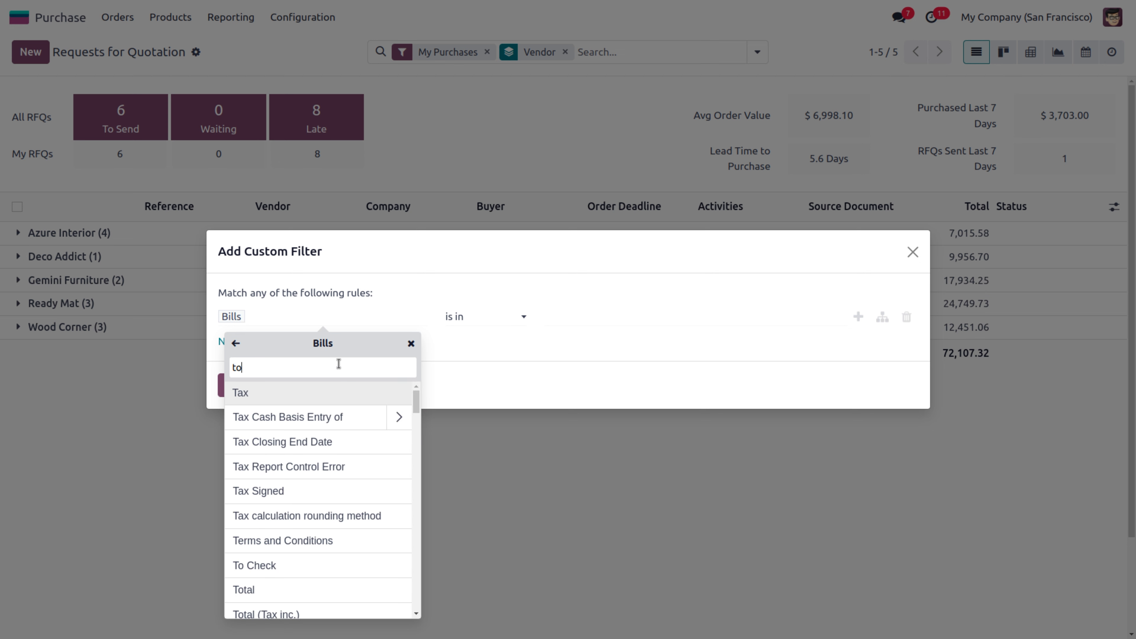
text(t)
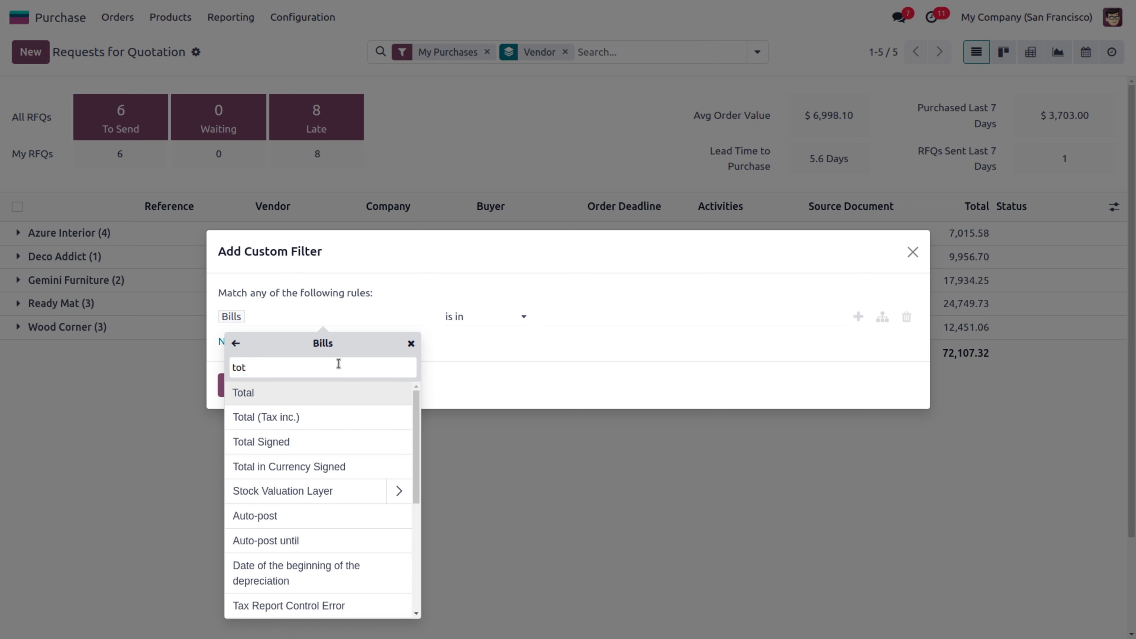
click(313, 400)
click(490, 319)
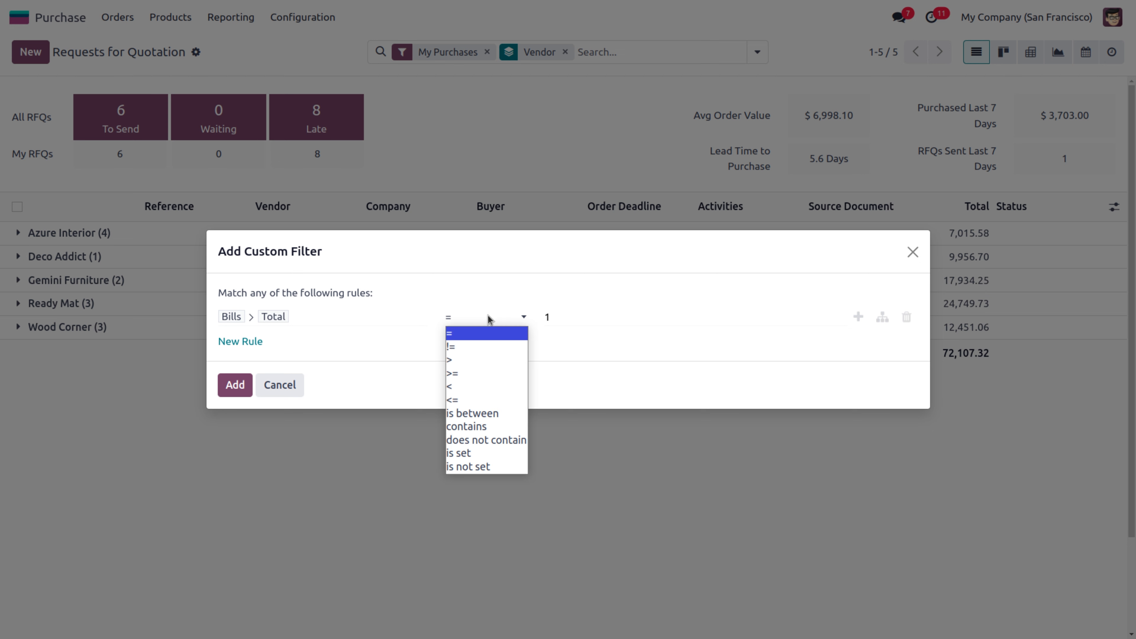
click(457, 360)
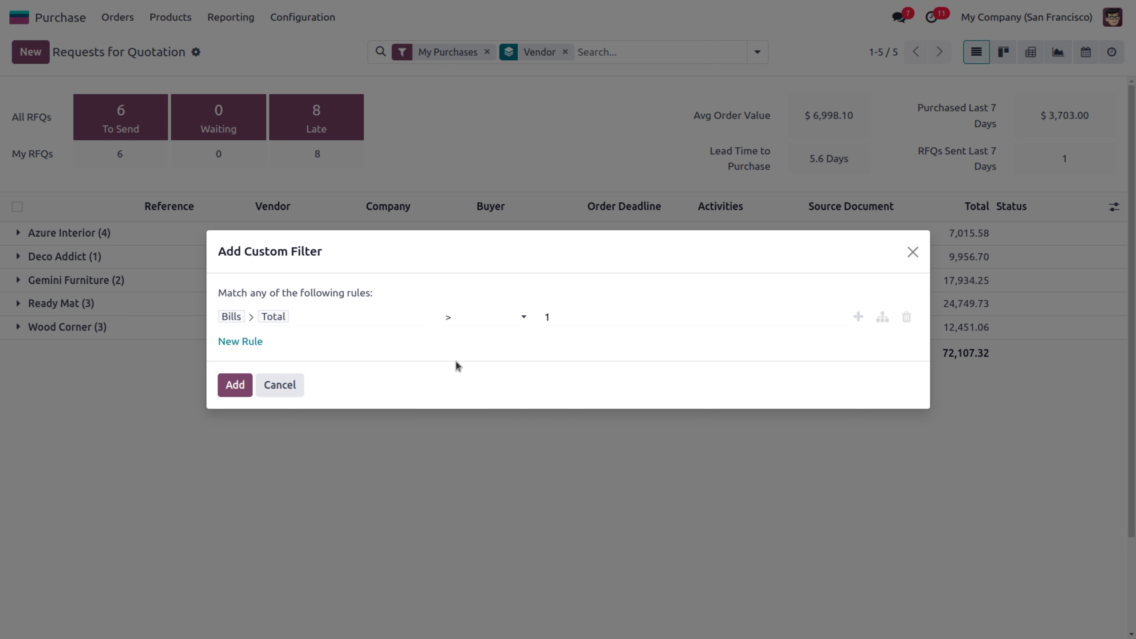
double_click(574, 317)
key(BackSpace)
text(5000)
click(235, 386)
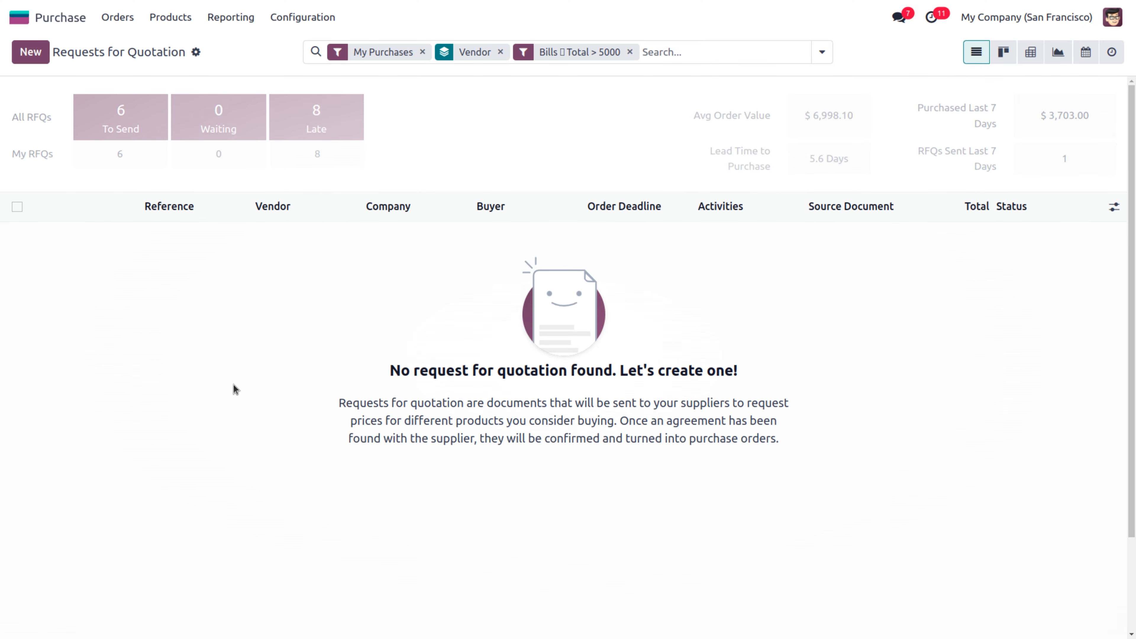
Remove the My Purchases, Bills Total > 5000 and Vendor facets to list all 13 RFQs
click(427, 55)
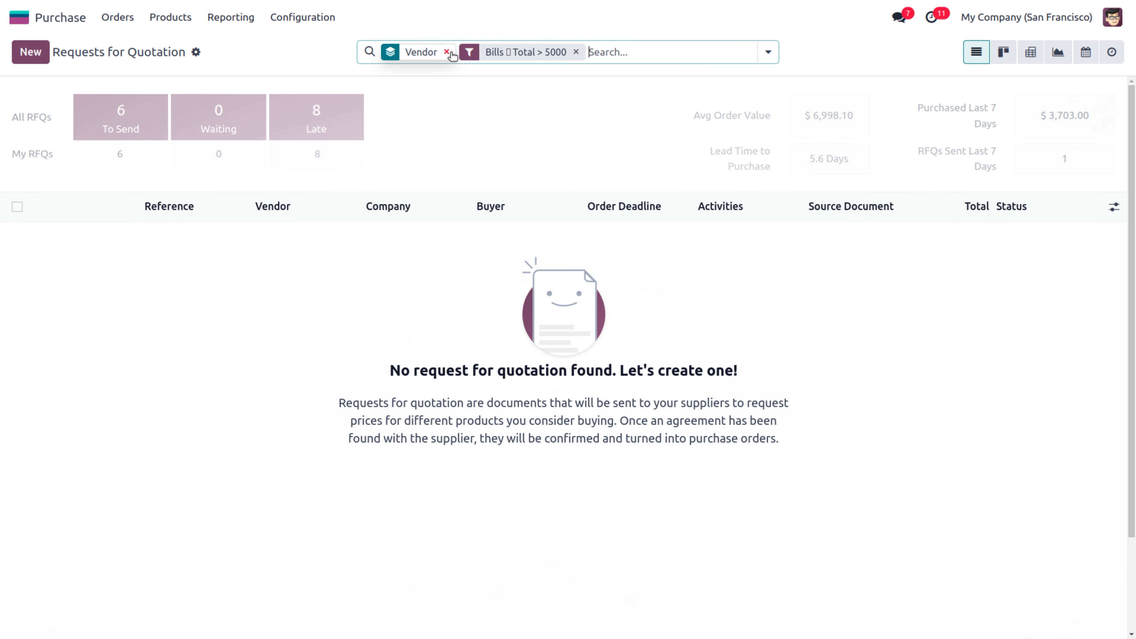
click(577, 52)
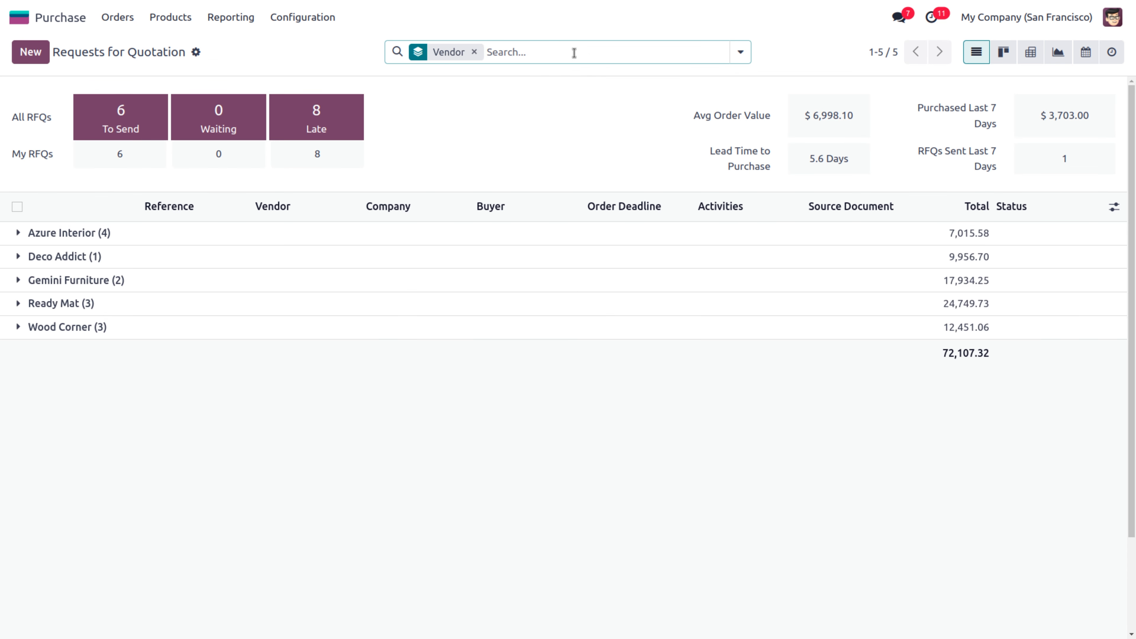
click(473, 51)
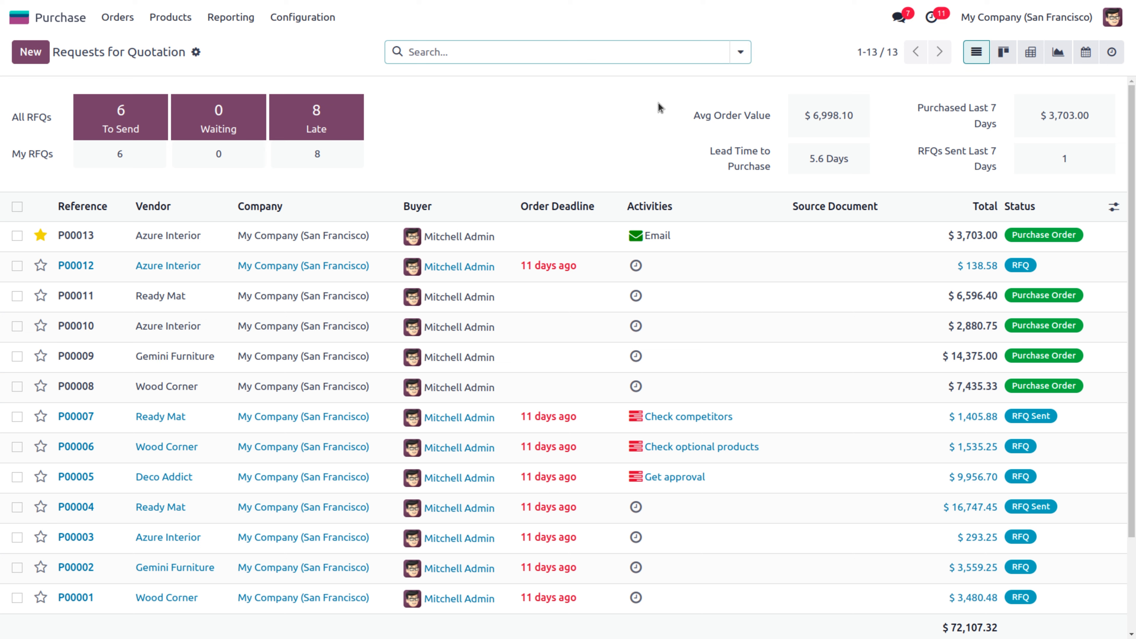
click(741, 53)
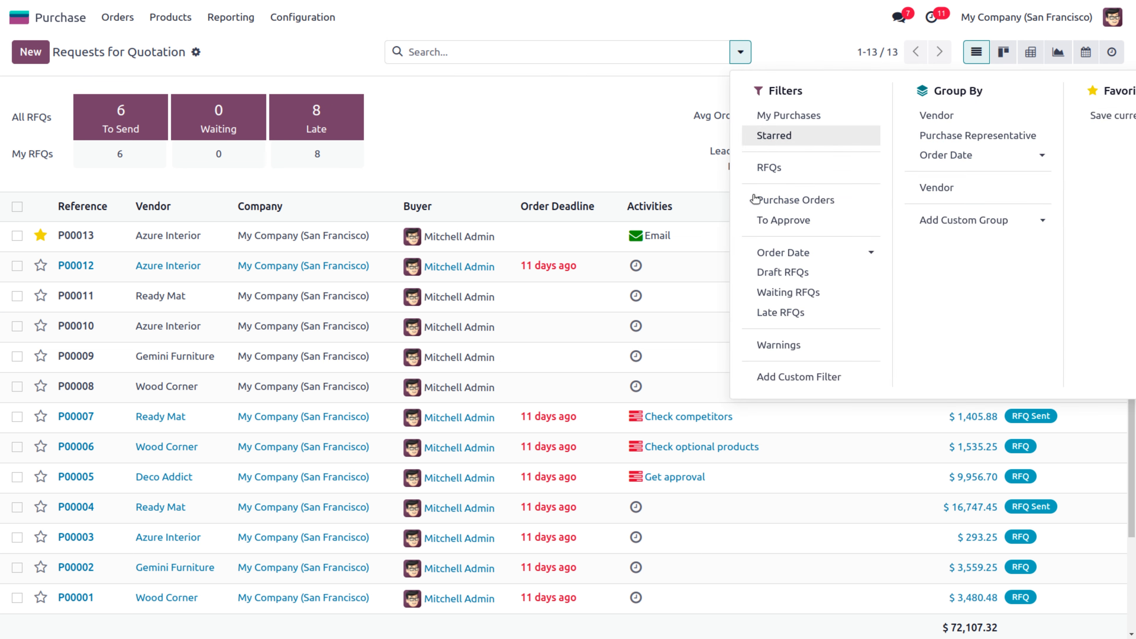
click(779, 378)
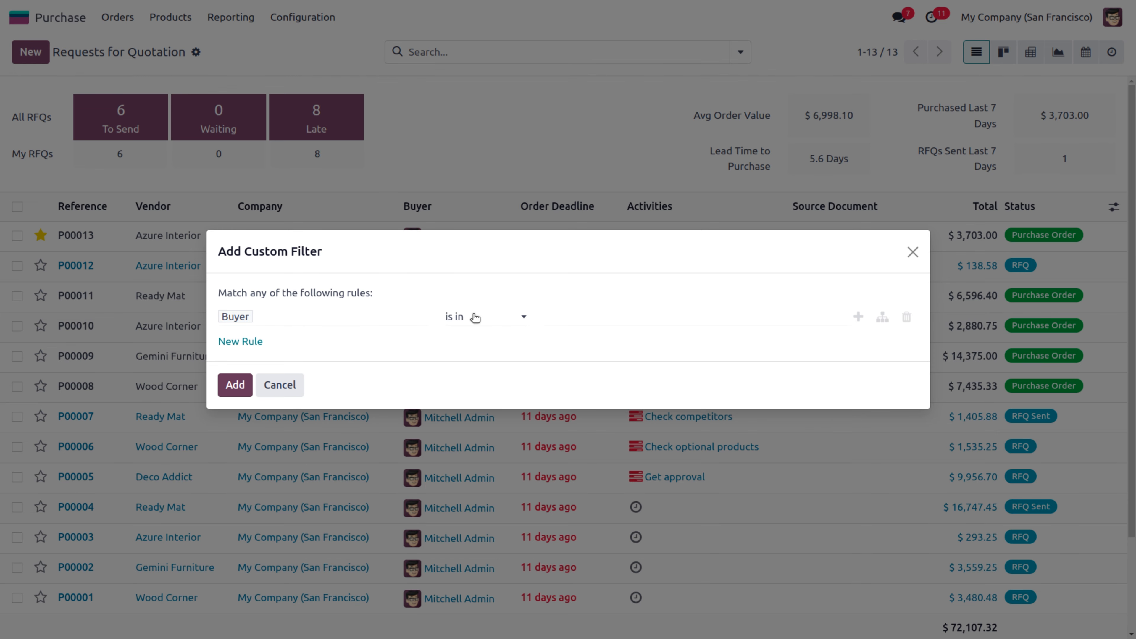
click(490, 317)
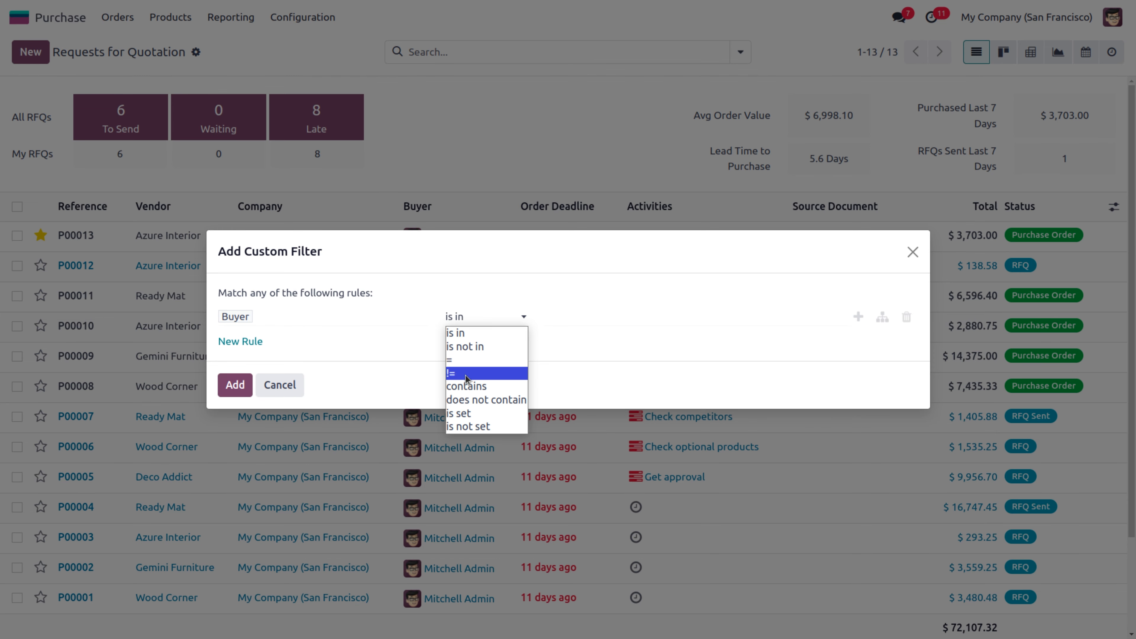
click(469, 386)
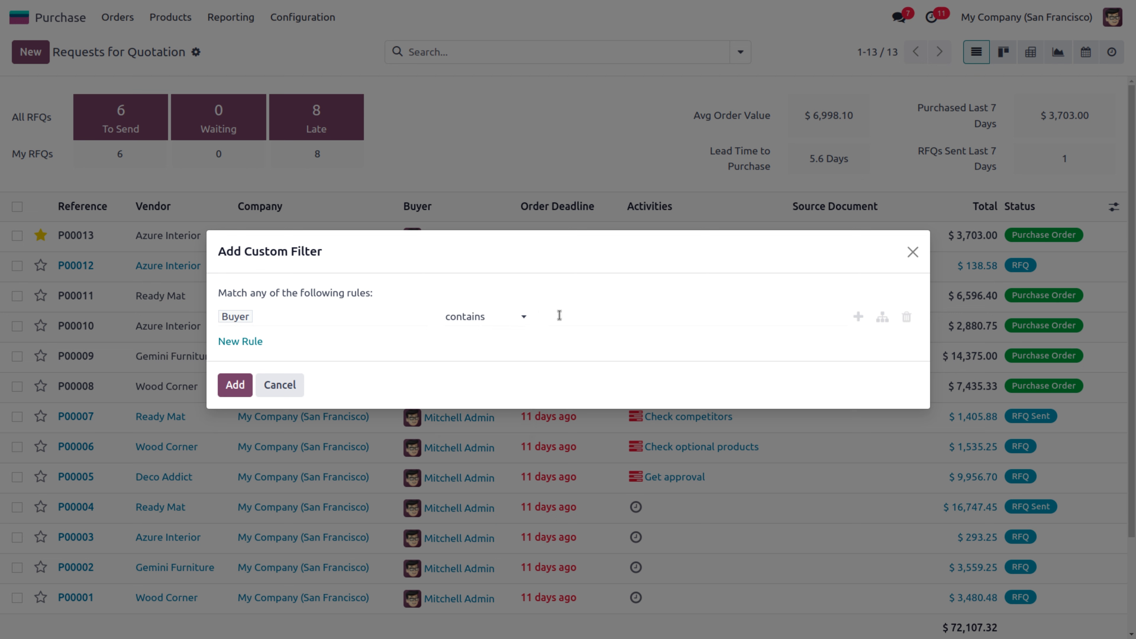
text(deco)
key(BackSpace)
click(907, 317)
click(242, 325)
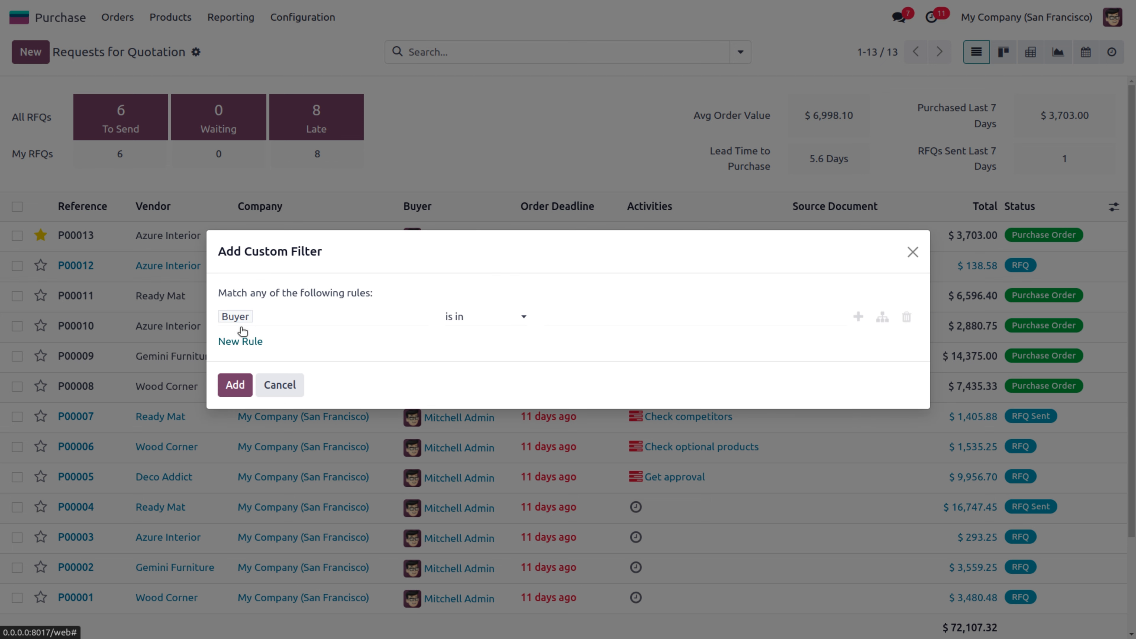
click(284, 321)
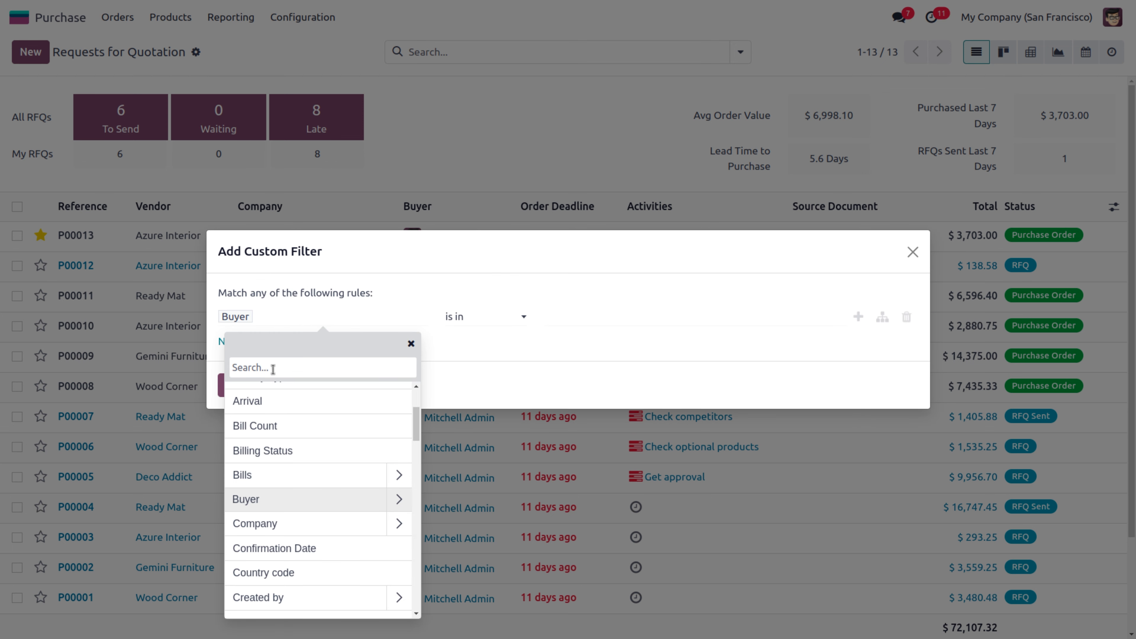
text(part)
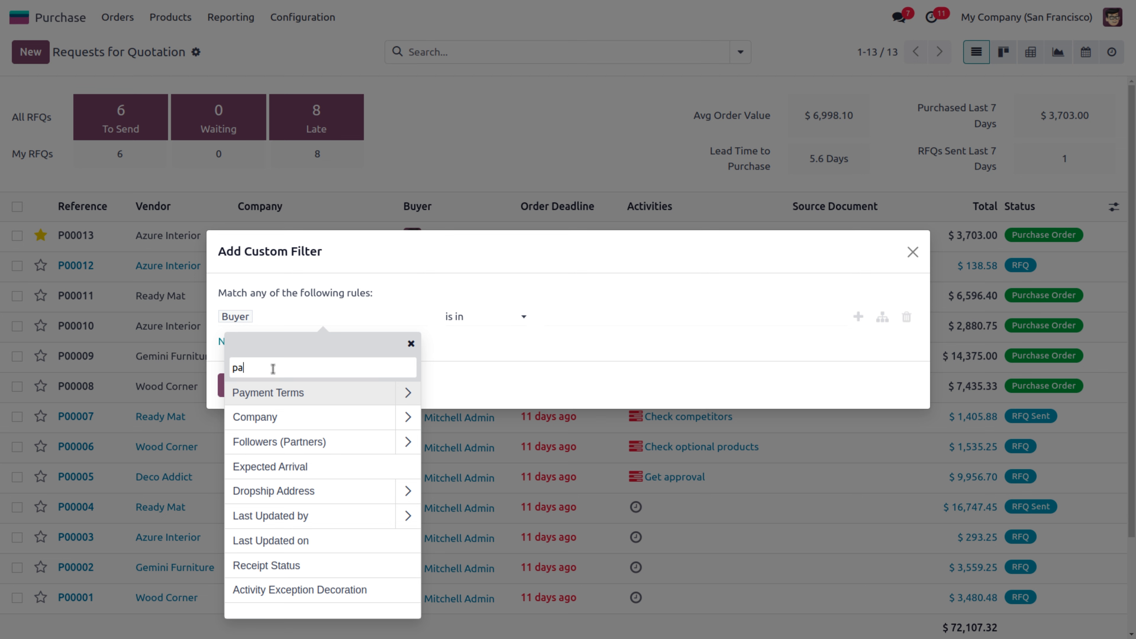
key(BackSpace)
key(BackSpace)
text(ve)
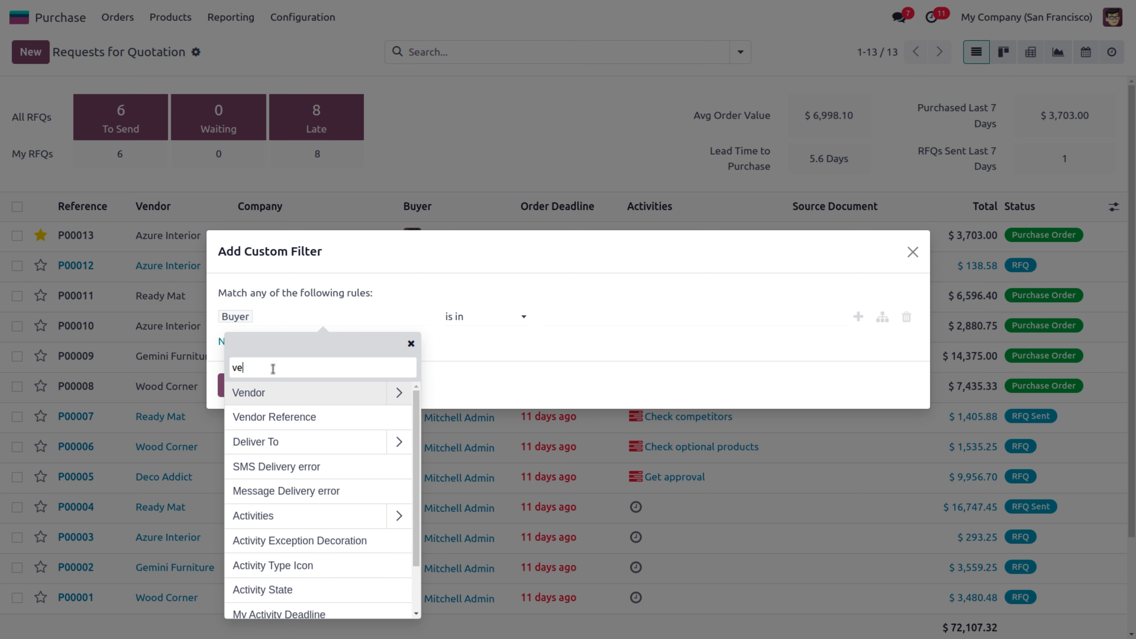
click(399, 393)
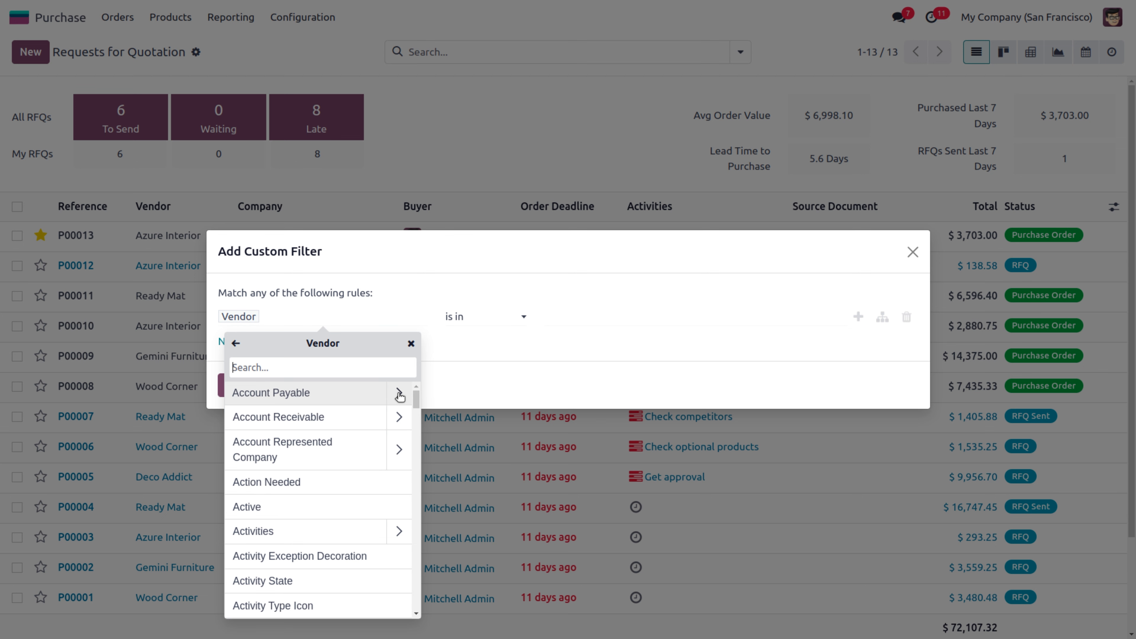
click(463, 332)
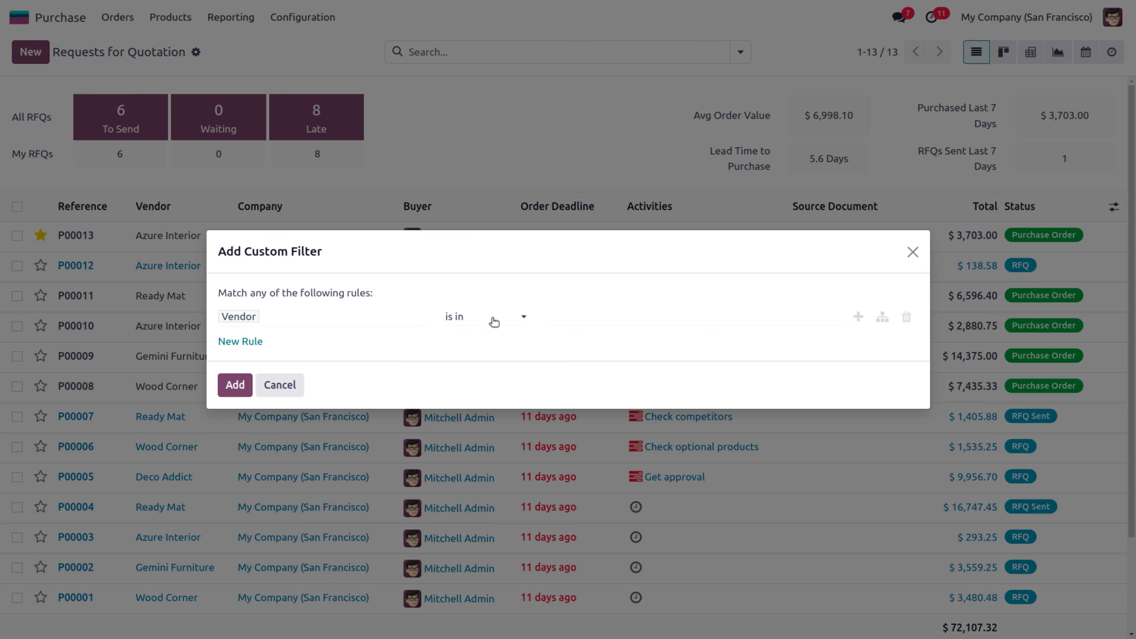
click(562, 310)
click(487, 319)
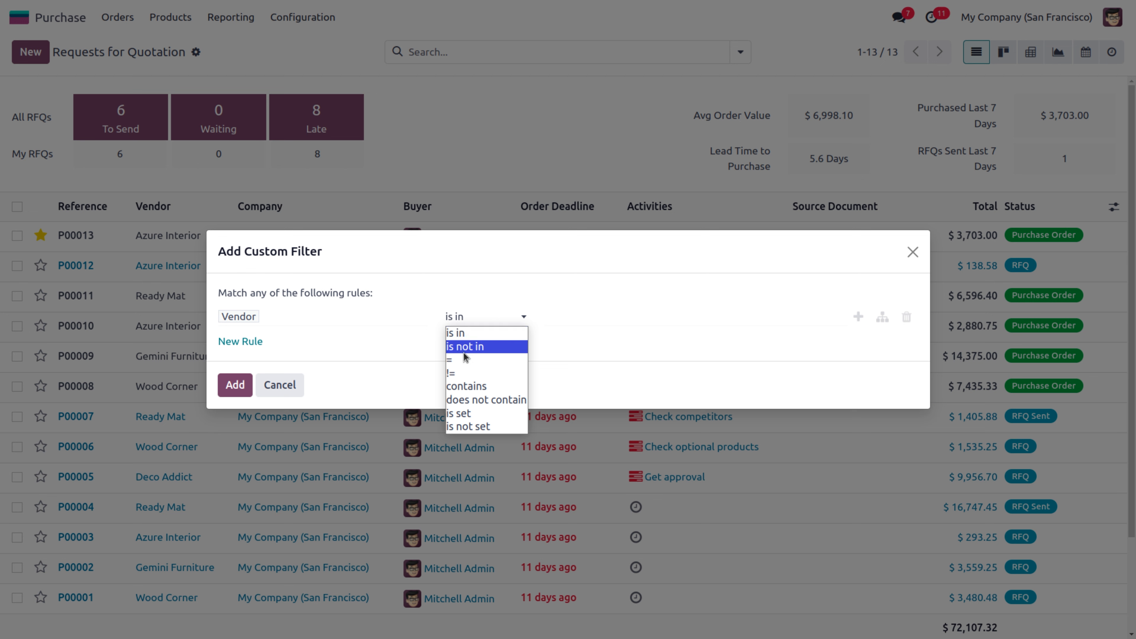
click(466, 386)
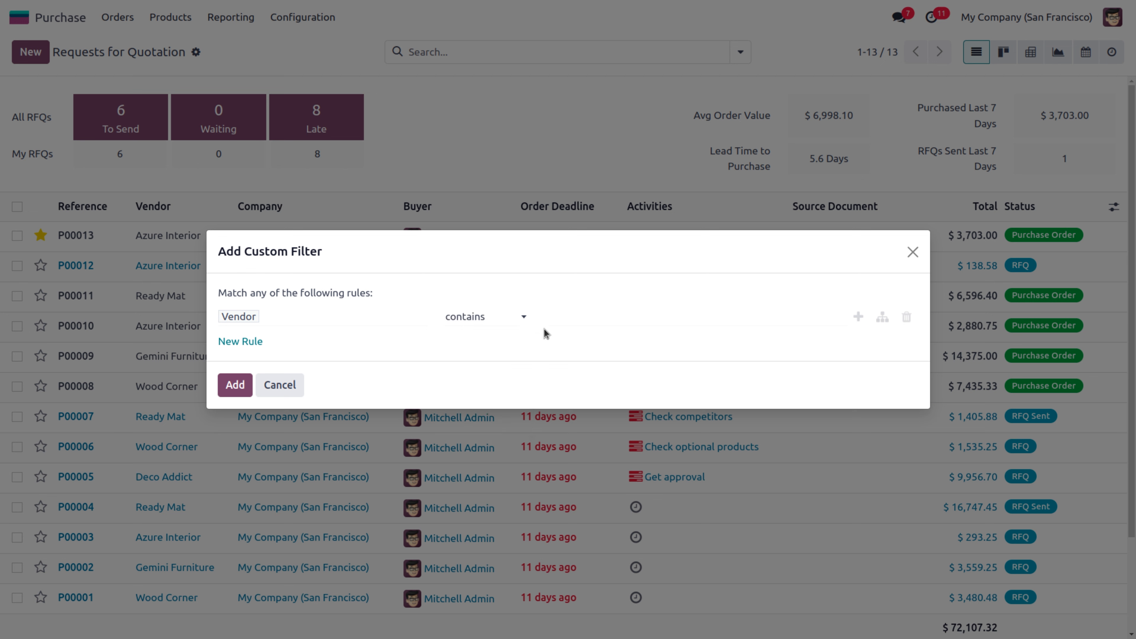
text(Deco)
click(235, 384)
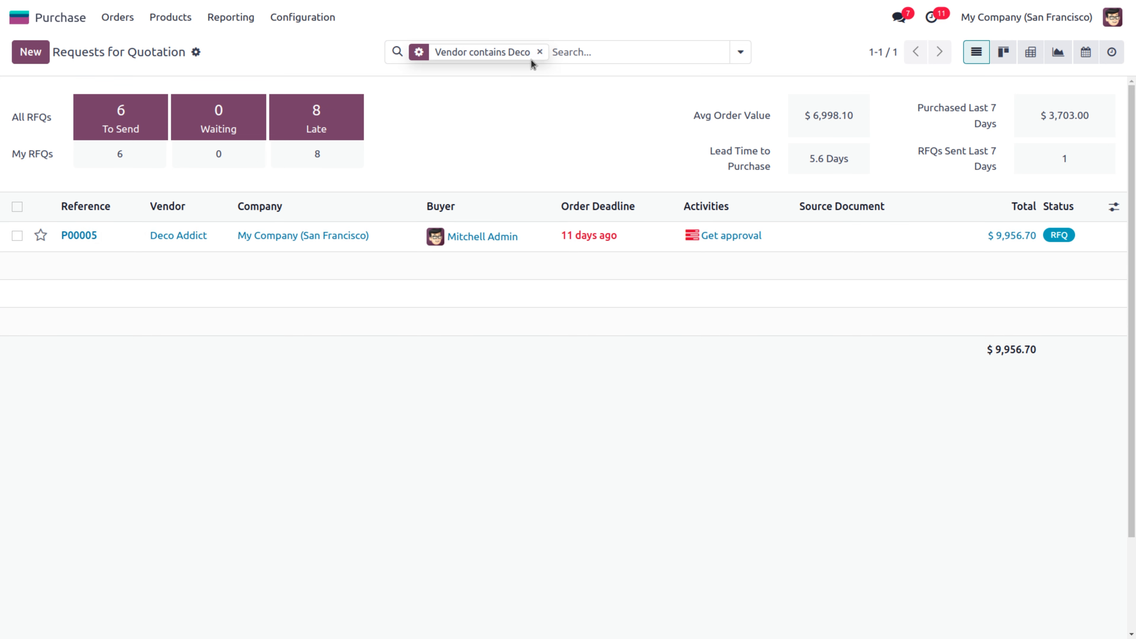
click(540, 52)
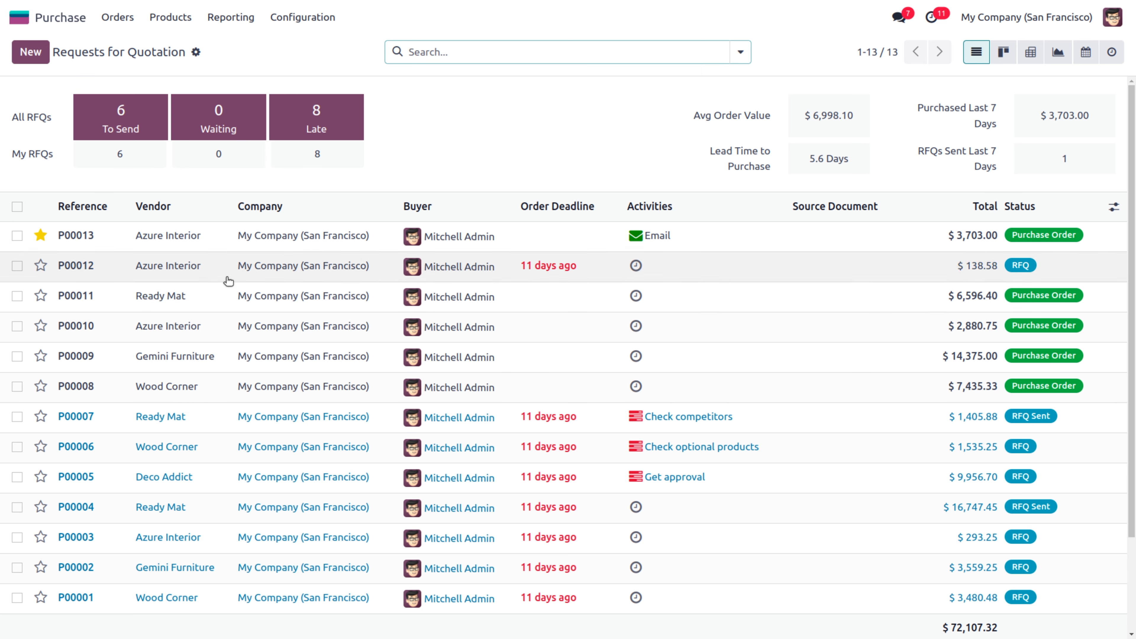
Add a custom filter Vendor is in Ready Mat, leaving P00004, P00007 and P00011
click(742, 53)
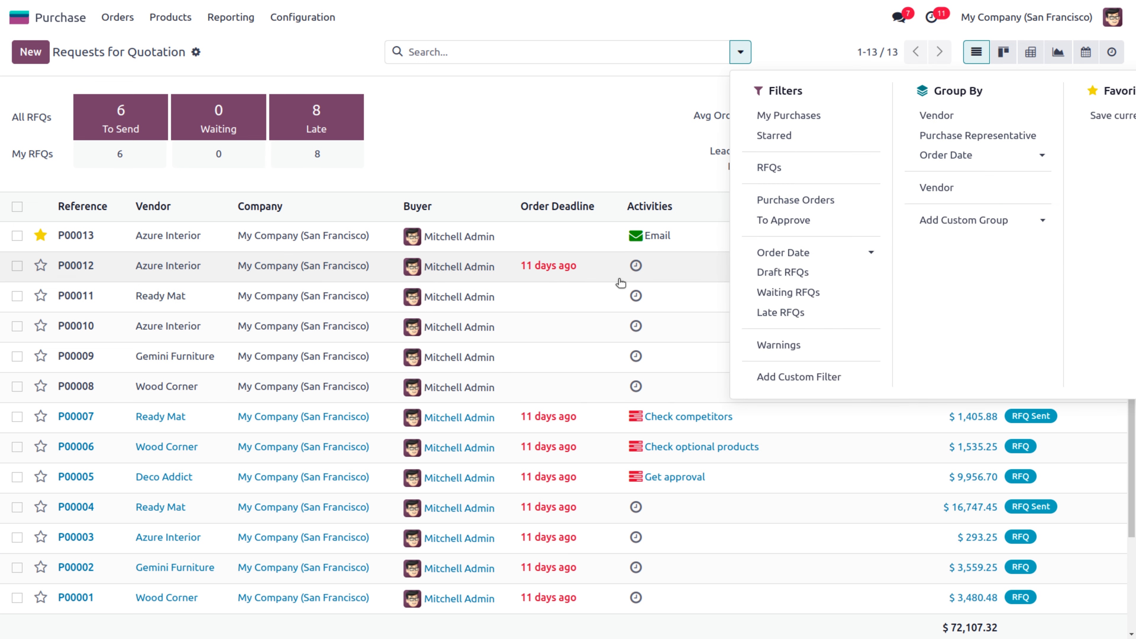
click(786, 380)
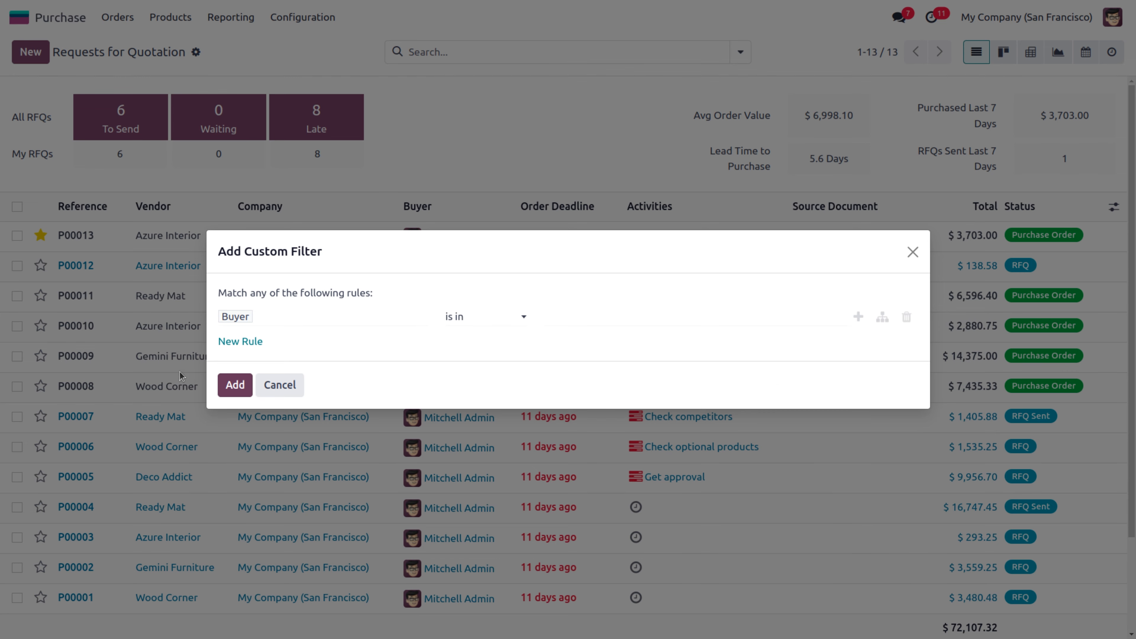
click(274, 319)
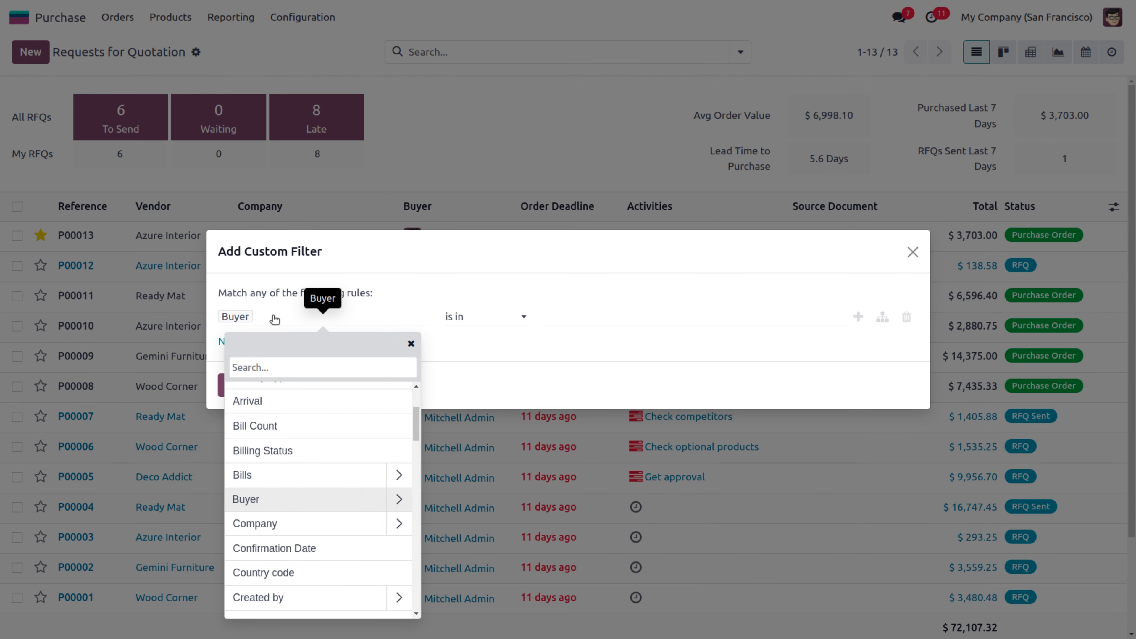
text(ven)
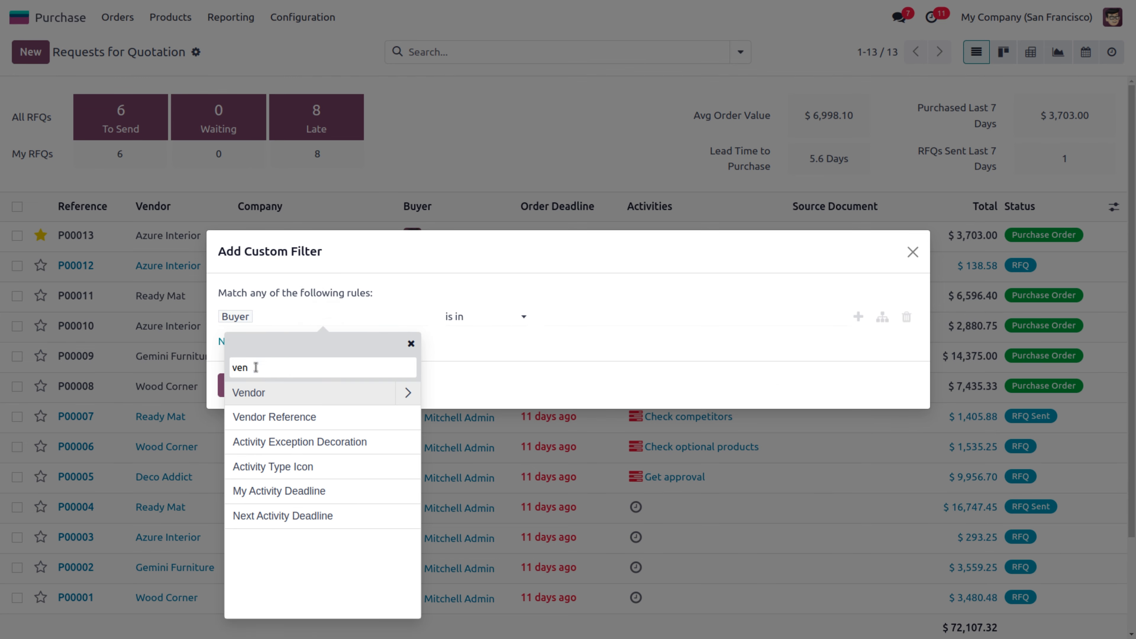
click(298, 393)
click(556, 317)
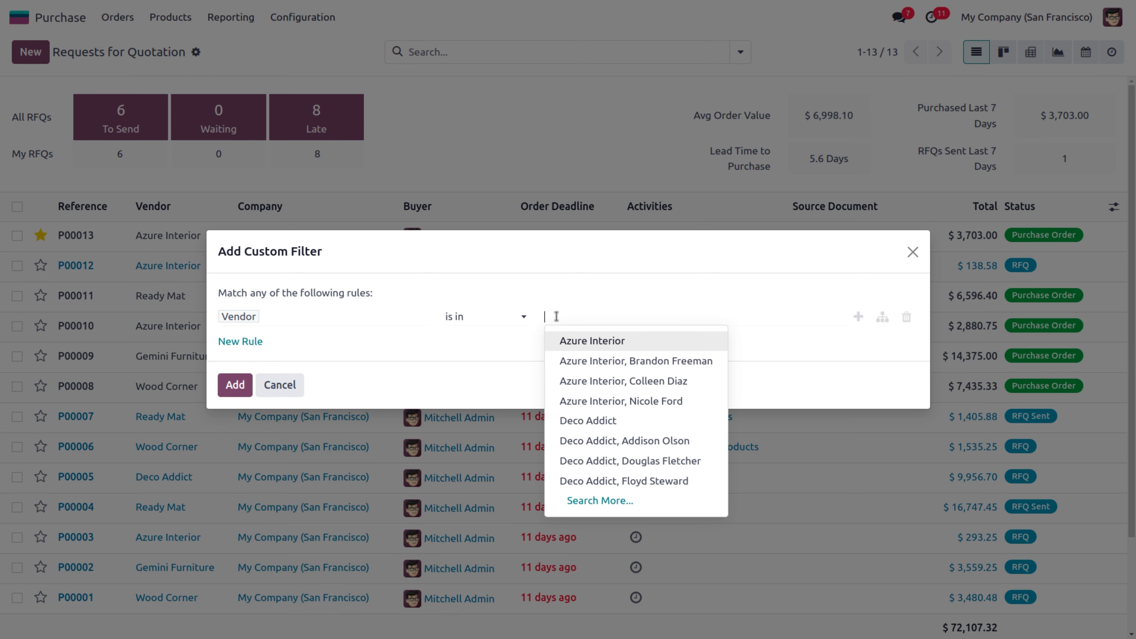
text(Read)
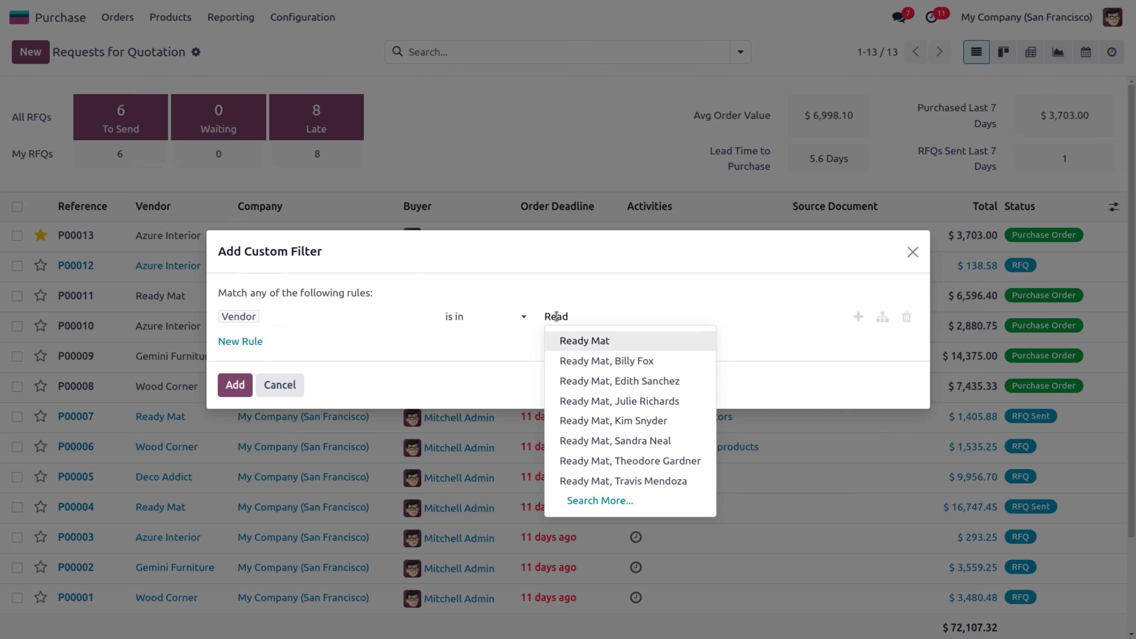
click(584, 345)
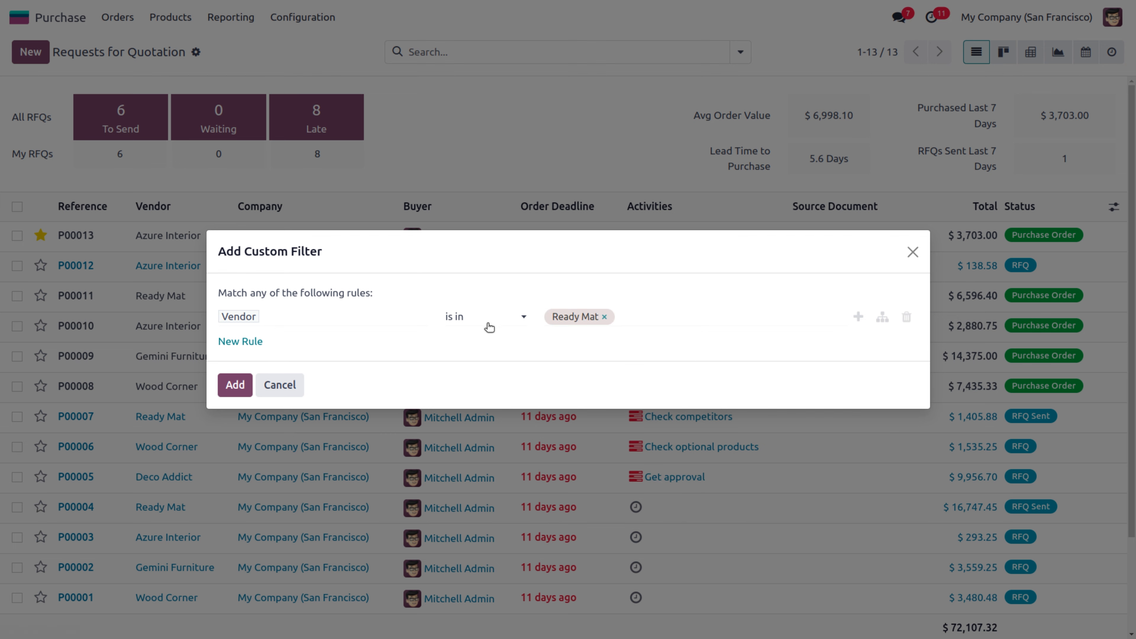
click(235, 385)
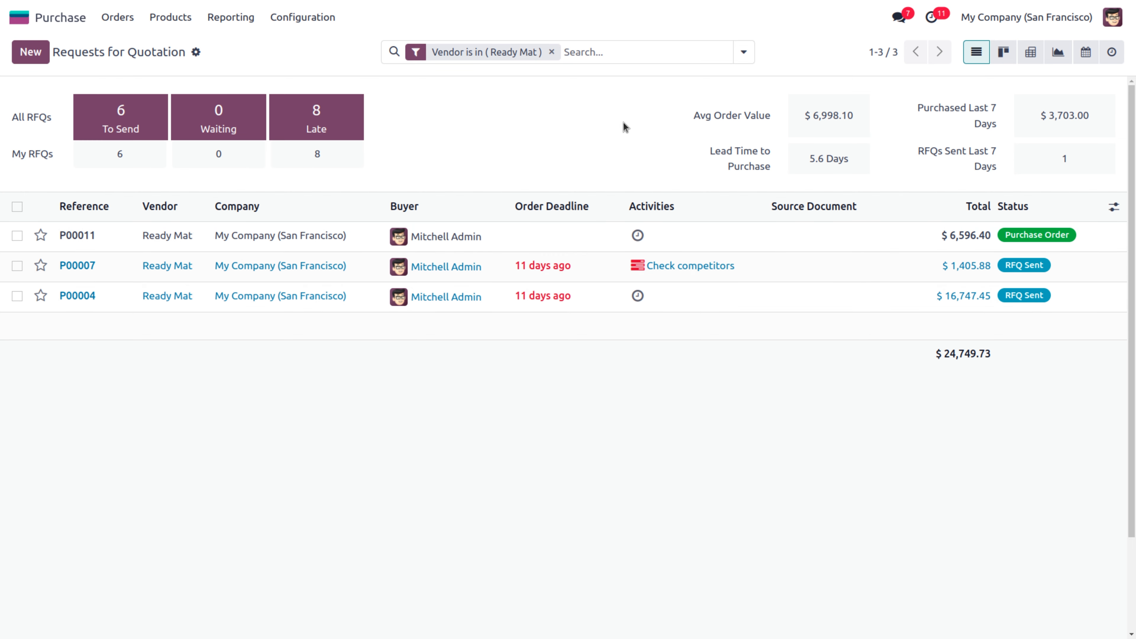
click(743, 52)
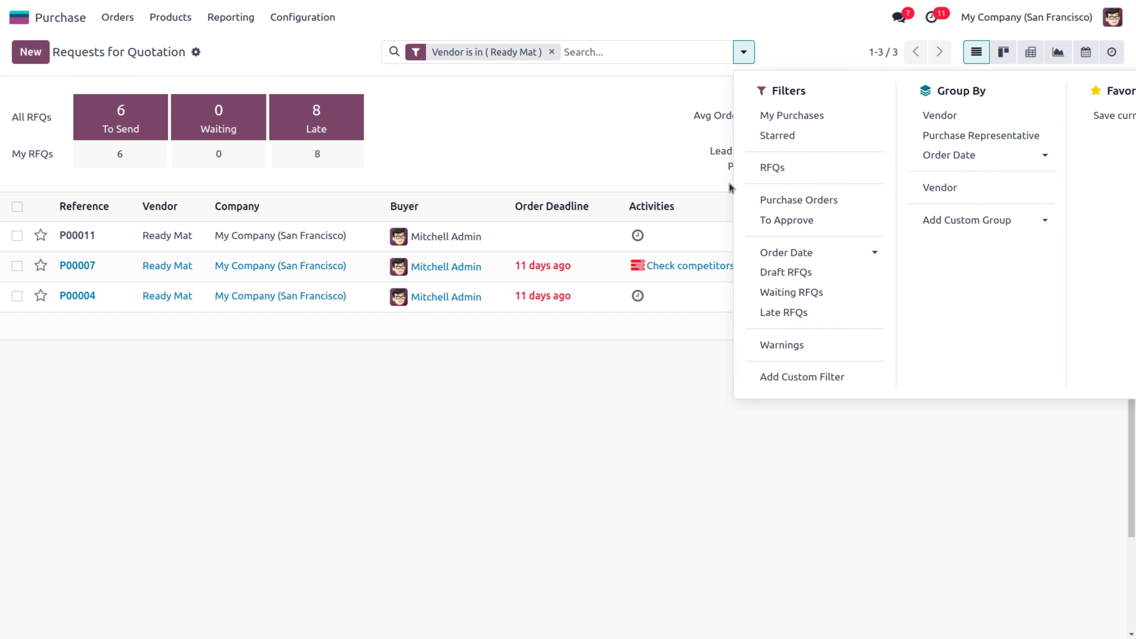
click(829, 377)
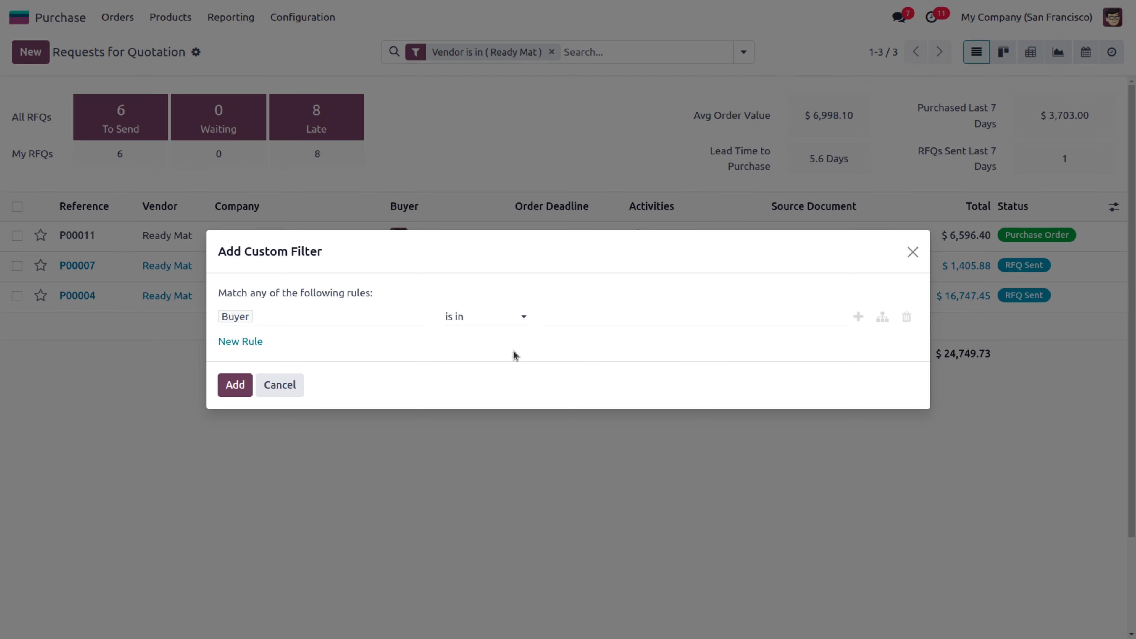
click(387, 316)
text(t)
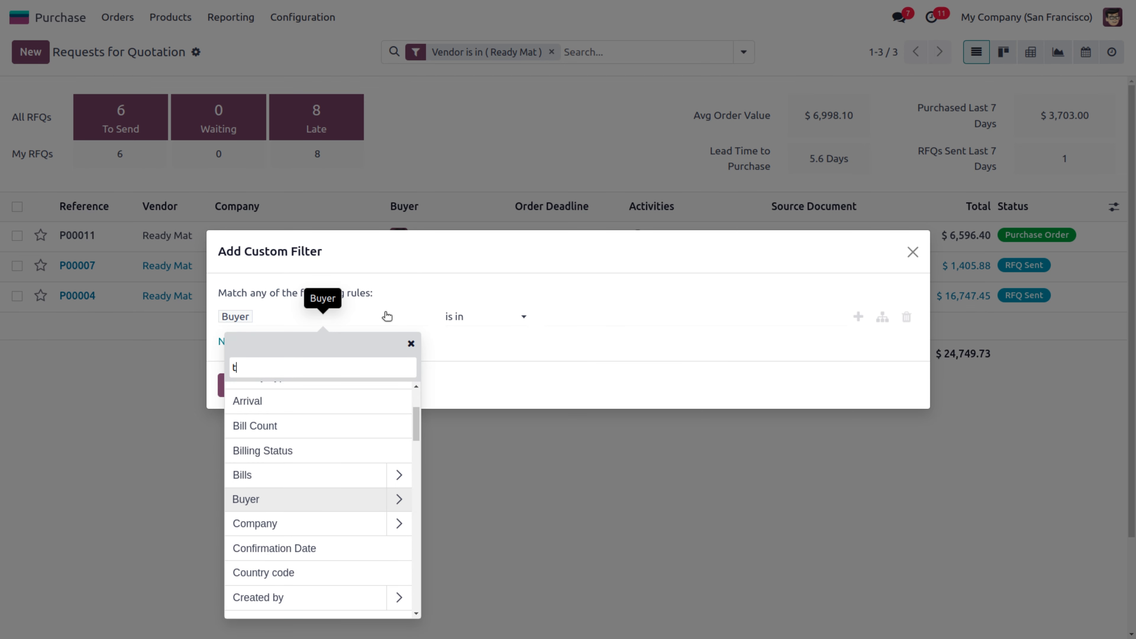
text(ot)
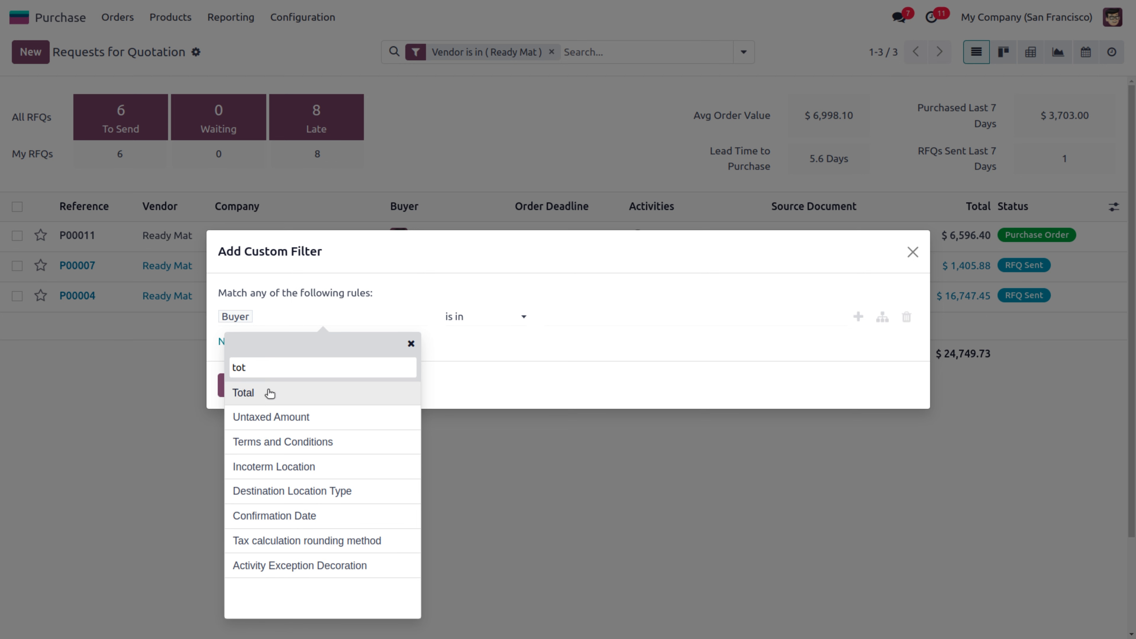
click(270, 393)
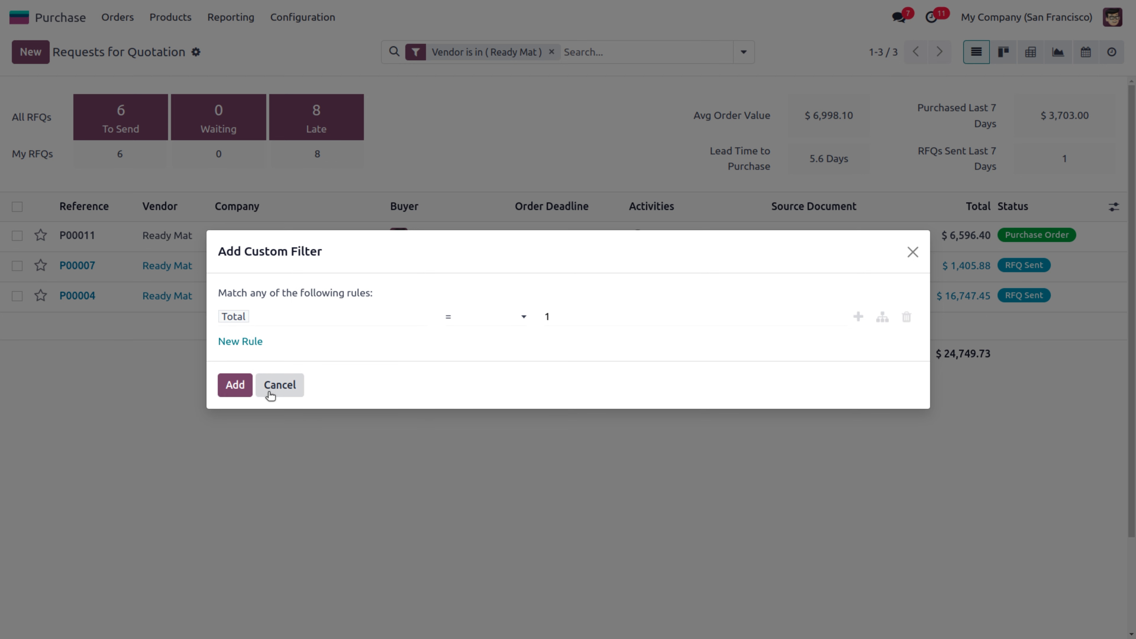
click(487, 322)
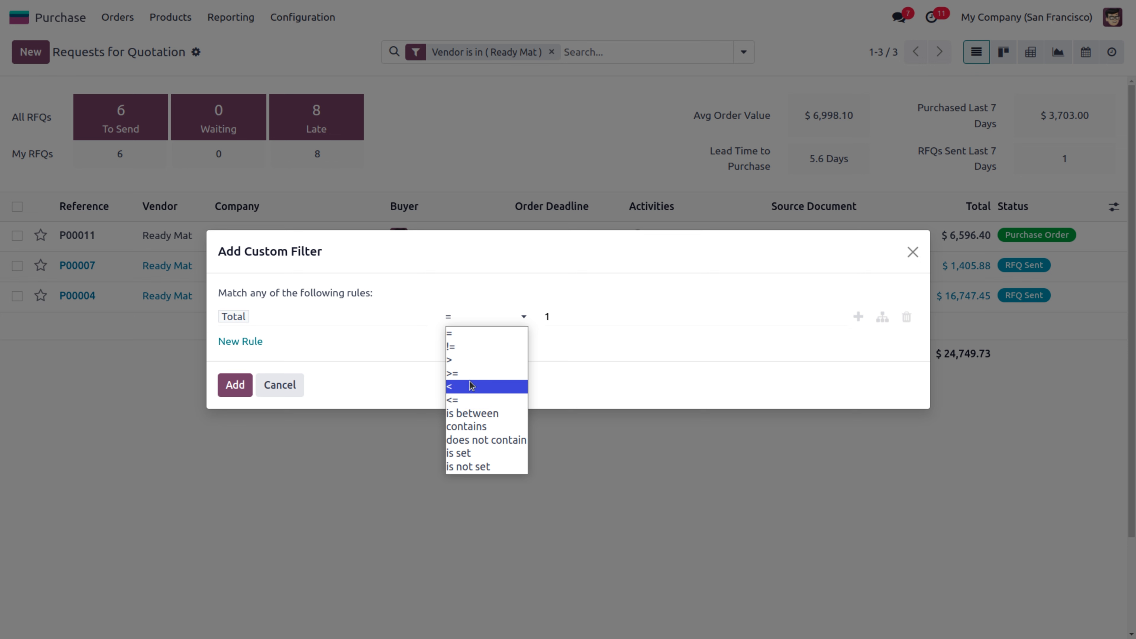
click(468, 360)
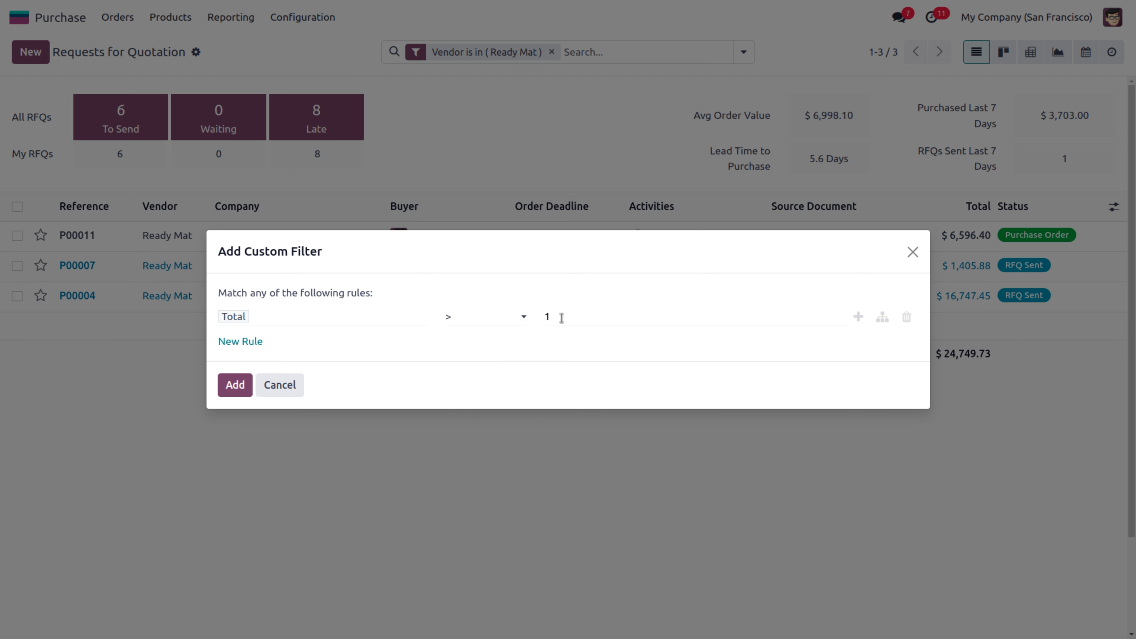
text(5)
key(BackSpace)
key(BackSpace)
text(5000)
click(233, 384)
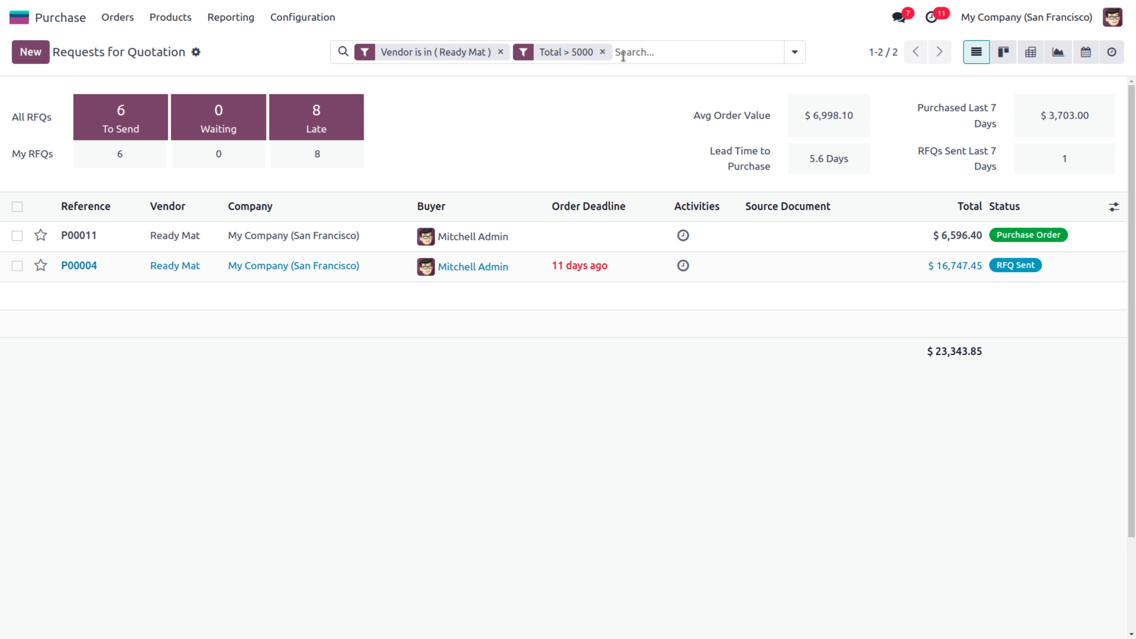
click(603, 51)
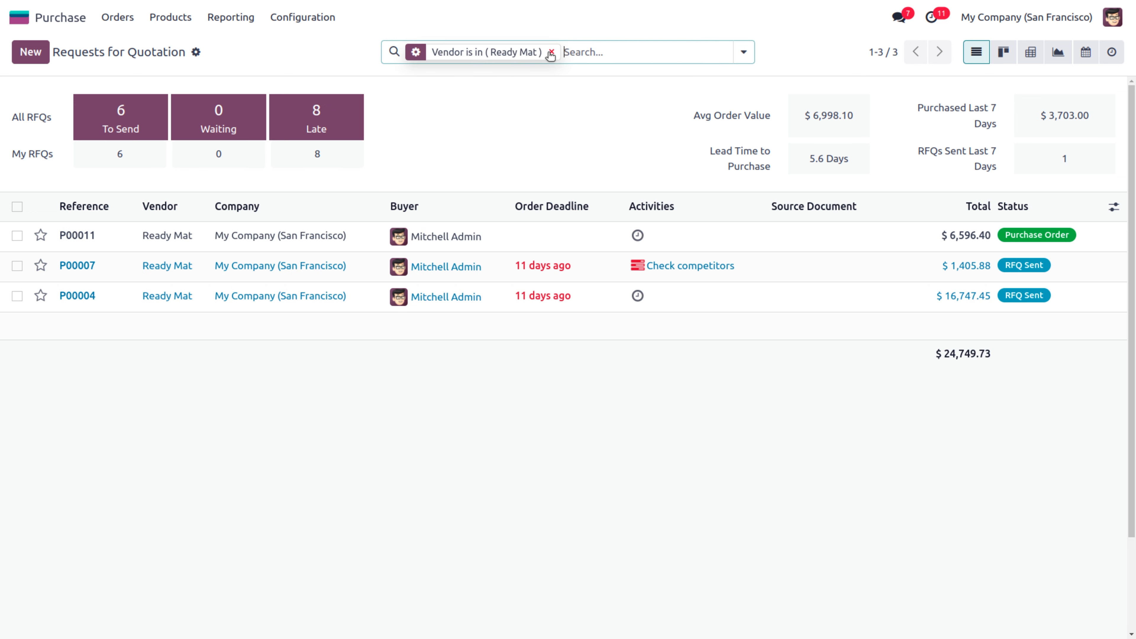
Remove the Ready Mat vendor filter and switch to the Purchase Orders list
click(551, 52)
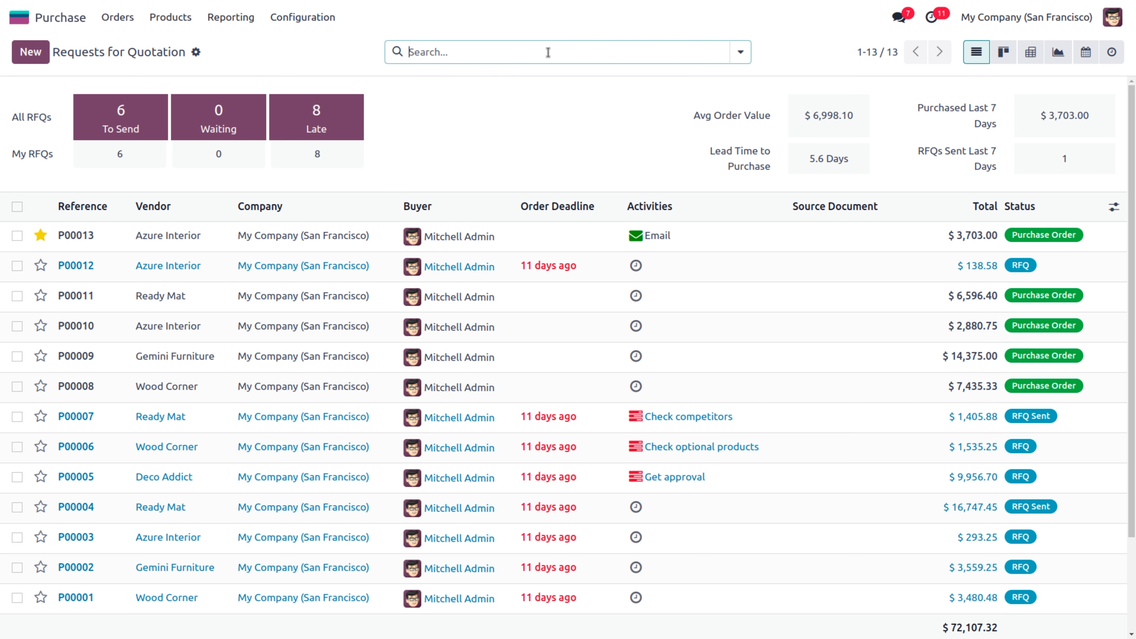
click(119, 18)
click(134, 72)
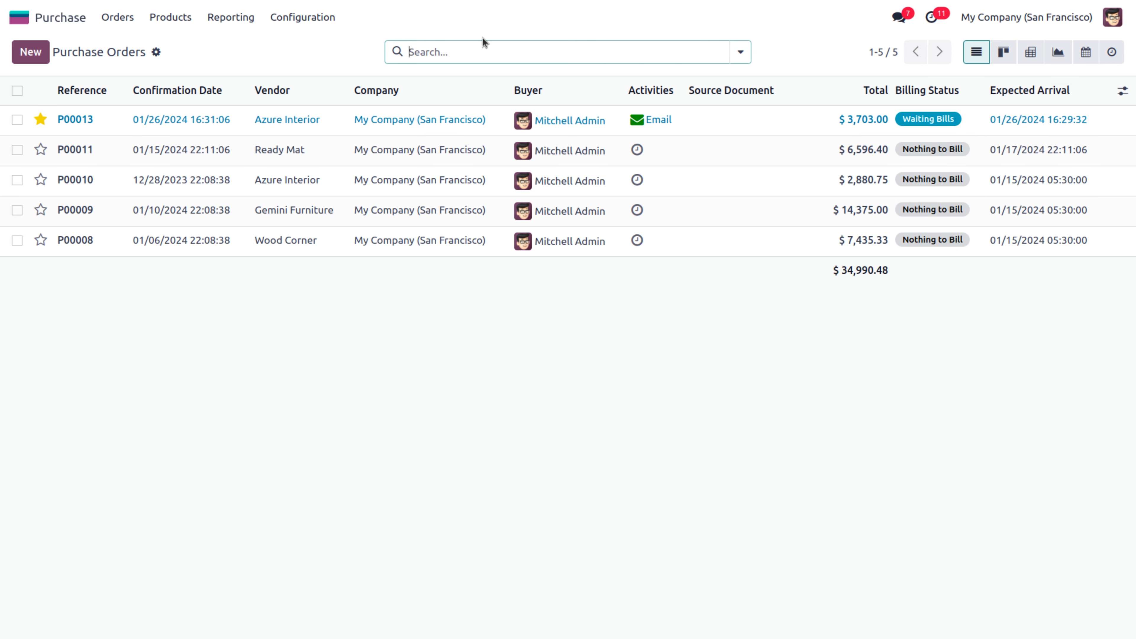
Open Acoustic Bloc Screens and review vendor prices: Wood Corner 287.00, Ready Mat 286.80
click(167, 19)
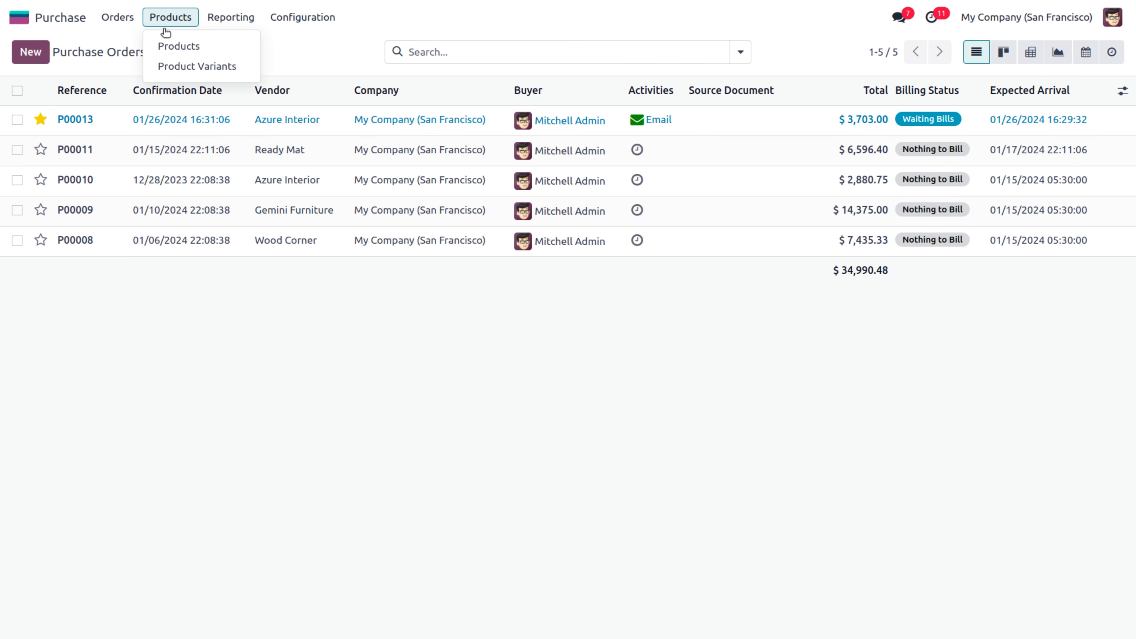
click(173, 46)
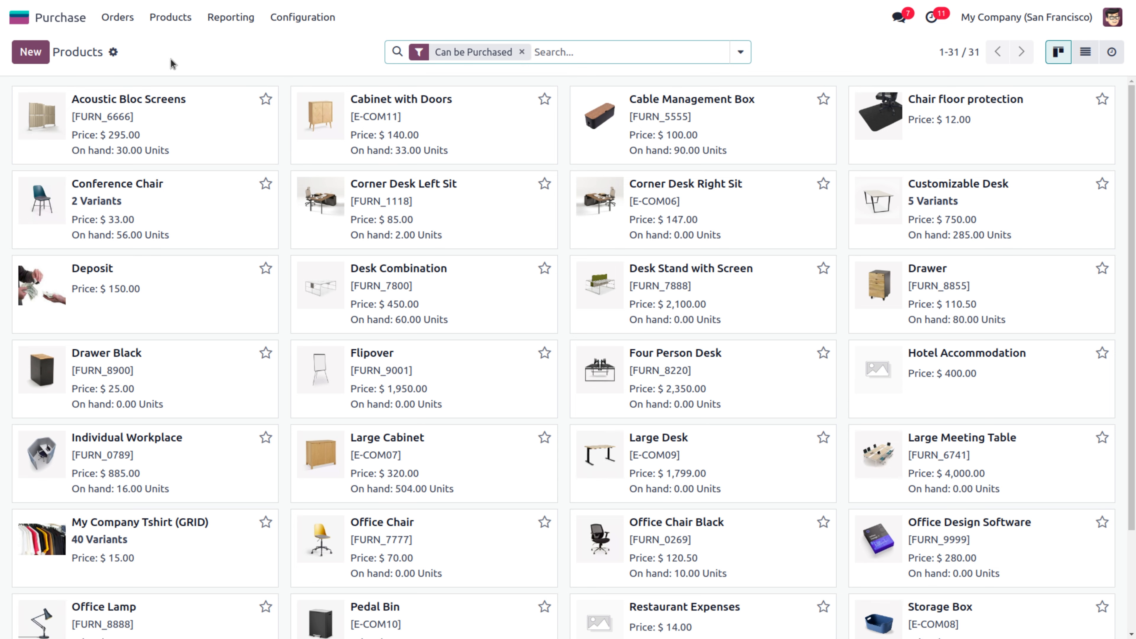
click(152, 102)
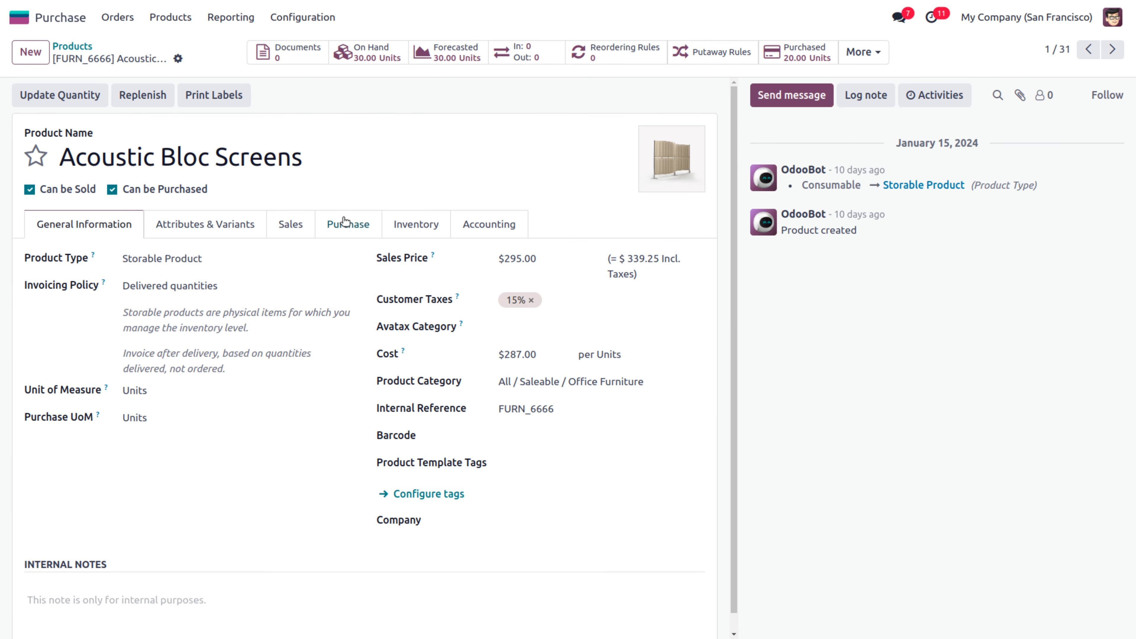
click(361, 227)
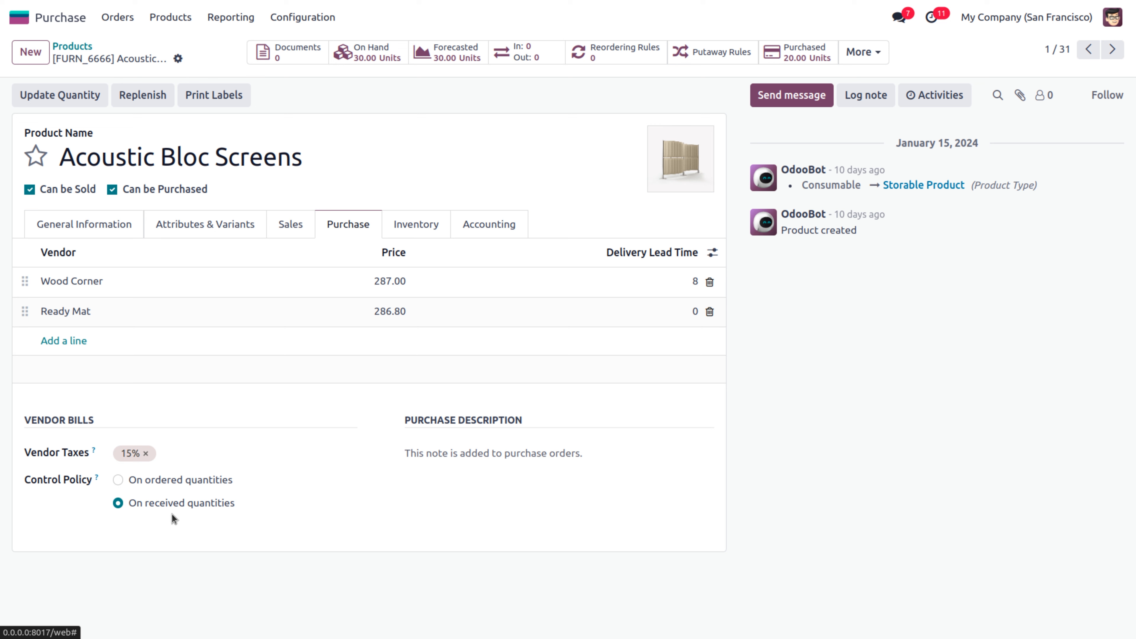
click(130, 18)
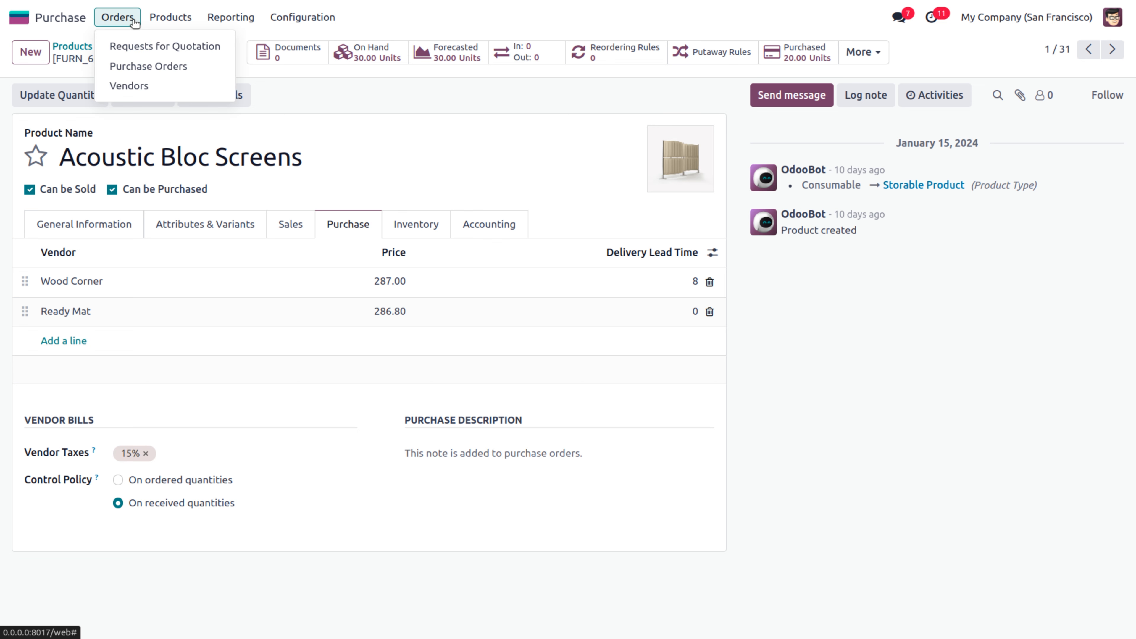
Open Ready Mat's purchase order P00011 from the Purchase Orders list
click(142, 71)
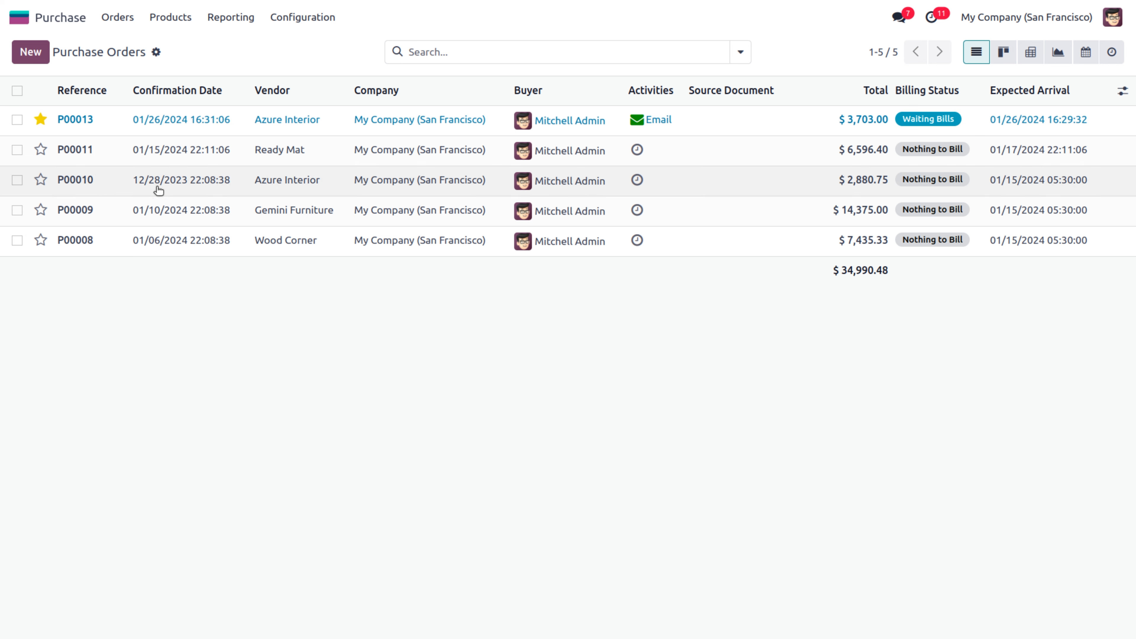
click(90, 157)
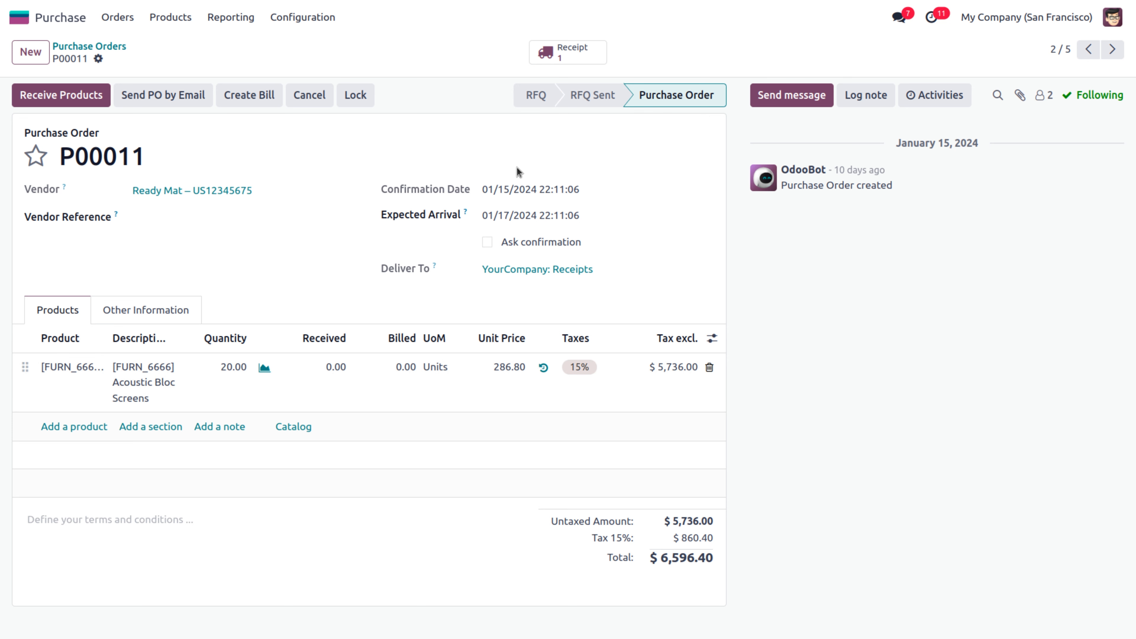
Validate P00011's receipt for all 20 Acoustic Bloc Screens, then reopen the order from the list
click(568, 52)
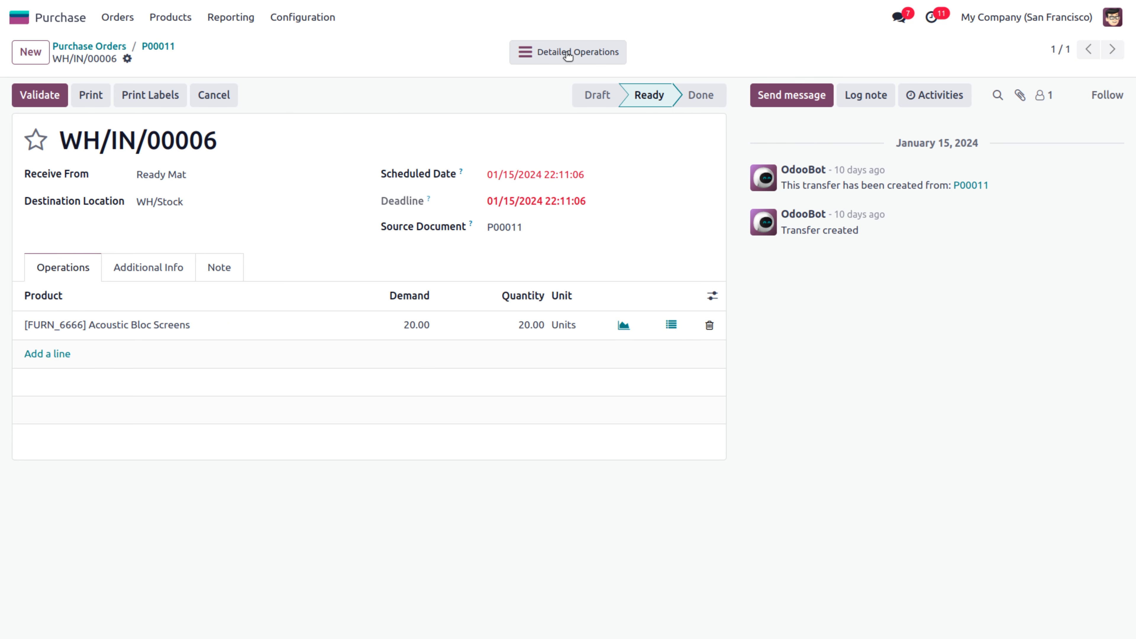
click(40, 95)
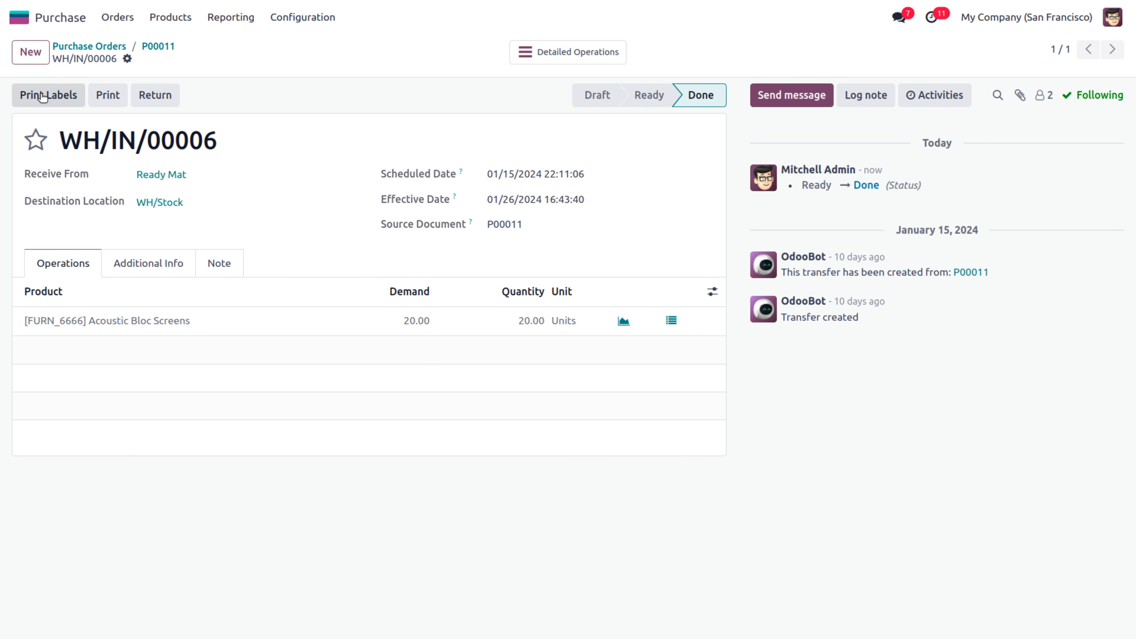
click(157, 47)
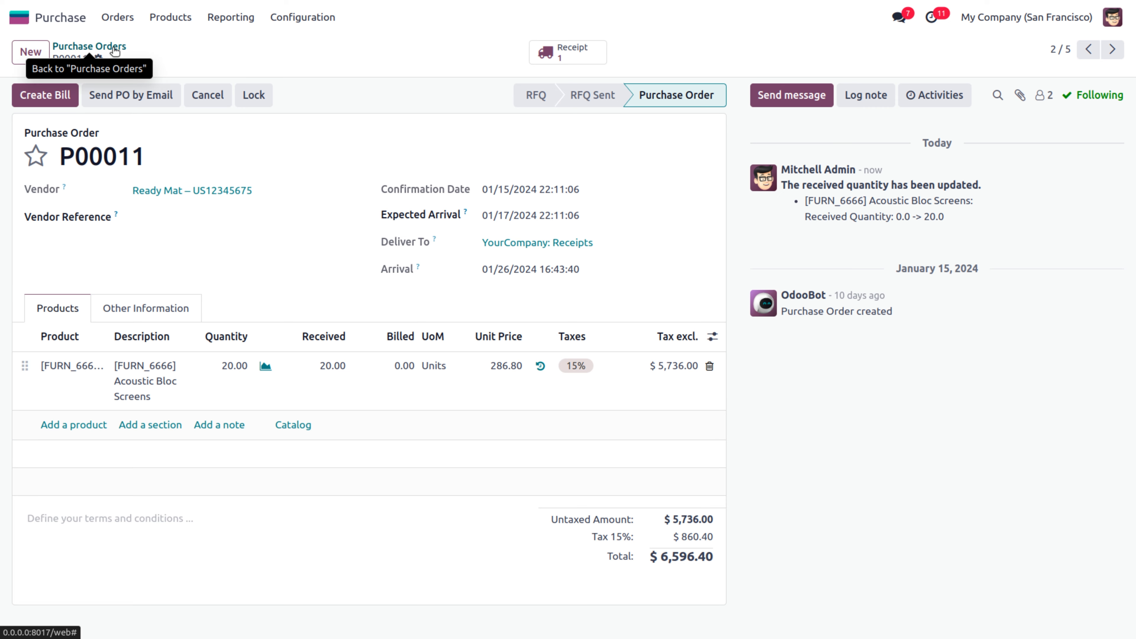
click(103, 46)
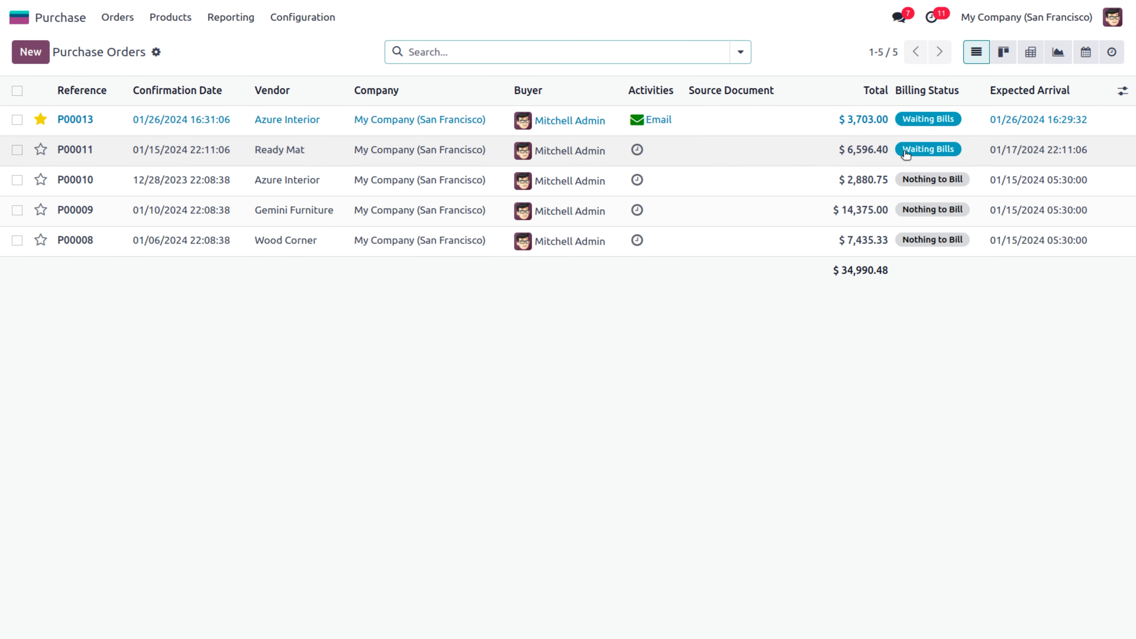
click(921, 154)
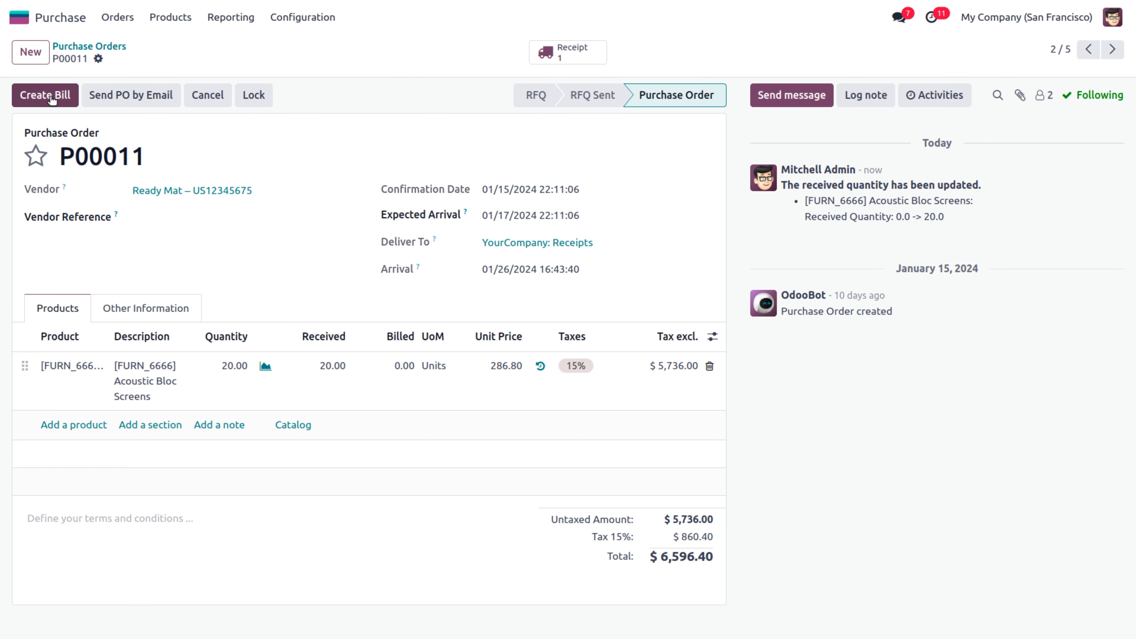
Create and post a vendor bill for P00011 dated 01/26/2024, then return to the order
click(50, 95)
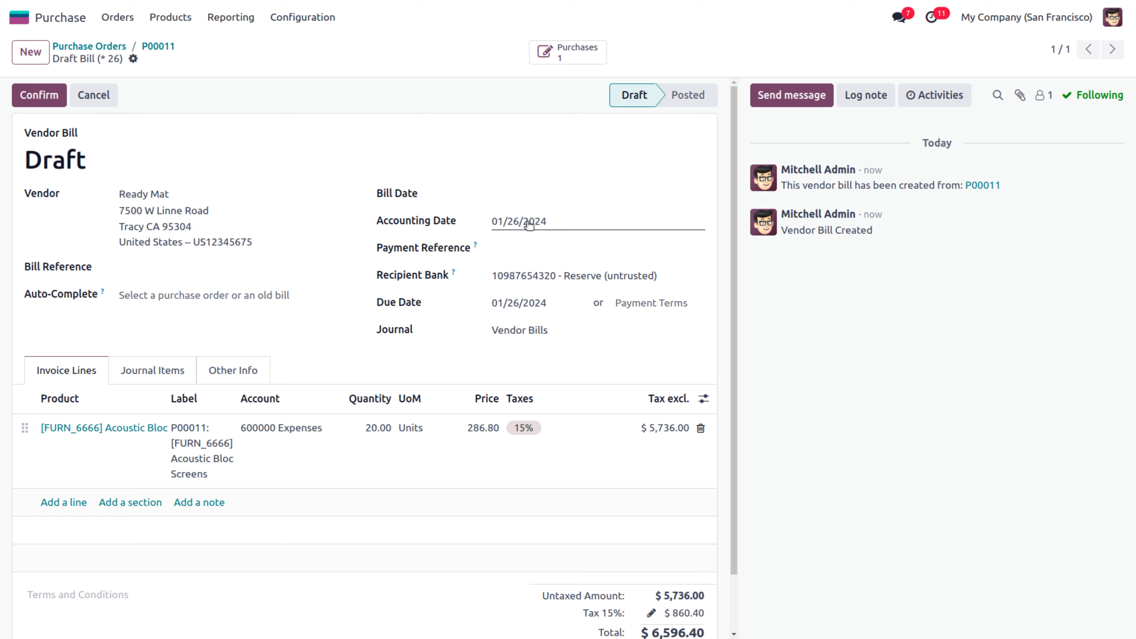
click(522, 197)
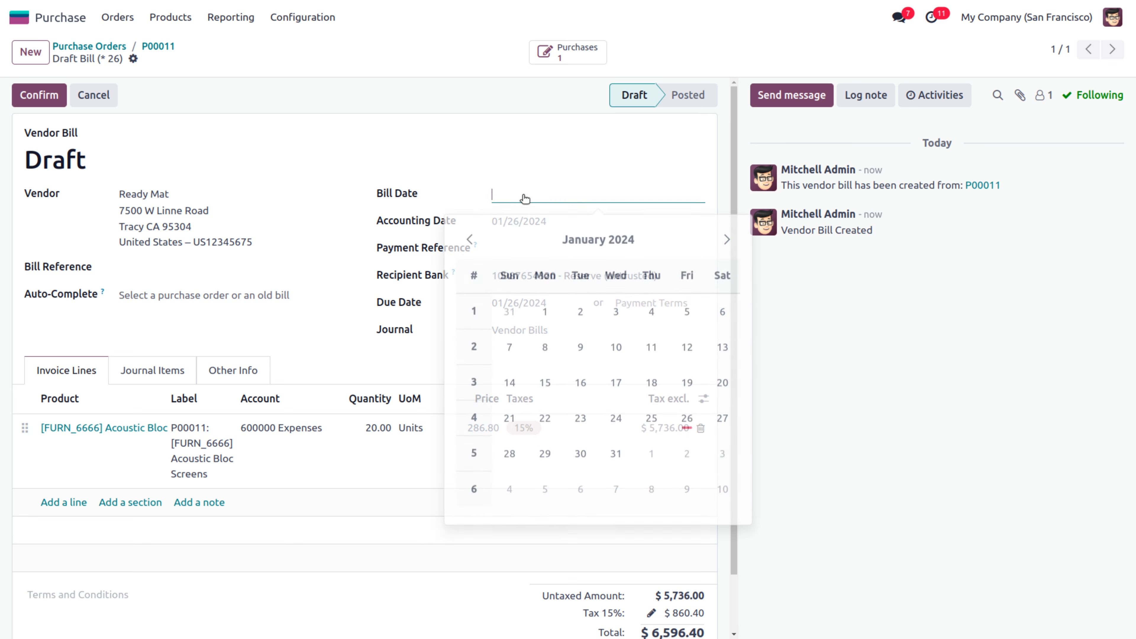
click(687, 412)
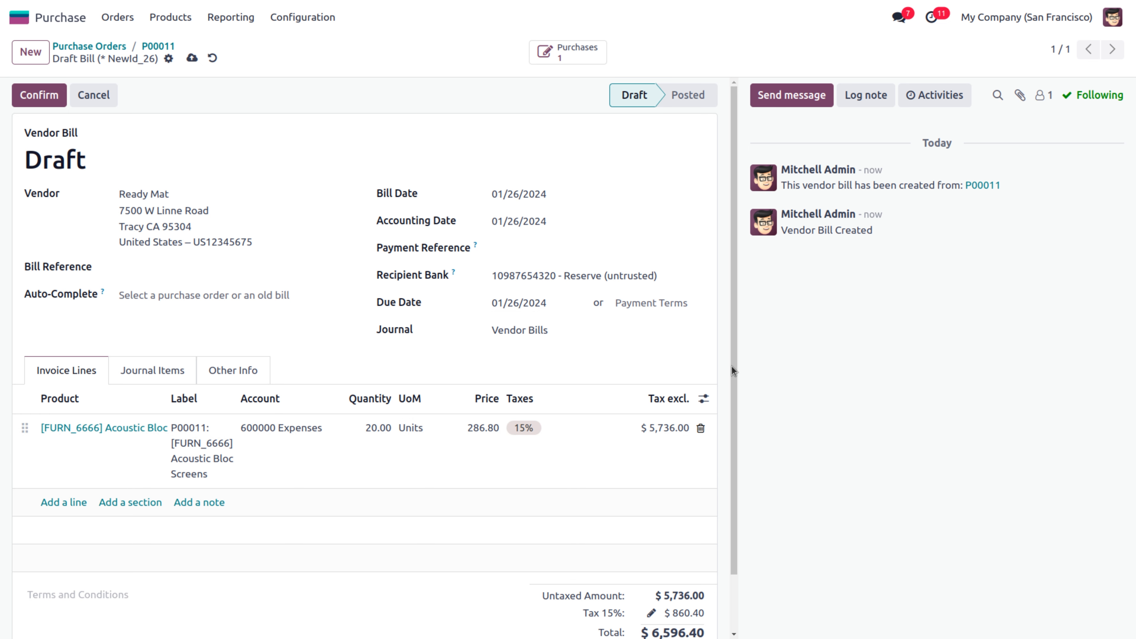
drag(732, 366, 729, 466)
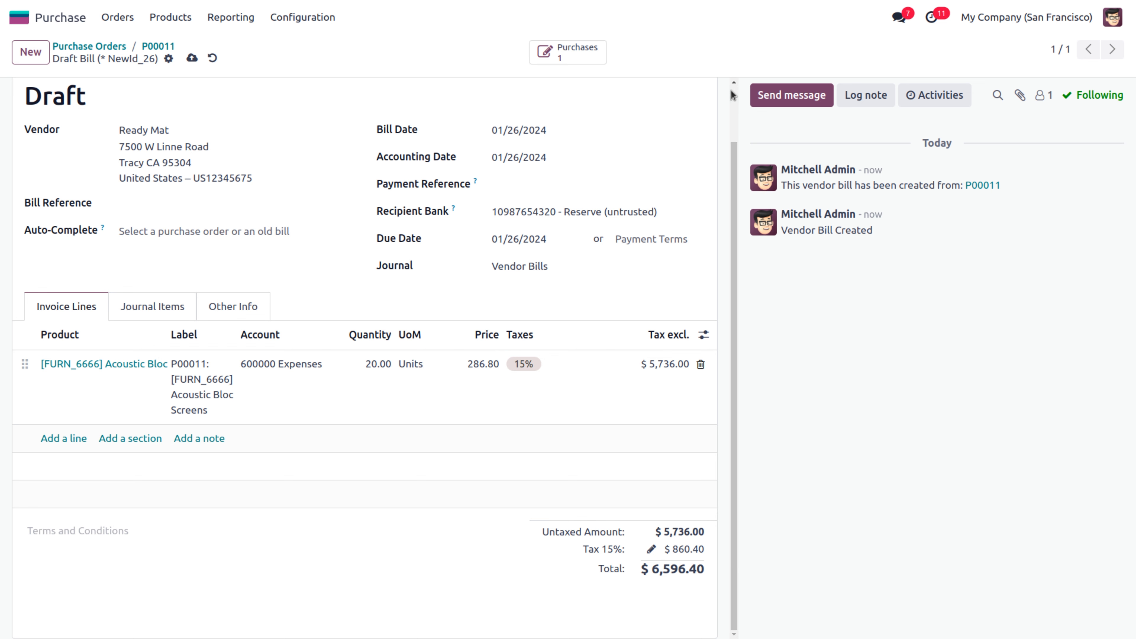
scroll(734, 95, up, 2)
click(56, 95)
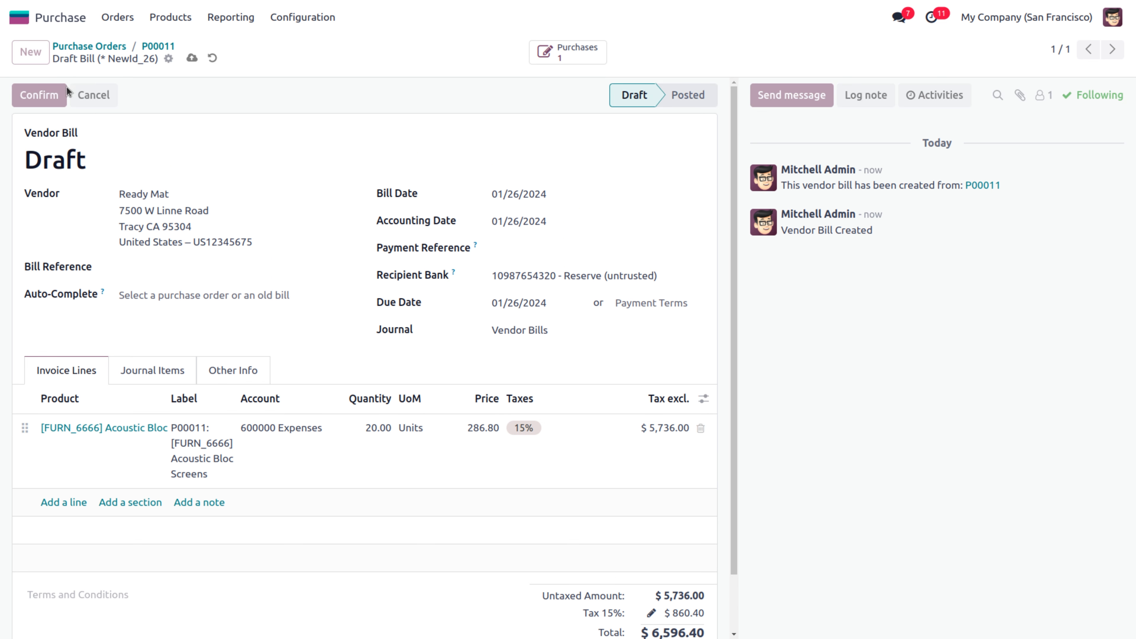
click(157, 48)
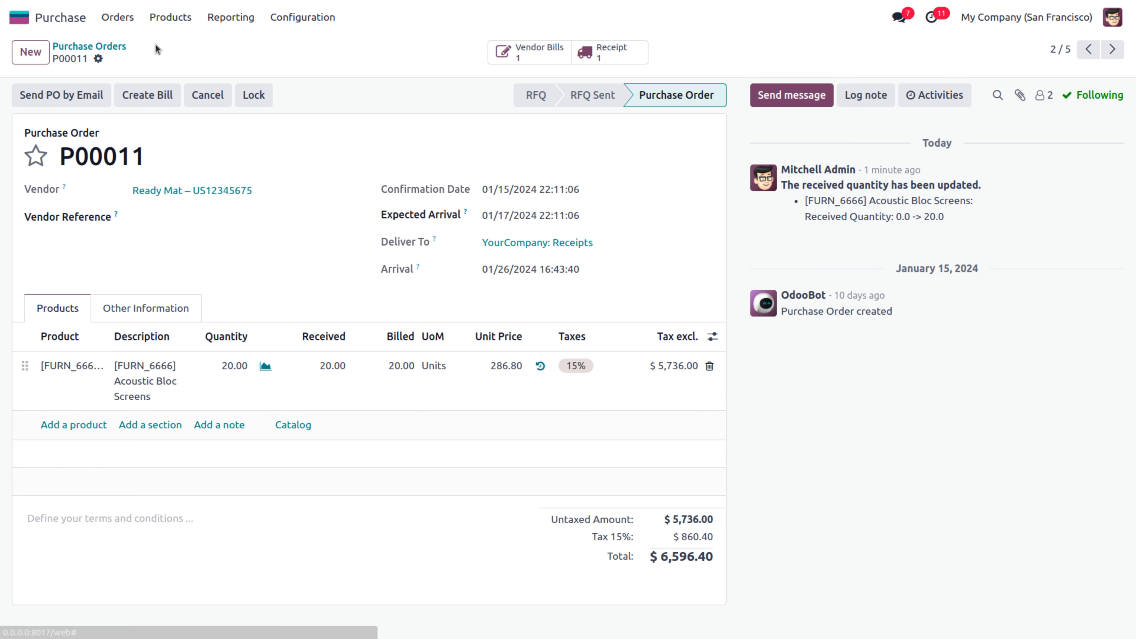
Go back to the Purchase Orders list showing P00011 Fully Billed and open the optional-columns menu
click(107, 46)
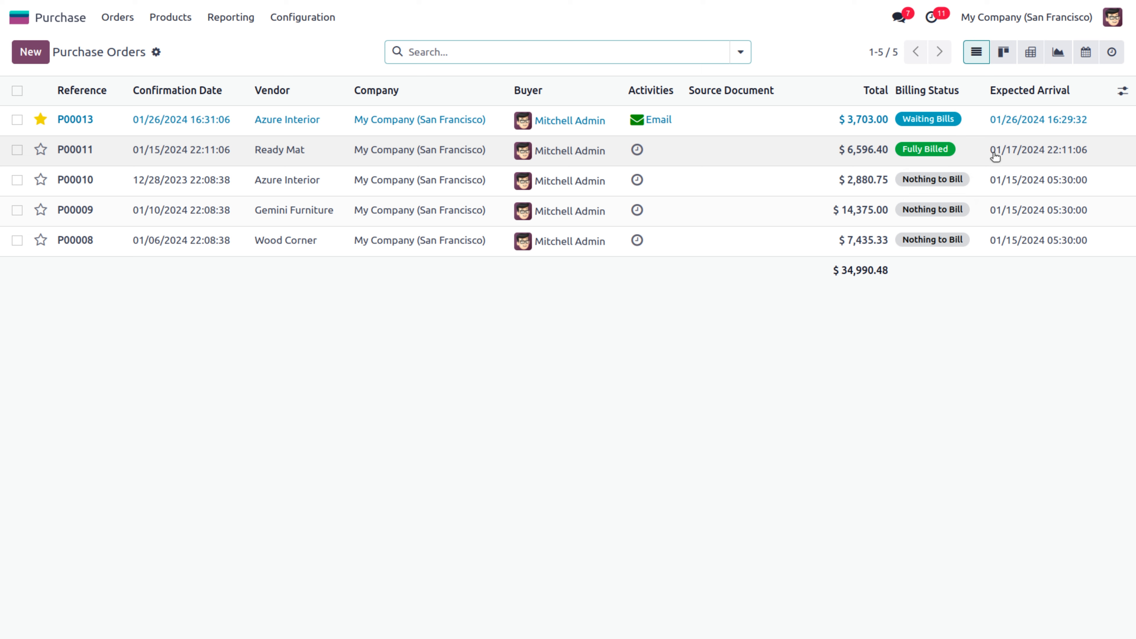
click(1124, 94)
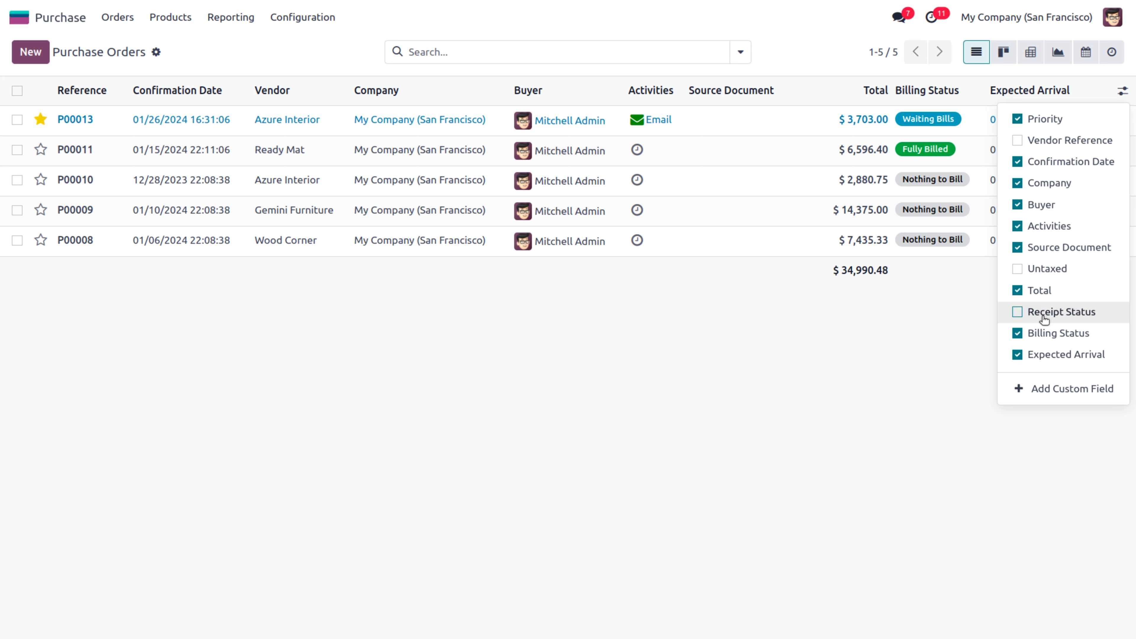
Add the Vendor Reference and Untaxed columns to the list, then start a new RFQ
click(1019, 312)
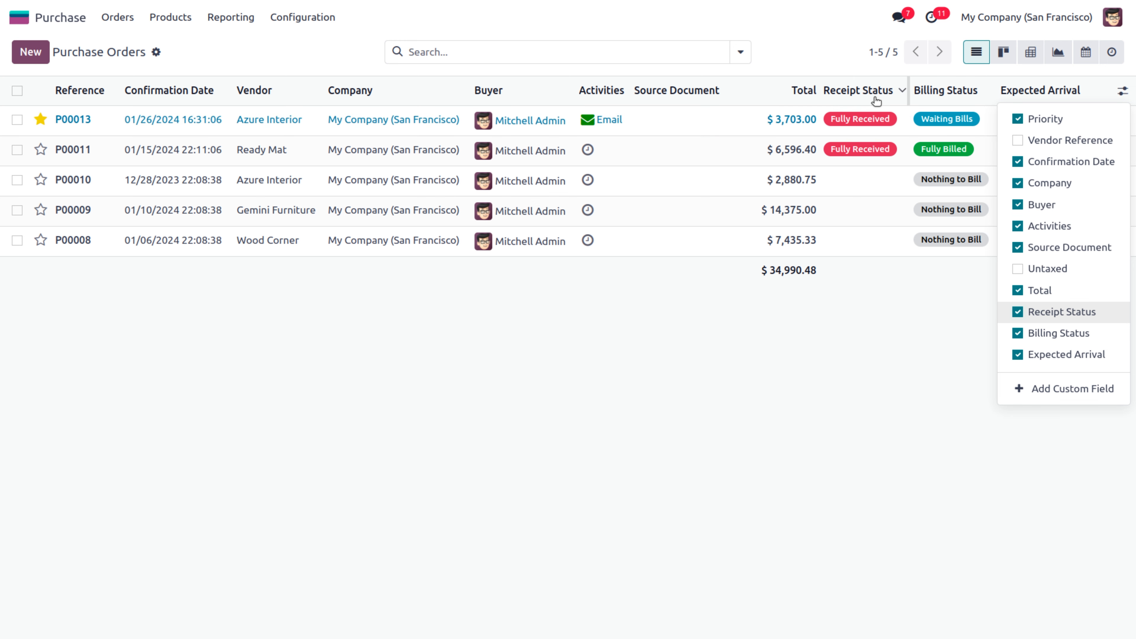
click(1018, 141)
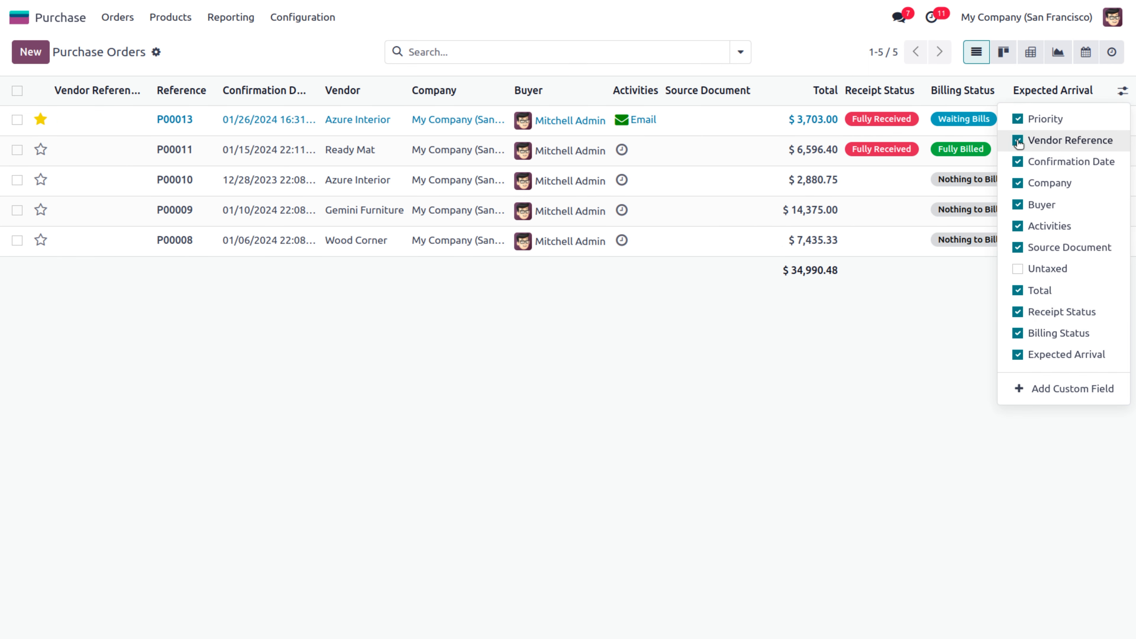
click(1019, 269)
click(905, 370)
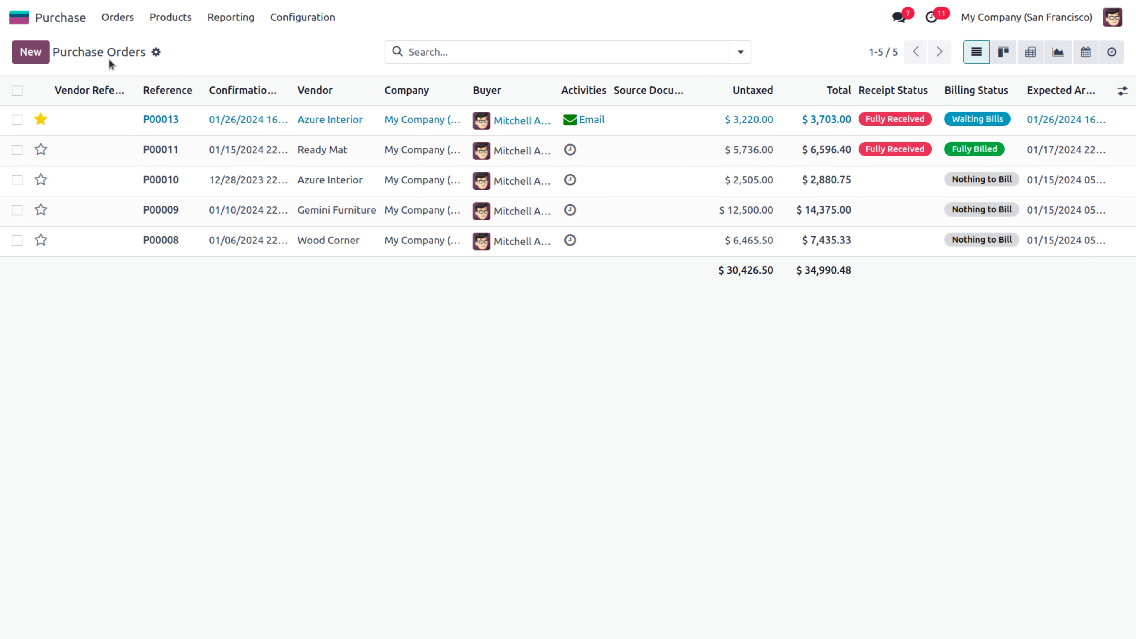
click(30, 52)
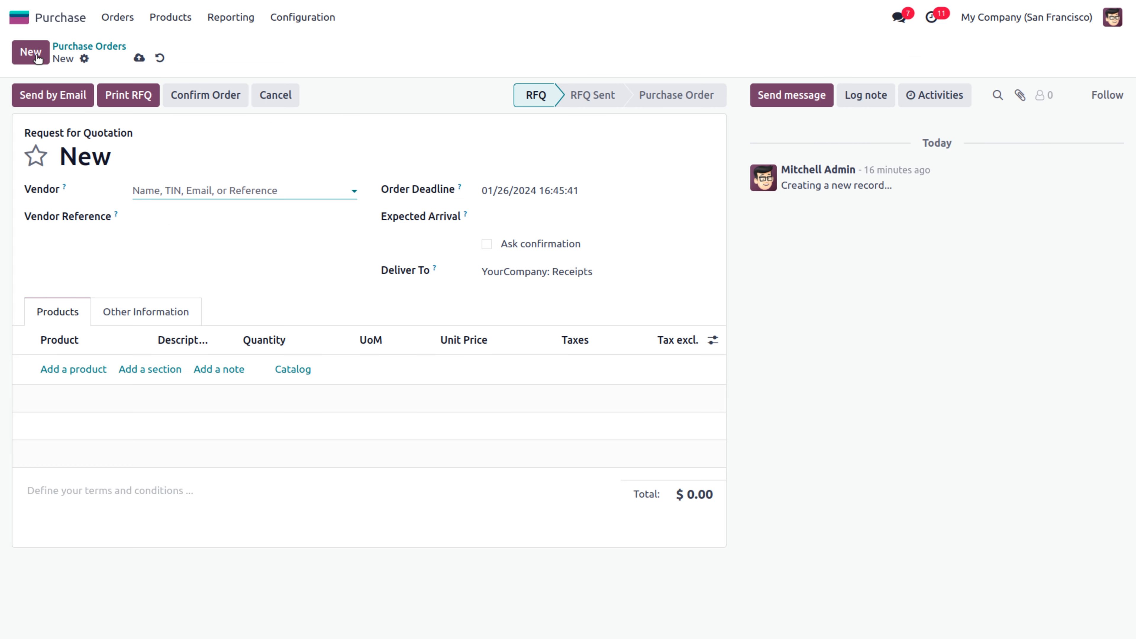
Set the vendor to Azure Interior and add an Office Chair Black order line
click(154, 189)
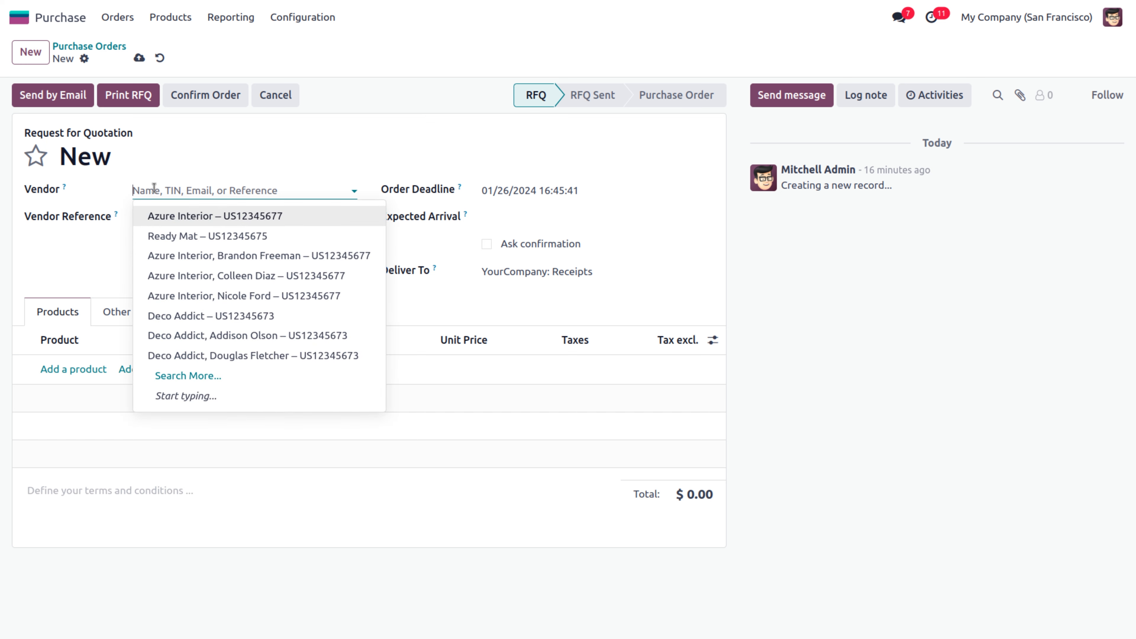
click(162, 218)
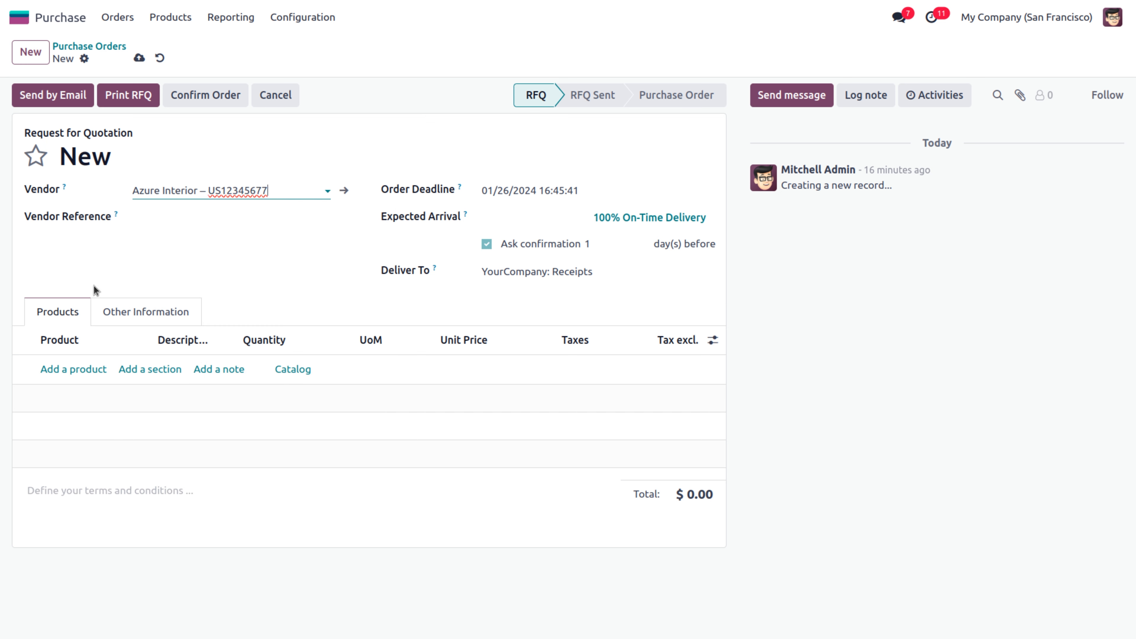
click(72, 368)
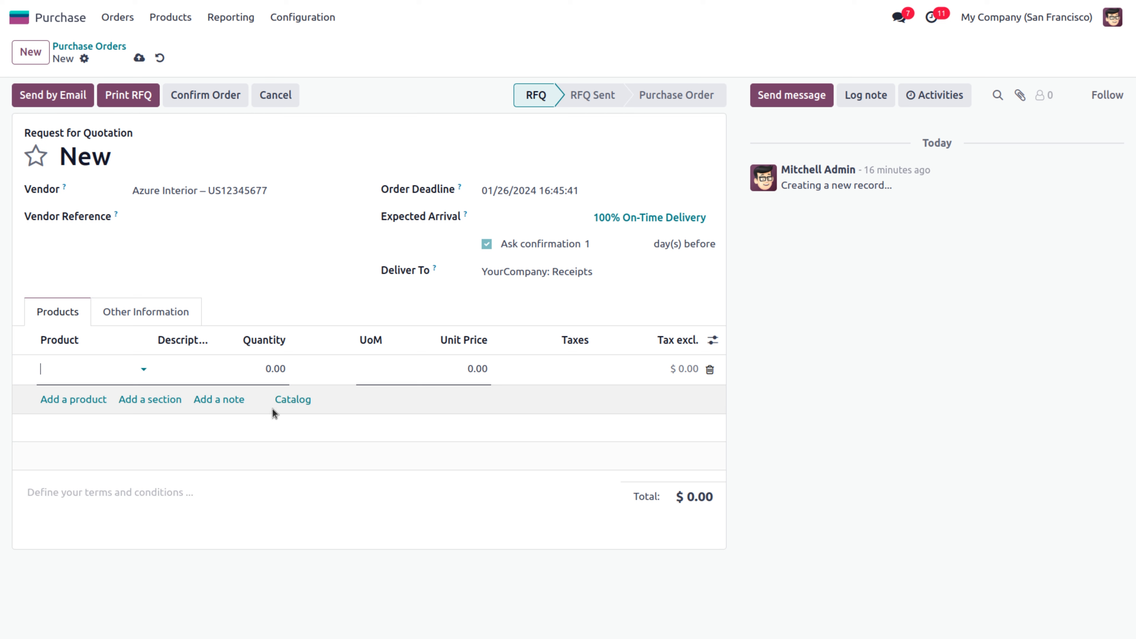
click(150, 402)
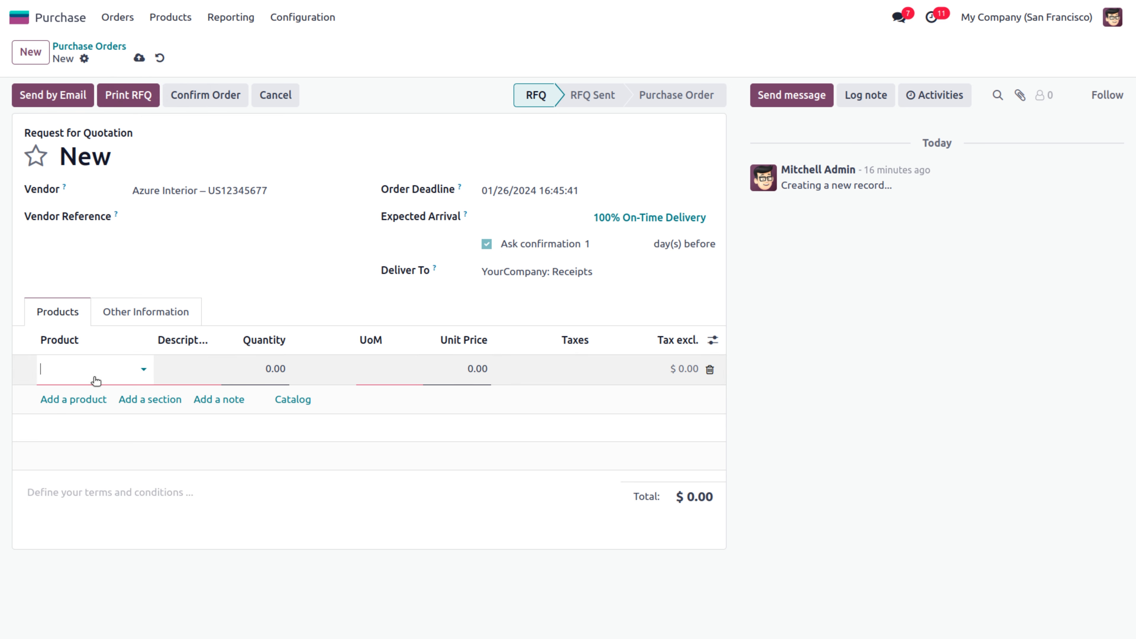
click(83, 364)
text(off)
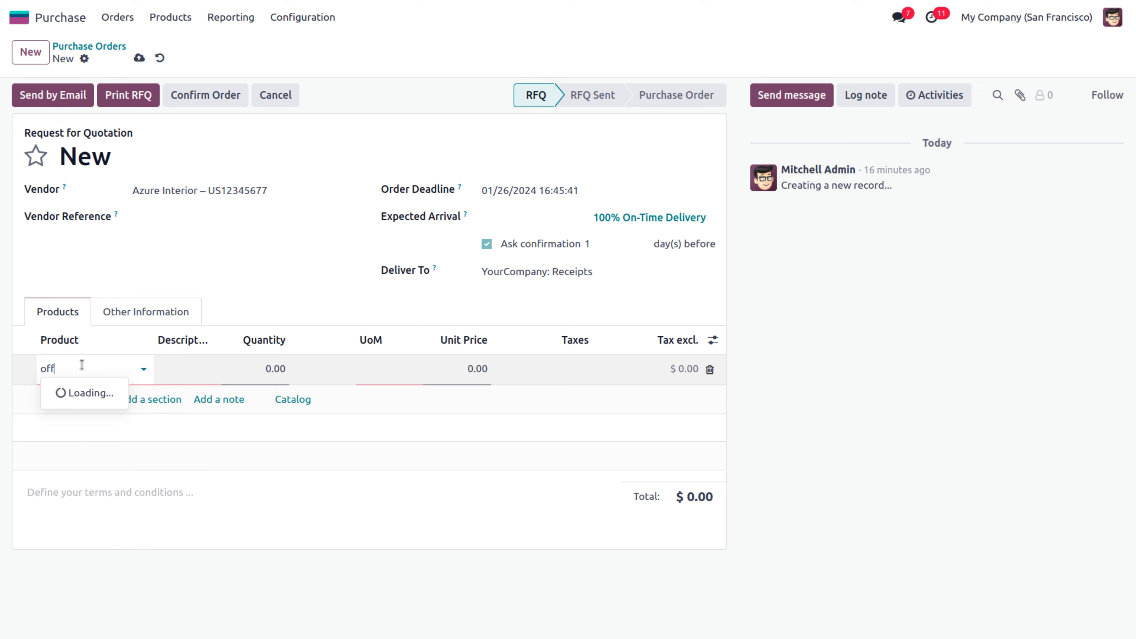
text(ice)
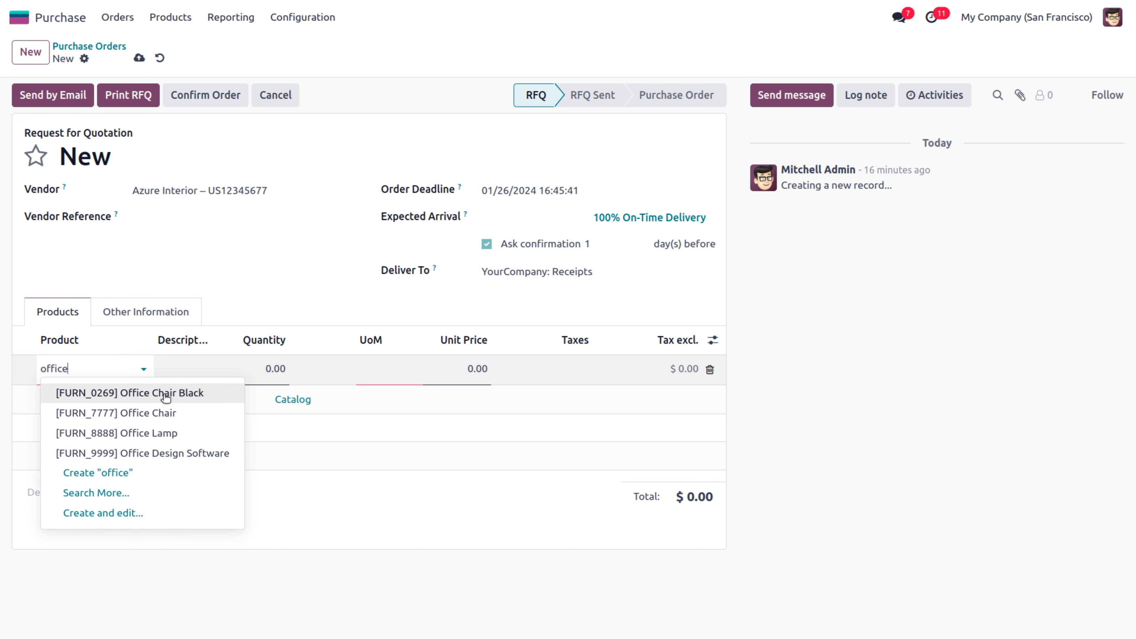
click(165, 393)
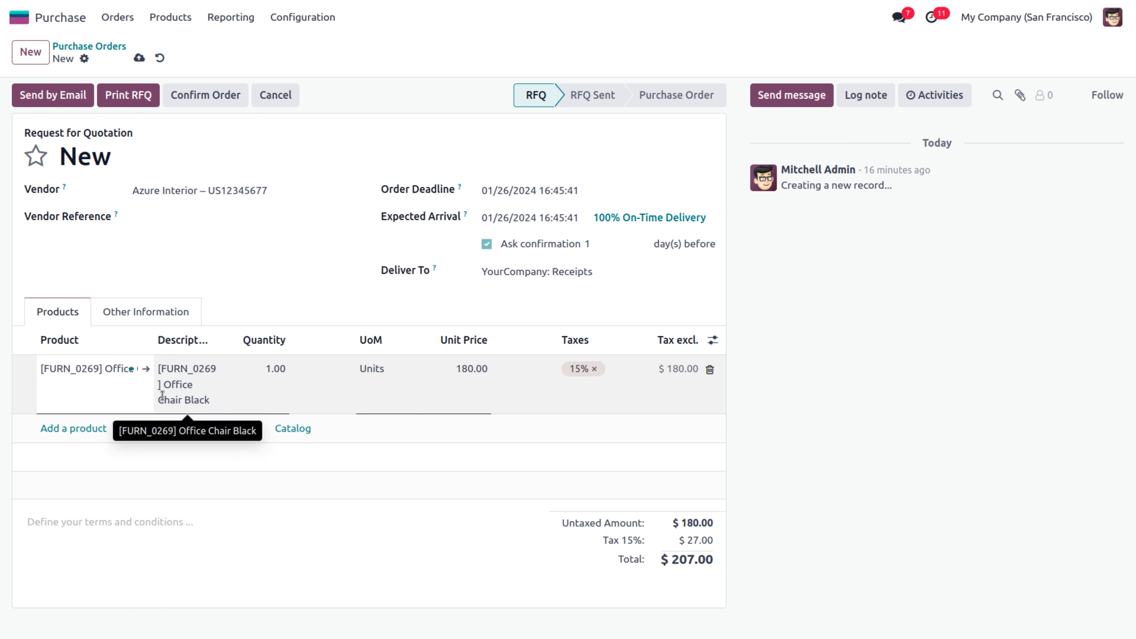
Add a Storage Box as the second order line
click(72, 428)
click(71, 426)
text(stora)
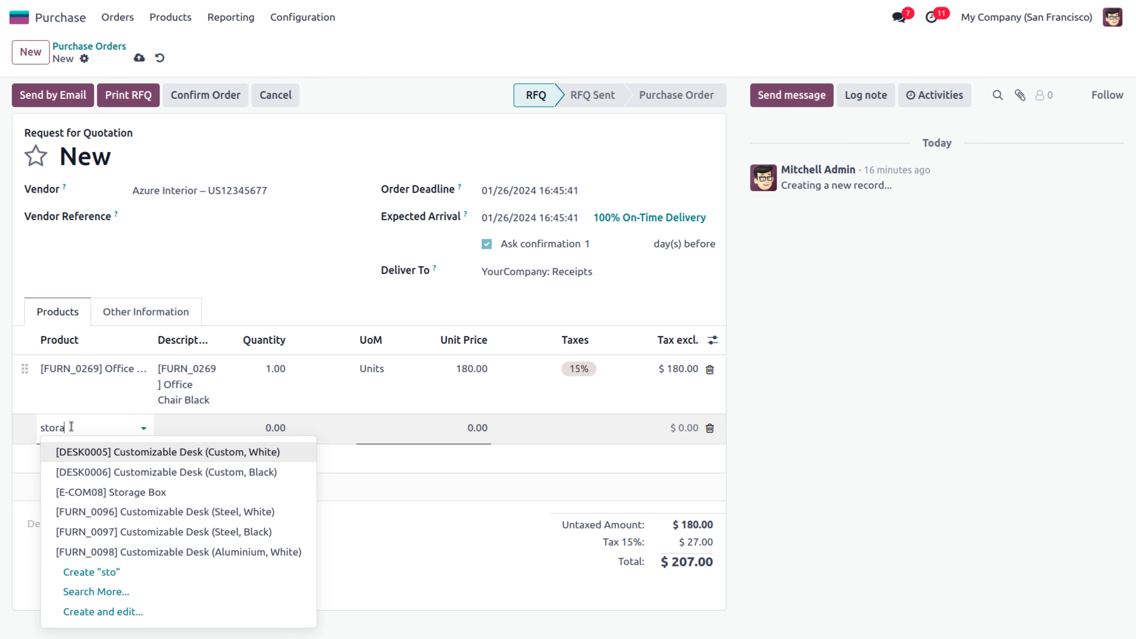
key(ctrl+a)
key(BackSpace)
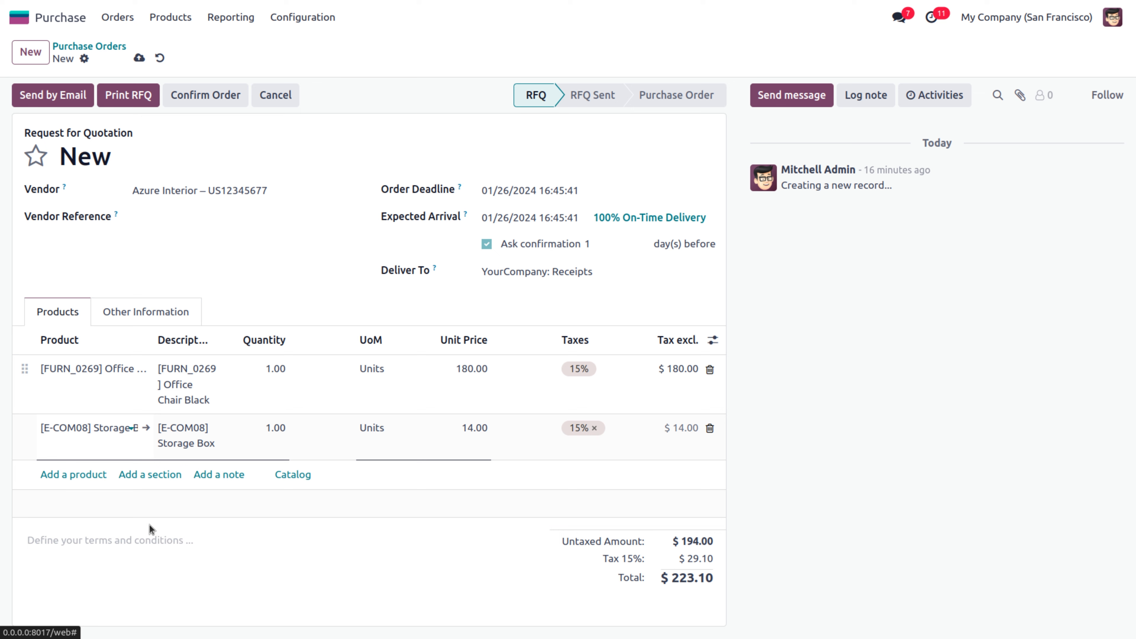
click(143, 472)
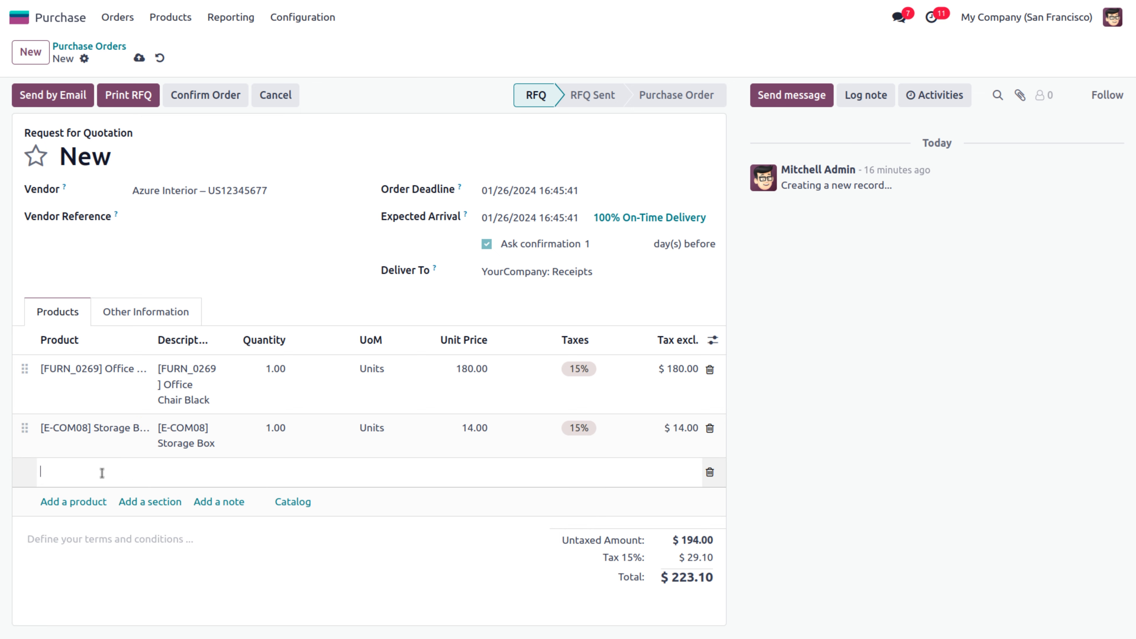
Add an 'Office furniture' section and move it above the product lines
text(Office furniture)
click(67, 525)
drag(24, 471, 21, 372)
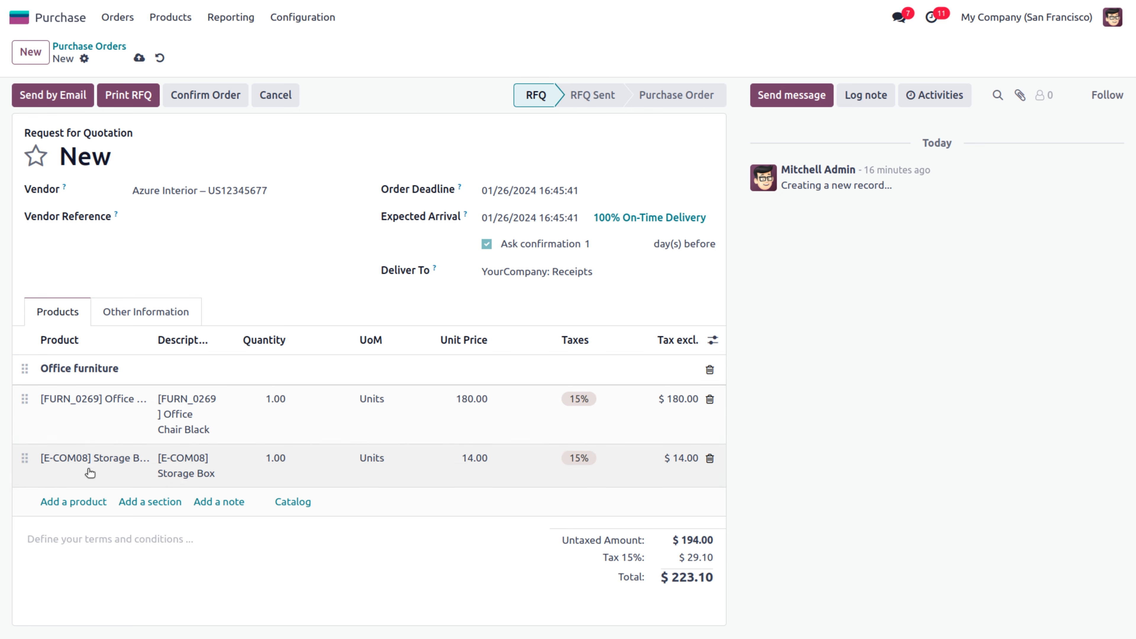
Add a 'Misc' section with a Pedal Bin line chosen via Search More
click(145, 503)
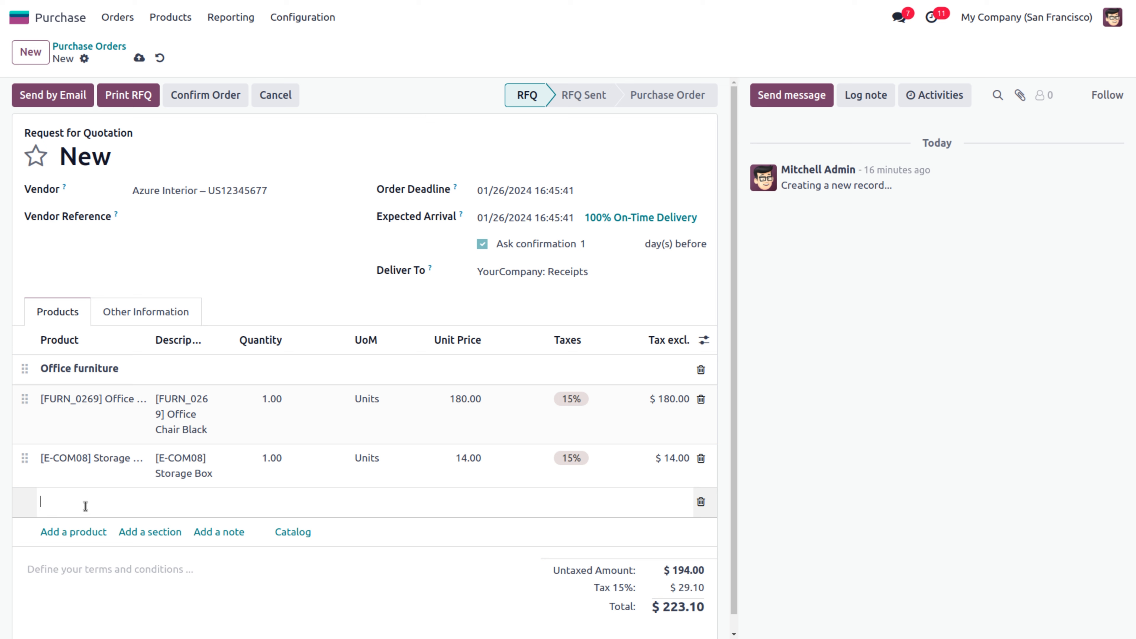
text(Misc)
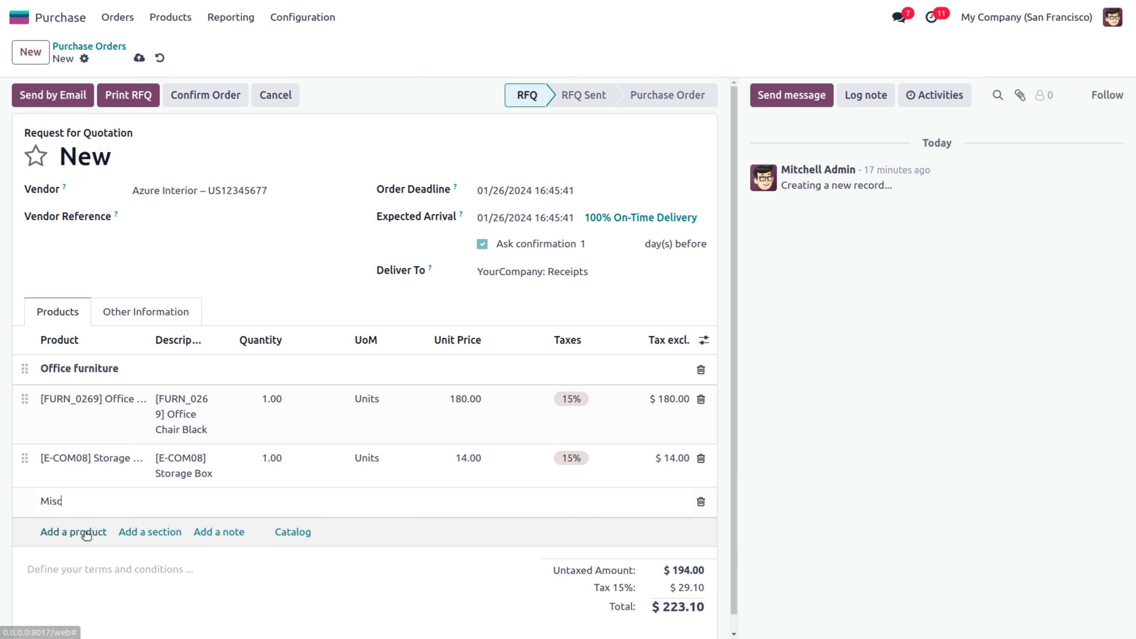
click(68, 532)
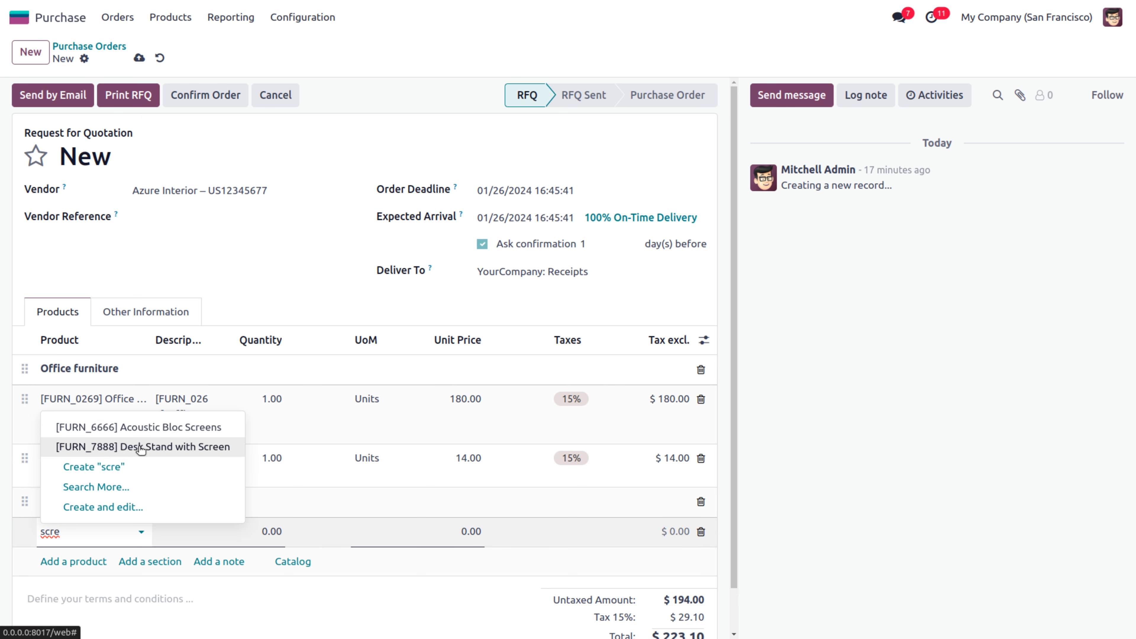
key(BackSpace)
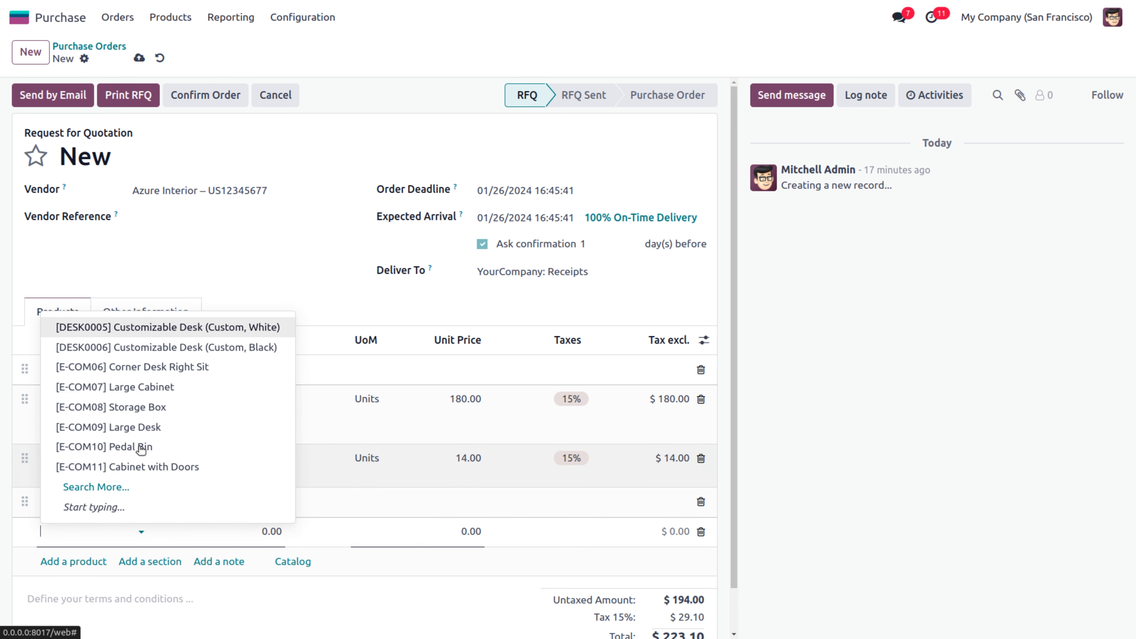
click(109, 488)
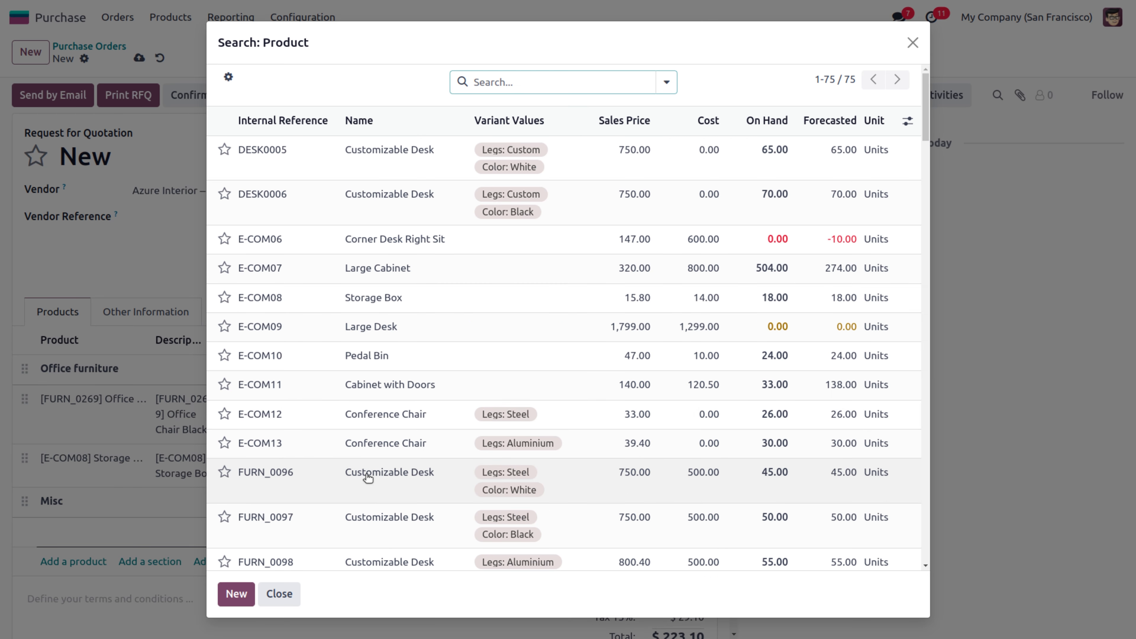
click(380, 364)
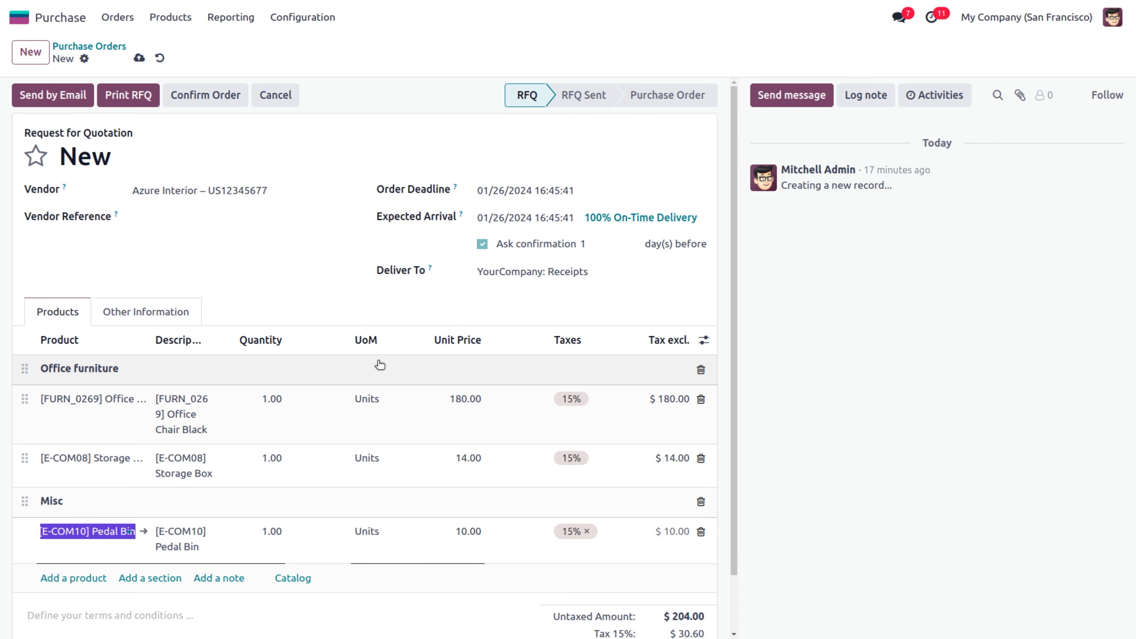
click(454, 617)
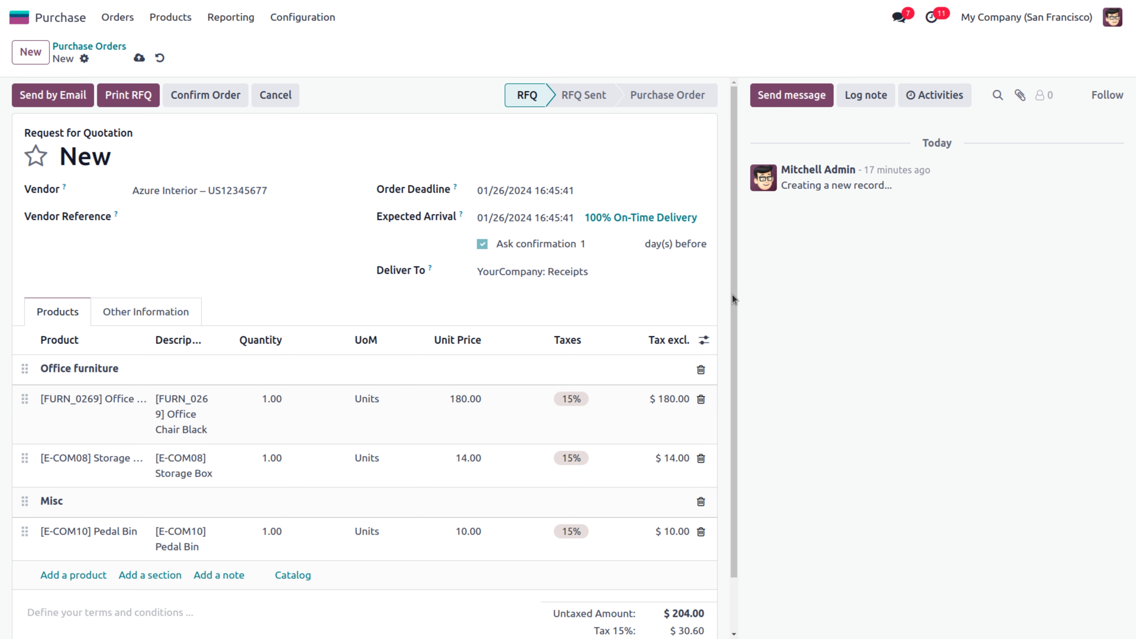
drag(733, 296, 741, 340)
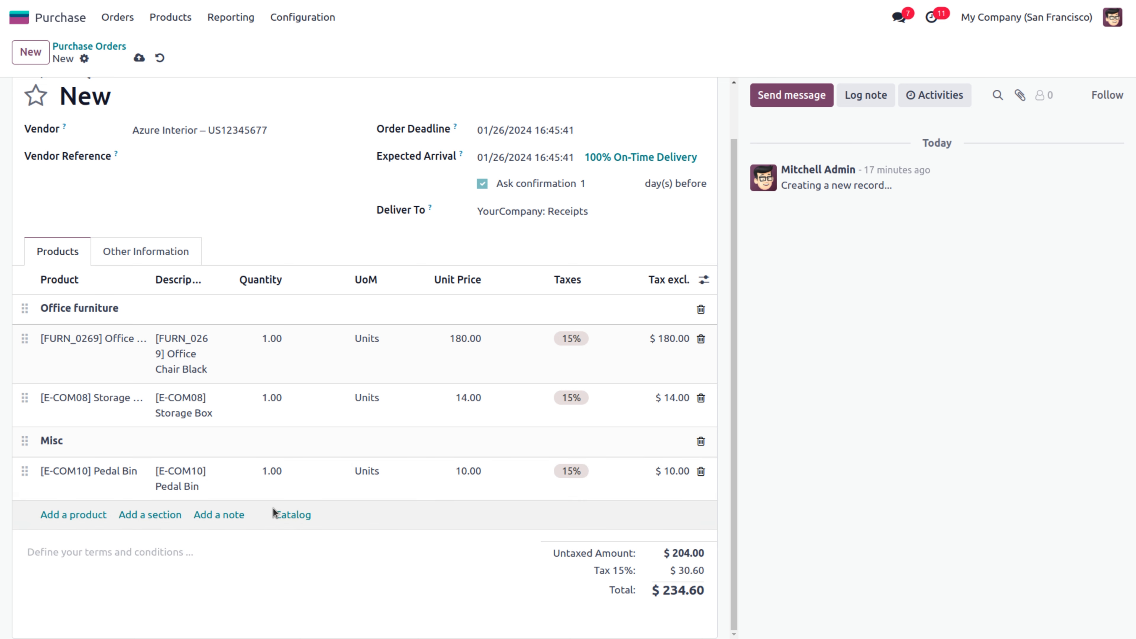
Add 4 Large Cabinets and 2 Large Desks from the Office Furniture catalog, then return to P00014
click(291, 516)
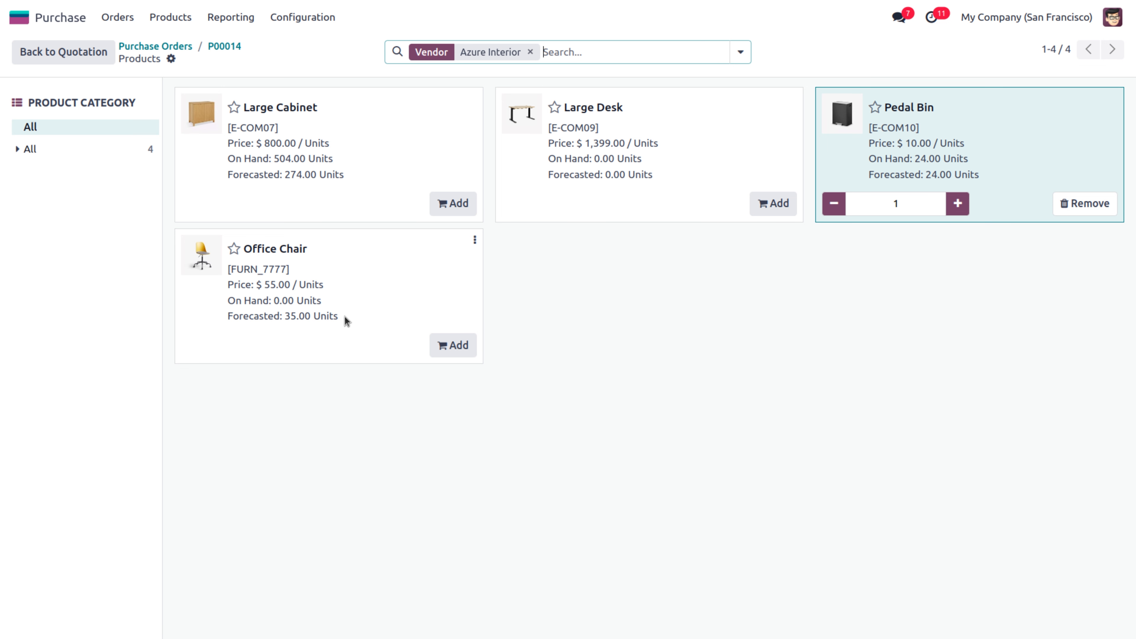
click(27, 152)
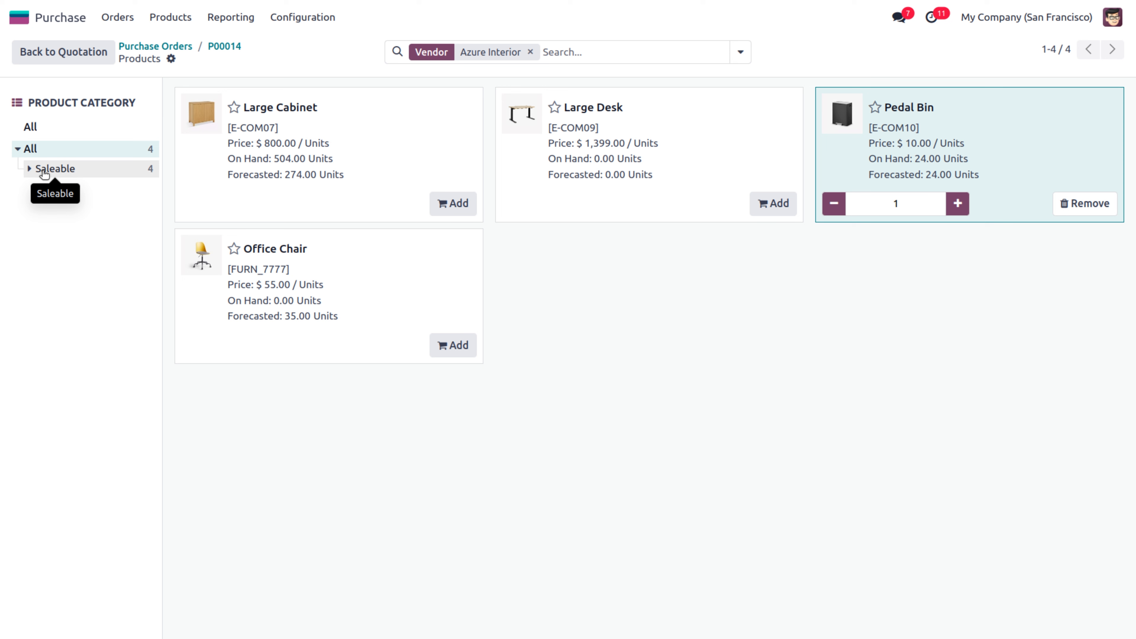
click(44, 172)
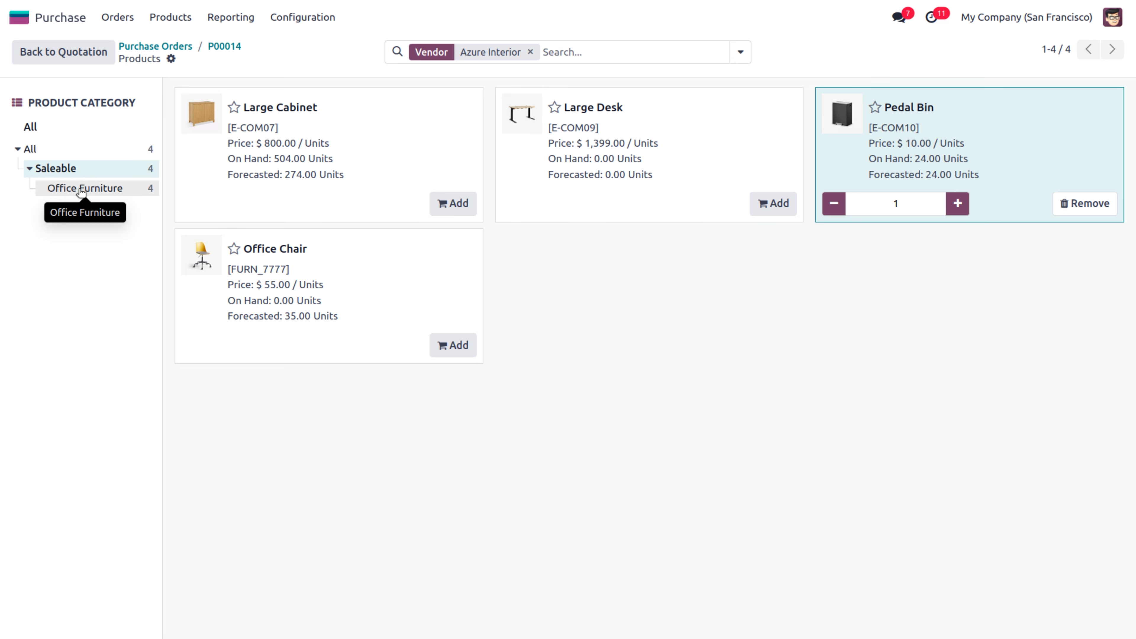
click(82, 189)
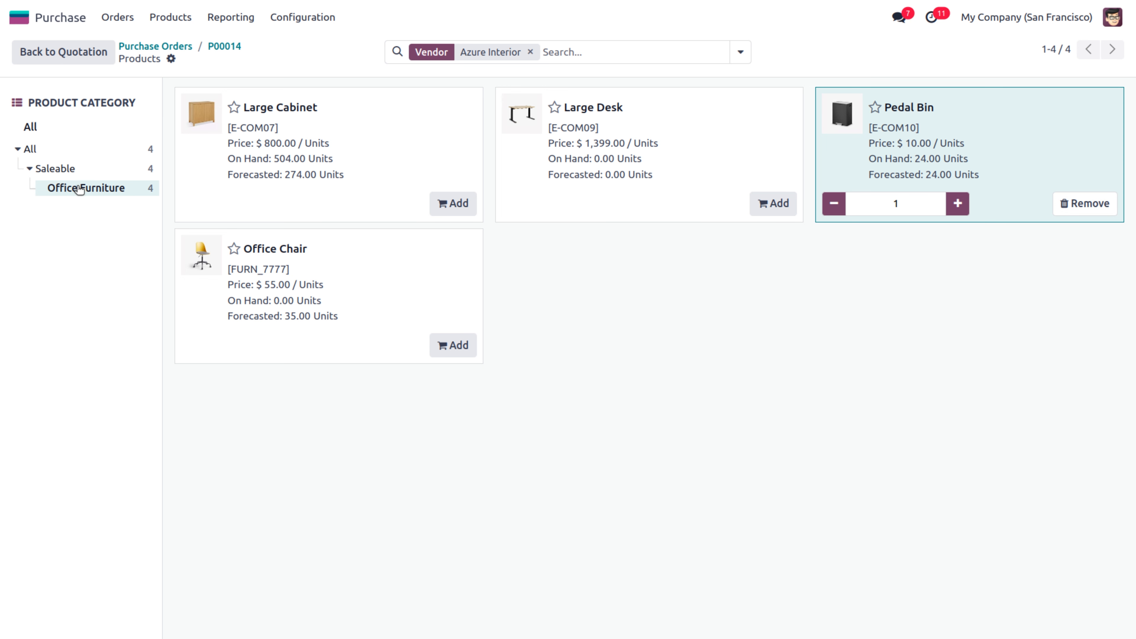
click(453, 204)
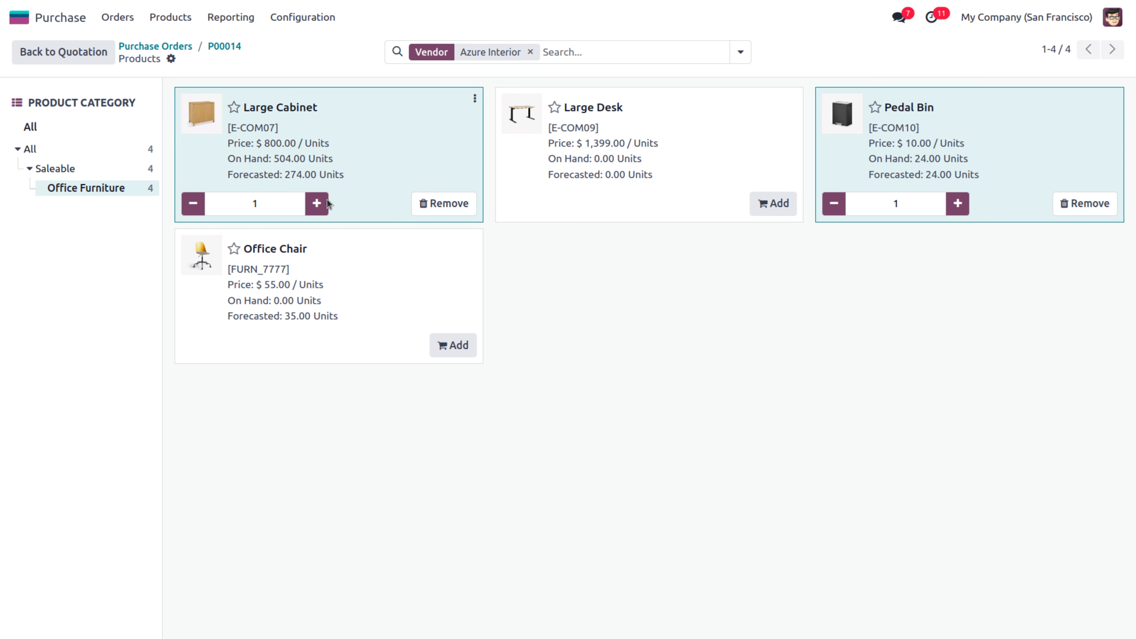
click(316, 203)
click(317, 203)
click(316, 203)
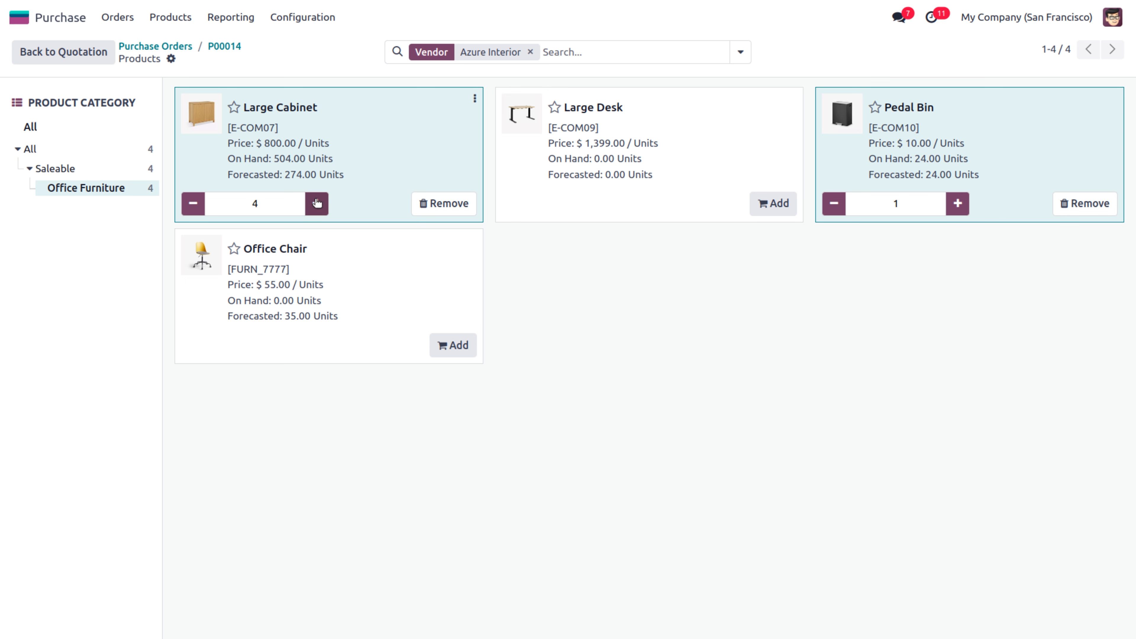
click(769, 204)
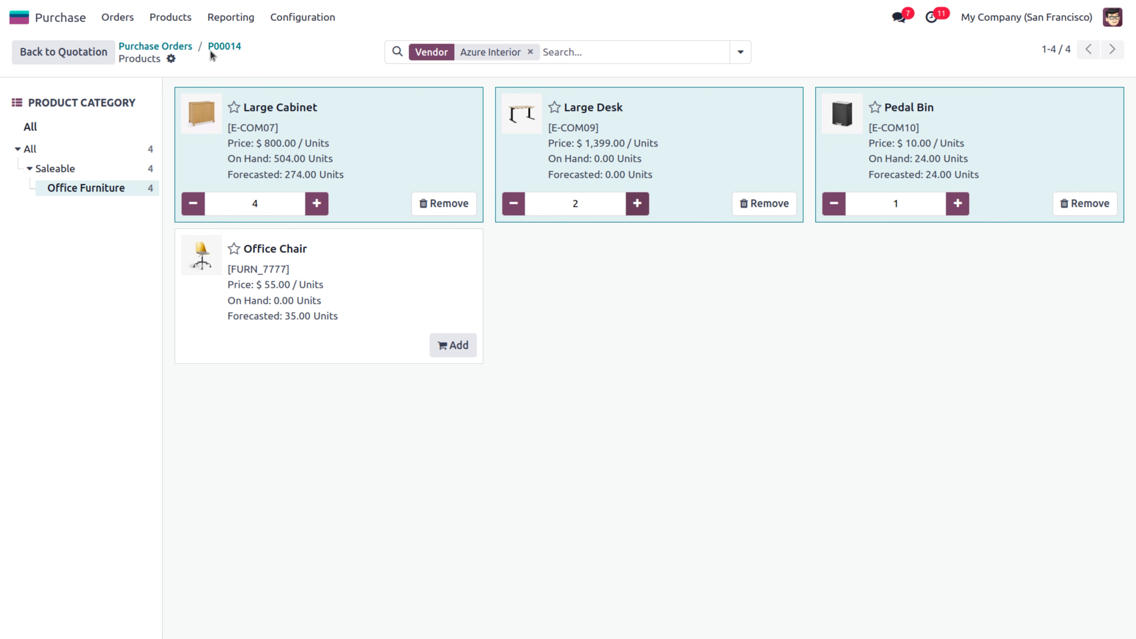
click(91, 52)
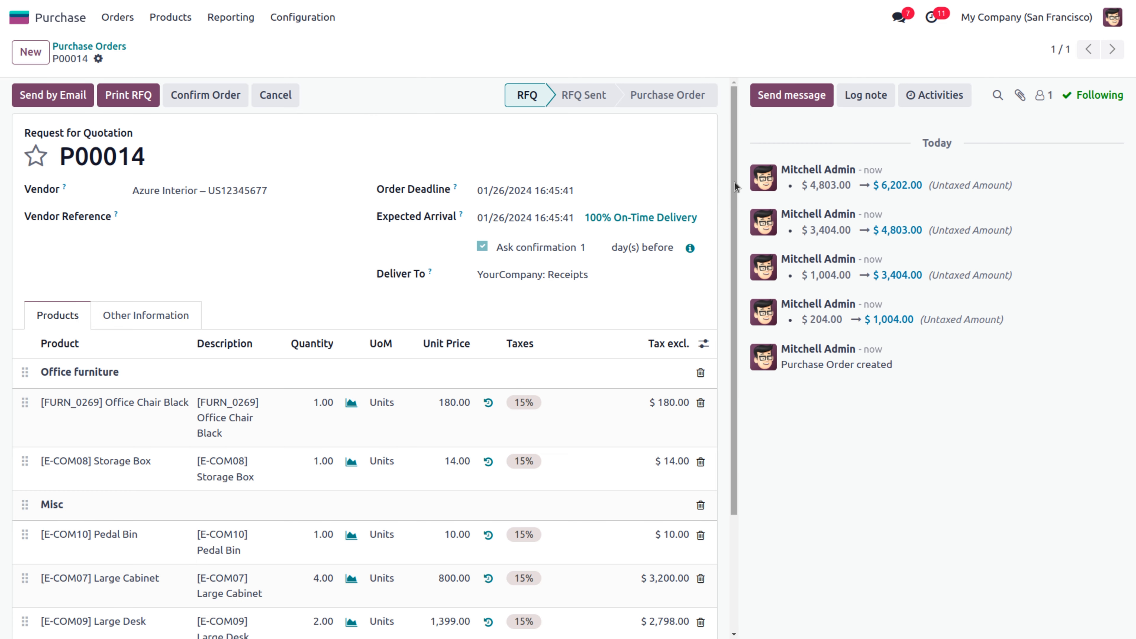
Confirm RFQ P00014 as a purchase order
drag(736, 187, 759, 344)
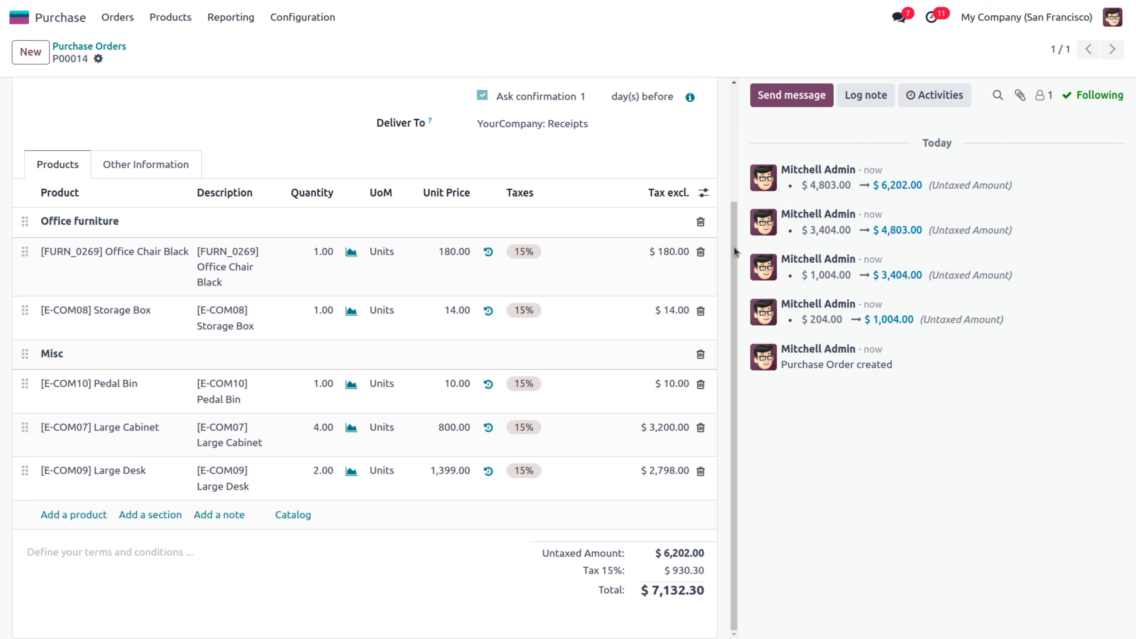
scroll(734, 248, up, 3)
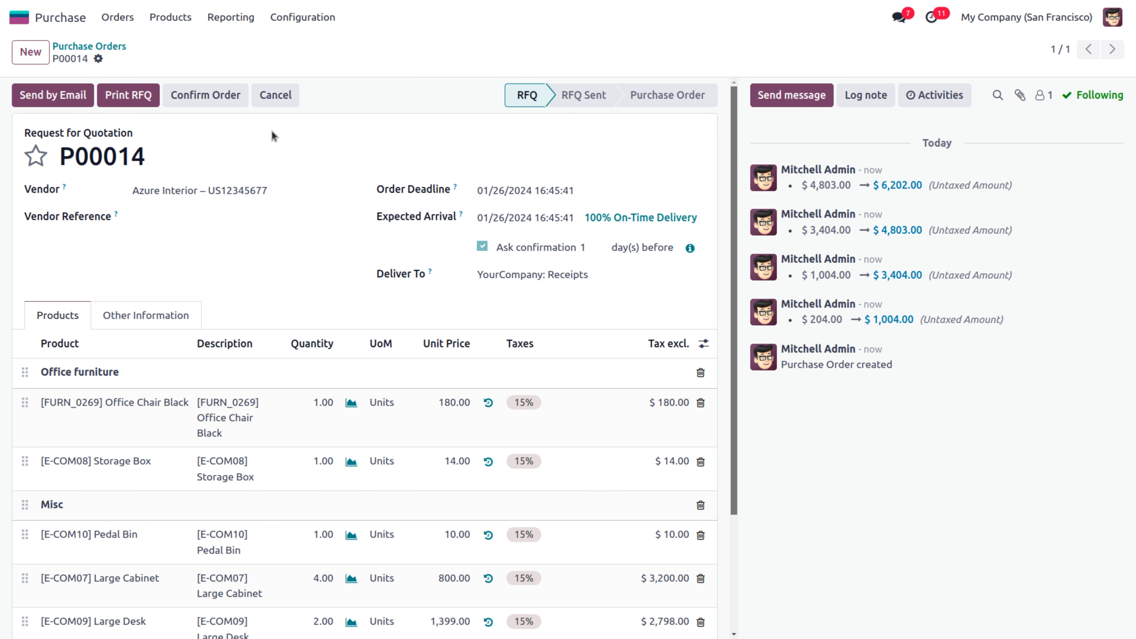
click(200, 98)
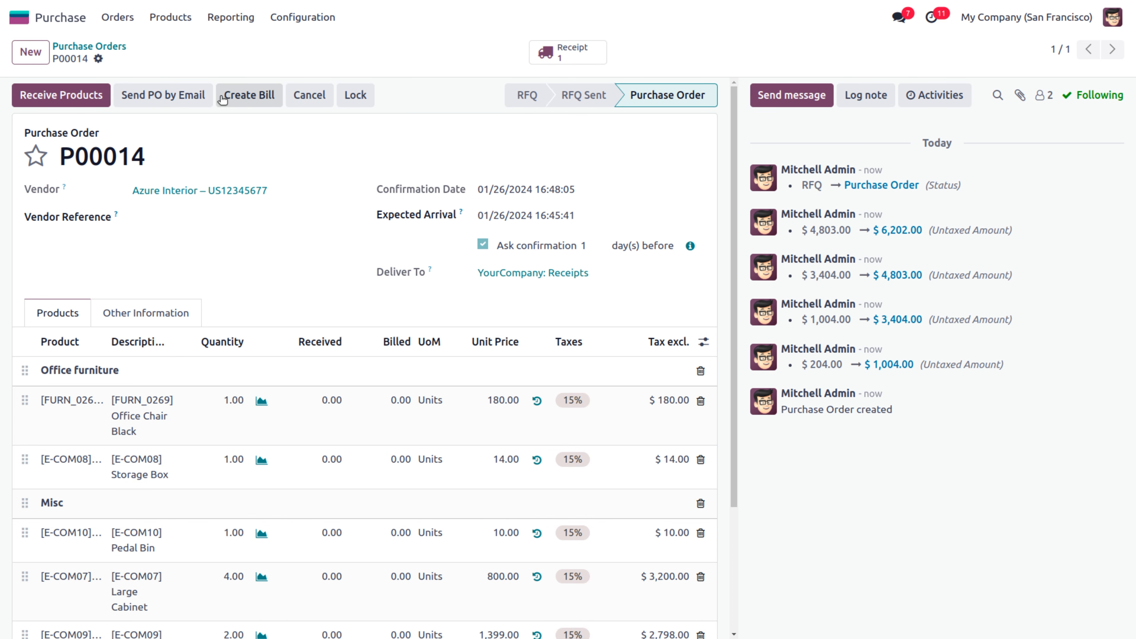
Print P00014 as a Purchase Order PDF from the Actions menu
click(98, 59)
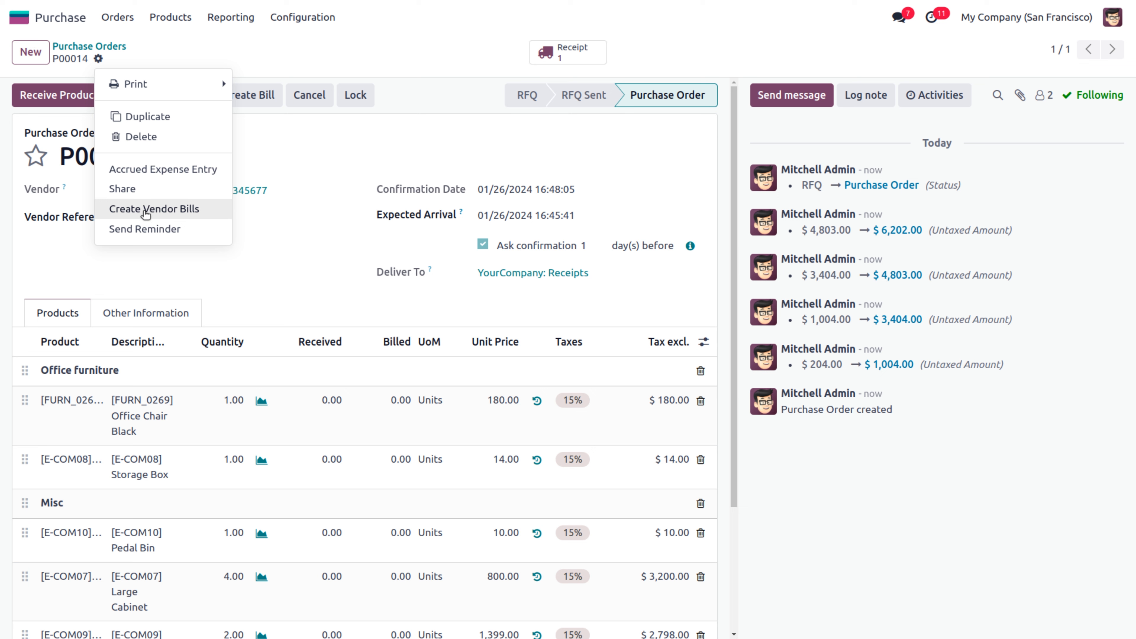
mouse_move(141, 89)
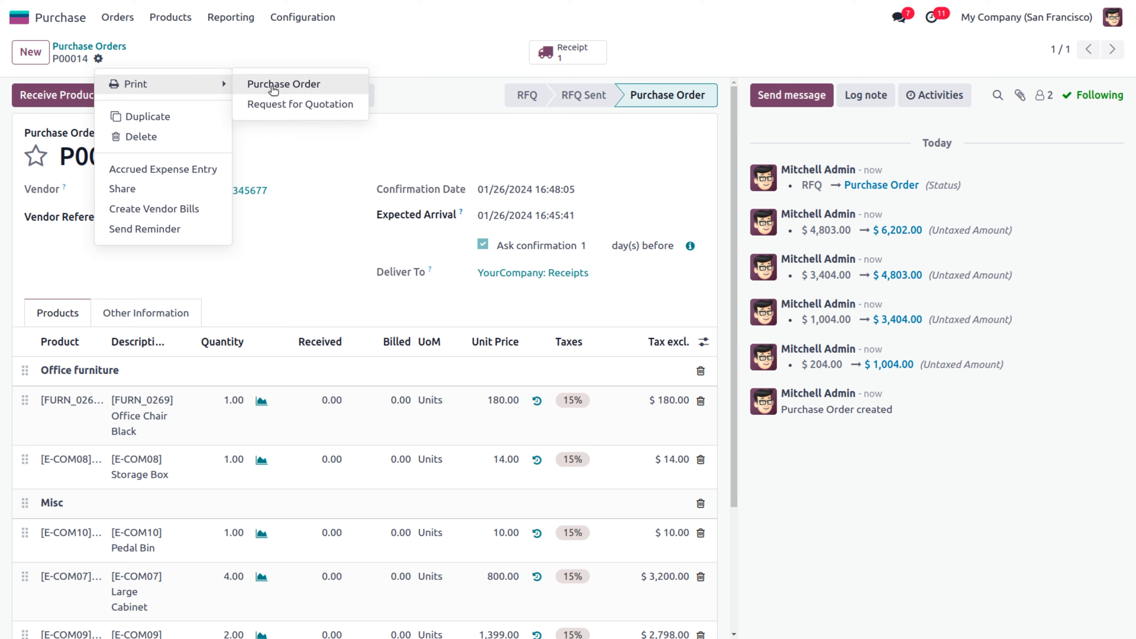
click(274, 88)
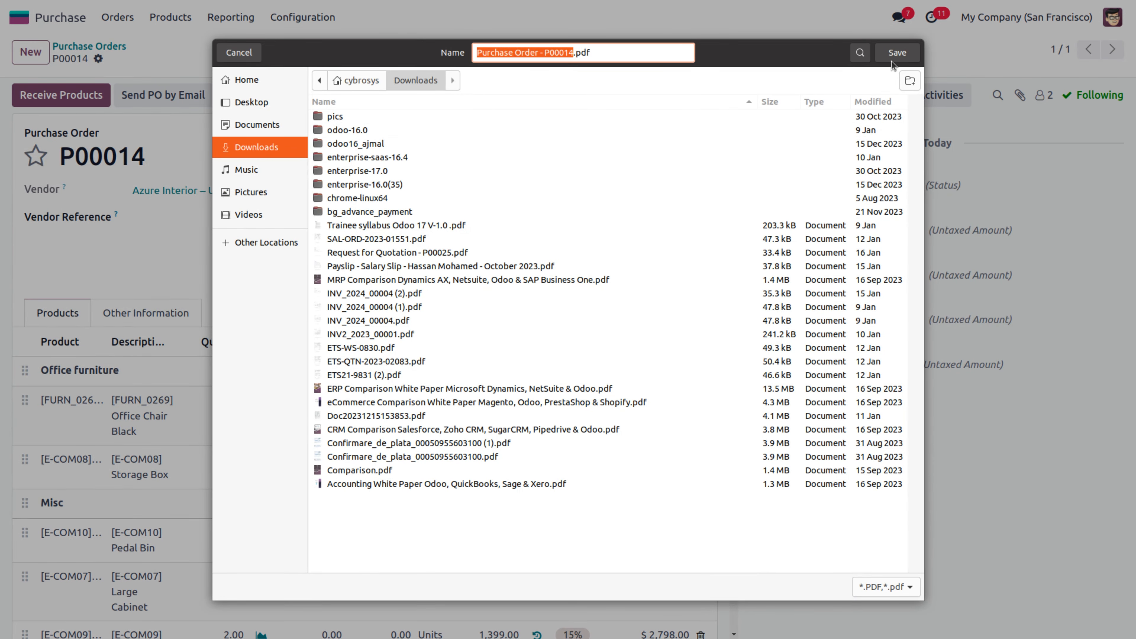
Save the P00014 PDF, check subtotals $194.00 and $6,008.00 and the $7,132.30 total, then close it
click(895, 55)
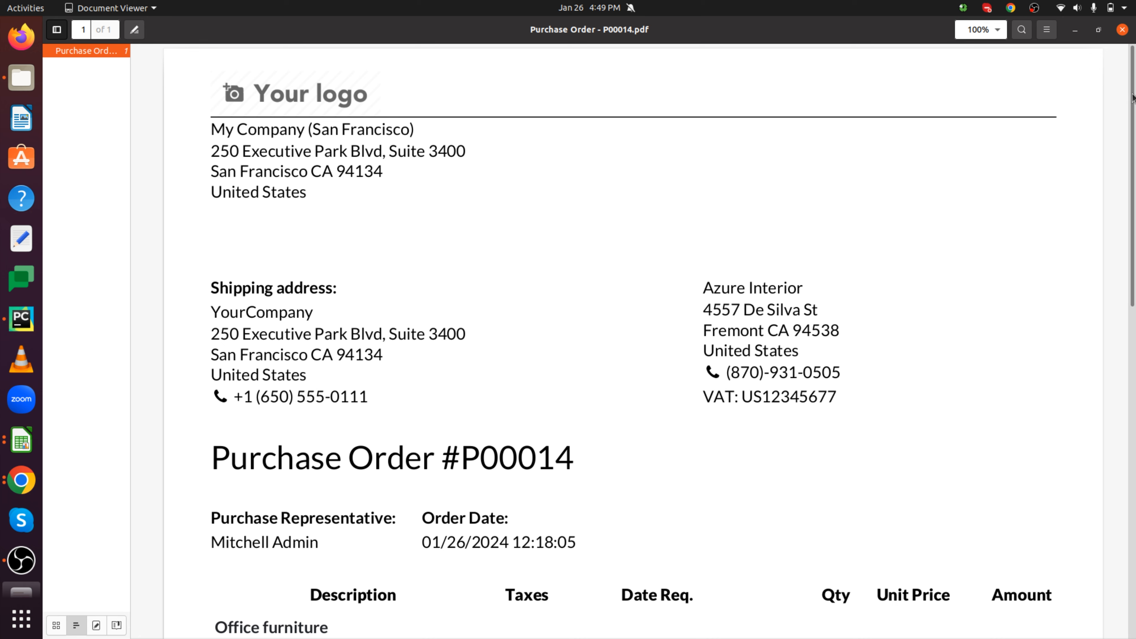
scroll(1133, 98, down, 1)
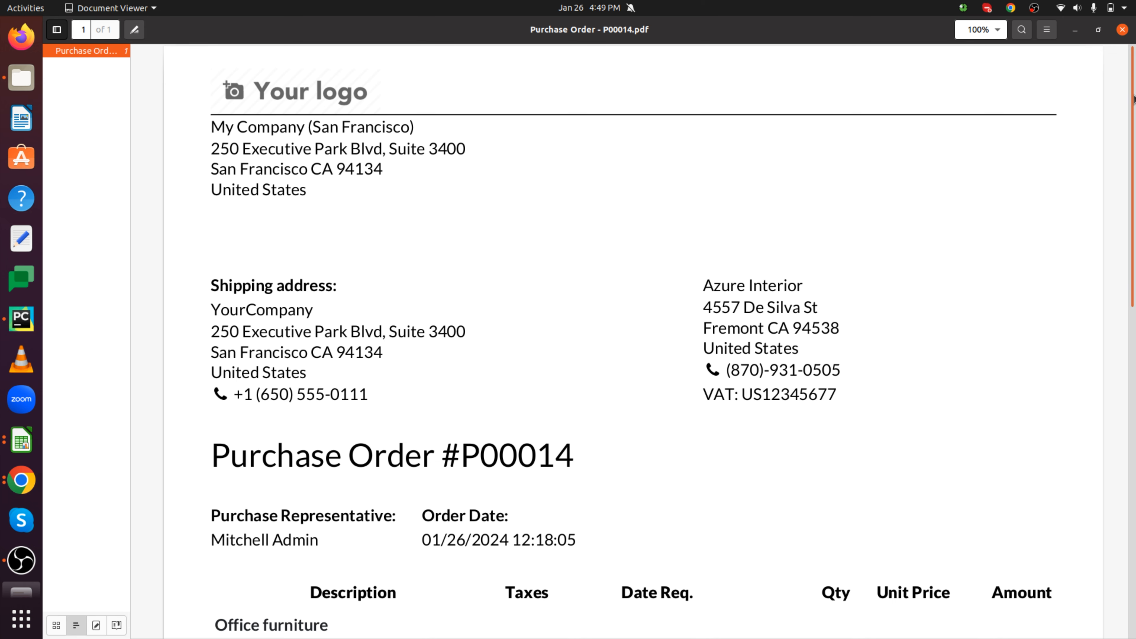
drag(1133, 98, 1134, 119)
scroll(1133, 119, down, 5)
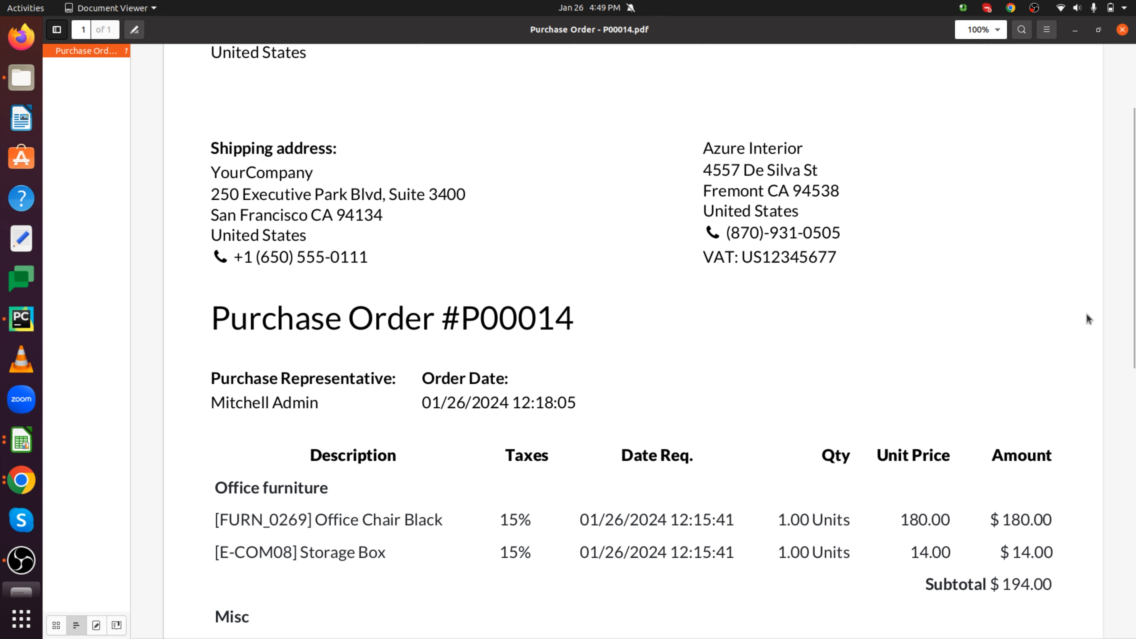
drag(1134, 200, 1135, 346)
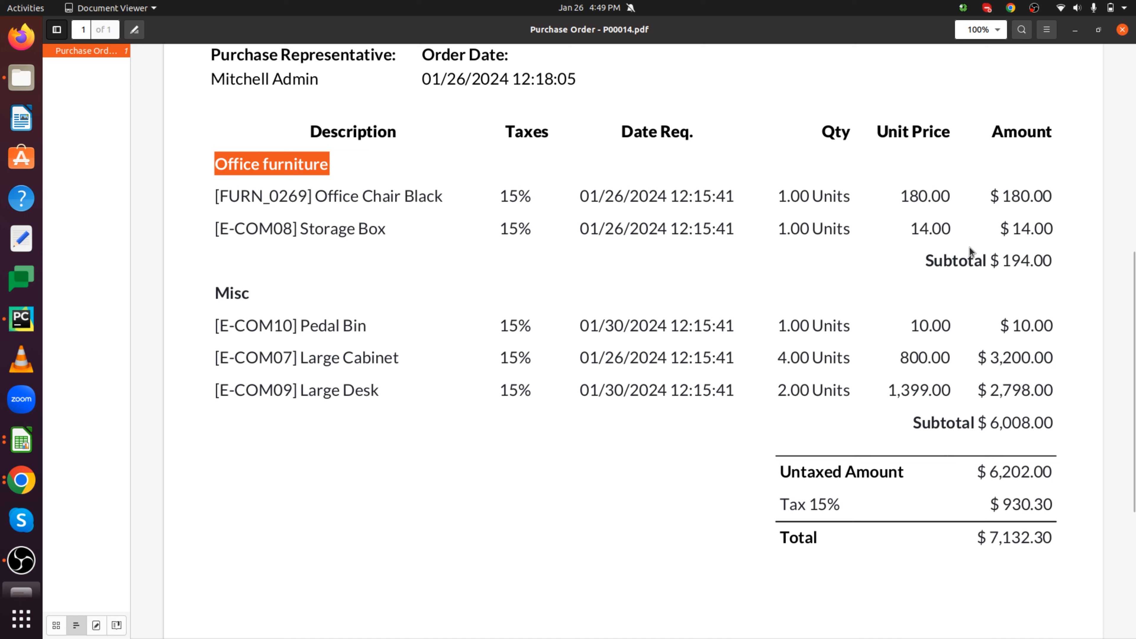
drag(925, 260, 1058, 260)
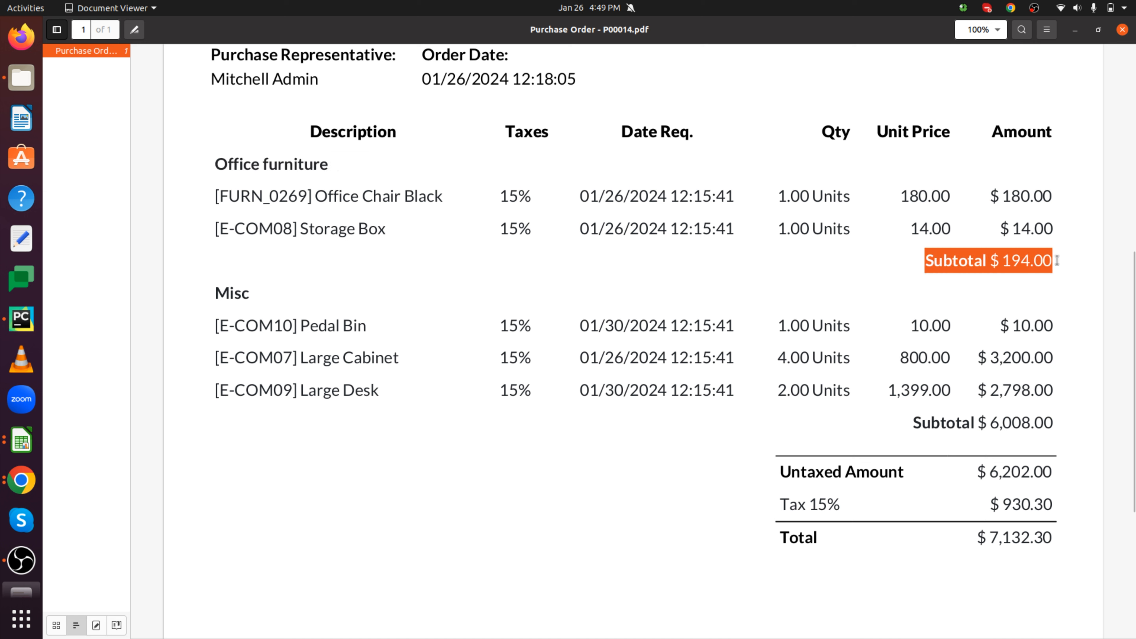
drag(991, 418, 1058, 422)
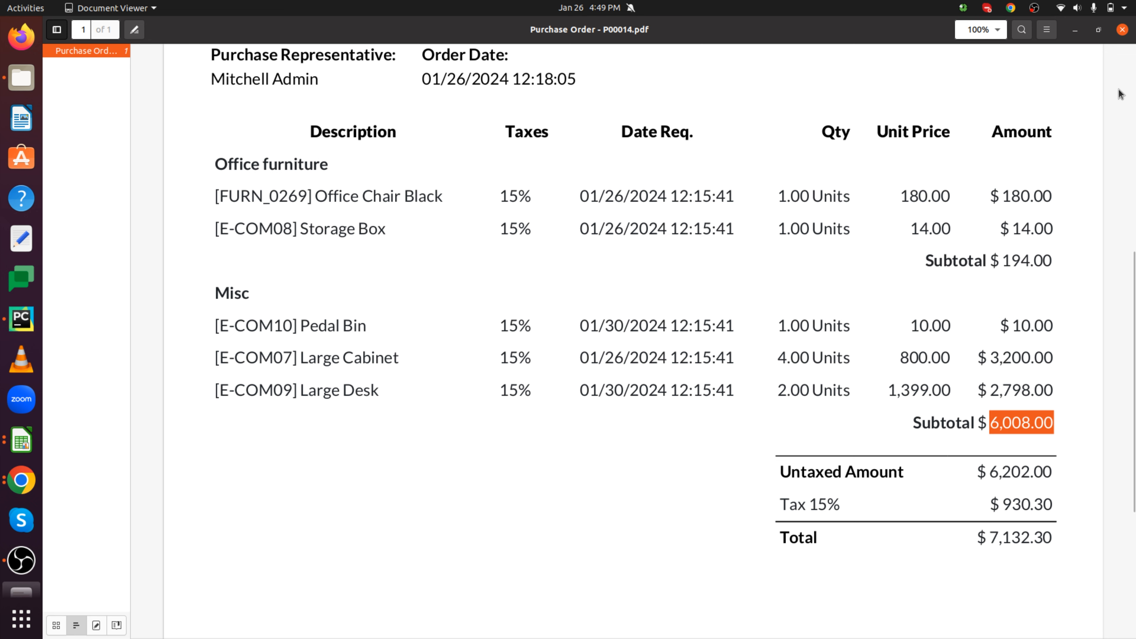
click(1122, 30)
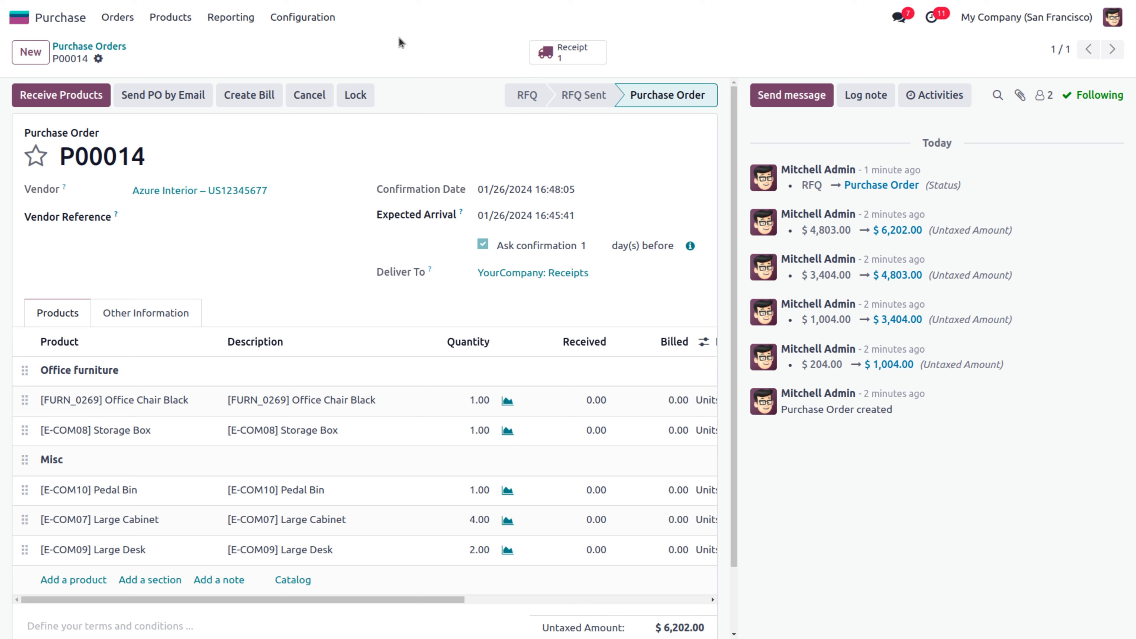
Review the Purchase settings, then return to the 14-record Requests for Quotation list
click(290, 27)
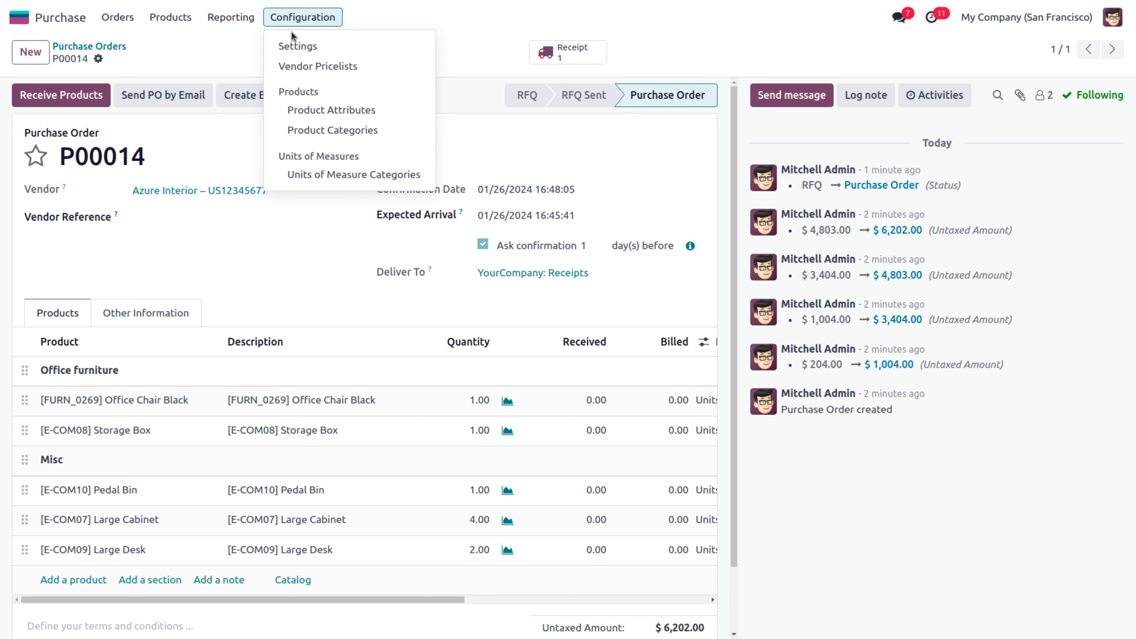
click(299, 46)
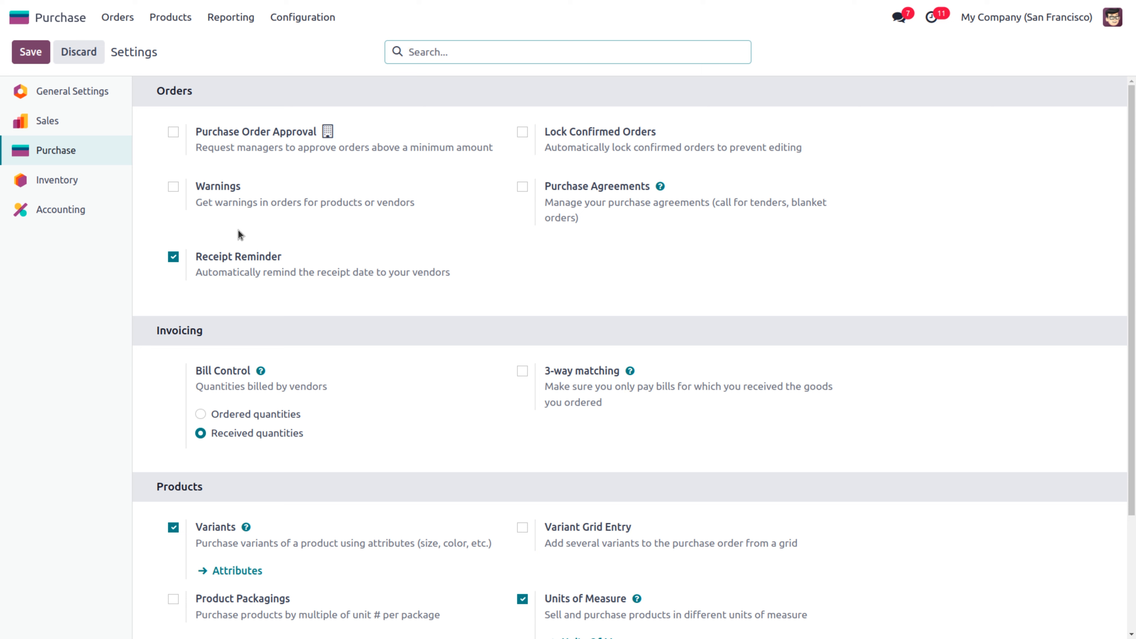
click(130, 18)
click(157, 49)
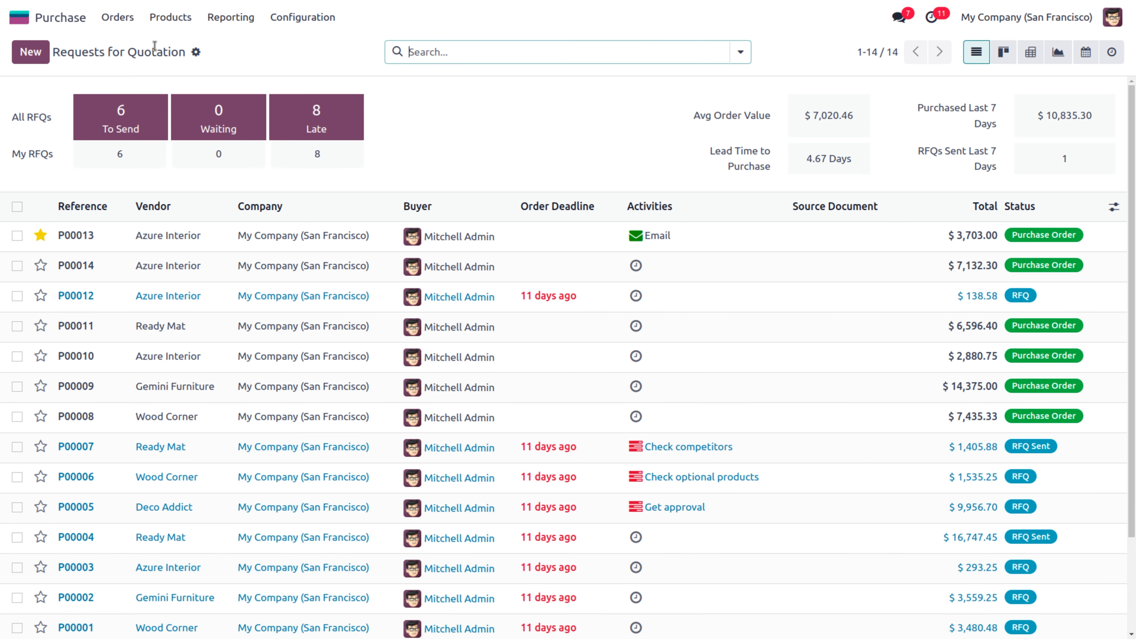
Check order P00013, then open Azure Interior's vendor record from RFQ P00012
click(196, 246)
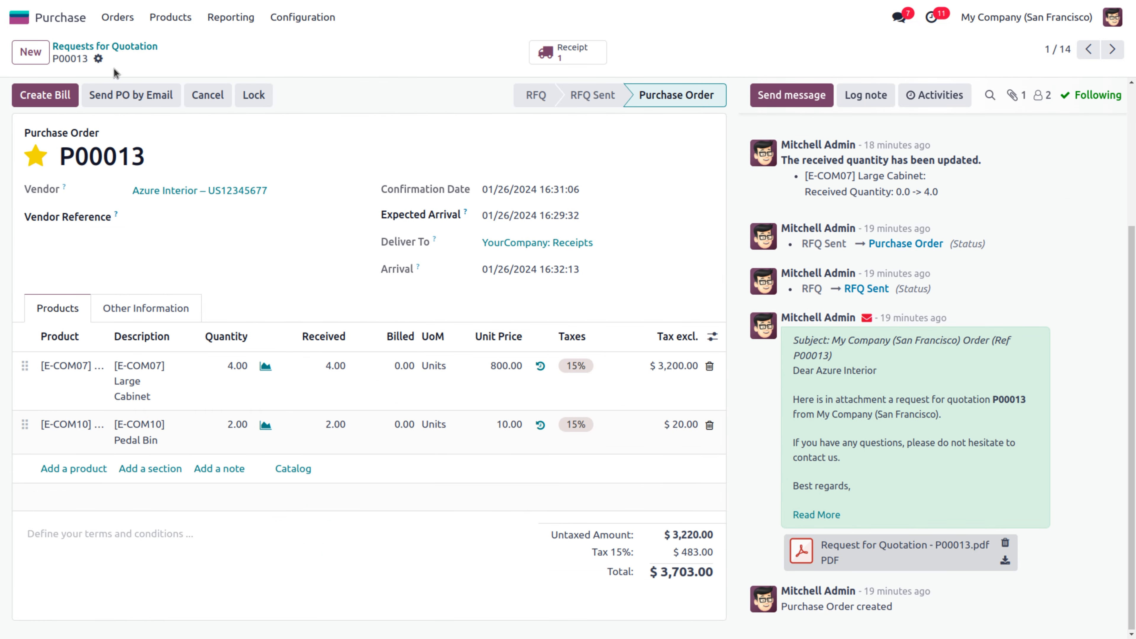
click(100, 46)
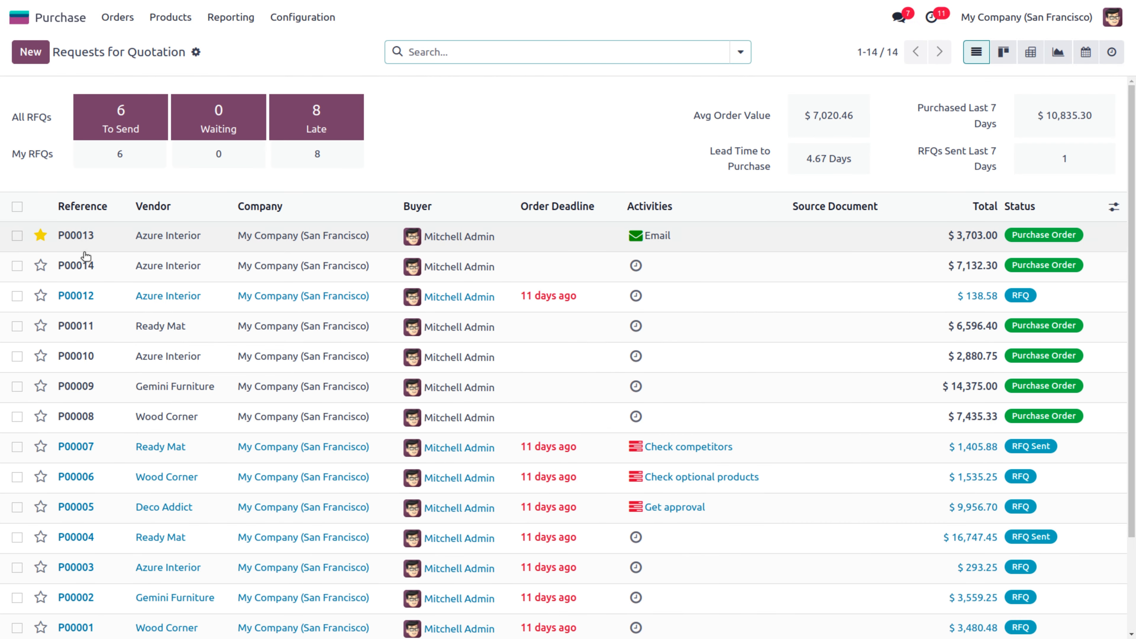
click(90, 294)
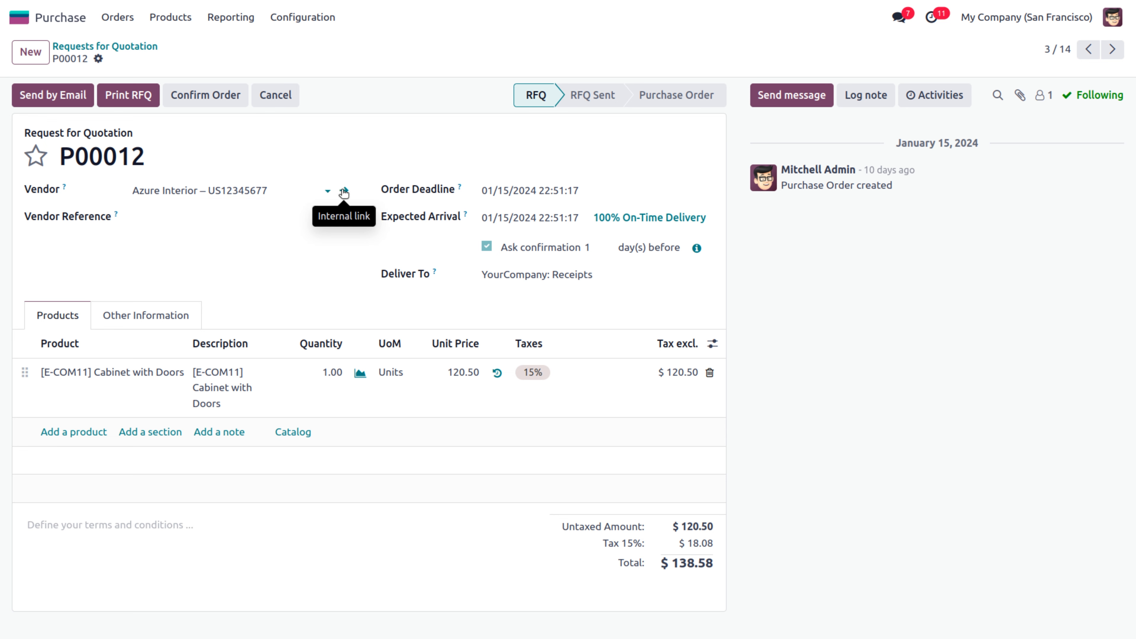
click(344, 192)
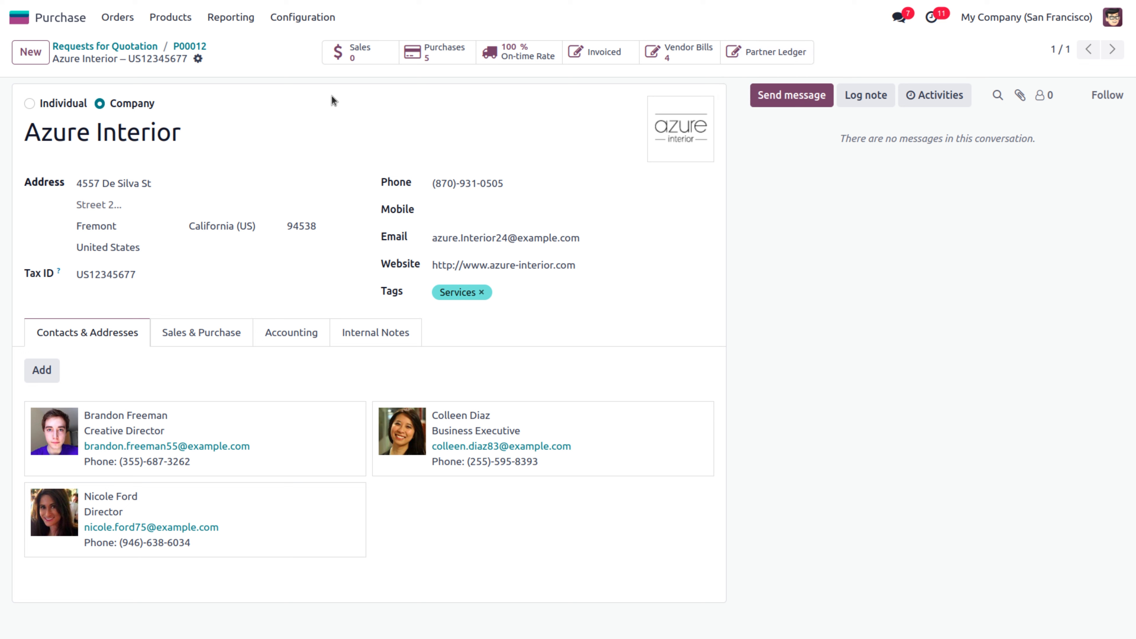
Show the Vendors list with Azure Interior and Ready Mat
click(162, 22)
mouse_move(127, 21)
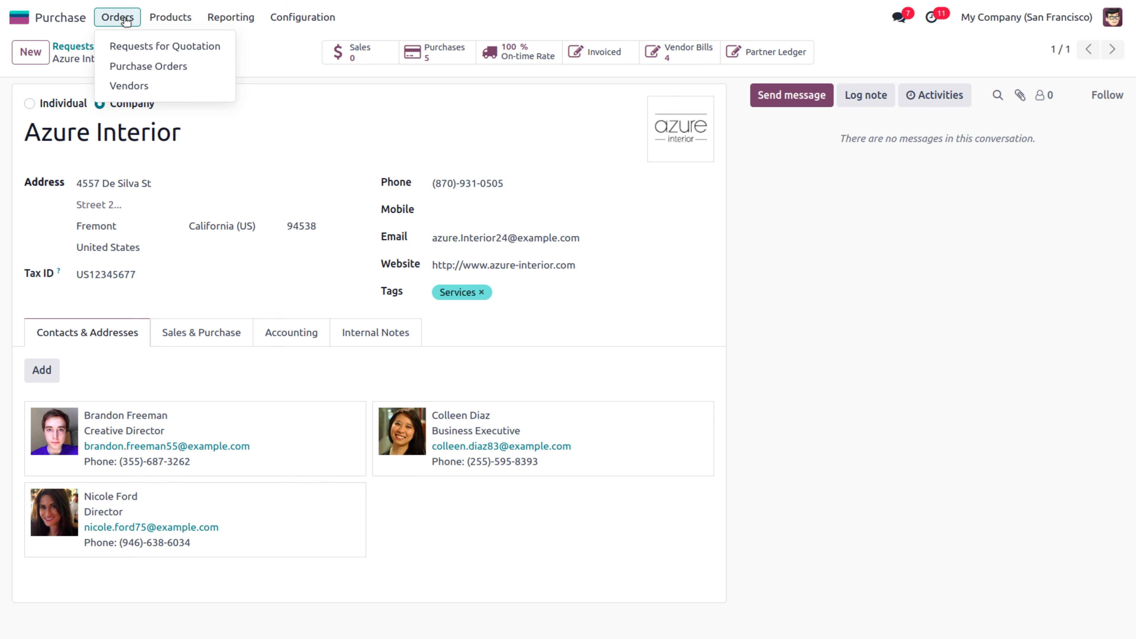
click(147, 91)
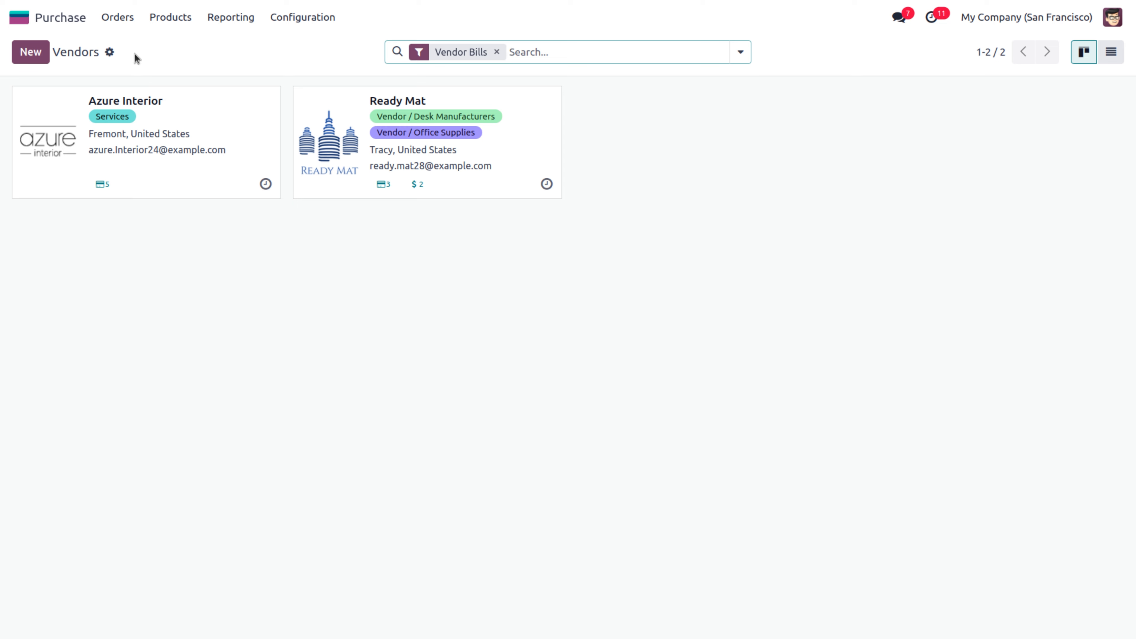
Open Azure Interior's vendor card and browse the tag suggestions without adding a tag
click(162, 107)
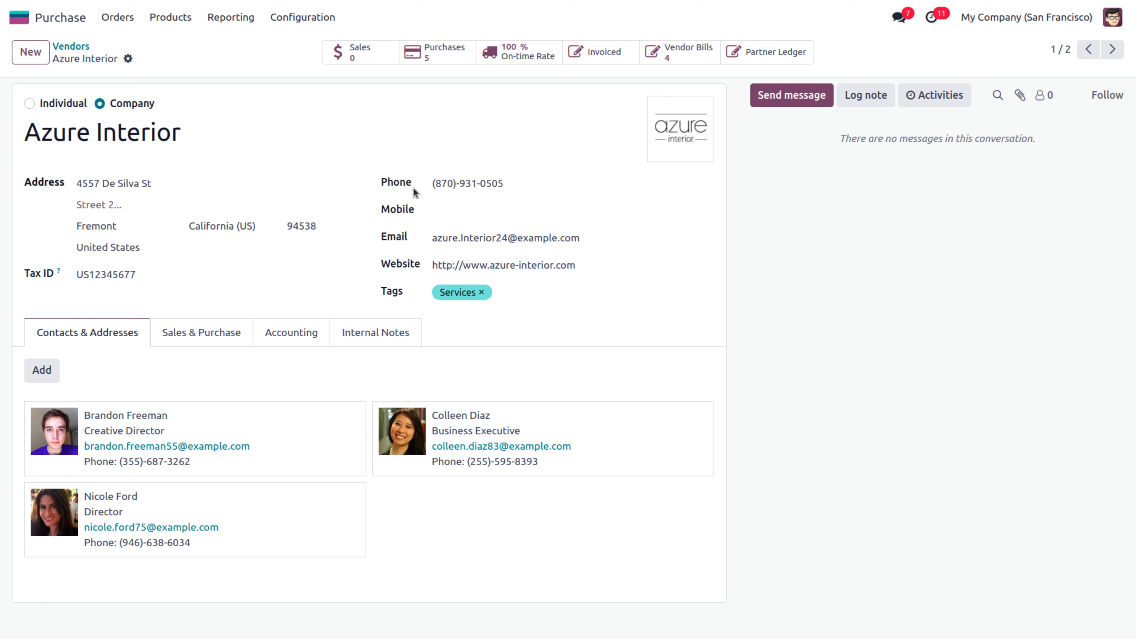
mouse_move(409, 188)
click(544, 294)
click(391, 295)
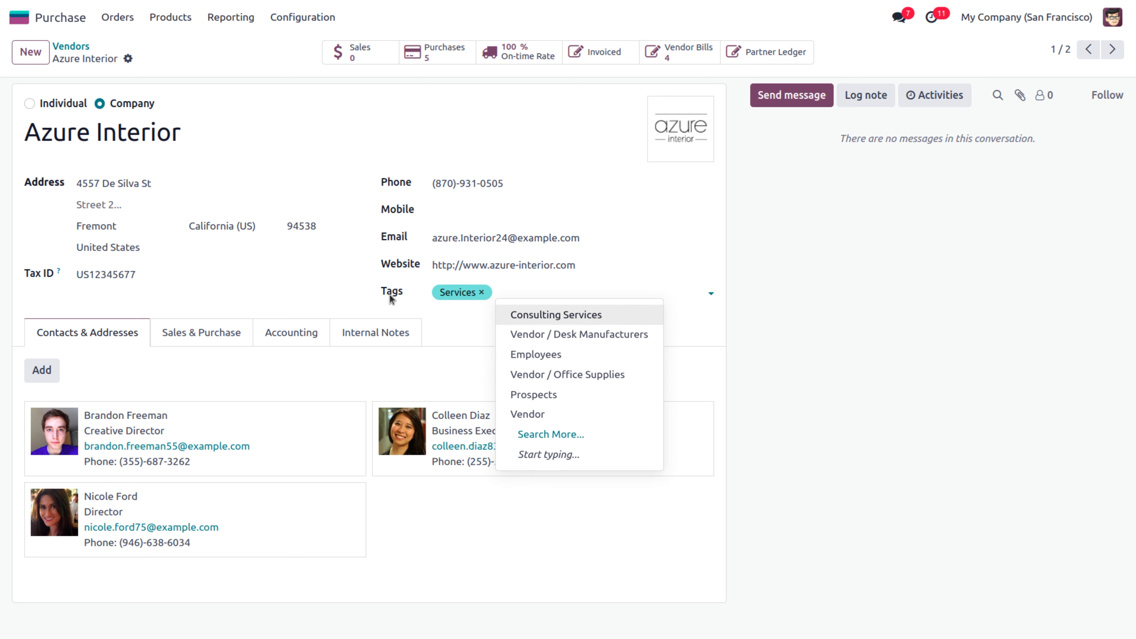
click(349, 301)
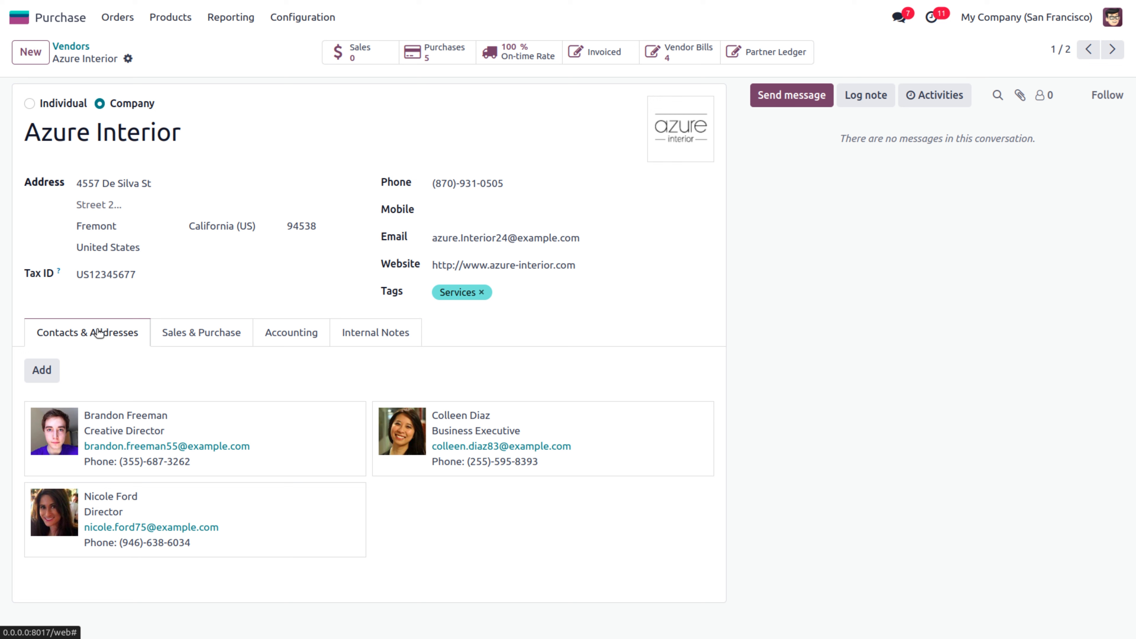
Create a Follow-up Address contact with the contact's name, e-mail and phone, and save it
click(49, 368)
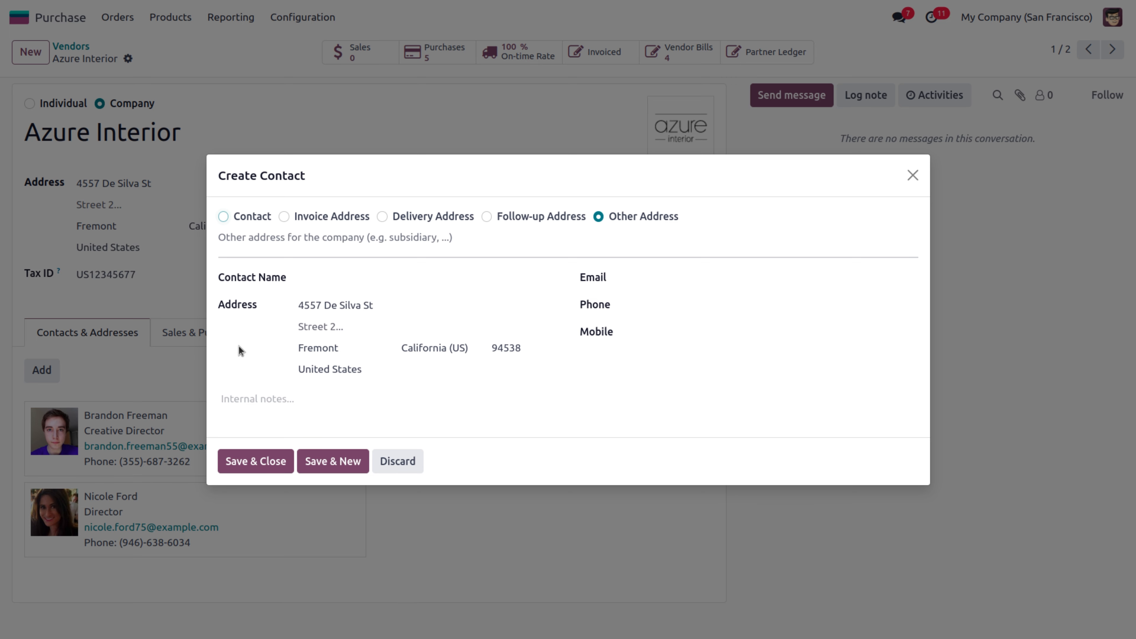
mouse_move(409, 218)
mouse_move(286, 218)
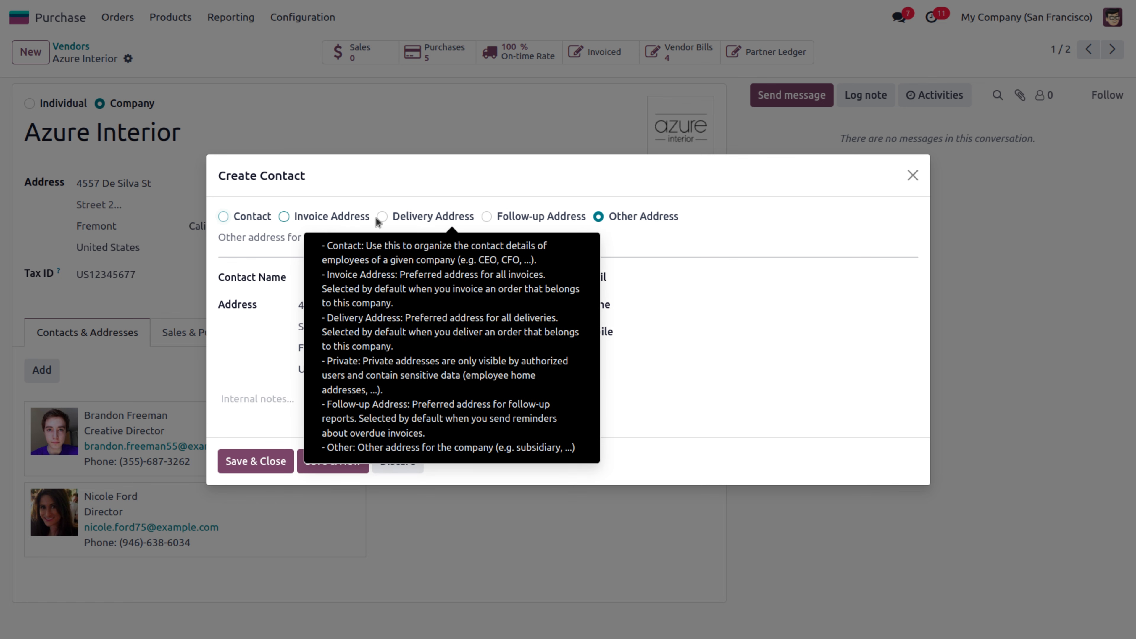
click(487, 217)
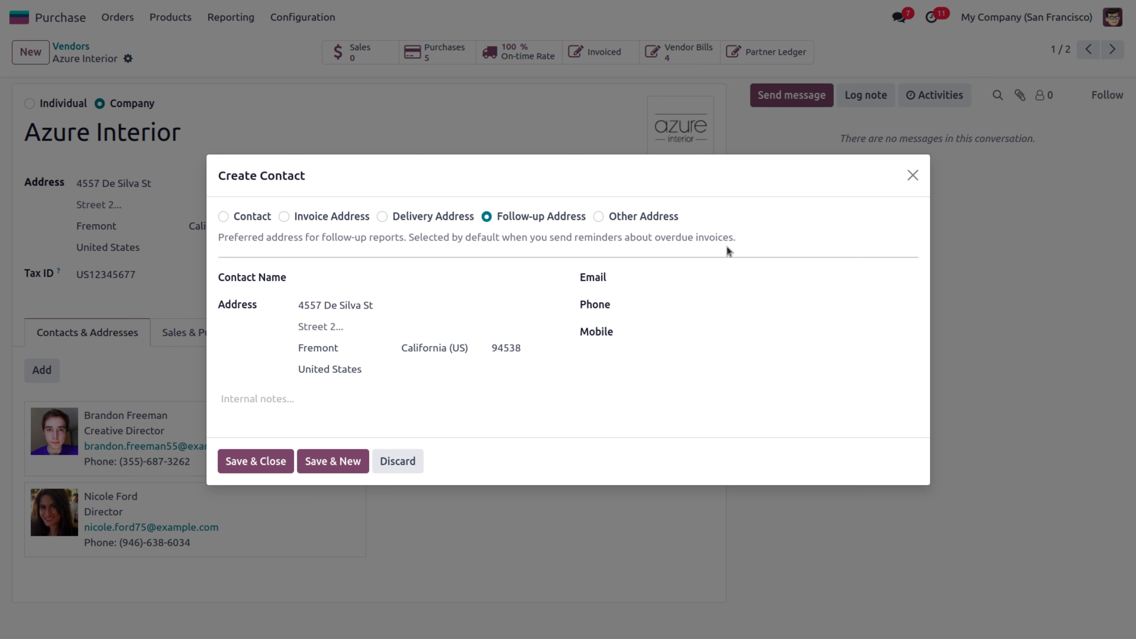
click(353, 280)
text(John)
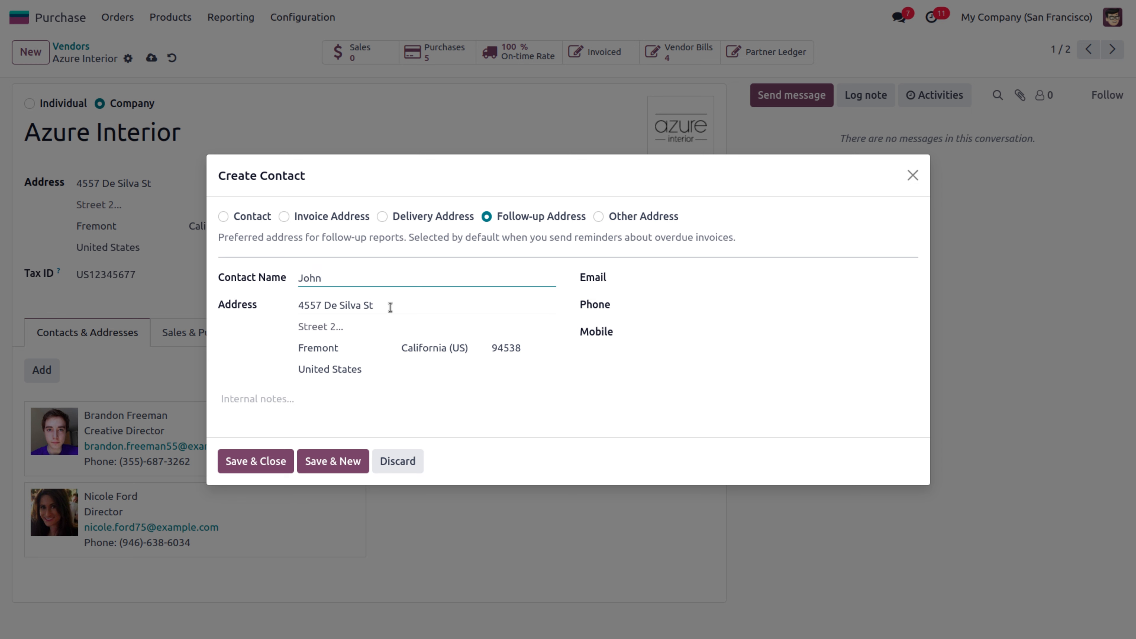
click(667, 282)
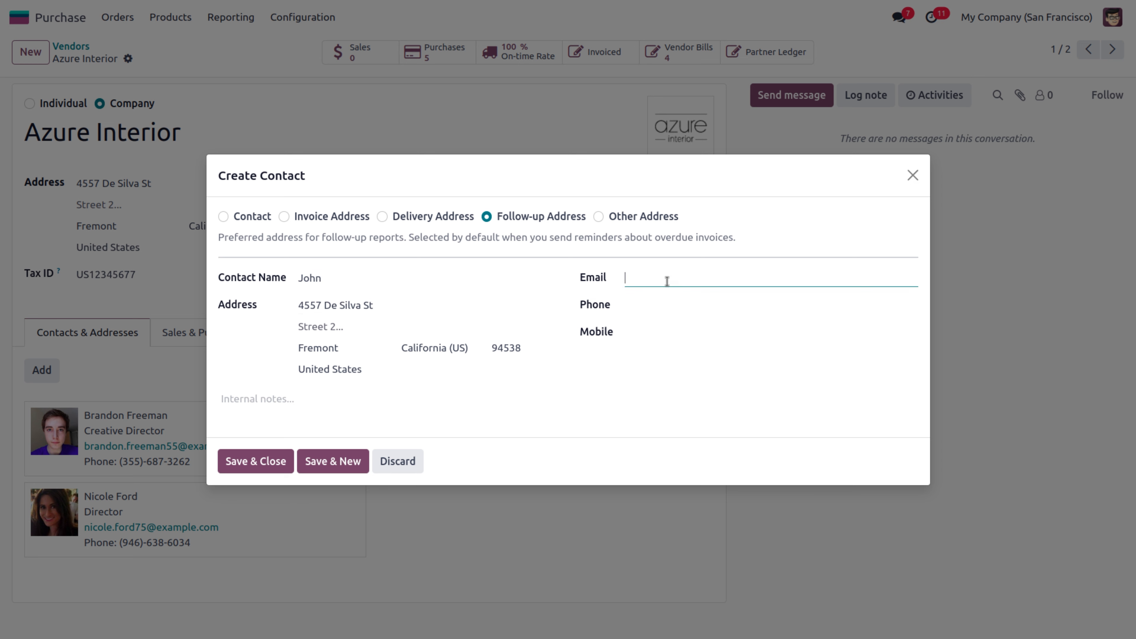
click(660, 310)
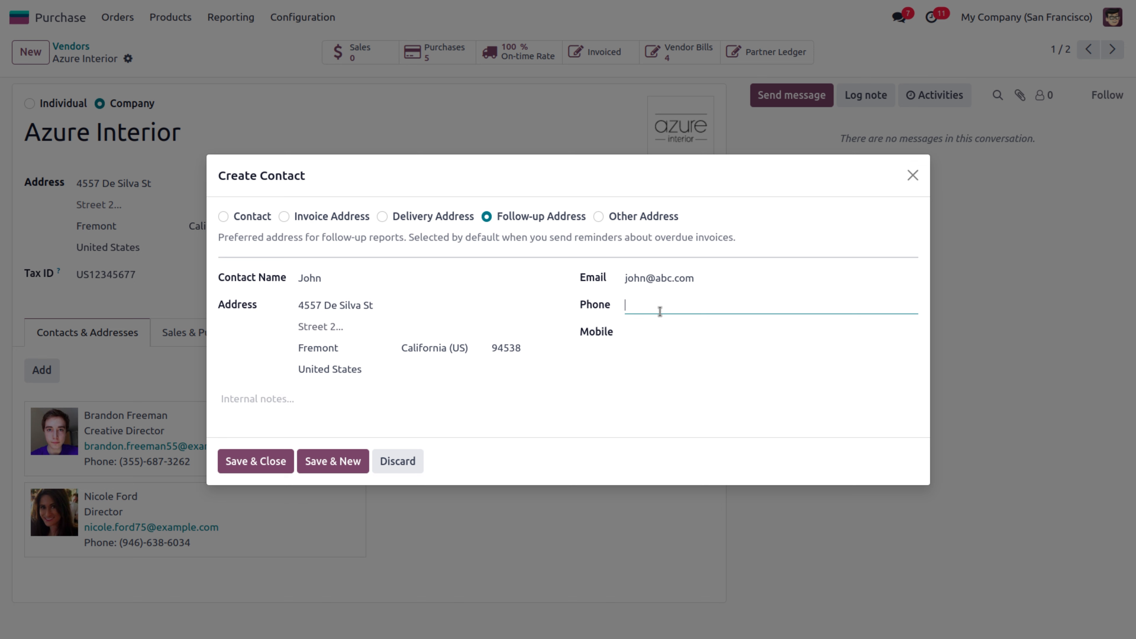
text(4364536)
click(248, 465)
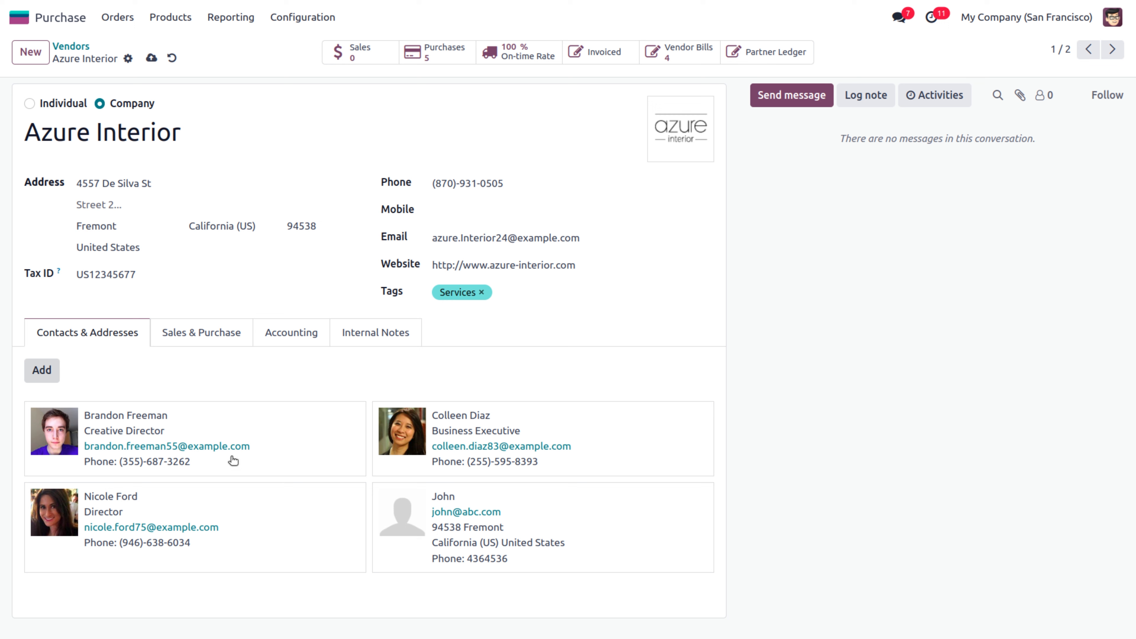
Set Receipt Reminder to 5 days, then review the Accounting and Internal Notes tabs
click(206, 345)
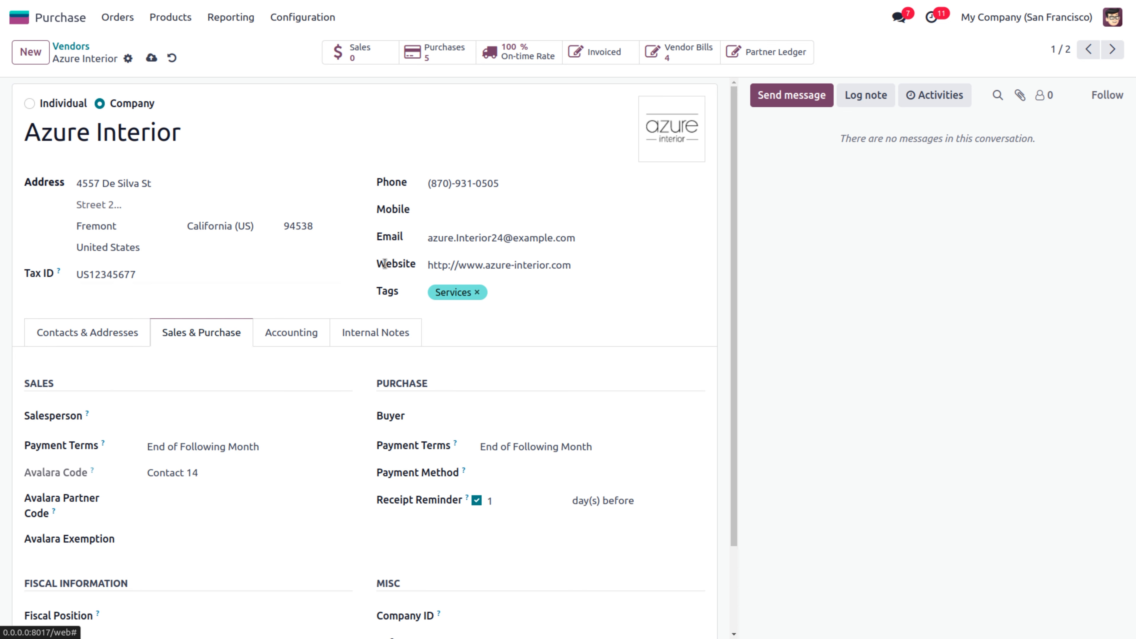
drag(736, 203, 744, 306)
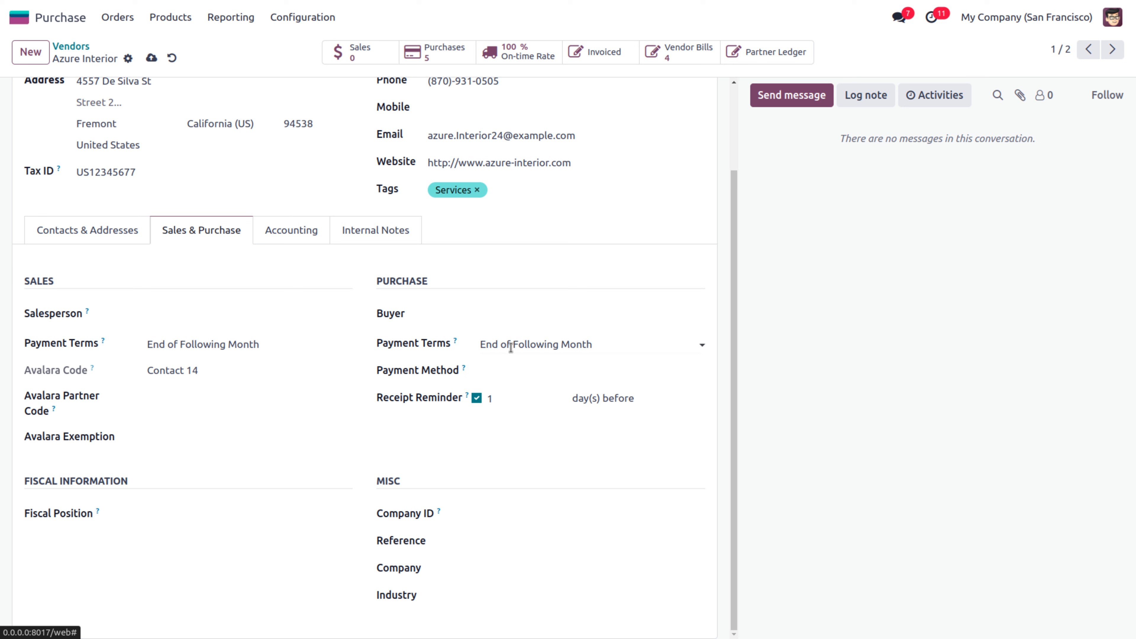
mouse_move(461, 373)
click(515, 398)
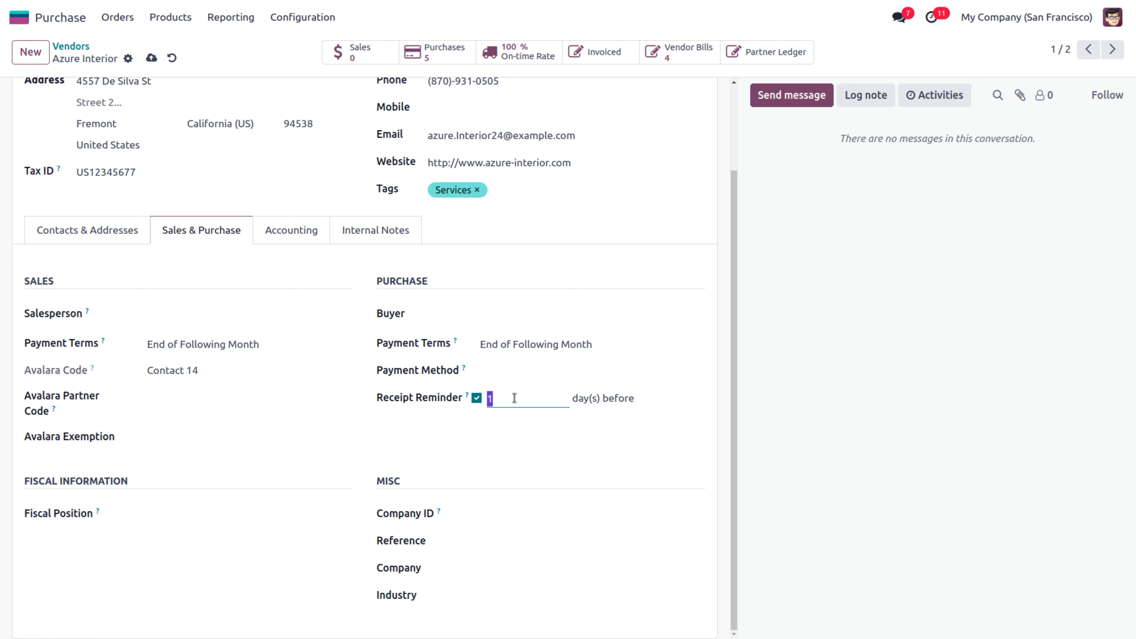
text(5)
click(667, 436)
click(274, 230)
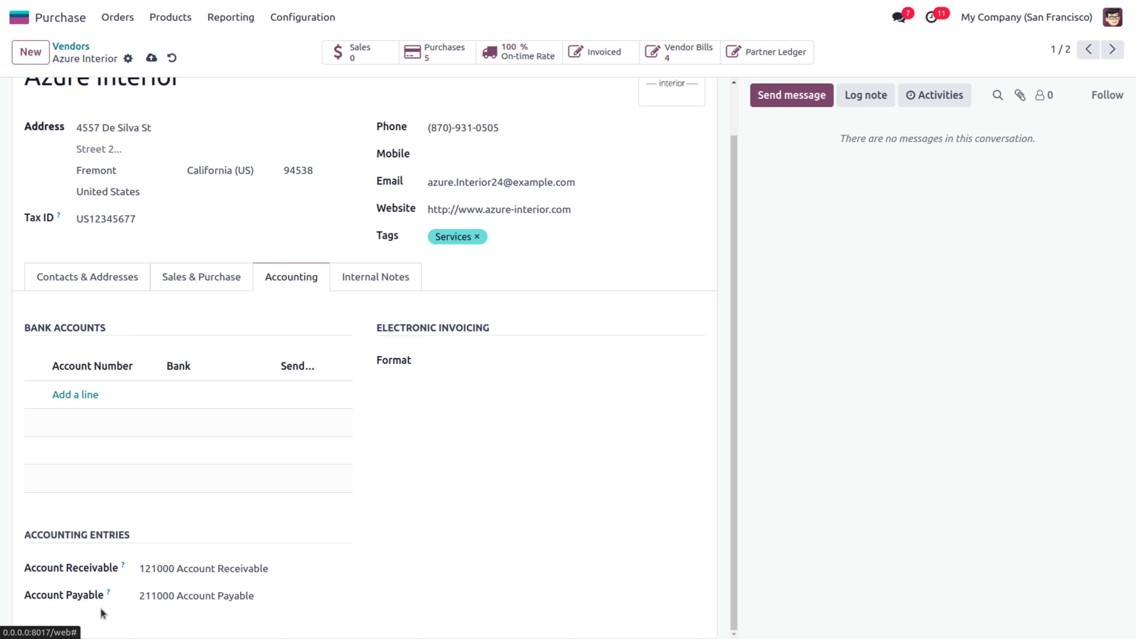
click(358, 280)
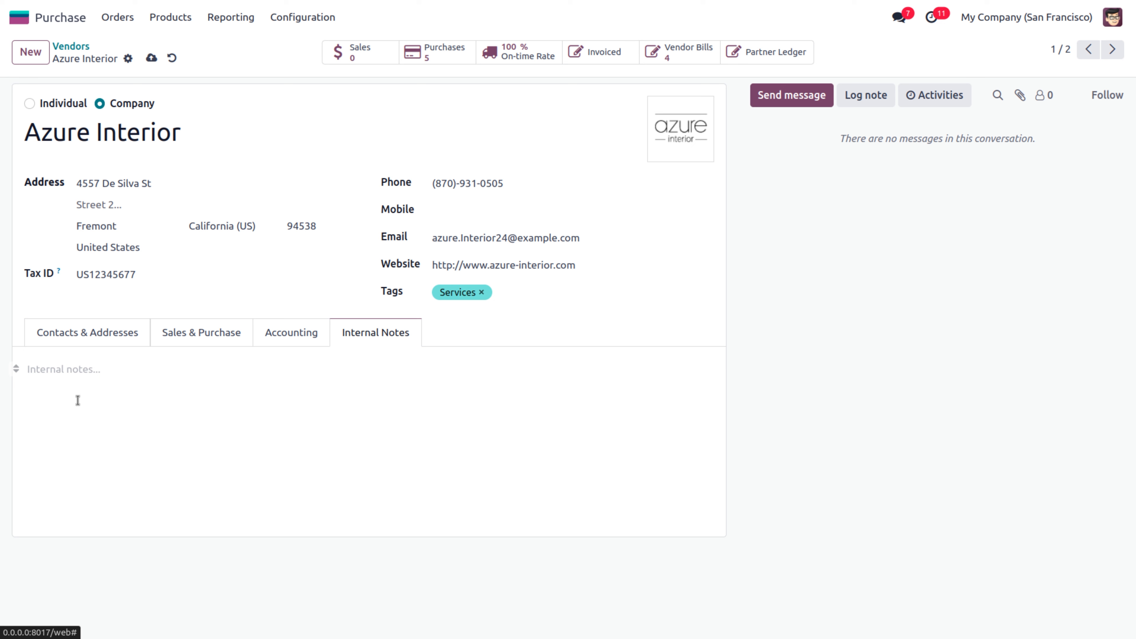
Save the vendor record and review Azure Interior's purchases and vendor bills
click(152, 58)
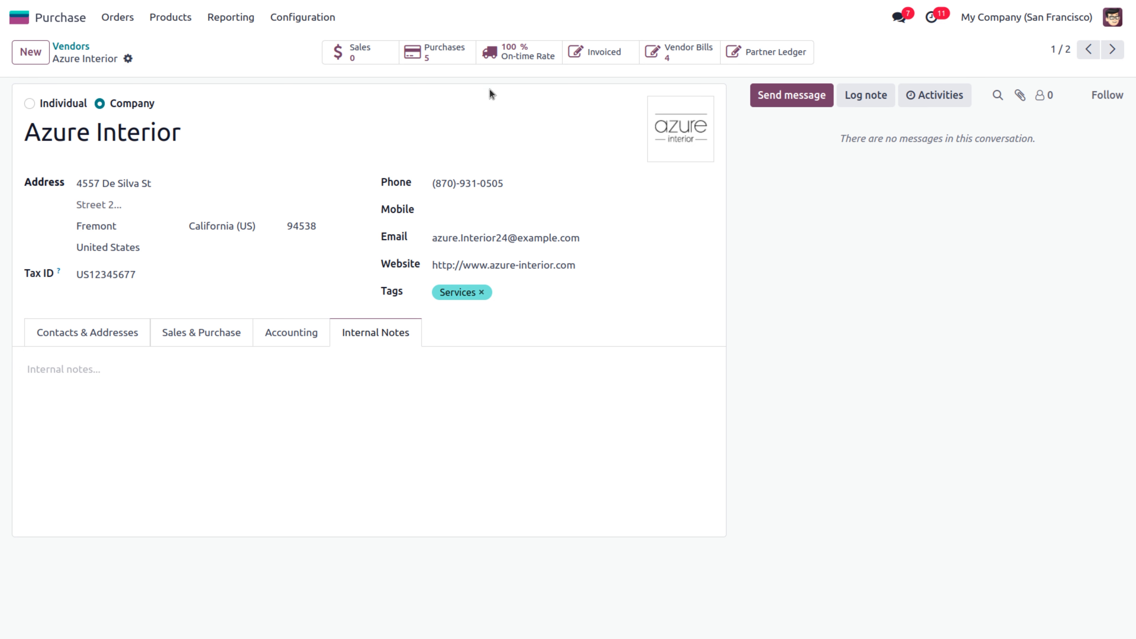
click(443, 56)
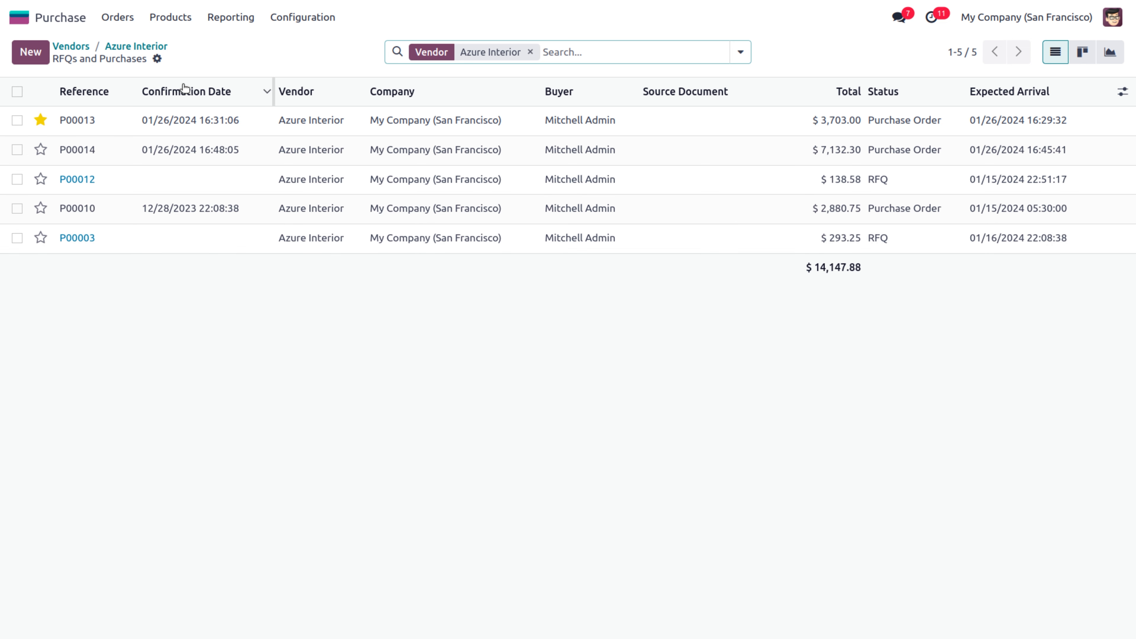
click(134, 46)
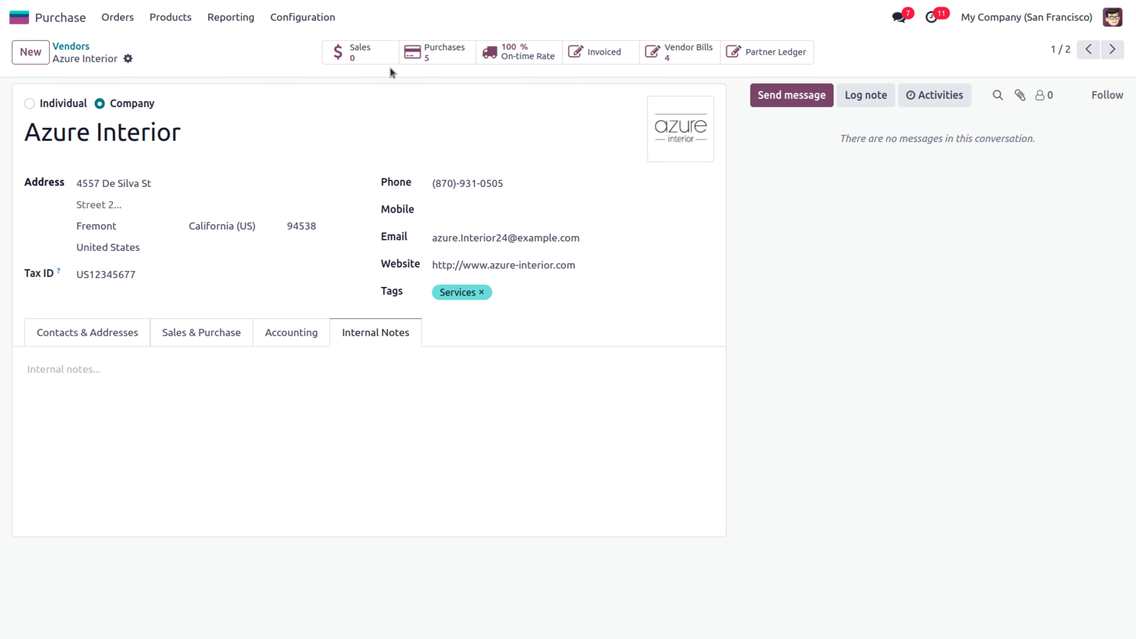
click(672, 59)
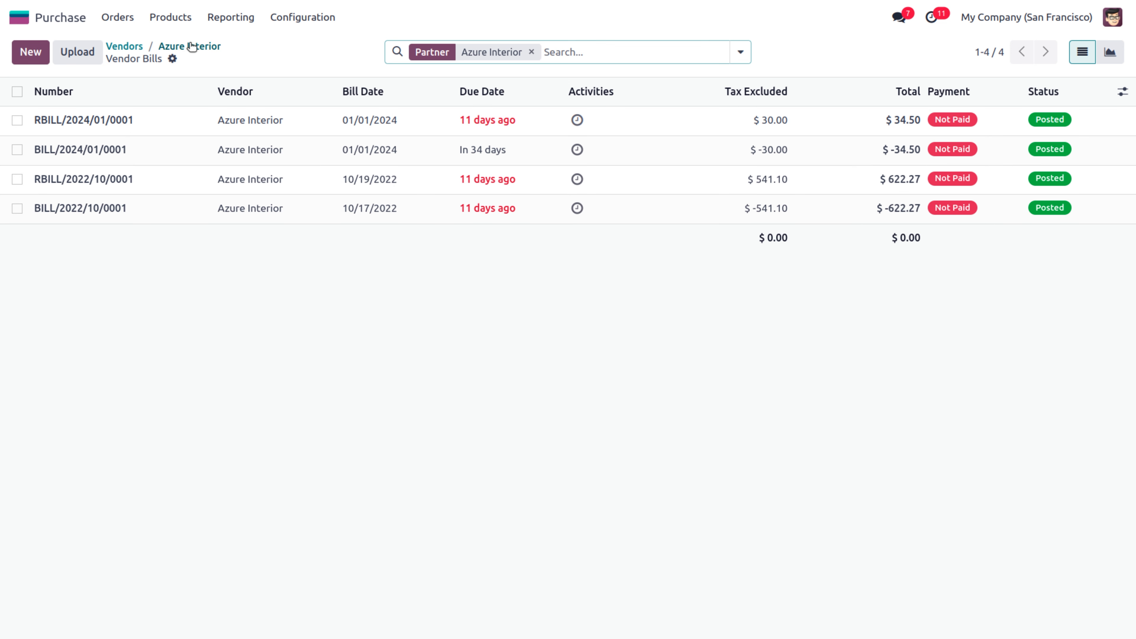
click(124, 47)
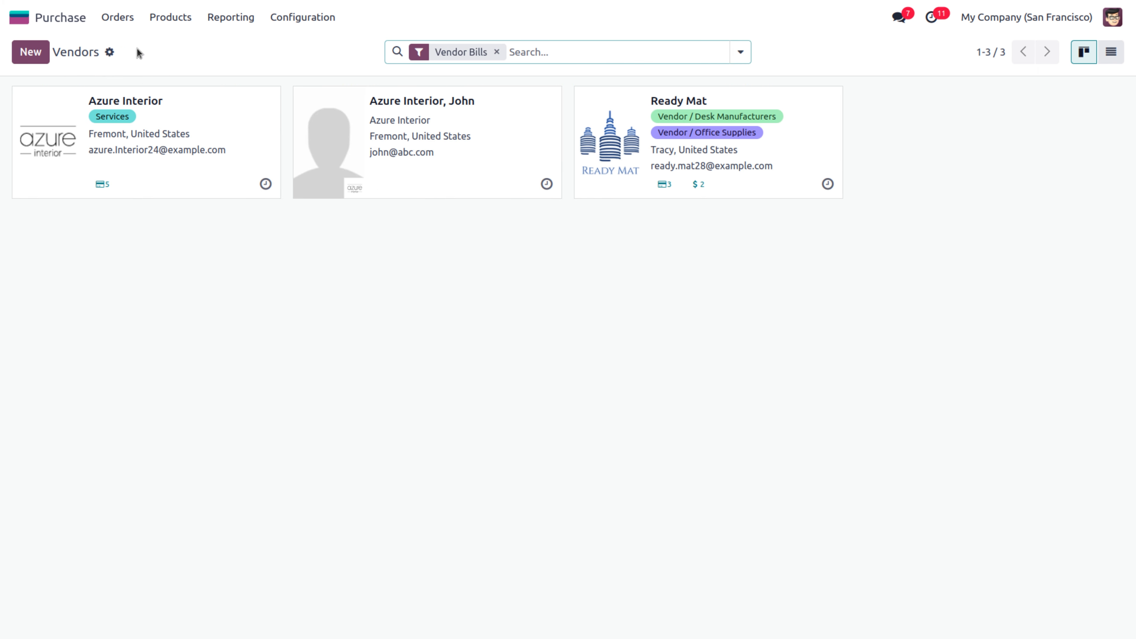
click(190, 103)
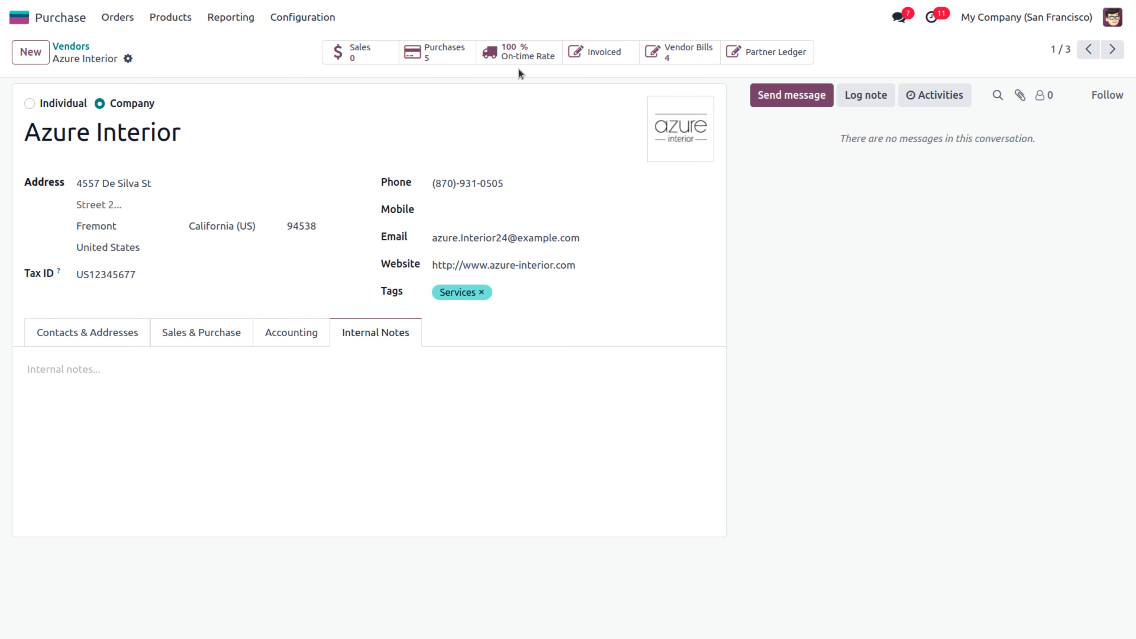
Filter Azure Interior's partner ledger to payable journal items, then return to the vendor
click(767, 56)
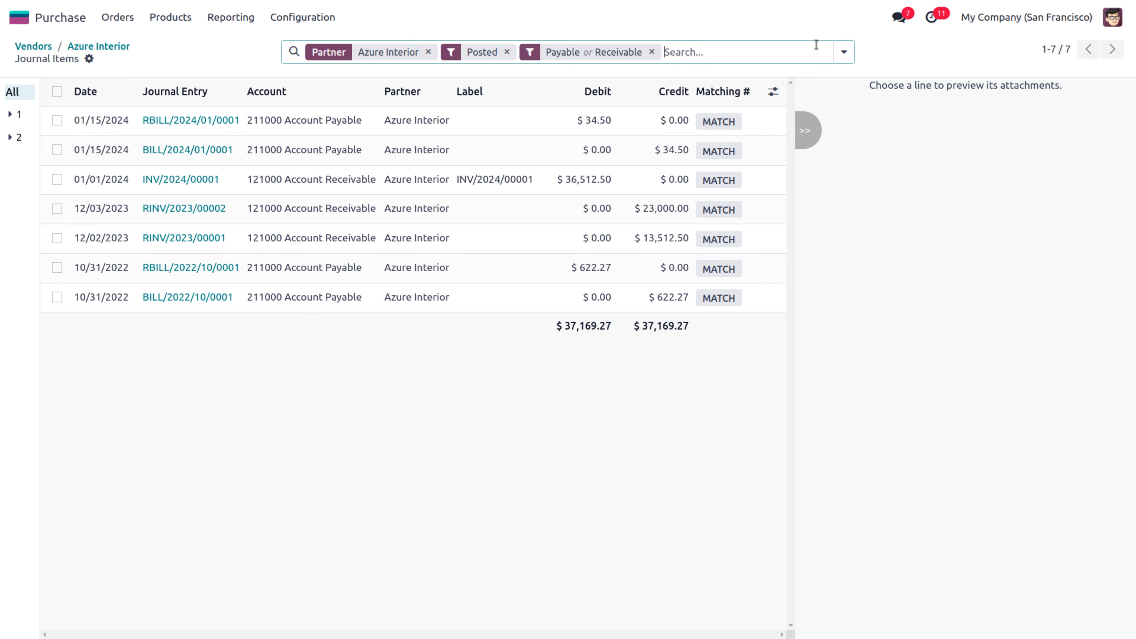
click(653, 53)
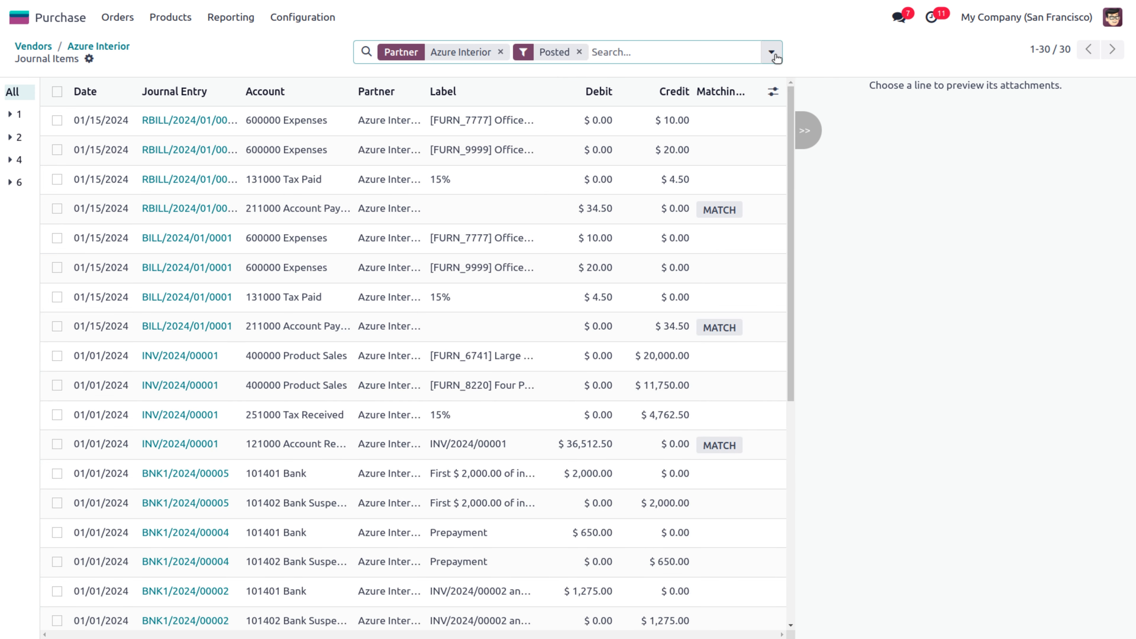
click(771, 53)
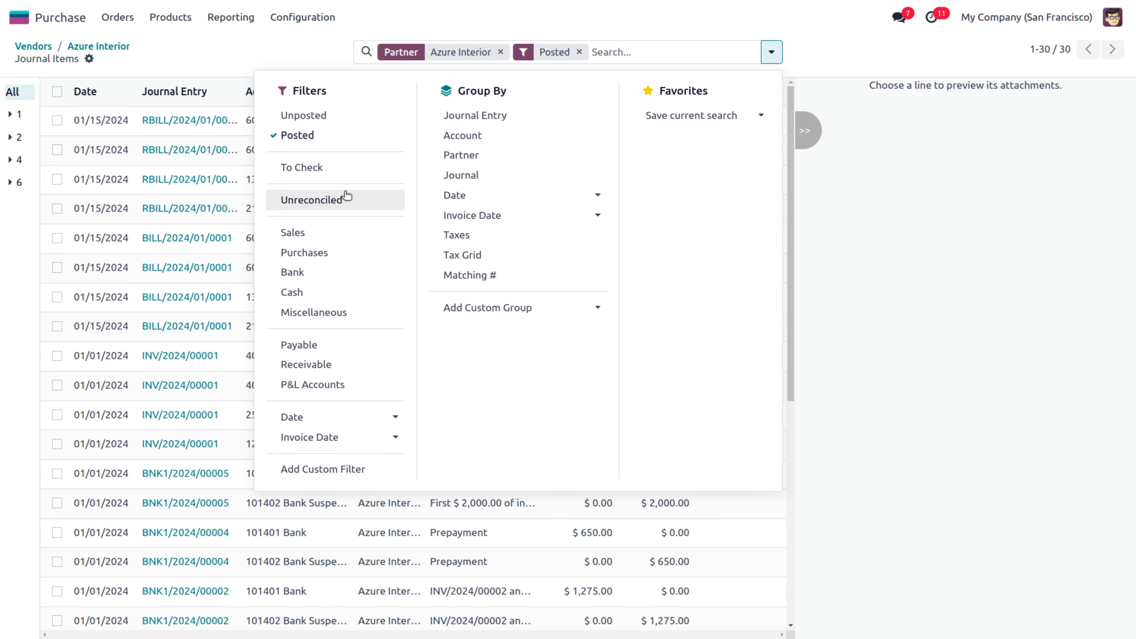
click(303, 348)
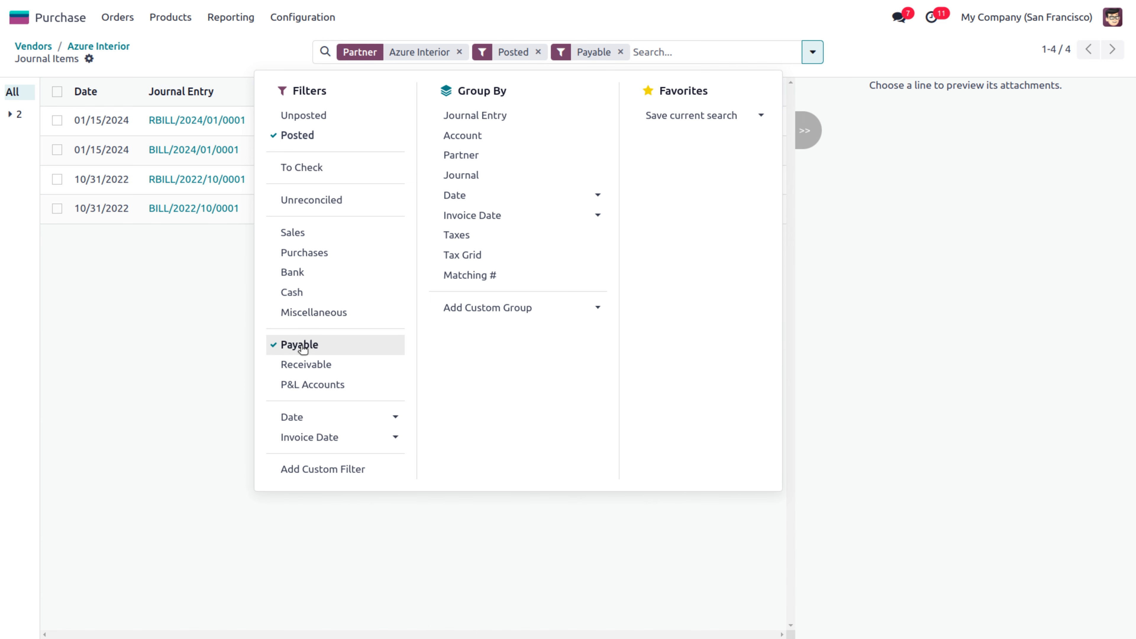
click(203, 331)
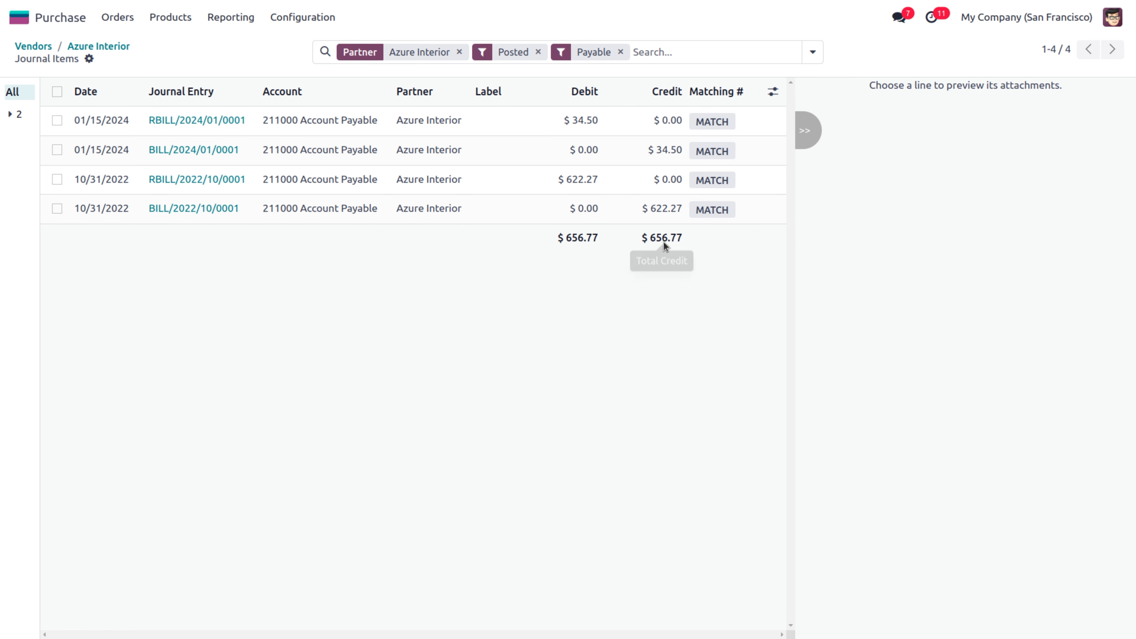
click(118, 46)
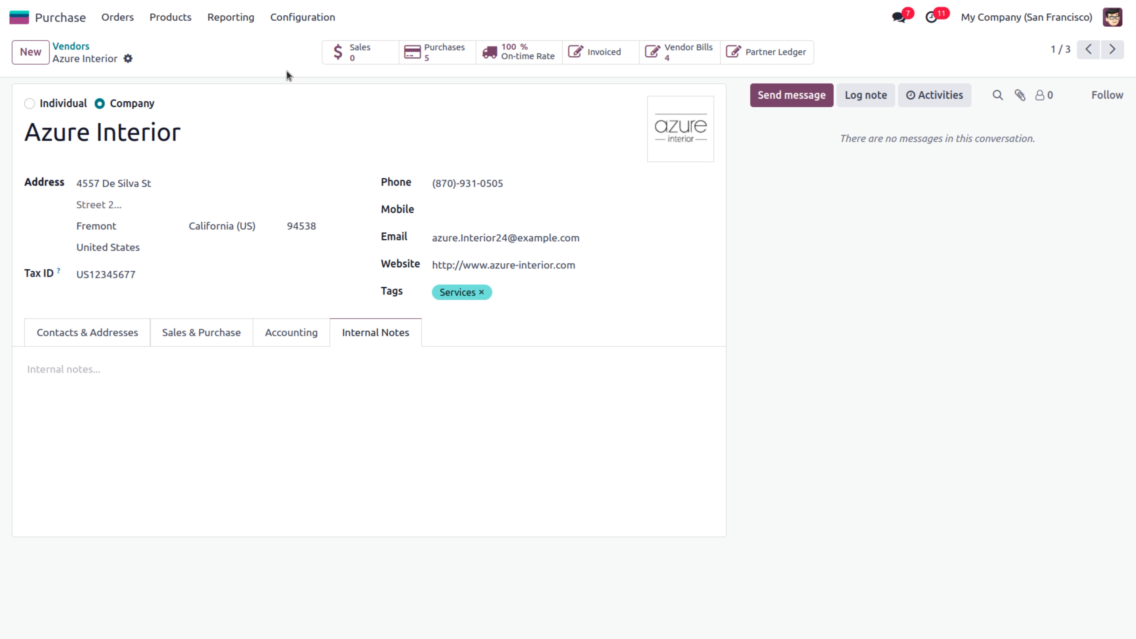
Open Acoustic Bloc Screens from the Products catalogue, keeping it a Storable Product
click(170, 20)
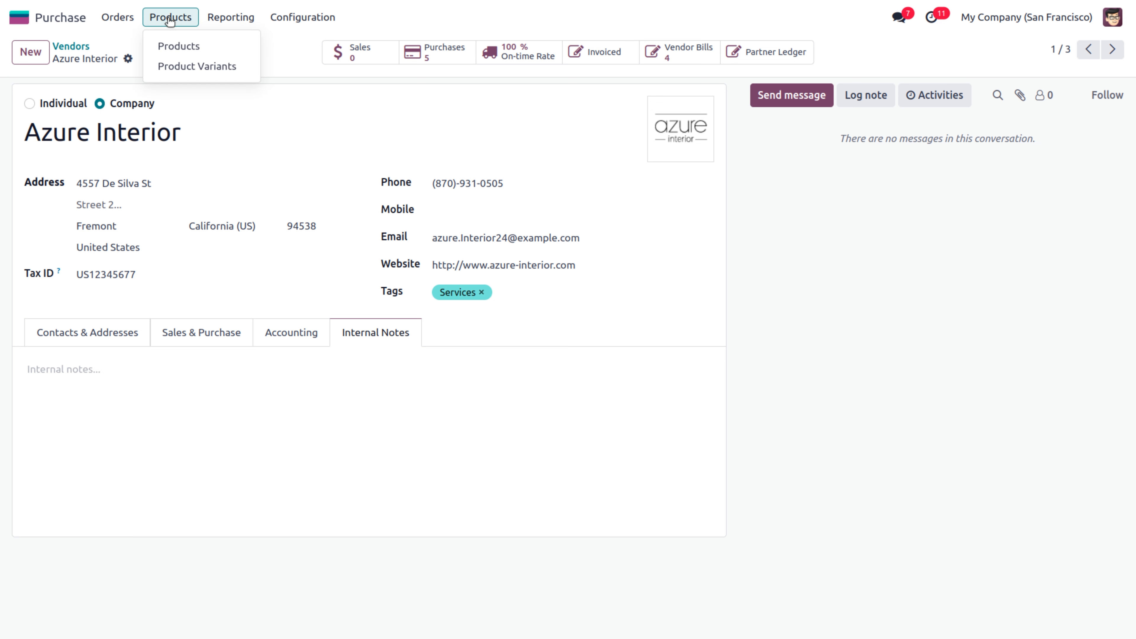
click(181, 47)
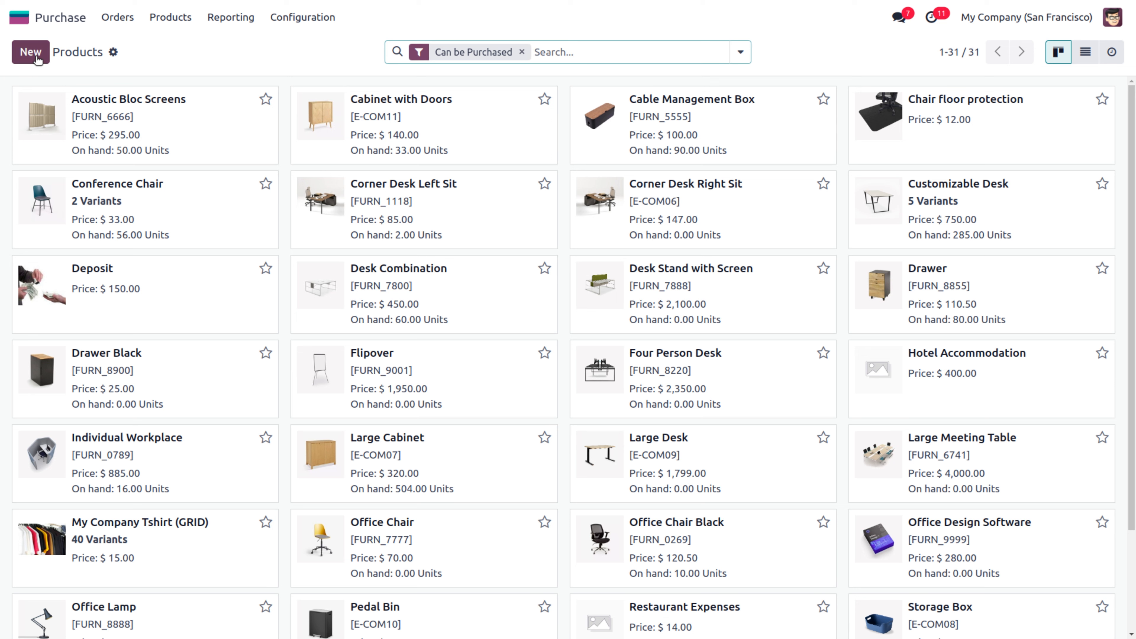
click(114, 53)
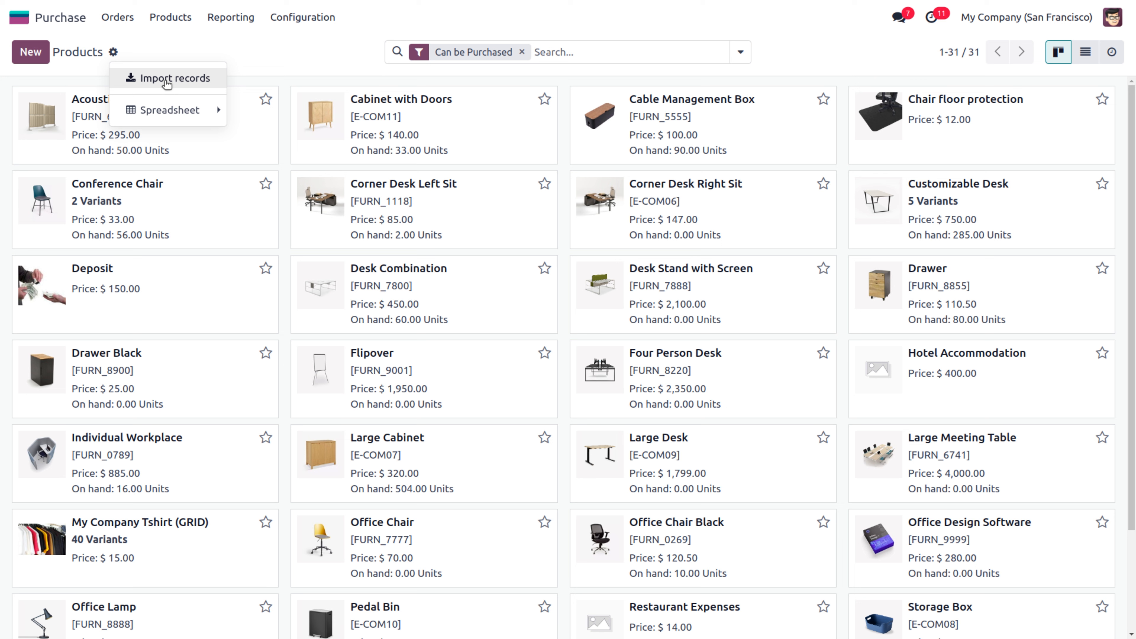
click(281, 68)
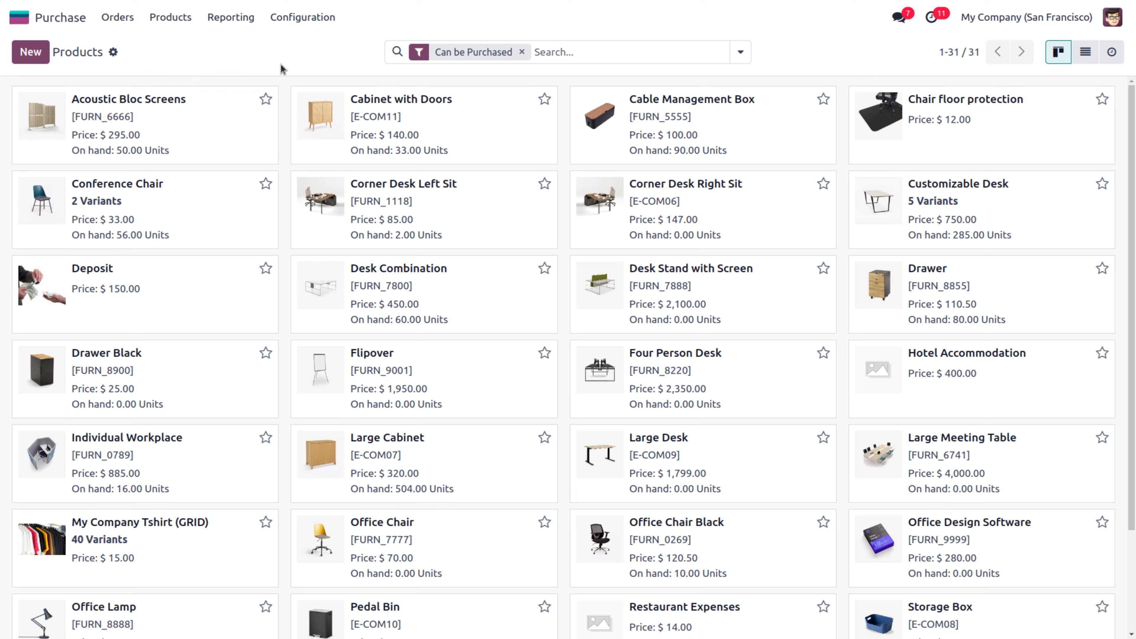
click(129, 101)
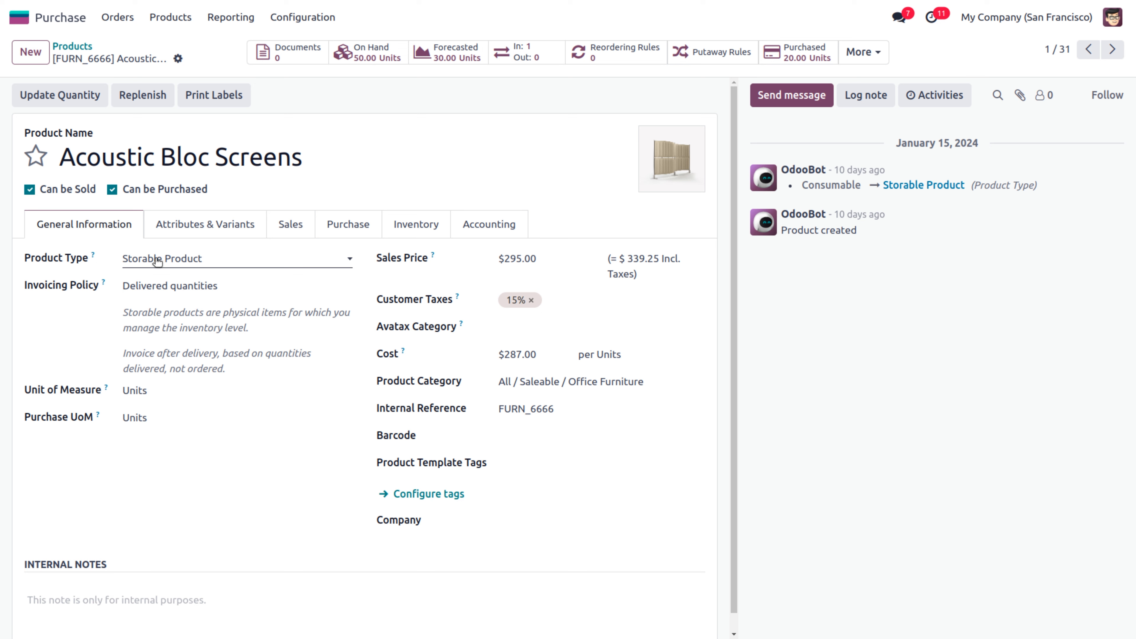
click(157, 262)
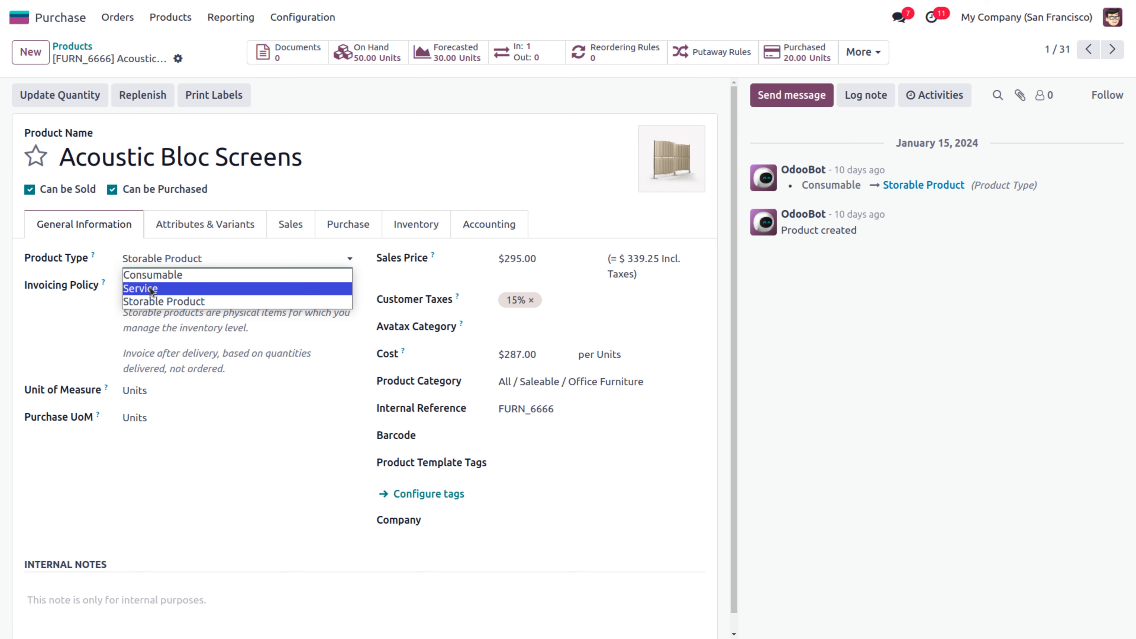
click(153, 302)
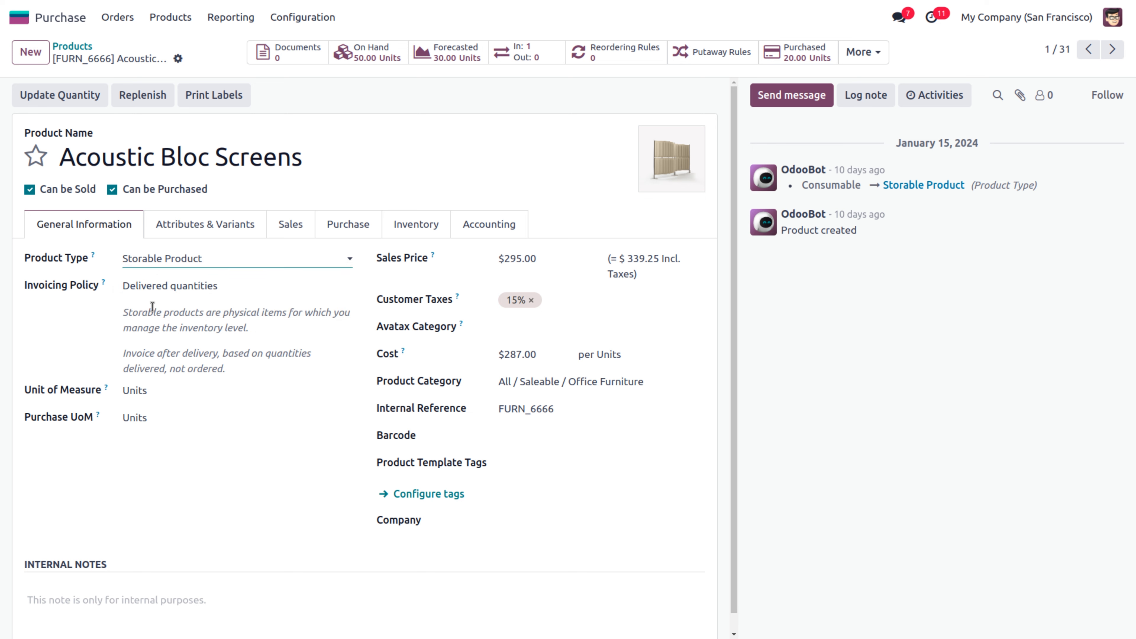
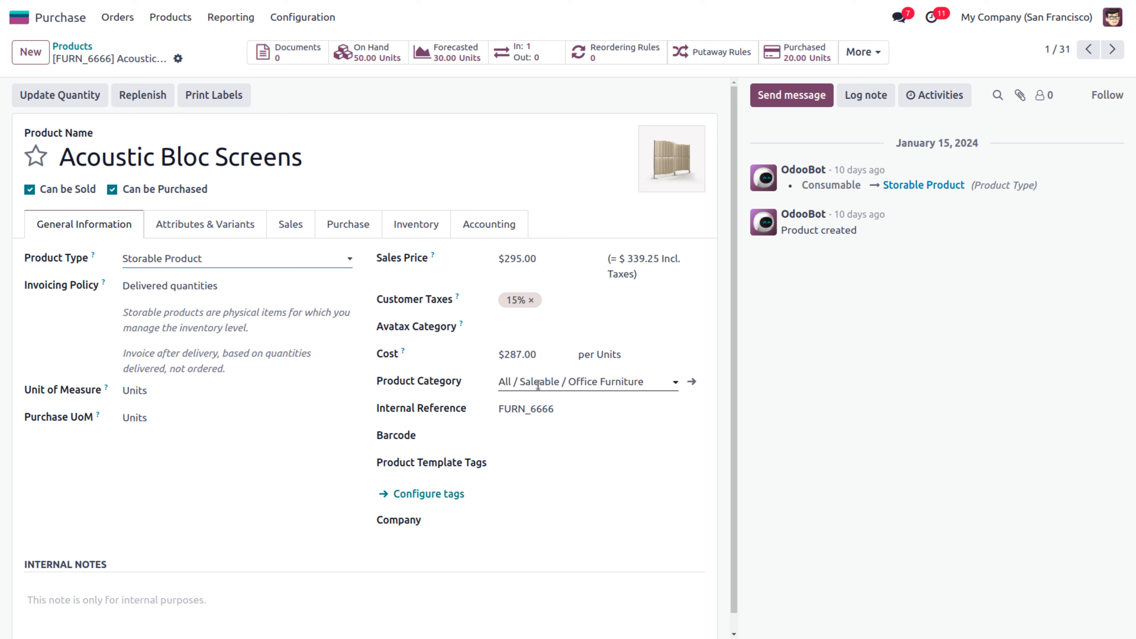
Highlight the All / Saleable / Office Furniture category and move past the internal reference field
click(573, 382)
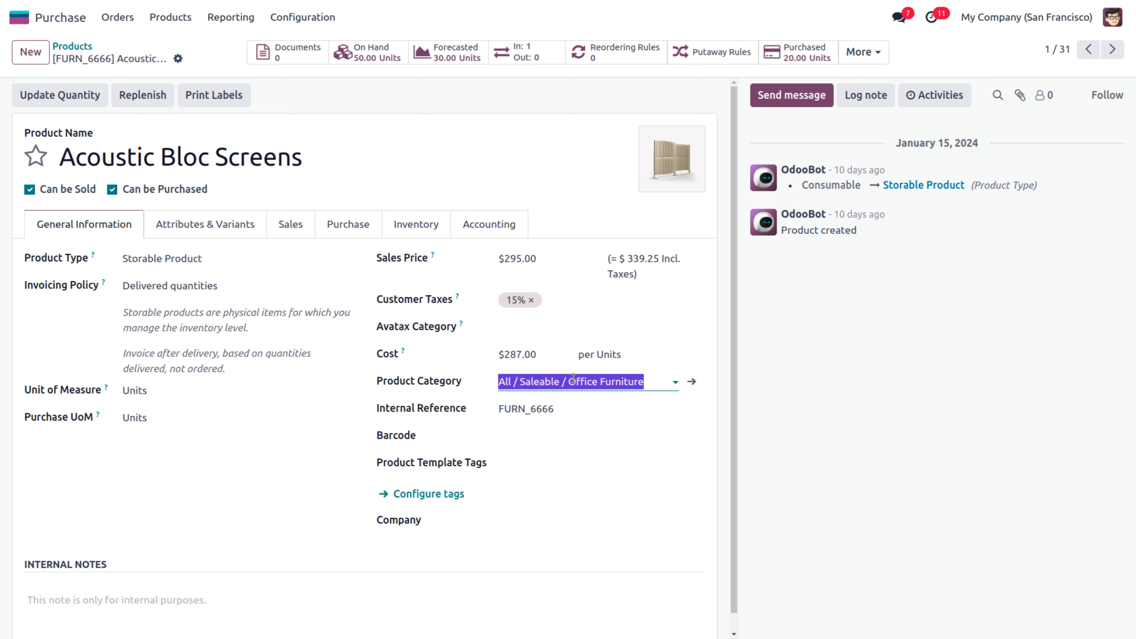
mouse_move(573, 382)
mouse_down()
mouse_move(639, 385)
mouse_move(595, 383)
mouse_up()
key(Tab)
click(486, 404)
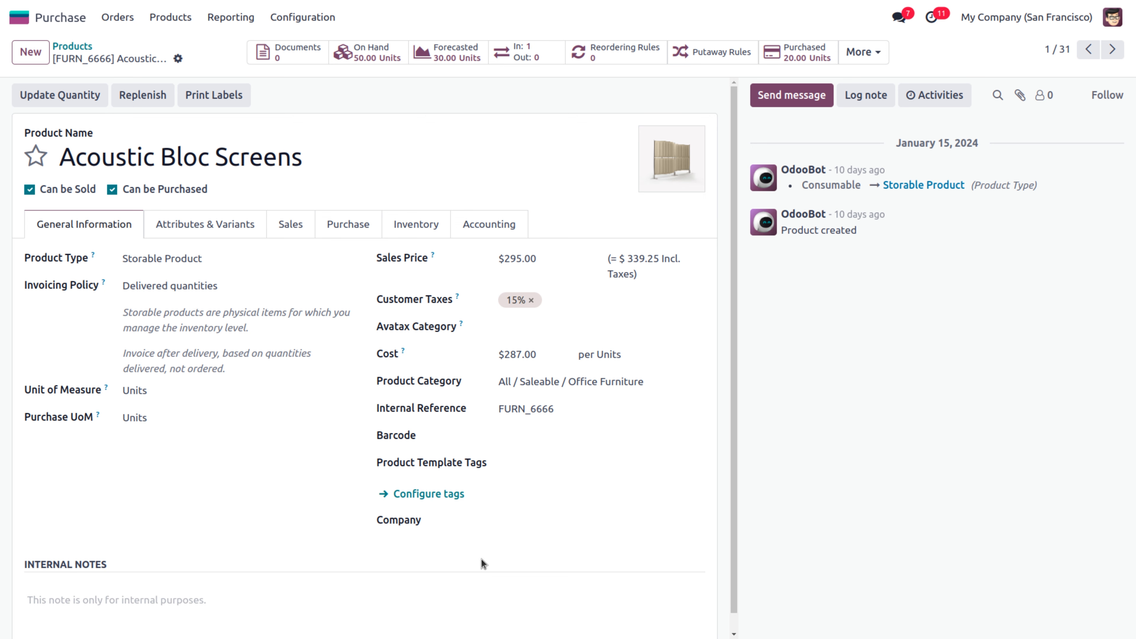
Check the Attributes & Variants and Sales tabs, then show vendors Wood Corner (287.00) and Ready Mat (286.80)
click(198, 223)
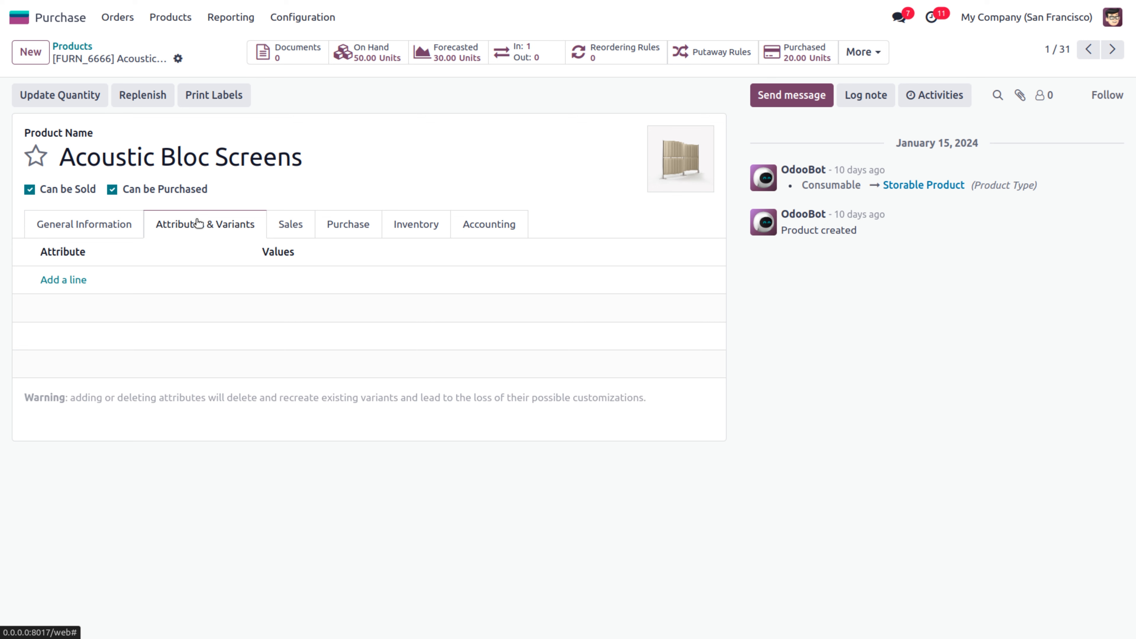
click(288, 227)
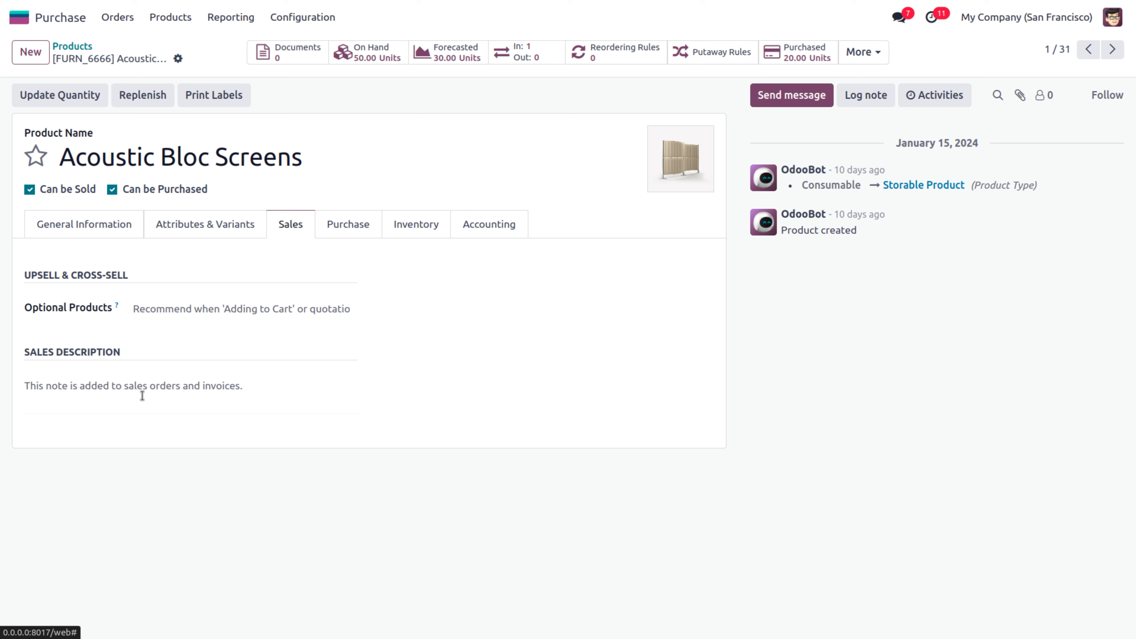
click(348, 228)
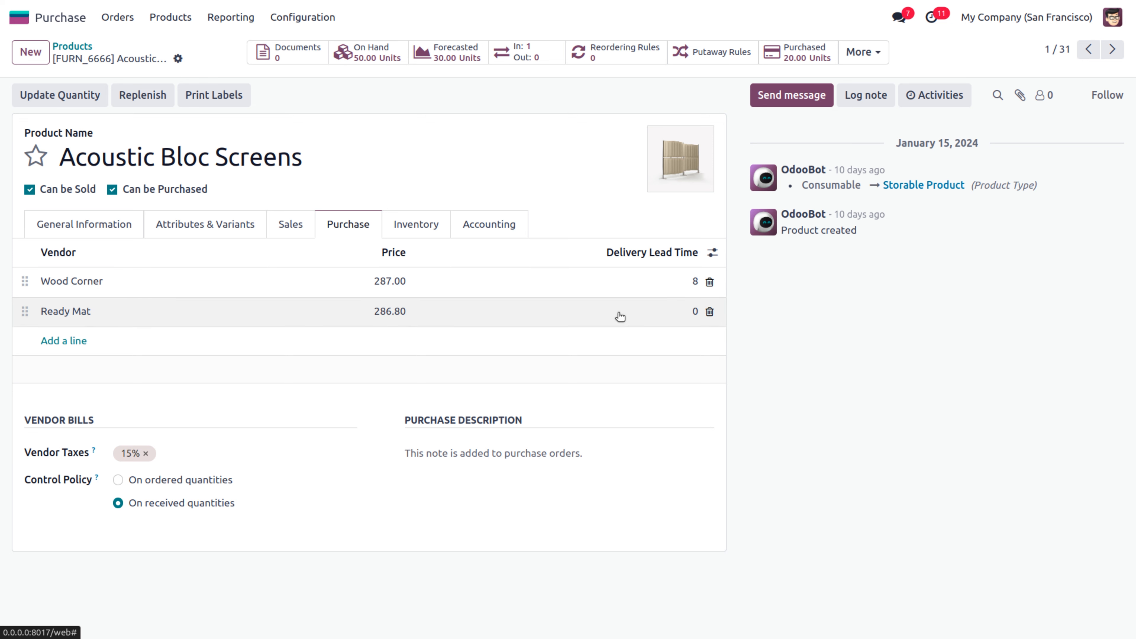
Change Ready Mat's delivery lead time to 2 and review the product's Inventory tab
click(694, 312)
text(2)
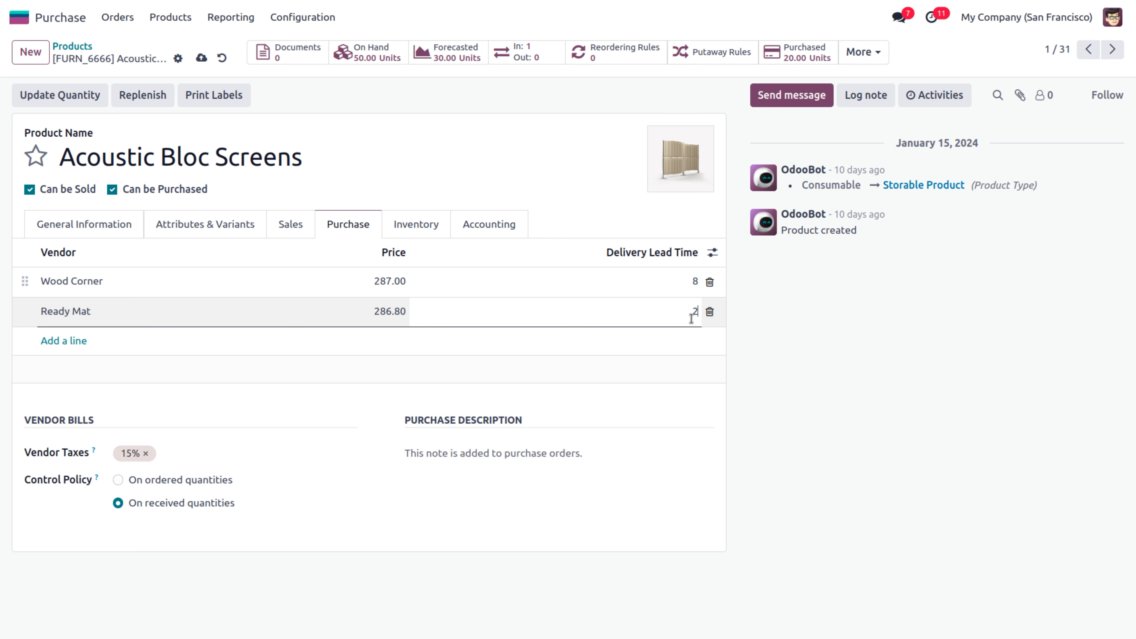
click(745, 392)
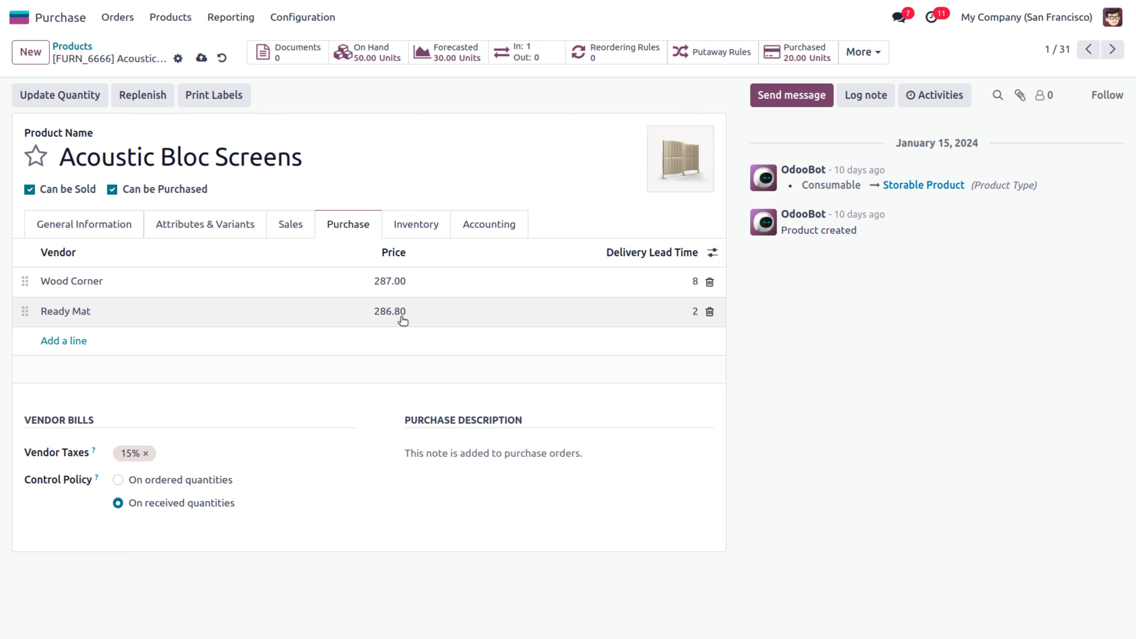
click(416, 225)
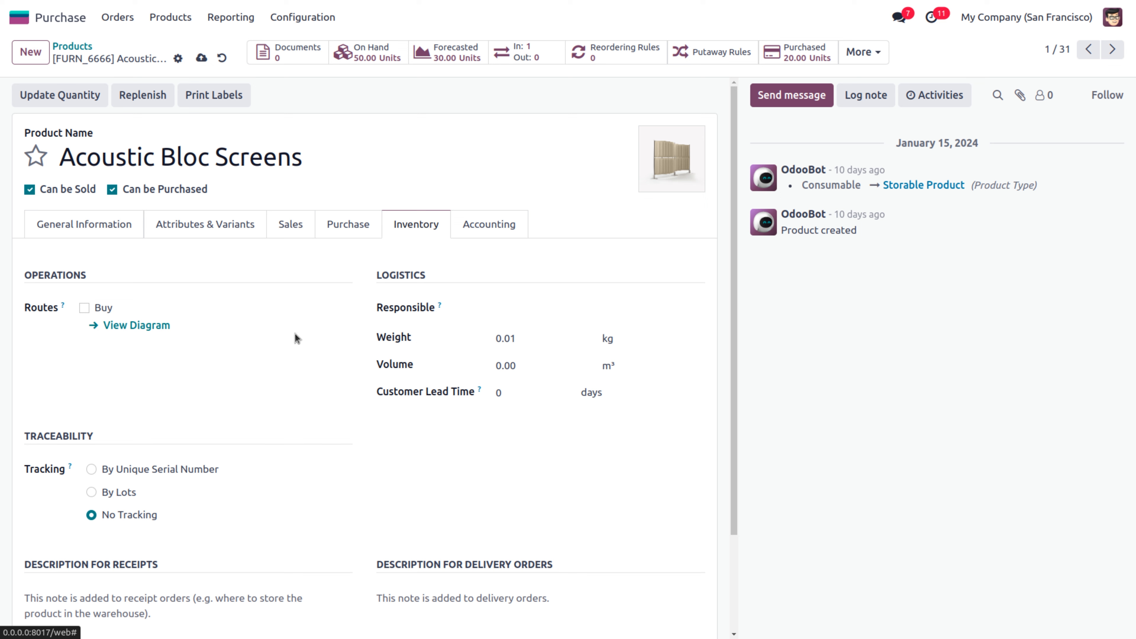
Browse the empty Expense, Income and Price Difference account lists, then go back to General Information
click(491, 224)
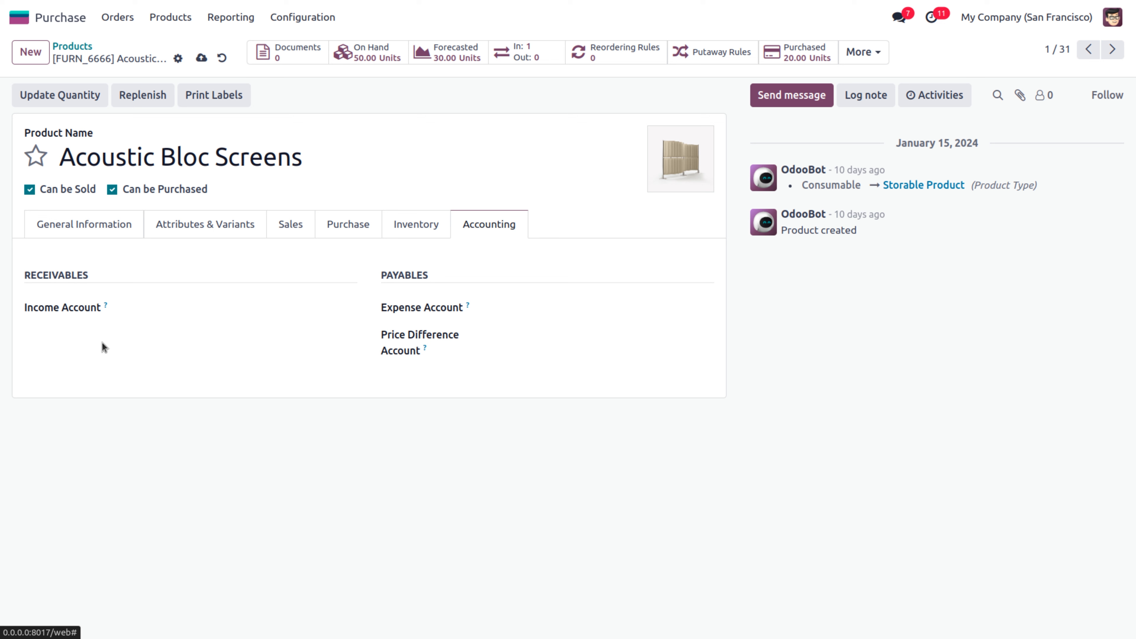
click(578, 310)
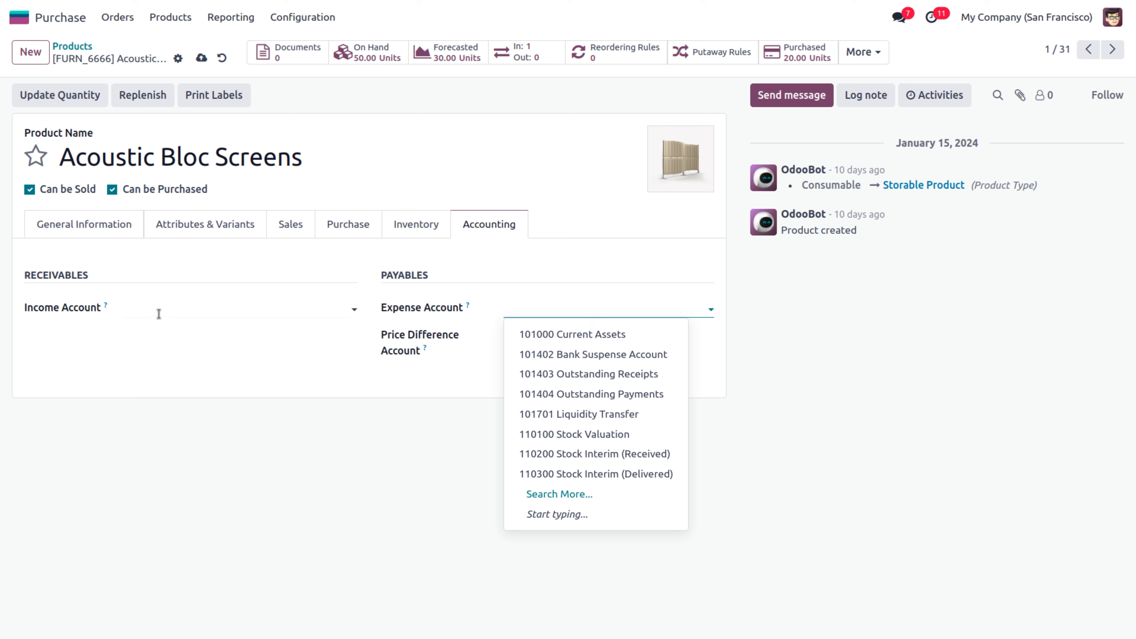
click(169, 314)
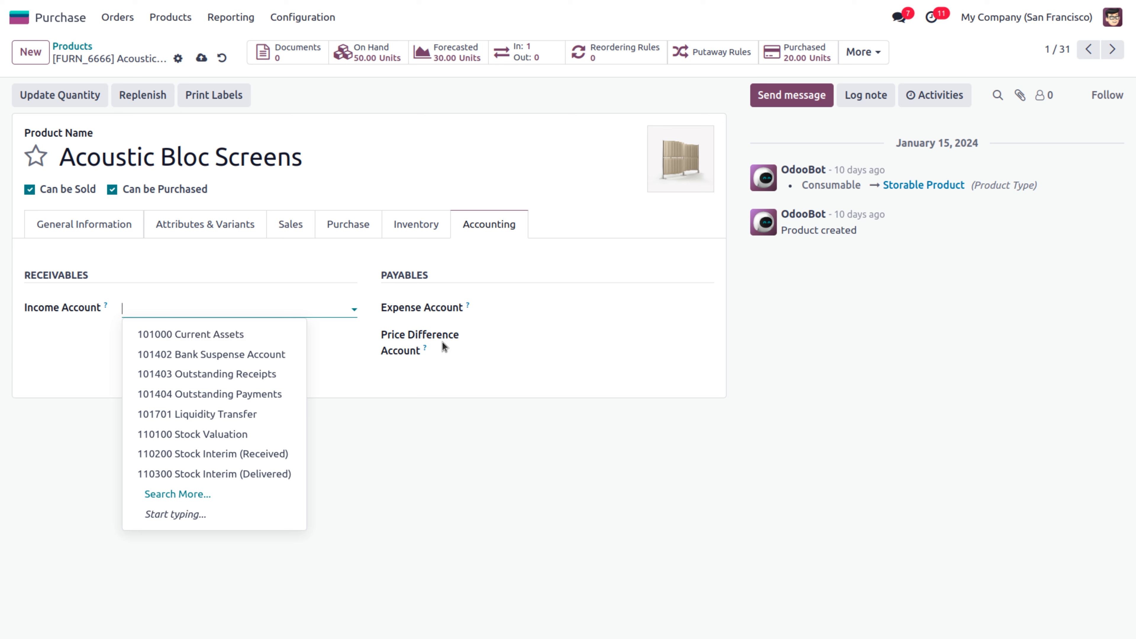
click(507, 333)
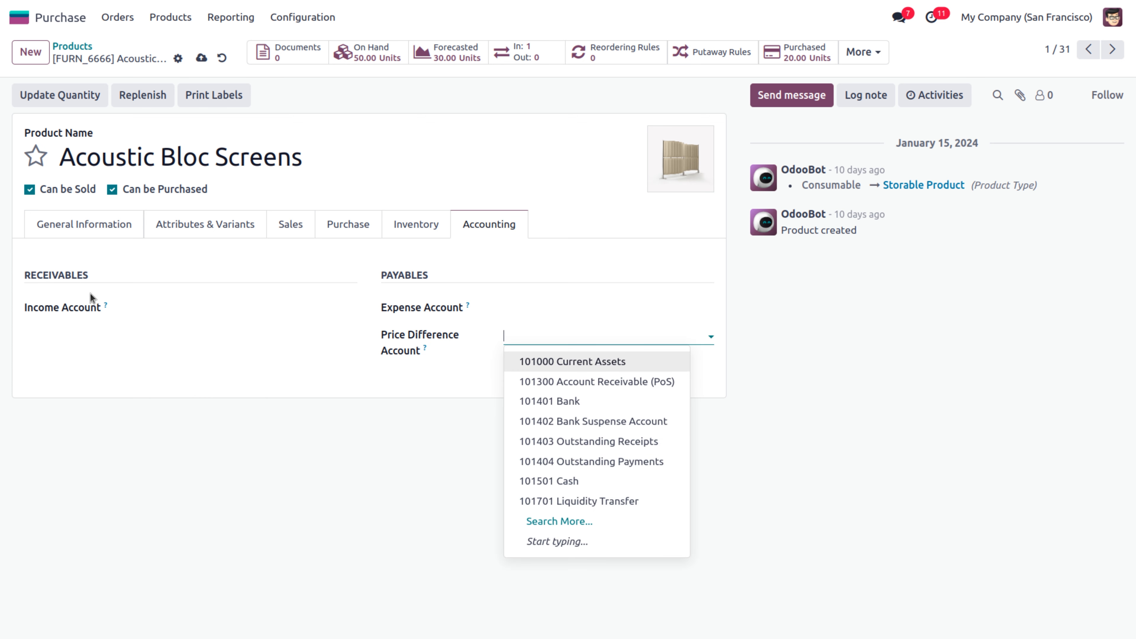
click(383, 274)
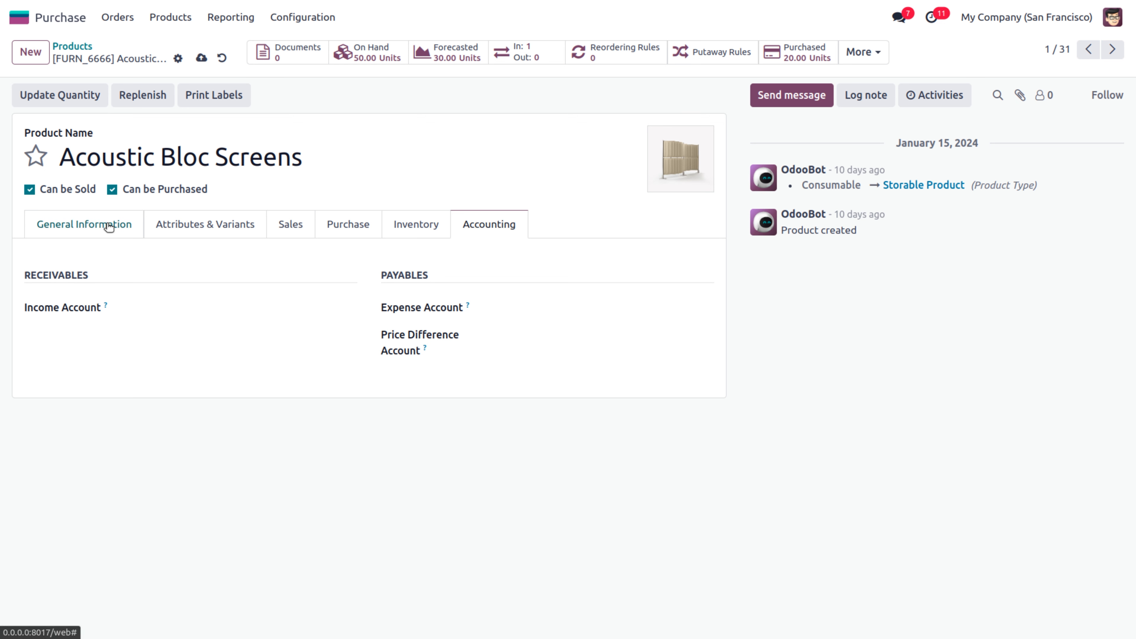
click(113, 236)
mouse_move(642, 381)
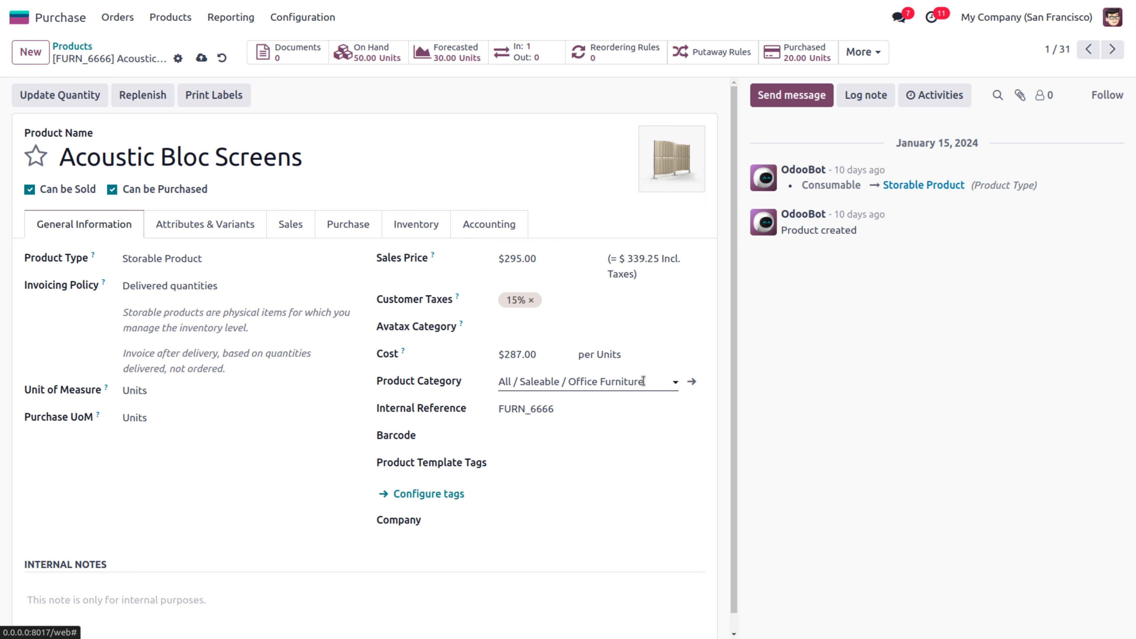
click(691, 382)
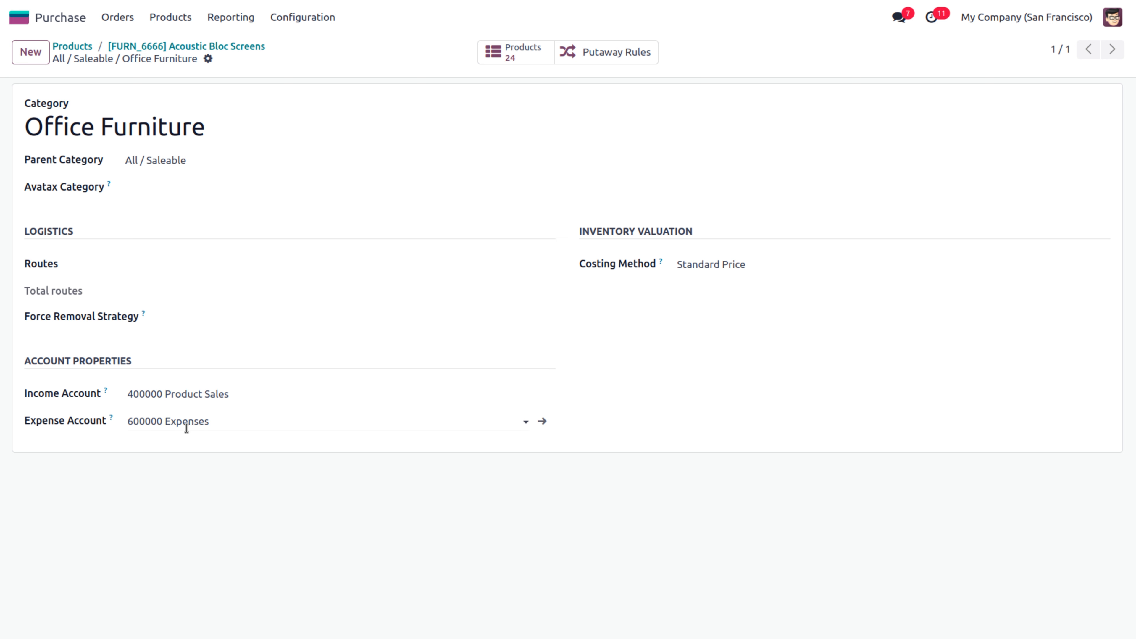
click(164, 48)
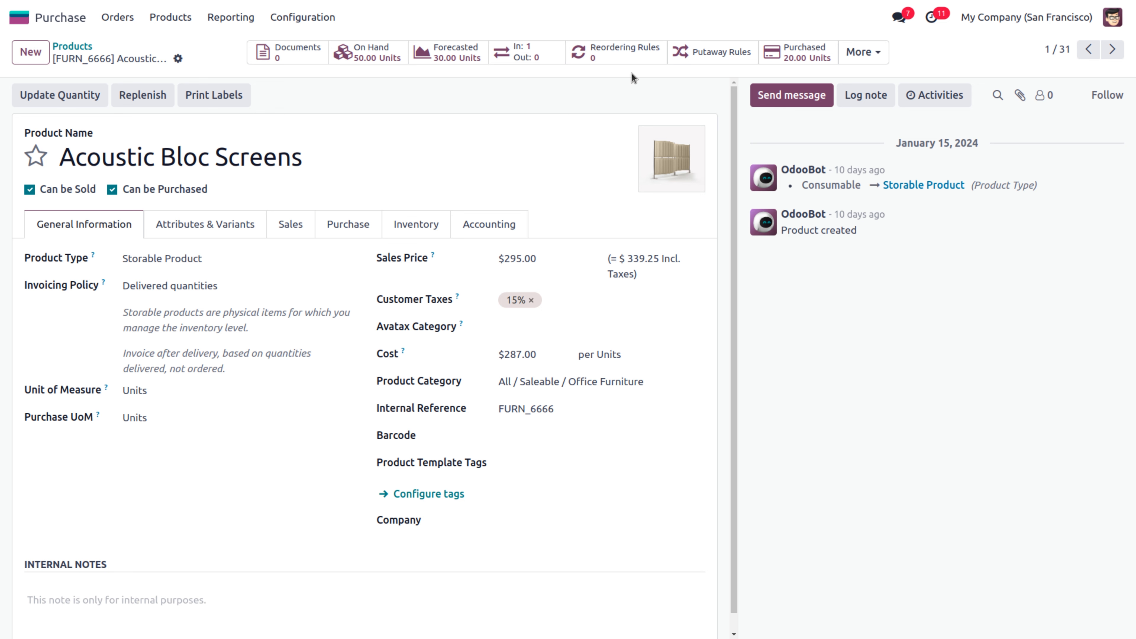
Create a putaway rule storing Acoustic Bloc Screens arriving in WH/Stock on WH/Stock/Shelf 1
click(706, 56)
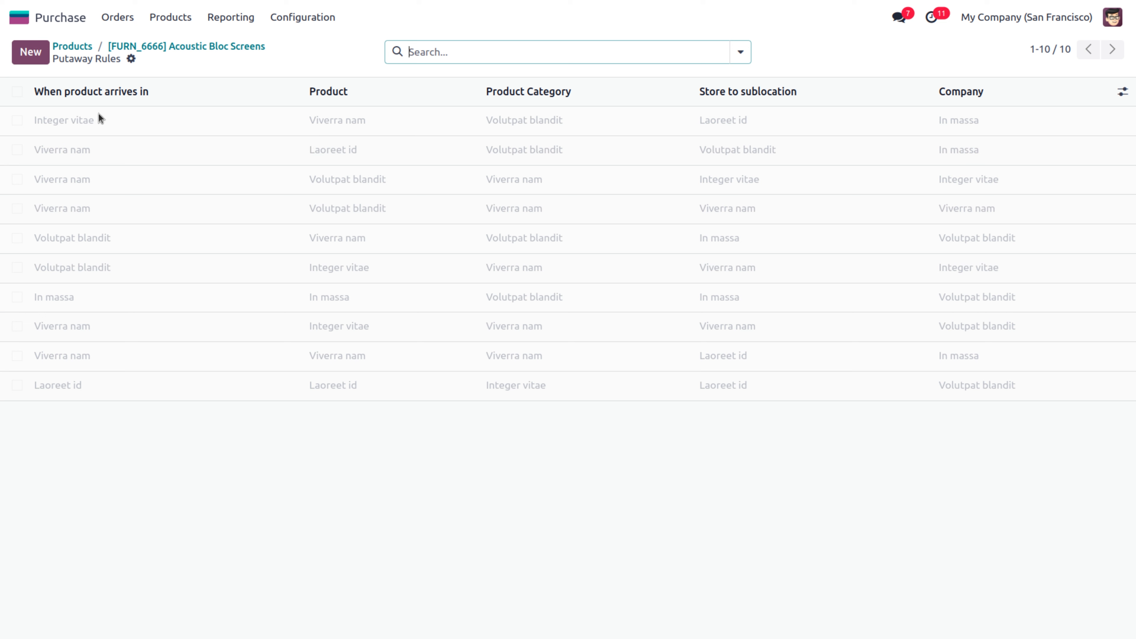
key(alt+c)
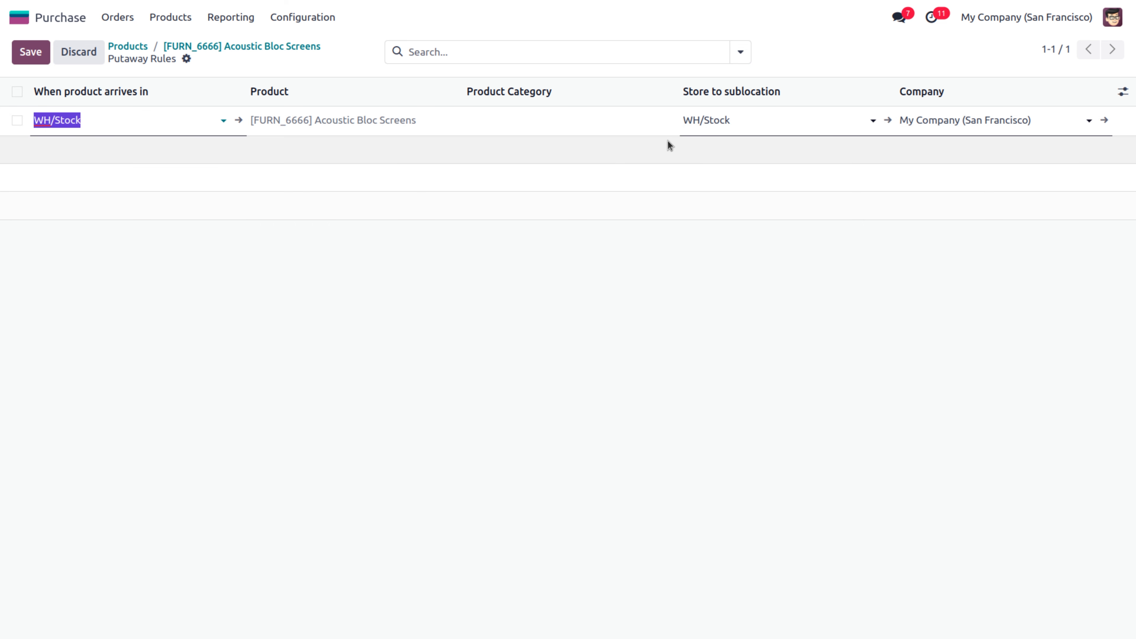
click(730, 120)
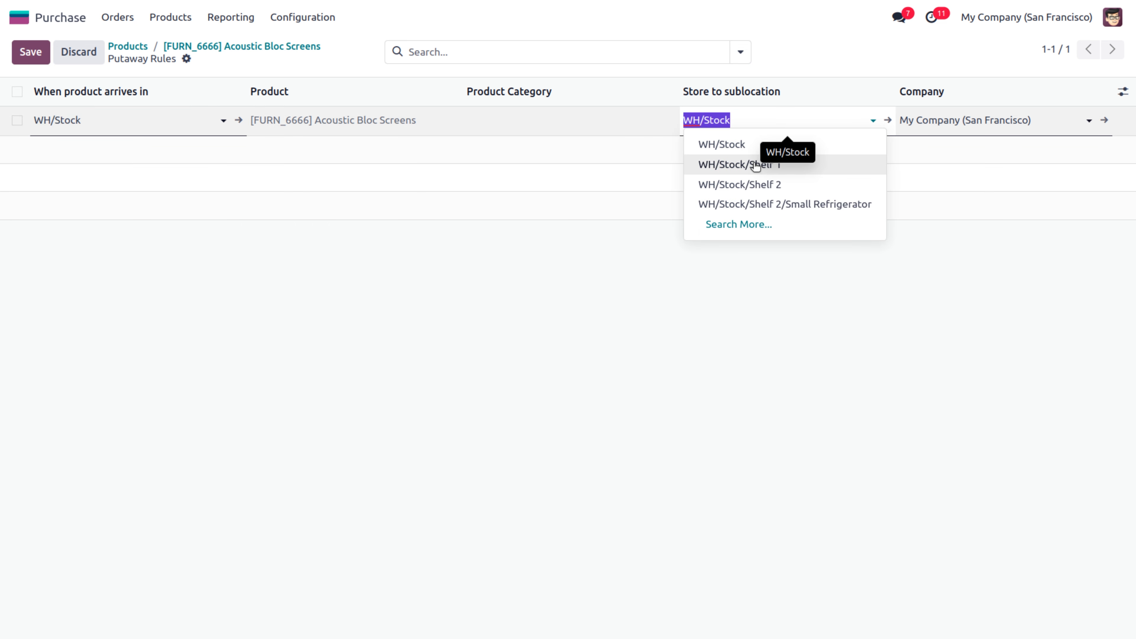
click(755, 165)
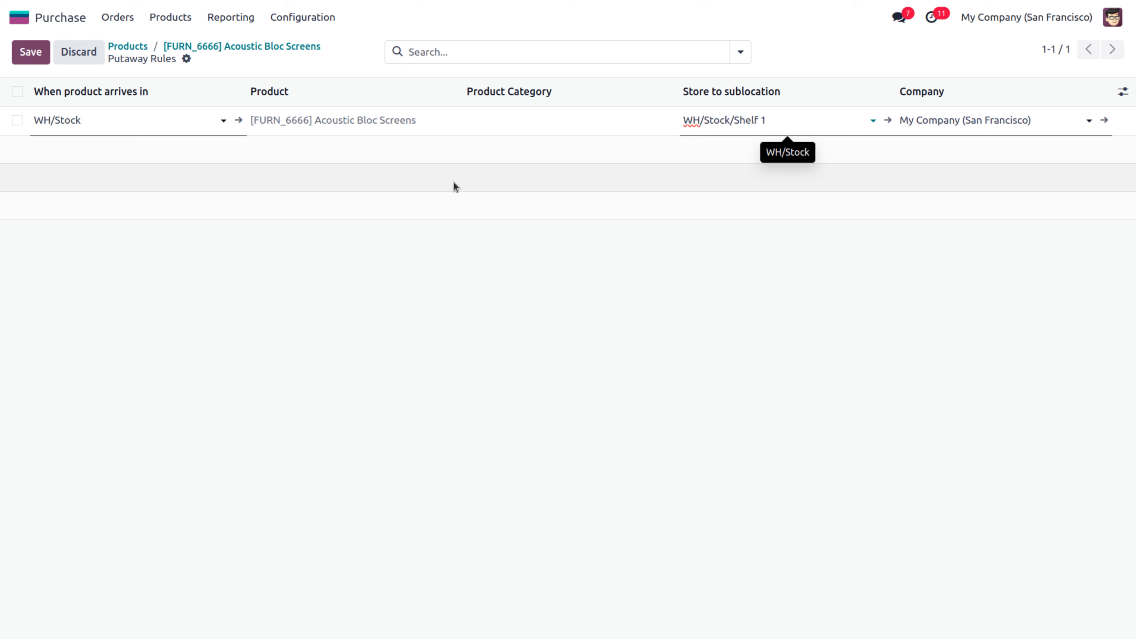
click(31, 61)
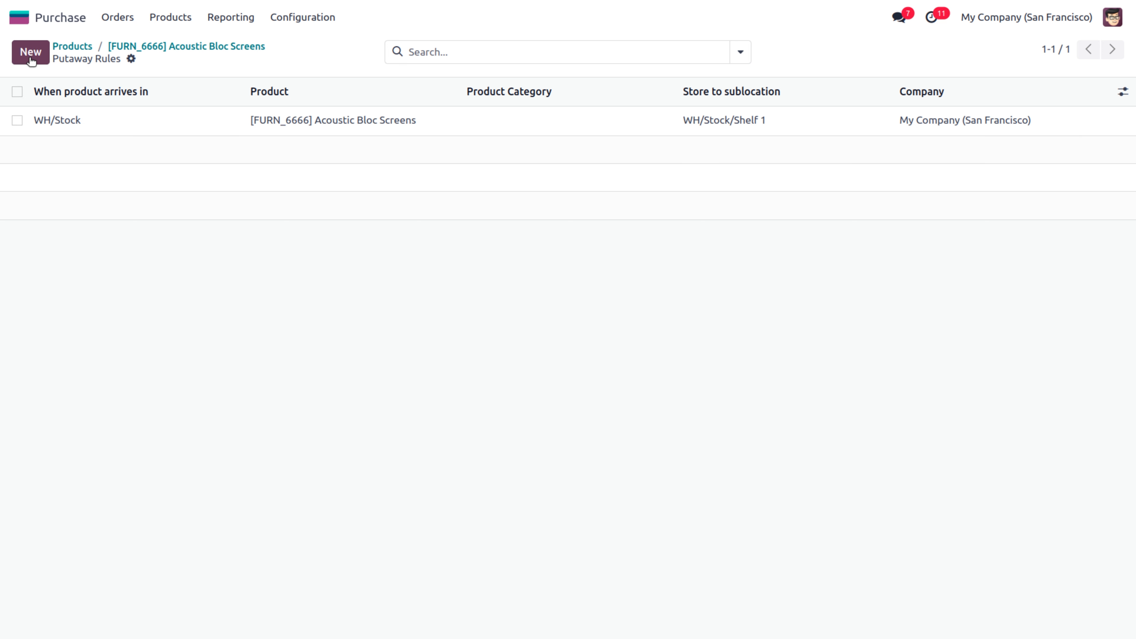
Back on the product, glance at the extra statistics, then open Cabinet with Doors from Products
click(186, 47)
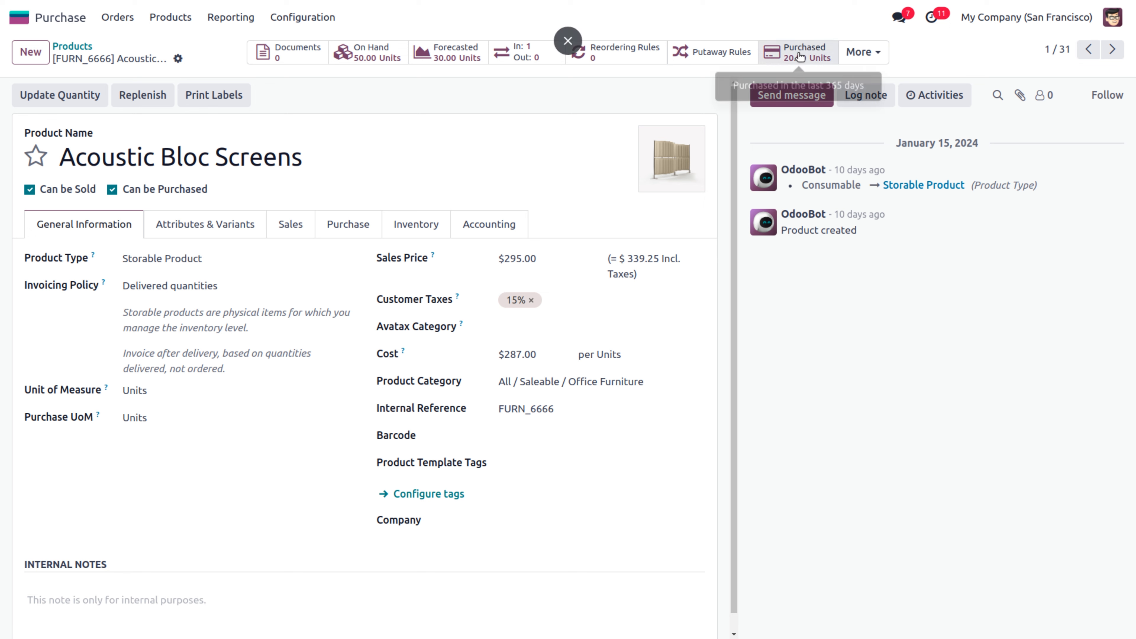
click(871, 51)
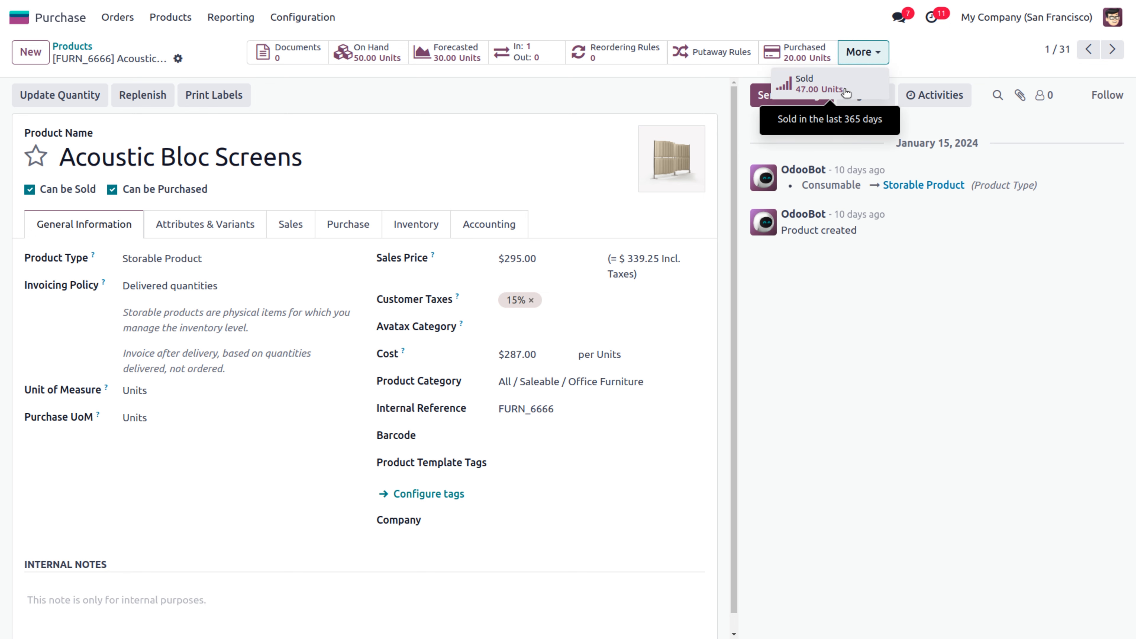
click(452, 157)
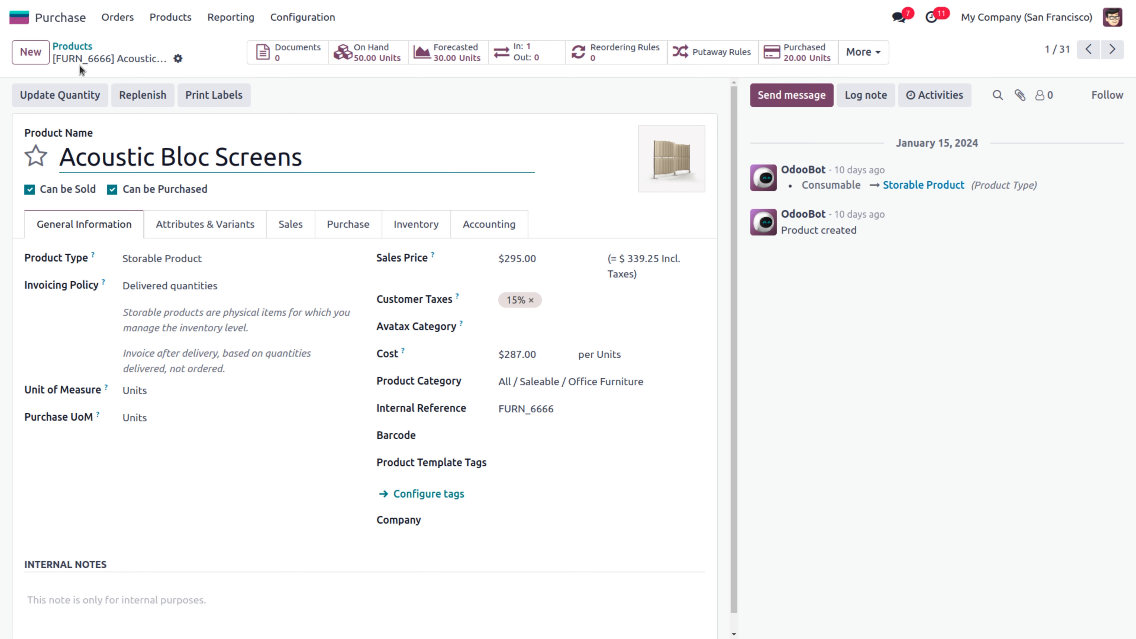
click(75, 46)
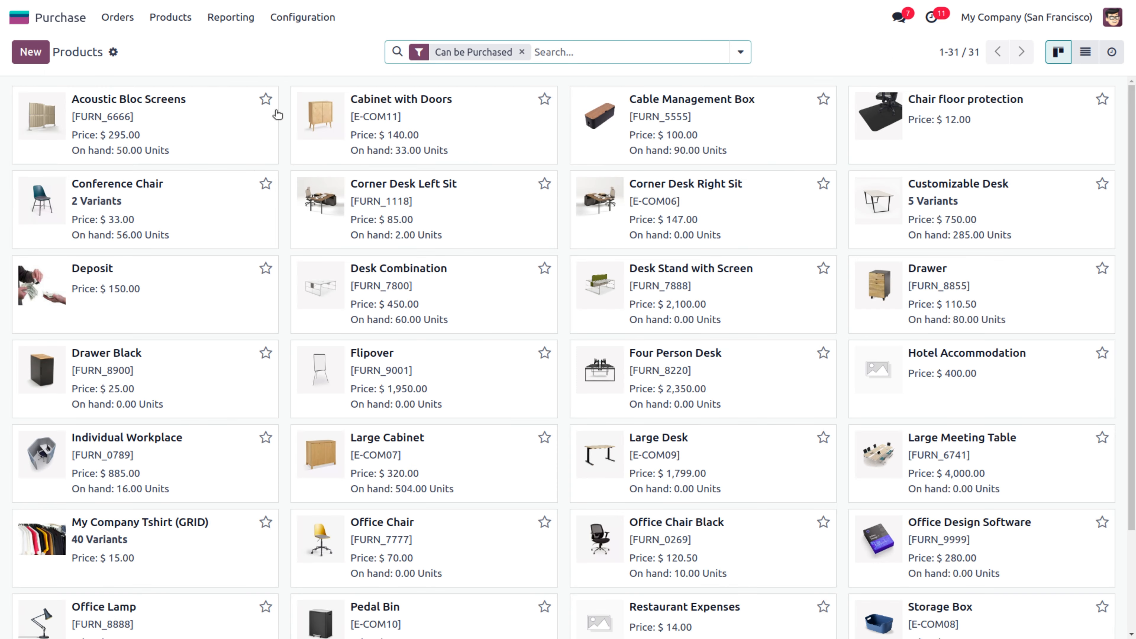
click(410, 102)
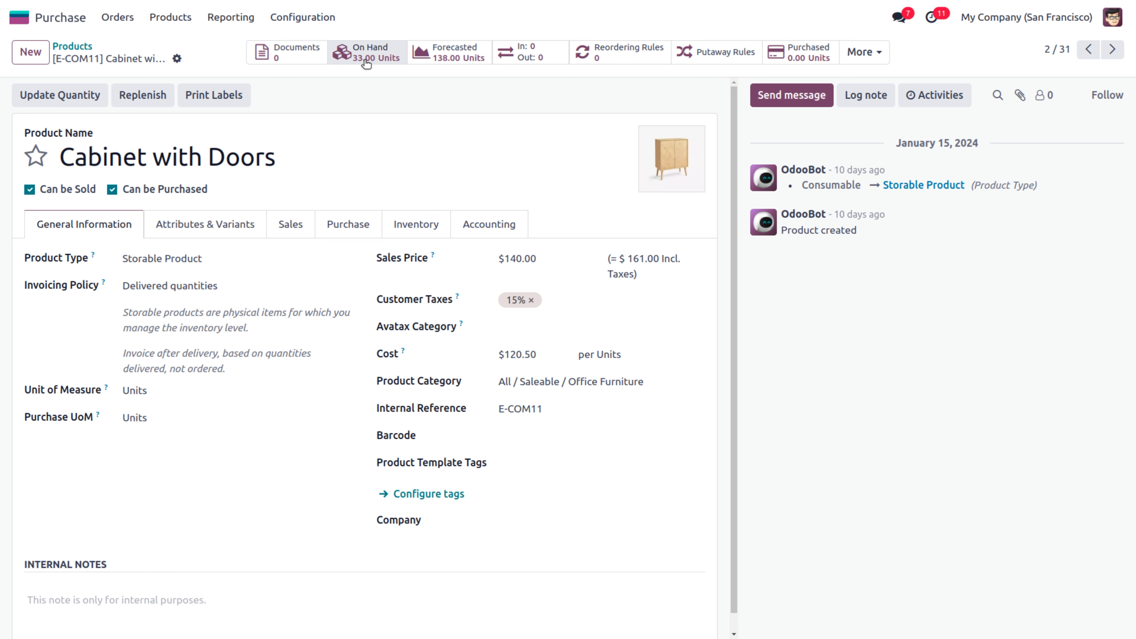
Add a putaway rule storing Cabinet with Doors arriving in WH/Stock on WH/Stock/Shelf 2
click(709, 52)
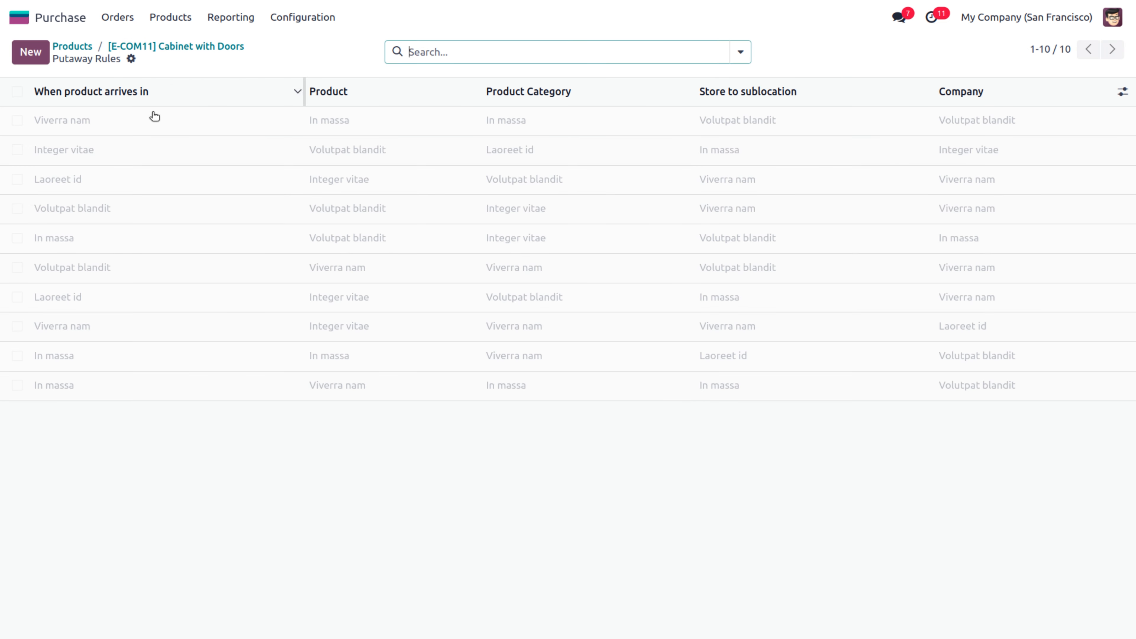
click(45, 61)
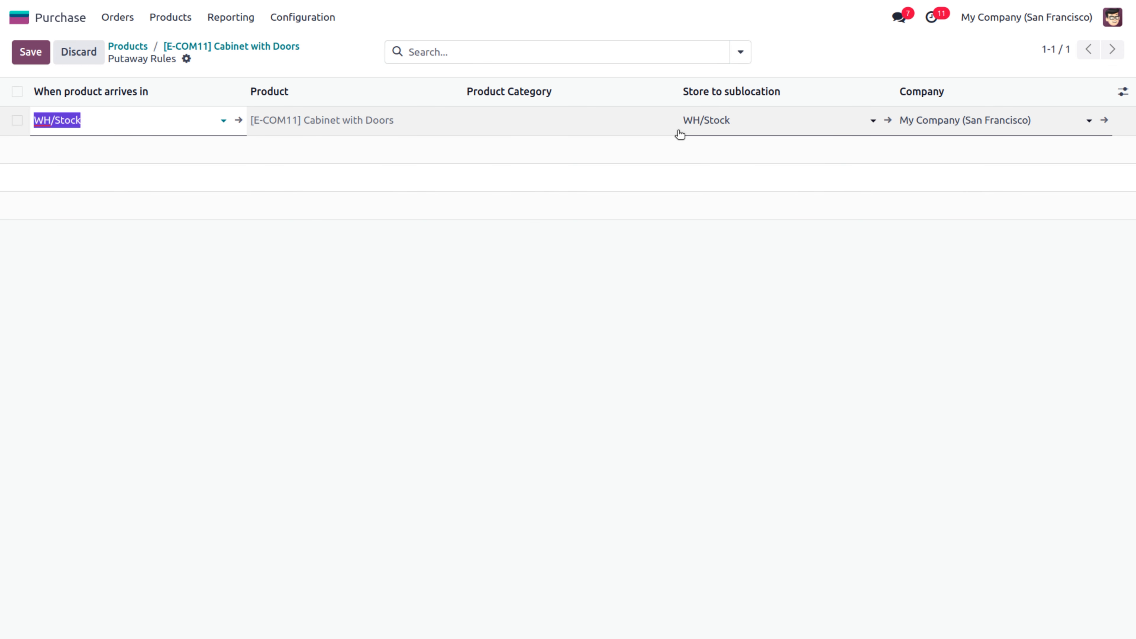
click(745, 123)
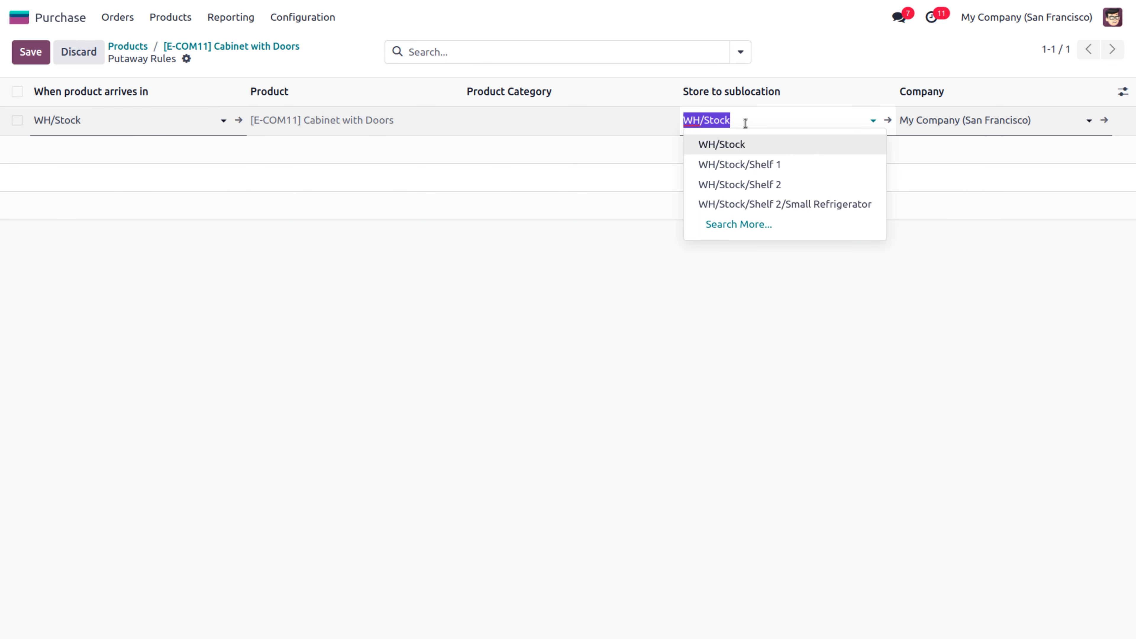
click(751, 184)
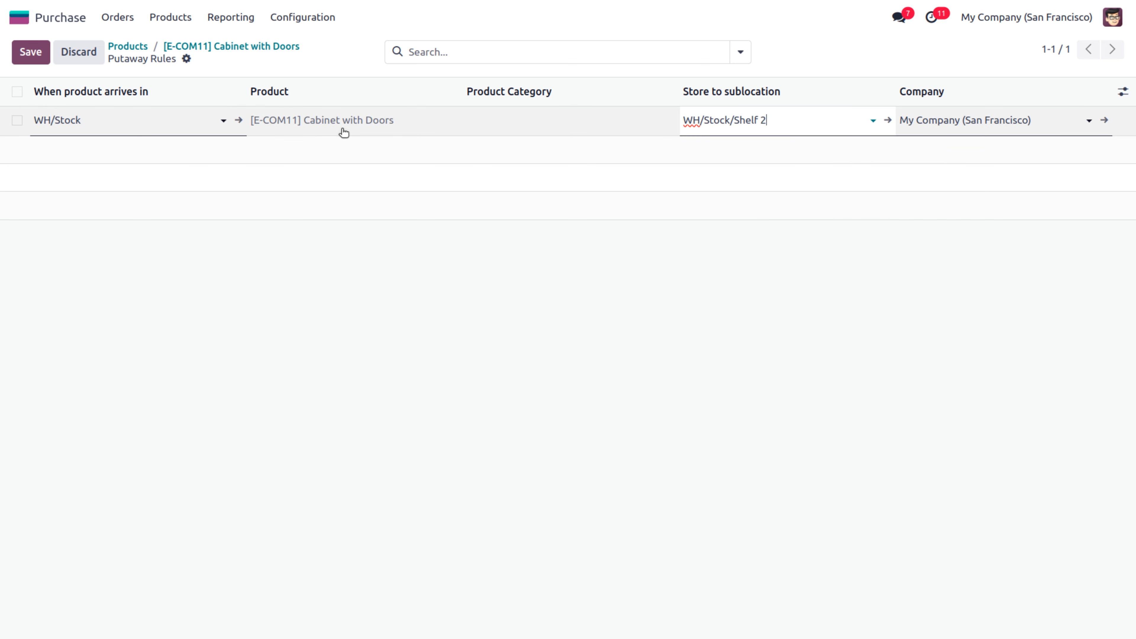
click(608, 214)
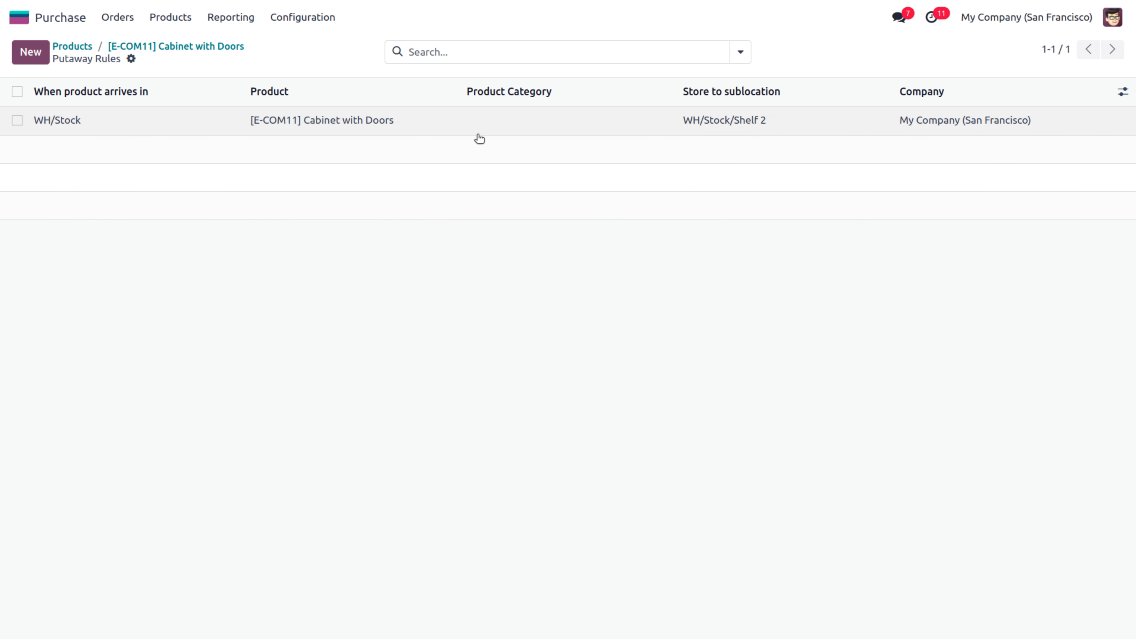
Start a new RFQ for vendor Azure Interior with 2 Acoustic Bloc Screens
click(123, 18)
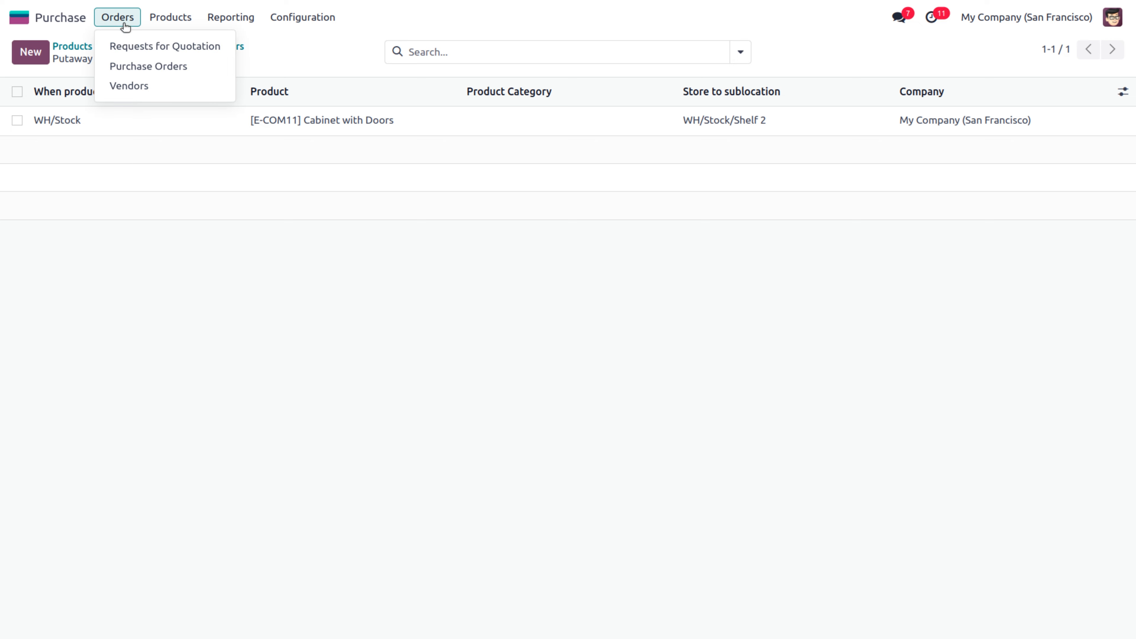
click(130, 46)
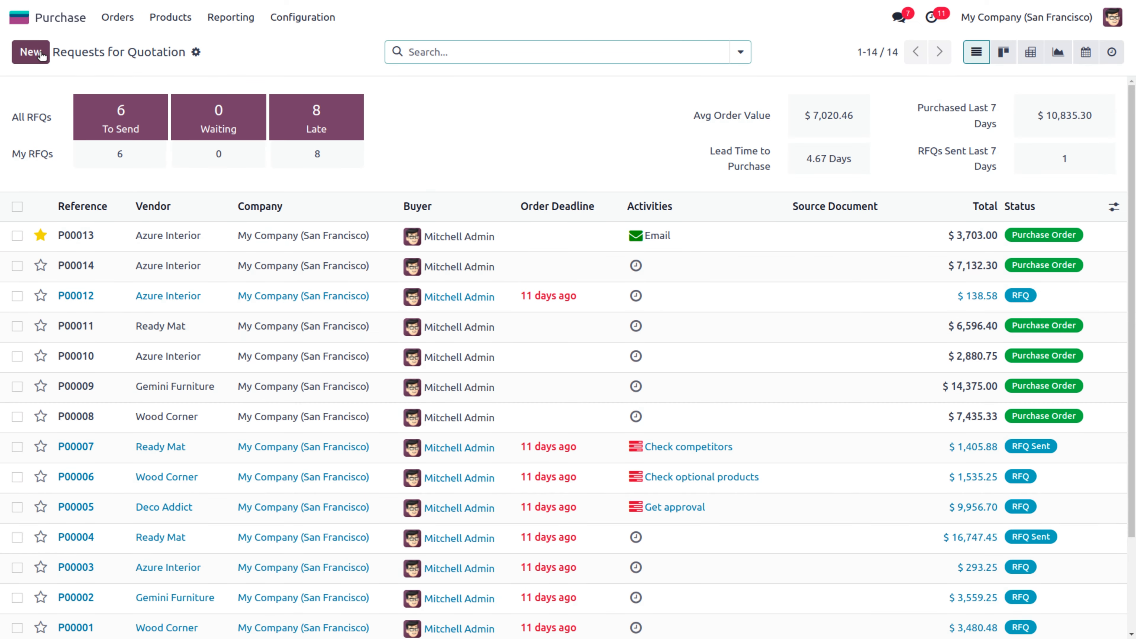
click(41, 54)
click(159, 188)
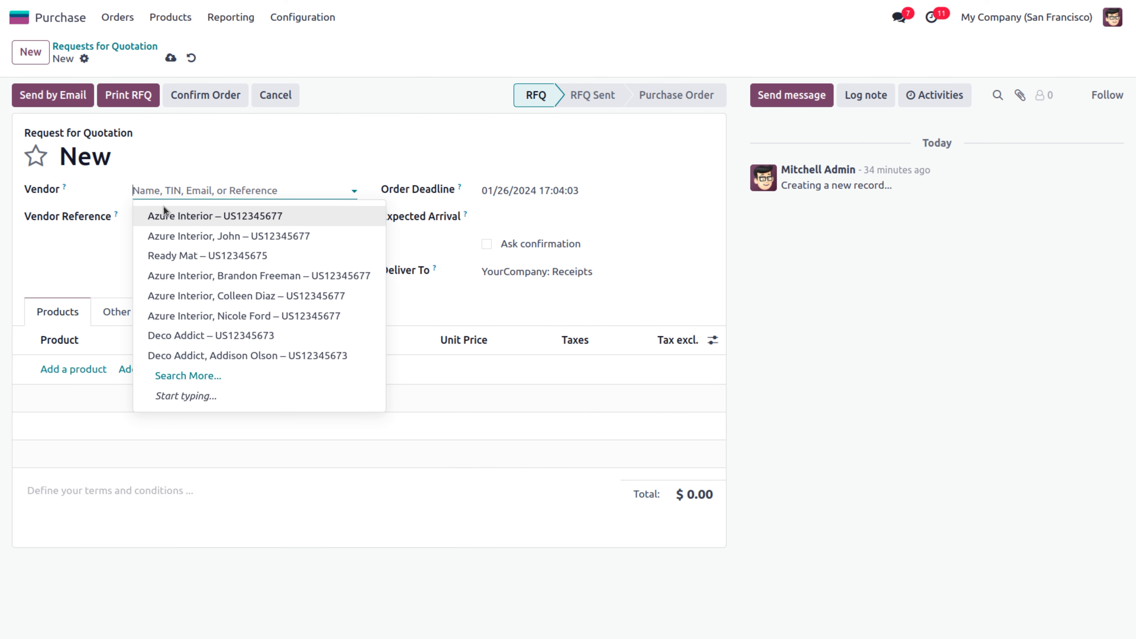
click(69, 370)
text(ac)
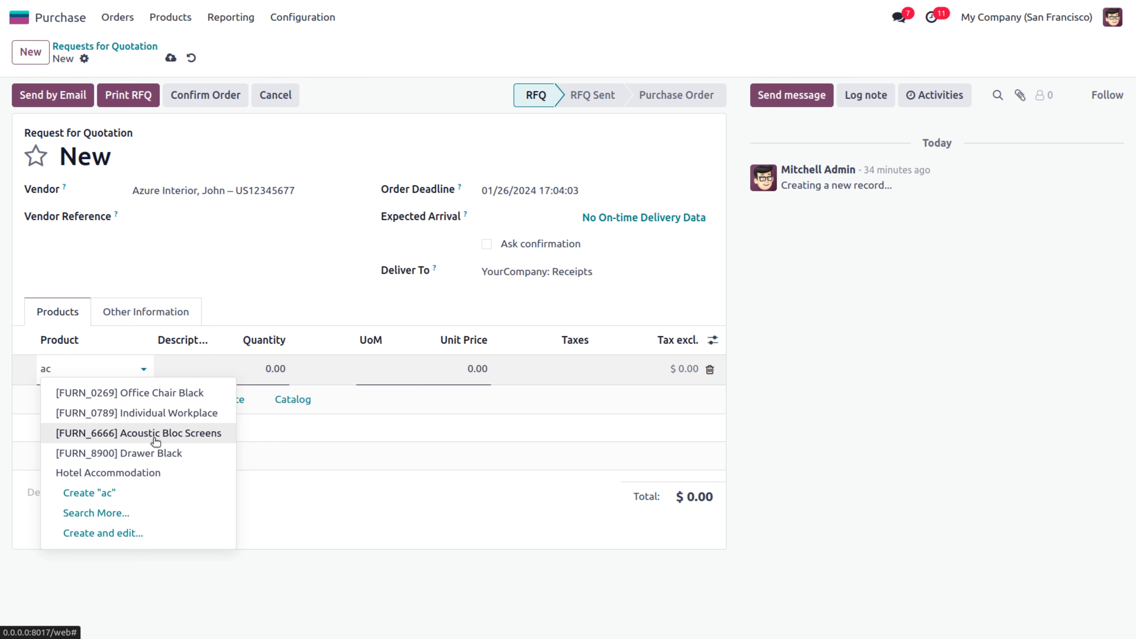
click(154, 438)
click(272, 371)
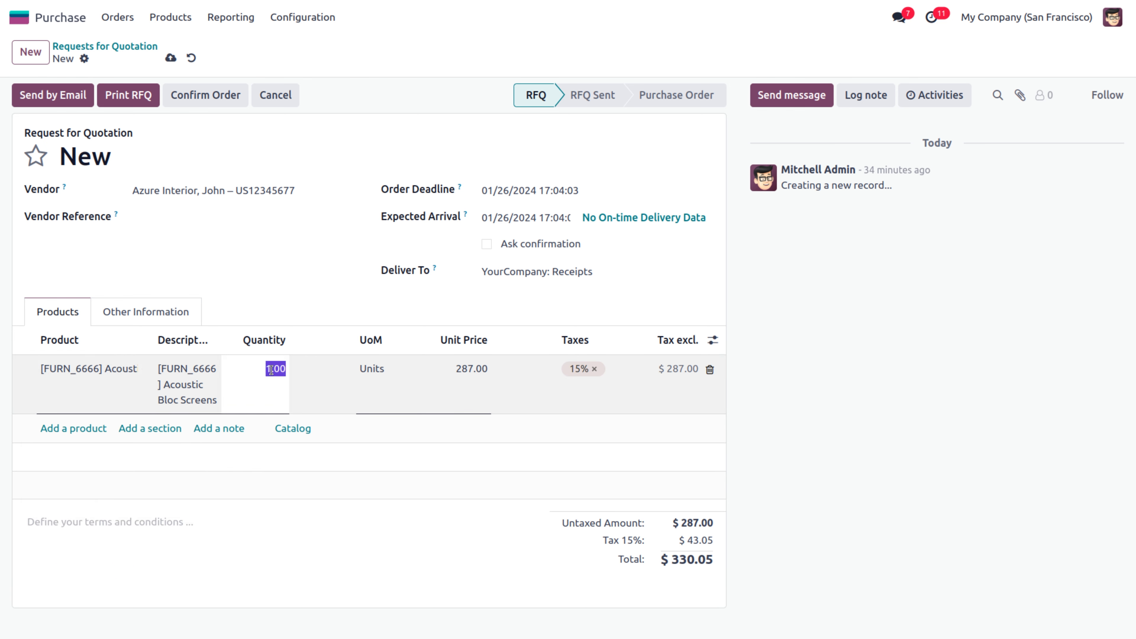
text(2)
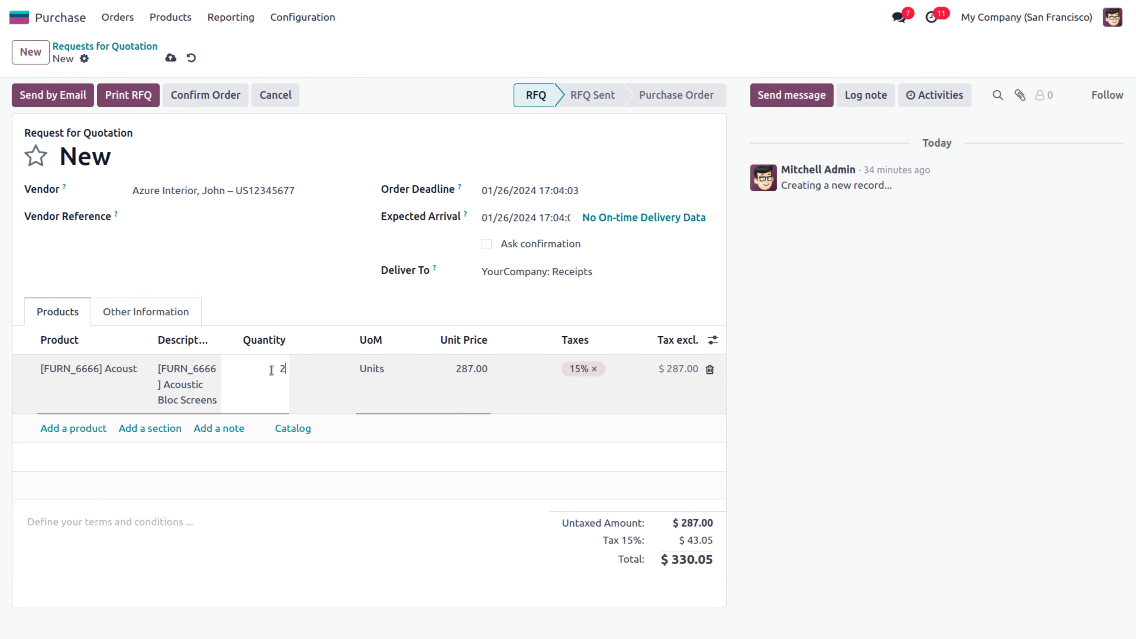
Add 5 Cabinet with Doors to the quotation and confirm it as a purchase order
click(79, 430)
text(cab)
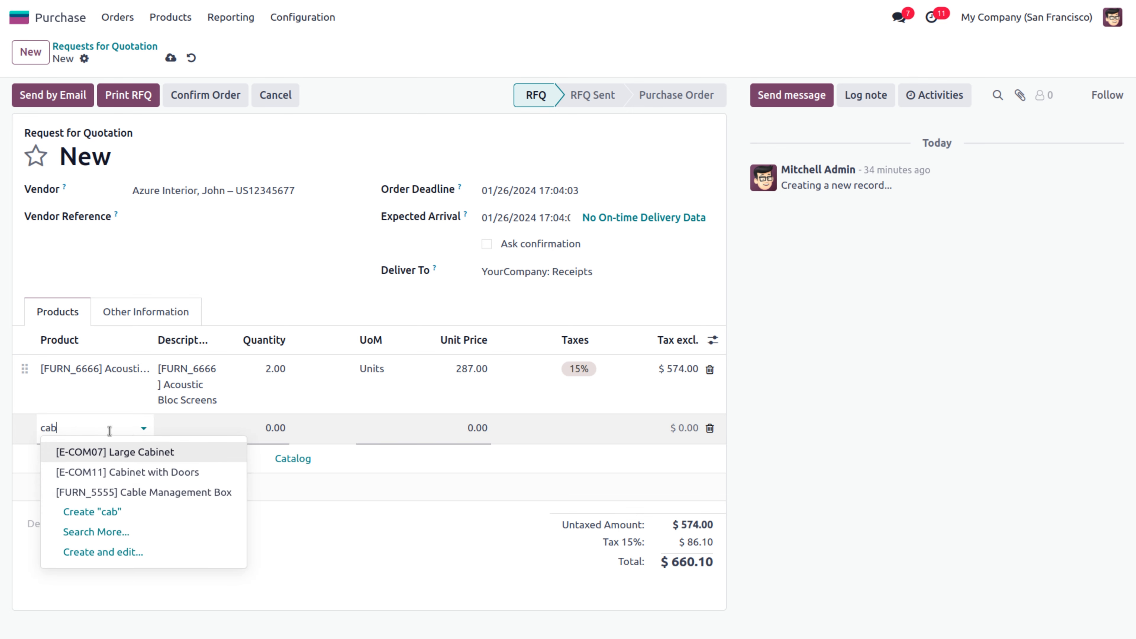
click(167, 476)
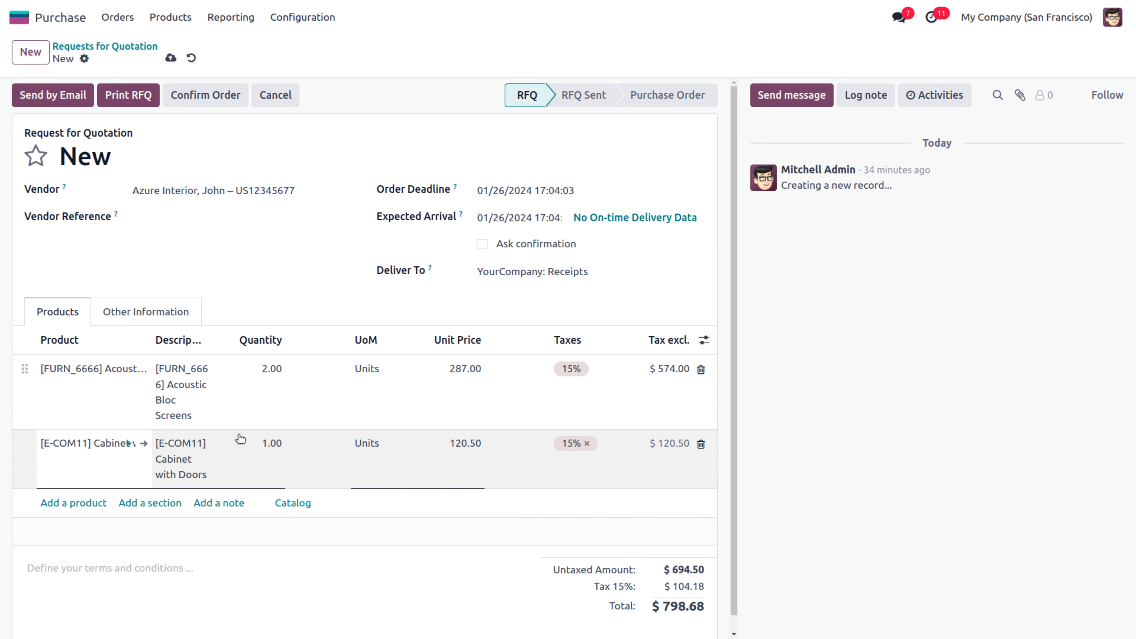
click(254, 439)
text(5)
click(368, 547)
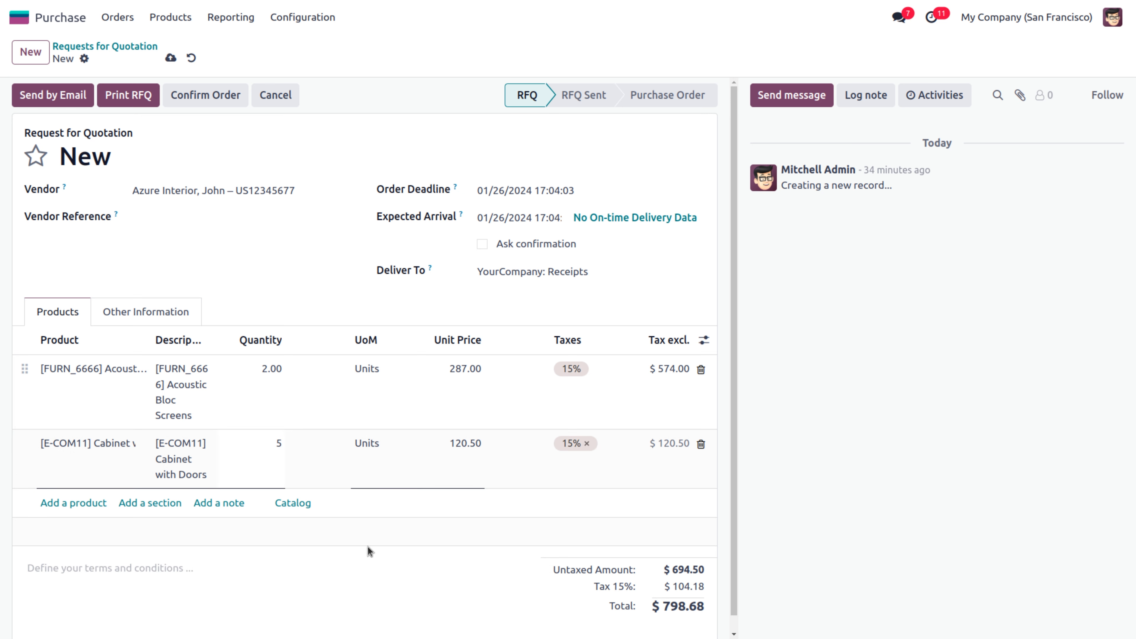
click(203, 96)
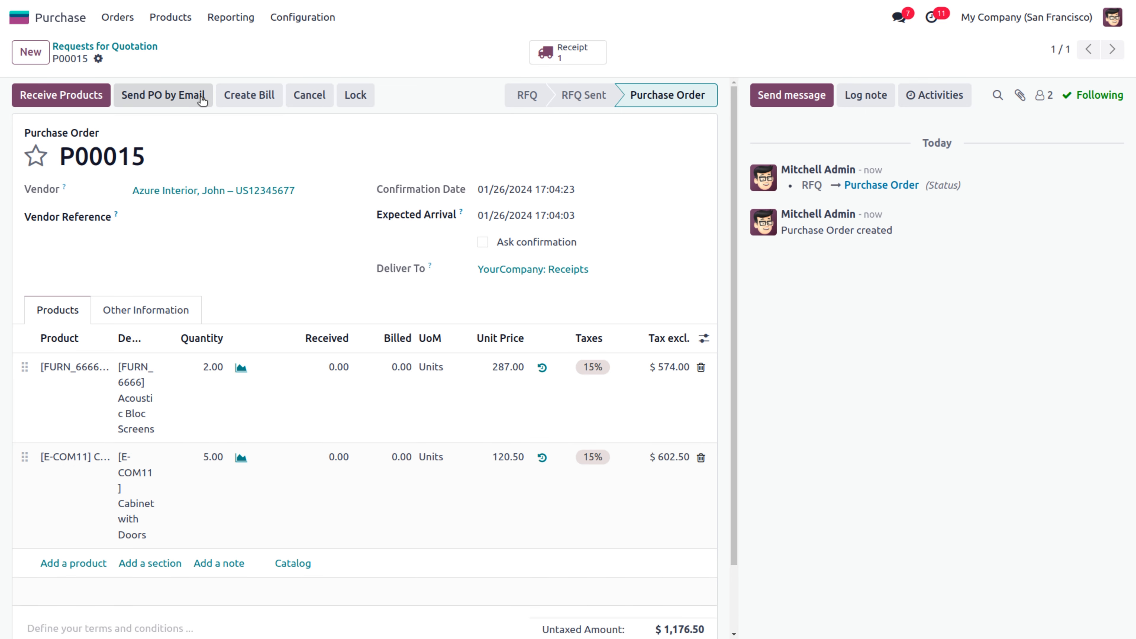
Check receipt WH/IN/00009's detailed operations for shelf destinations, then validate it
click(577, 56)
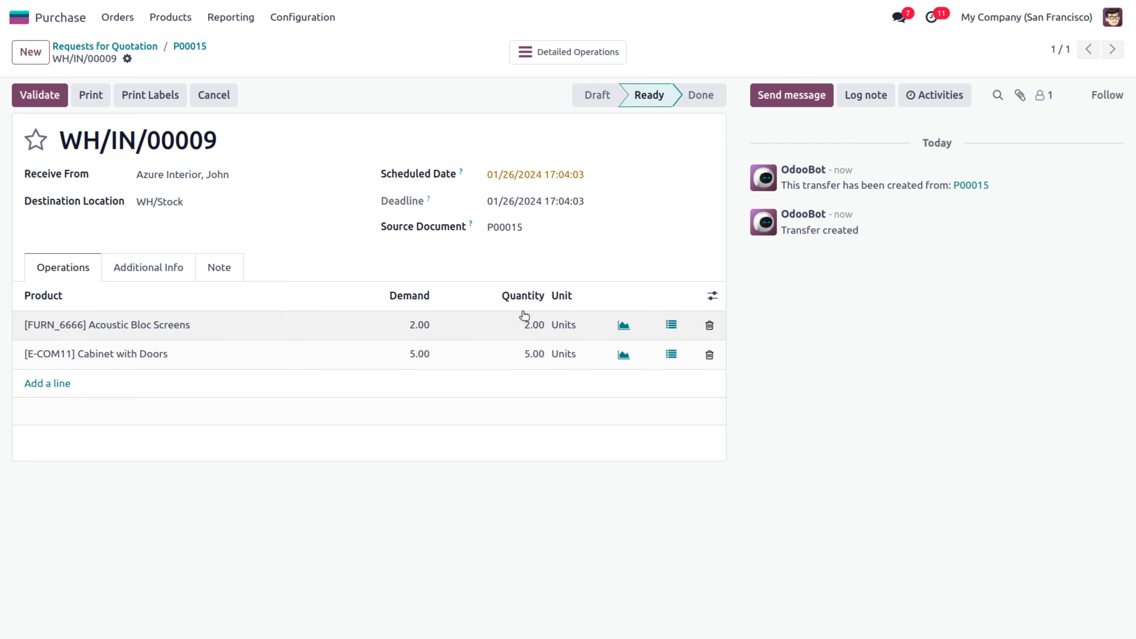
click(546, 57)
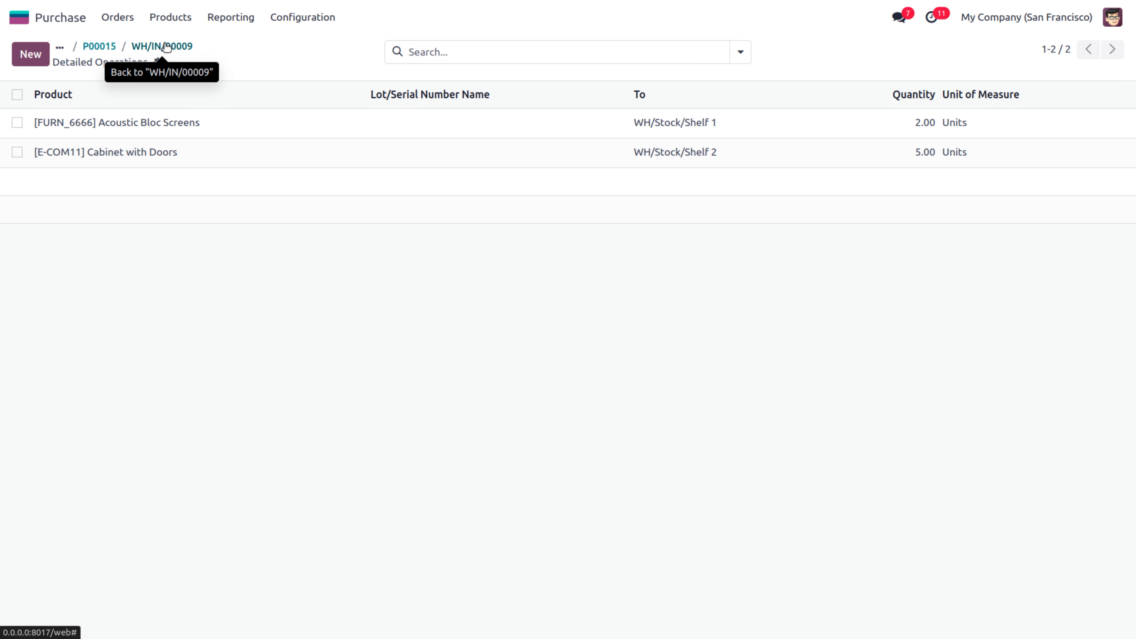
click(165, 46)
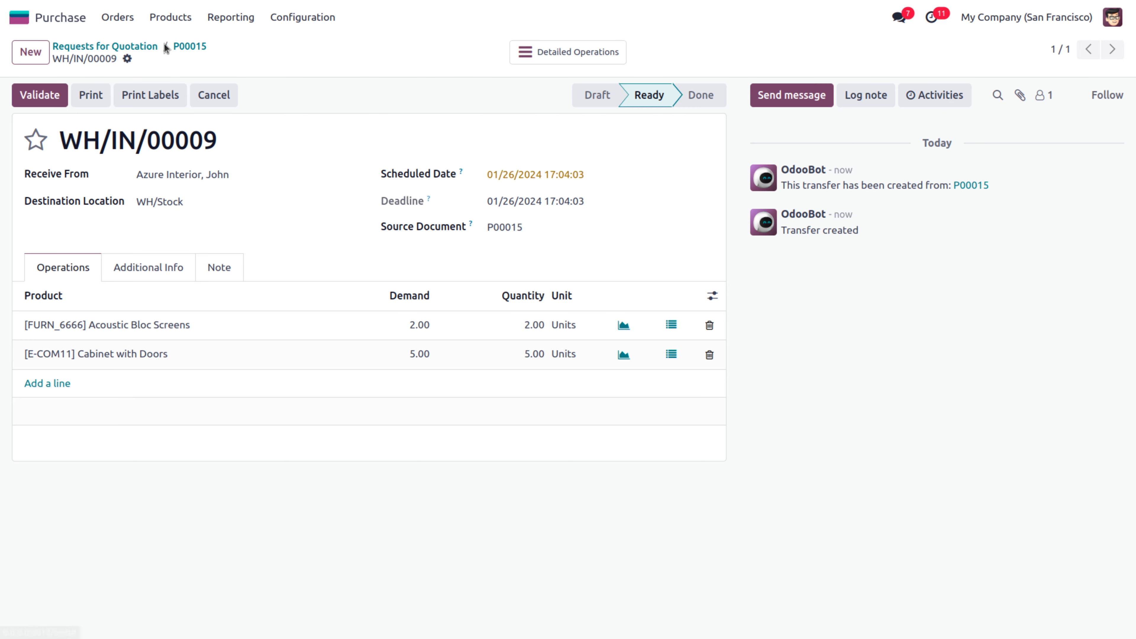
click(33, 96)
Inspect Acoustic Bloc Screens' purchase history and on-hand stock by location, then return to WH/IN/00009
double_click(121, 318)
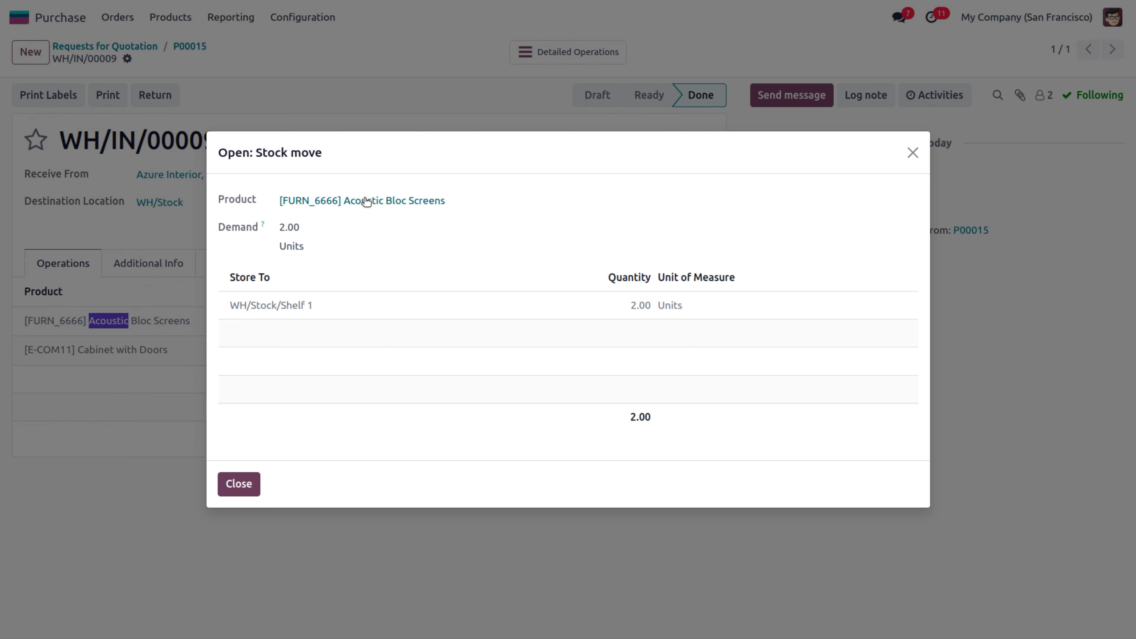
click(364, 201)
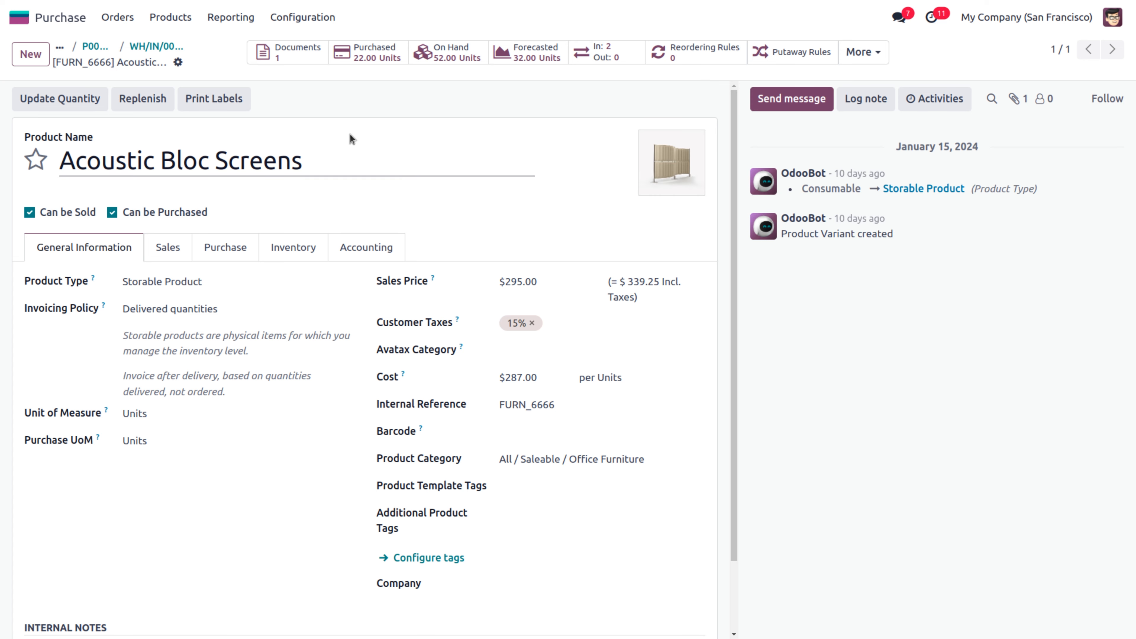
click(366, 57)
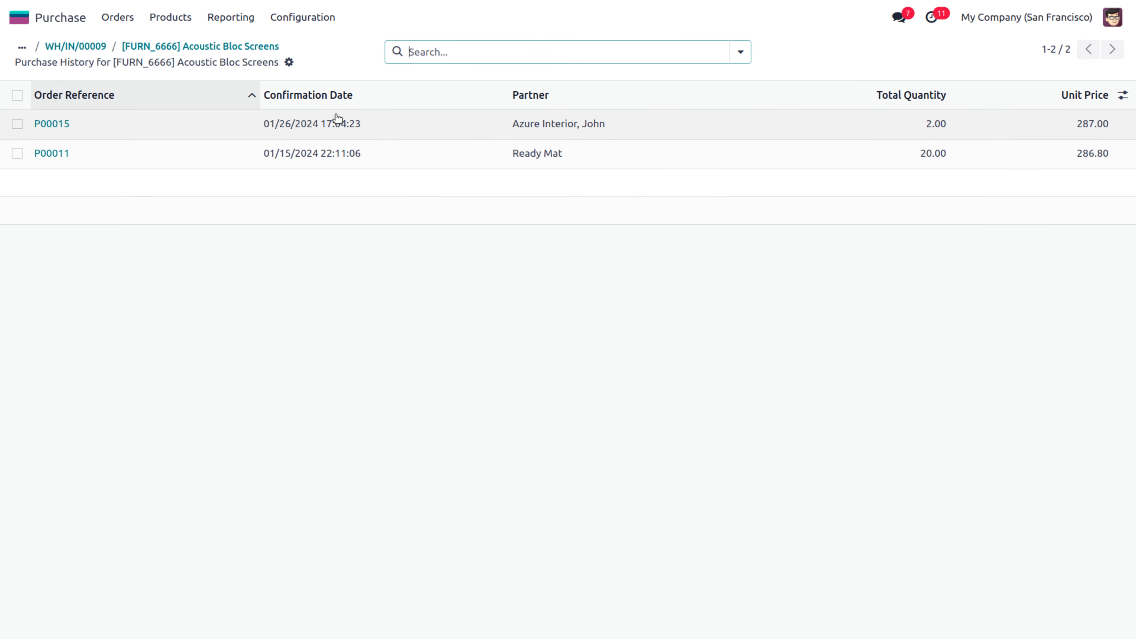
click(222, 46)
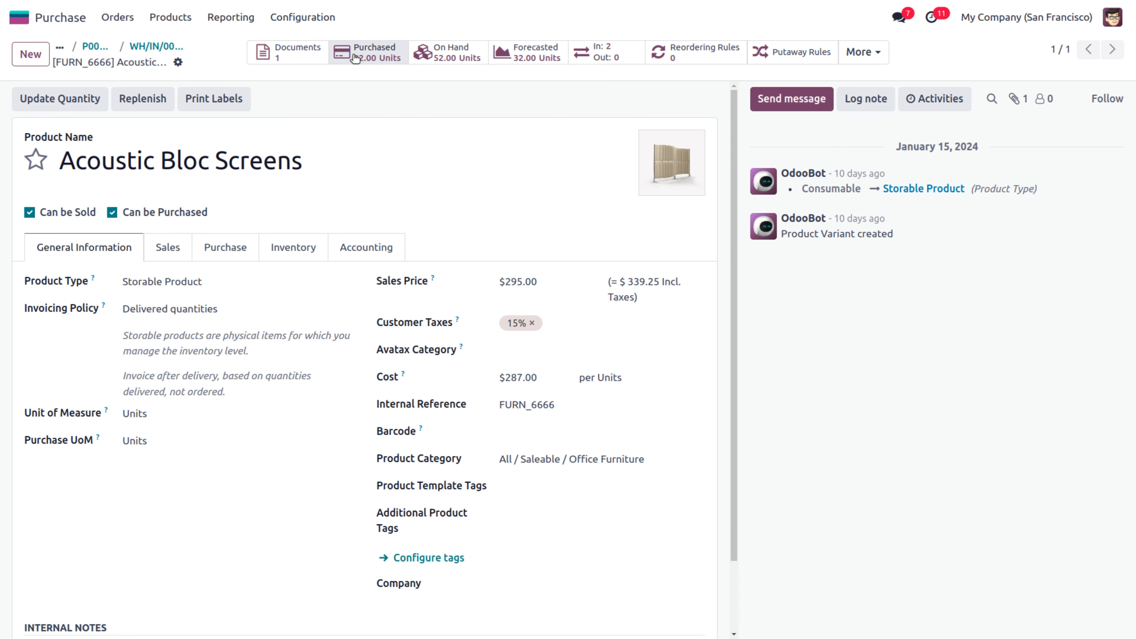
click(447, 57)
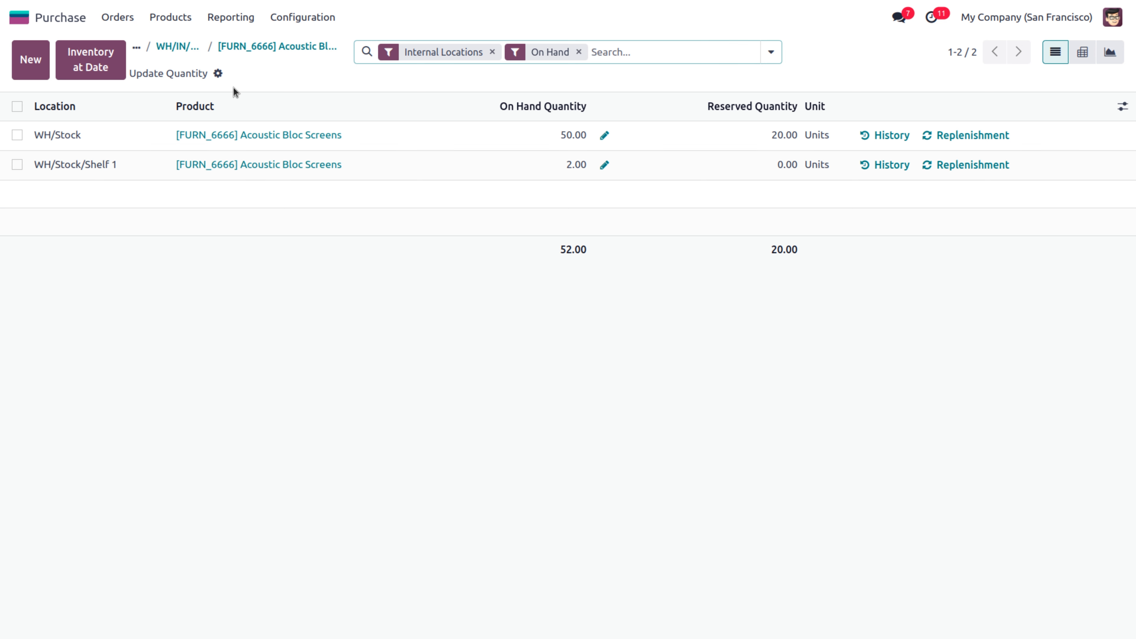
click(174, 50)
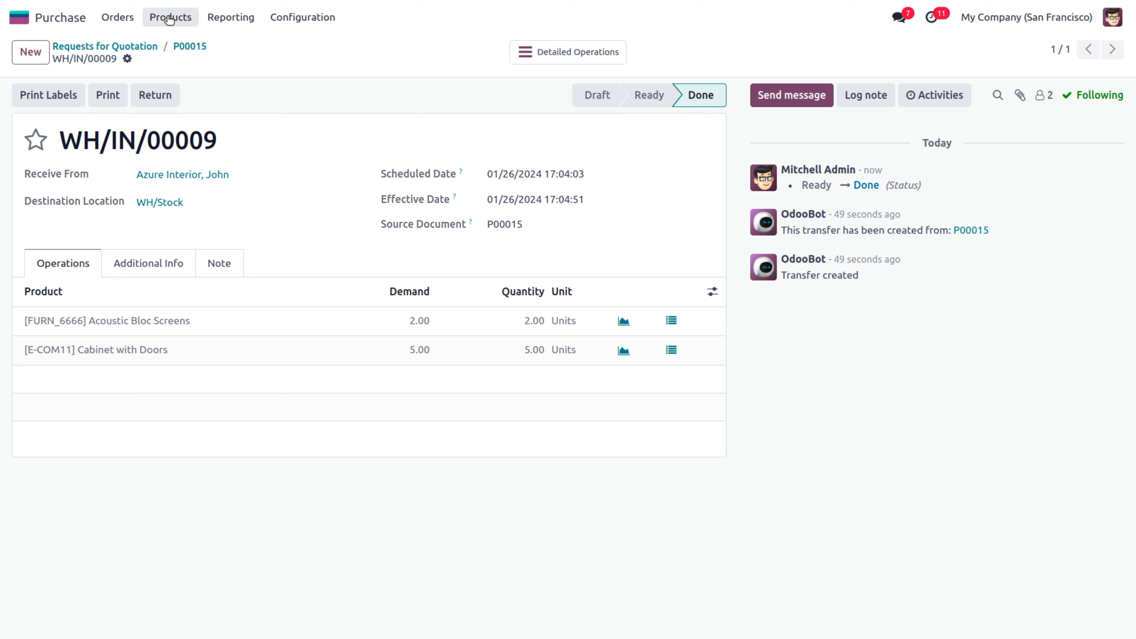
Browse the Product Variants list
click(130, 19)
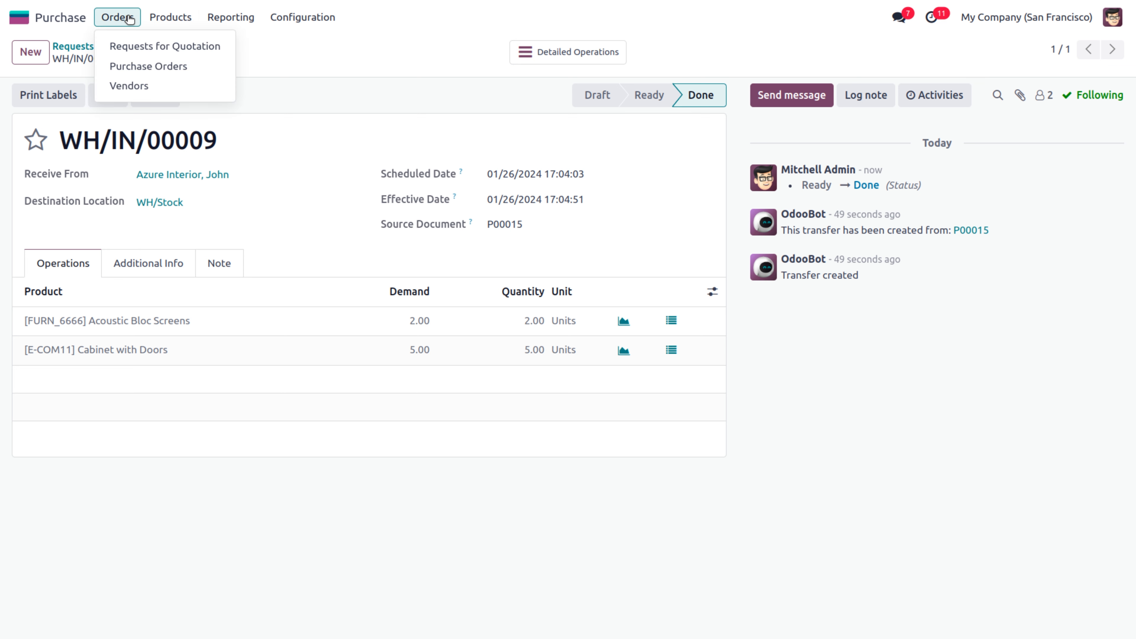
mouse_move(181, 17)
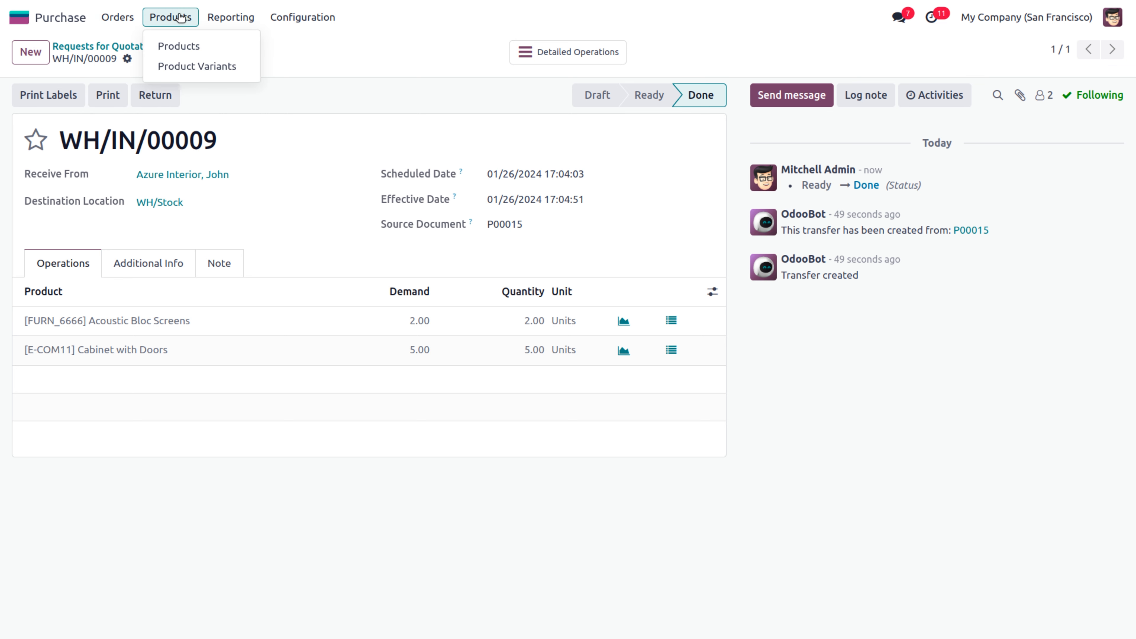
click(186, 70)
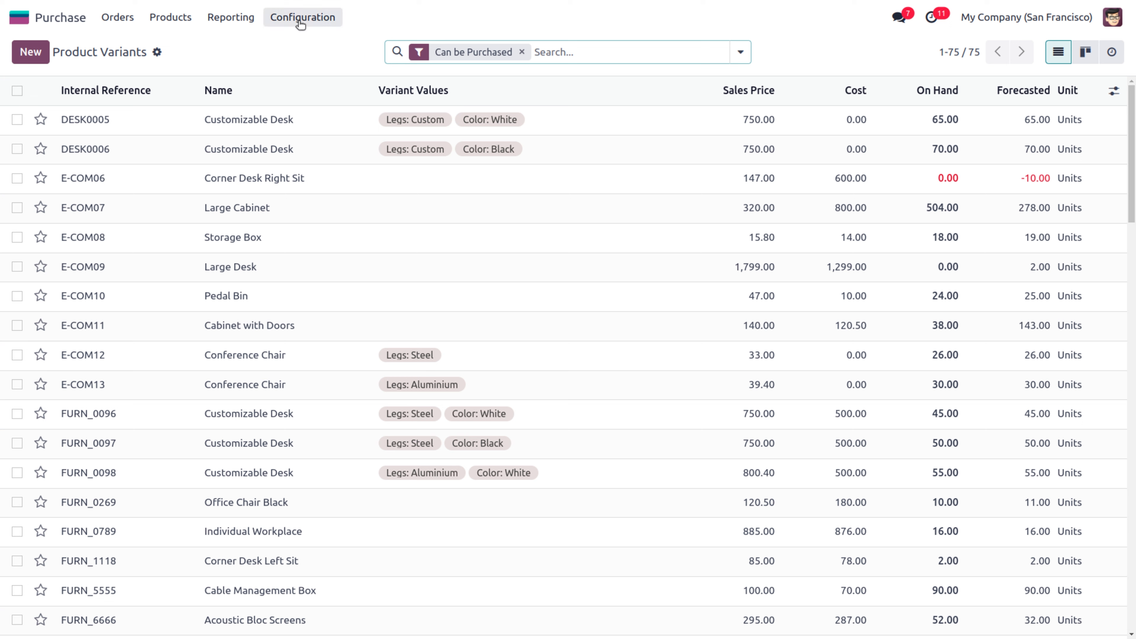
Open Conference Chair's Attributes & Variants, showing Legs with Steel and Aluminium, then the Configuration menu
click(173, 21)
click(180, 46)
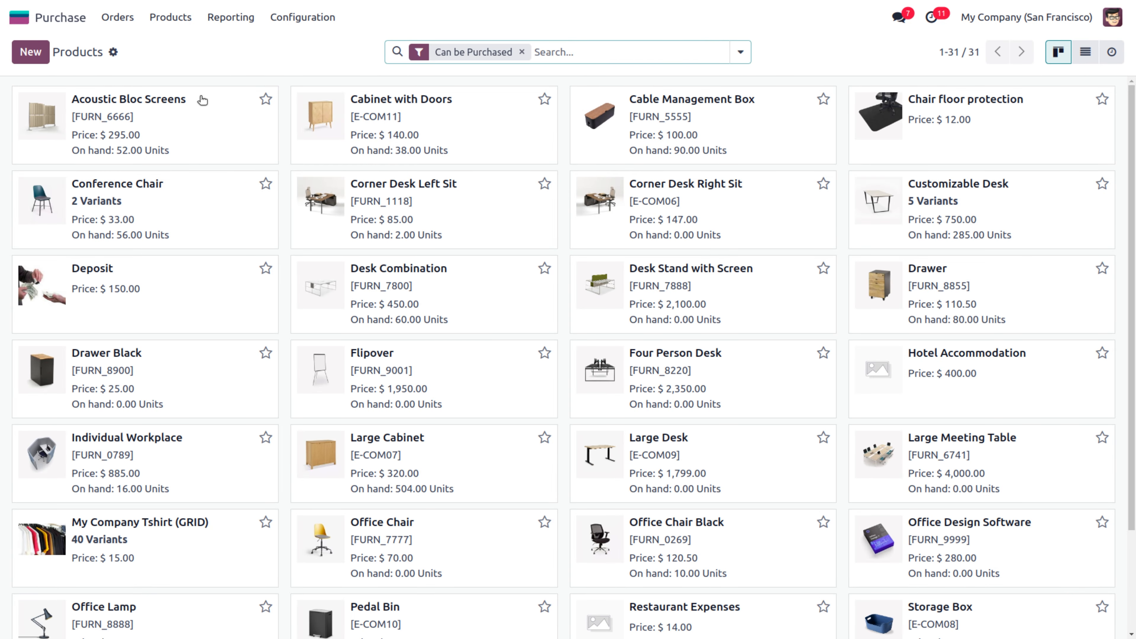
click(143, 190)
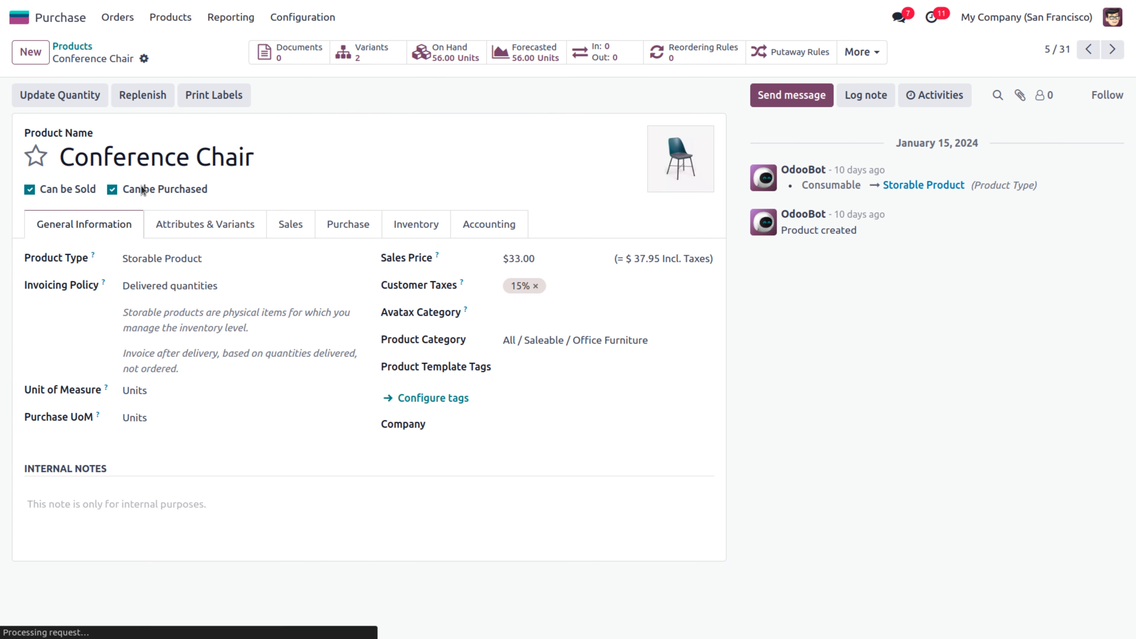
click(175, 226)
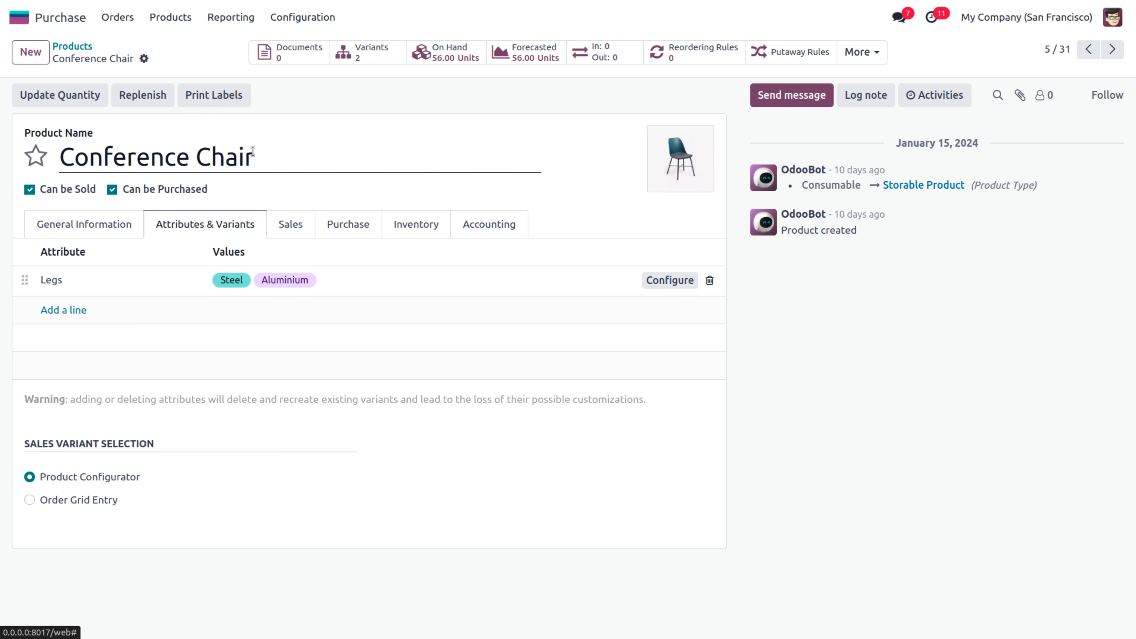
click(302, 16)
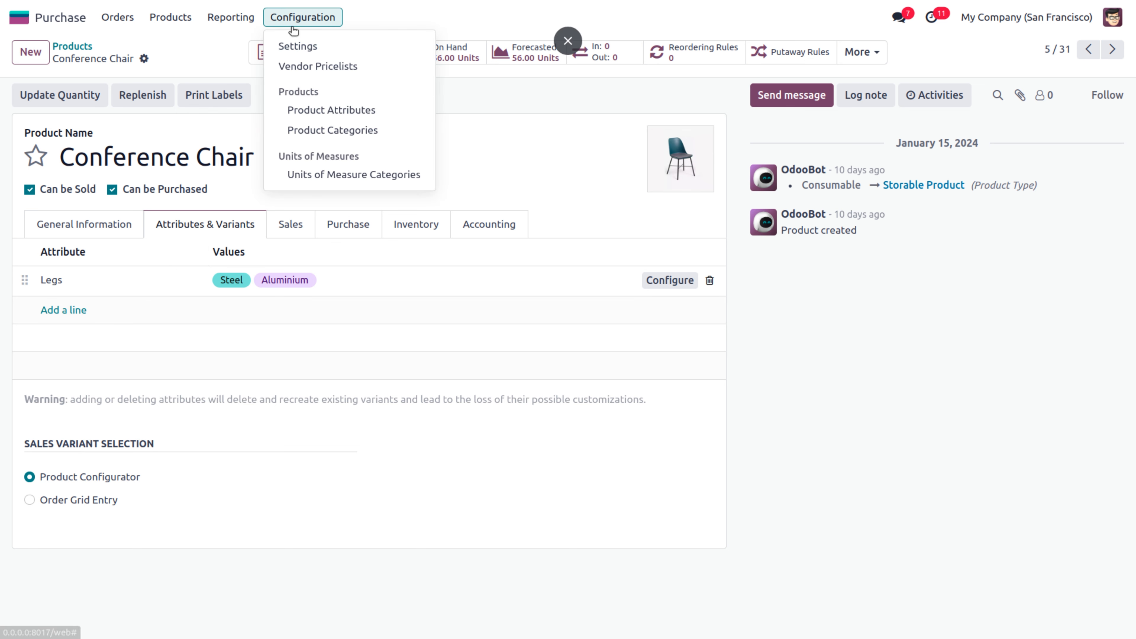
Start a new Color-type product attribute and give its black value a black swatch
click(313, 112)
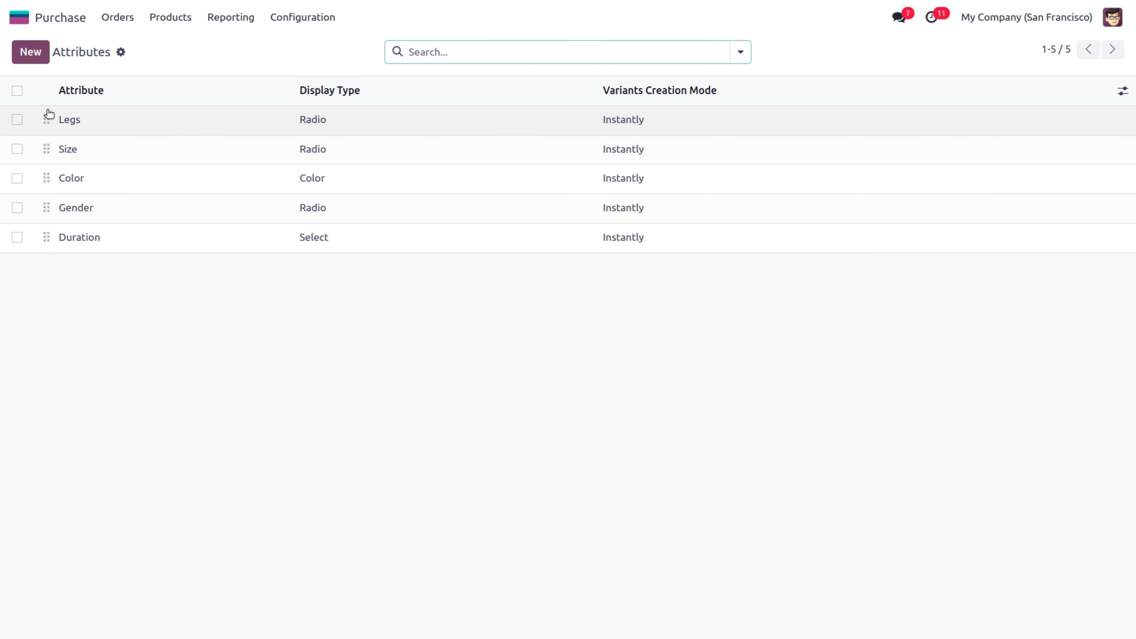
click(30, 50)
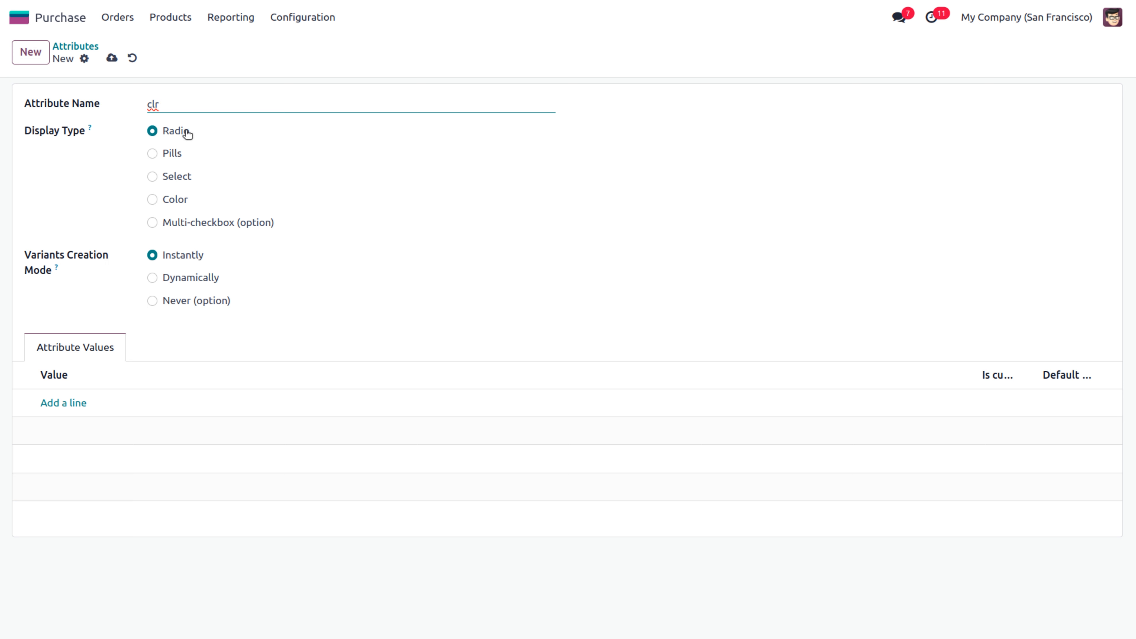
click(153, 200)
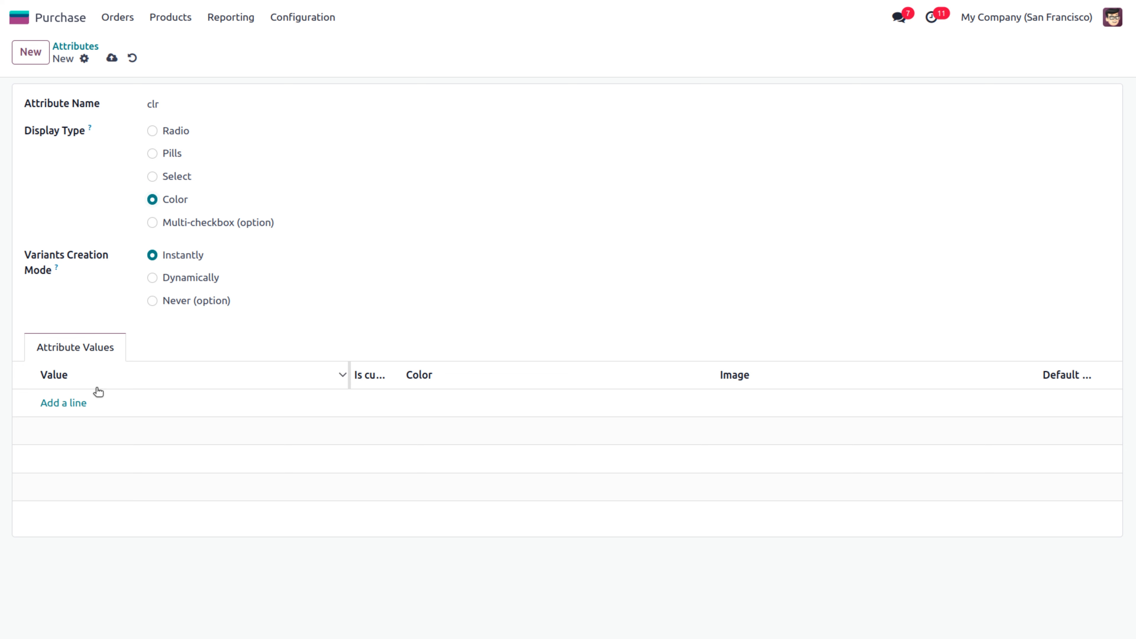
click(58, 403)
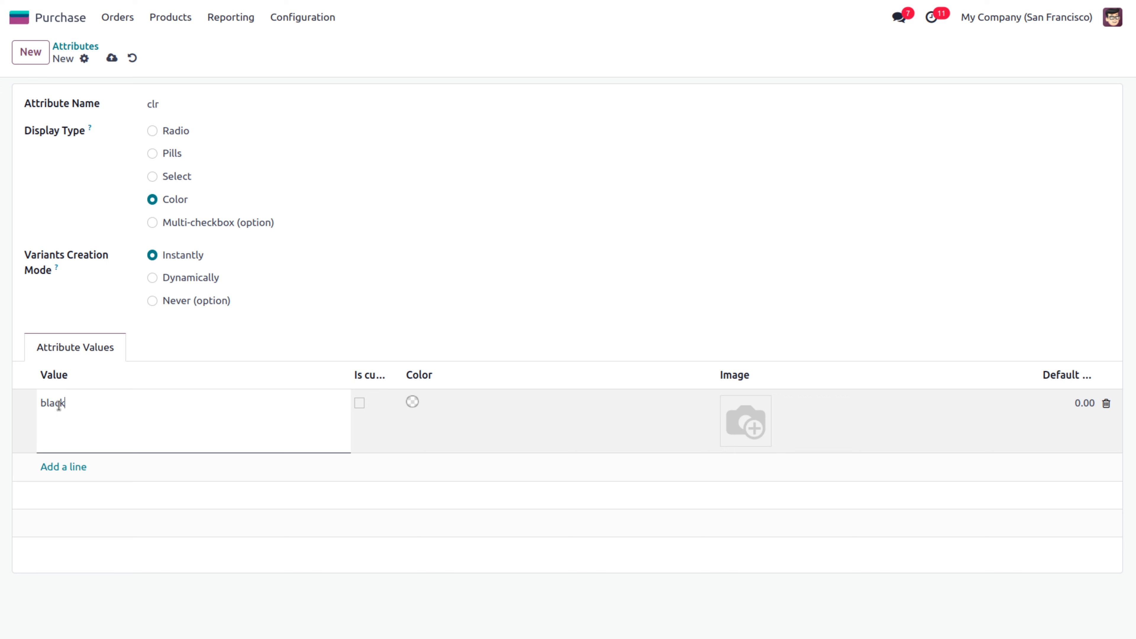
click(413, 402)
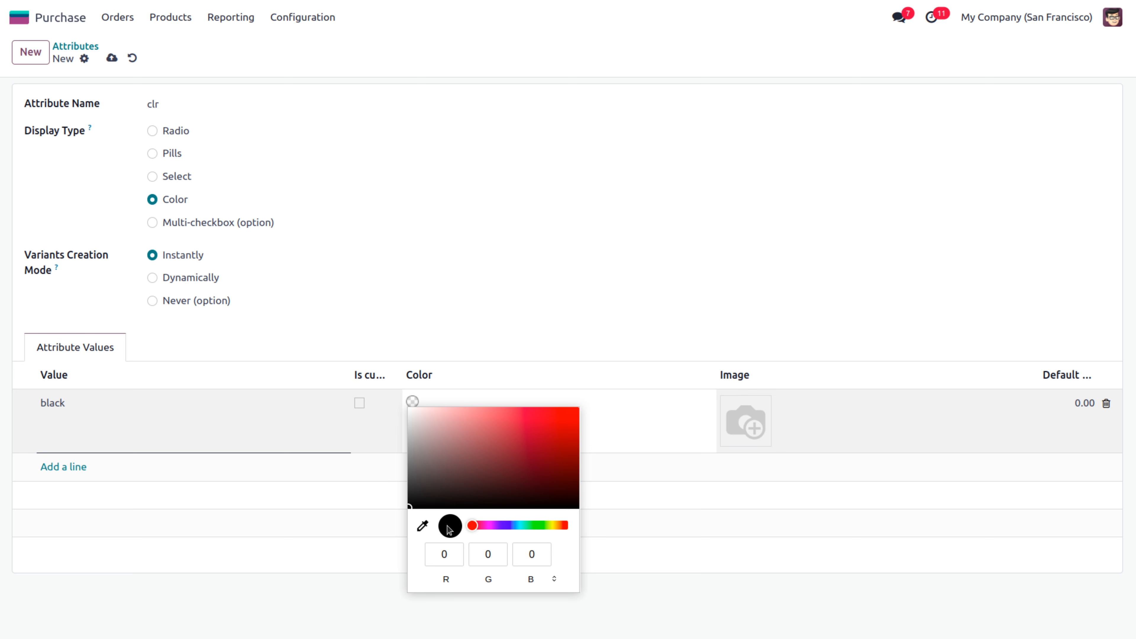
click(425, 497)
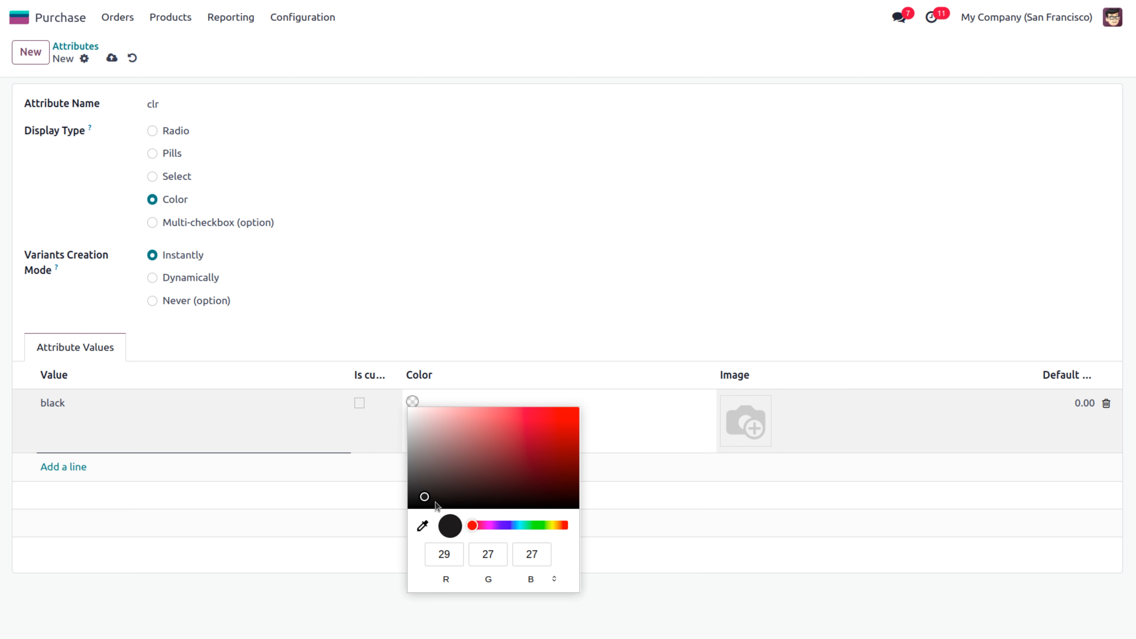
click(445, 504)
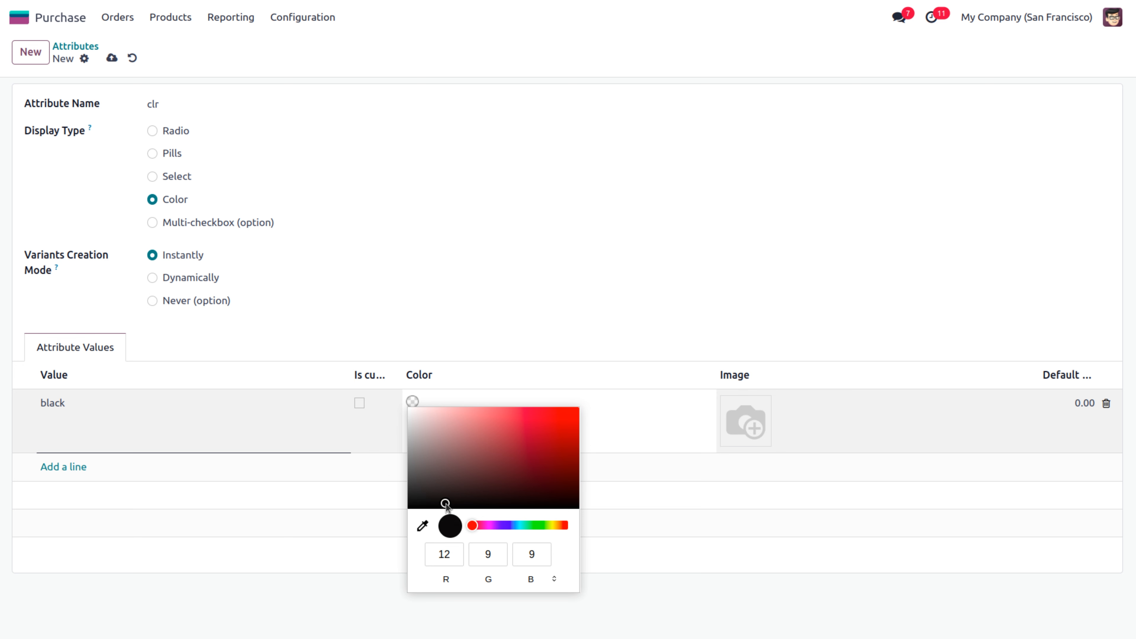
click(228, 545)
Add the white value without changing its colour and save the clr attribute
click(68, 467)
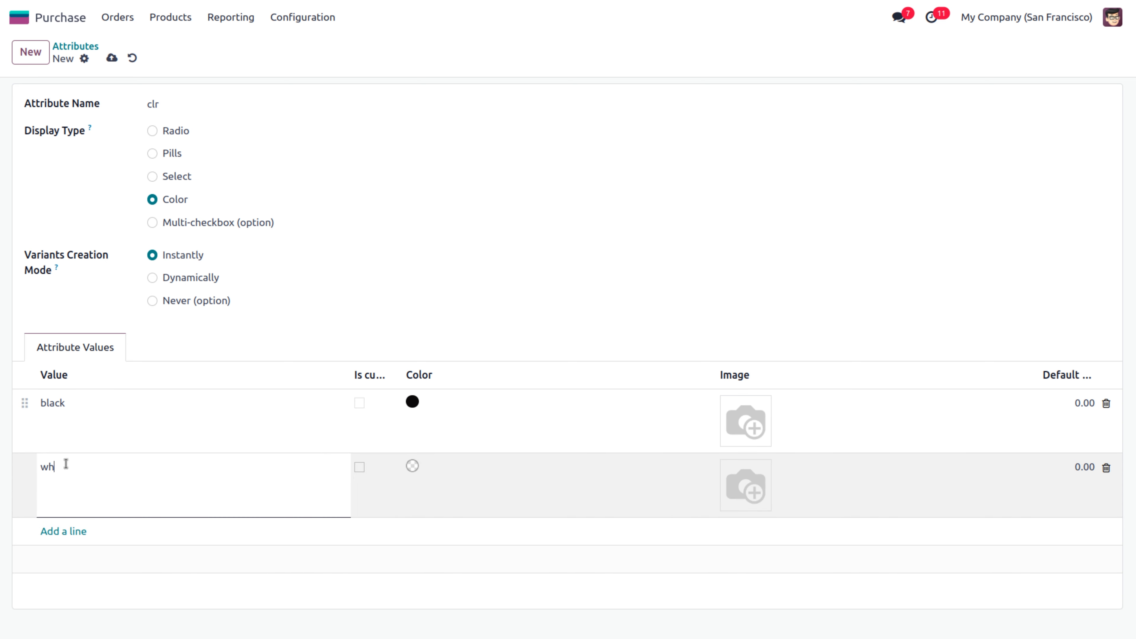
click(413, 470)
click(411, 468)
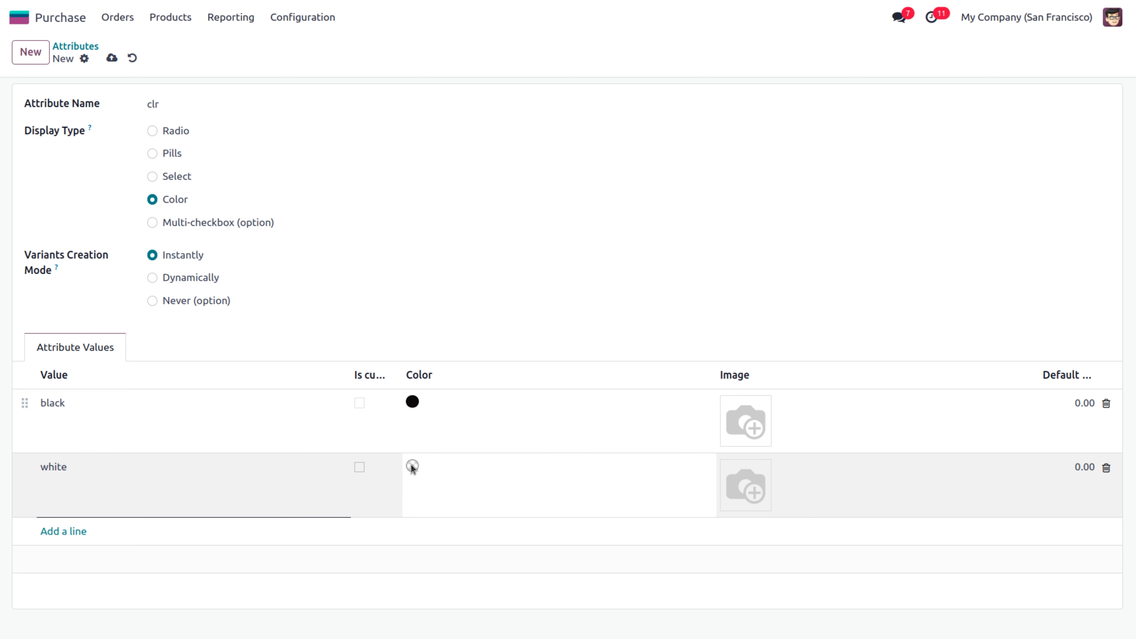
click(414, 466)
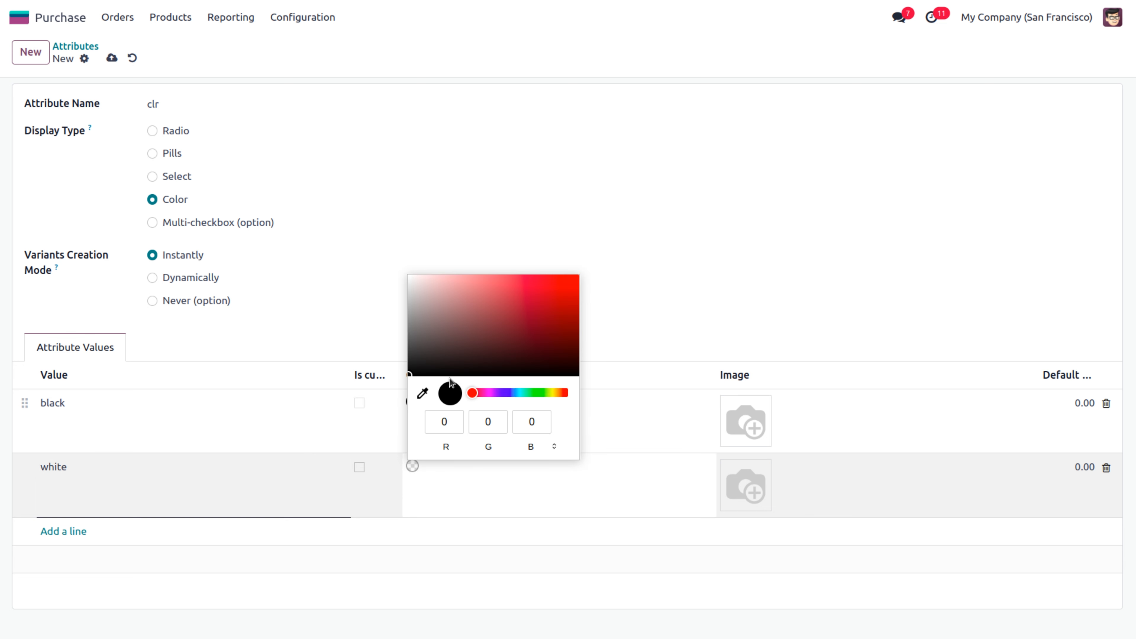
click(411, 272)
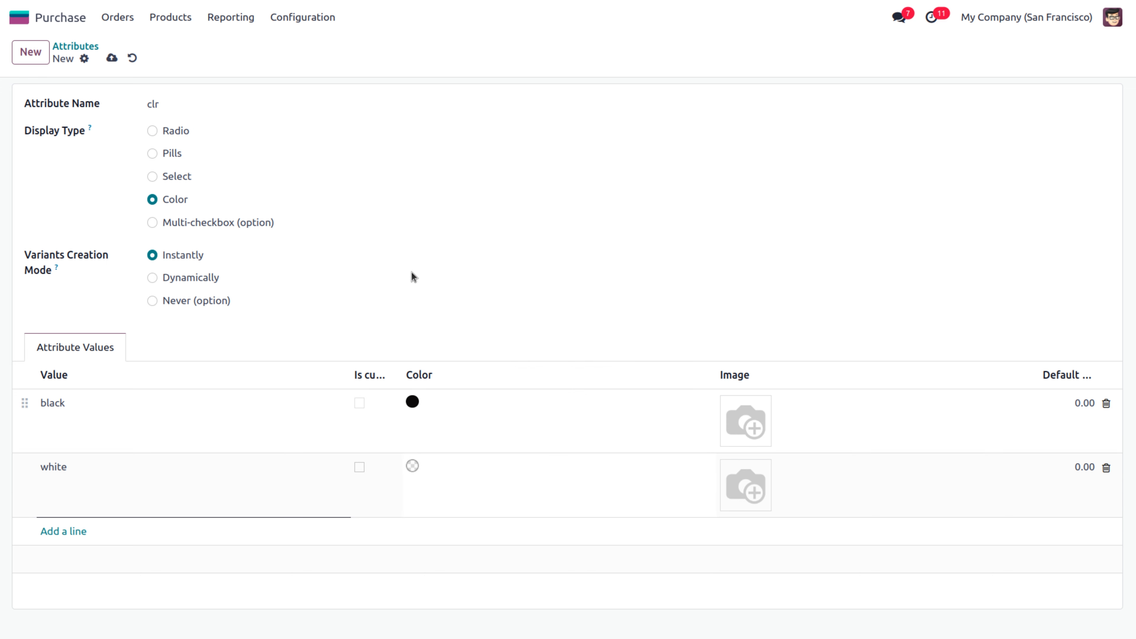
click(111, 58)
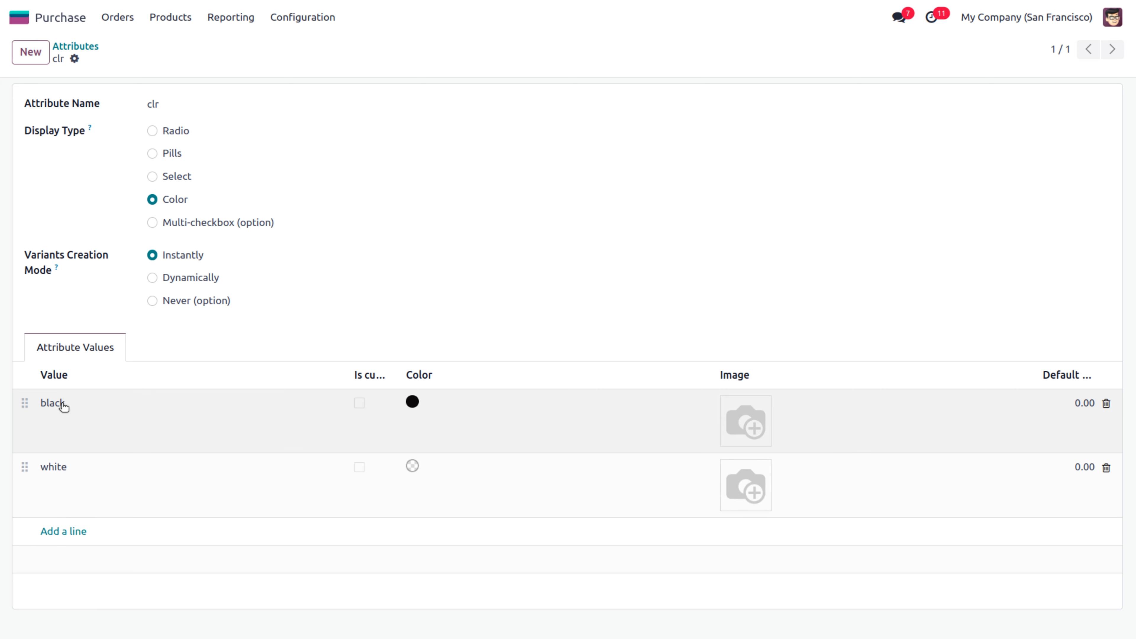
Open the Conference Chair's Attributes & Variants tab from the Products catalogue
click(172, 18)
click(179, 45)
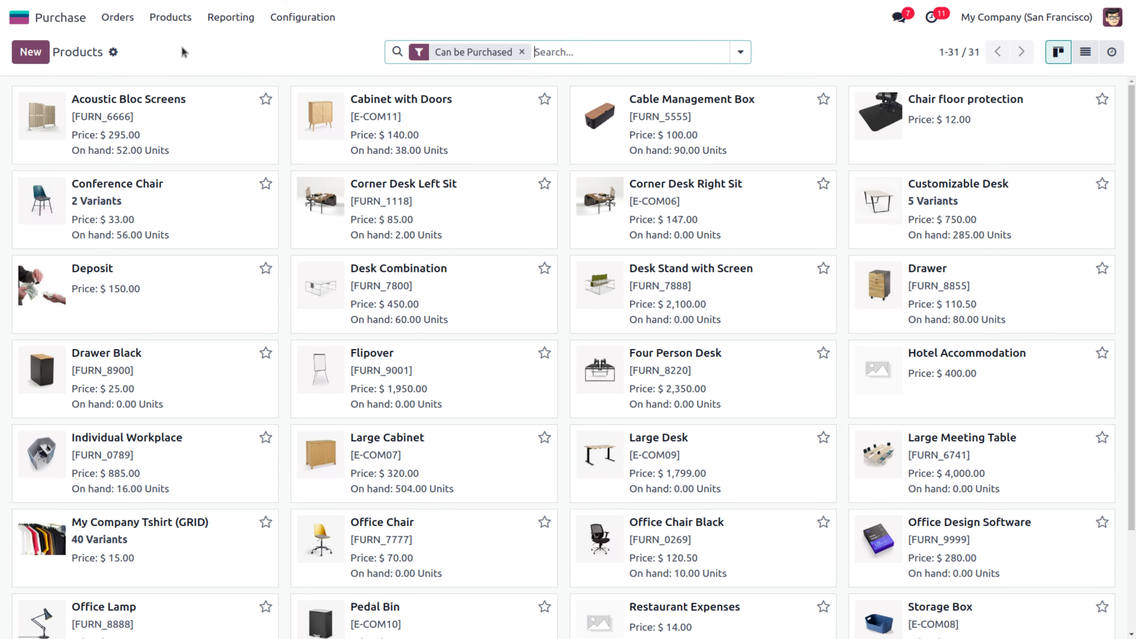
click(180, 198)
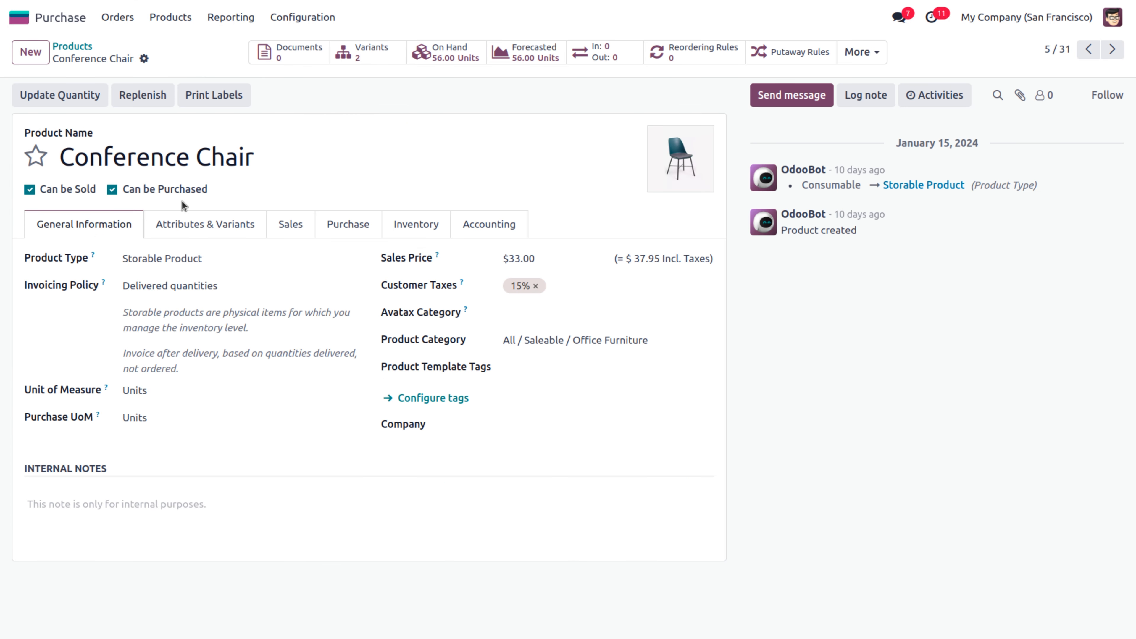
click(194, 229)
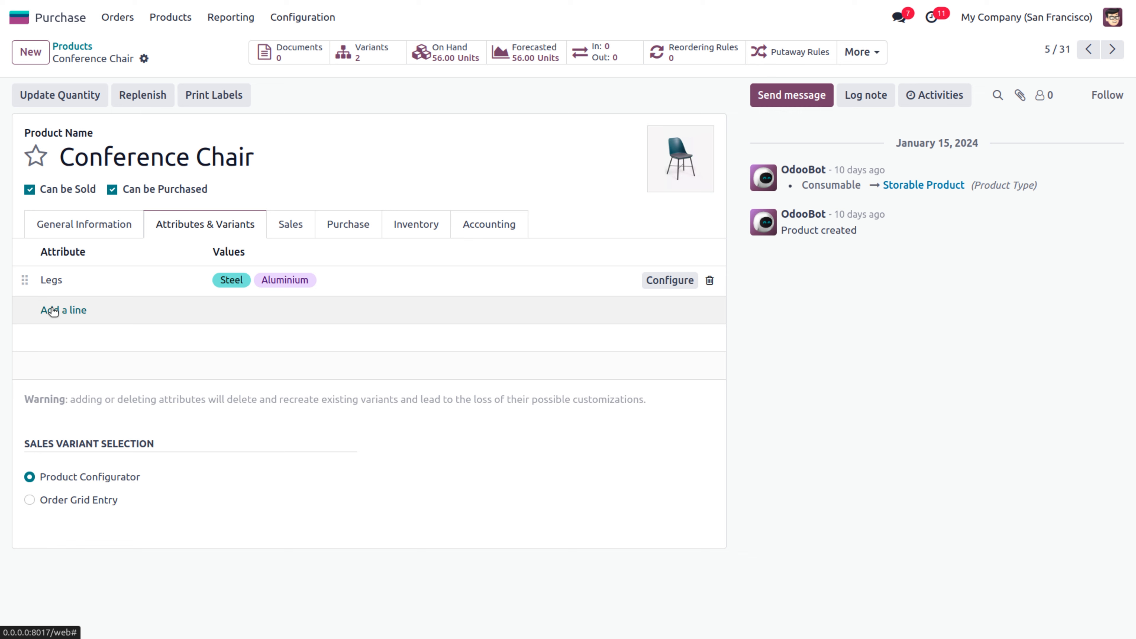
Add the clr attribute with values black and white to Conference Chair and save
click(50, 308)
text(clt)
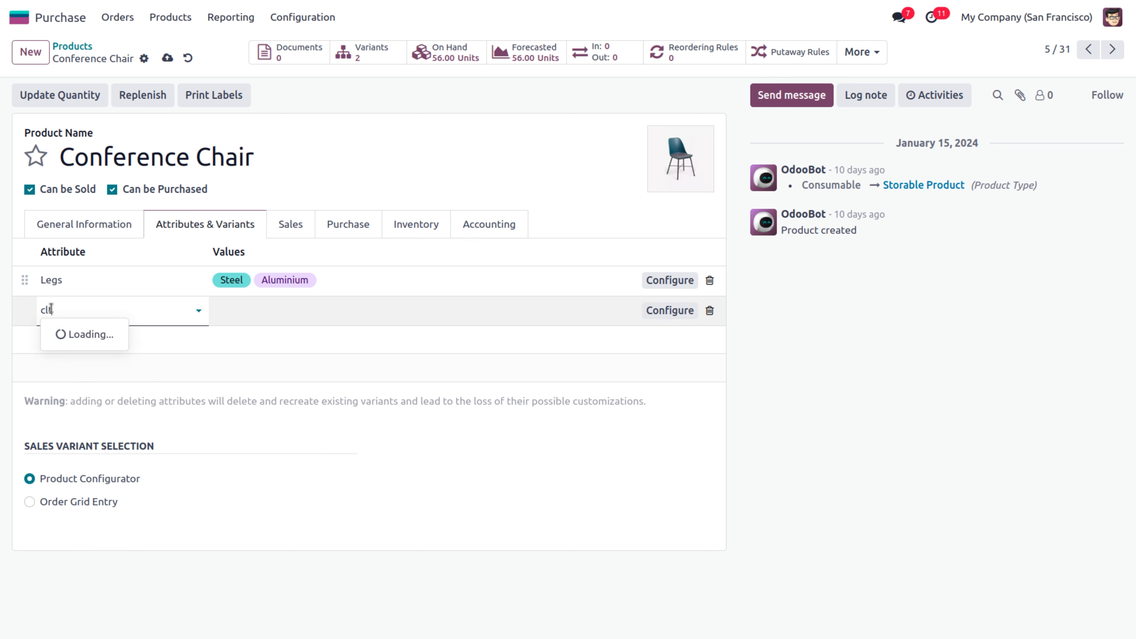
key(BackSpace)
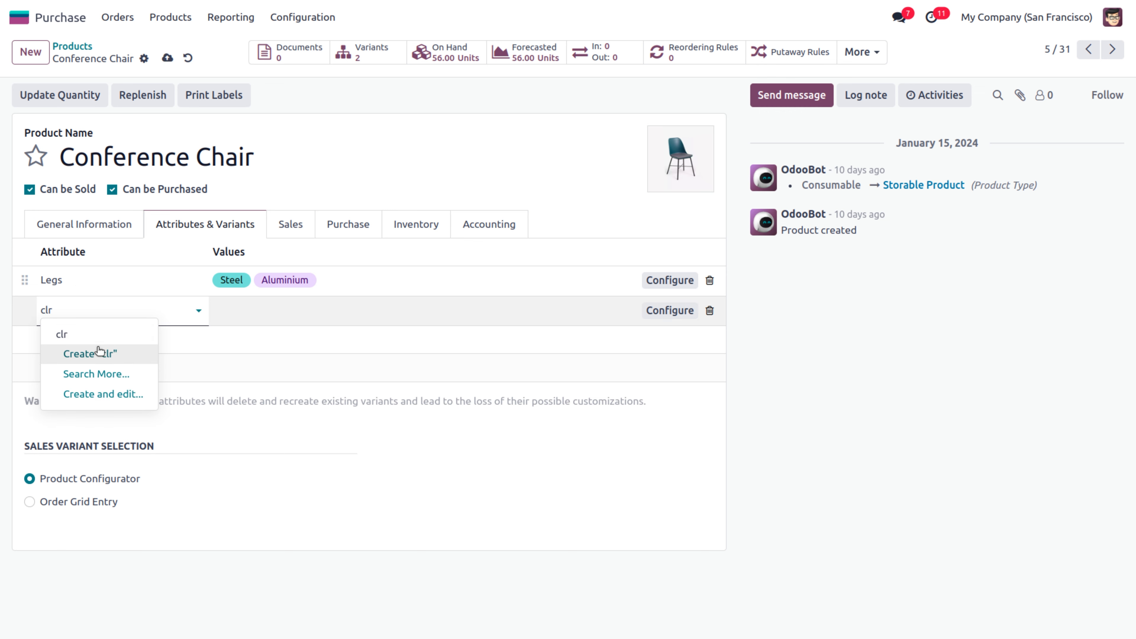
click(96, 335)
click(218, 309)
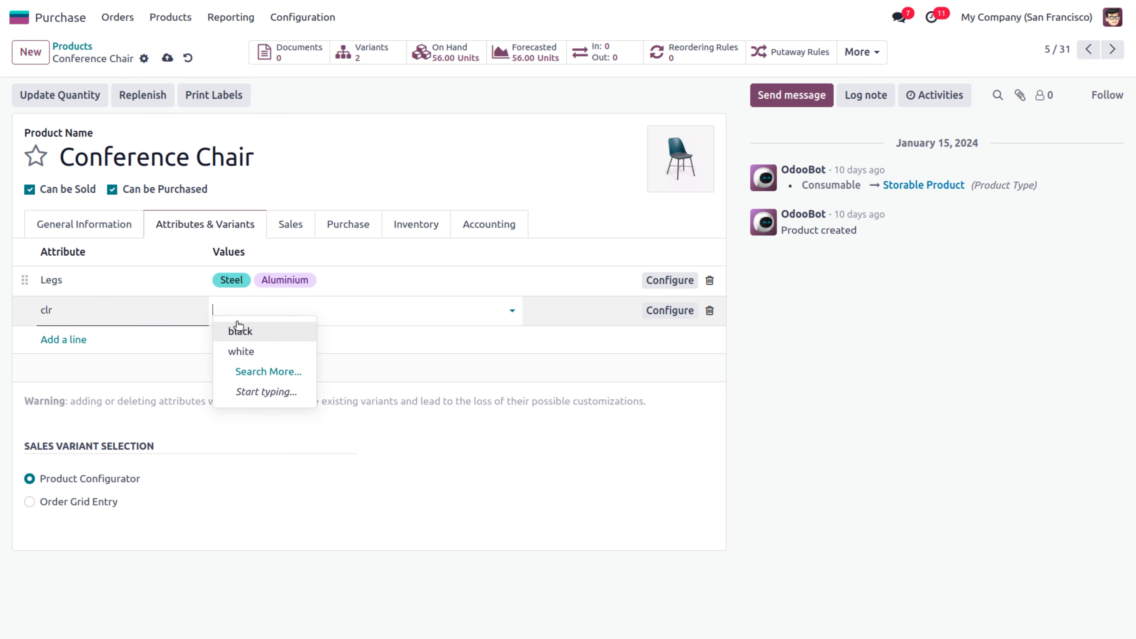
click(241, 330)
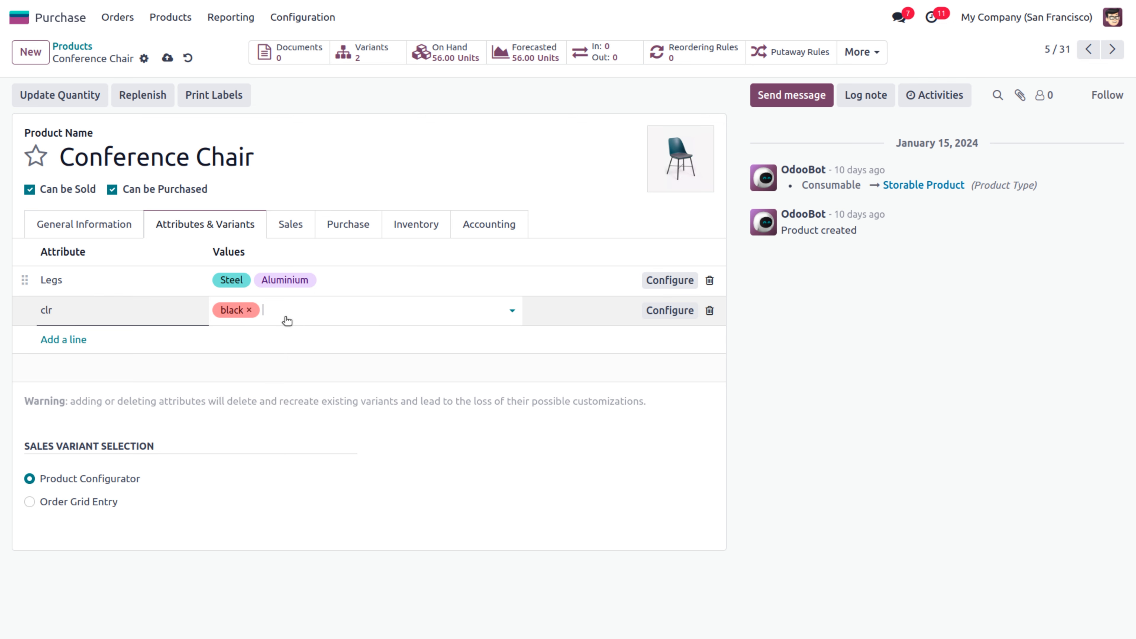
click(293, 308)
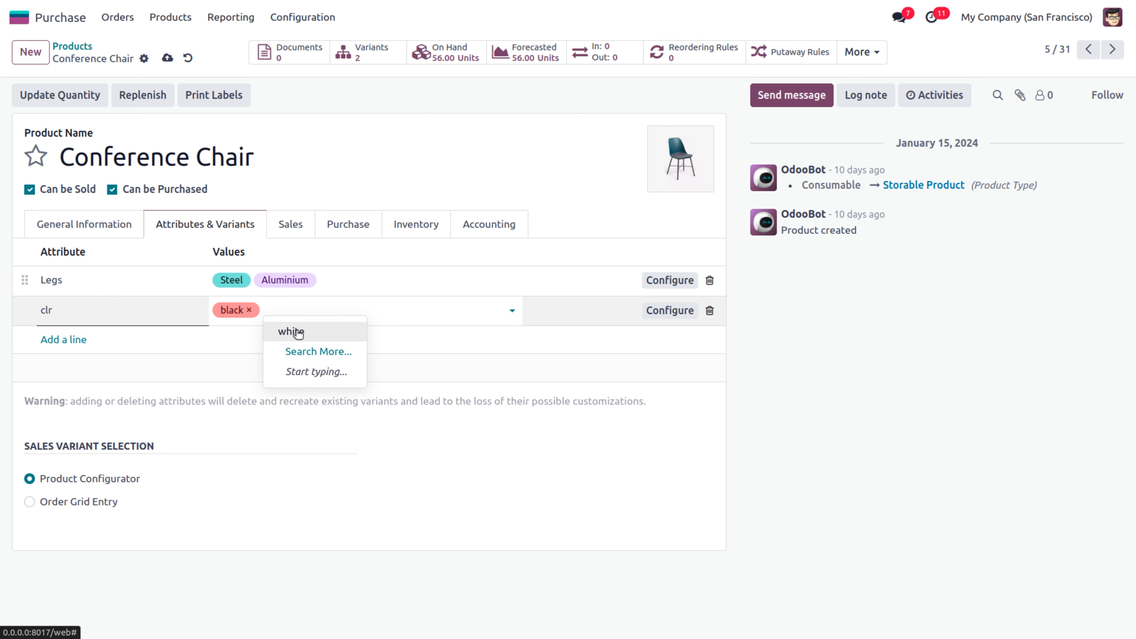
click(298, 334)
click(312, 441)
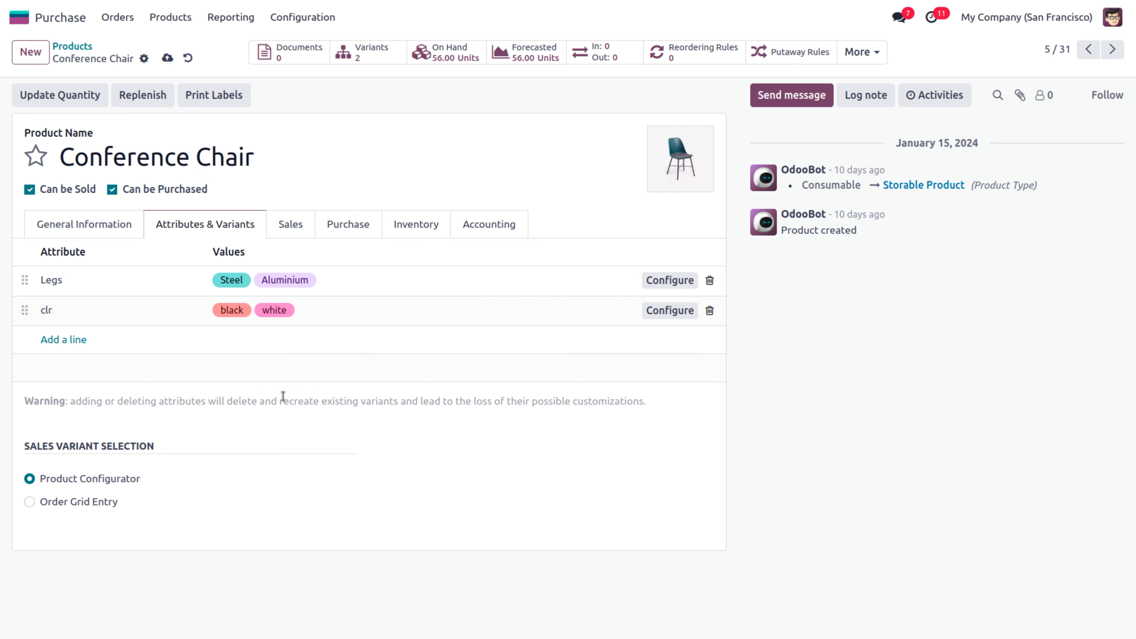
click(168, 58)
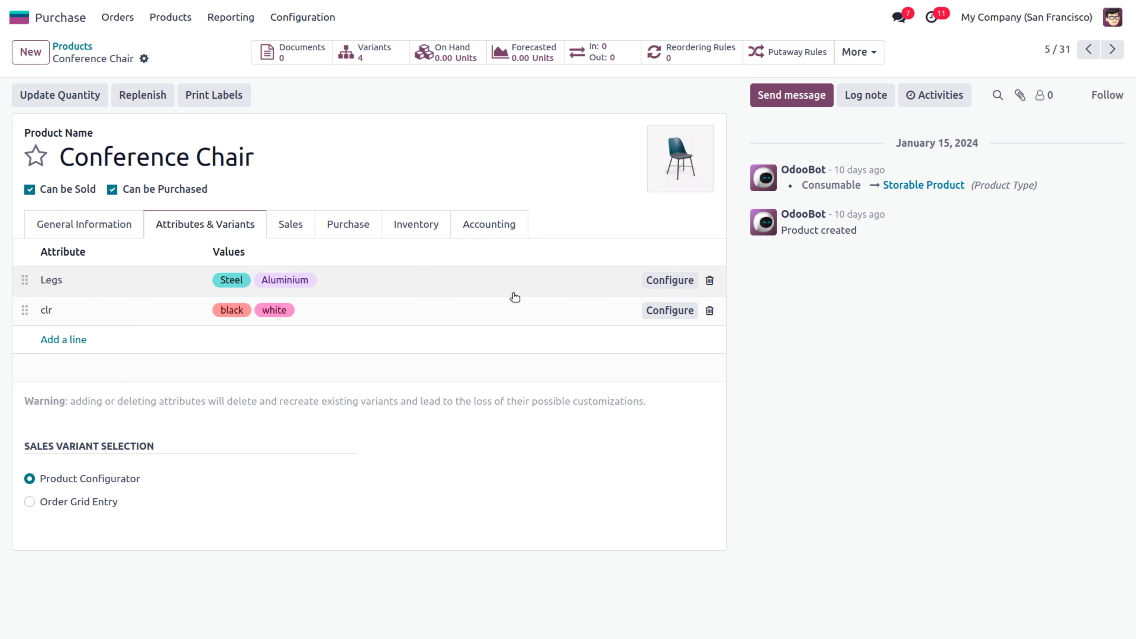
Show the Conference Chair's Legs values: Steel at $0.00 and Aluminium at $6.40 extra
click(662, 281)
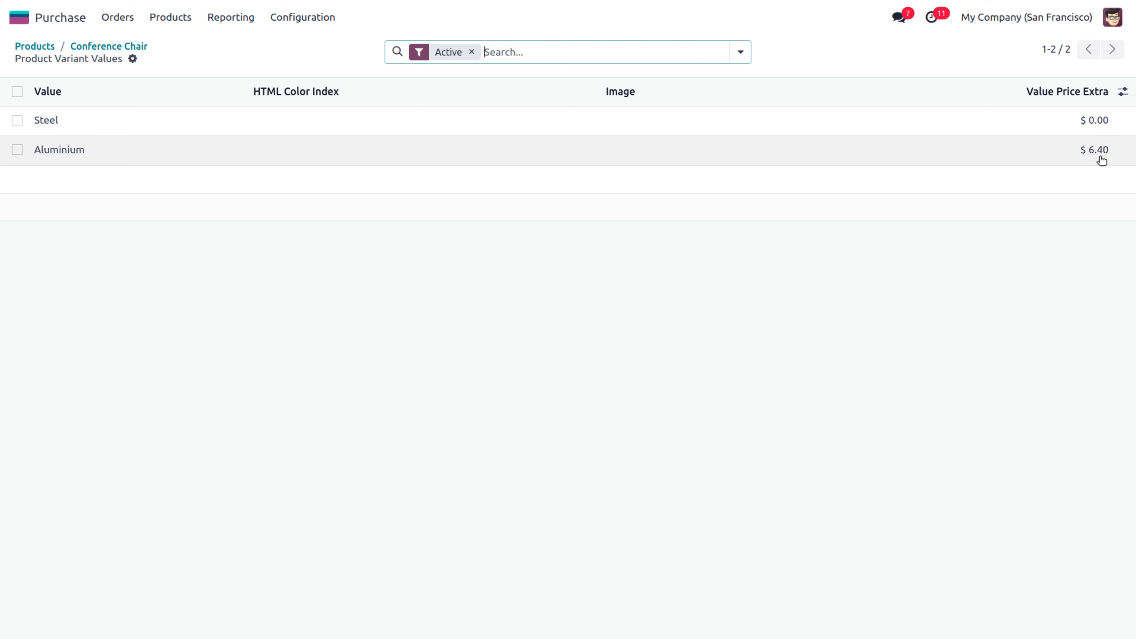
click(322, 24)
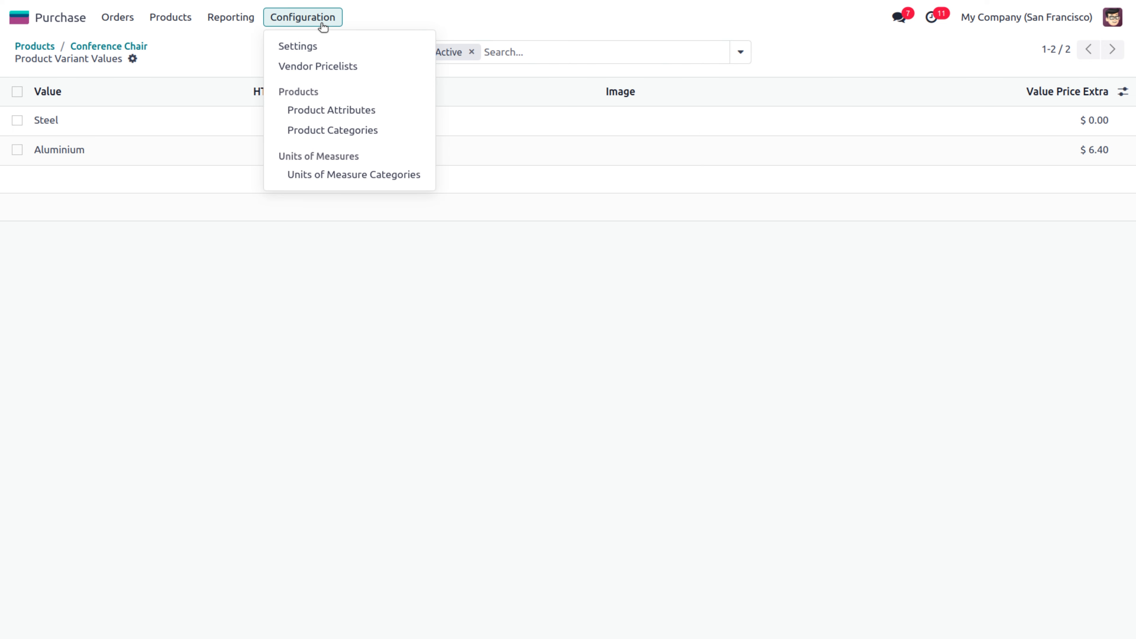
In the clr product attribute, give black a 10.00 default extra price, leaving white at 0.00
click(330, 110)
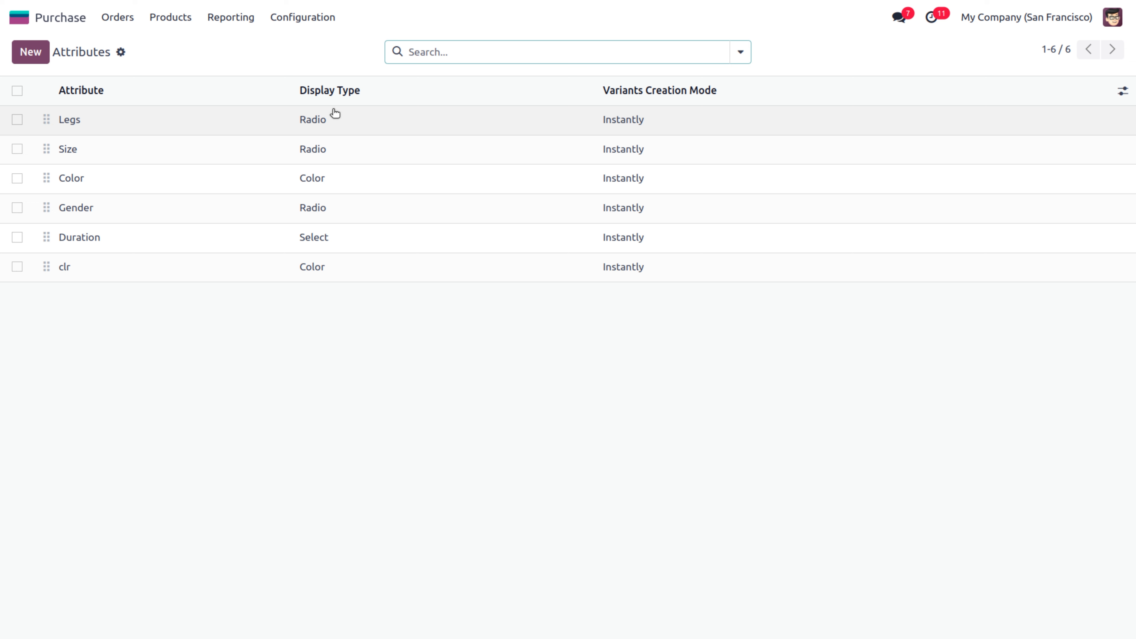
click(208, 269)
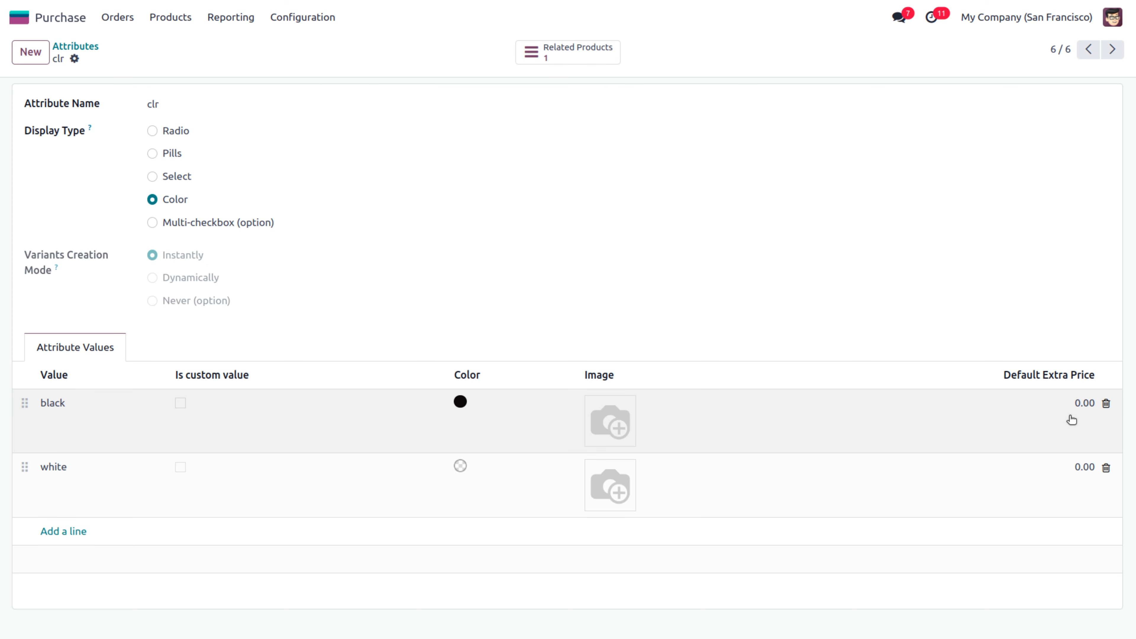
click(1073, 408)
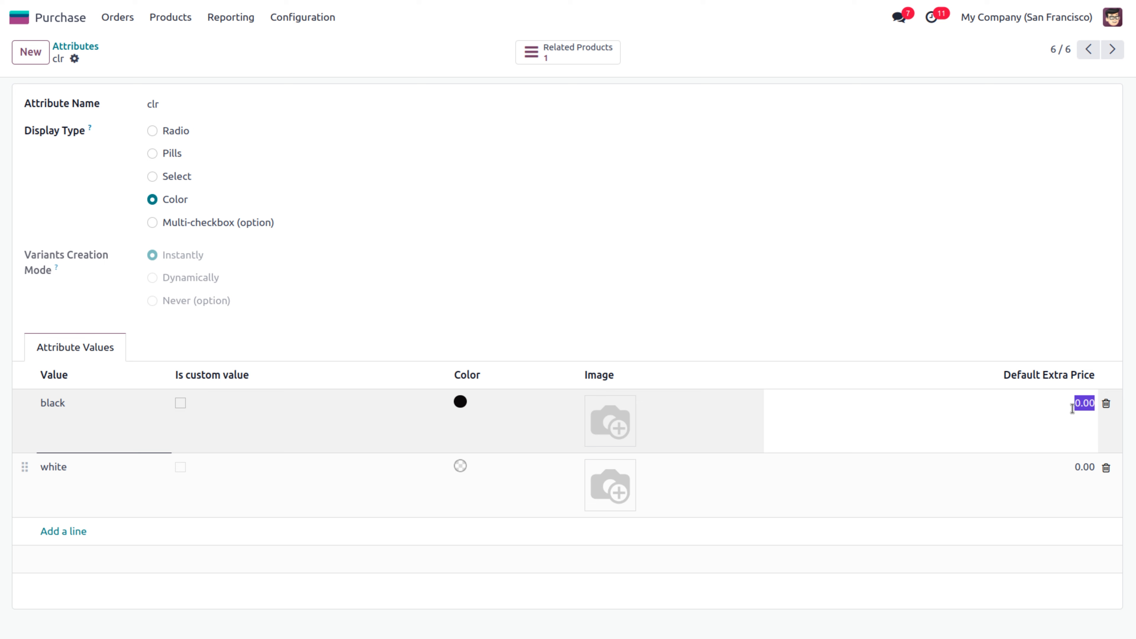
text(10)
click(898, 137)
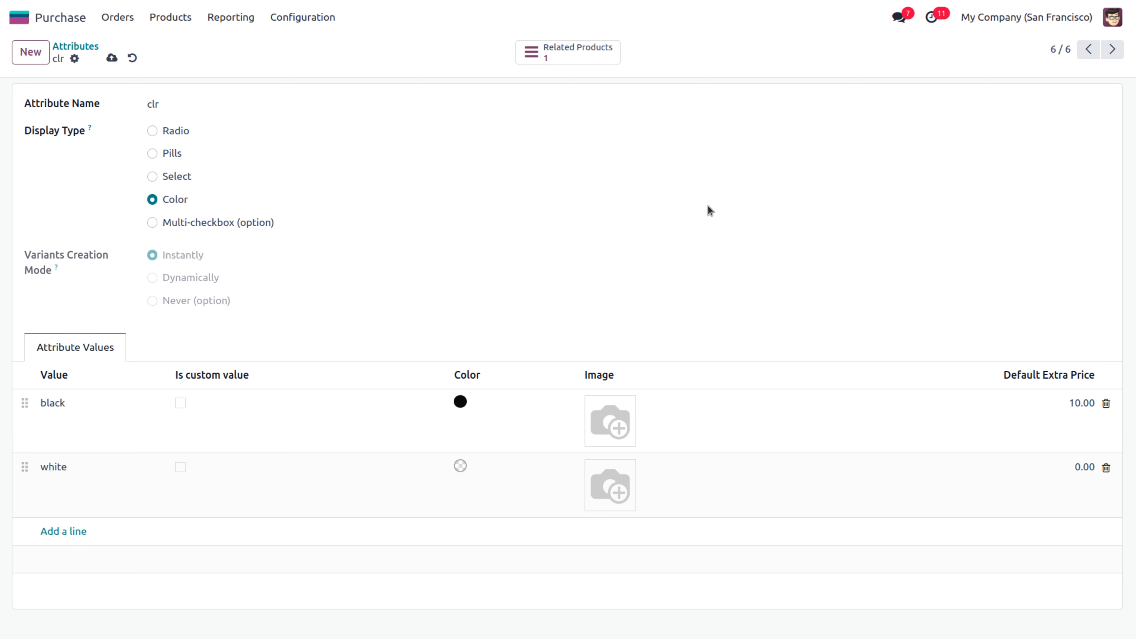
click(173, 25)
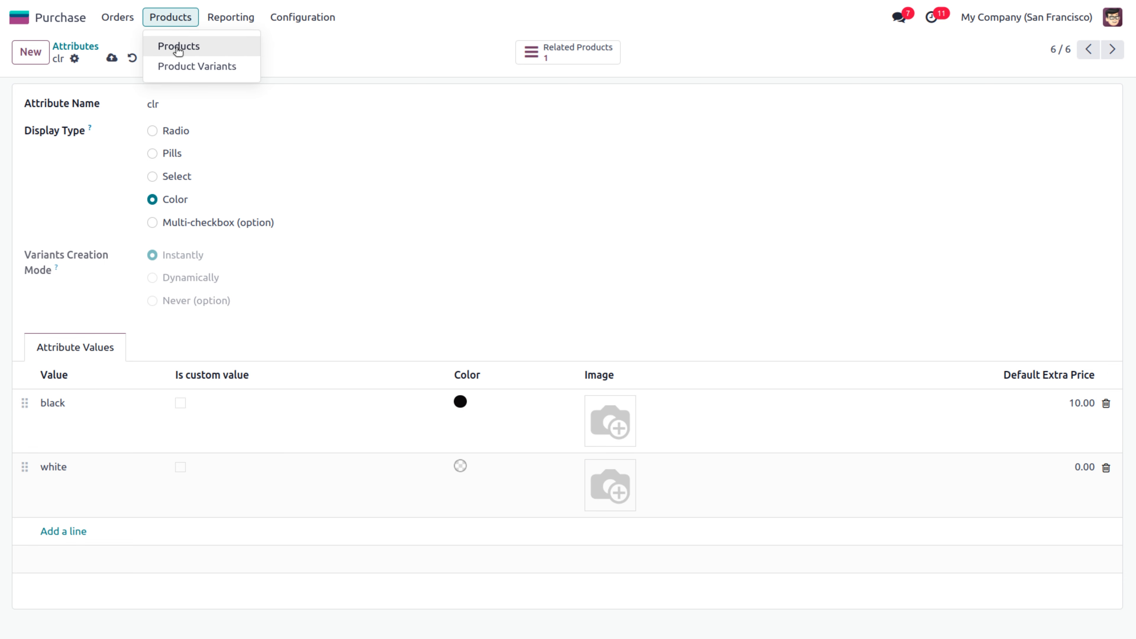
Scroll Product Variants to the four Conference Chair variants: Steel at 33.00, Aluminium at 39.40
click(182, 67)
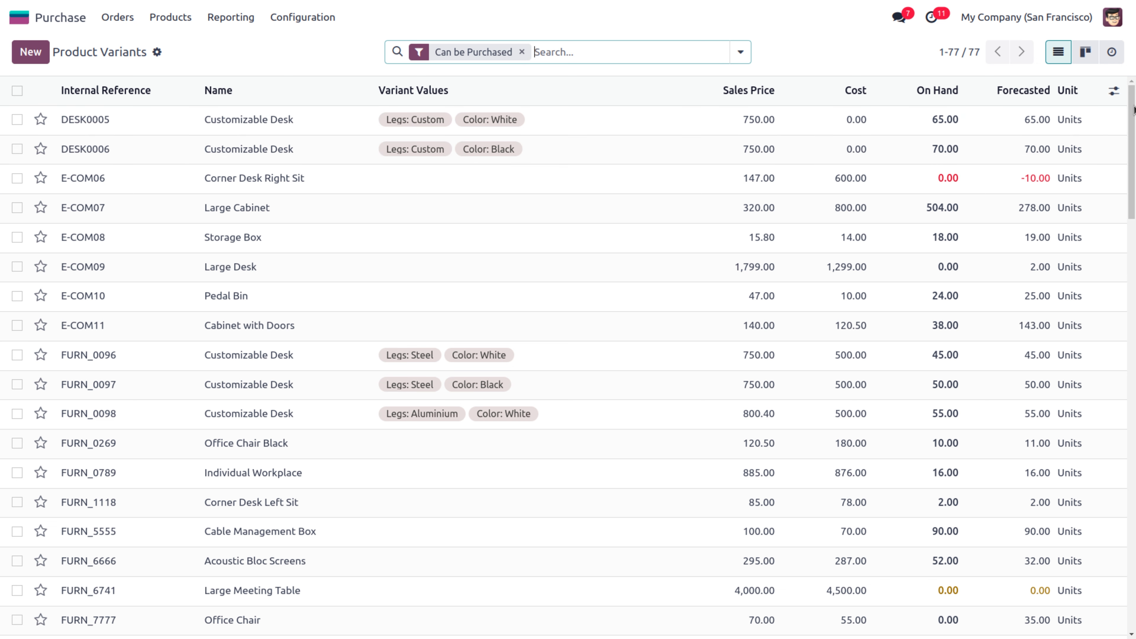
drag(1134, 109, 1134, 286)
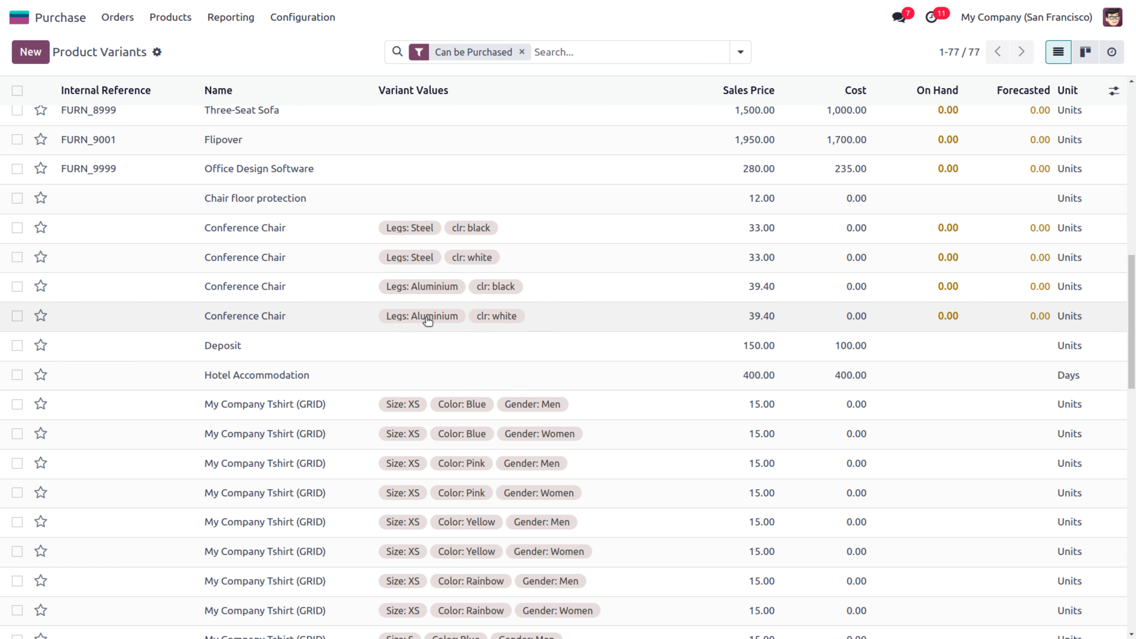
click(295, 19)
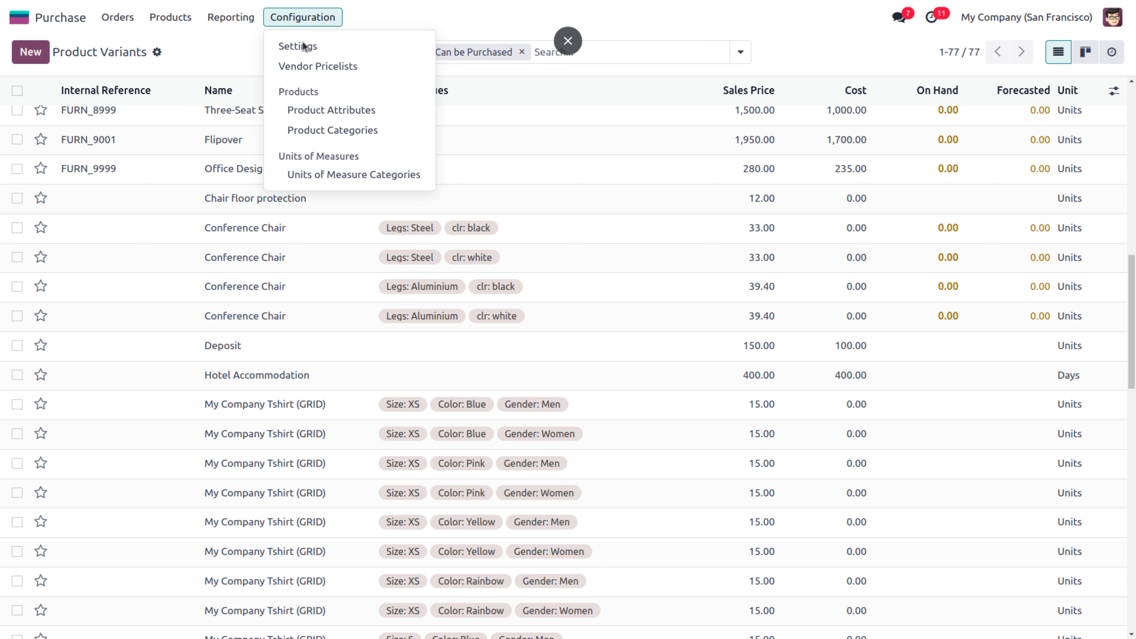
Open the All / Saleable / Office Furniture category from the Product Categories list
click(332, 130)
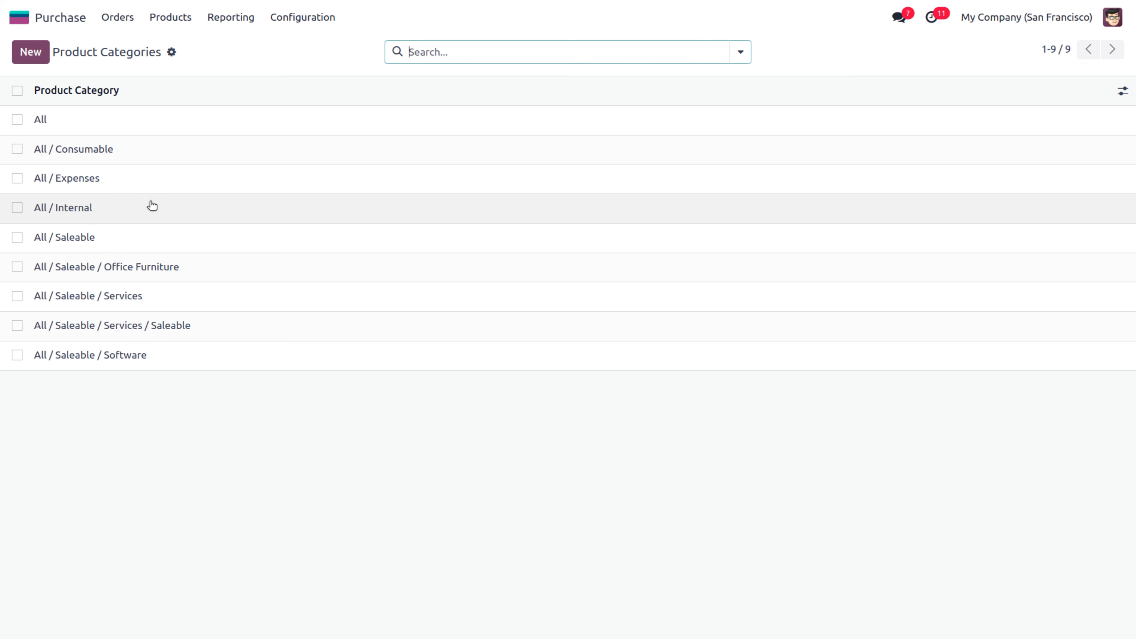
click(88, 125)
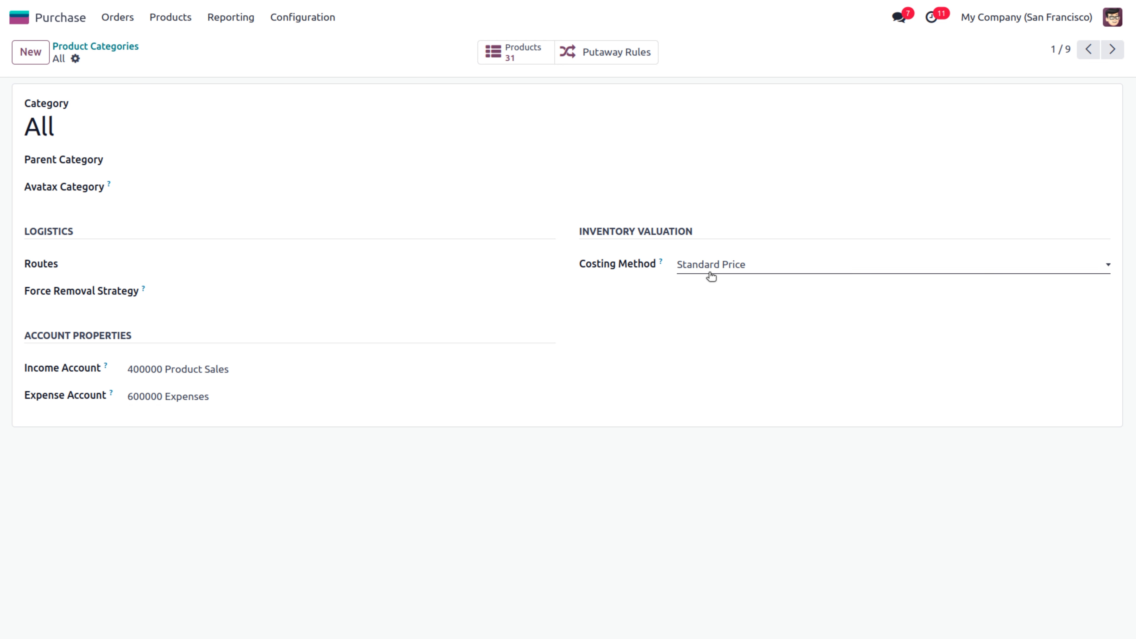
click(92, 49)
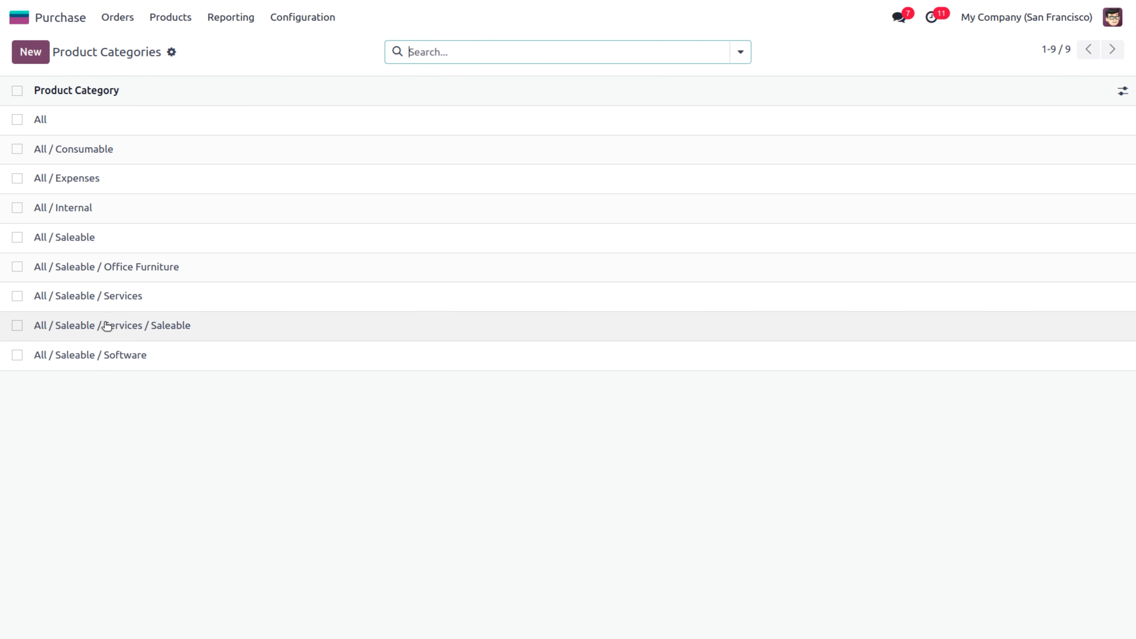
click(120, 268)
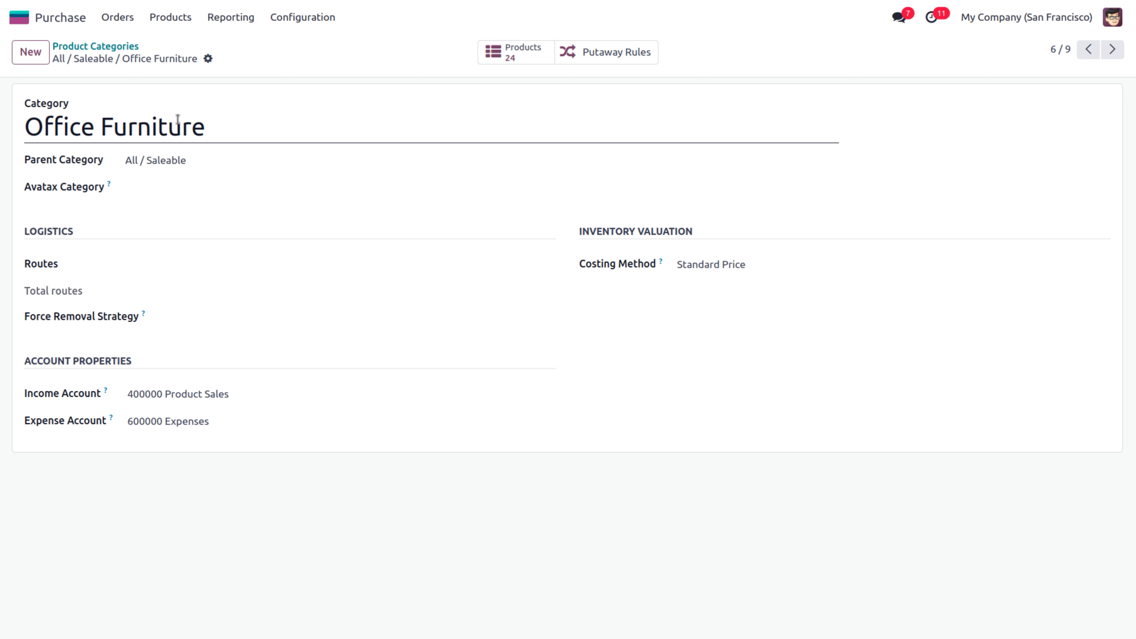
List the 24 Office Furniture products, then show the category's empty Putaway Rules
click(517, 54)
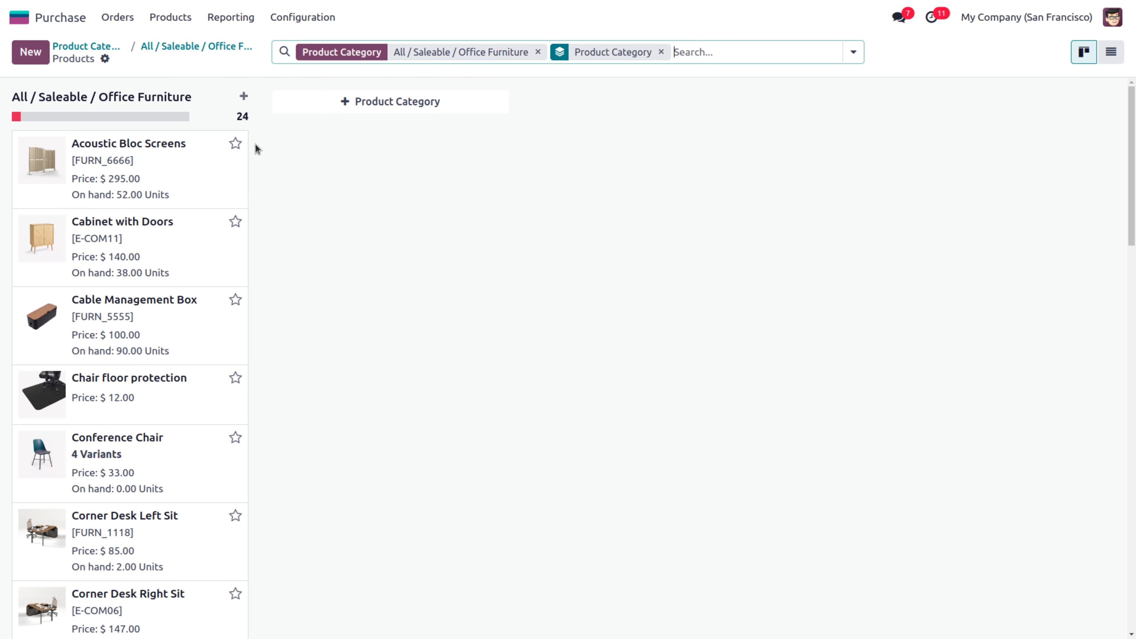
click(1111, 49)
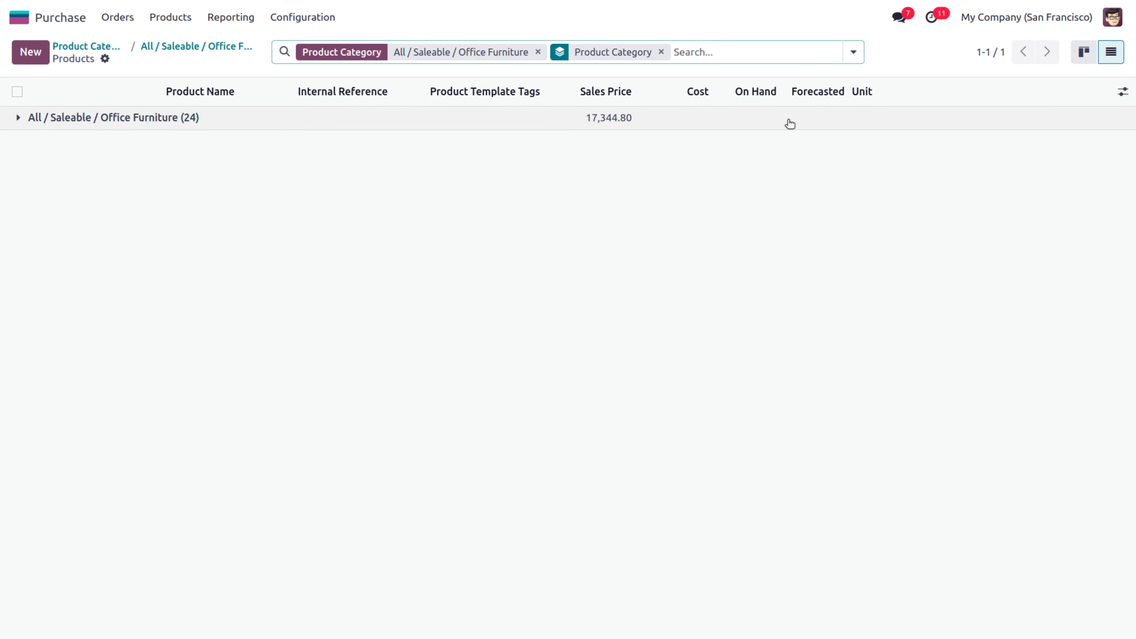
click(790, 124)
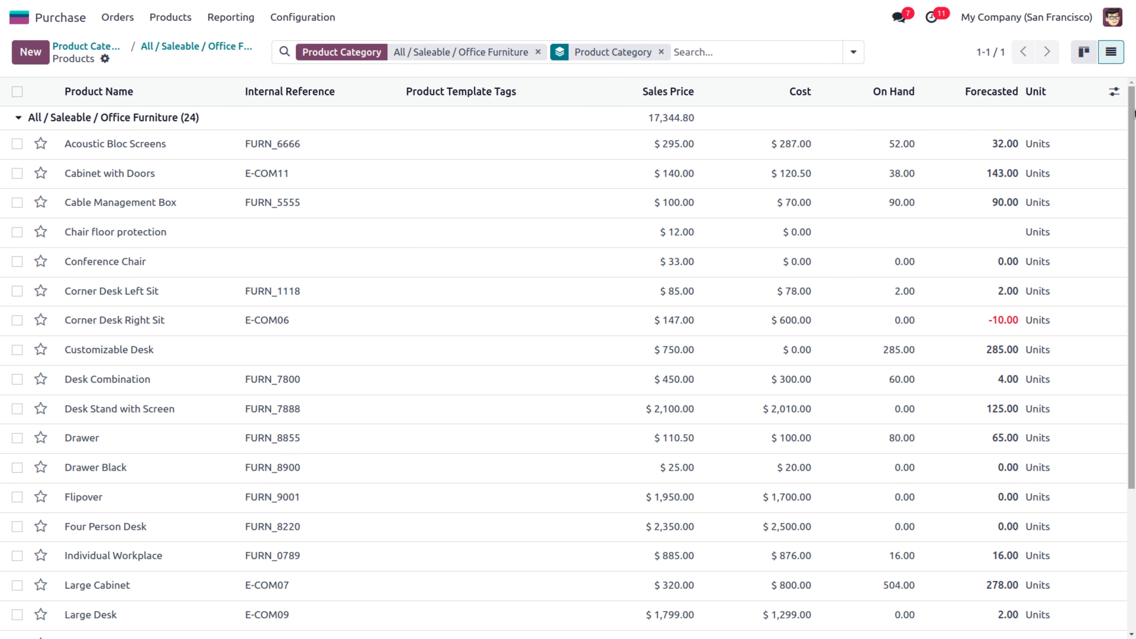
mouse_move(1134, 114)
mouse_down()
mouse_move(1134, 259)
mouse_move(1134, 107)
mouse_up()
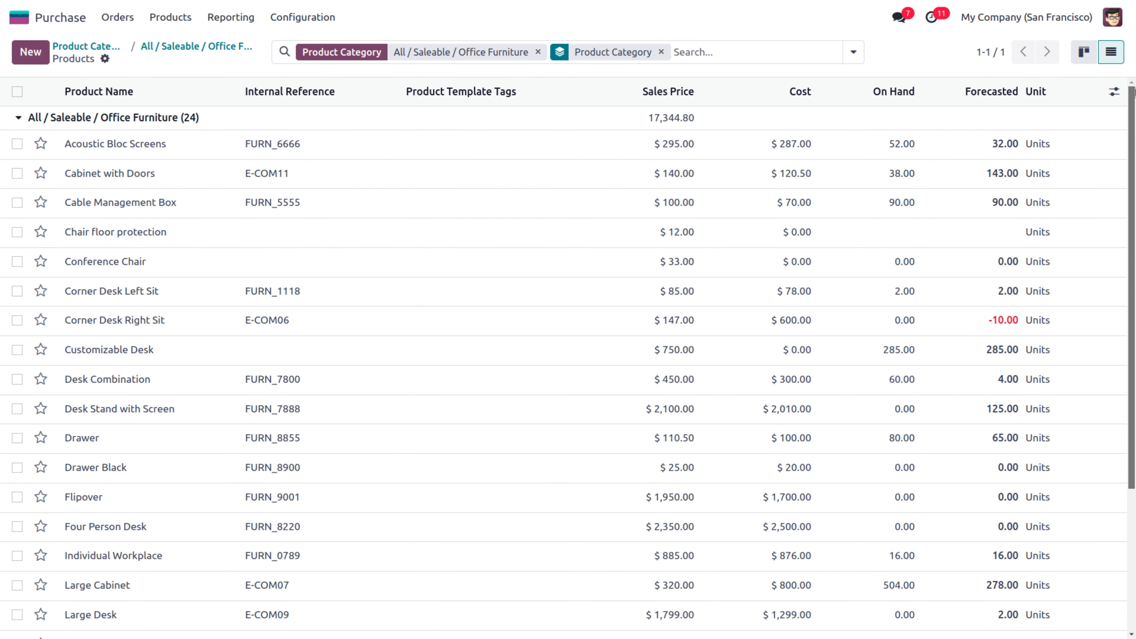
click(194, 47)
click(610, 50)
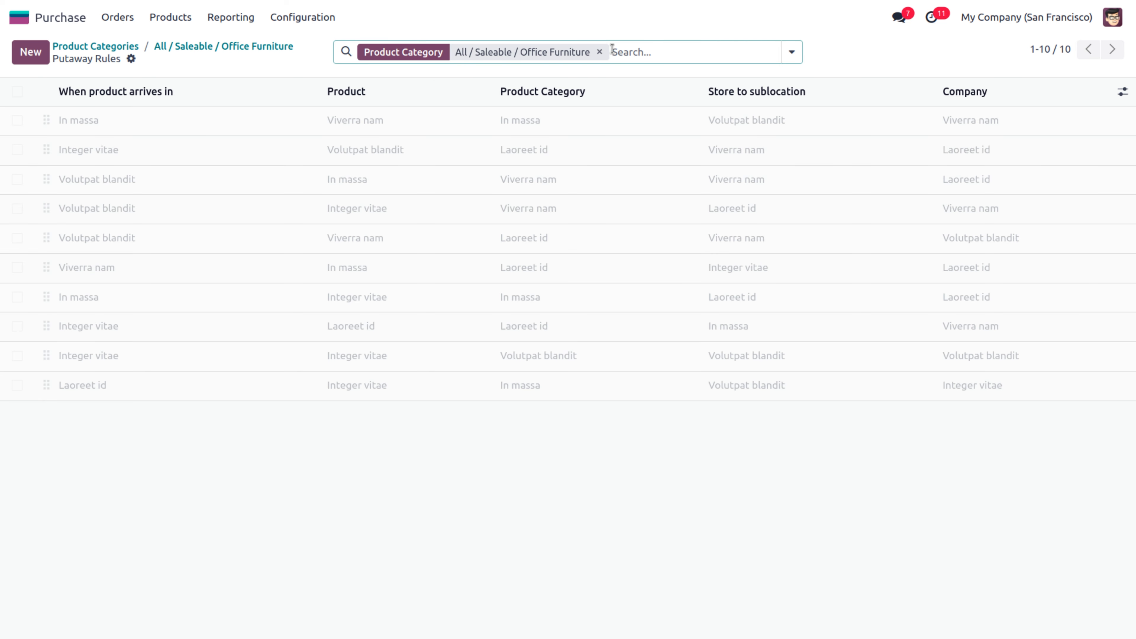
click(33, 49)
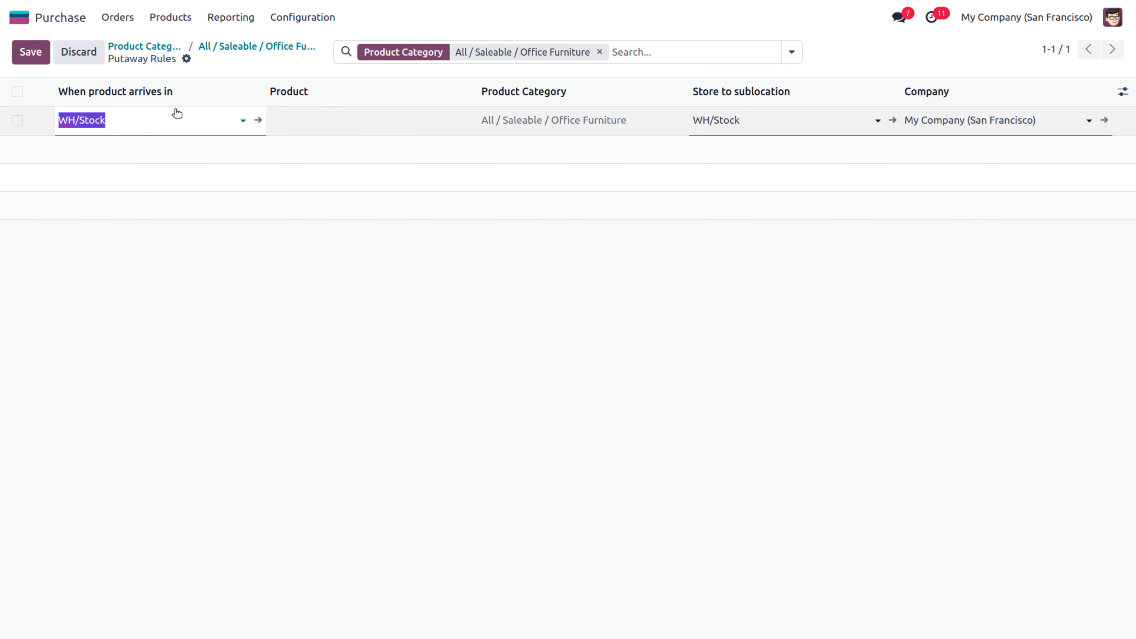
click(299, 122)
key(Tab)
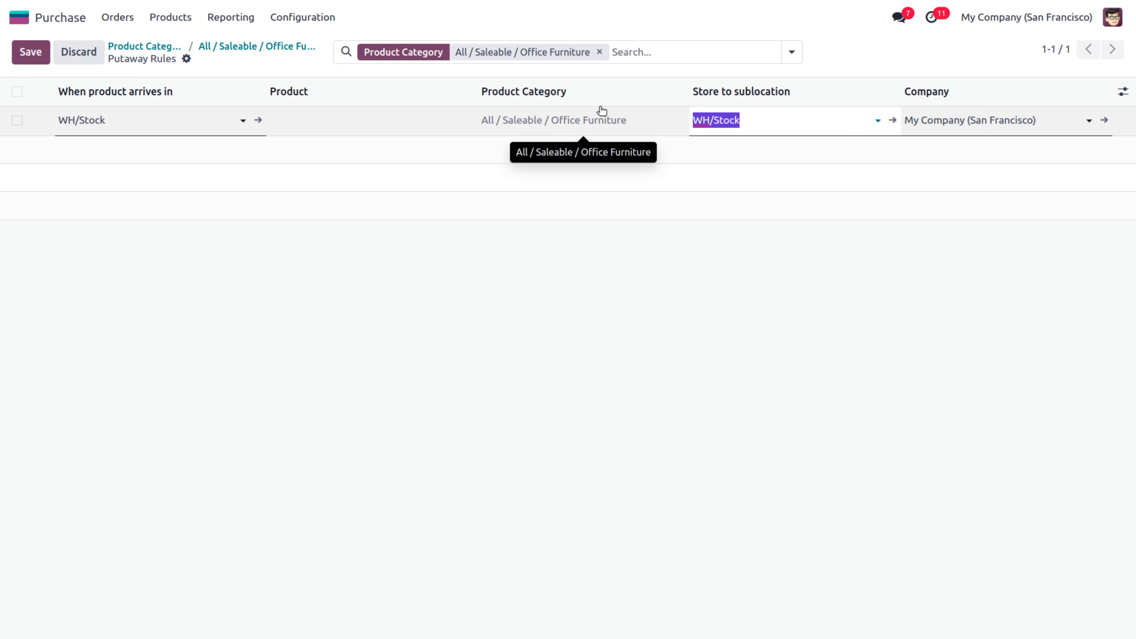
click(797, 119)
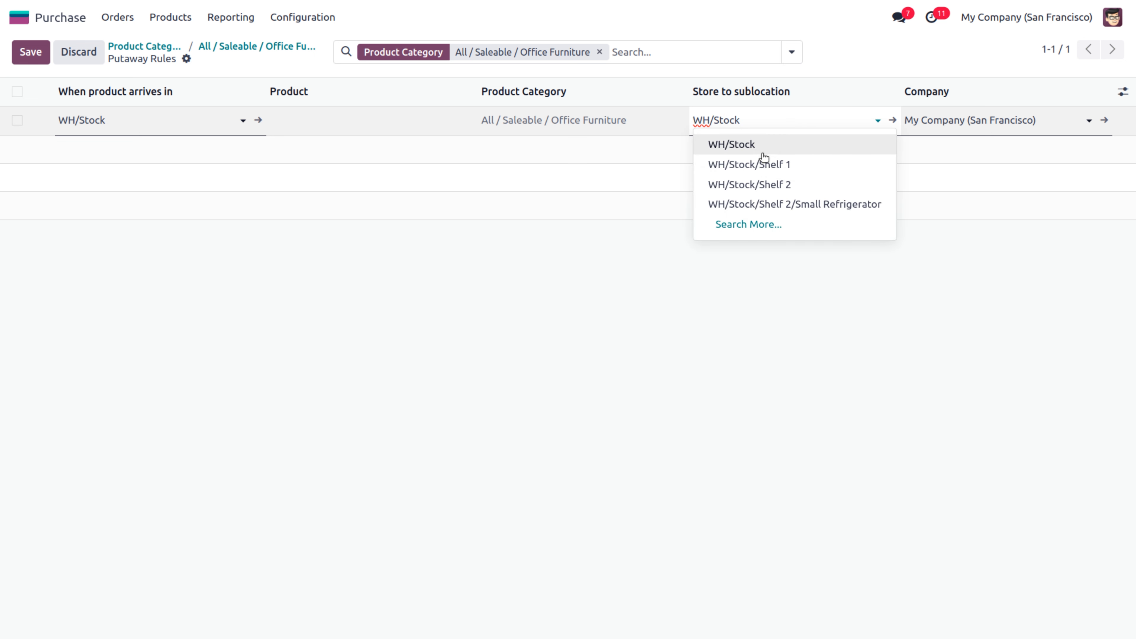
click(766, 204)
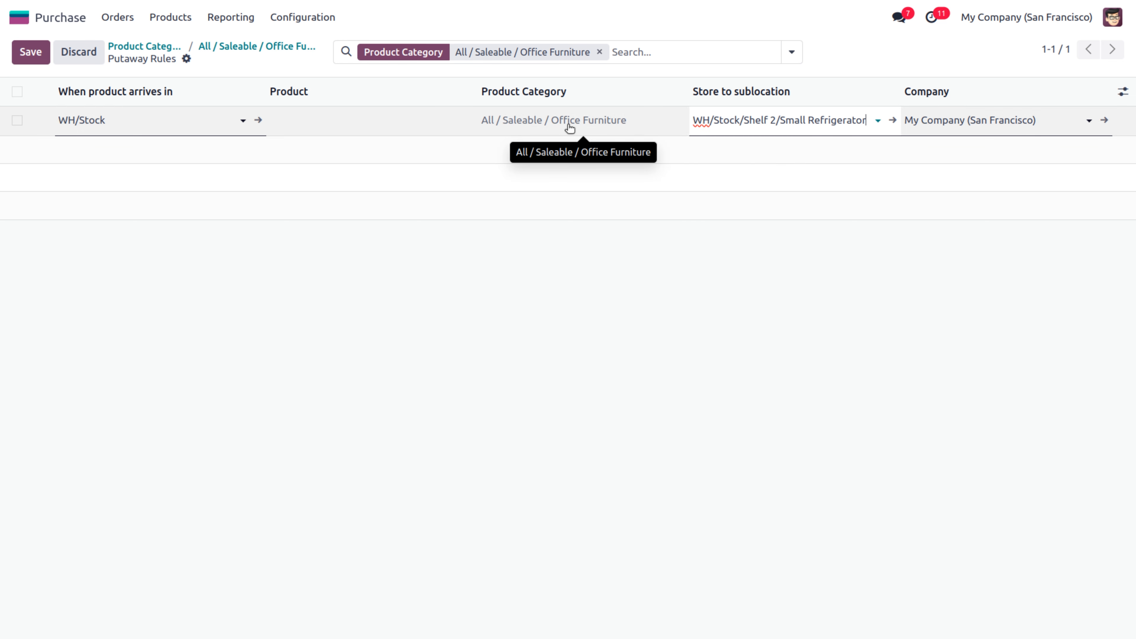
double_click(867, 121)
key(ctrl+a)
key(BackSpace)
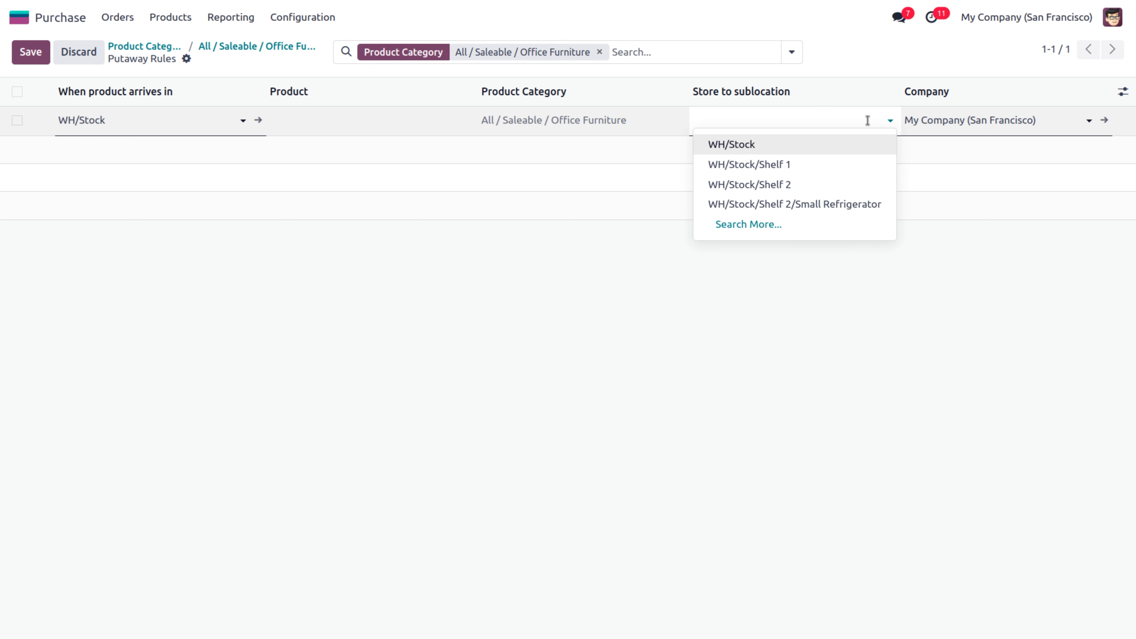
click(546, 222)
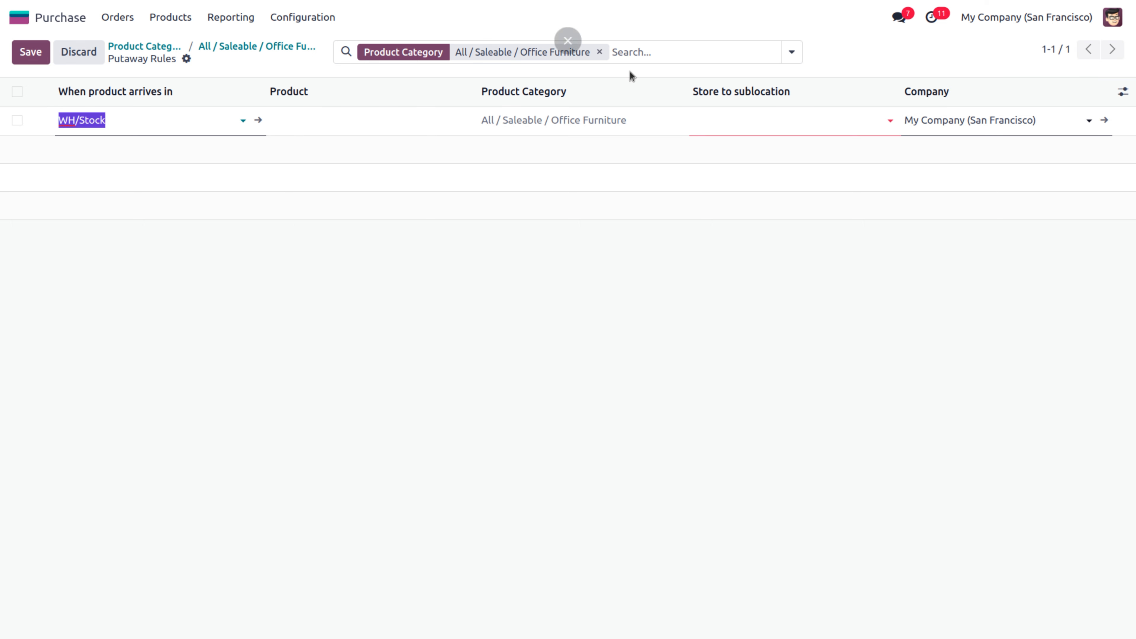
click(246, 46)
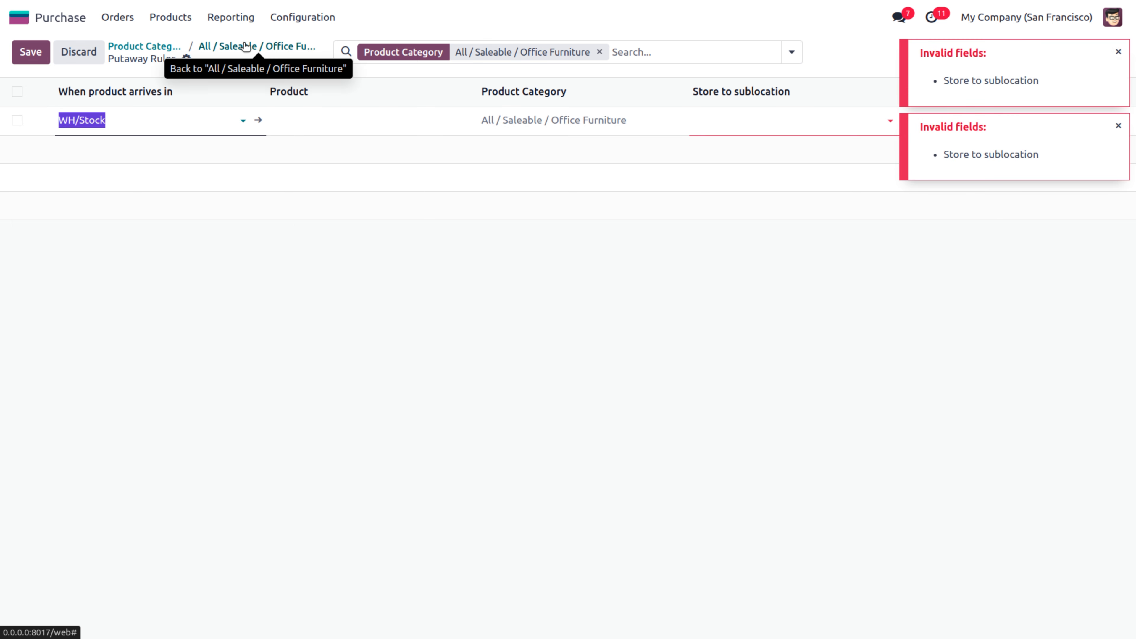
key(Escape)
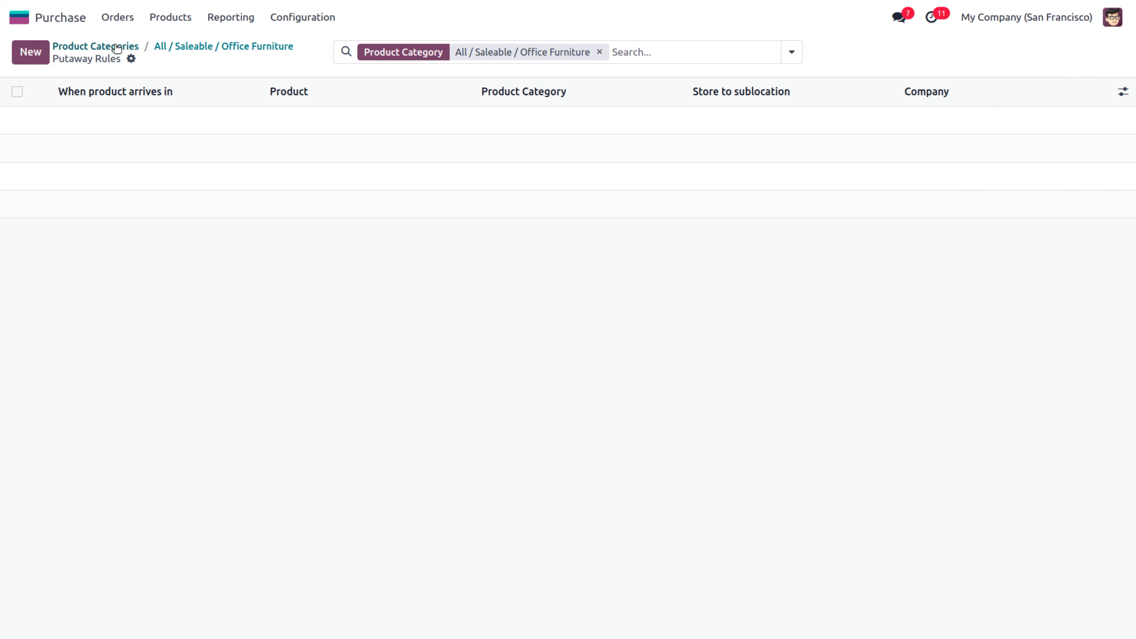
click(286, 27)
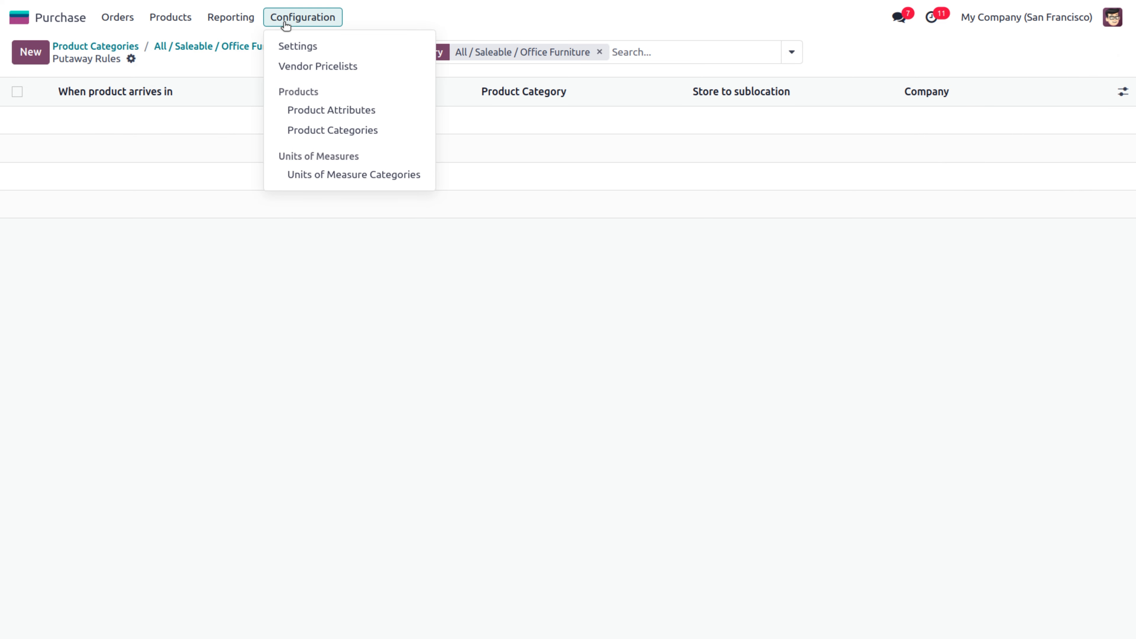
Show the 32-entry Vendor Pricelists list, including Wood Corner's Large Cabinet at 750.00
click(299, 68)
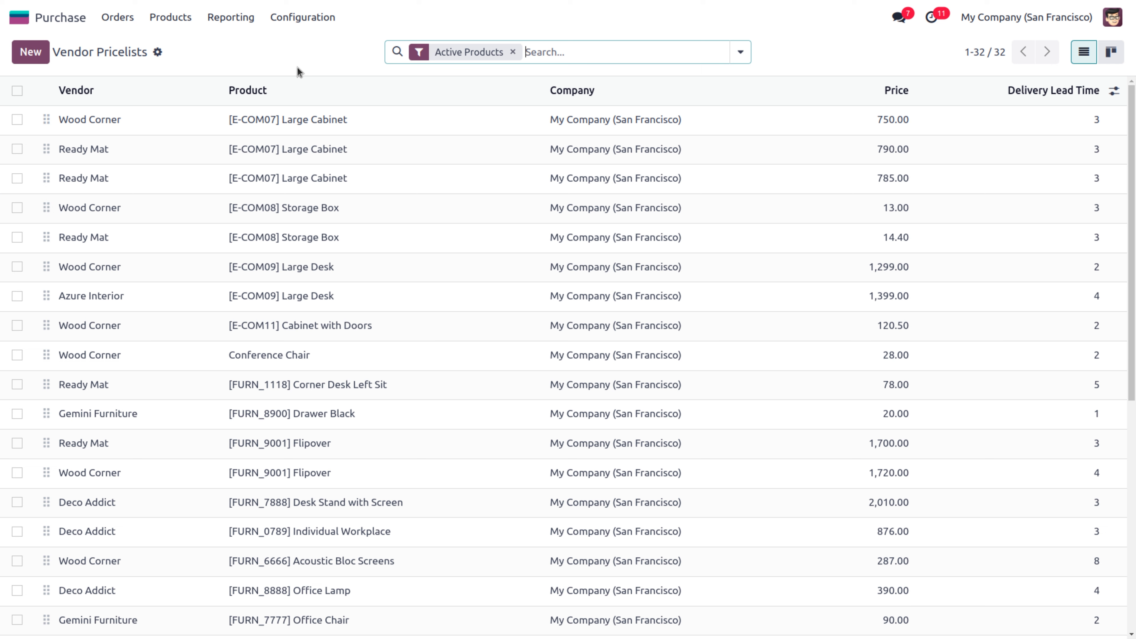
drag(299, 72, 302, 120)
click(317, 56)
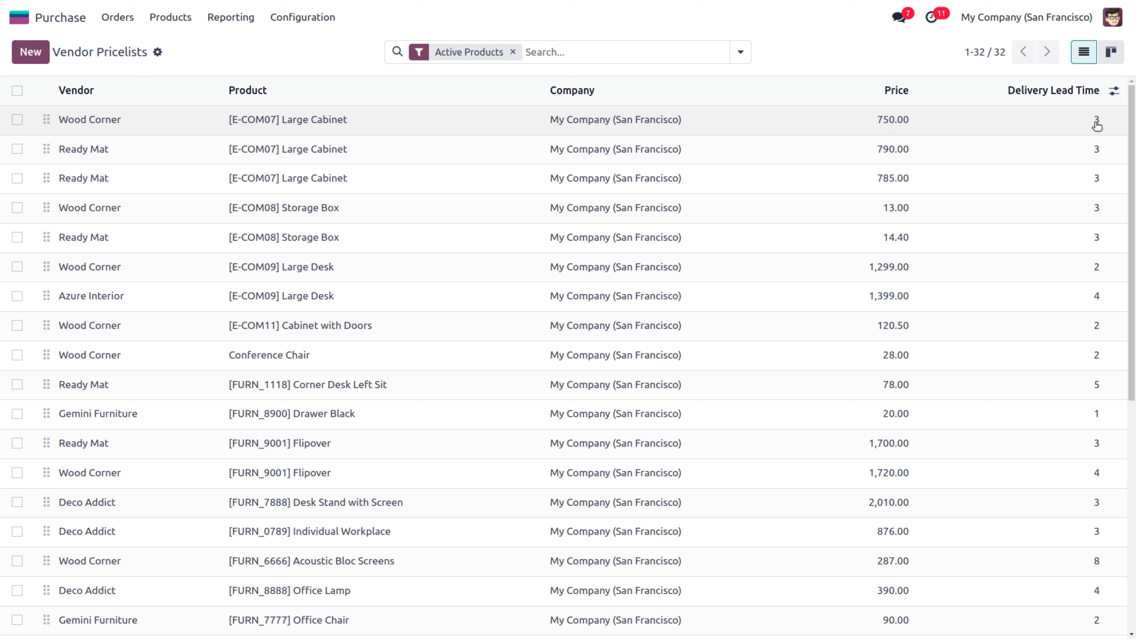
click(172, 19)
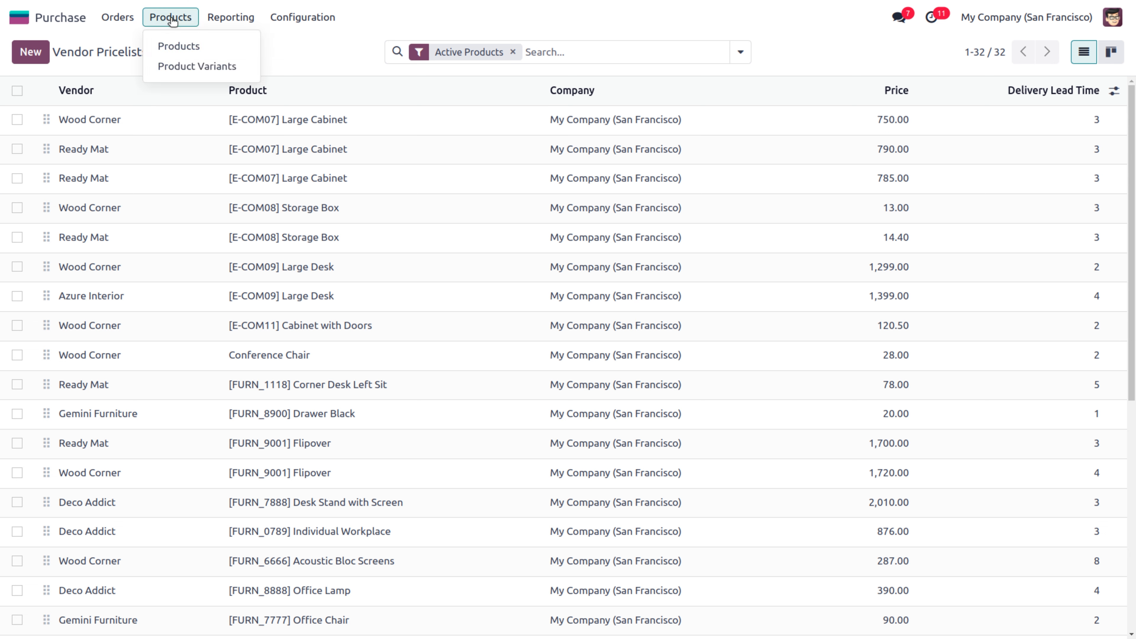
Start a new vendor contact named Demo Company from the Vendors list
click(173, 44)
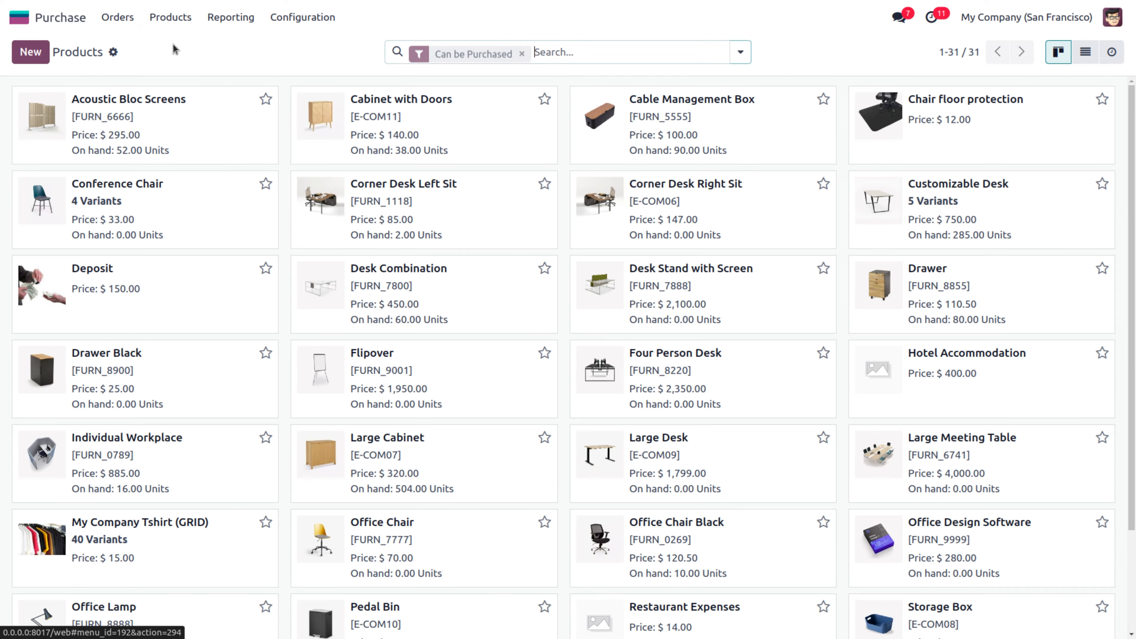
click(113, 18)
click(131, 87)
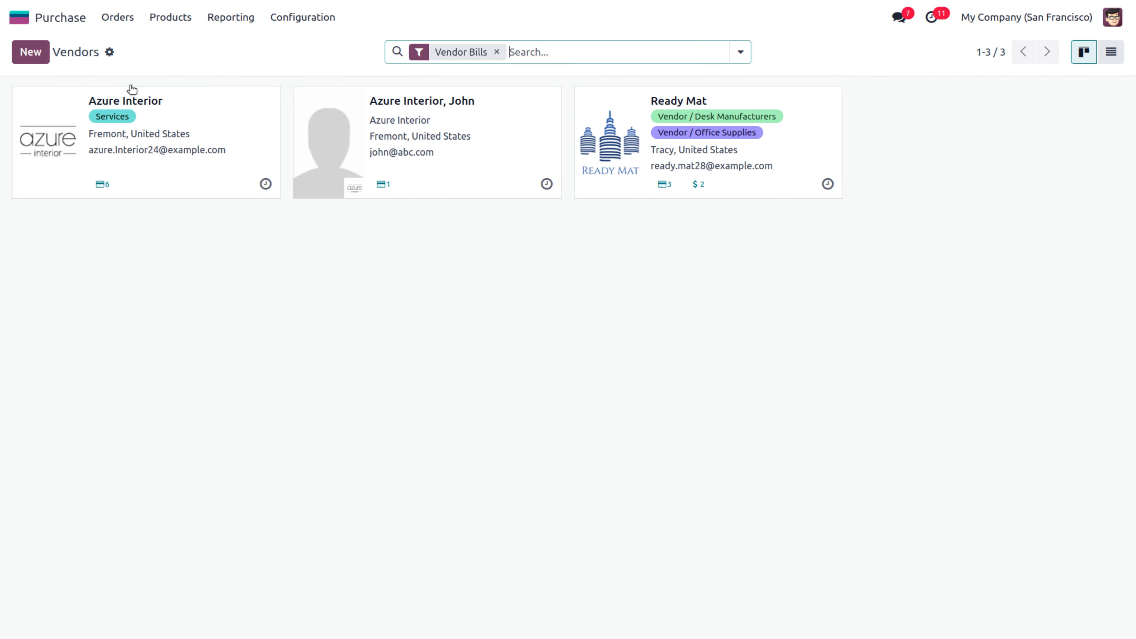
click(33, 52)
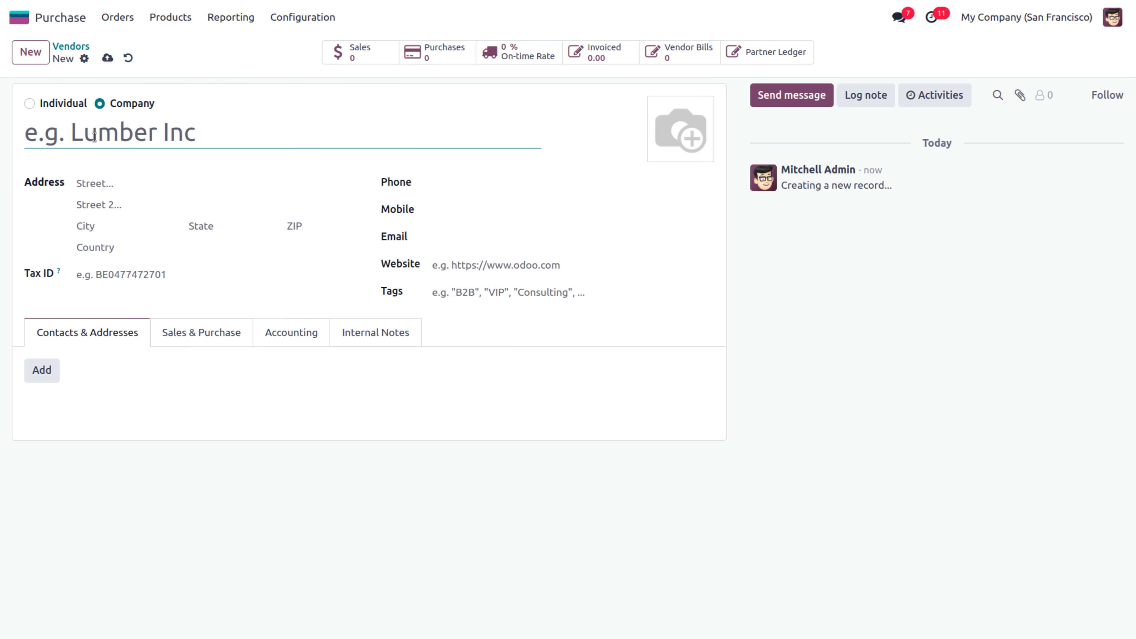
text(D)
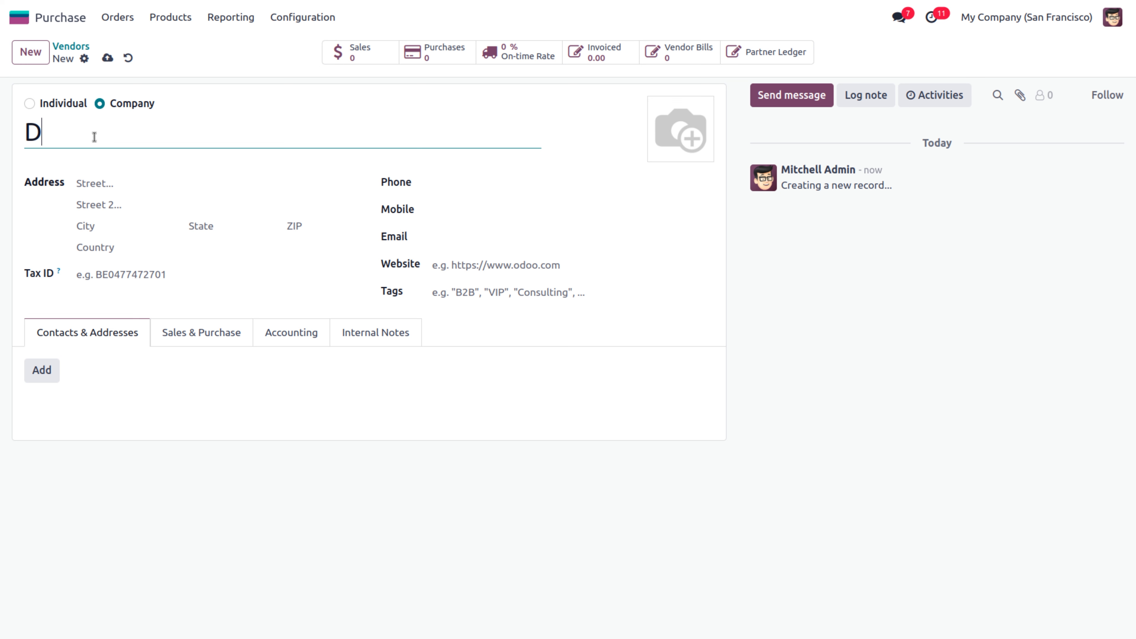
text(emo C)
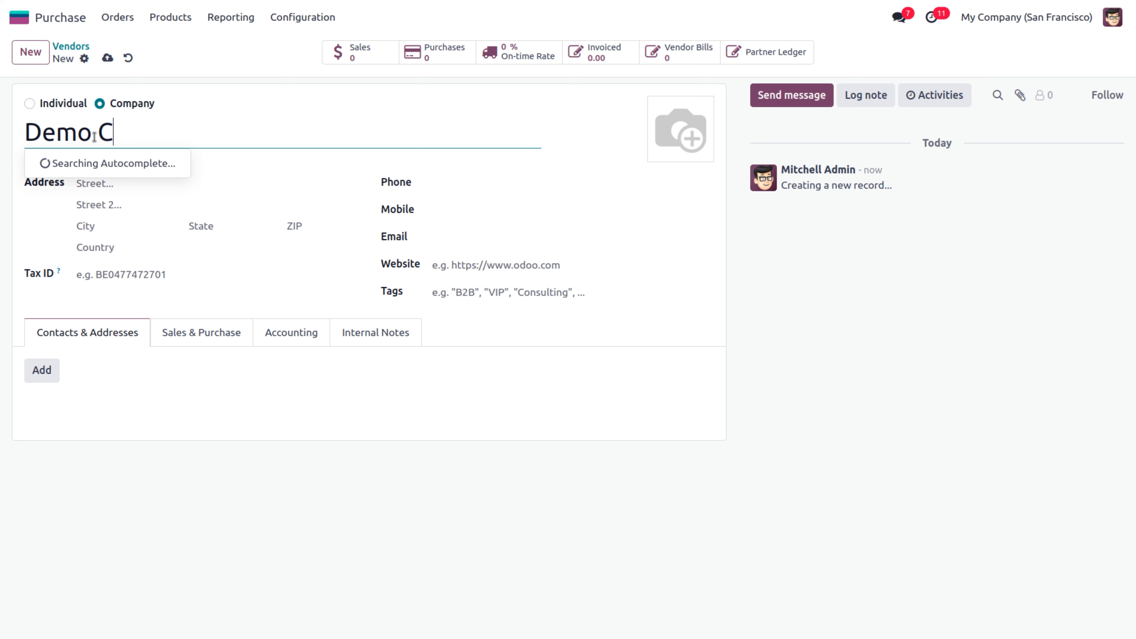
text(ompany)
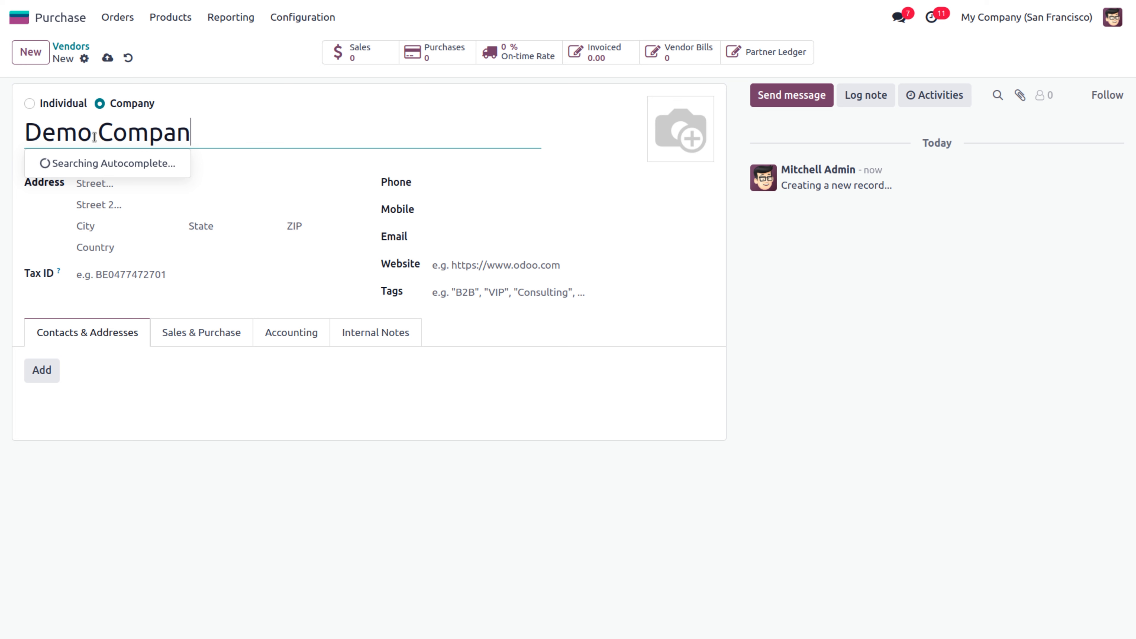
Fill in the vendor's email address and mobile number
click(468, 236)
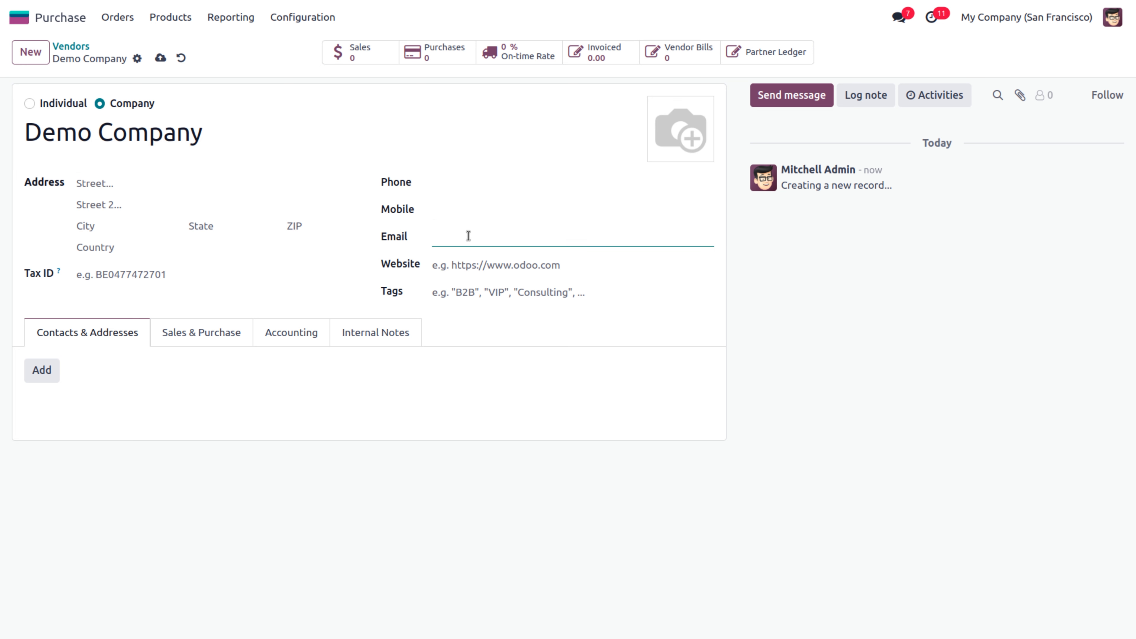
text(demo@demo.com)
click(461, 212)
text(52462542)
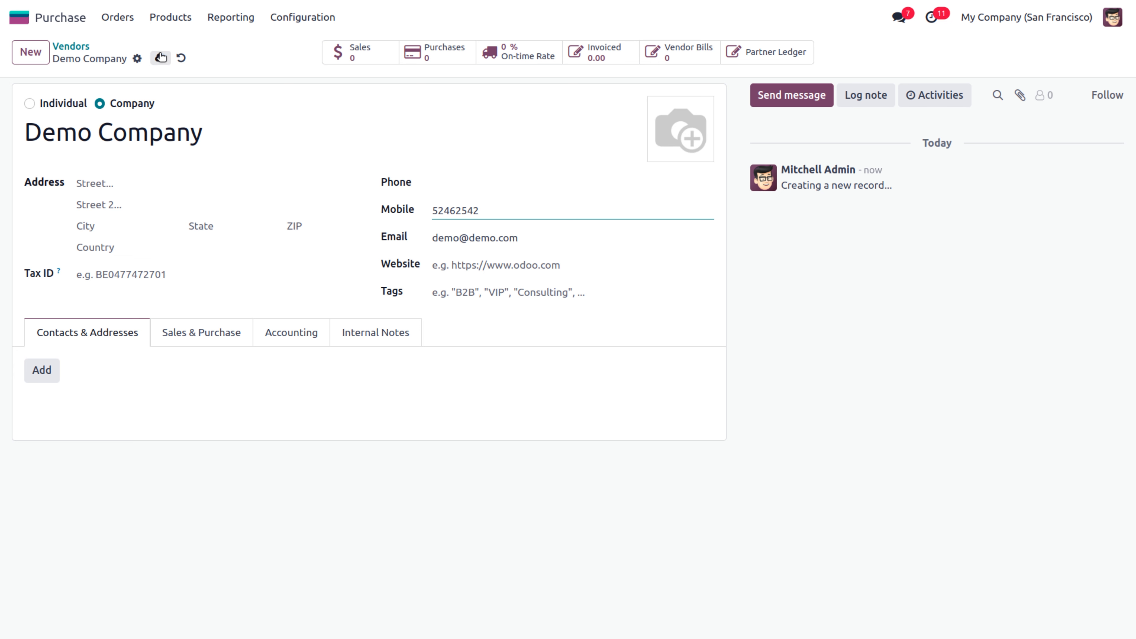
Set the vendor's country to India and state to Kerala (IN), then save
click(98, 181)
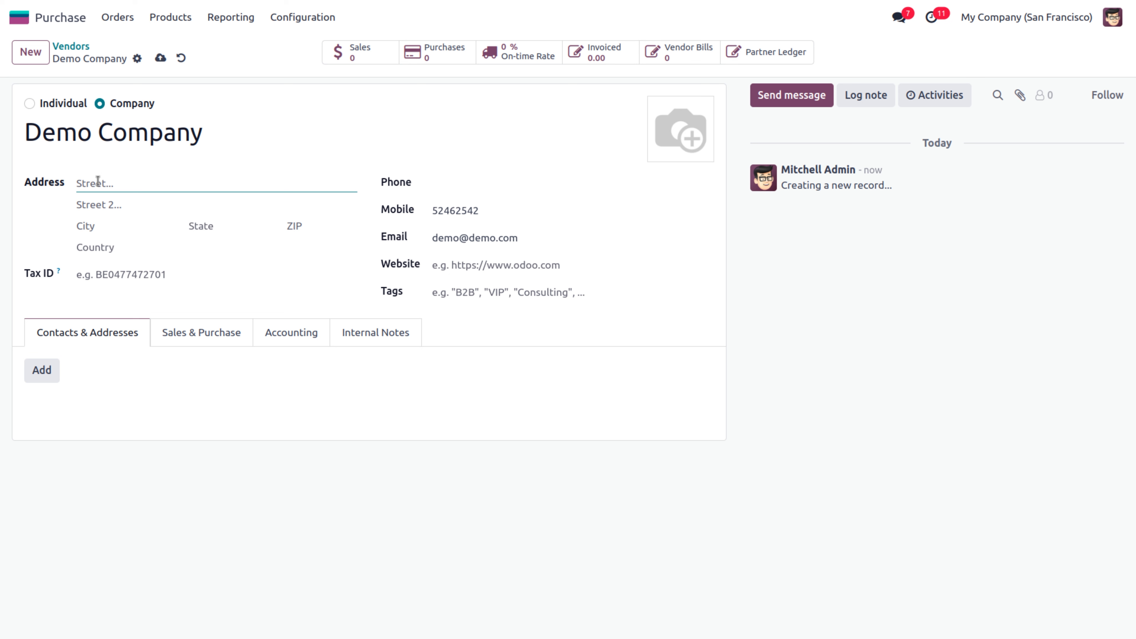
click(106, 254)
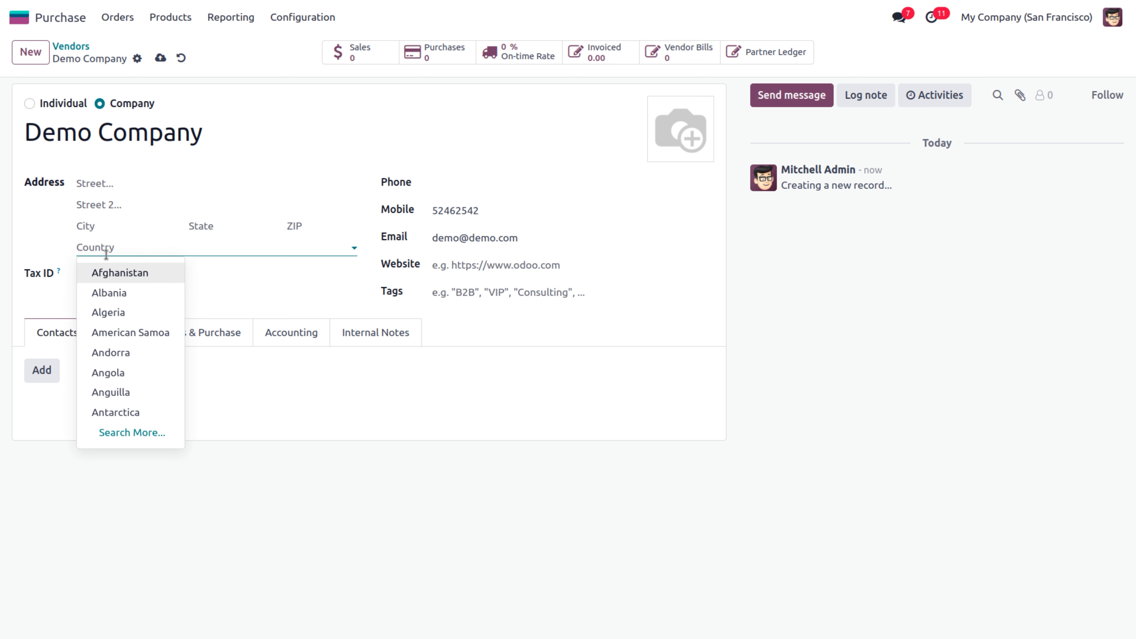
text(indi)
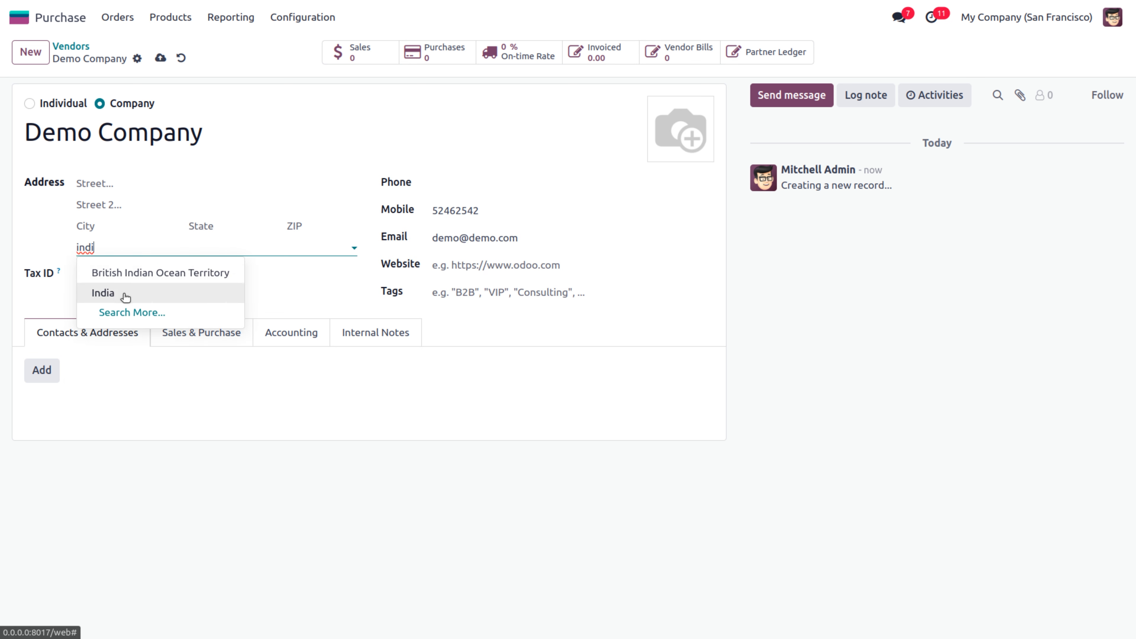
click(125, 298)
click(231, 229)
text(kera)
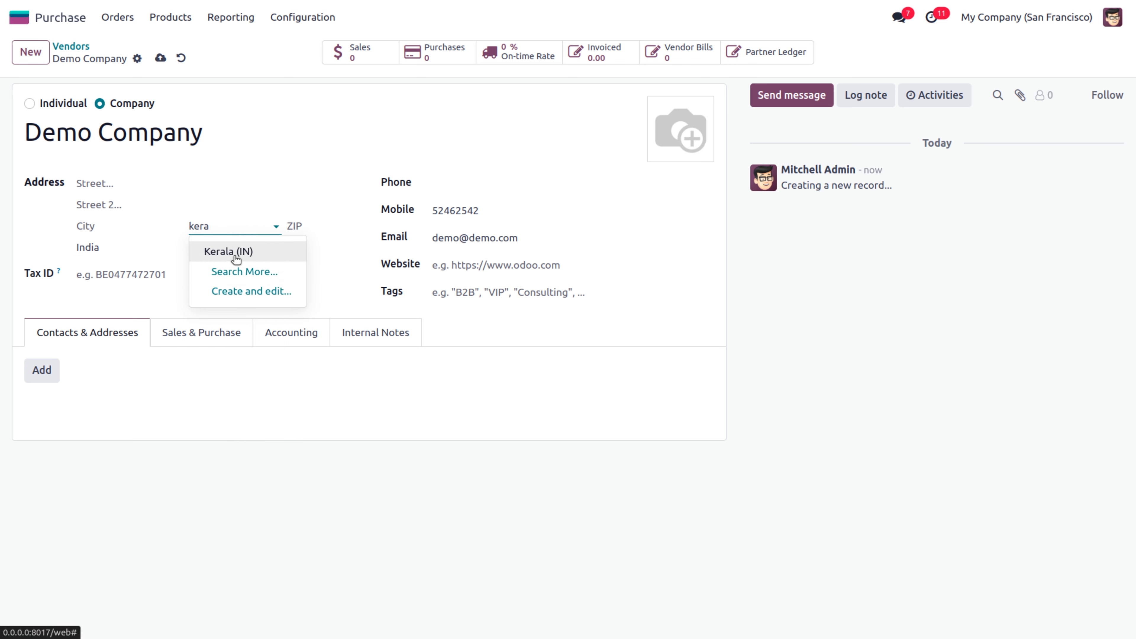
click(236, 260)
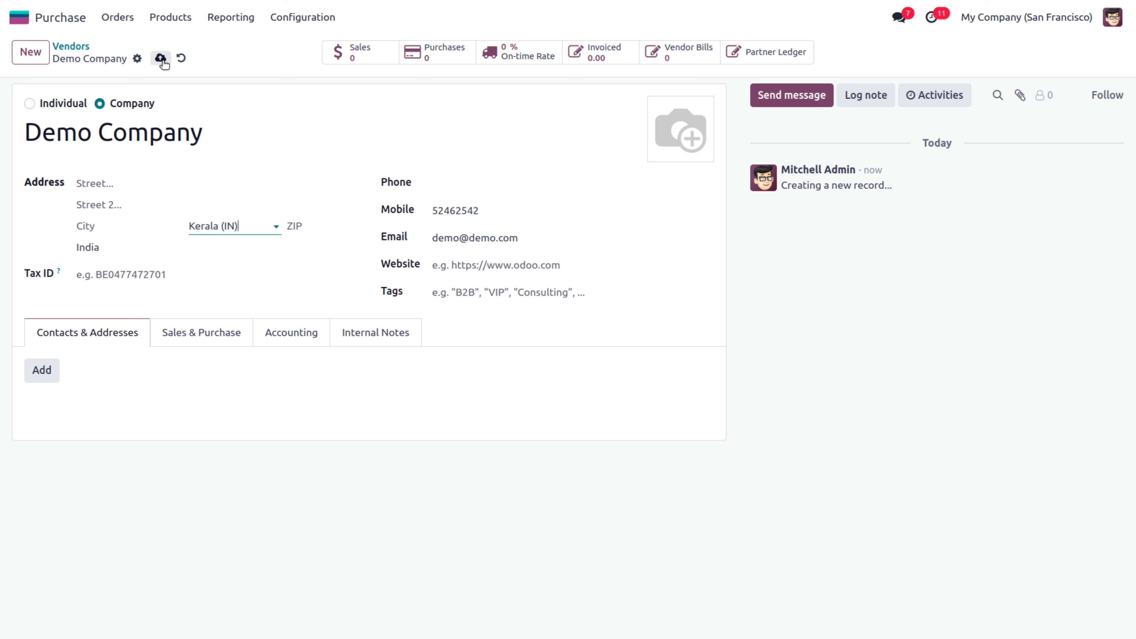
click(161, 58)
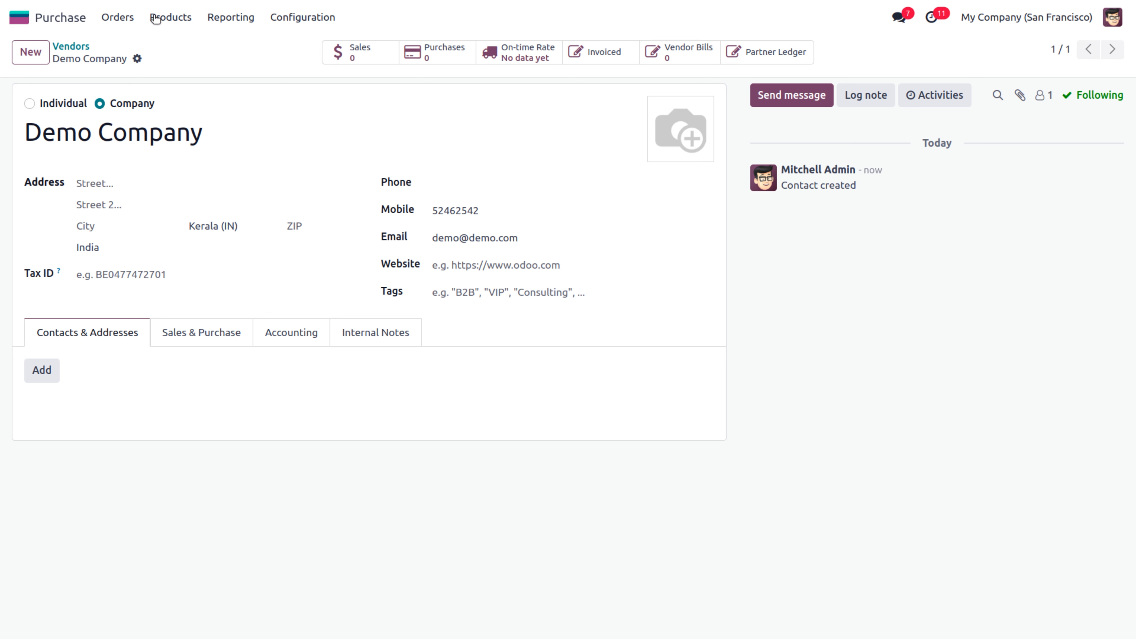
Start a new vendor pricelist for Demo Company with a 3-day delivery lead time
click(290, 18)
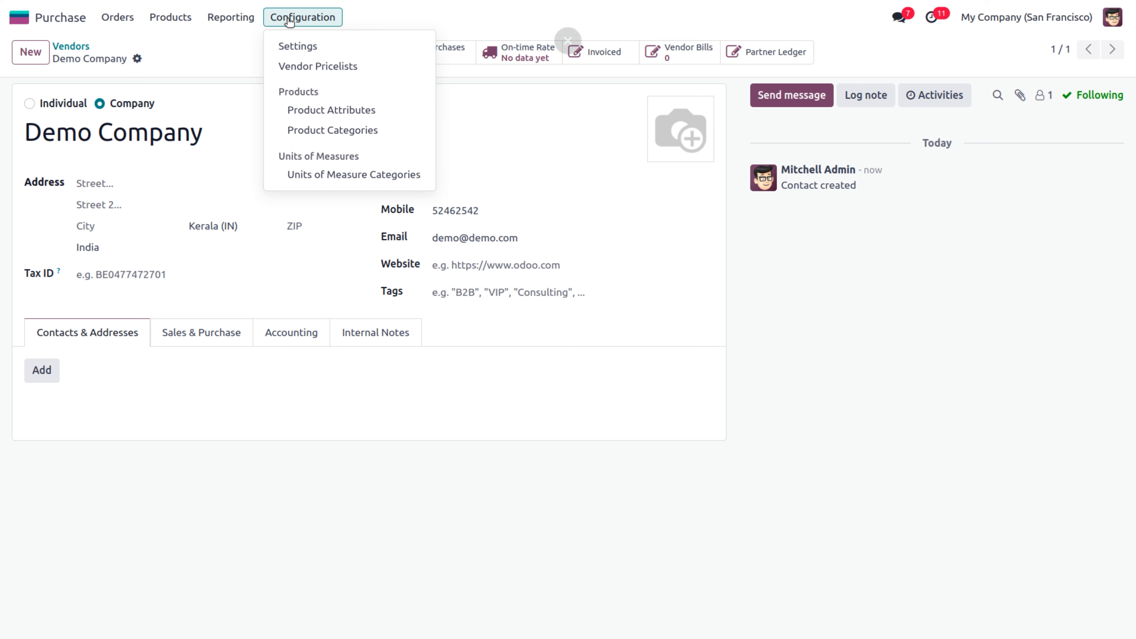
click(291, 66)
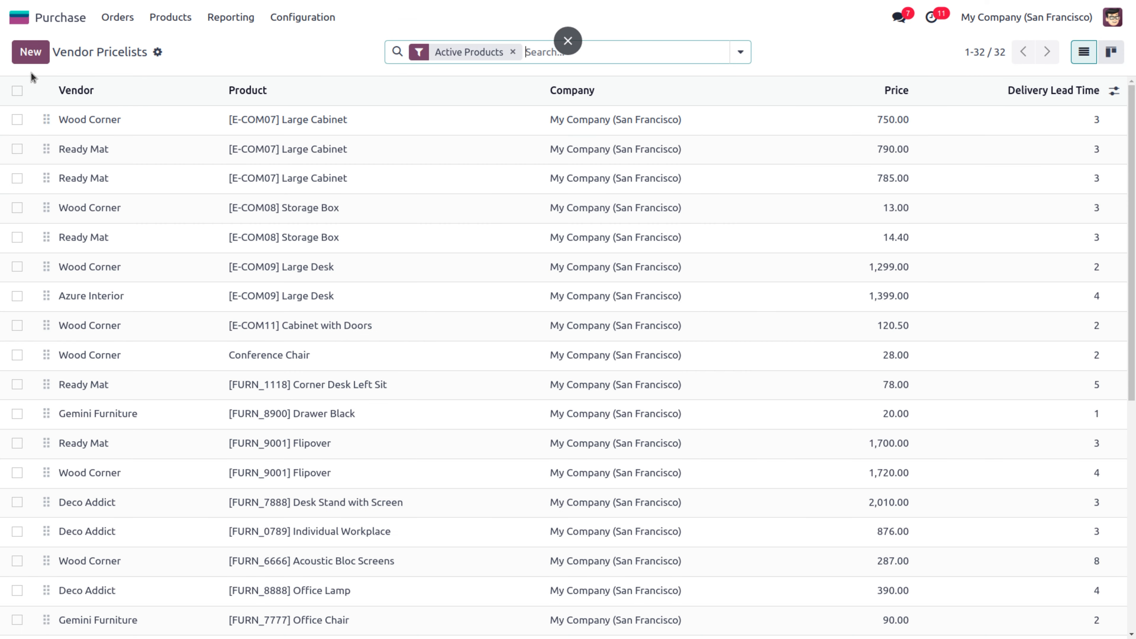
click(30, 52)
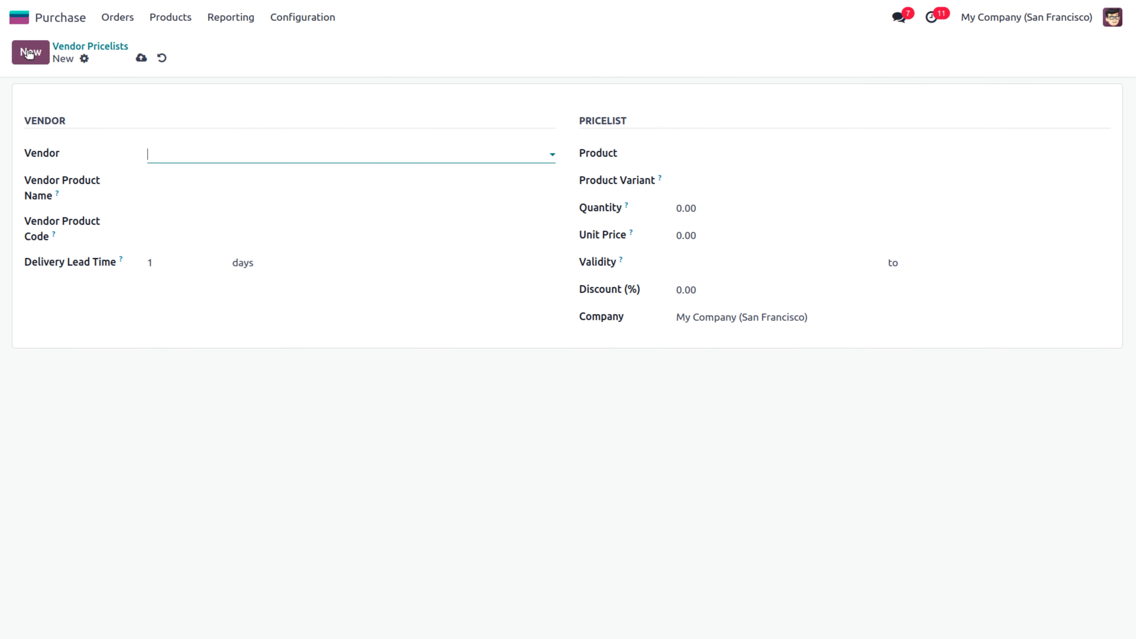
click(163, 156)
text(demo)
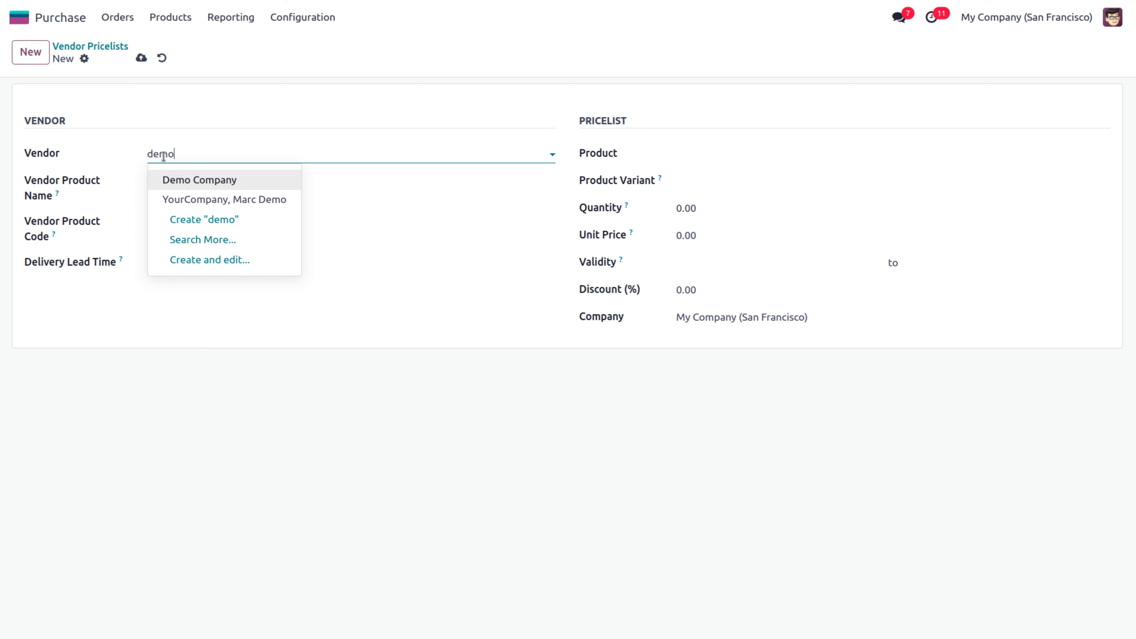
click(236, 179)
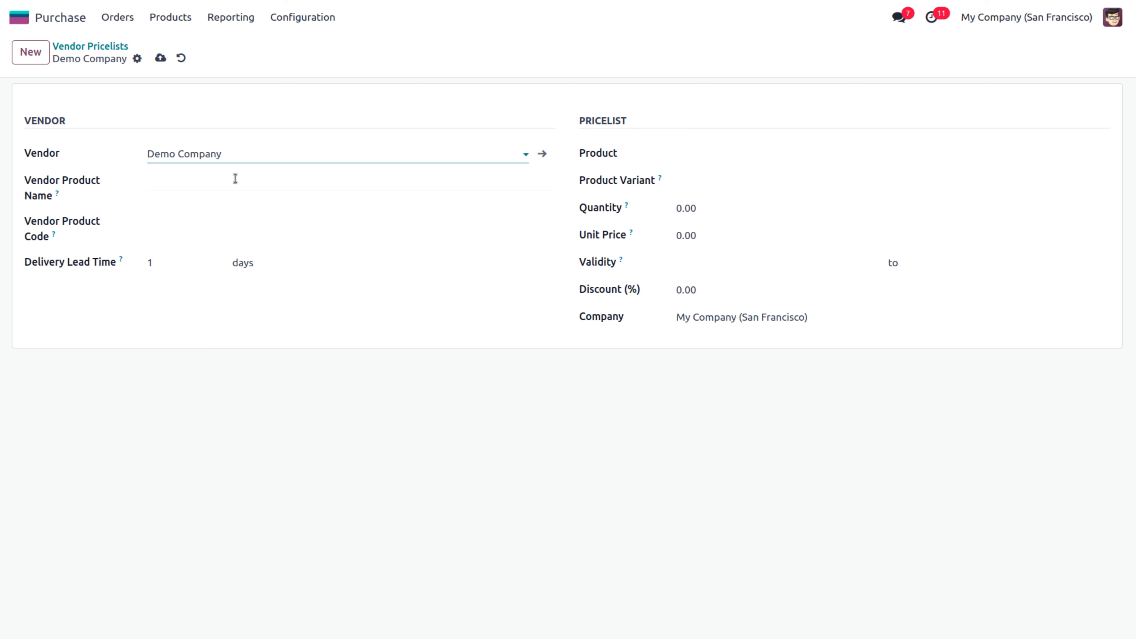
click(176, 263)
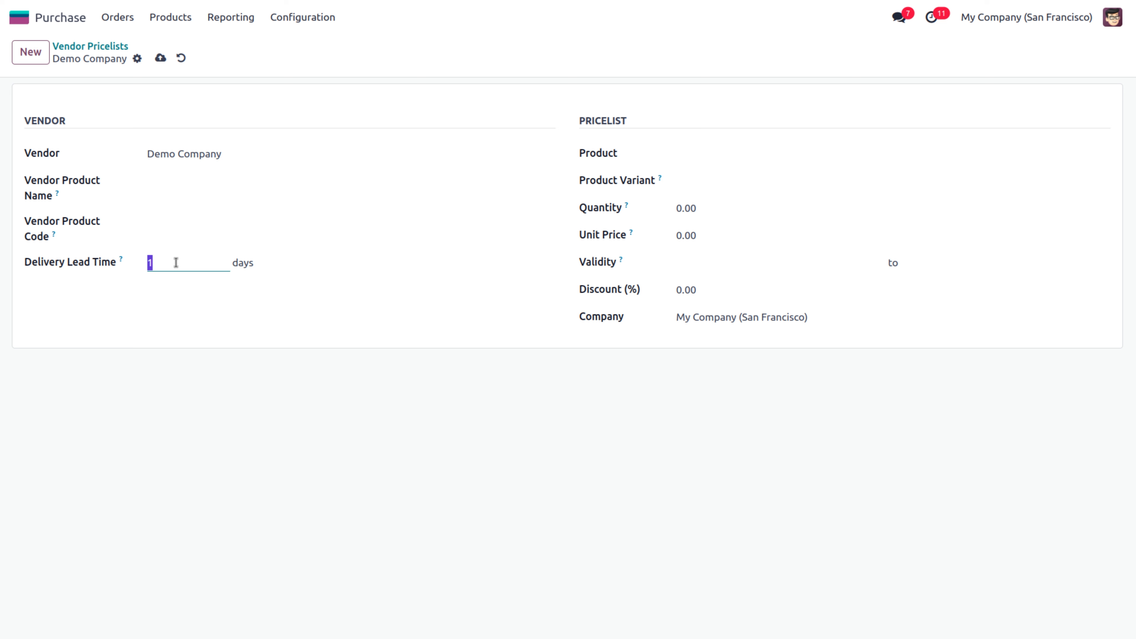
key(BackSpace)
text(3)
Set the product to Acoustic Bloc Screens, quantity 10, unit price 200
click(791, 160)
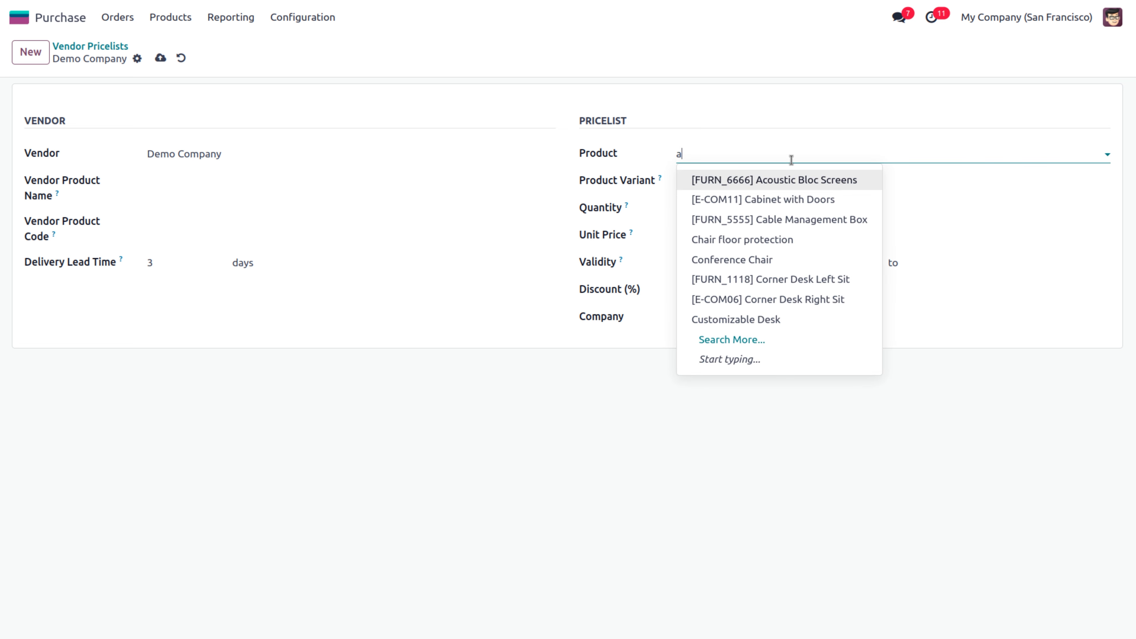
click(797, 180)
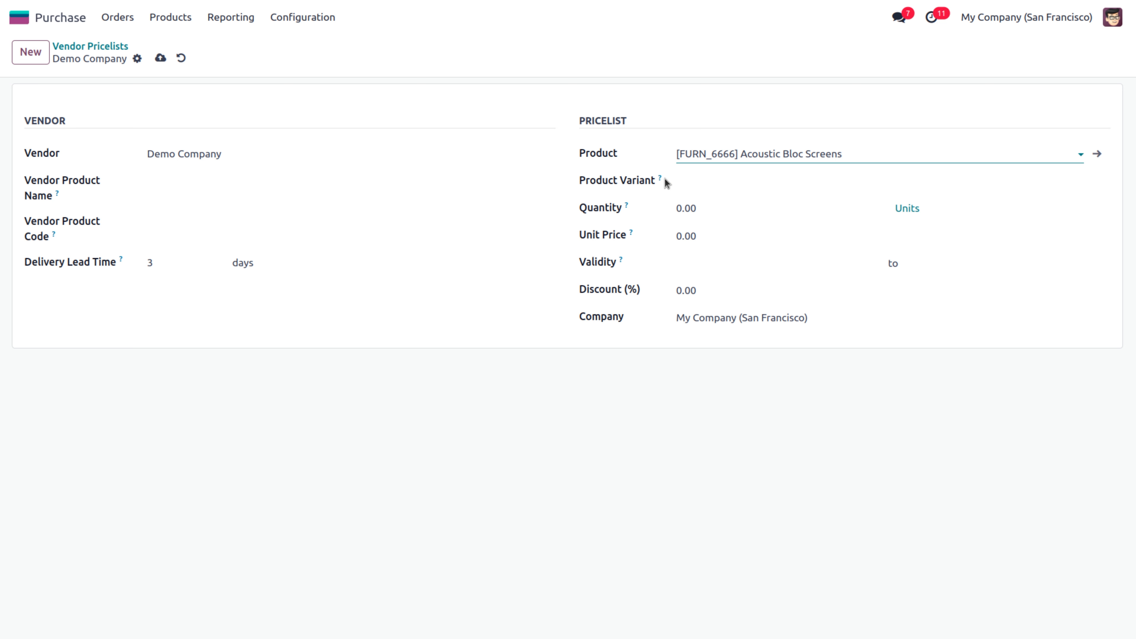
click(722, 210)
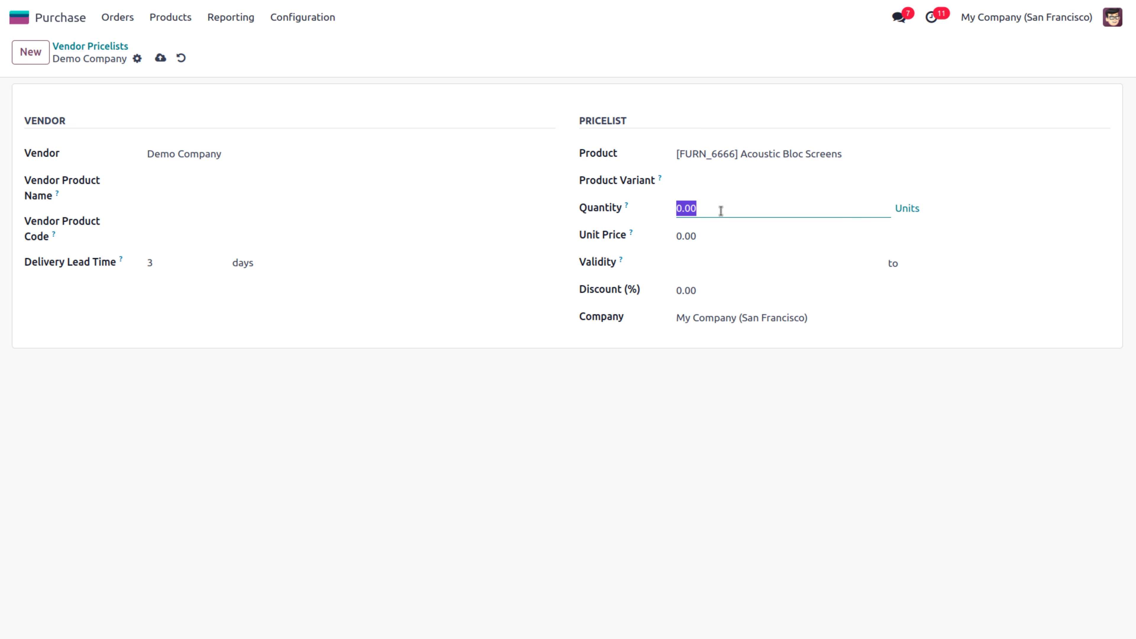
text(10)
click(707, 236)
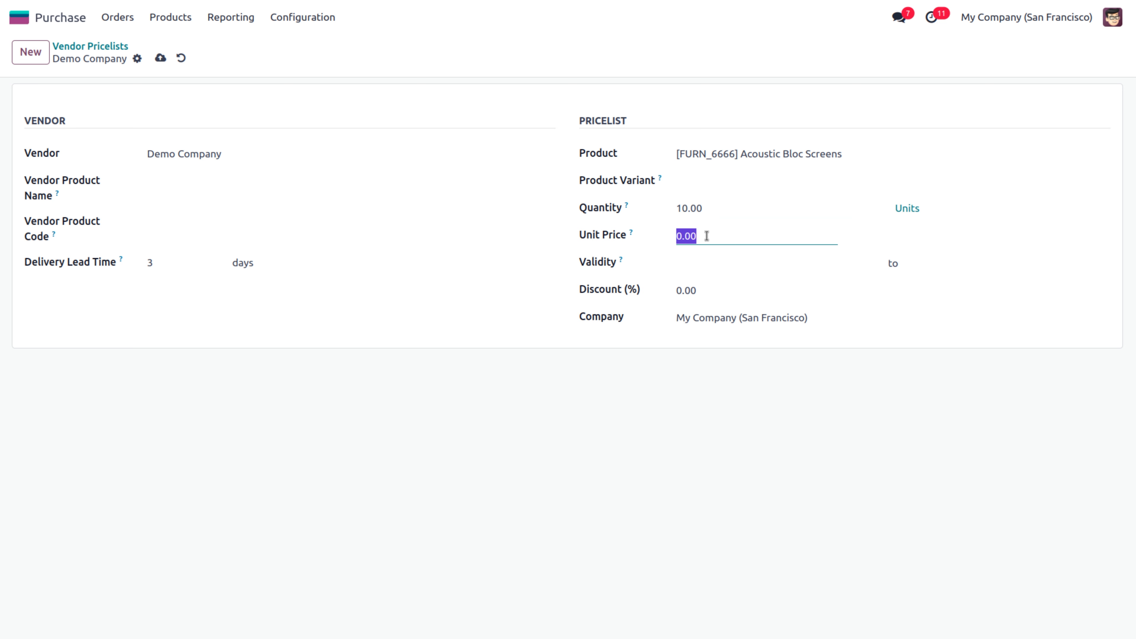
text(200)
Make it valid January 25–31, 2024 with a 10% discount, and save
click(696, 265)
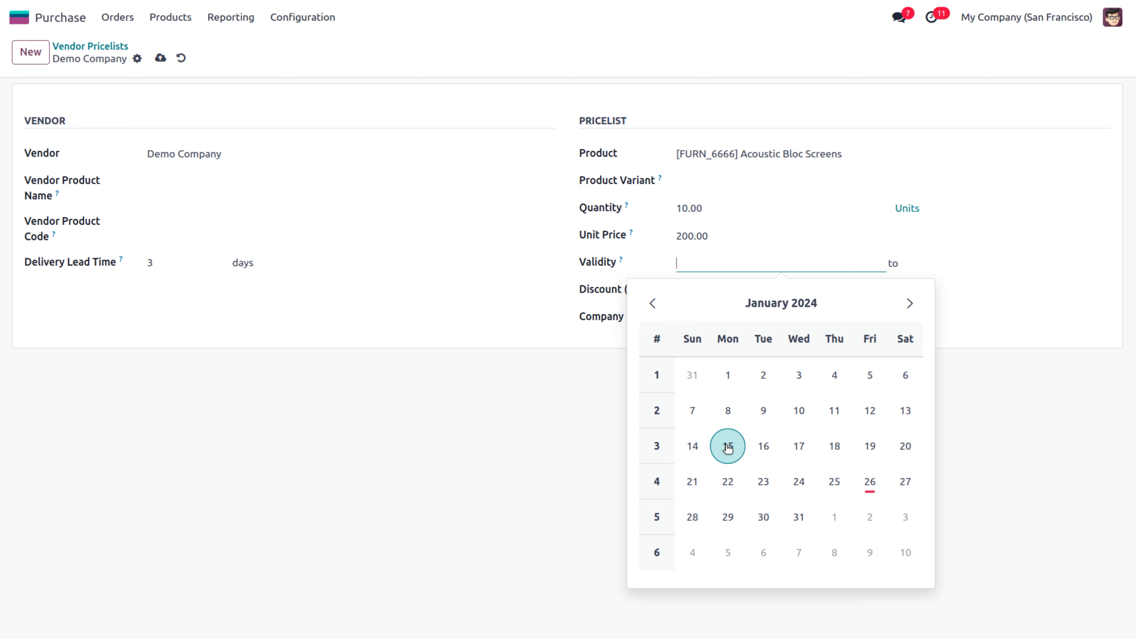
click(835, 483)
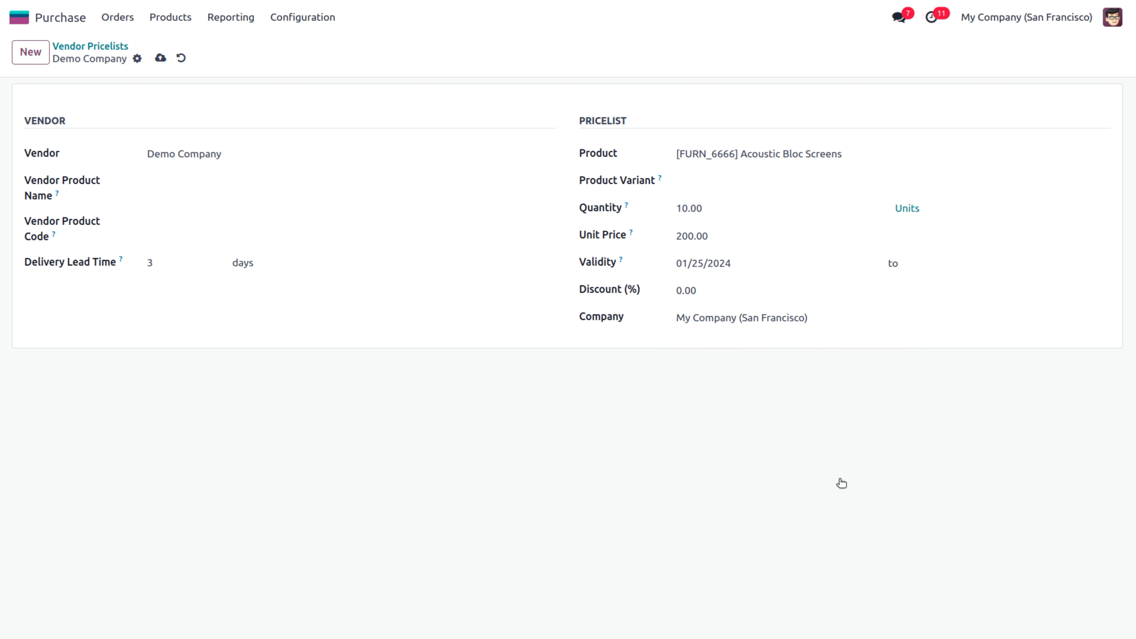
click(937, 271)
click(975, 517)
click(722, 292)
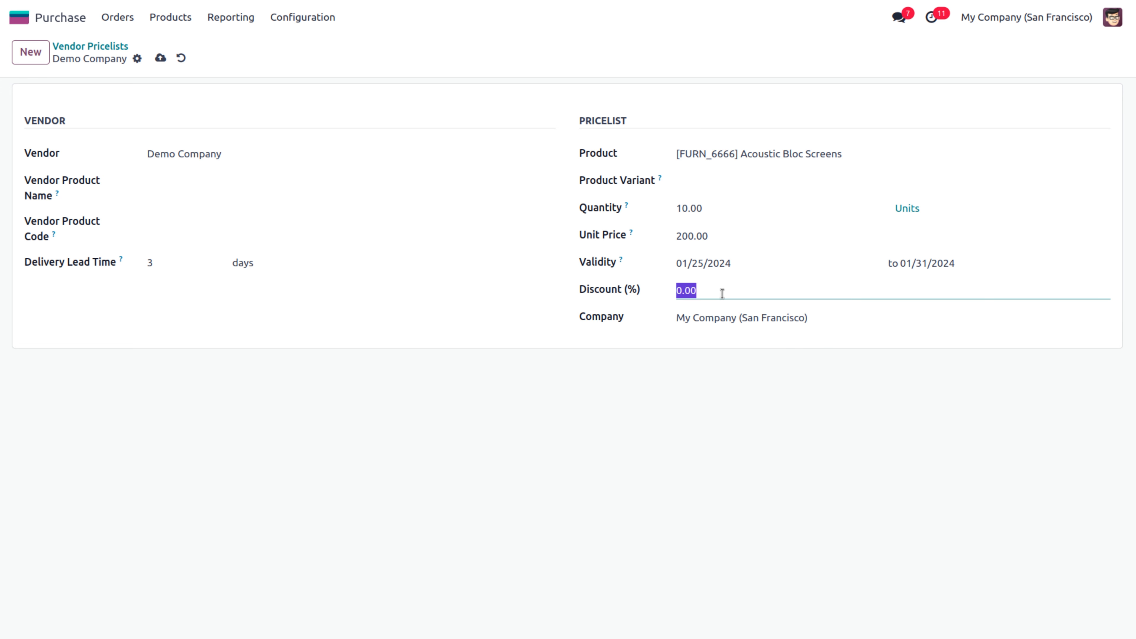
text(10)
click(161, 58)
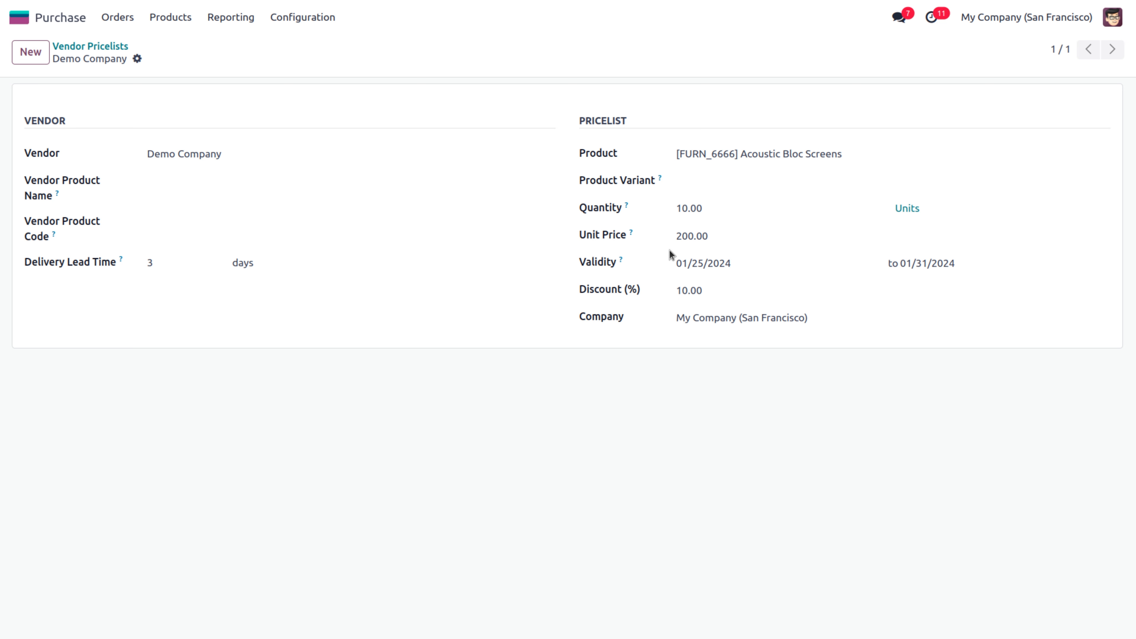
click(120, 18)
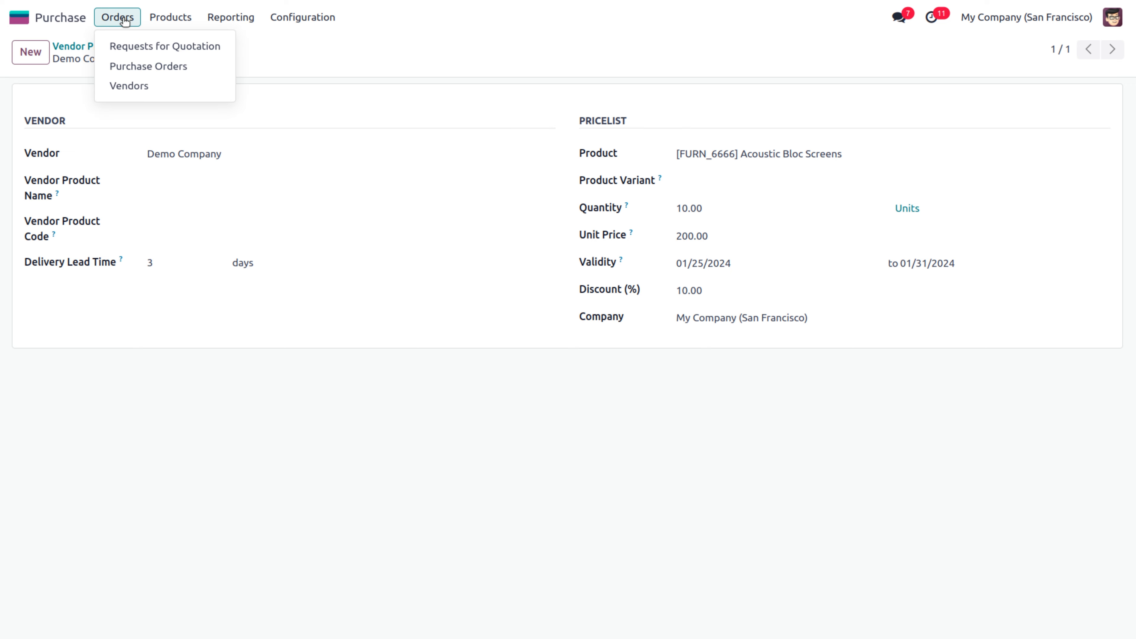
Start a new request for quotation with Demo Company as the vendor
click(126, 41)
click(31, 51)
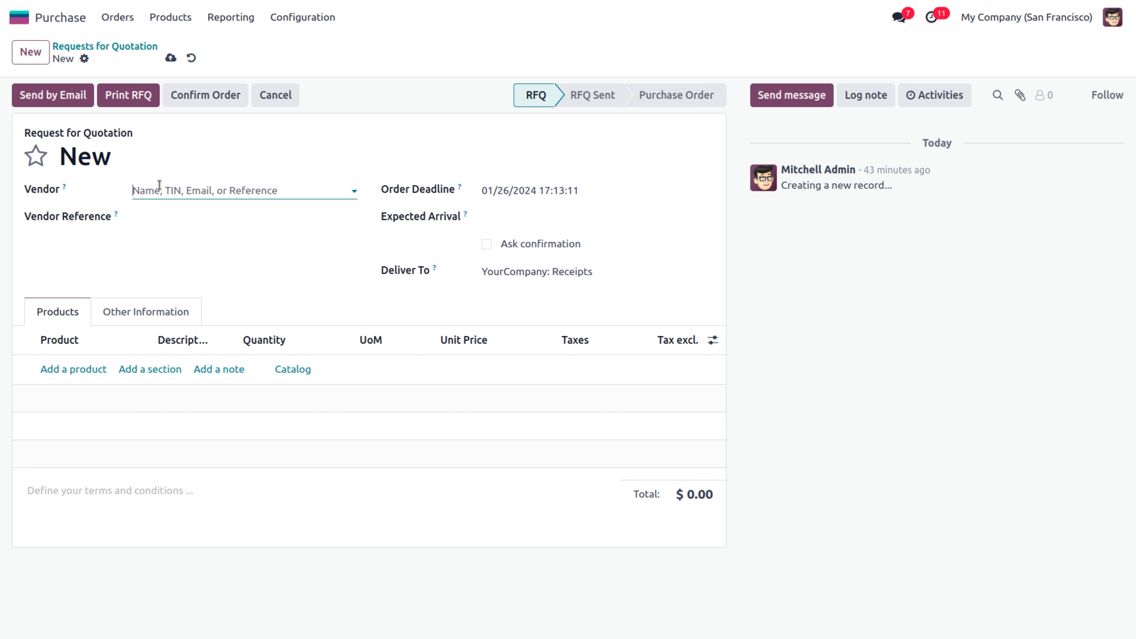
click(159, 190)
text(demo)
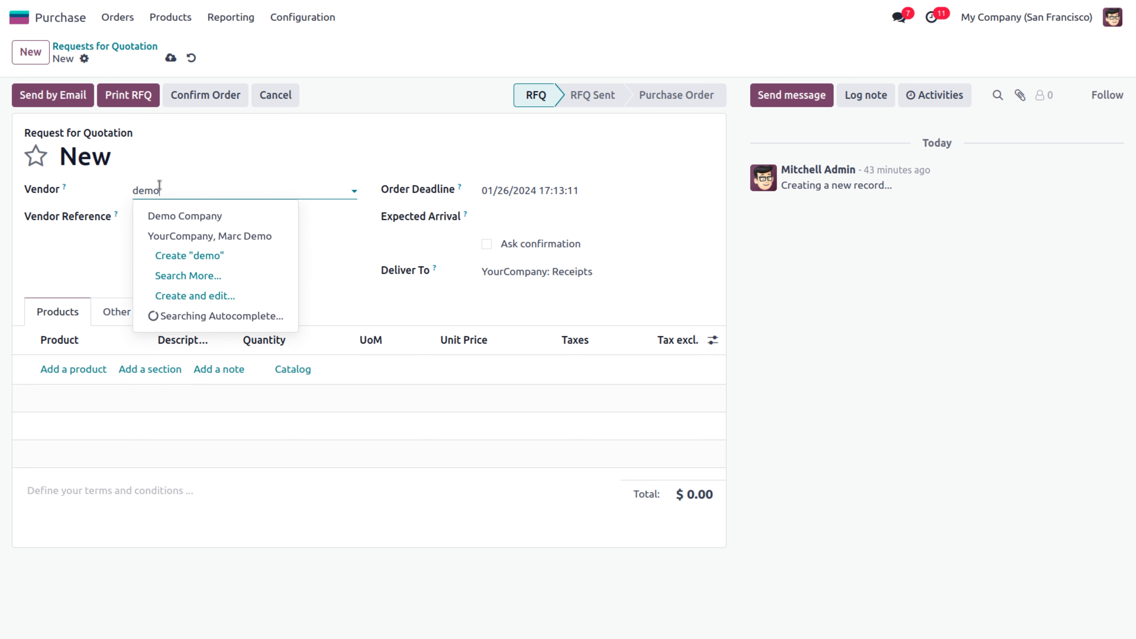
click(183, 217)
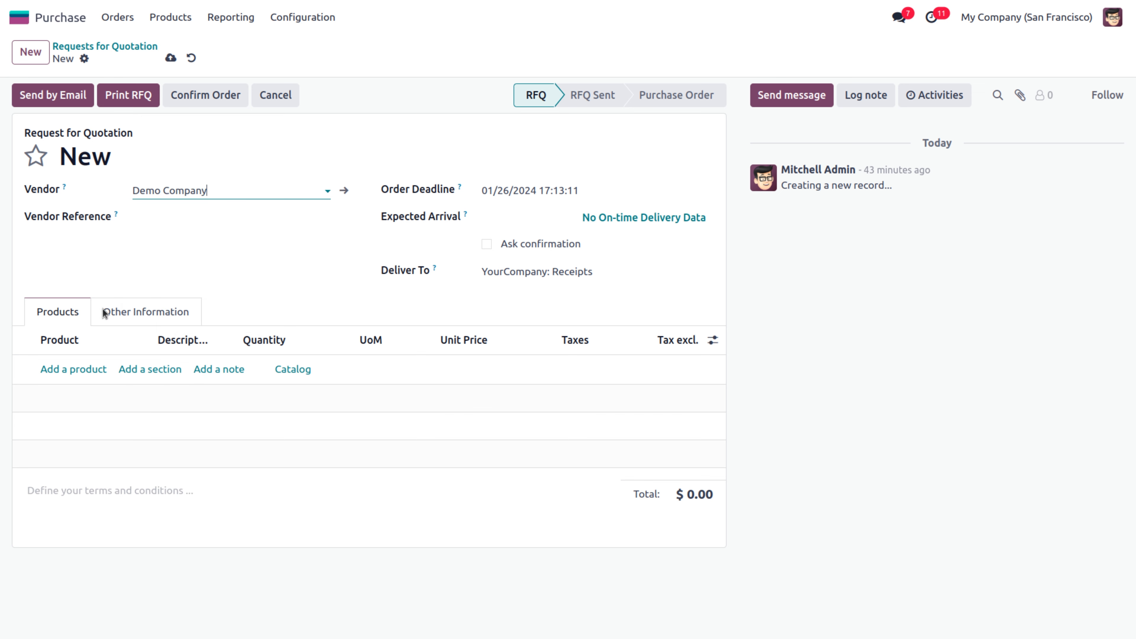
Add an Acoustic Bloc Screens line, show the Disc.% column, and save the RFQ
click(71, 369)
text(ad)
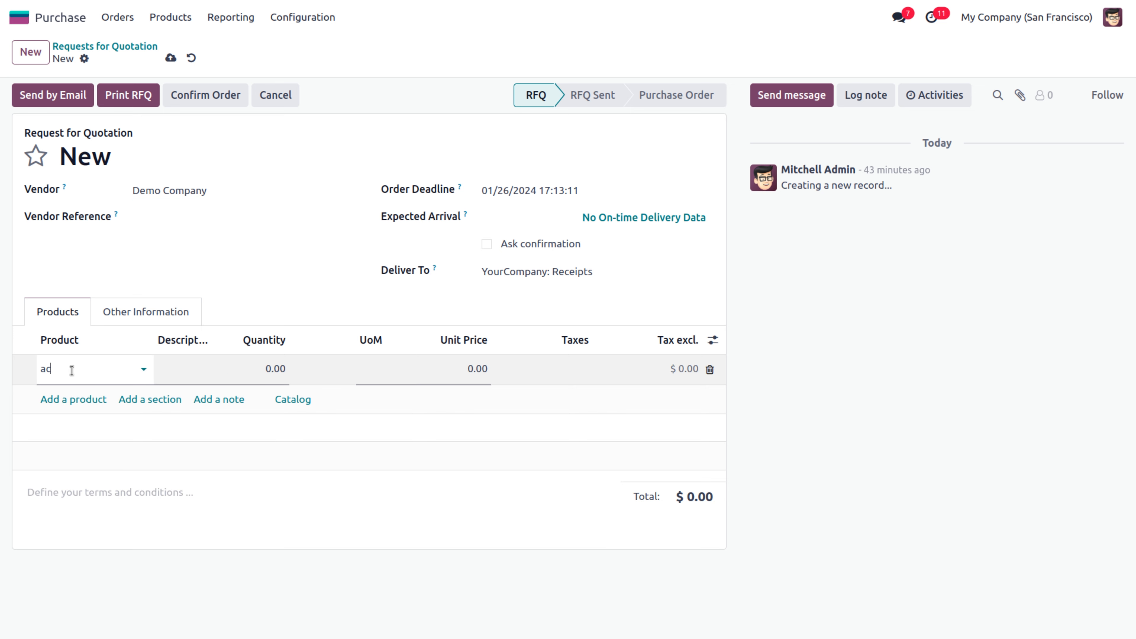
text(o)
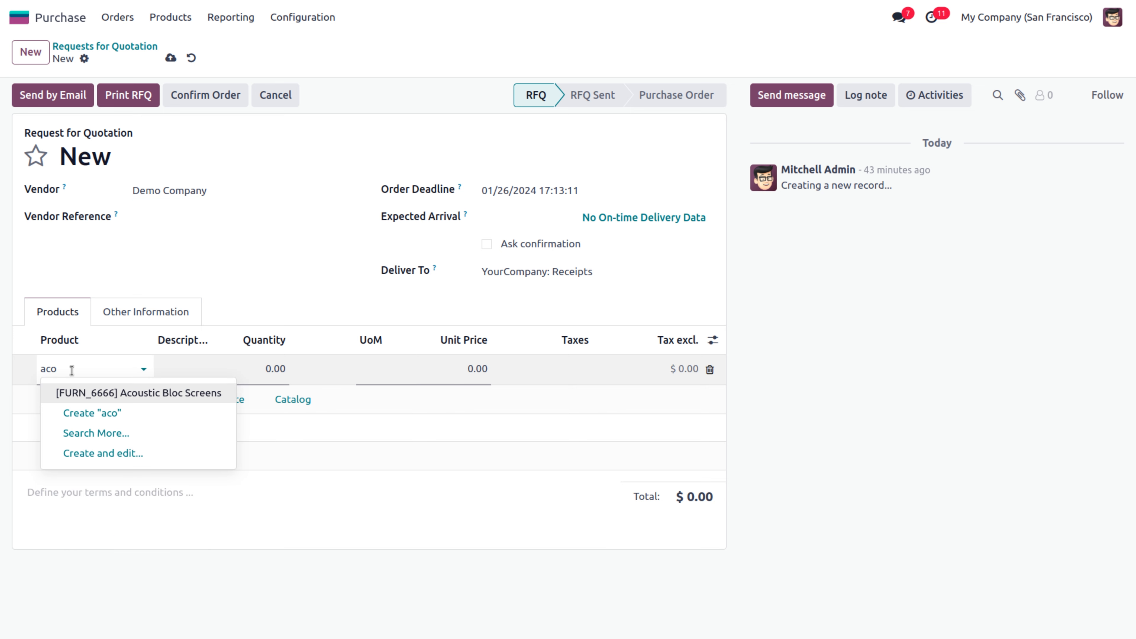
click(157, 394)
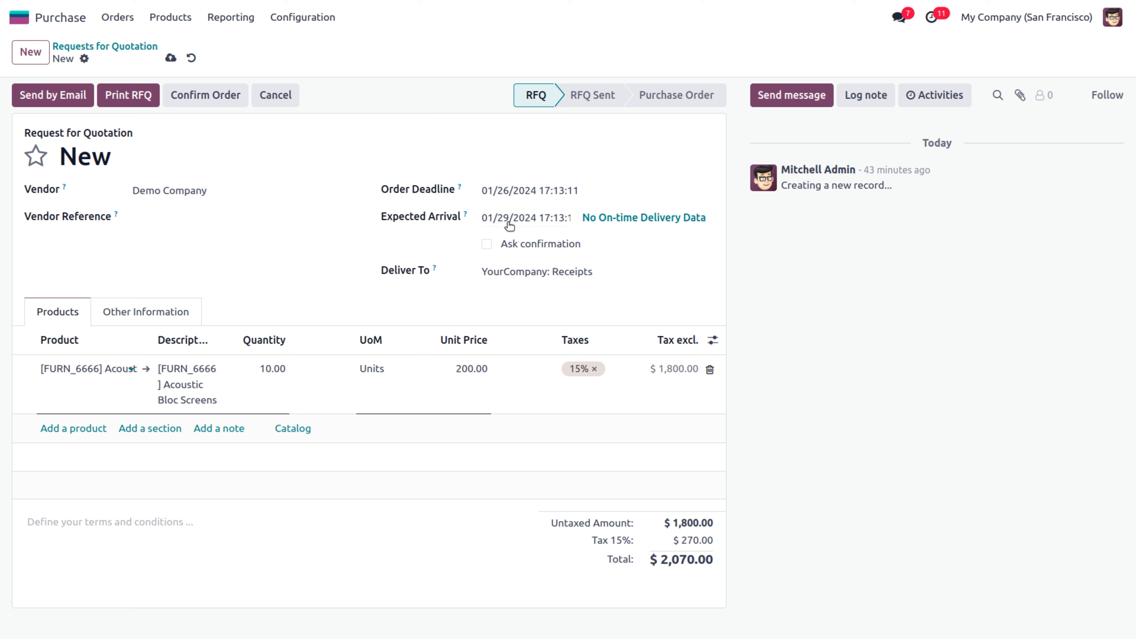
click(714, 341)
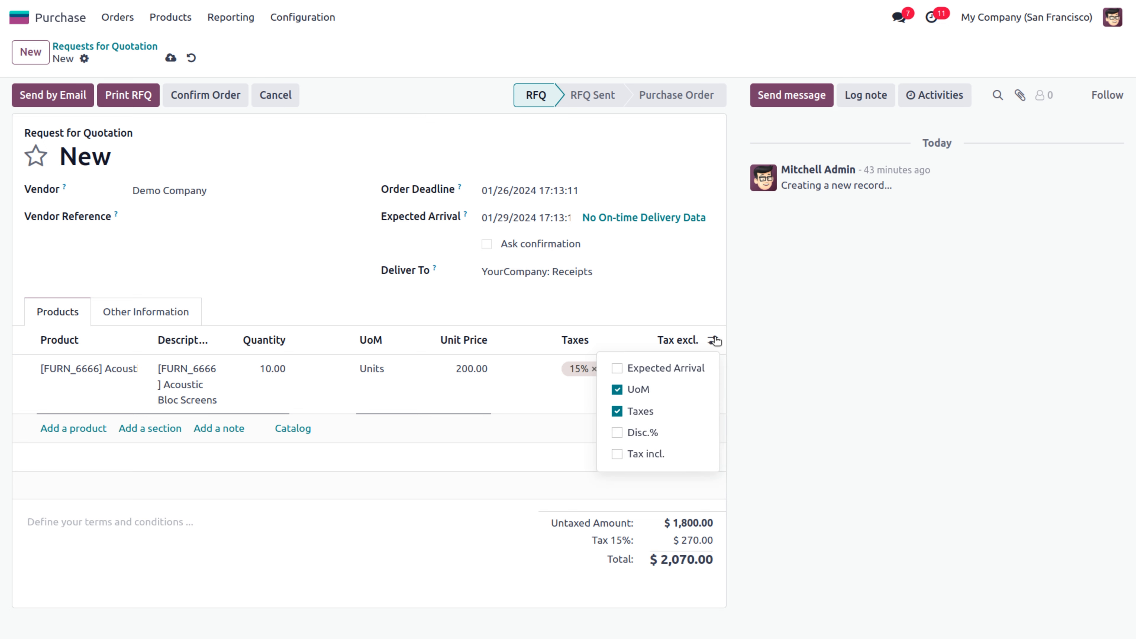
click(642, 436)
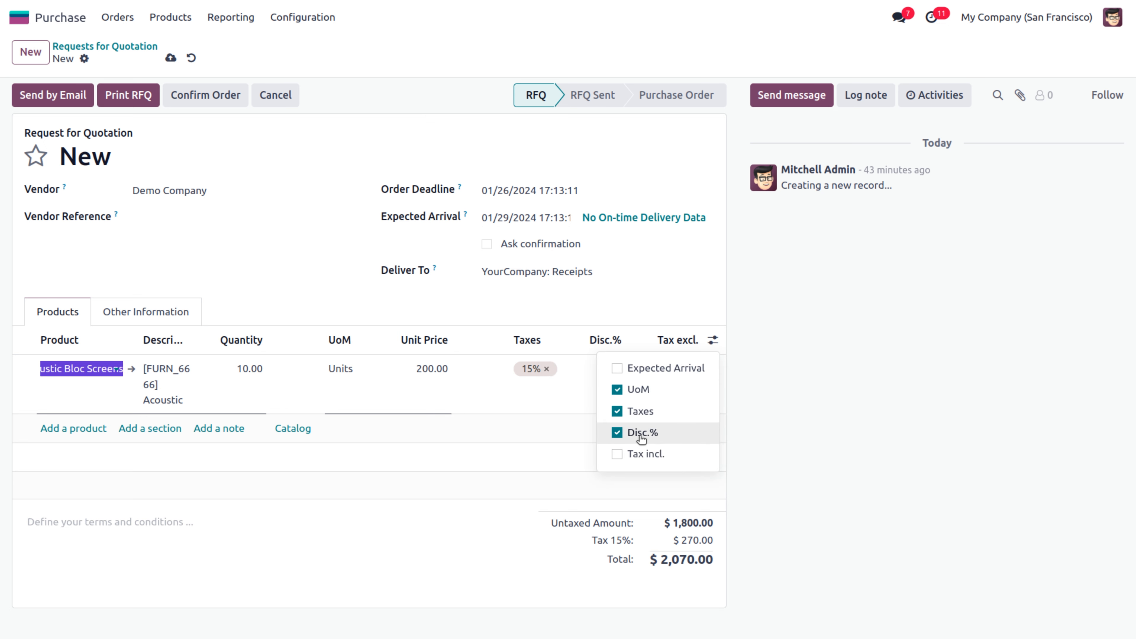
click(493, 520)
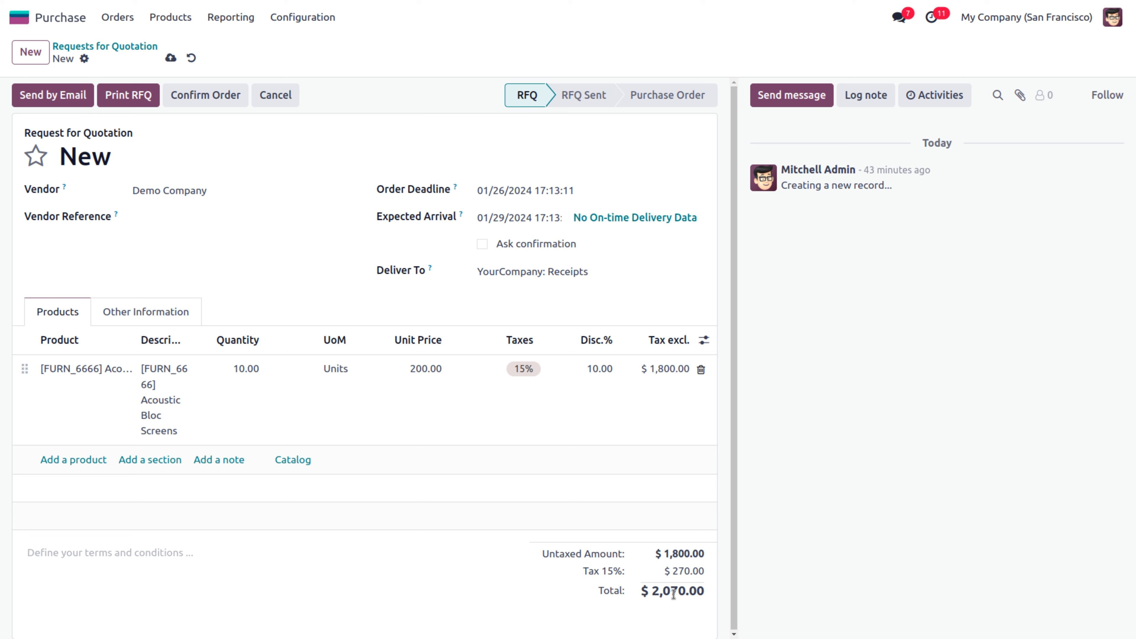
click(171, 58)
click(308, 22)
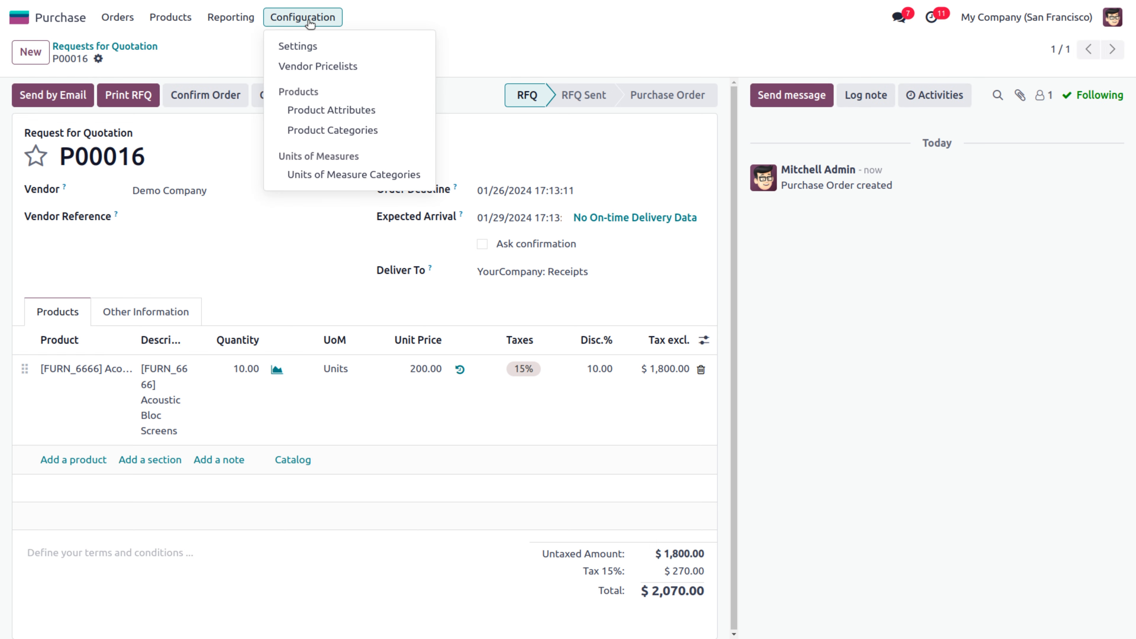
Open the Unit measure category: Units as reference, Dozens at ratio 12.00000
click(334, 175)
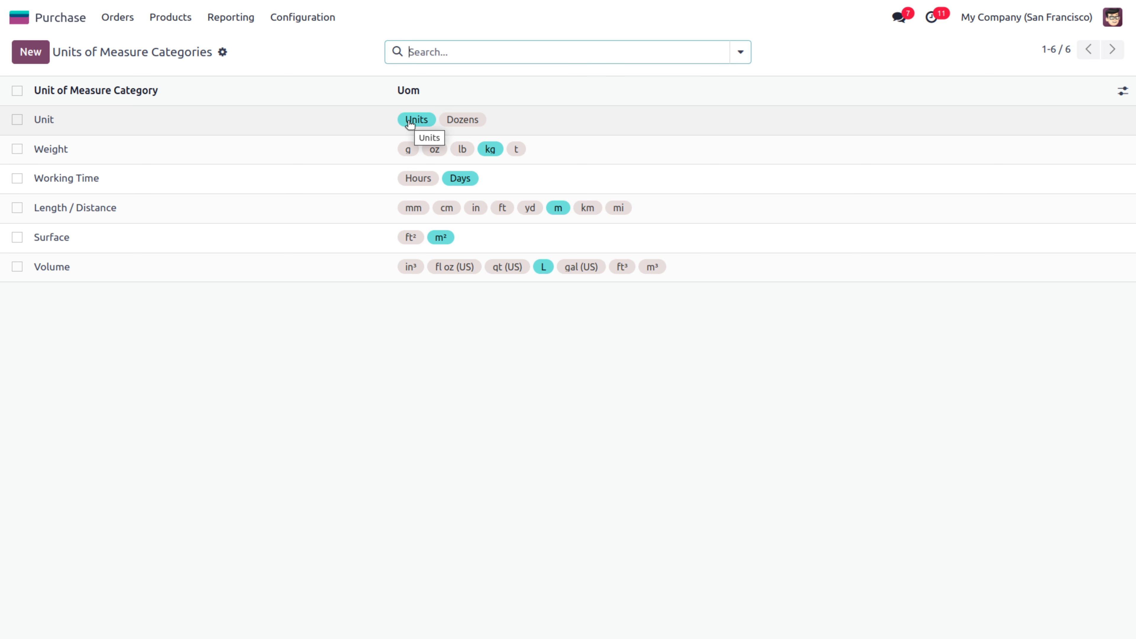
click(467, 121)
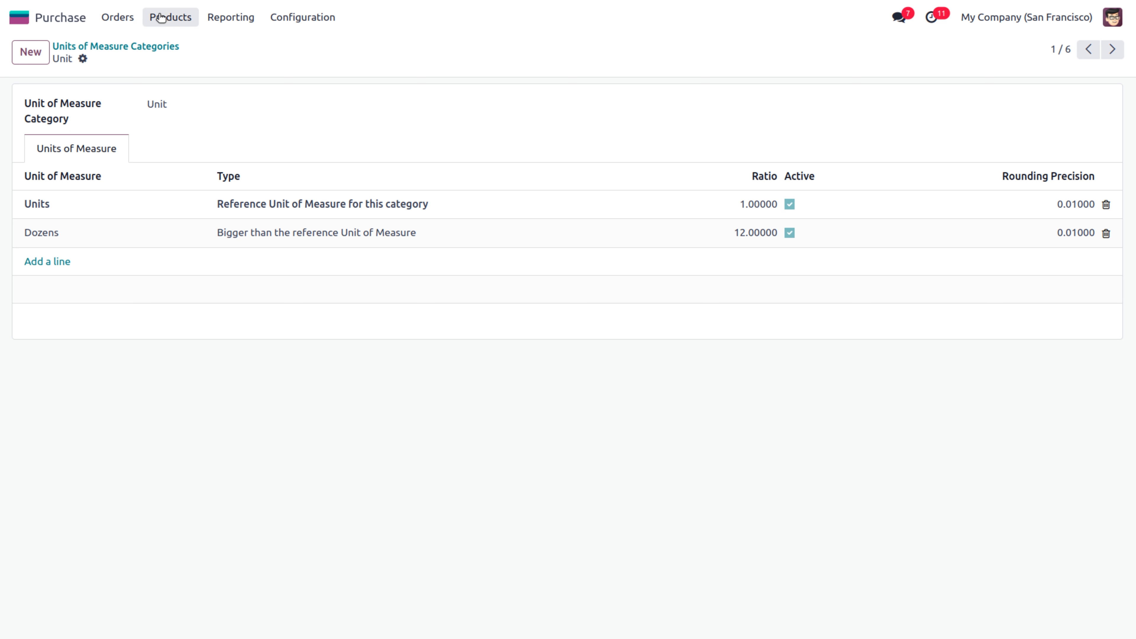
Check the Acoustic Bloc Screens purchase unit of measure, then go to Requests for Quotation
click(169, 17)
click(188, 45)
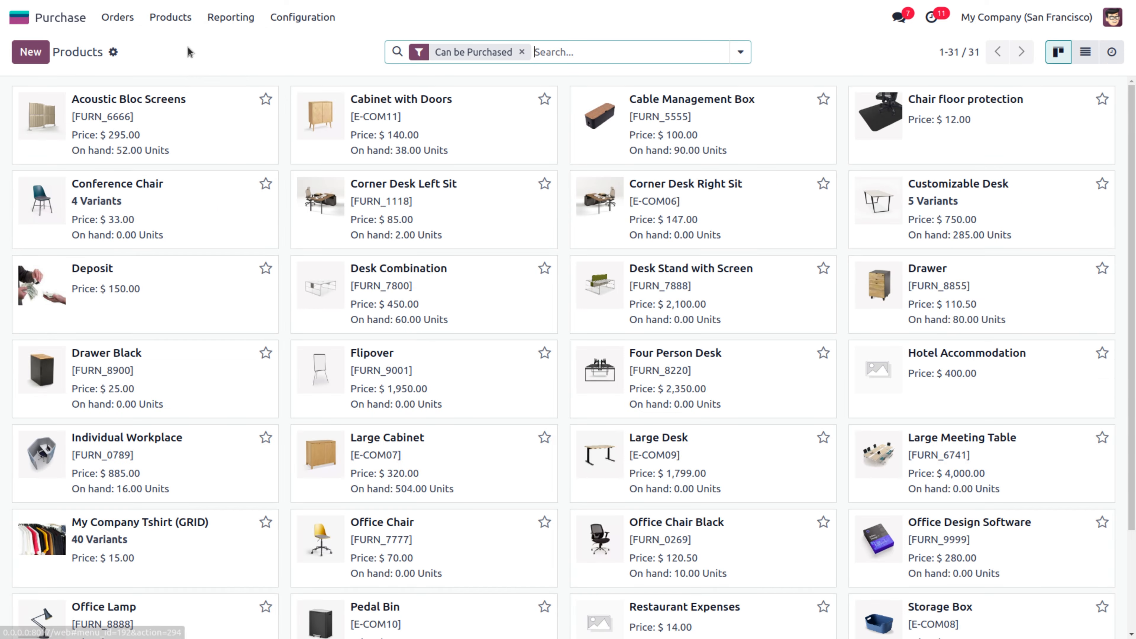
click(136, 130)
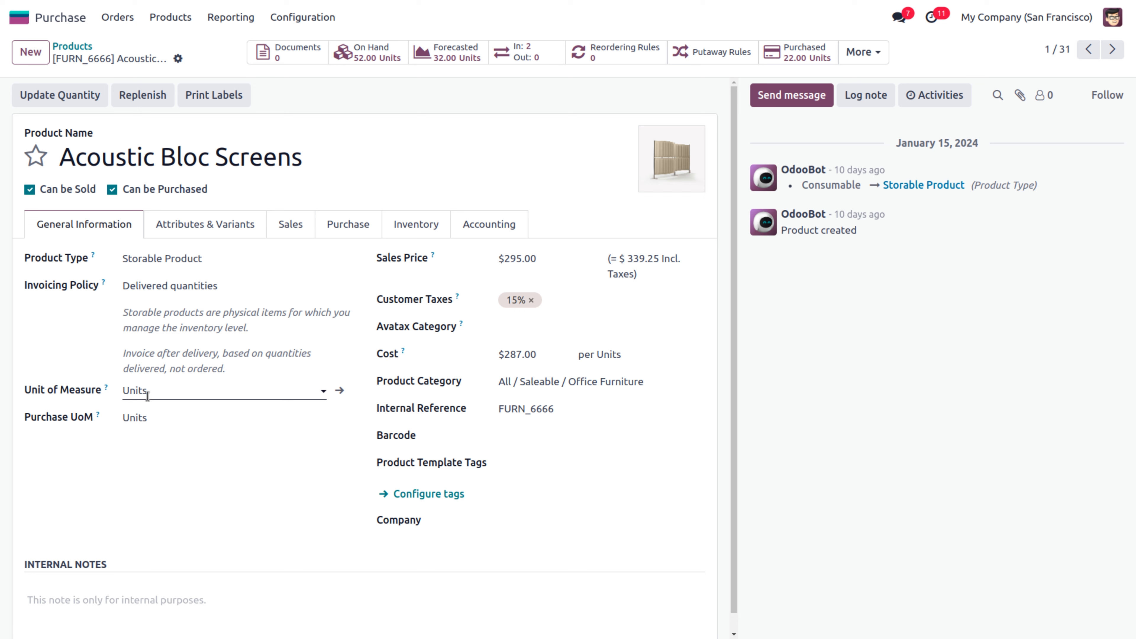
click(165, 416)
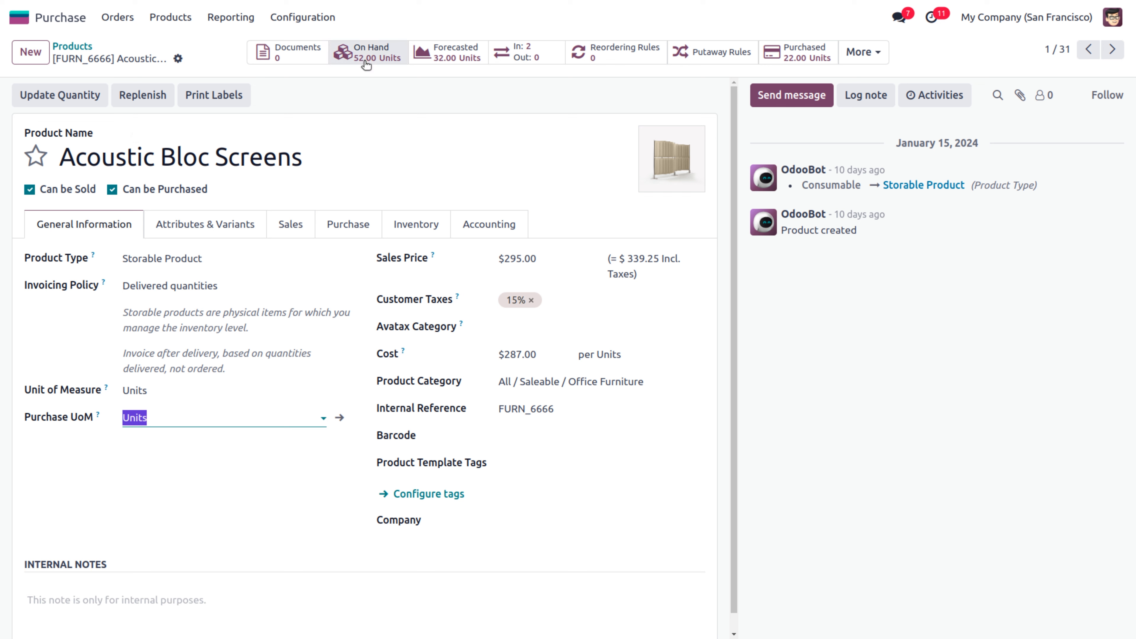
click(124, 25)
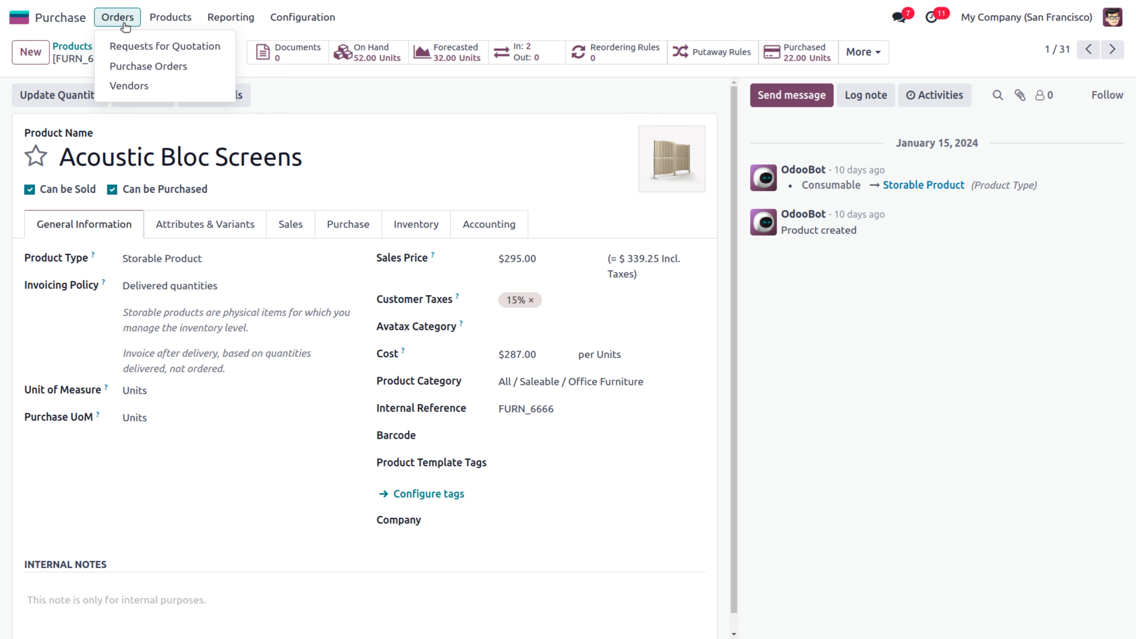
click(128, 45)
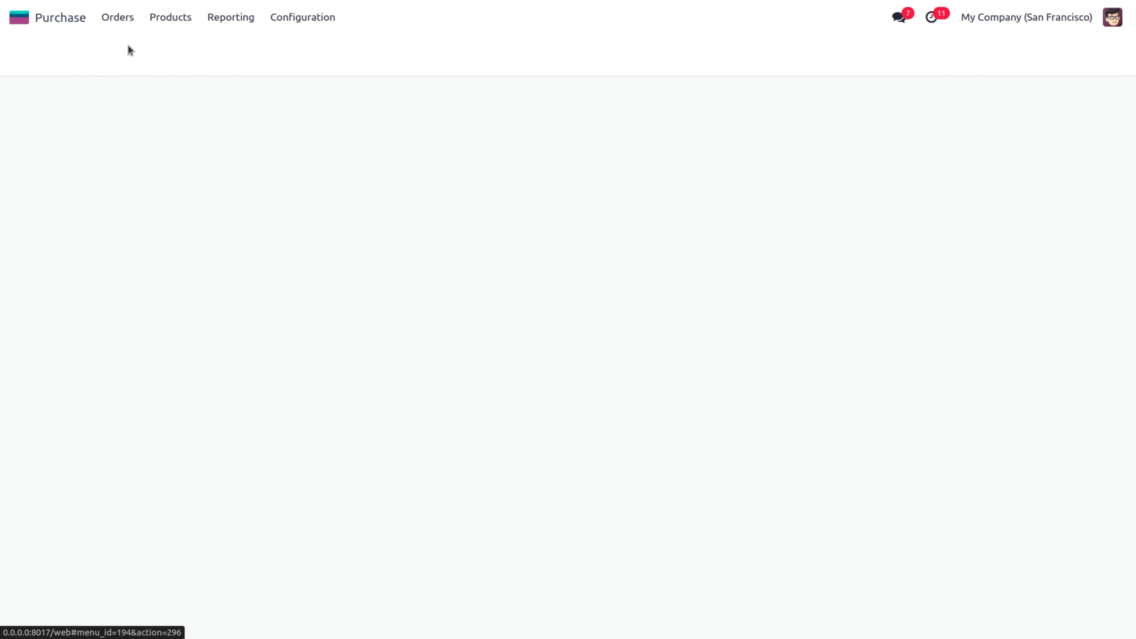
Start a new request for quotation with Azure Interior as the vendor
click(36, 48)
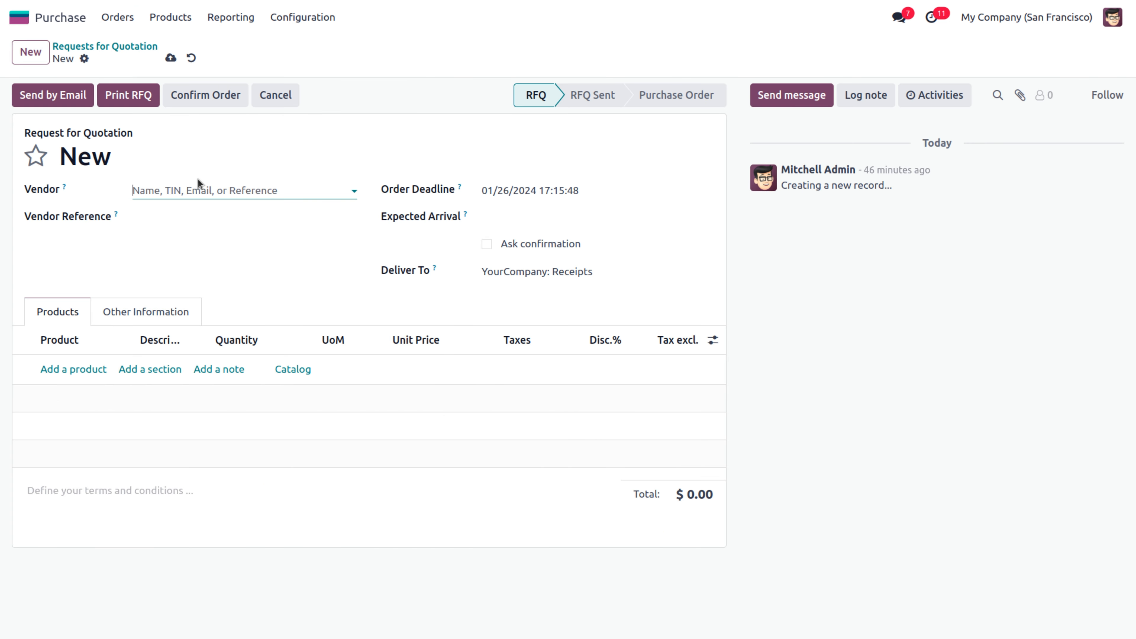
click(199, 191)
click(204, 239)
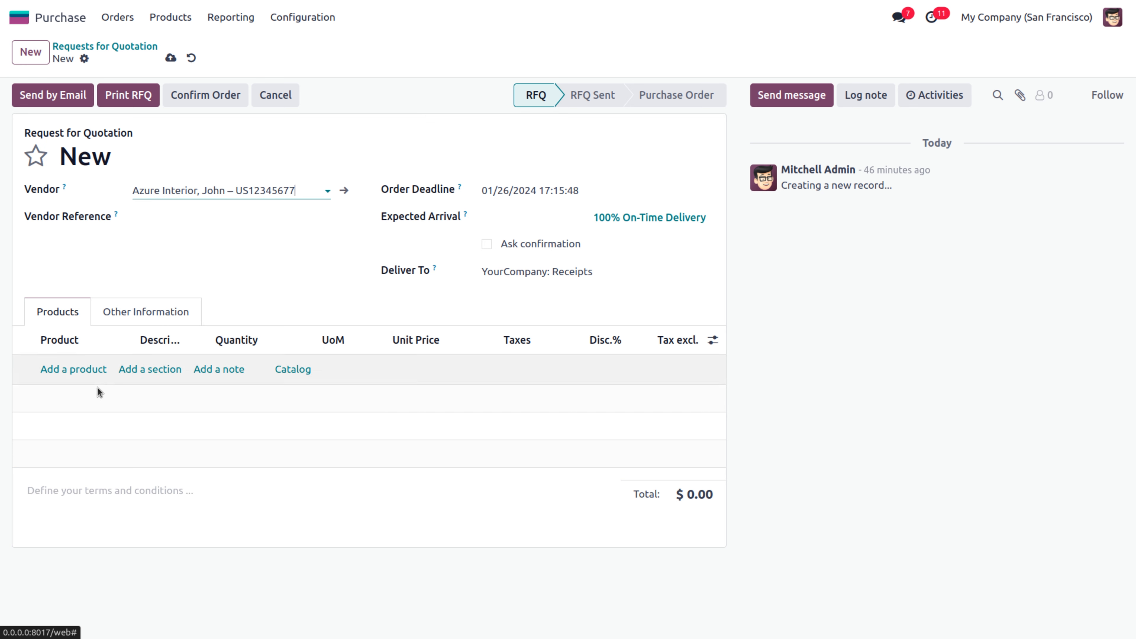
click(77, 376)
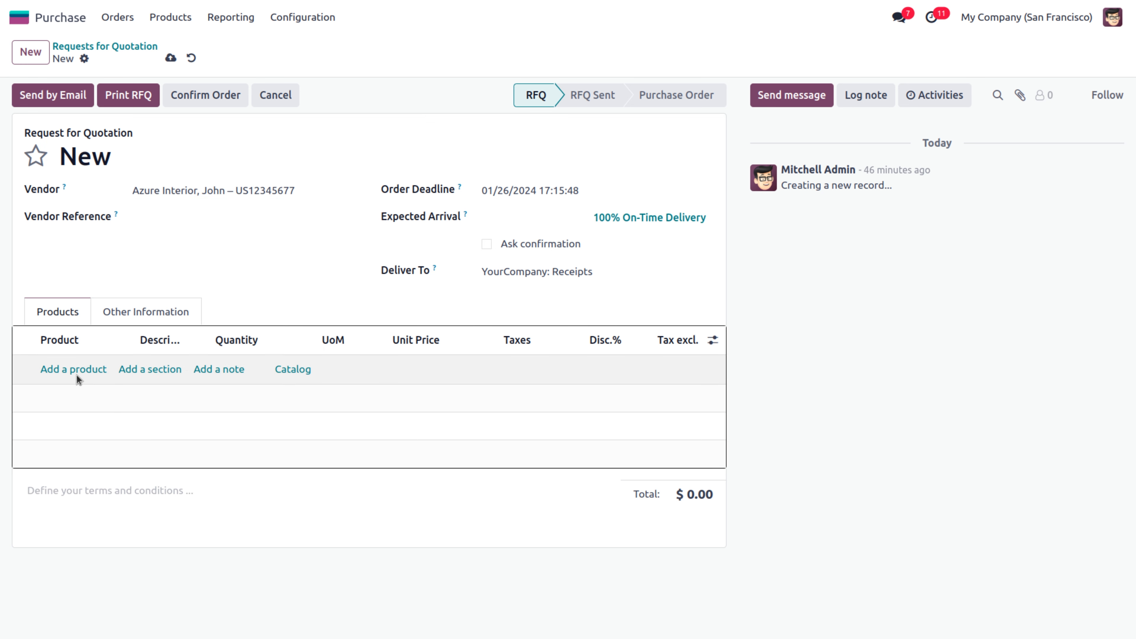
Order one dozen Acoustic Bloc Screens at 3,444.00 and confirm it as purchase order P00017
click(76, 370)
text(ad)
text(ou)
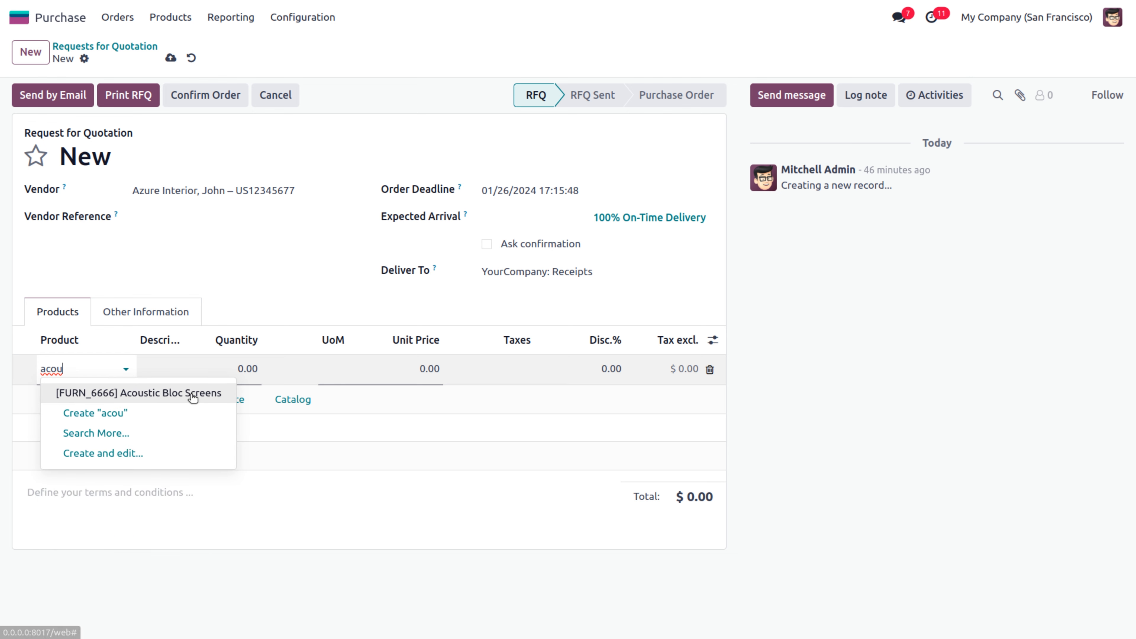
click(193, 397)
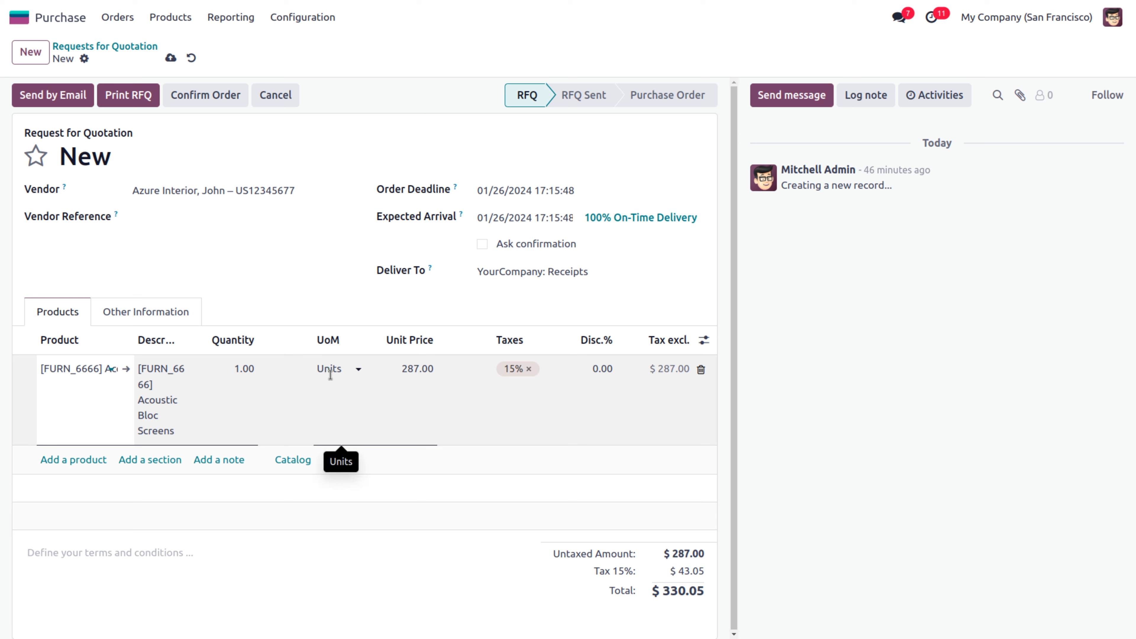
click(326, 376)
click(326, 376)
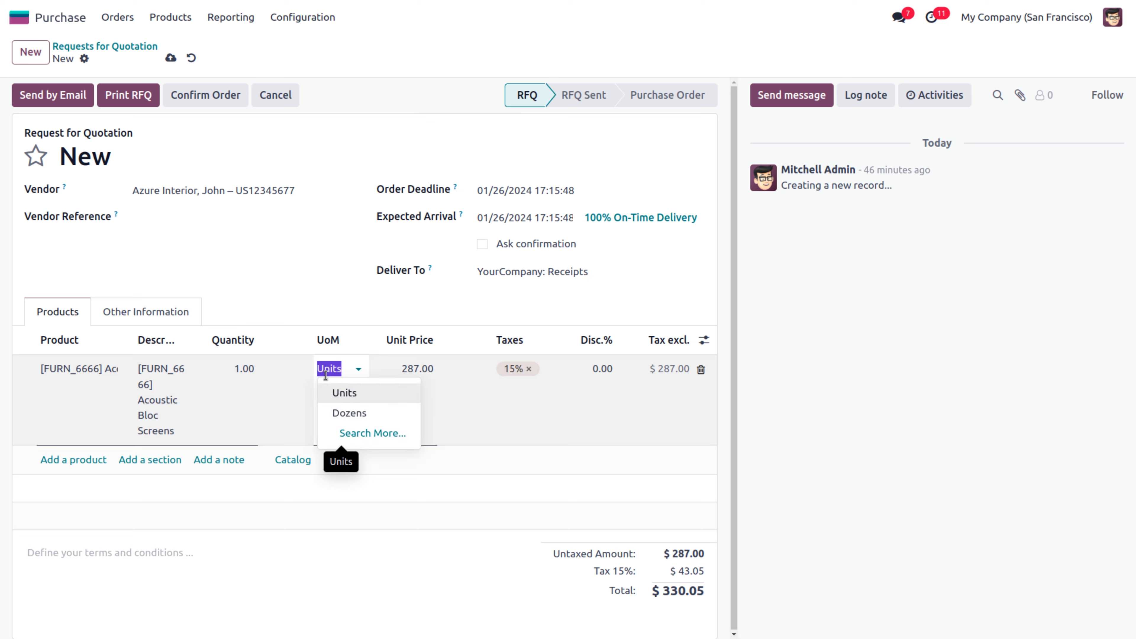
click(348, 414)
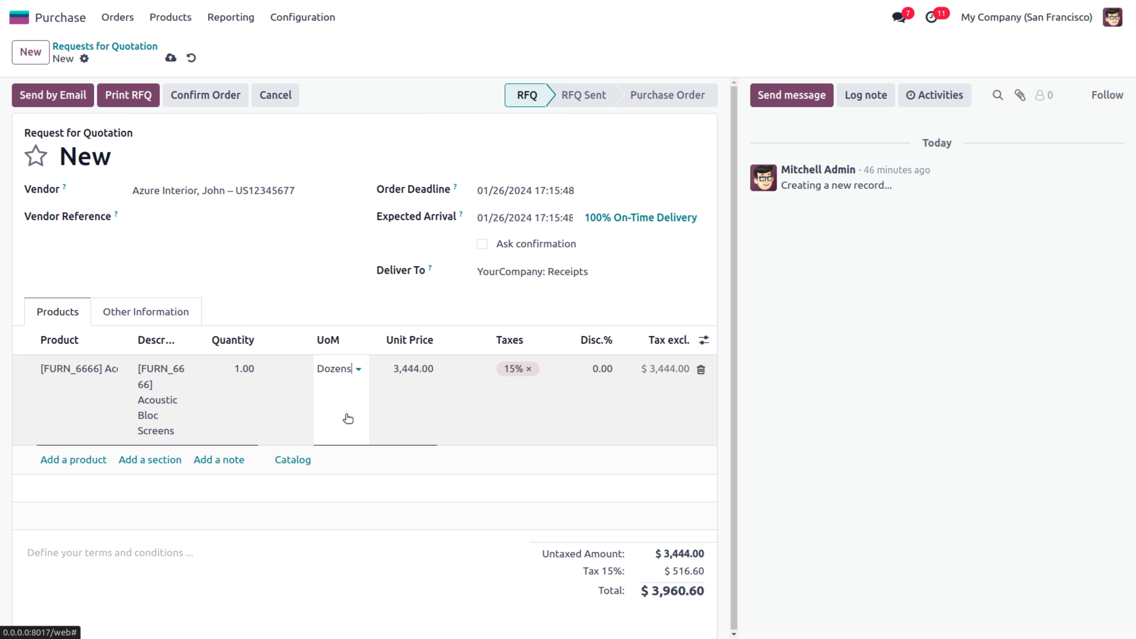
click(345, 514)
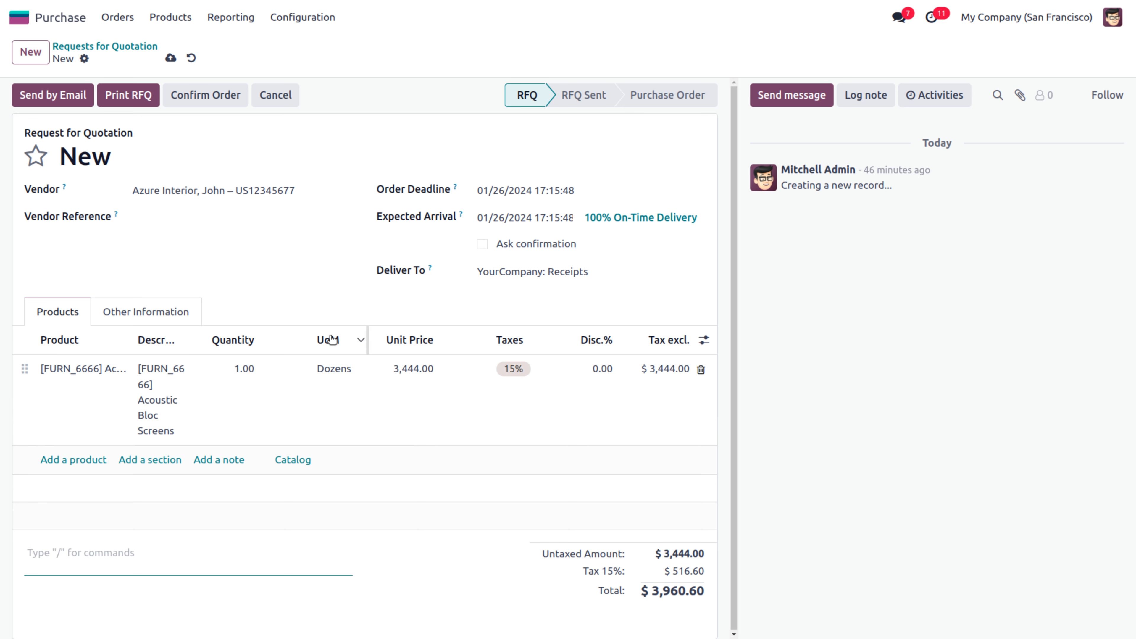
click(192, 93)
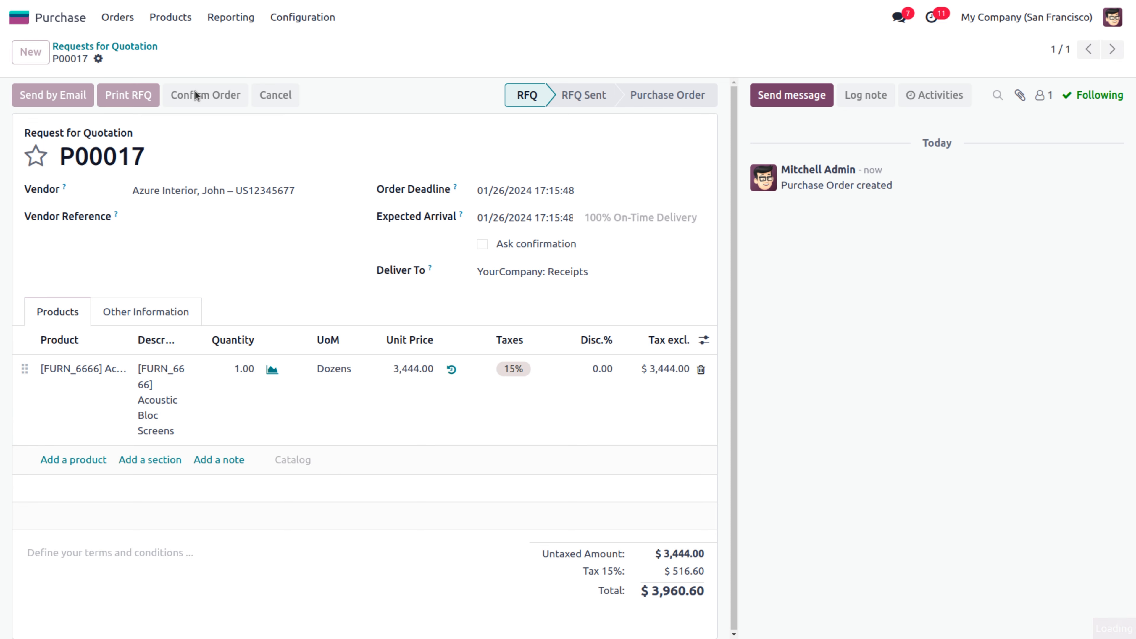
Validate receipt WH/IN/00010 for the 12 screens and open the Acoustic Bloc Screens product from its stock move
click(546, 65)
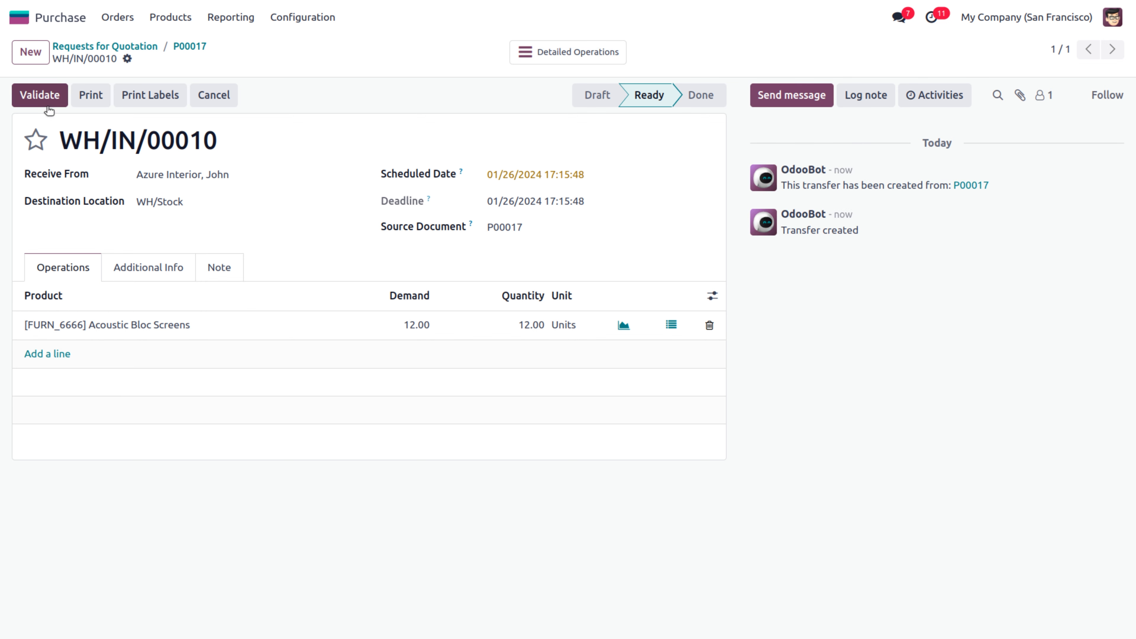
click(44, 97)
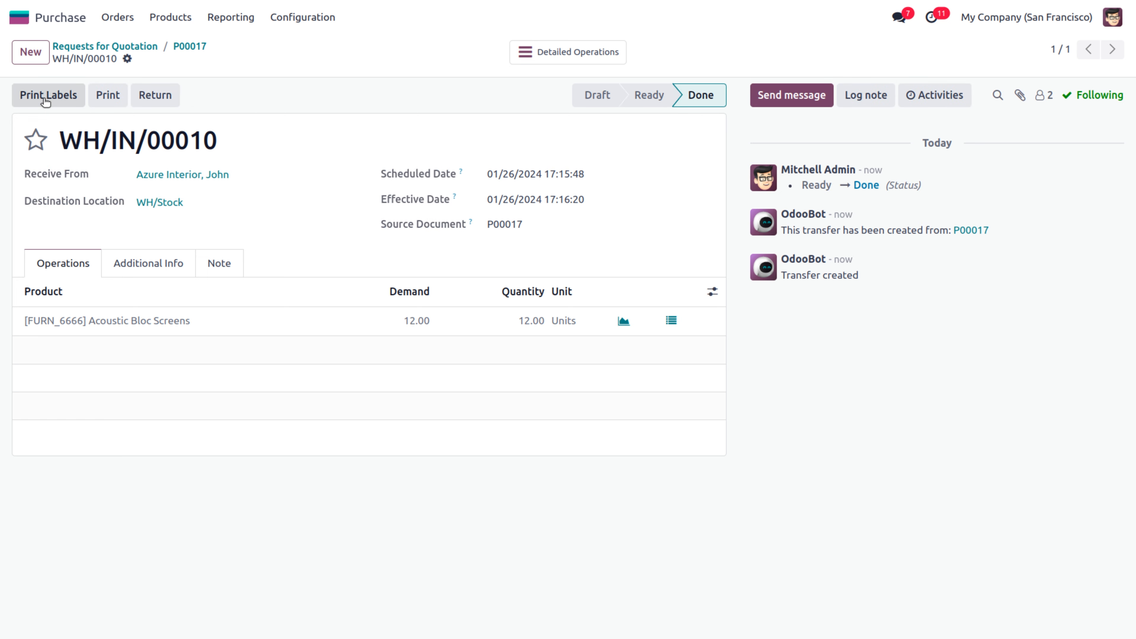
click(96, 320)
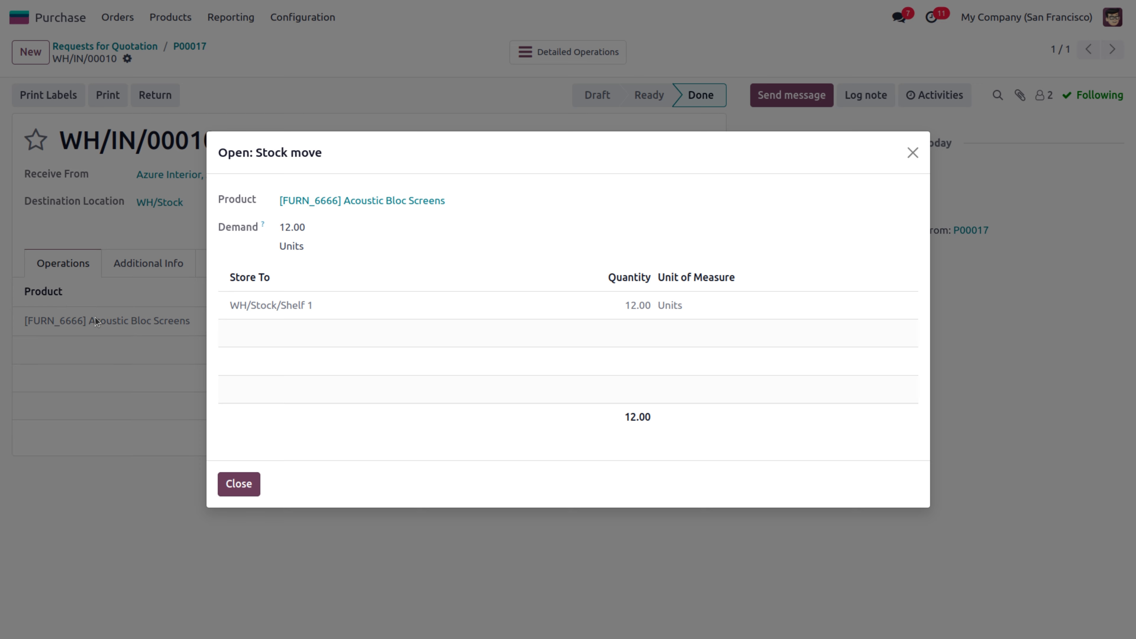
click(361, 201)
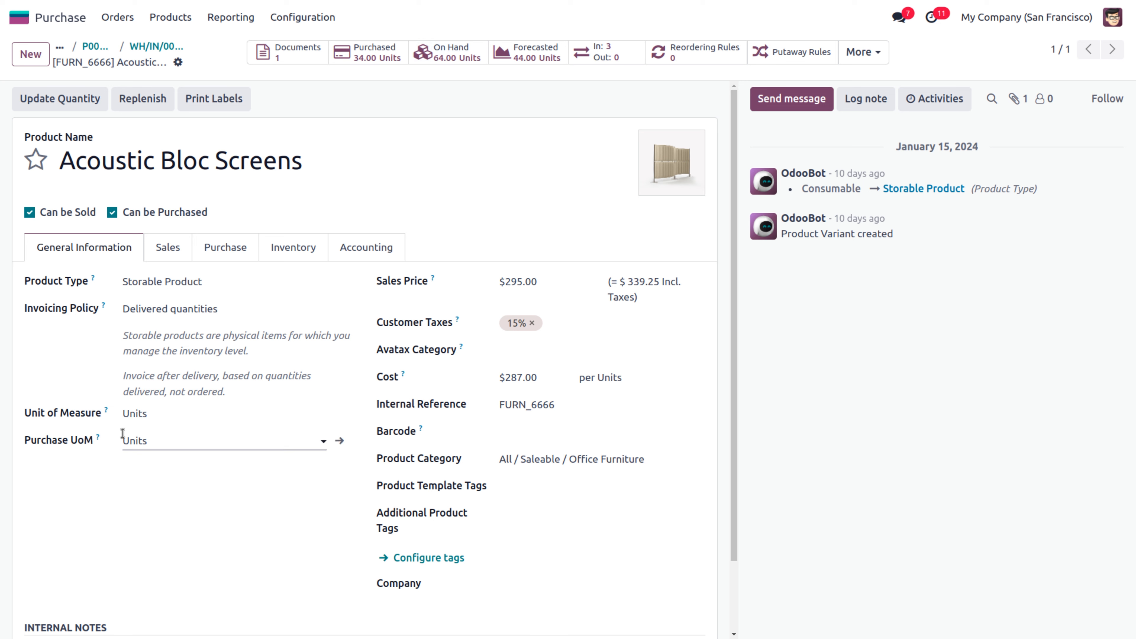
Confirm both units of measure are Units, then view stock: 50 in WH/Stock, 14 on Shelf 1
double_click(155, 442)
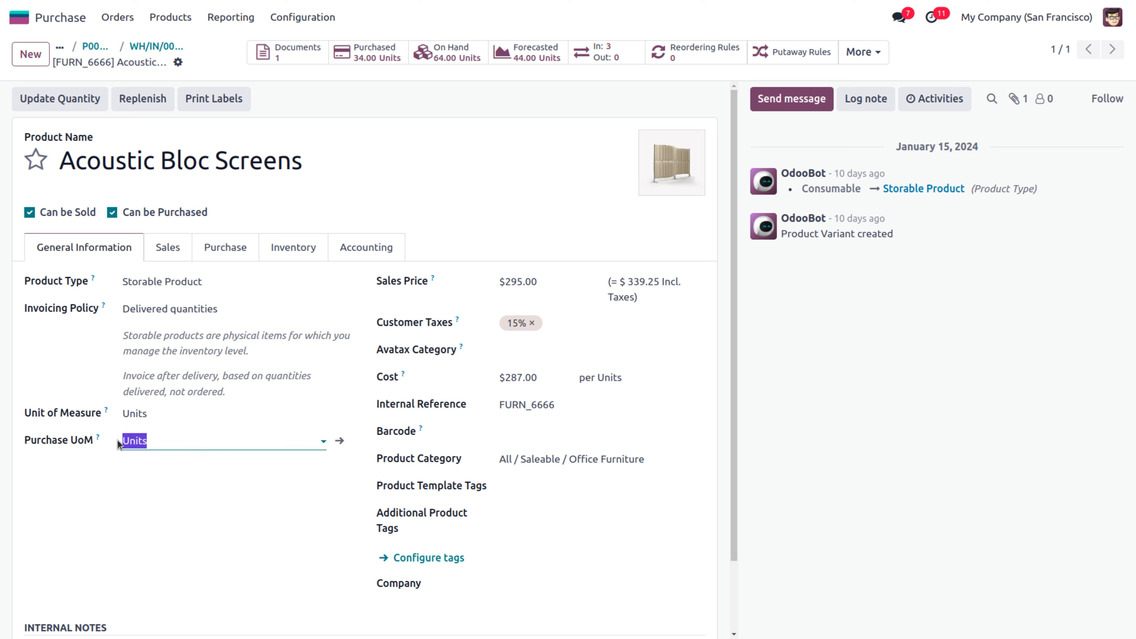
click(155, 521)
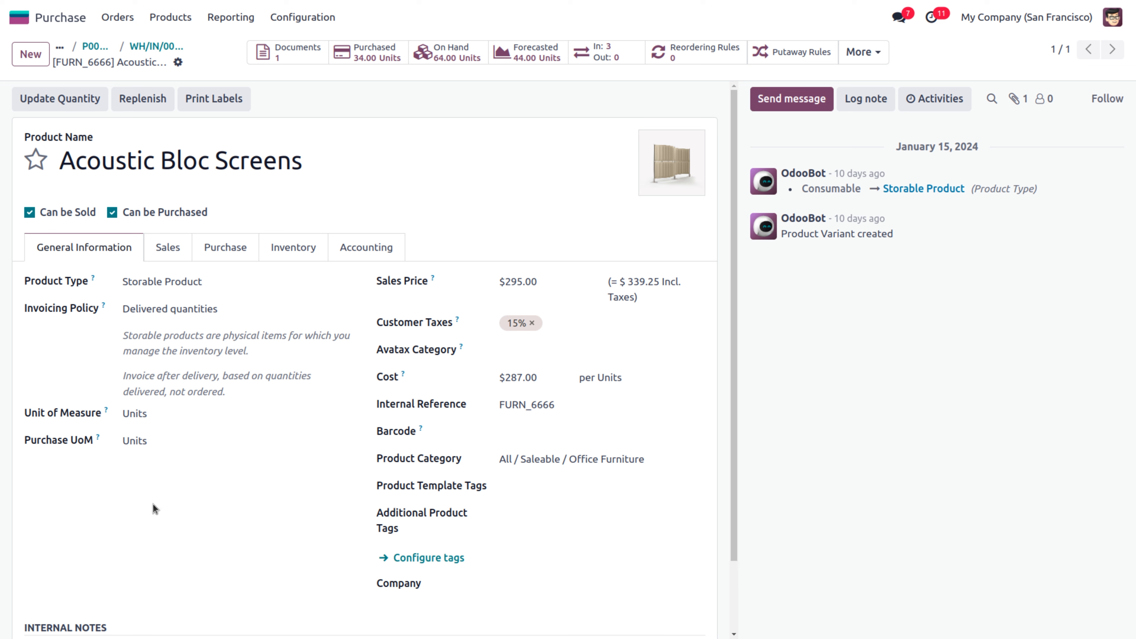
double_click(149, 412)
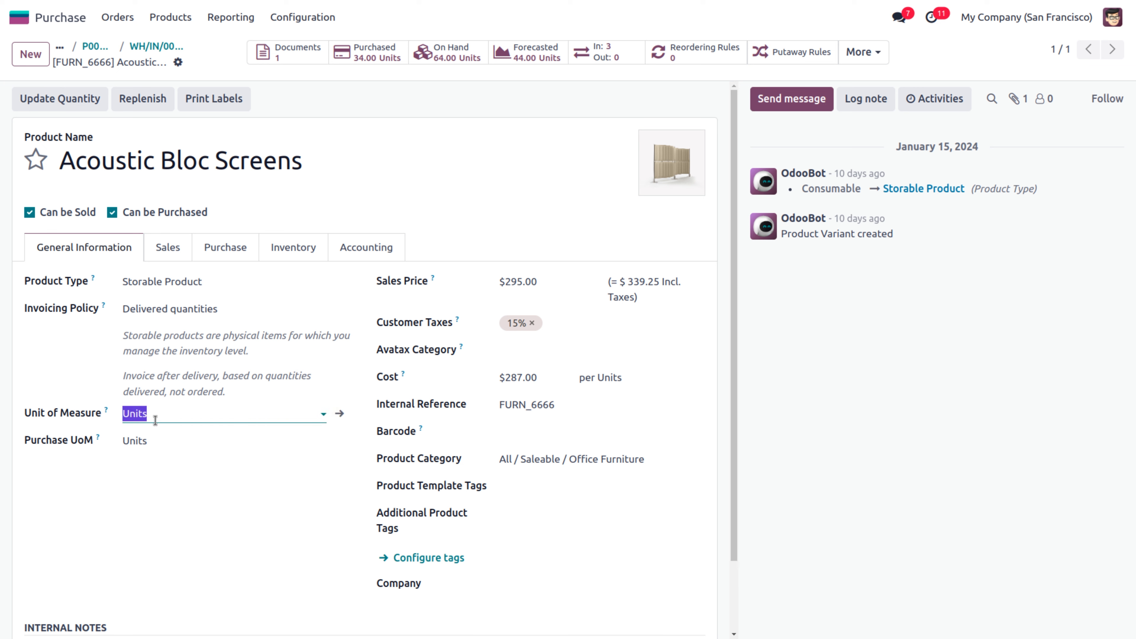
click(452, 53)
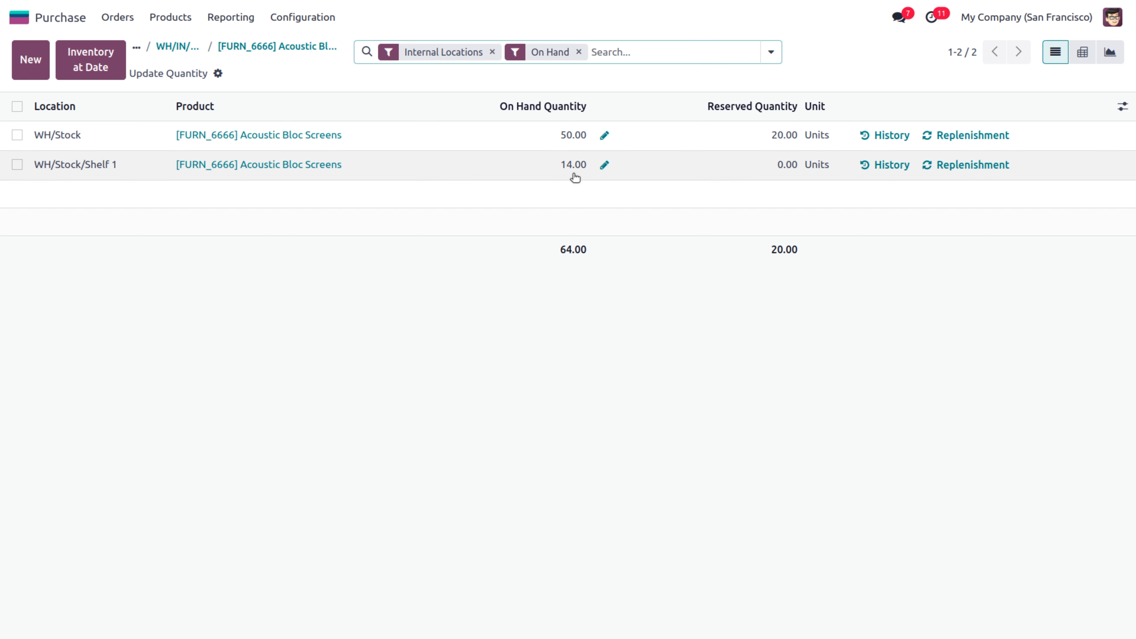
Tick Purchase Agreements in the Purchase Configuration settings and save to enable blanket orders
click(297, 19)
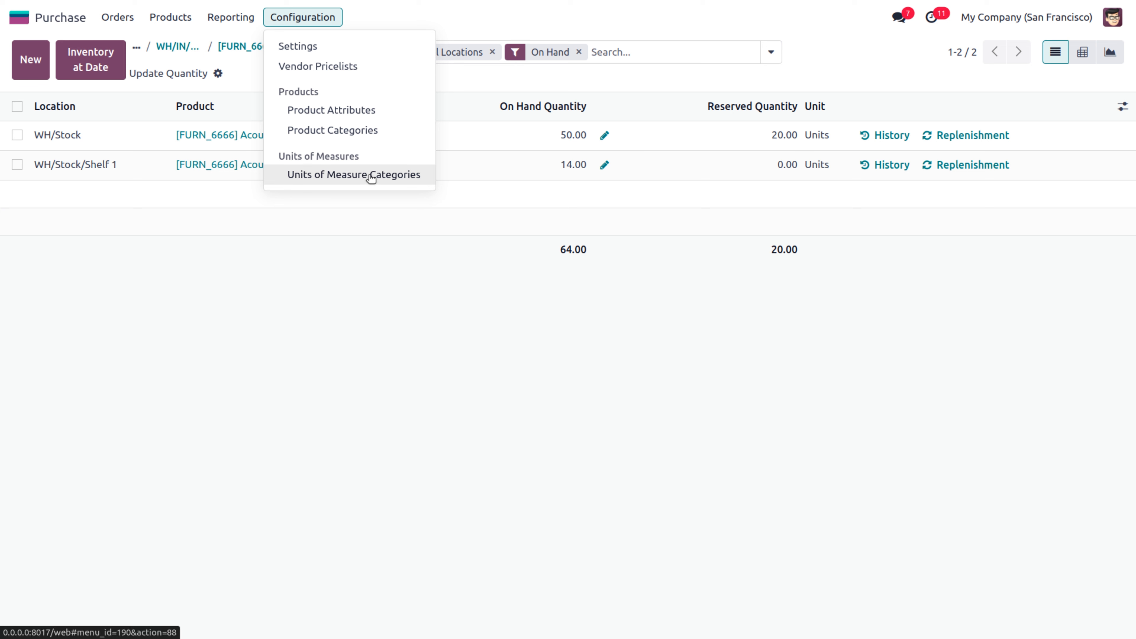
click(308, 51)
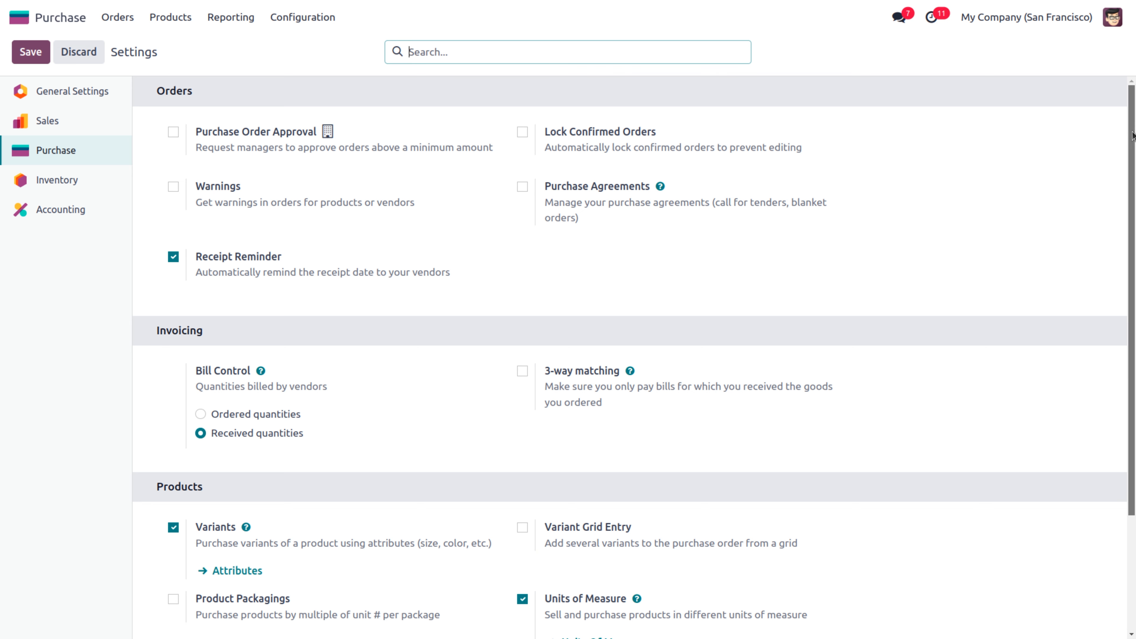
drag(1134, 138, 1134, 255)
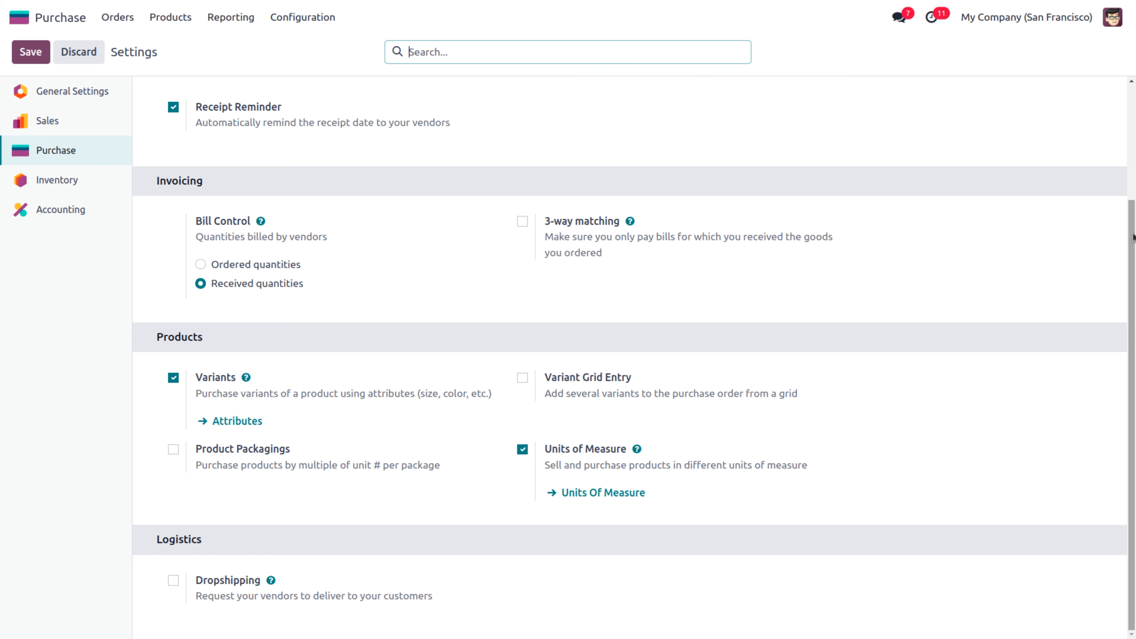
drag(1133, 240, 1132, 87)
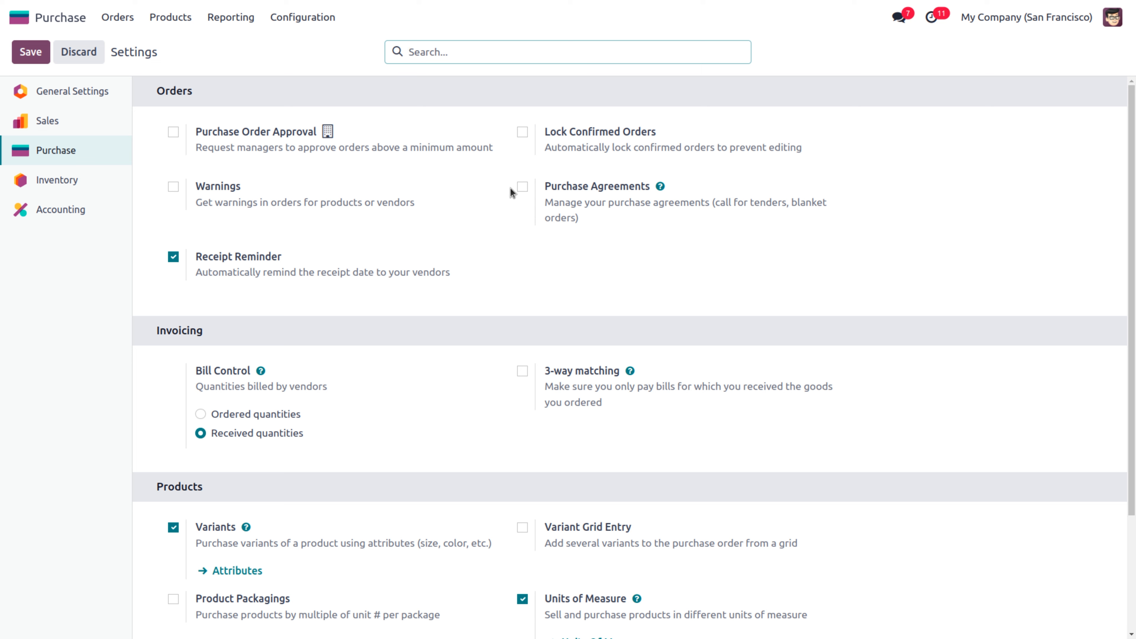
click(521, 187)
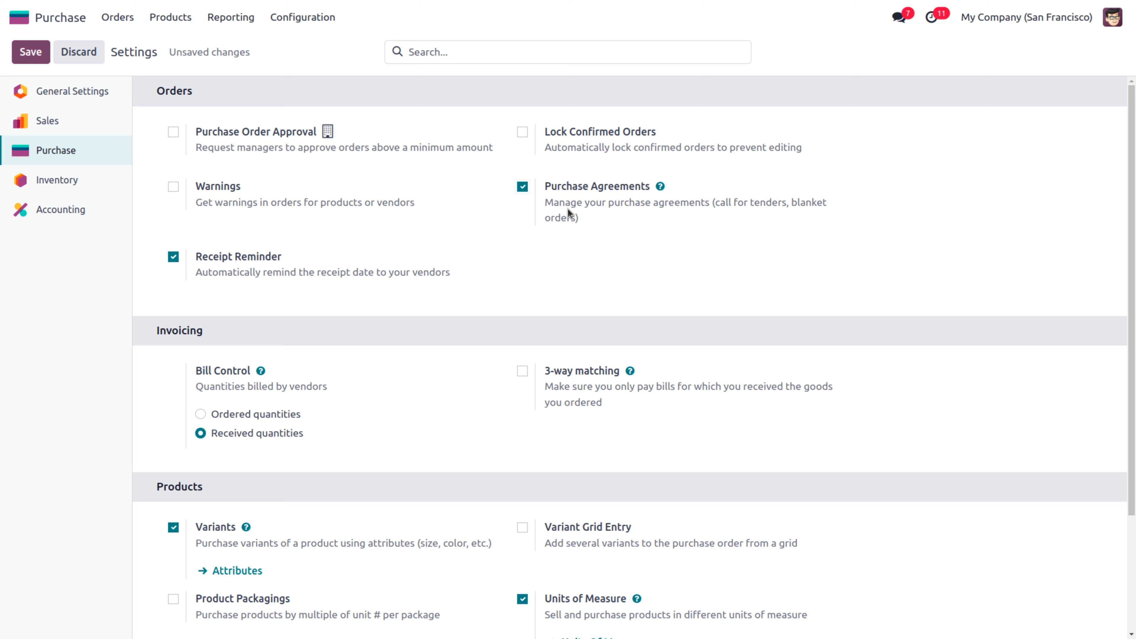
click(29, 49)
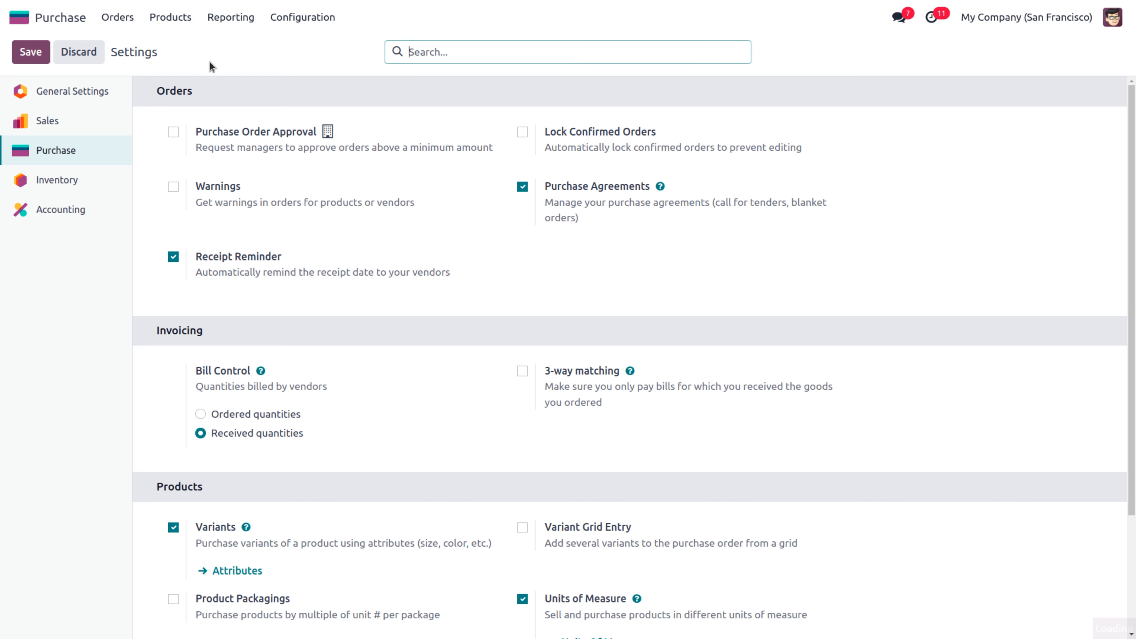
click(118, 18)
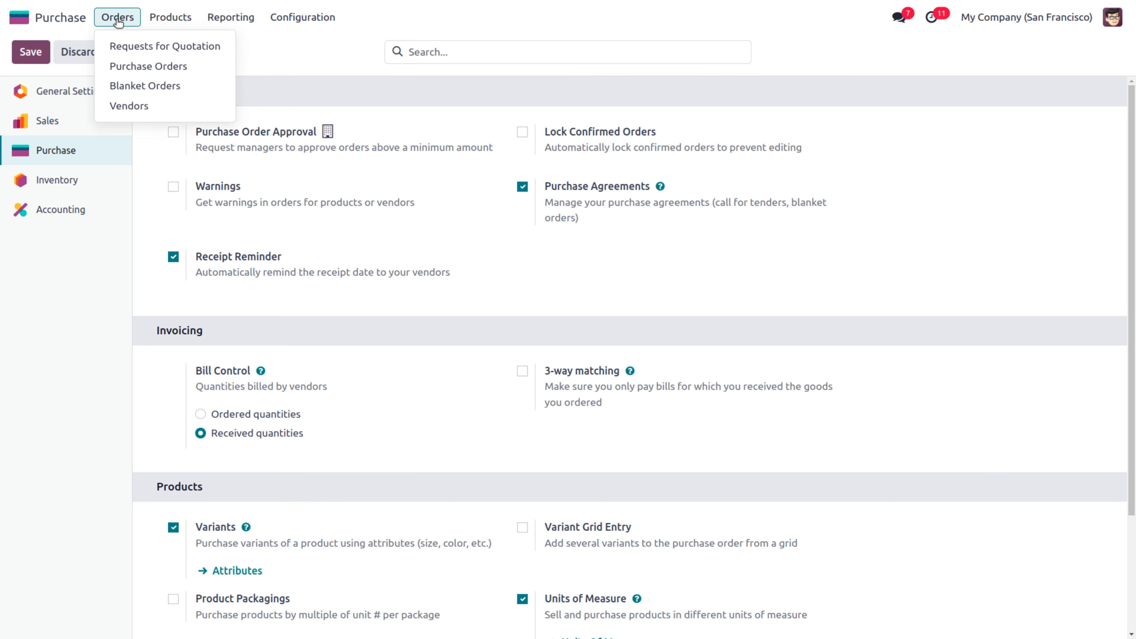
Create a new Draft blanket order and open its Blanket Order agreement type record
click(160, 88)
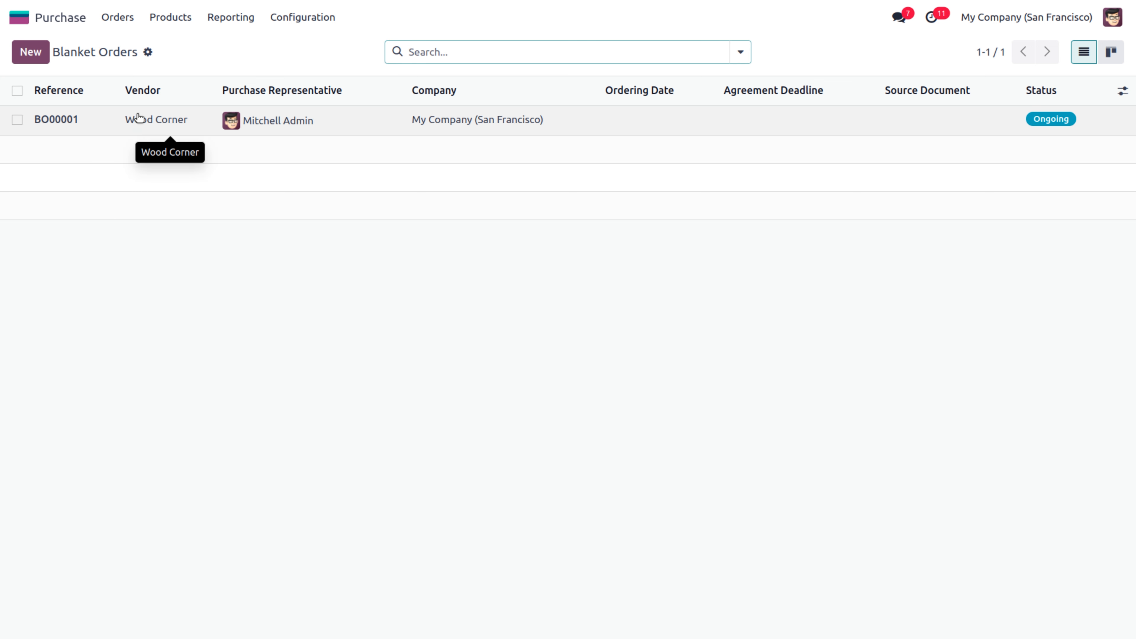
click(30, 52)
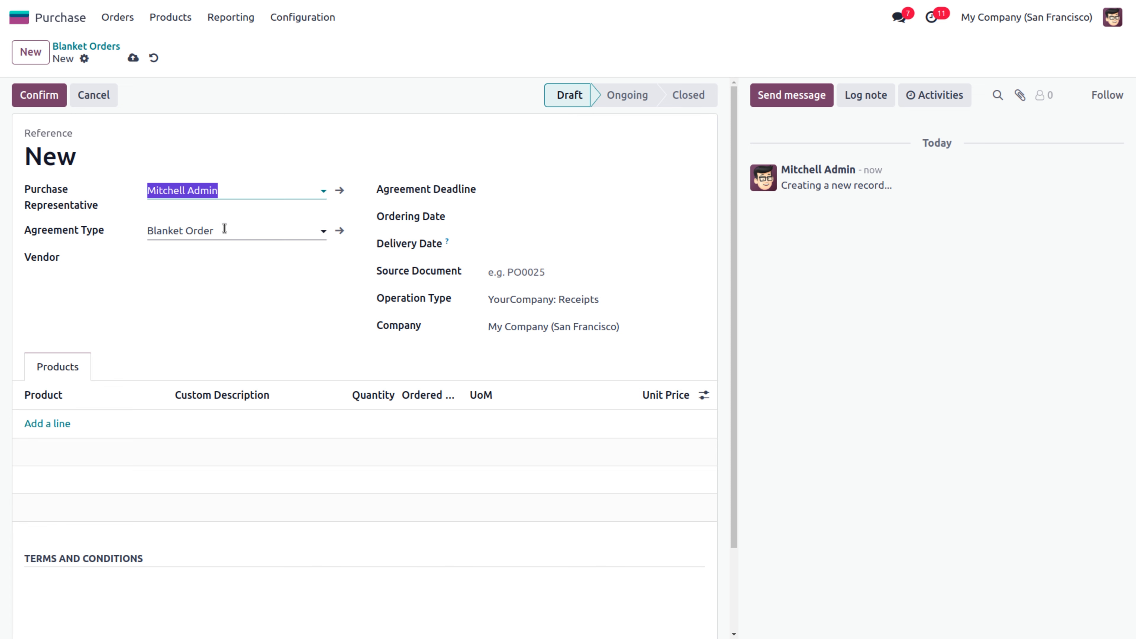
click(341, 233)
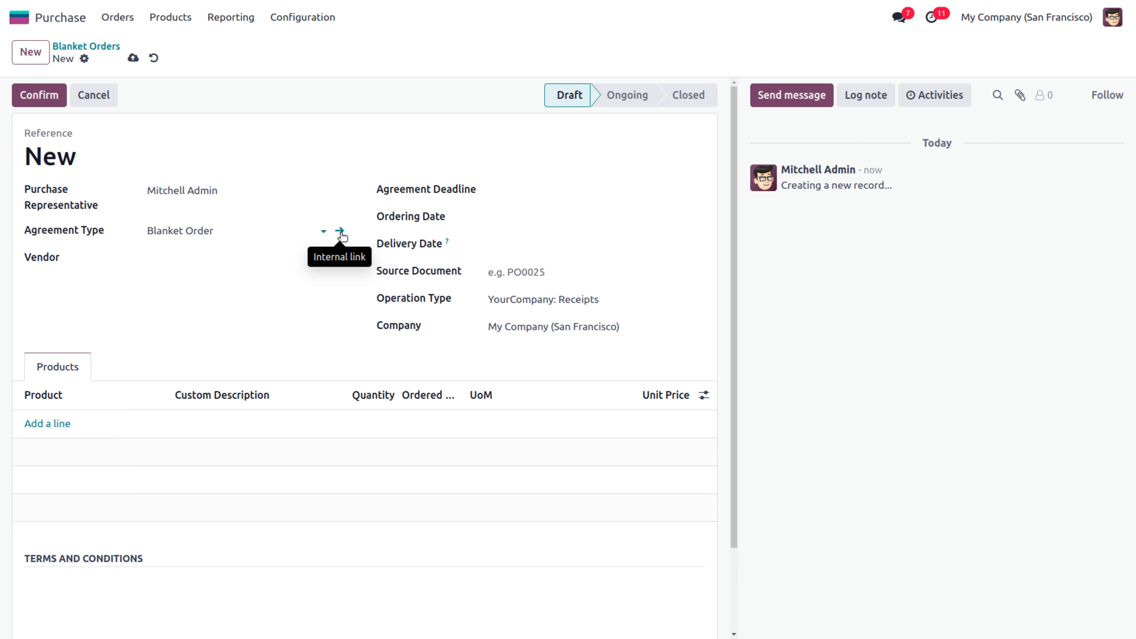
click(342, 234)
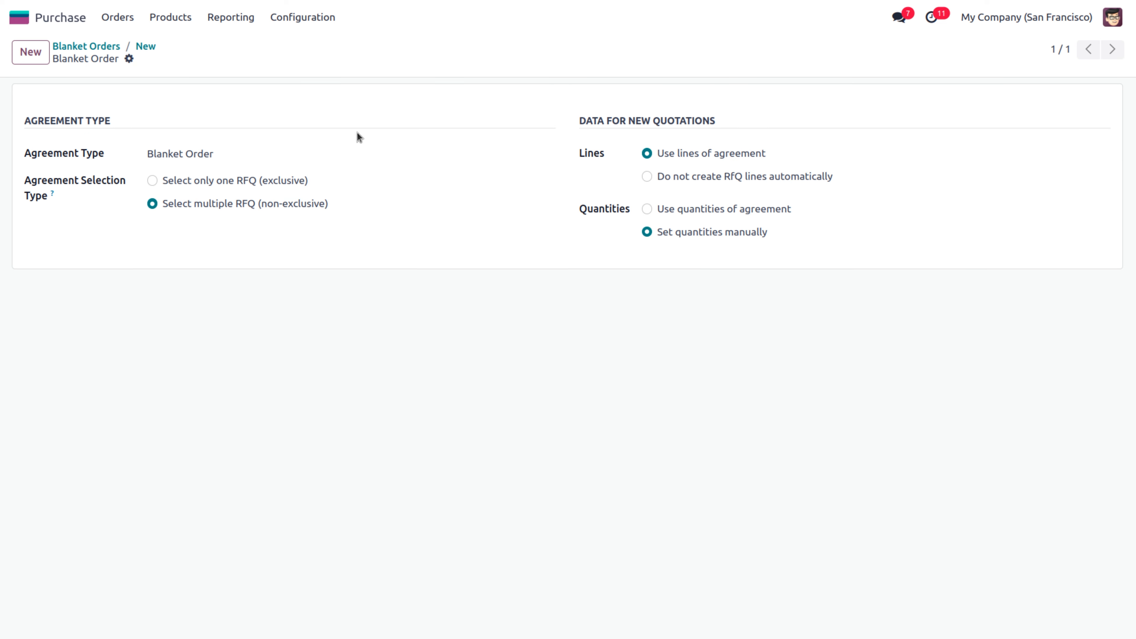
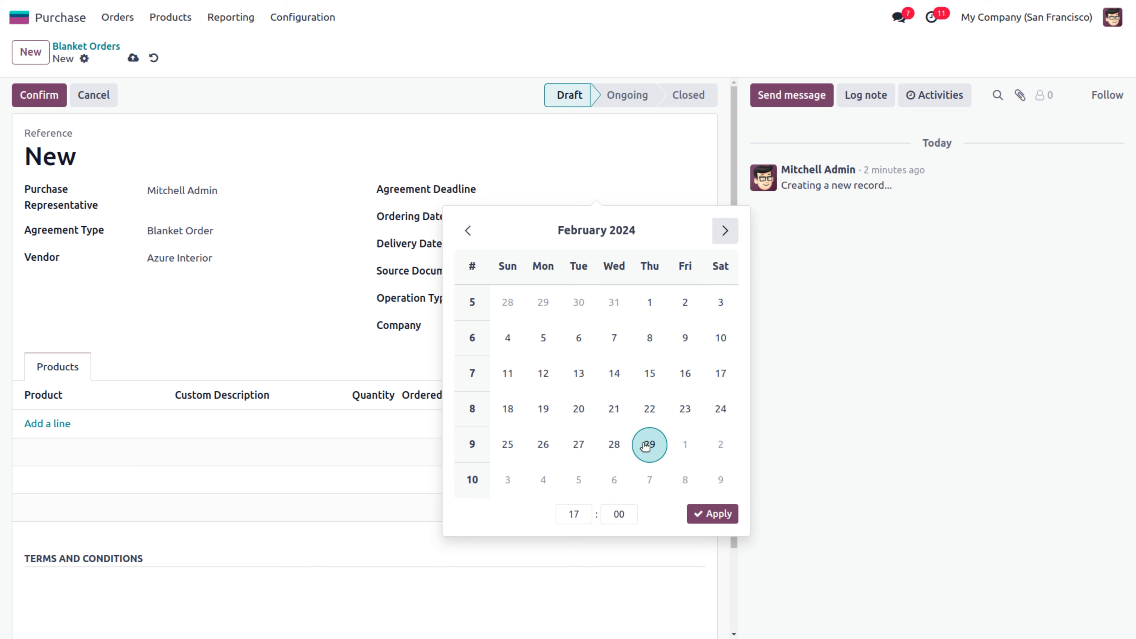
Set the agreement deadline to 02/29/2024, ordering date 01/26/2024, delivery date 02/28/2024, and add a product line
click(648, 445)
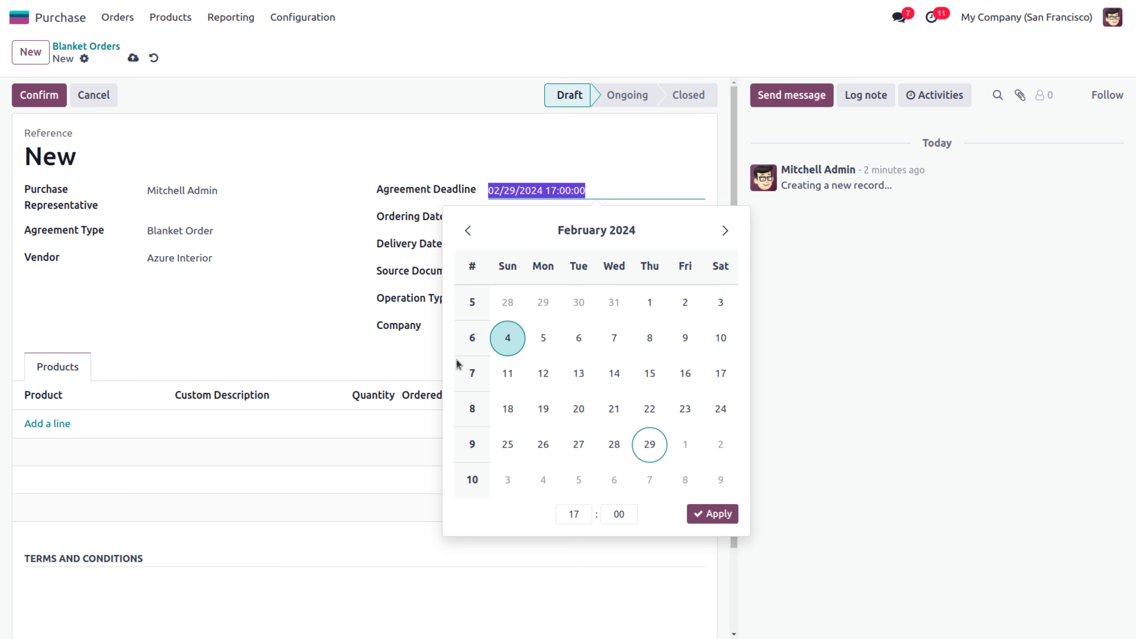
click(389, 366)
click(546, 222)
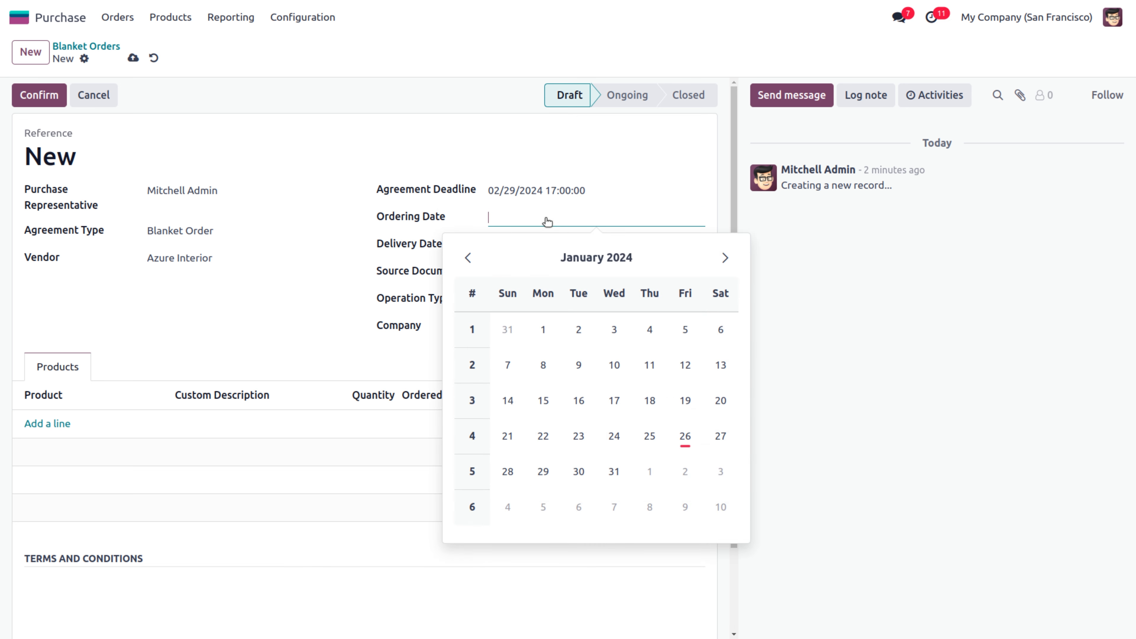
click(678, 434)
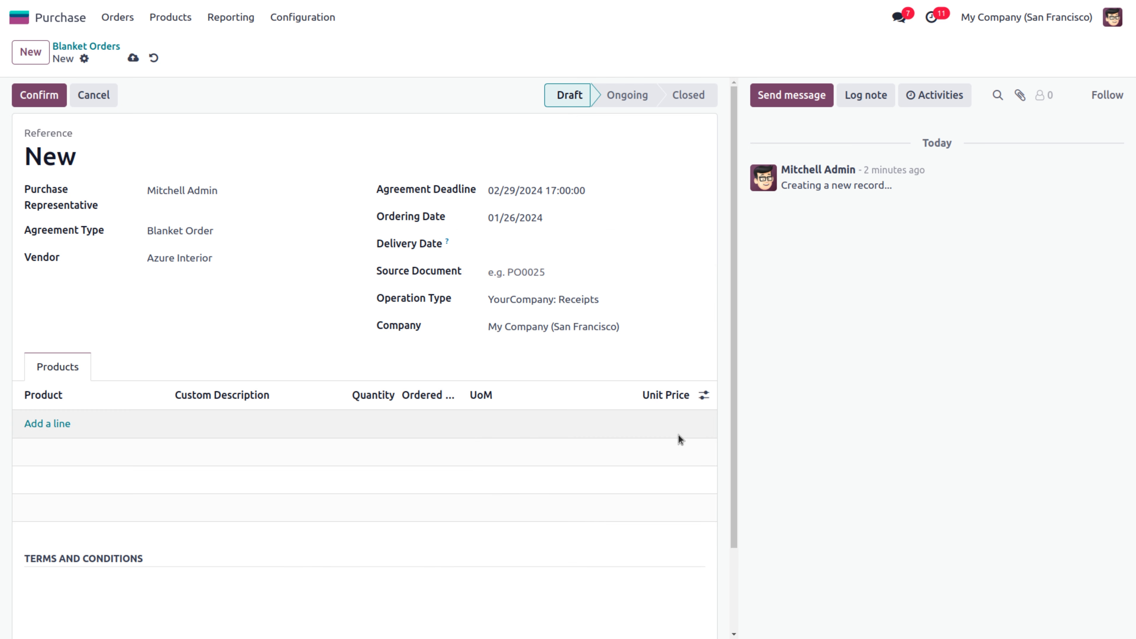
click(512, 248)
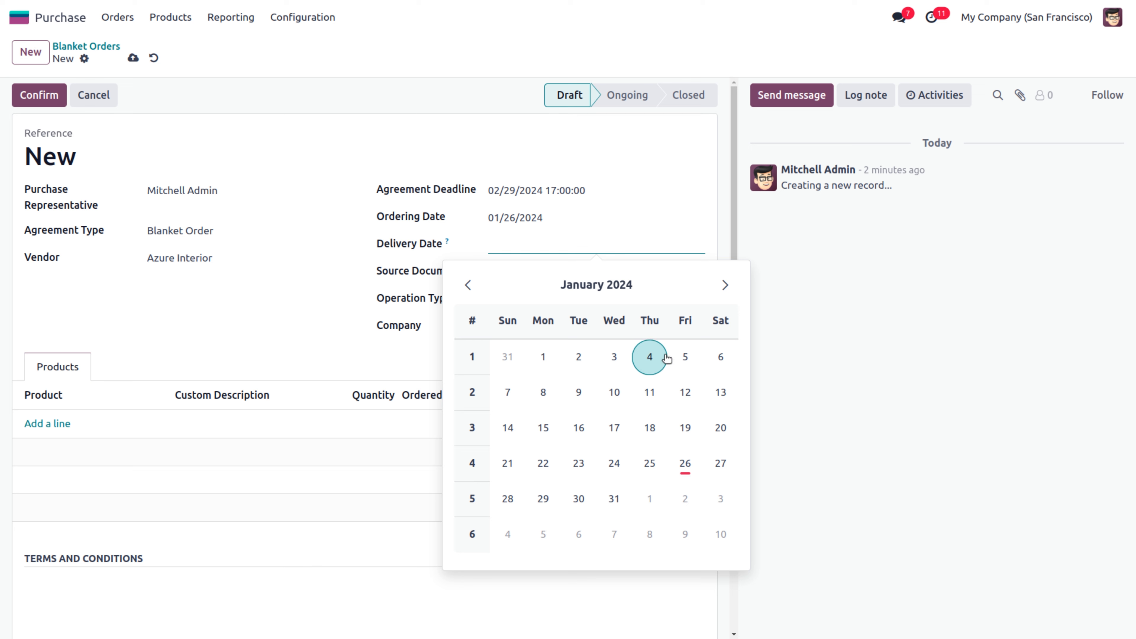
click(725, 289)
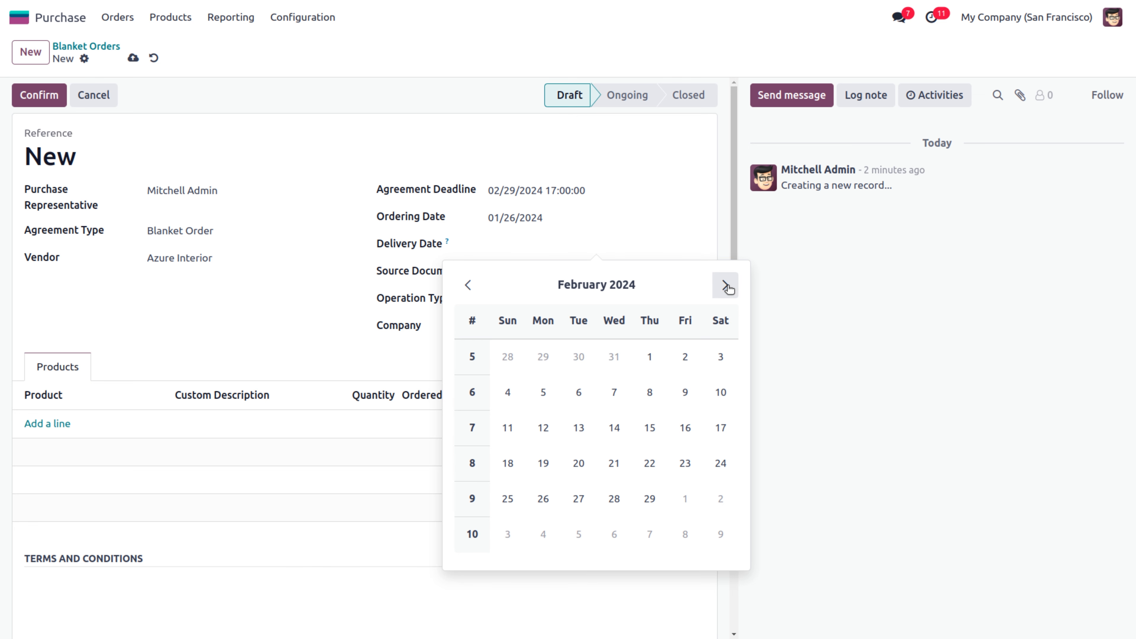
click(615, 498)
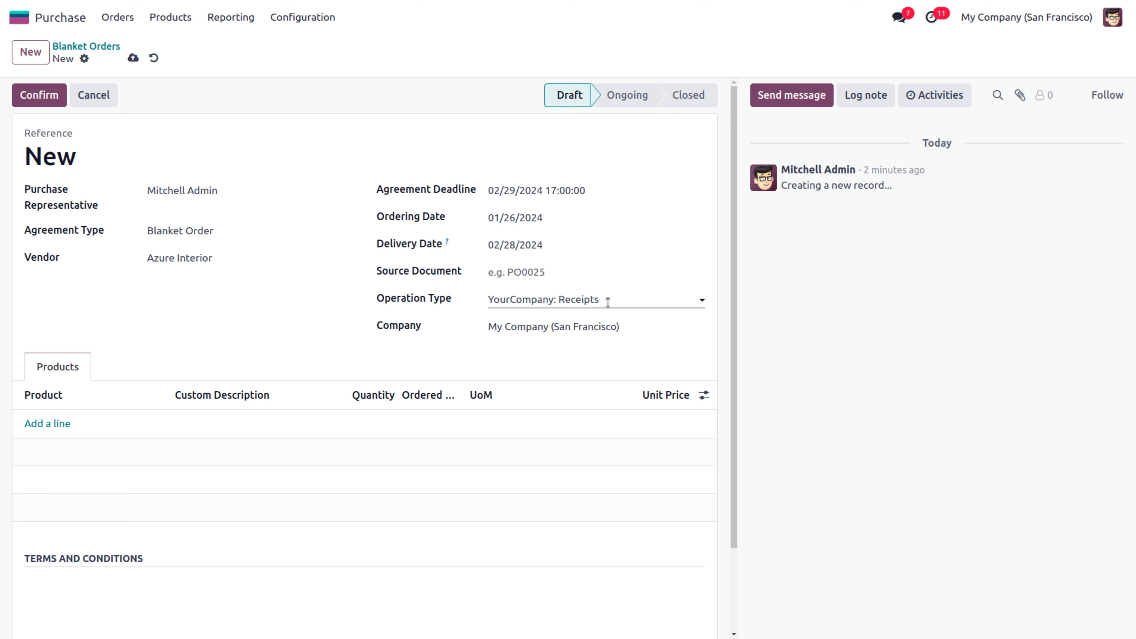
click(48, 423)
Add 1,500 [E-COM07] Large Cabinets at 230.00 each, then confirm the blanket order as BO00002
click(47, 423)
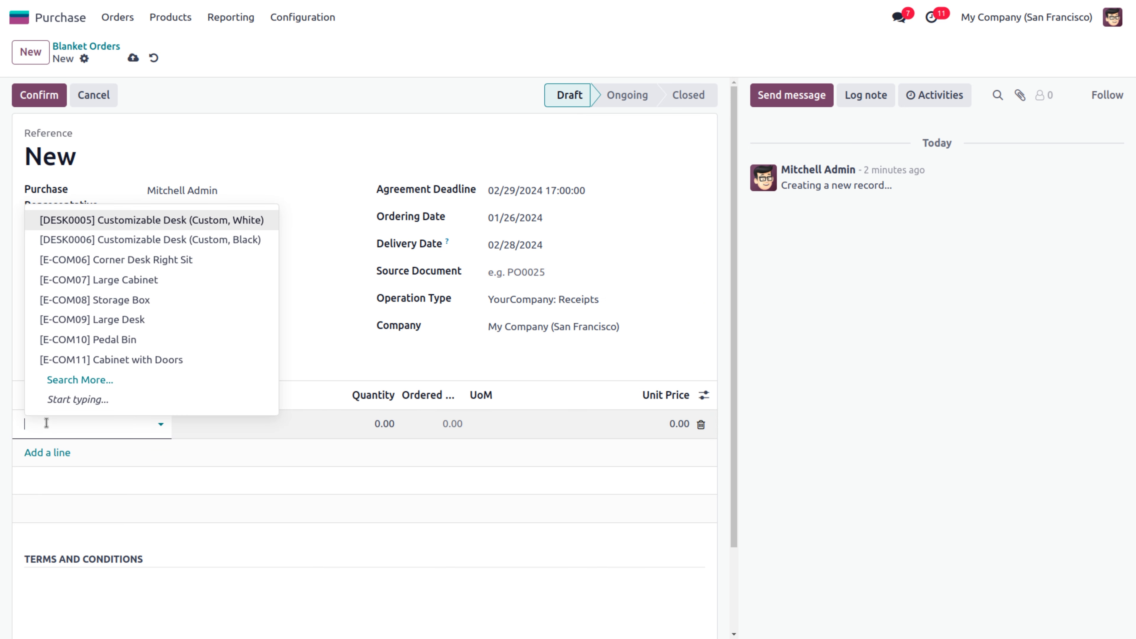
click(104, 281)
click(372, 421)
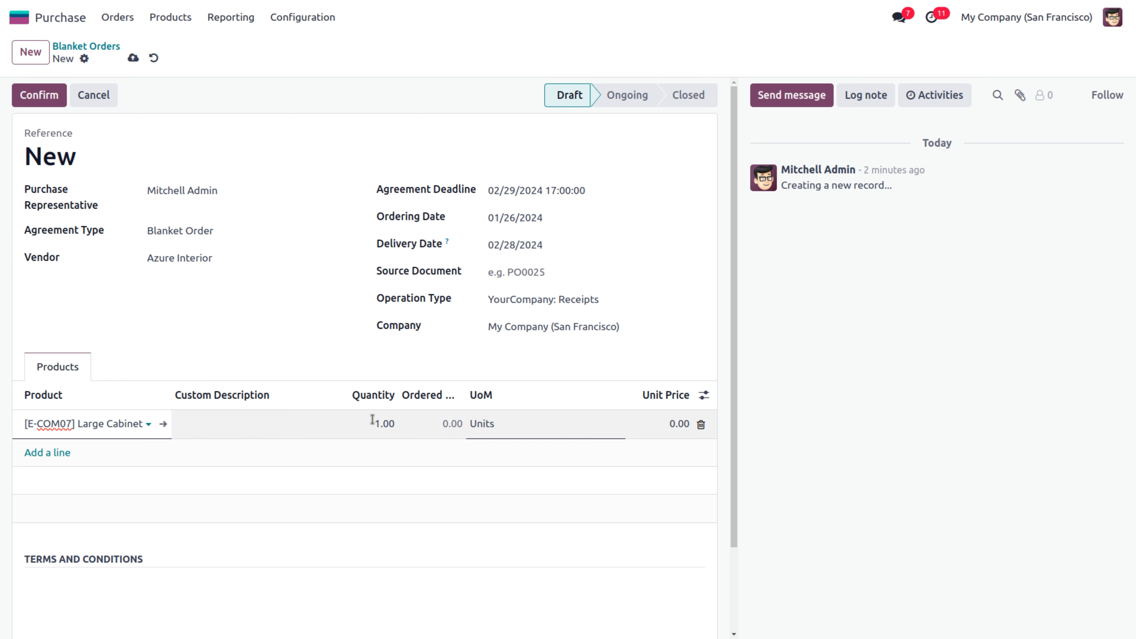
text(15)
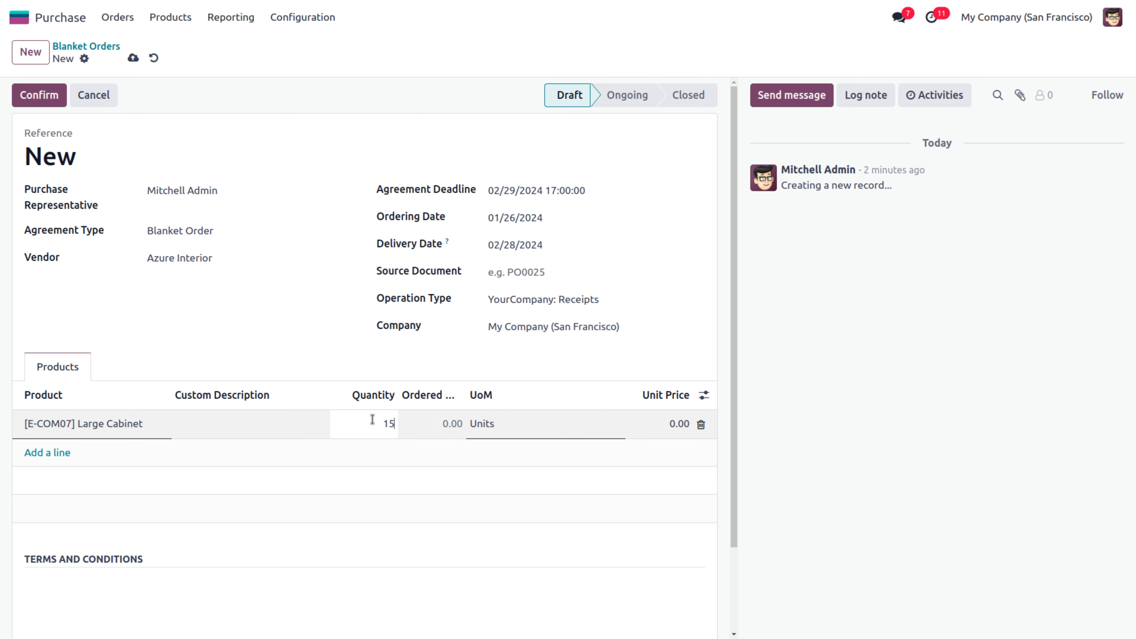
text(00)
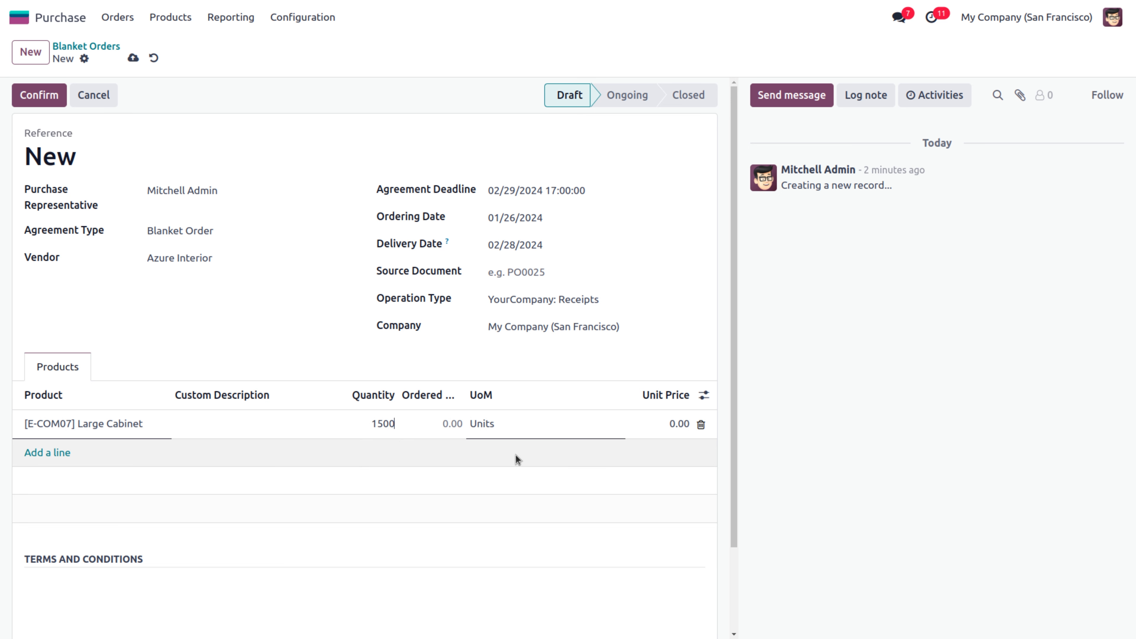
click(662, 424)
text(230)
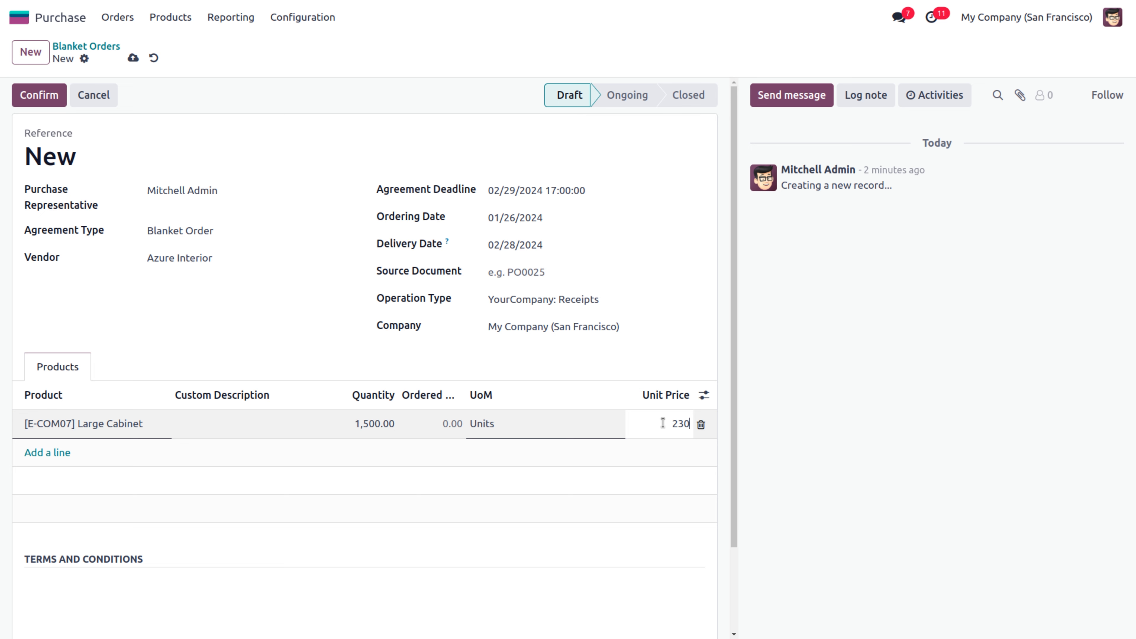
click(535, 524)
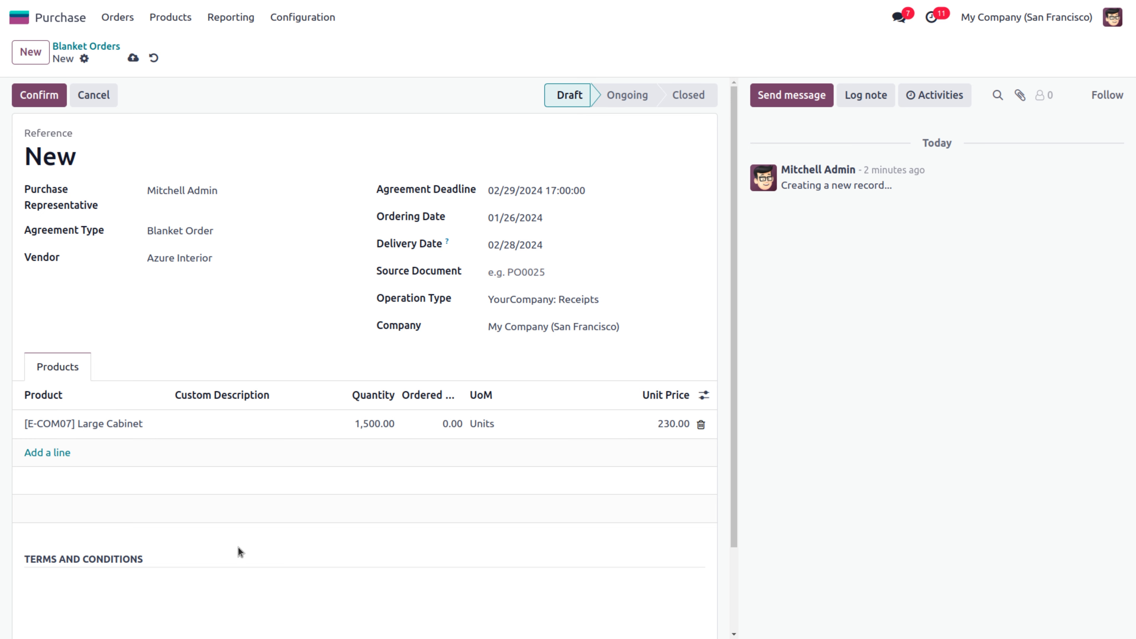
click(47, 97)
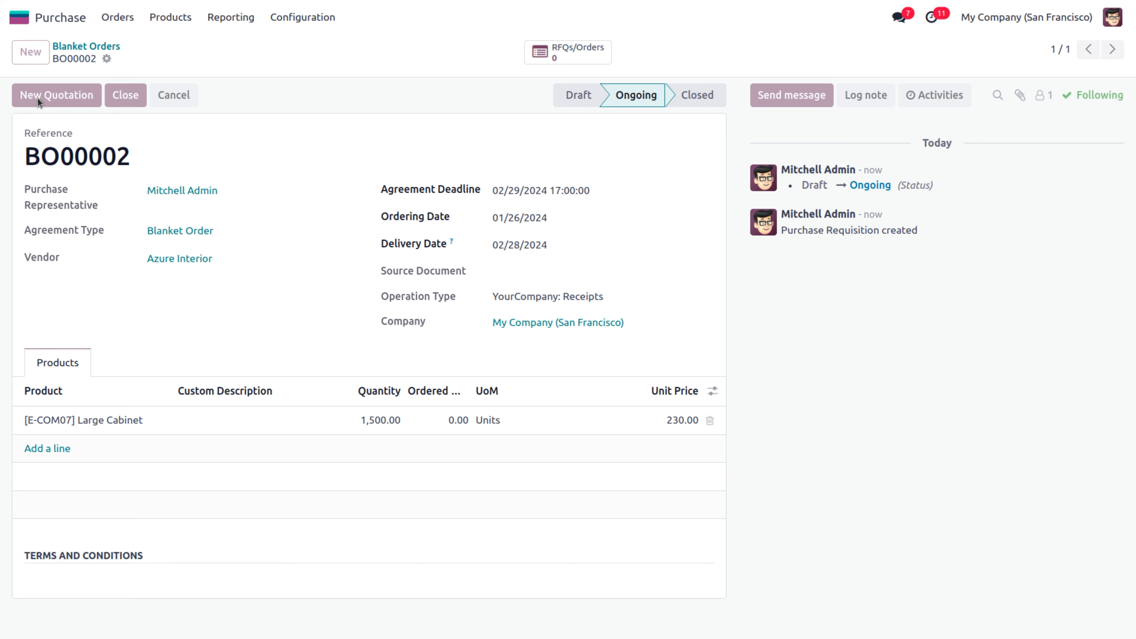
Create a new quotation from BO00002 with expected arrival 01/31/2024
click(39, 98)
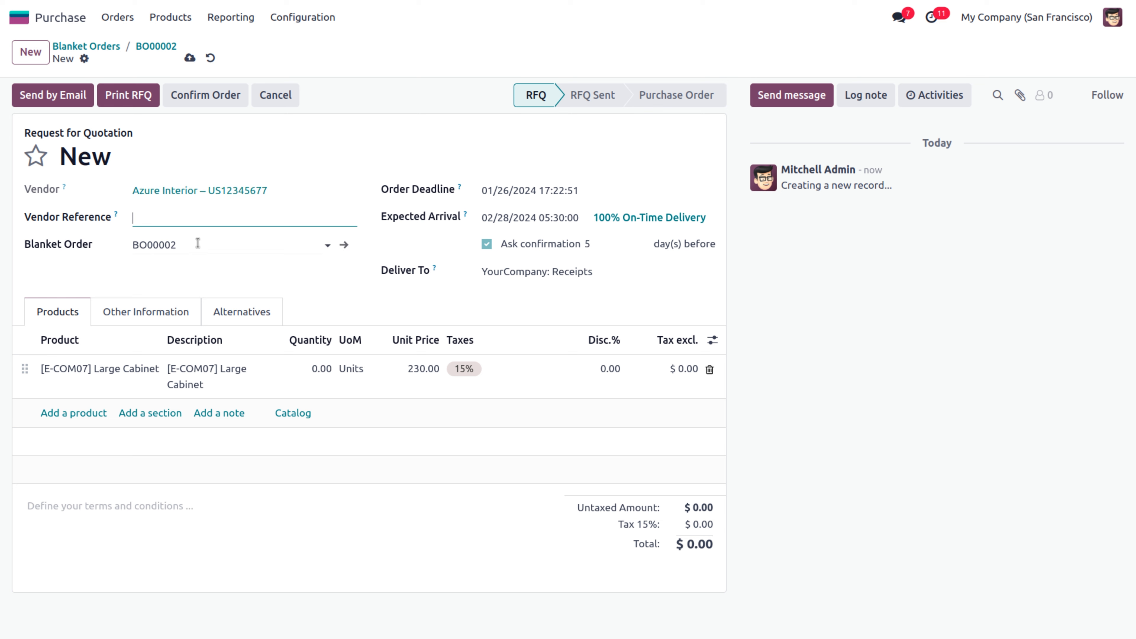
click(505, 220)
click(582, 402)
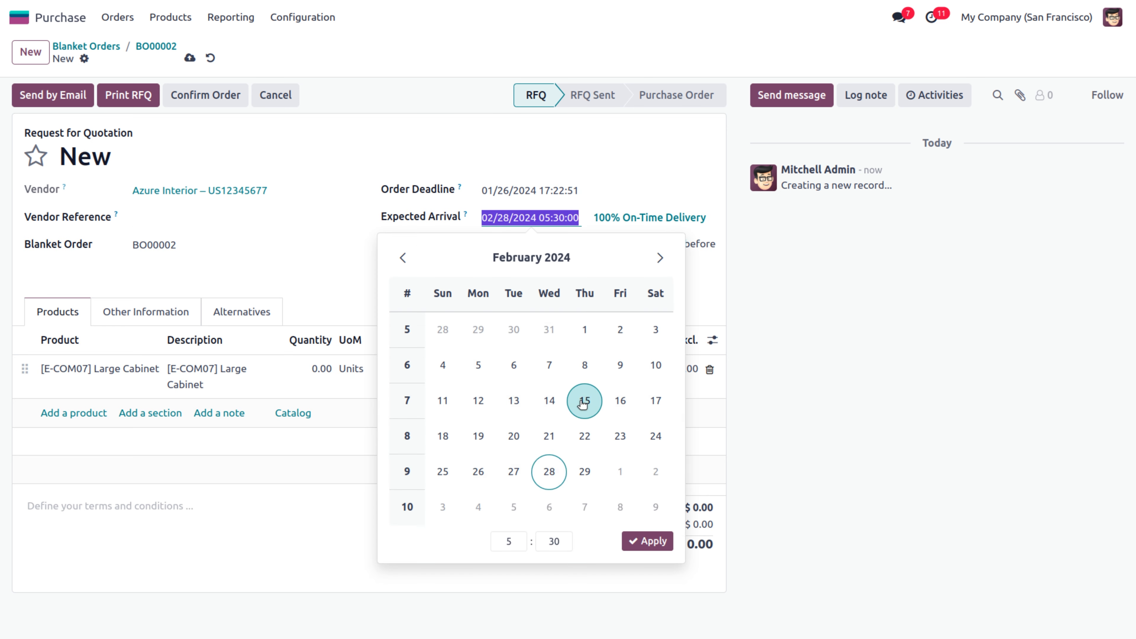
click(403, 258)
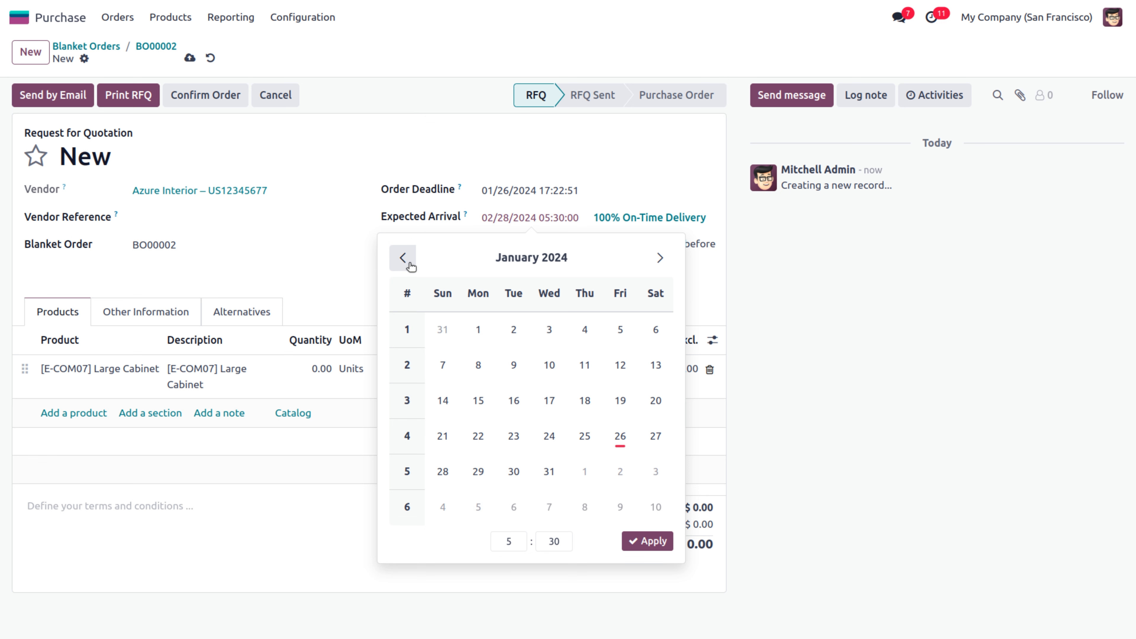
click(549, 472)
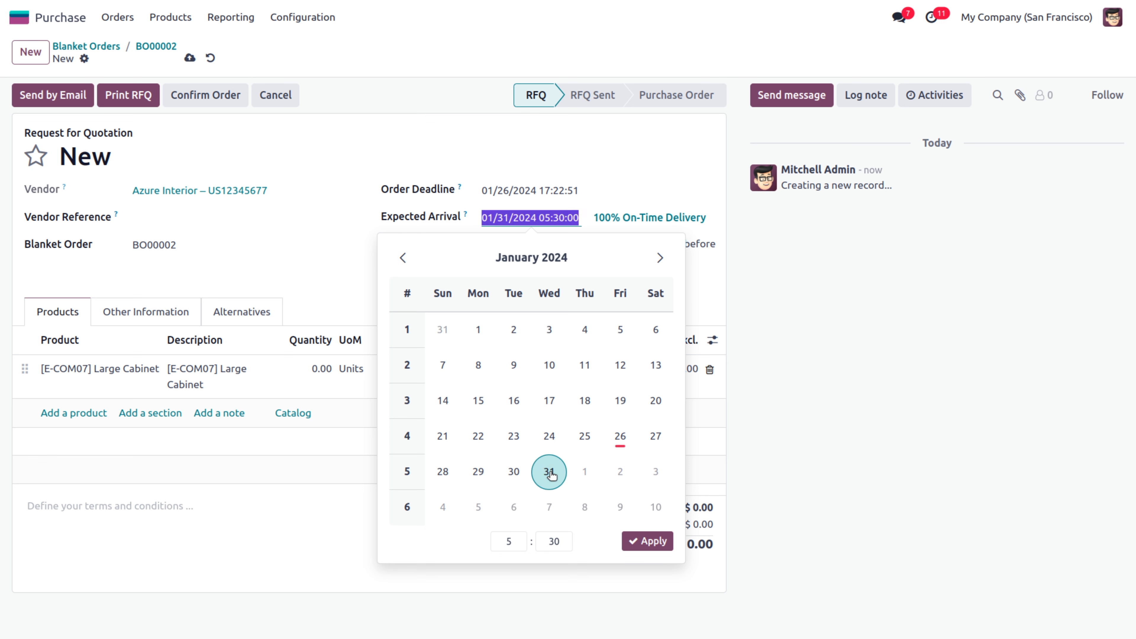
click(646, 542)
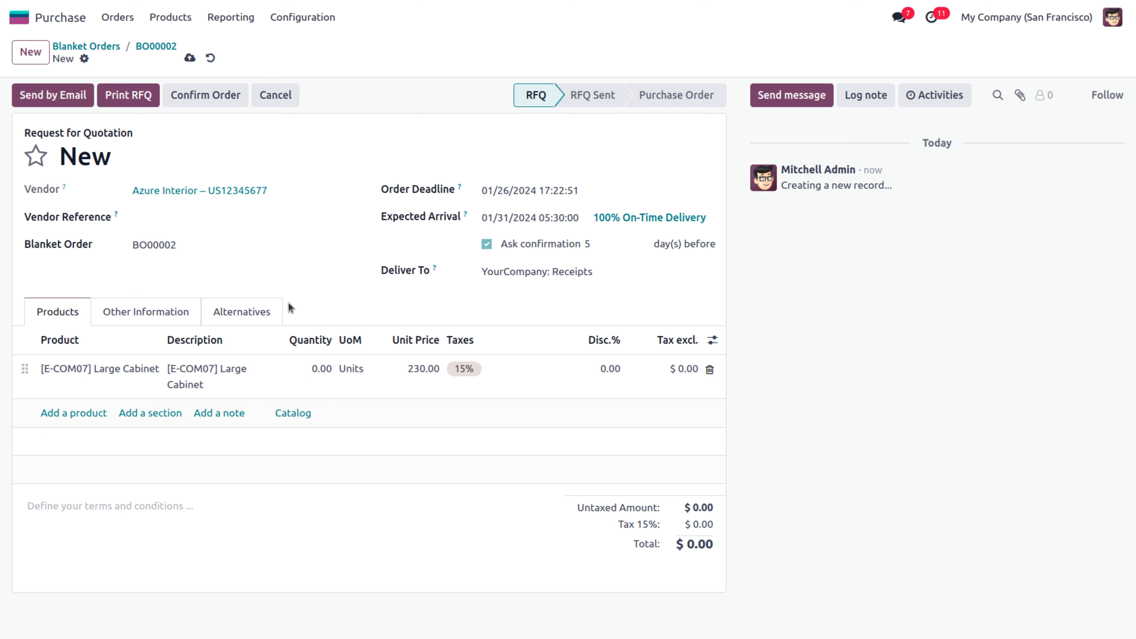
Set the cabinet quantity to 500 and email the quotation P00022 to the vendor
click(313, 368)
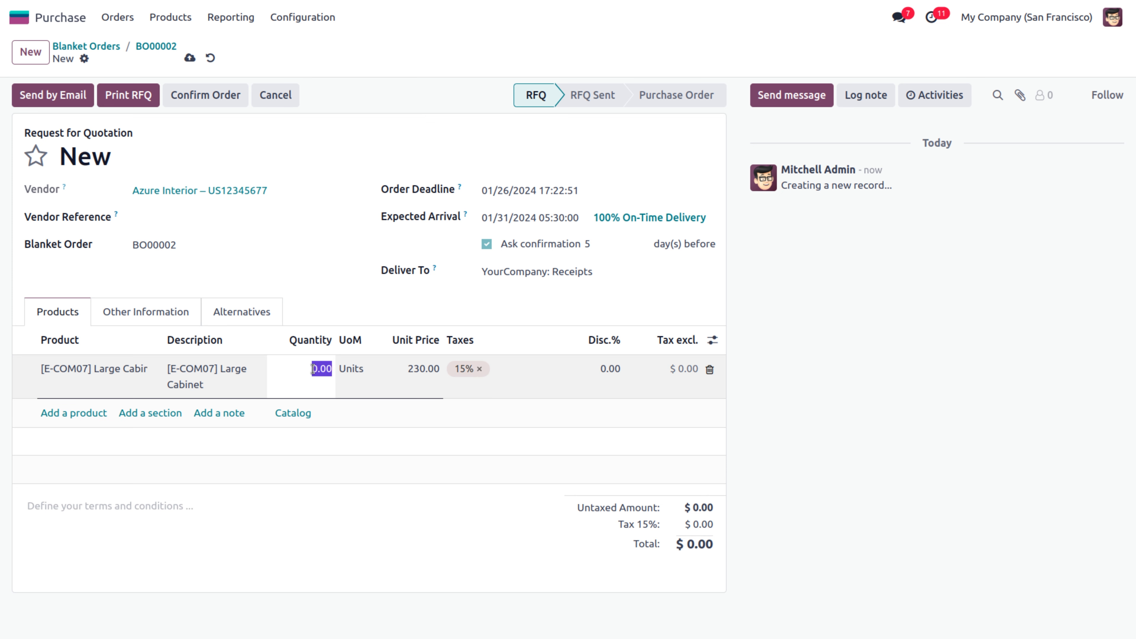
text(5)
click(312, 470)
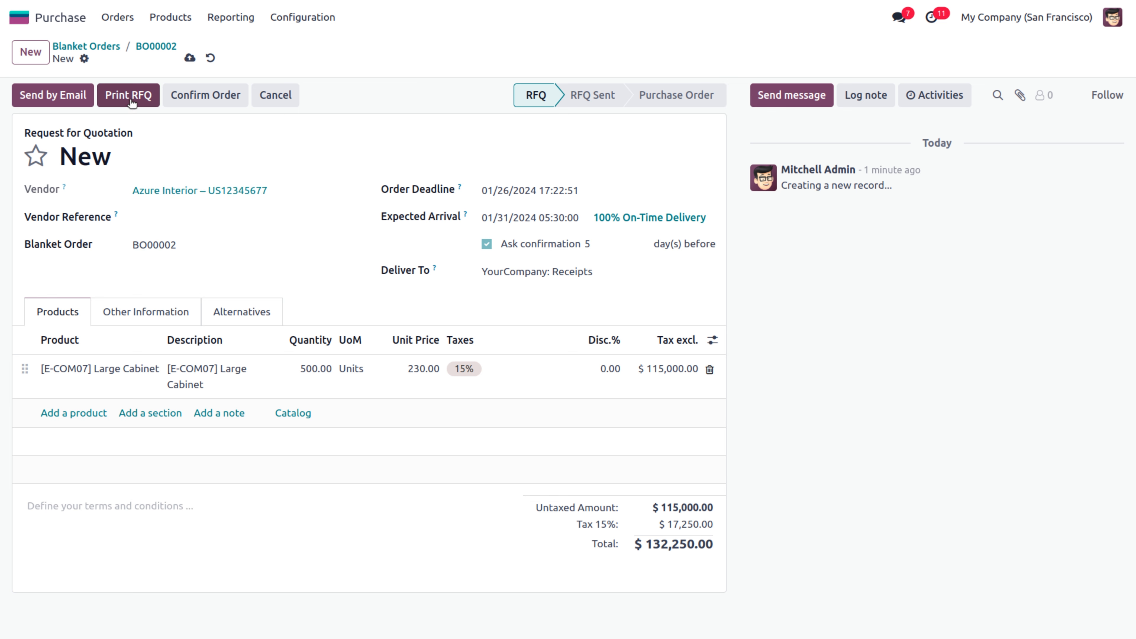
click(59, 100)
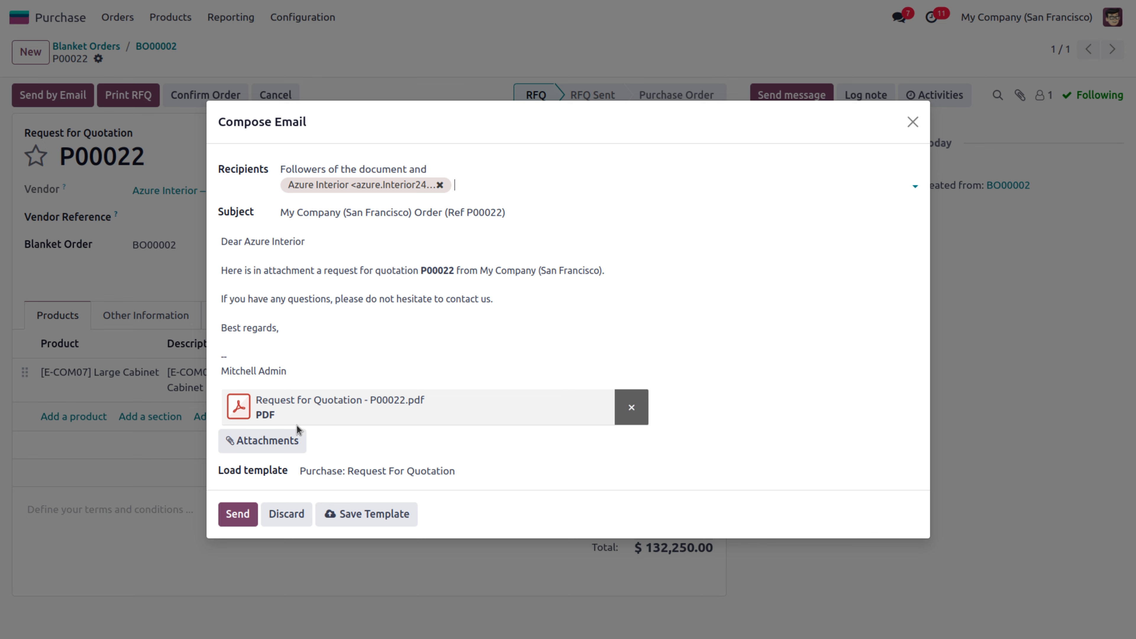
click(238, 514)
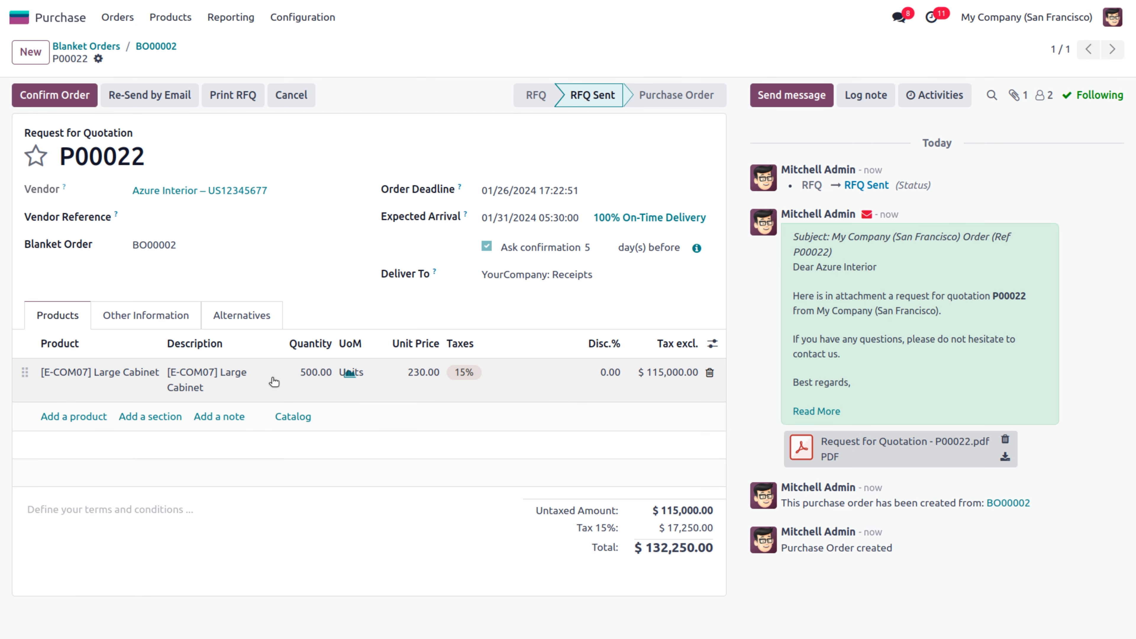
Create a second BO00002 quotation for 1,000 Large Cabinets and email it to the vendor as P00023
click(167, 47)
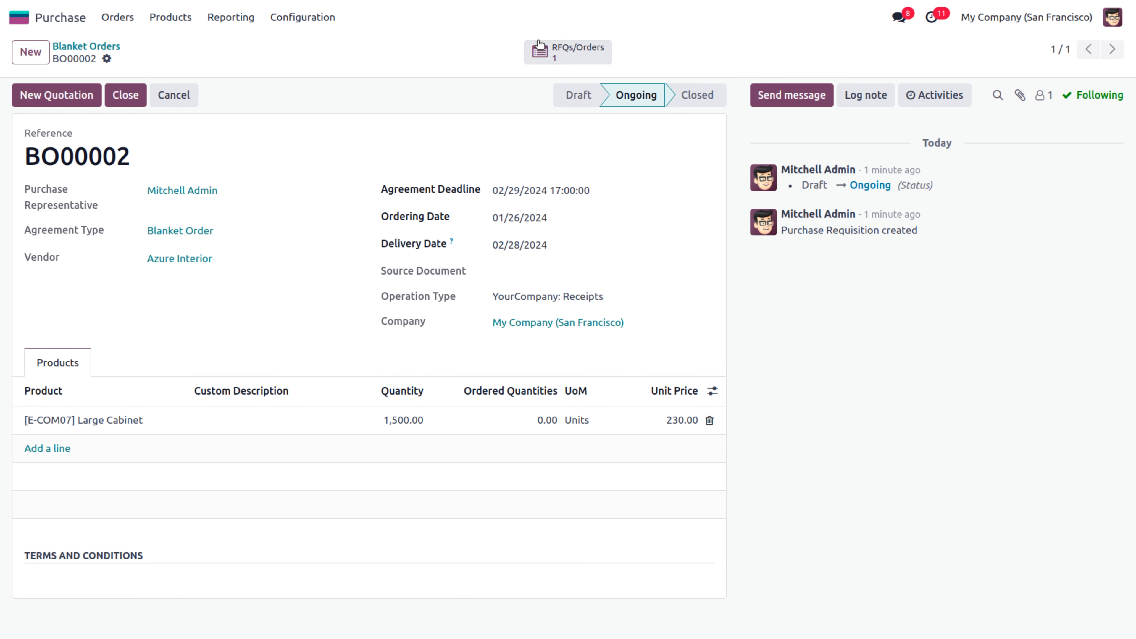
click(79, 104)
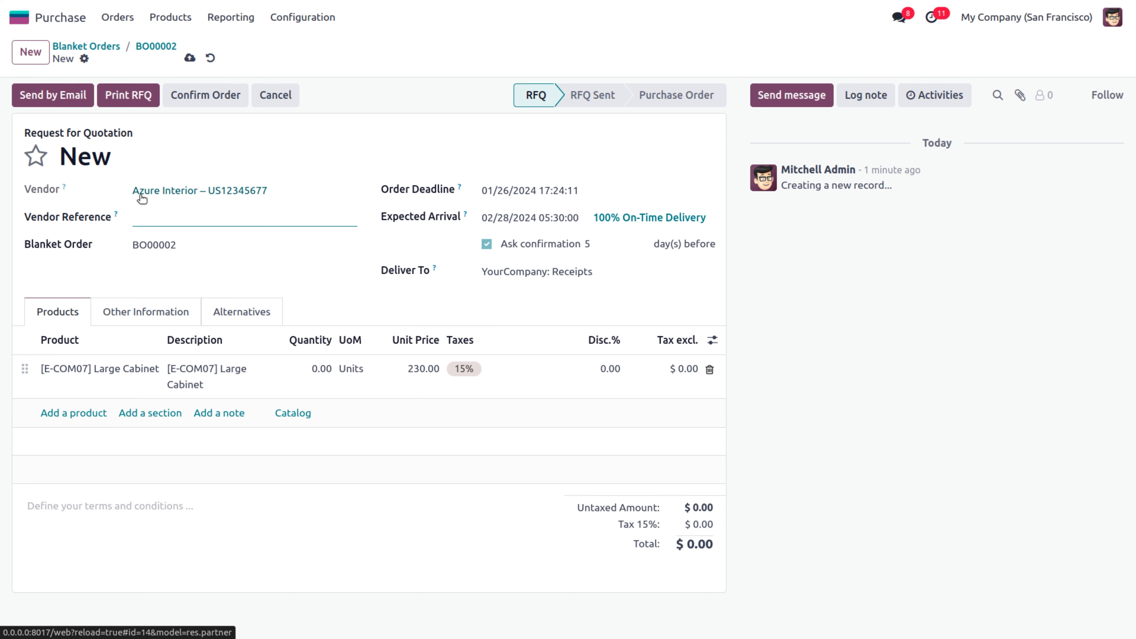
click(319, 369)
text(1000)
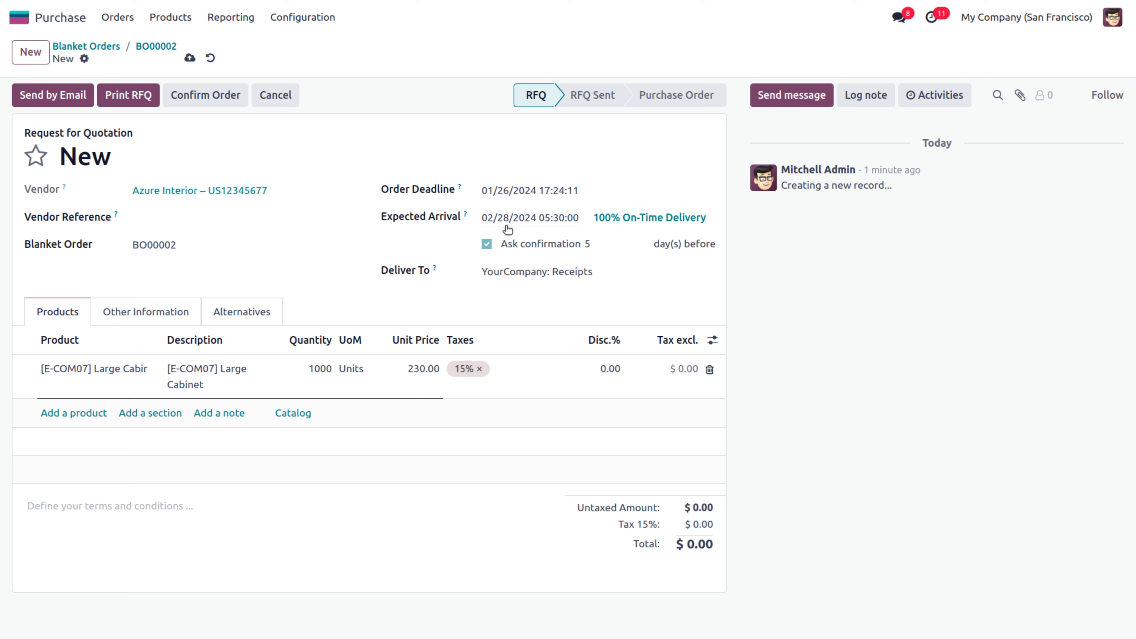
click(57, 100)
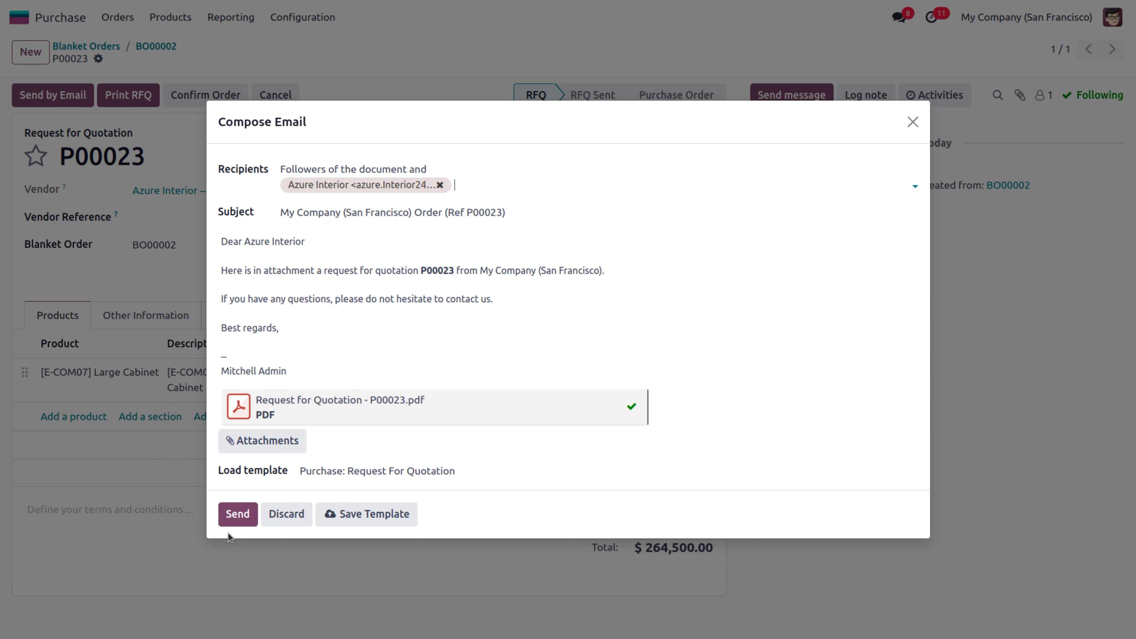
click(231, 514)
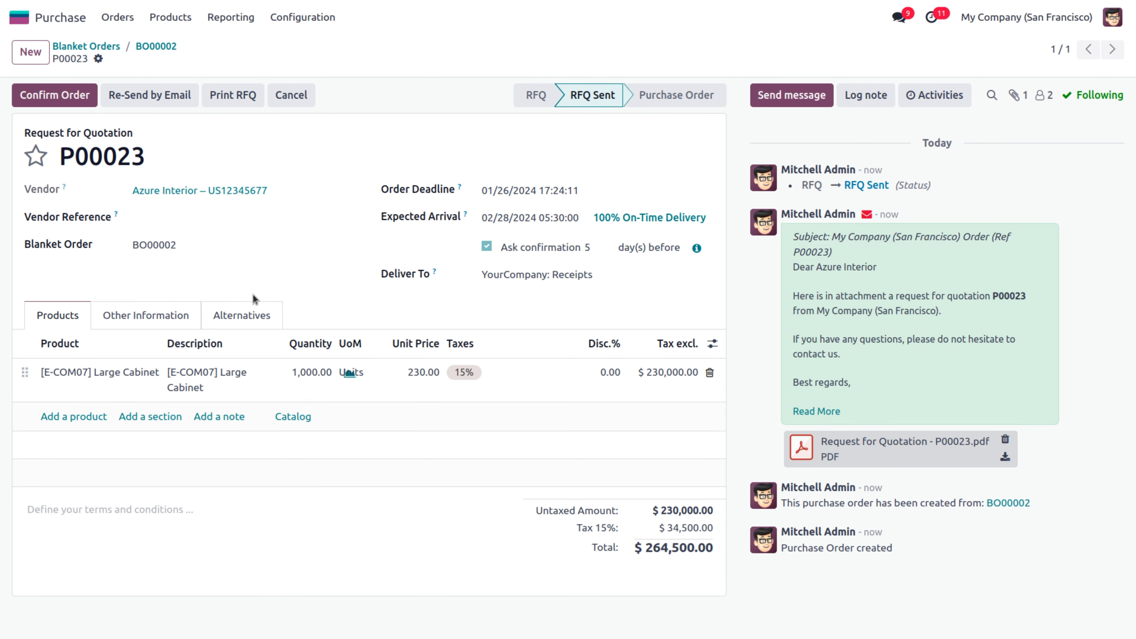
click(153, 46)
List BO00002's RFQs P00022 and P00023 and add the Billing Status column showing Nothing to Bill
click(565, 58)
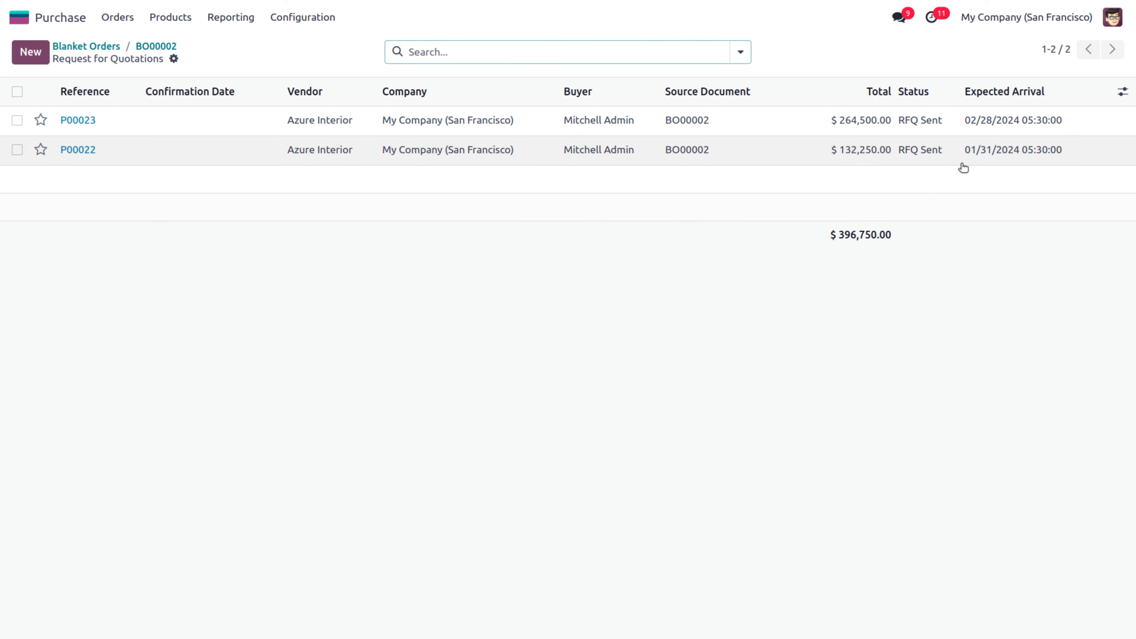
click(1124, 92)
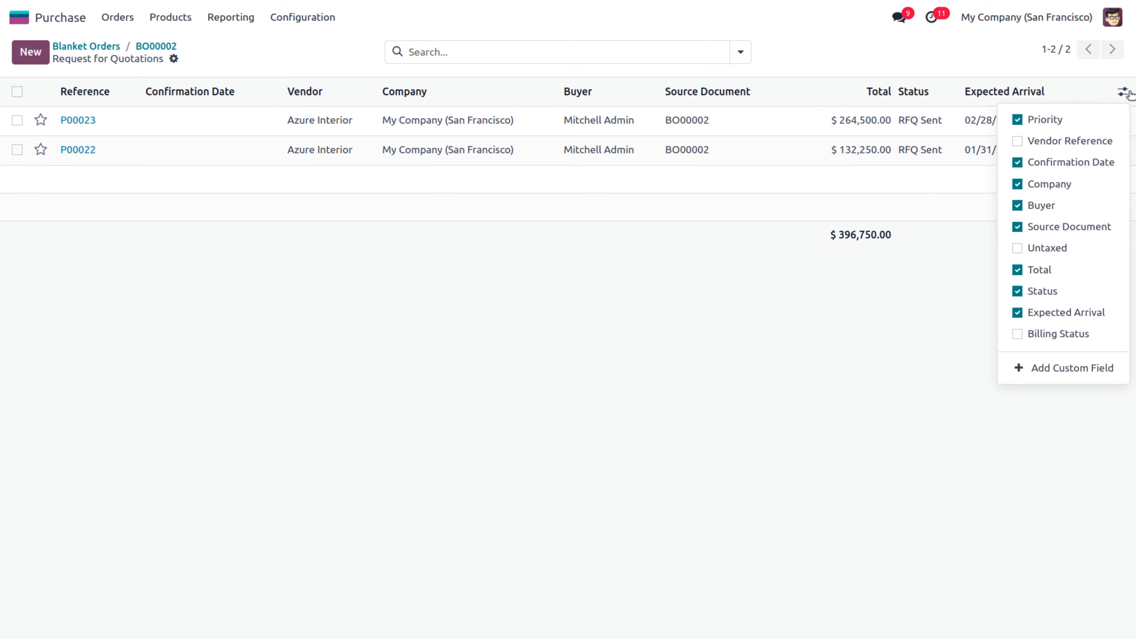
click(1018, 335)
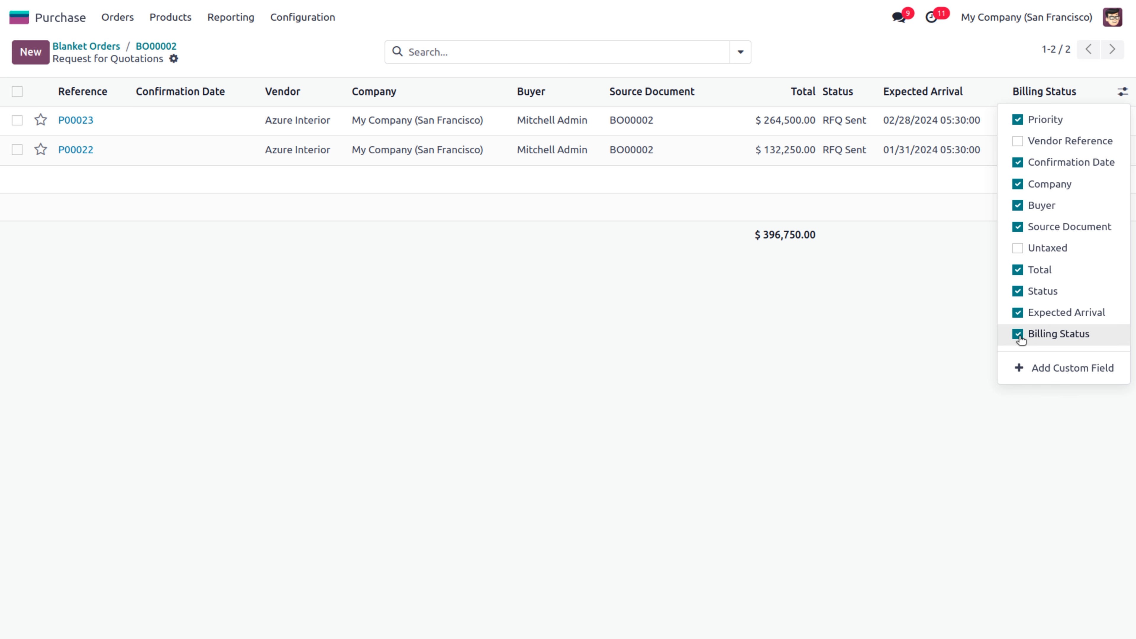
click(903, 323)
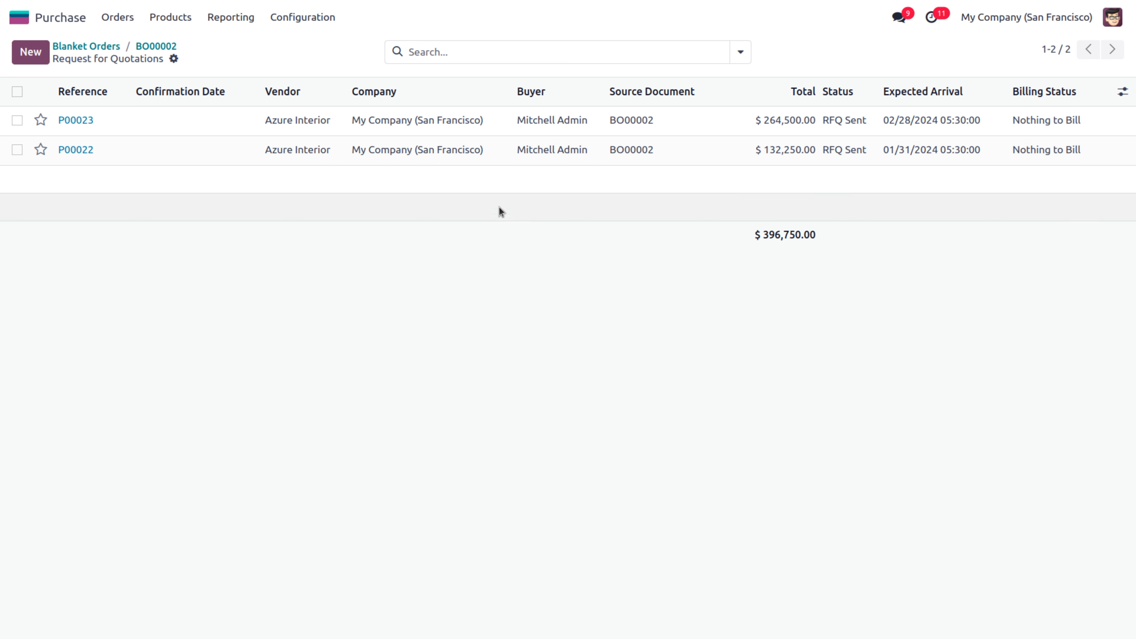
Confirm P00022 as a purchase order and validate its 500-cabinet receipt WH/IN/00012
click(555, 152)
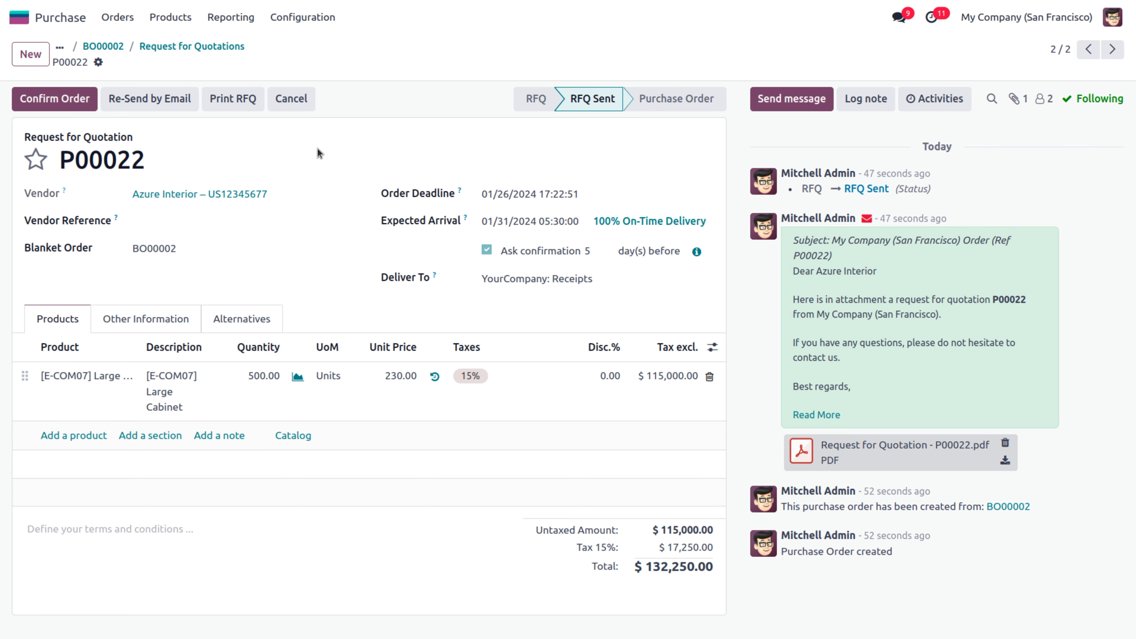
click(76, 88)
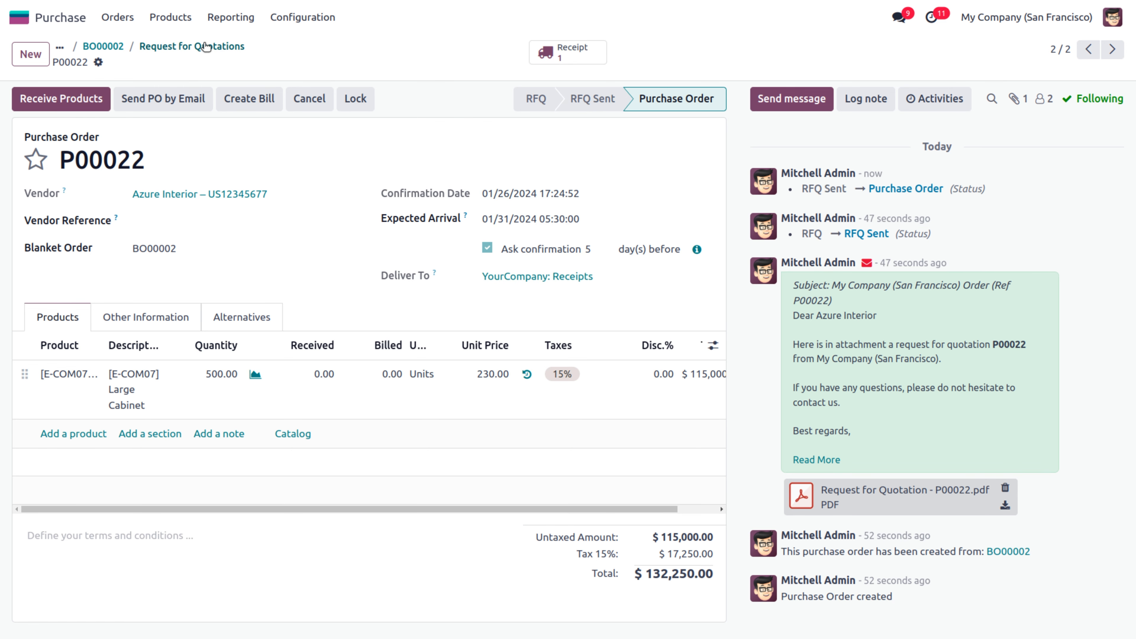
click(568, 51)
click(35, 98)
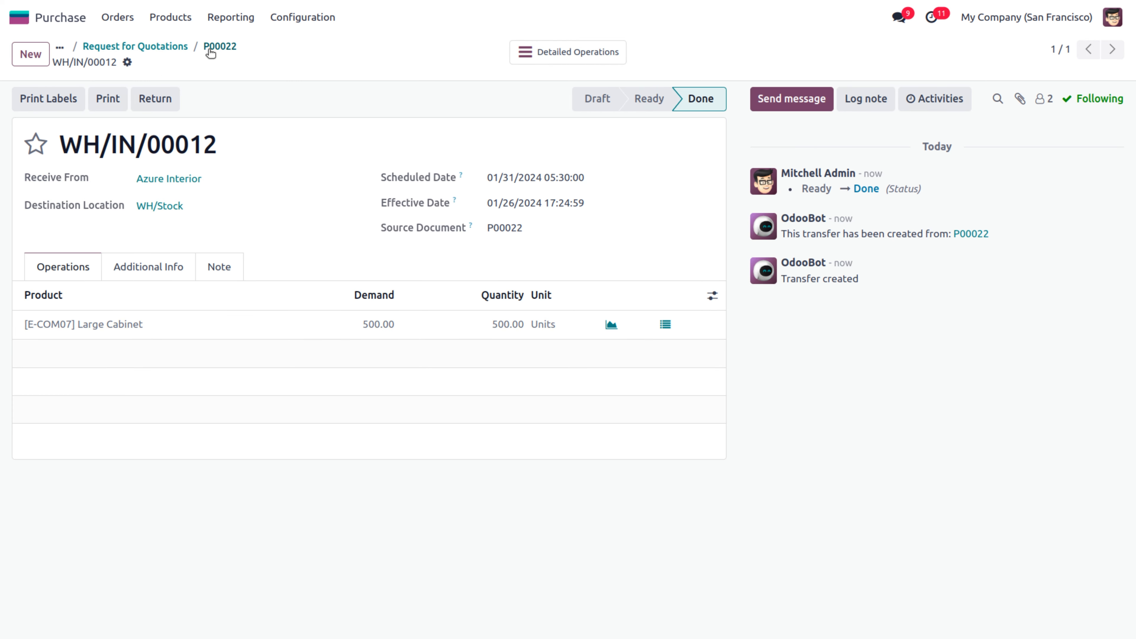
click(219, 46)
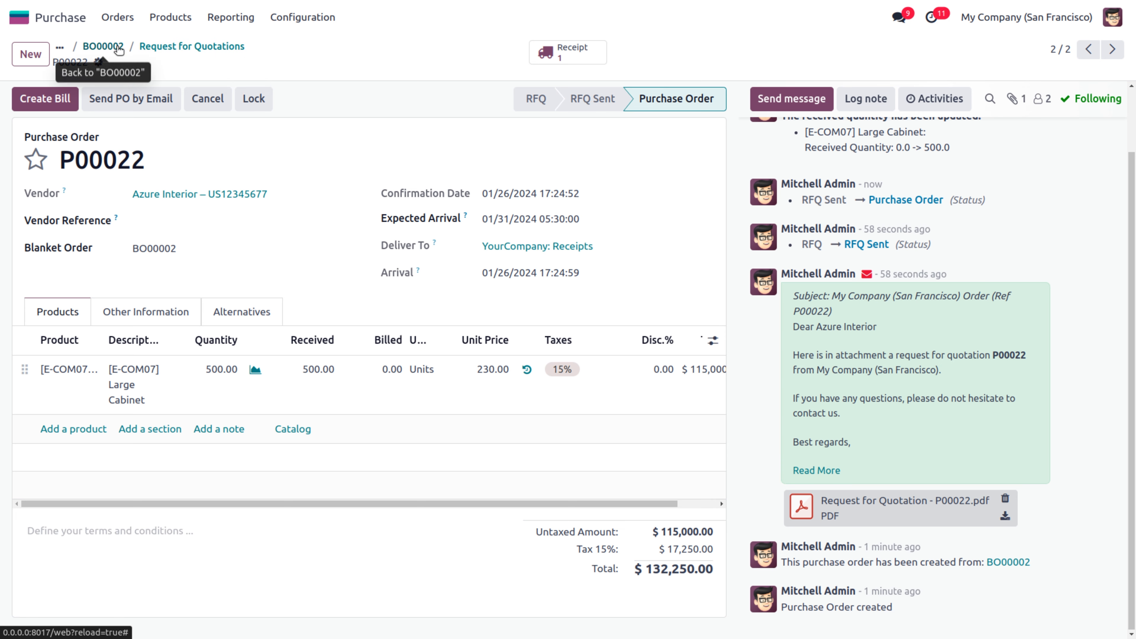
click(103, 46)
click(567, 52)
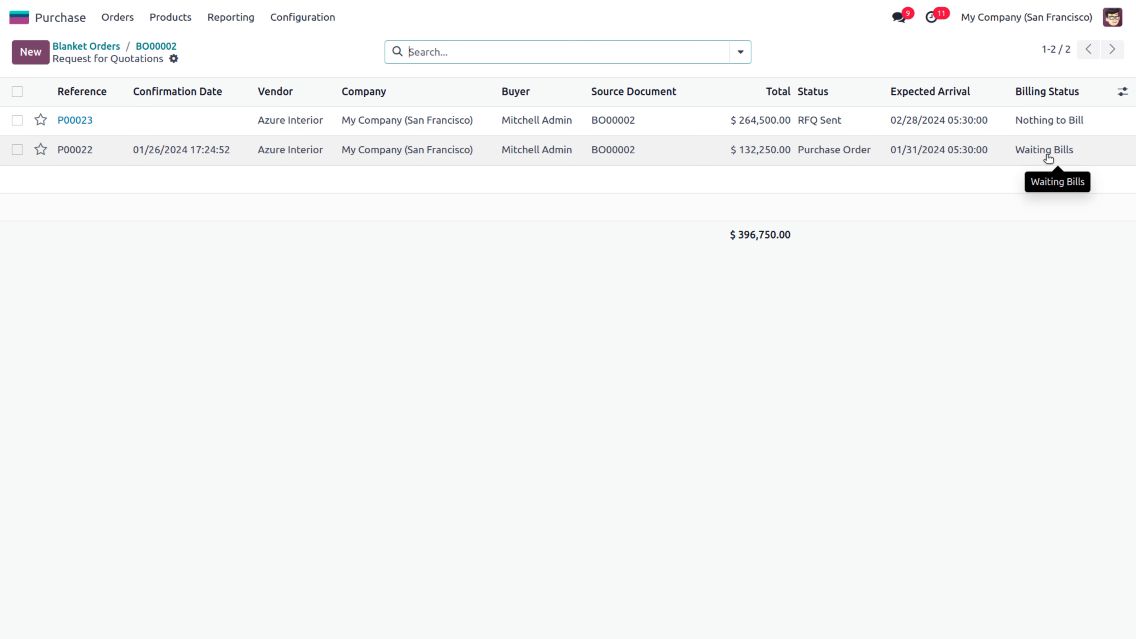
Confirm P00023 as a purchase order and validate its 1,000-cabinet receipt WH/IN/00013
click(748, 129)
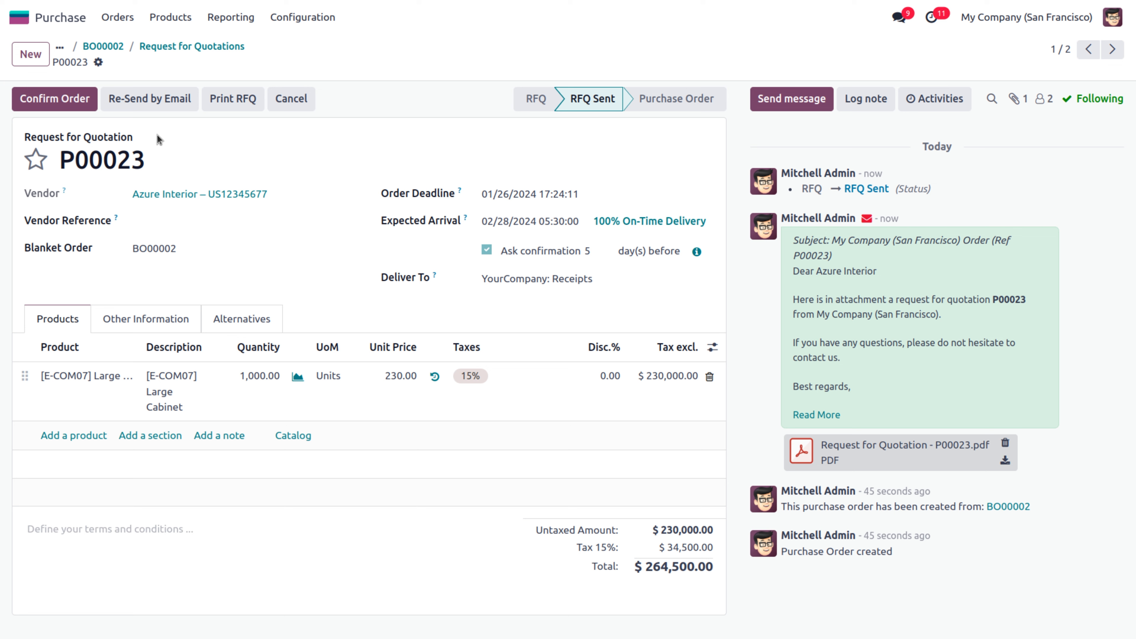
click(71, 102)
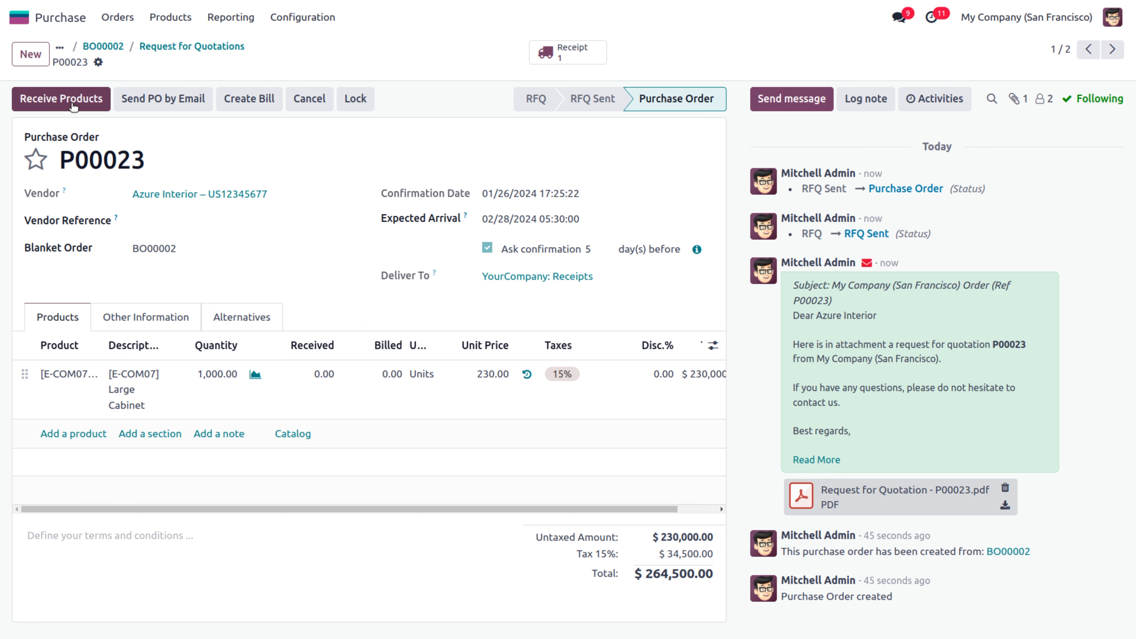
click(73, 106)
click(42, 102)
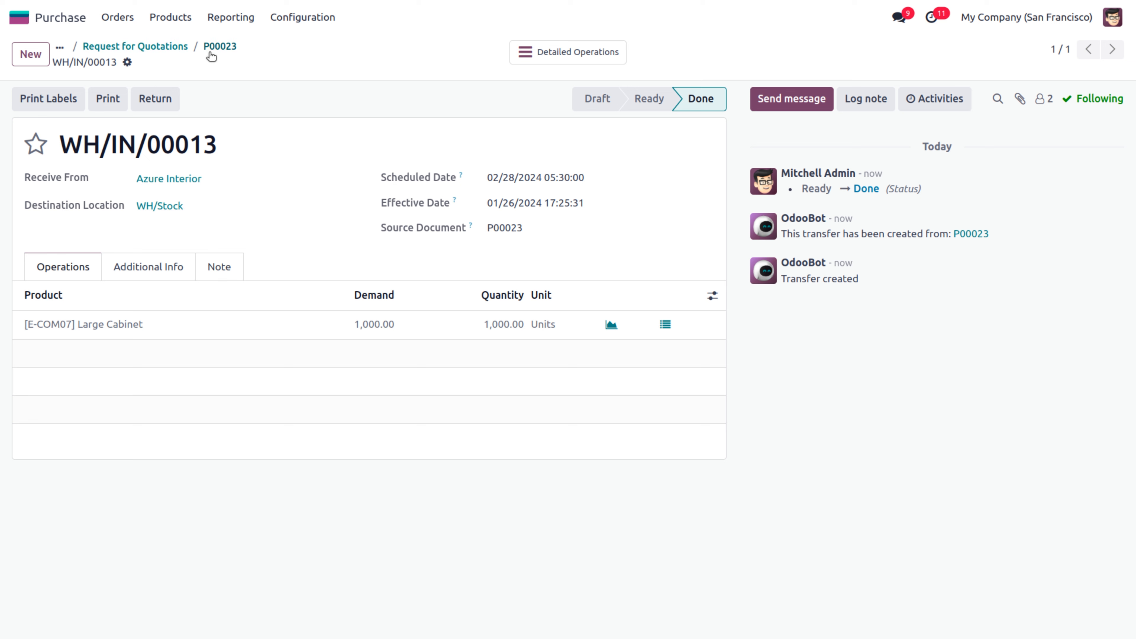
click(174, 52)
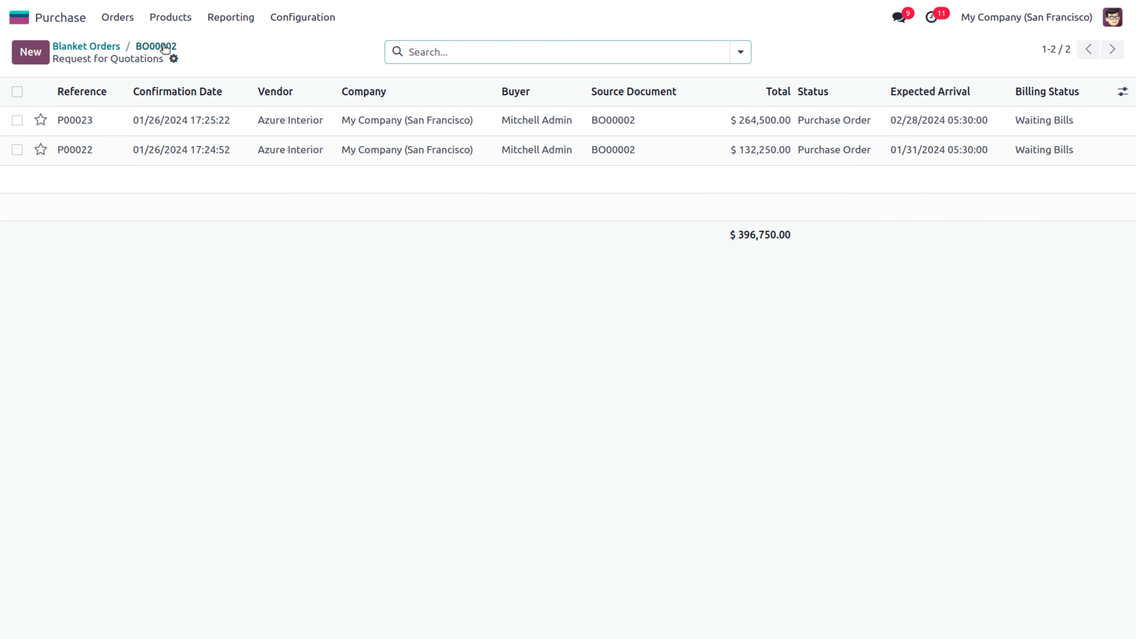
Close blanket order BO00002 and return to the Blanket Orders list
click(155, 45)
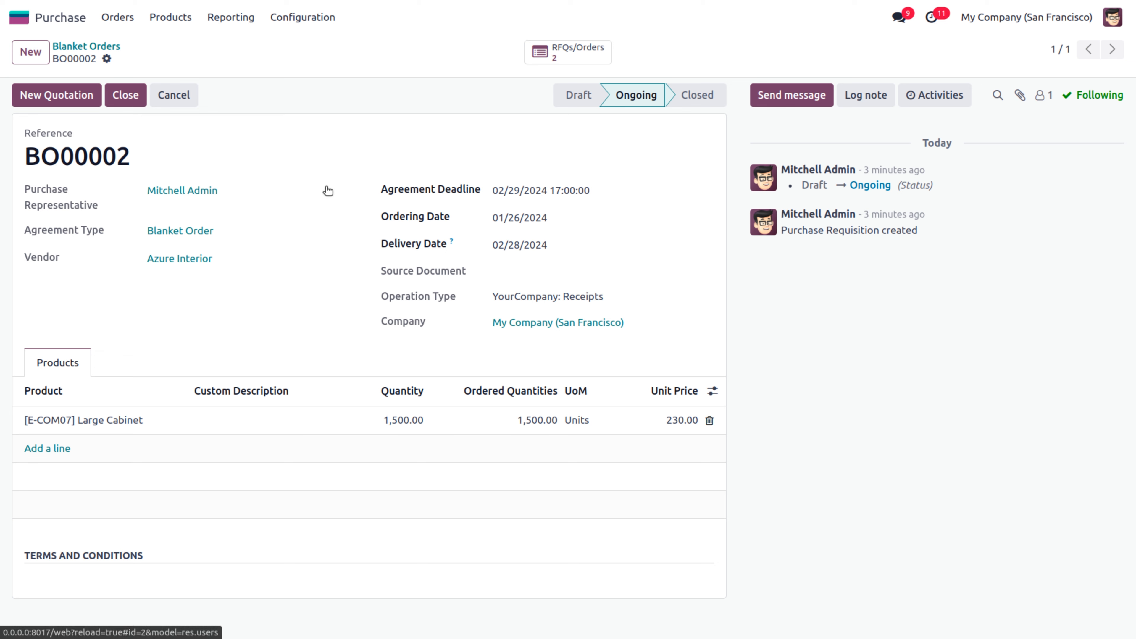
click(124, 96)
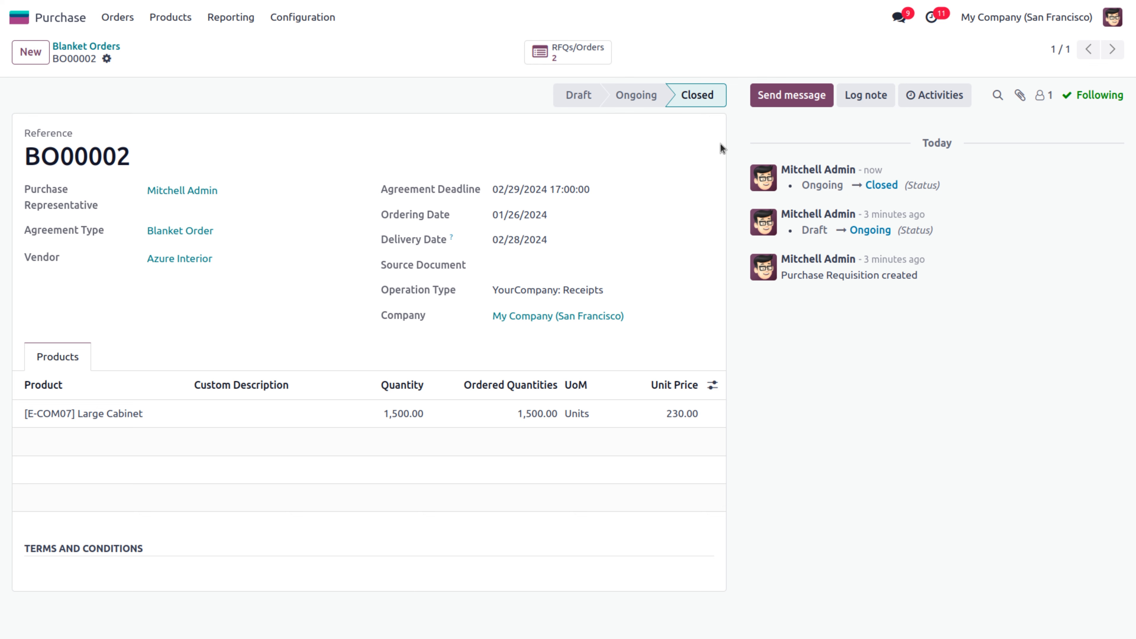
click(114, 49)
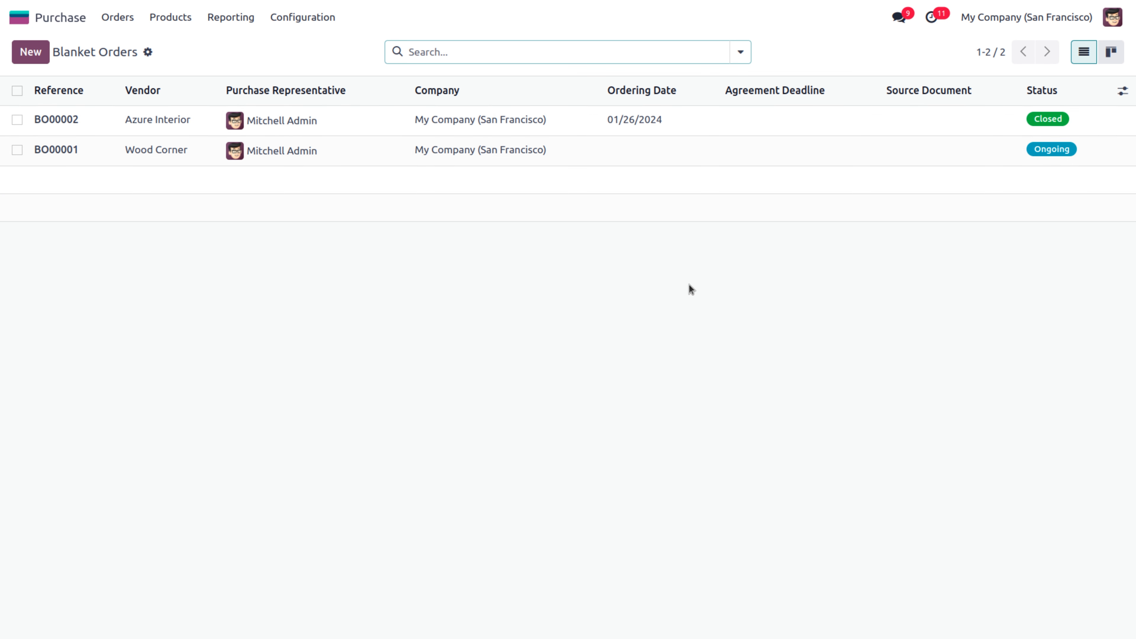
click(121, 18)
From the Purchase Orders list, start a blank new request for quotation
click(148, 67)
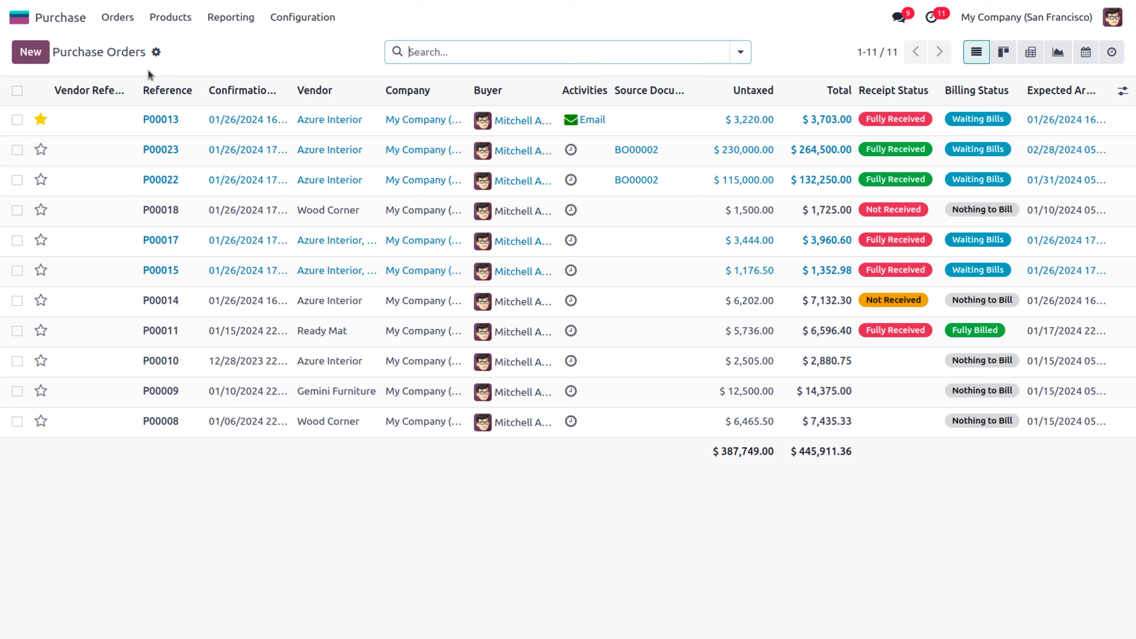
click(31, 53)
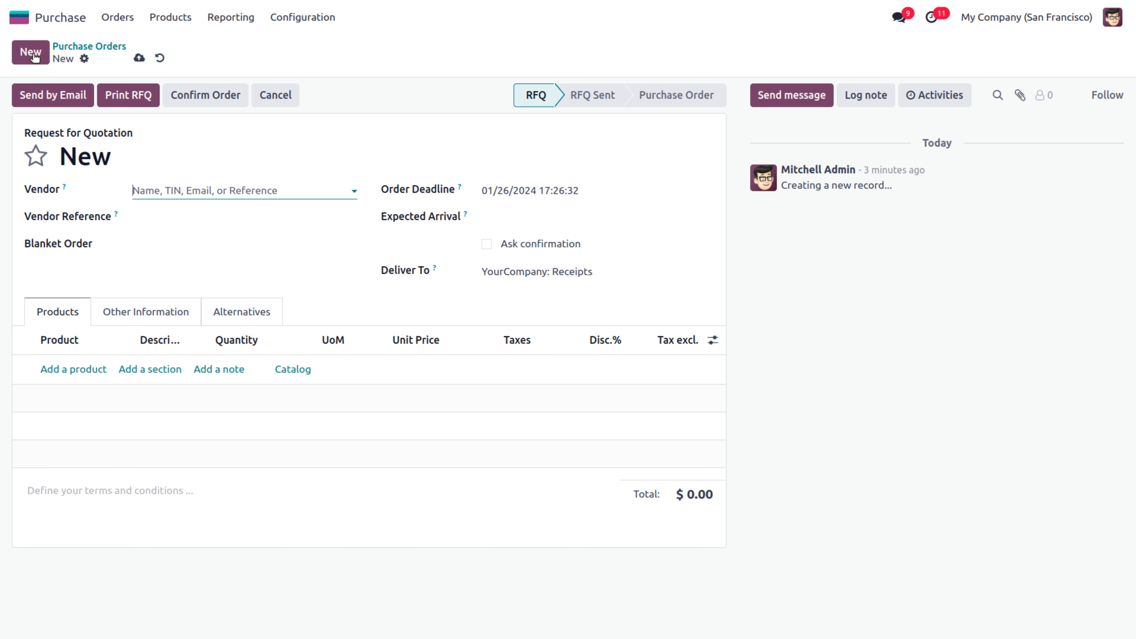
Set Azure Interior as the RFQ vendor and add a Storage Box product line
click(146, 190)
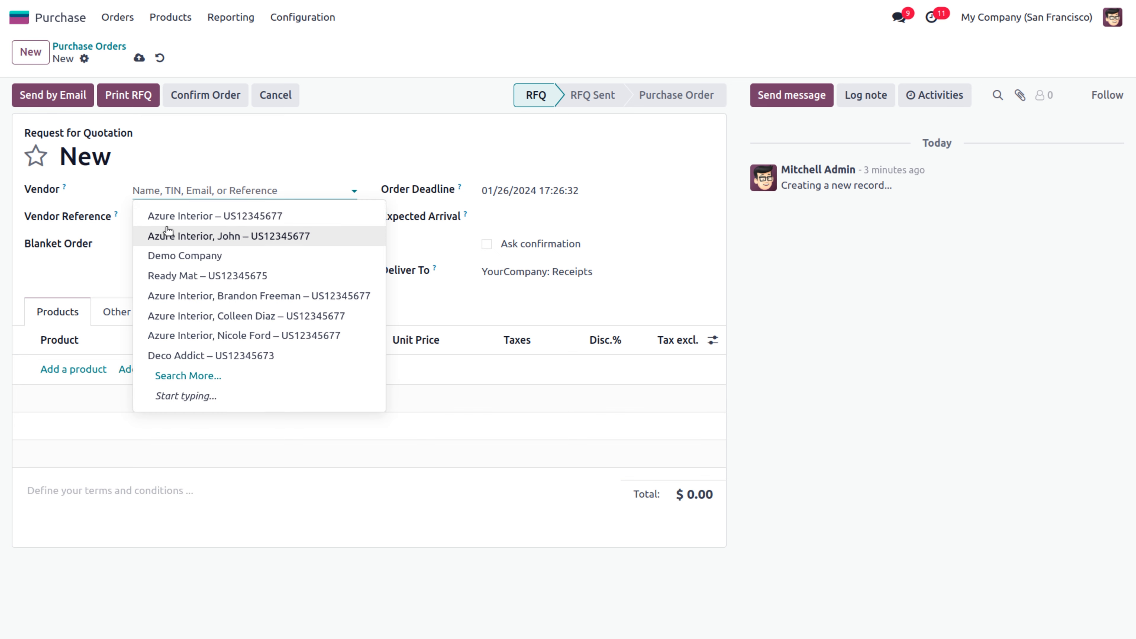
click(165, 217)
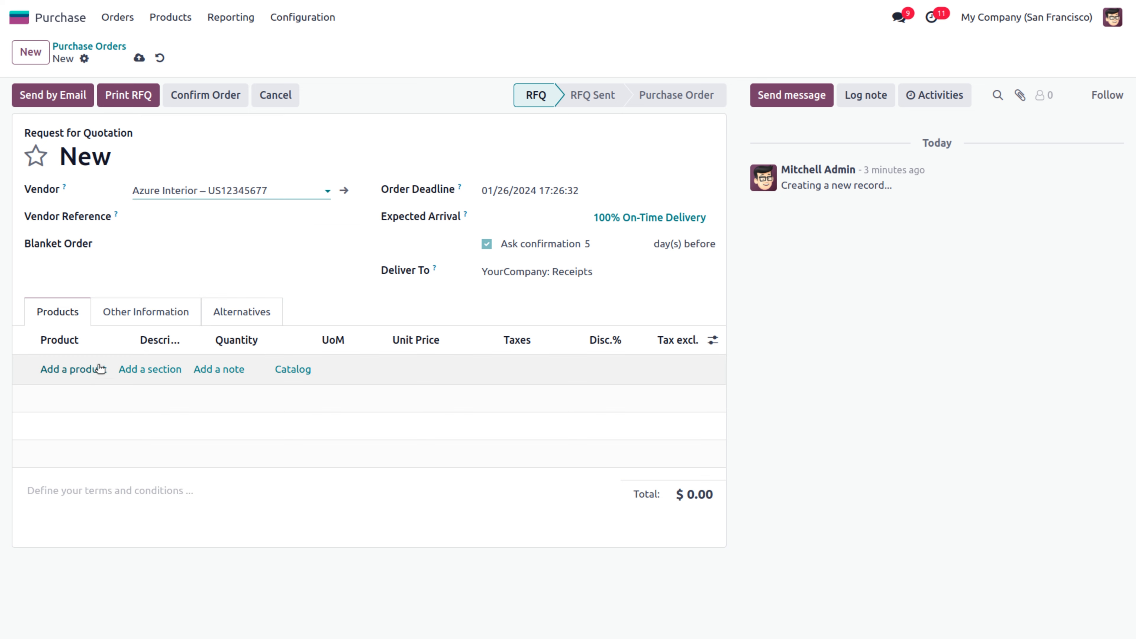
click(83, 369)
text(sto)
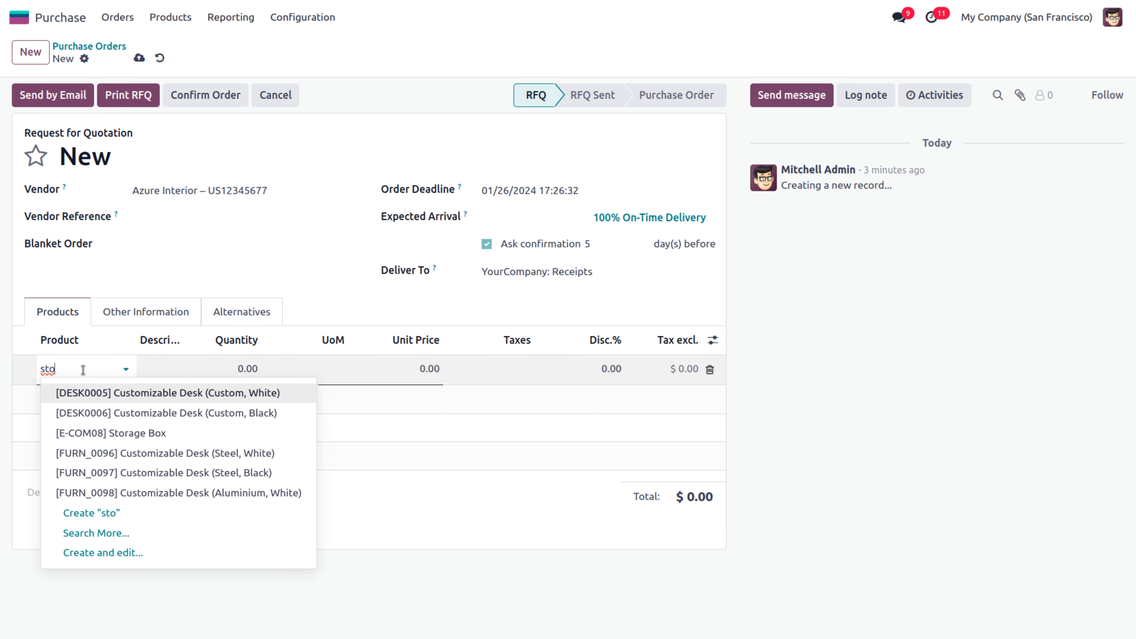
text(rag)
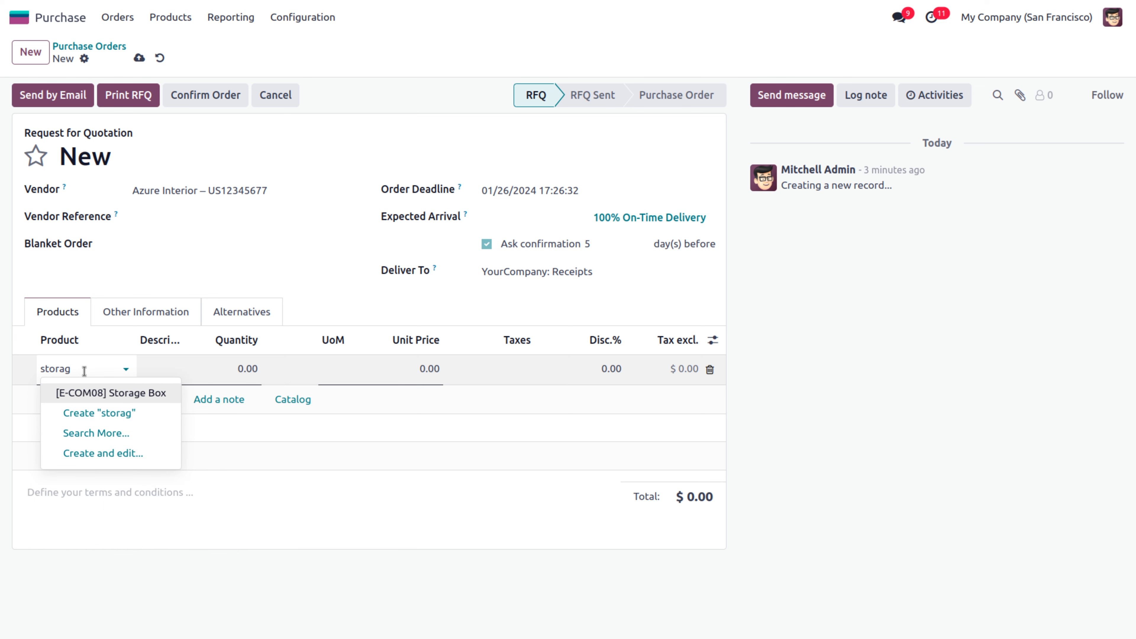
click(145, 394)
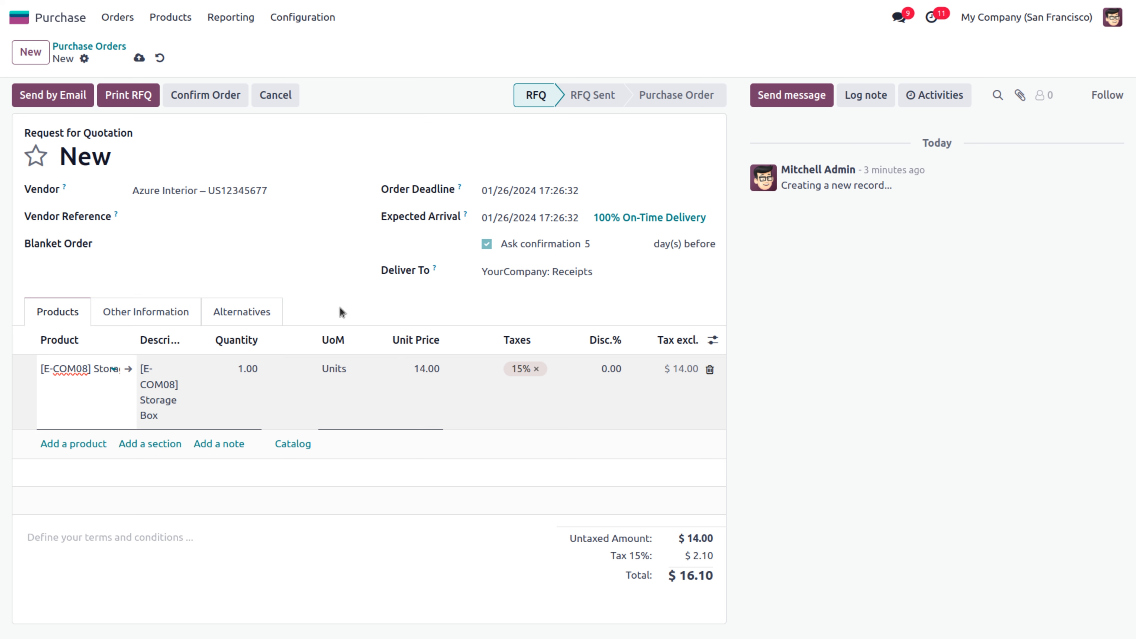
Email RFQ P00024 to Azure Interior and open the Create alternative dialog
click(62, 99)
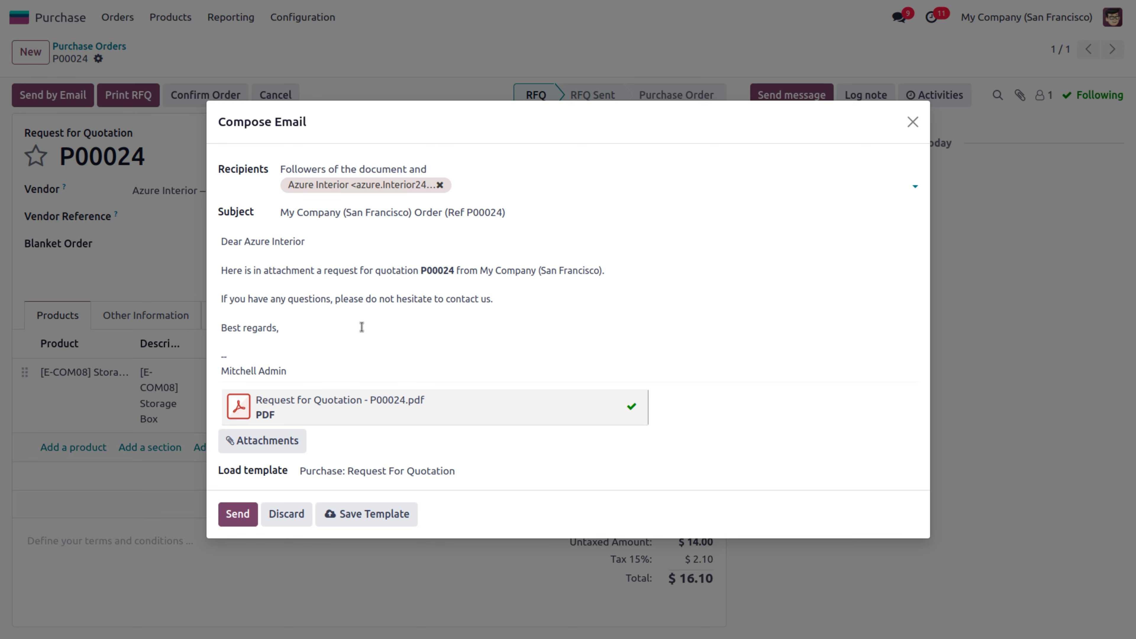
click(227, 518)
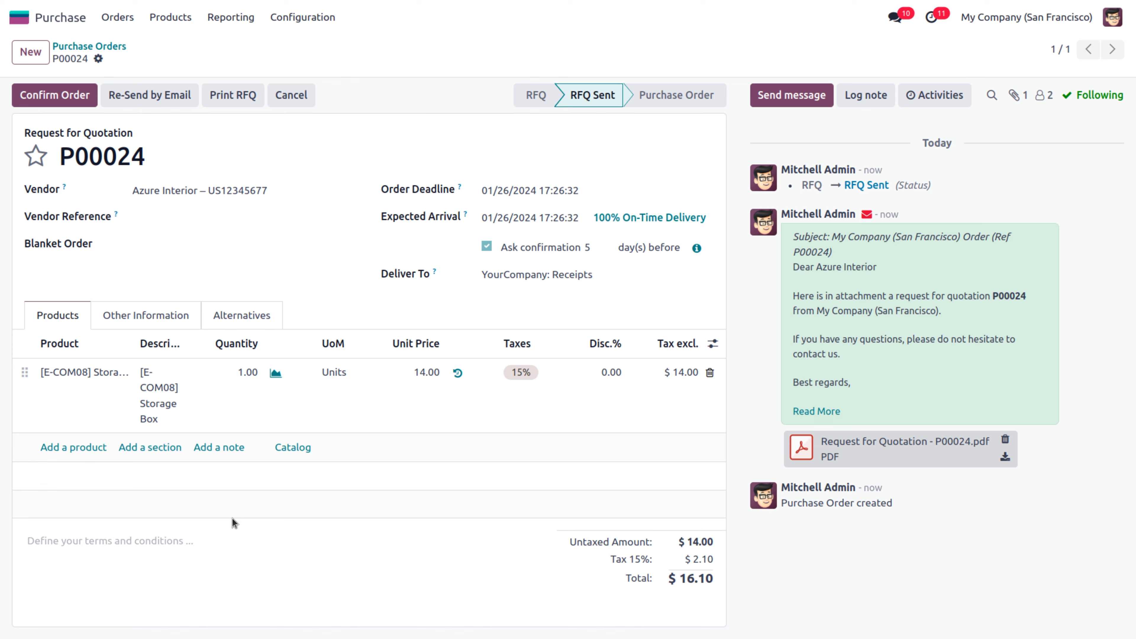
click(247, 320)
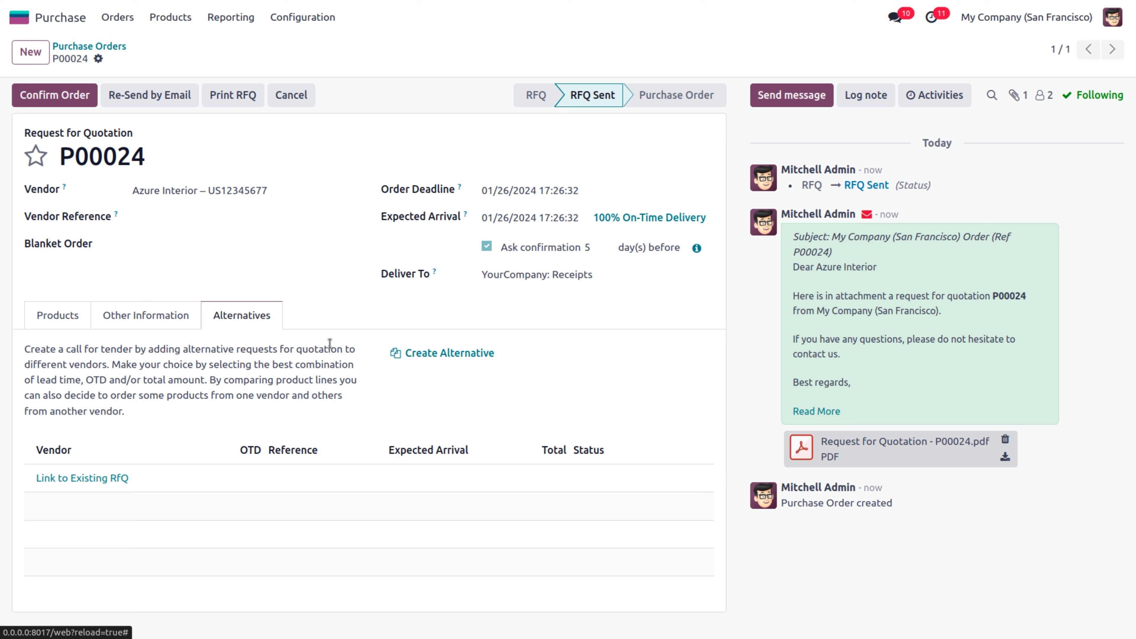
click(429, 355)
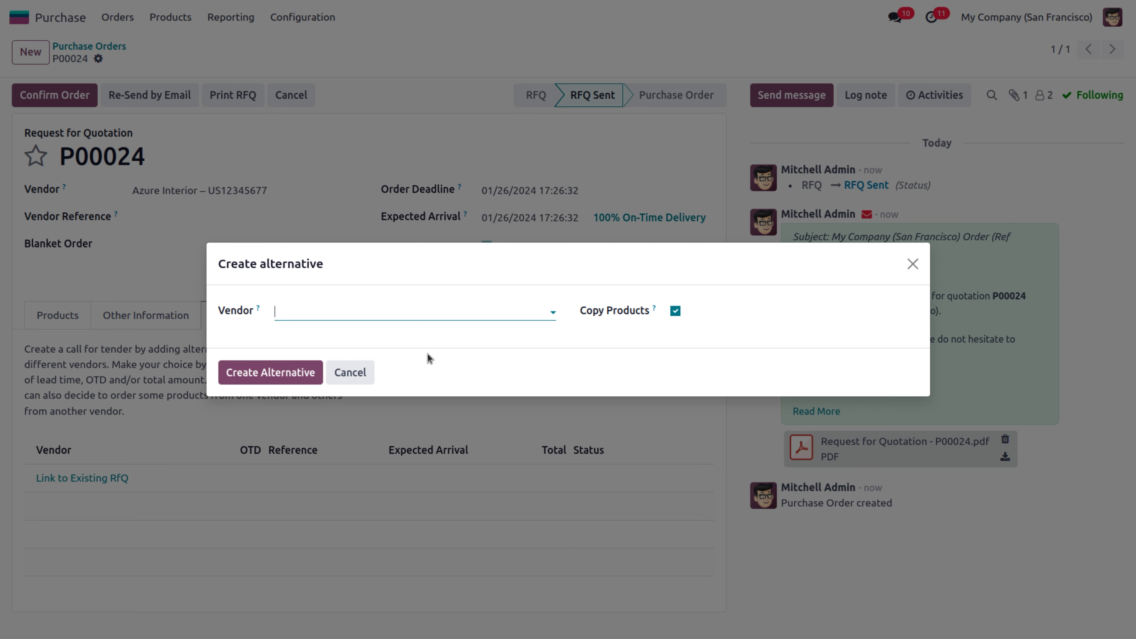
Create alternative RFQ P00025 for Deco Addict with the Storage Box at 13.00
click(363, 315)
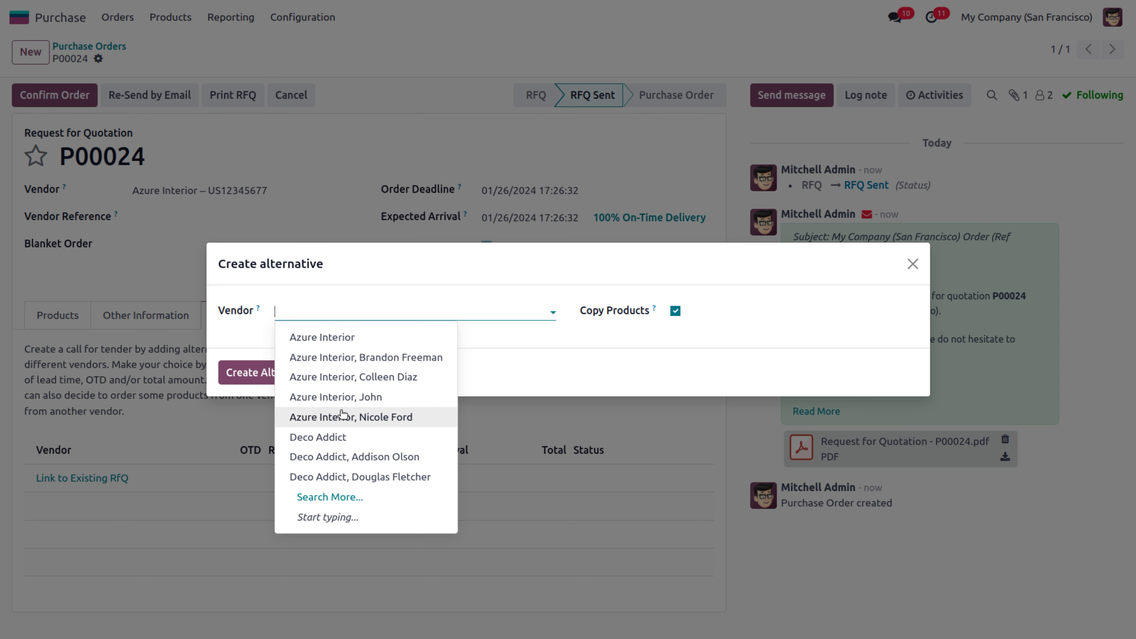
click(330, 437)
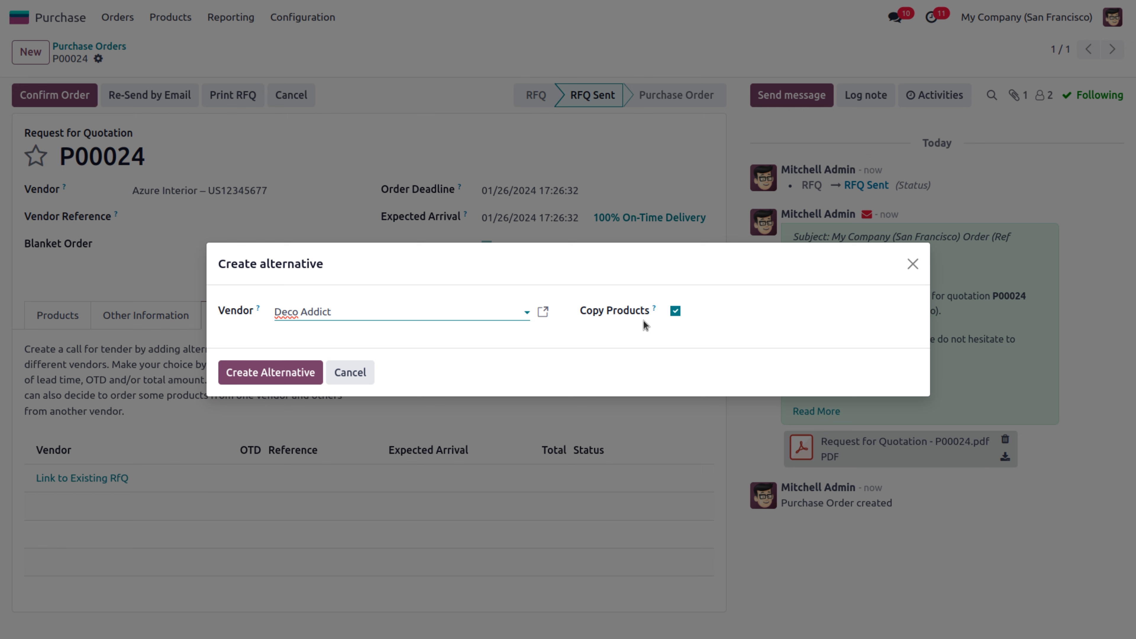
click(304, 372)
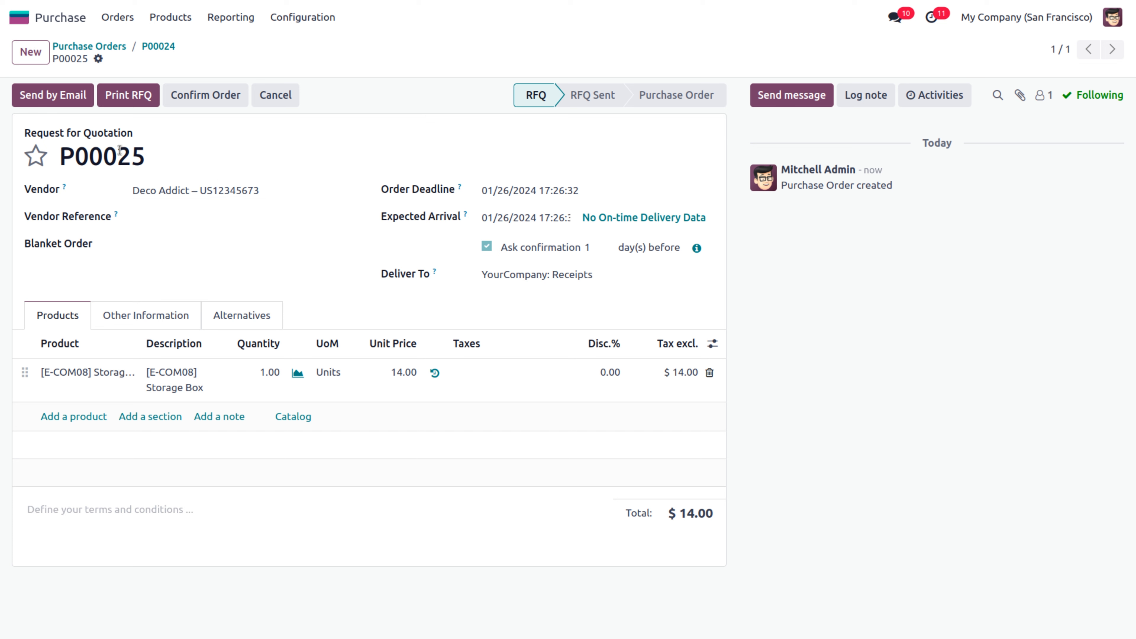
drag(117, 151, 143, 155)
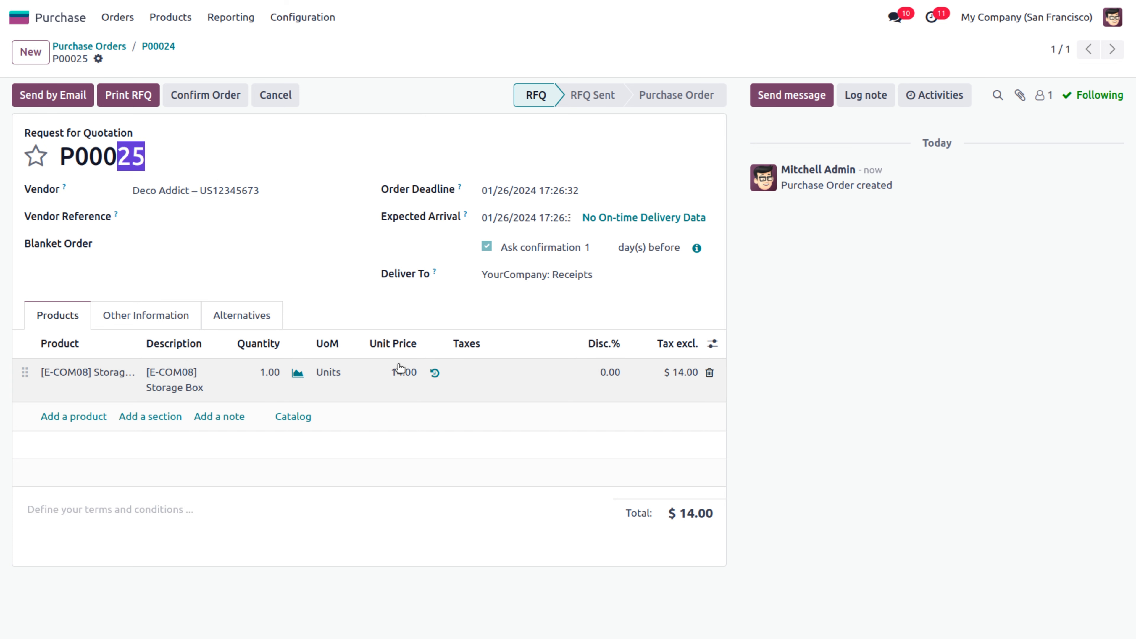
click(402, 376)
text(13)
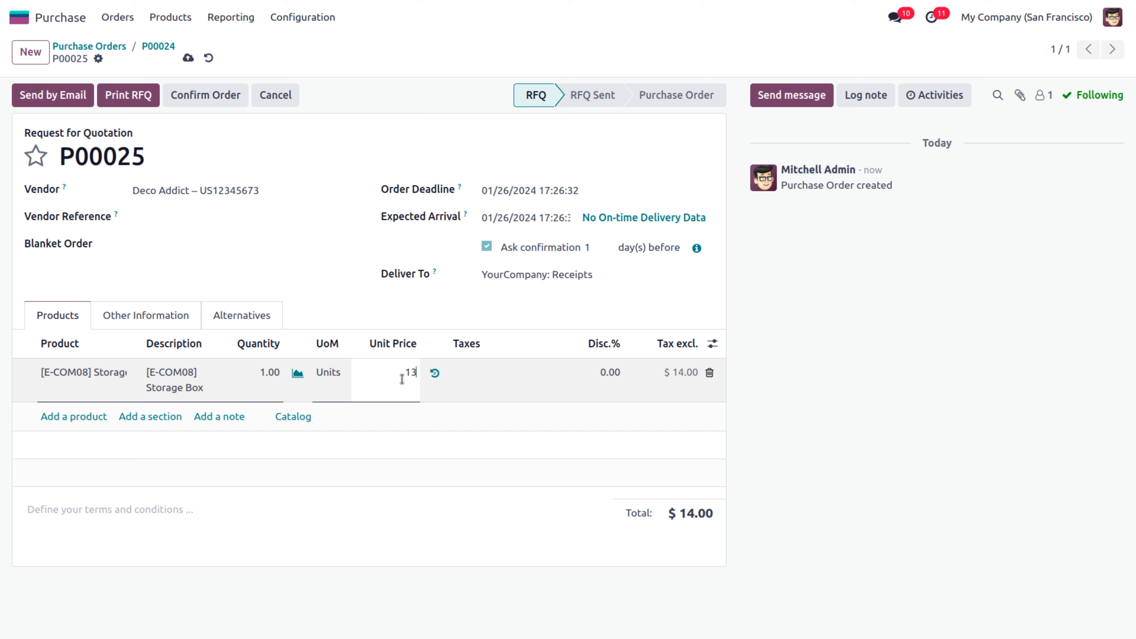
click(381, 516)
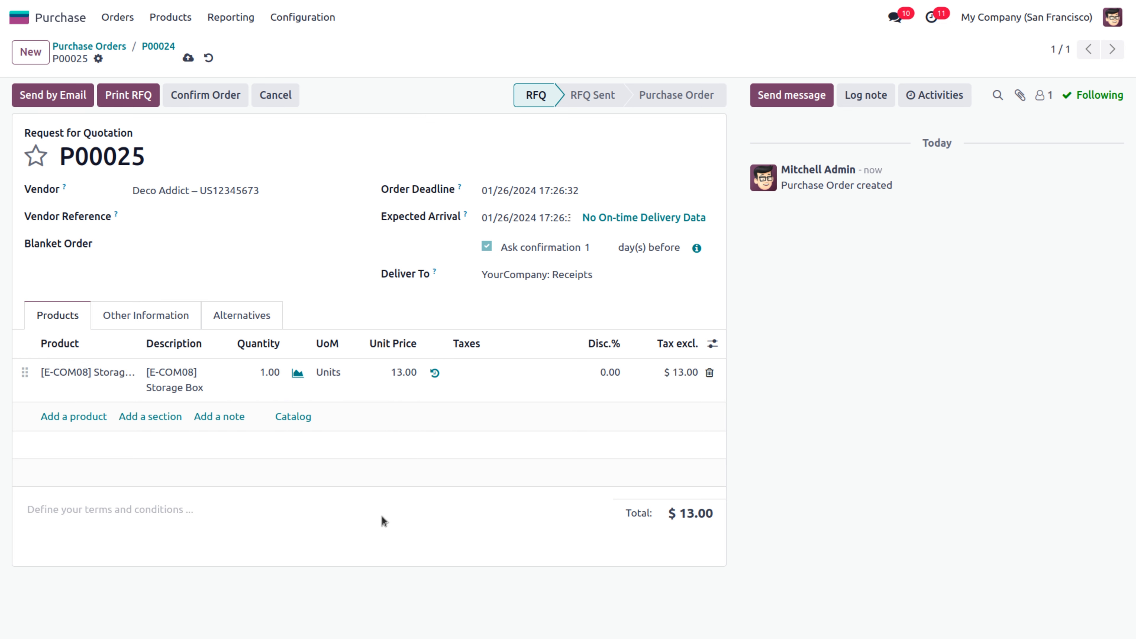
Email P00025 to Deco Addict and view the alternatives side by side
click(51, 101)
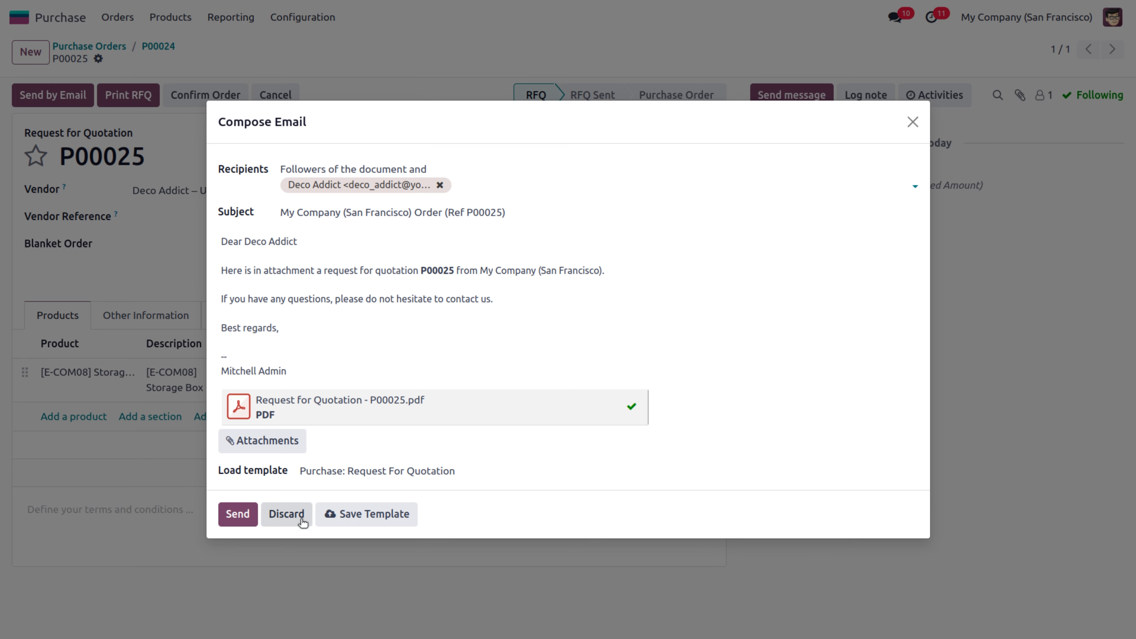
click(251, 515)
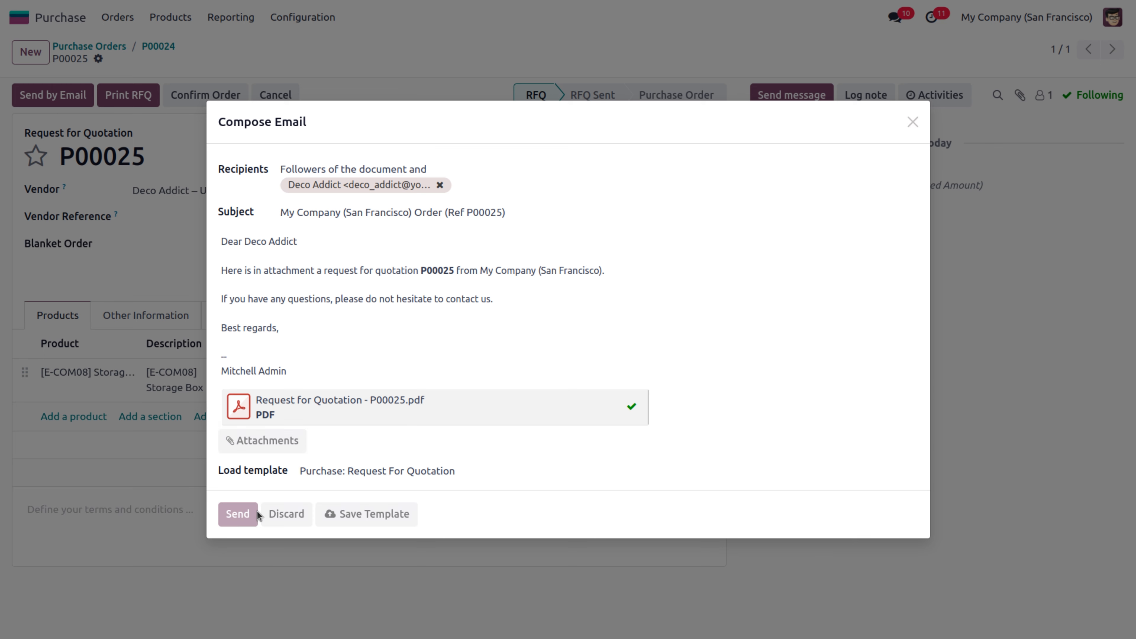
click(241, 315)
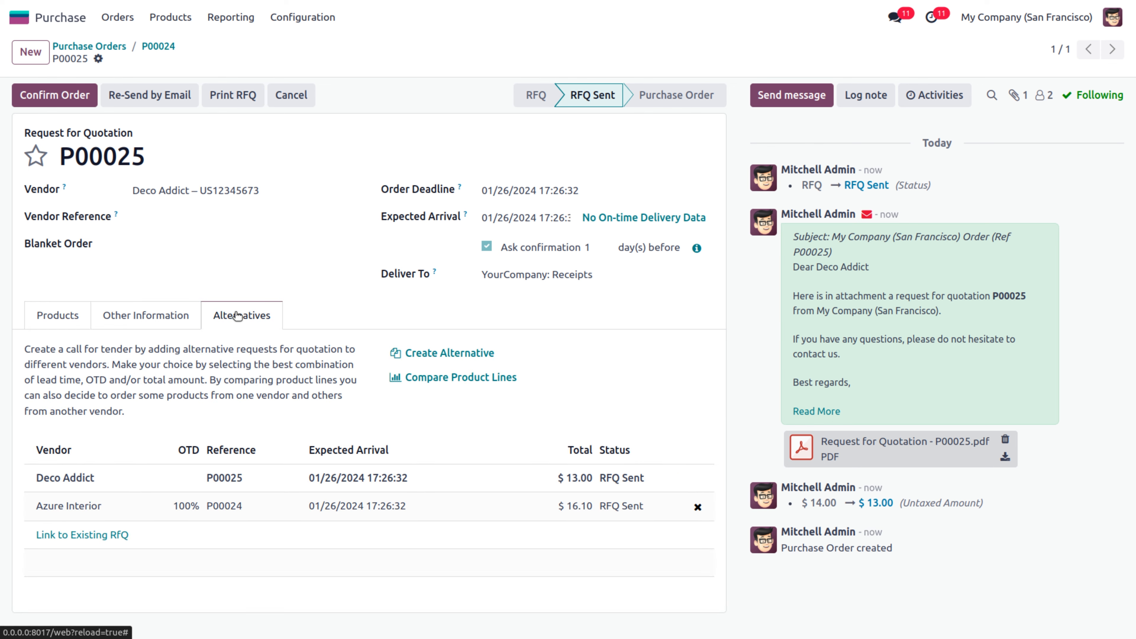
Create alternative RFQ P00026 for Wood Corner with the Storage Box at 35.00
click(442, 361)
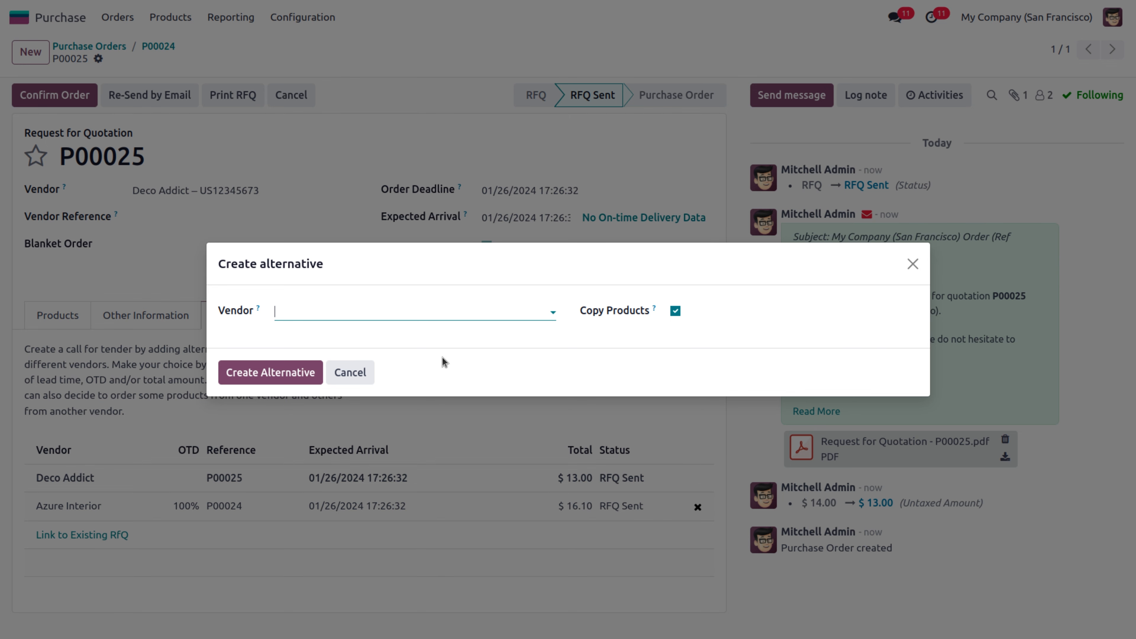
text(woo)
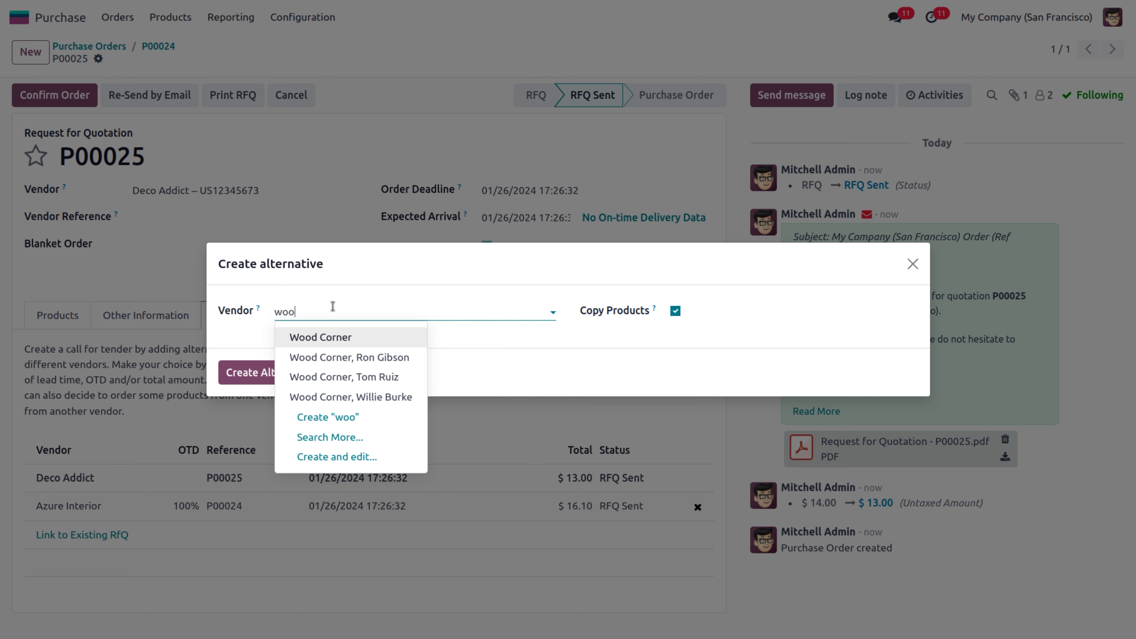
click(339, 338)
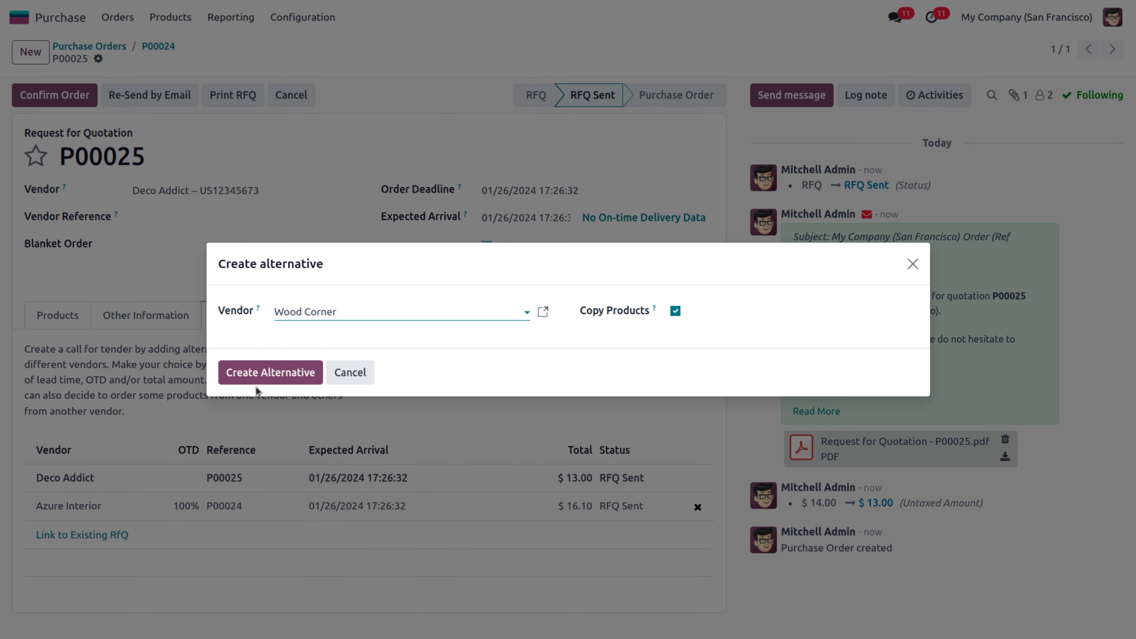
click(253, 371)
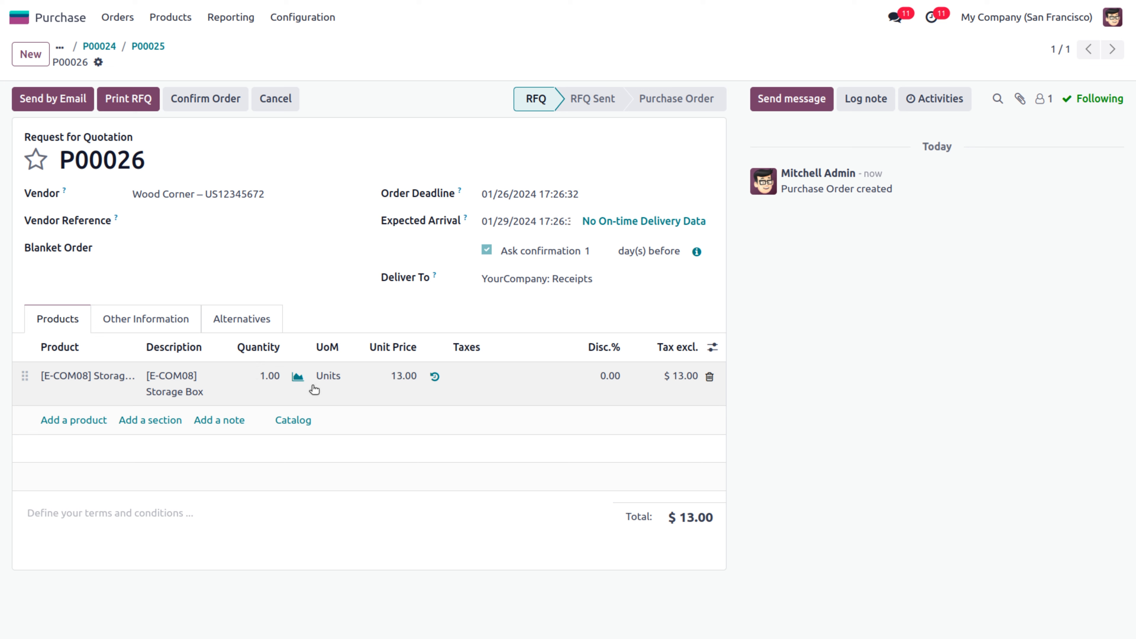
click(385, 378)
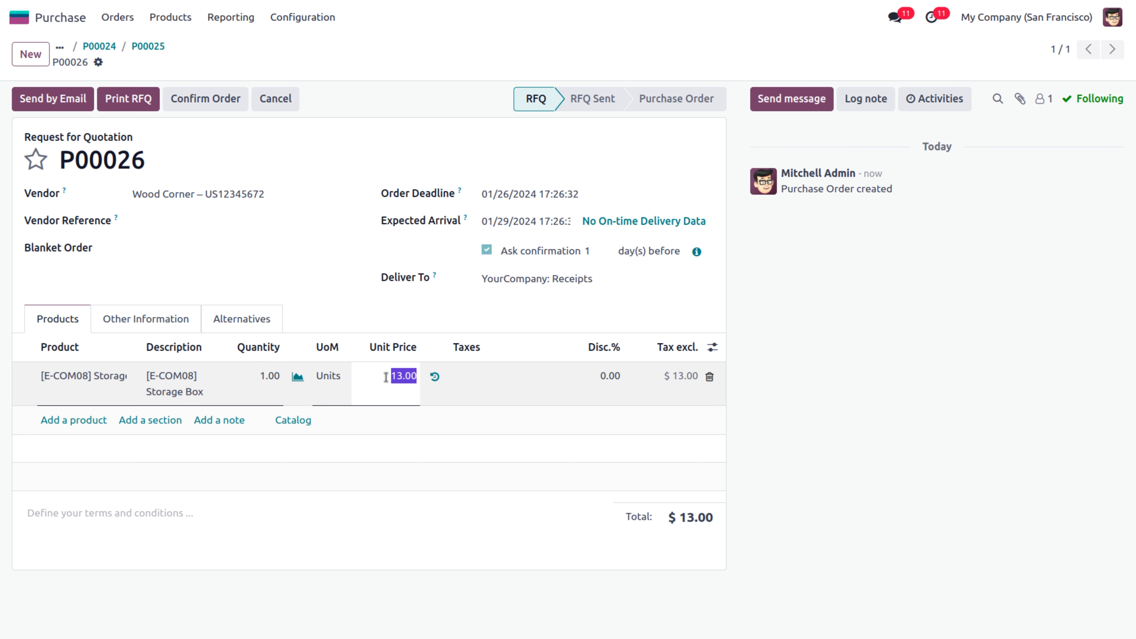
text(35)
Email P00026 to Wood Corner and go back to RFQ P00025
click(77, 104)
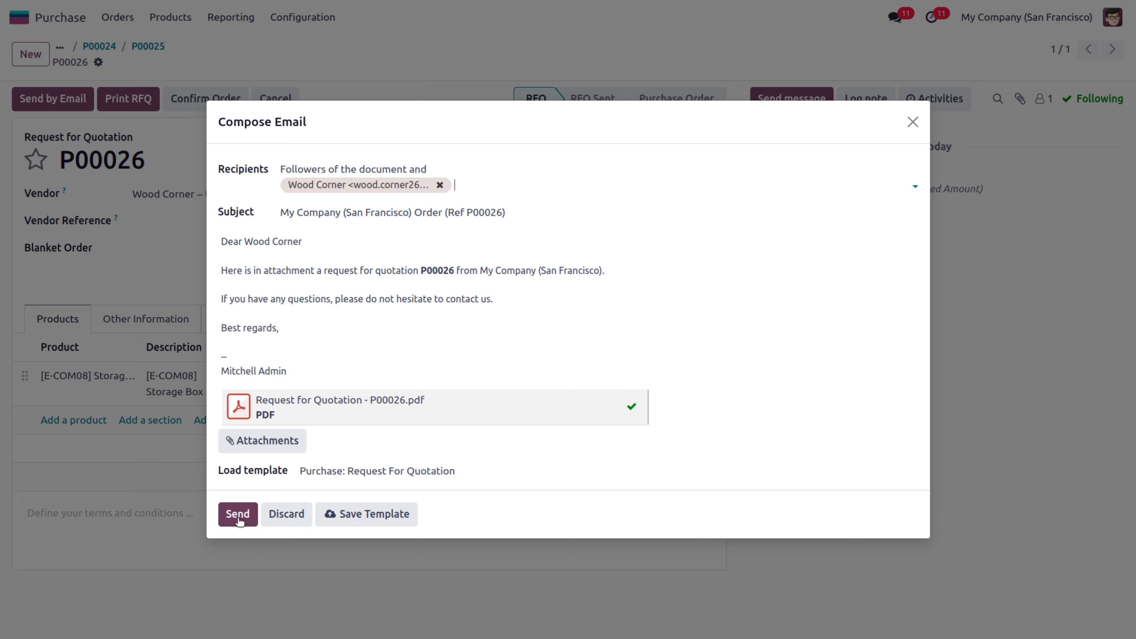
click(238, 517)
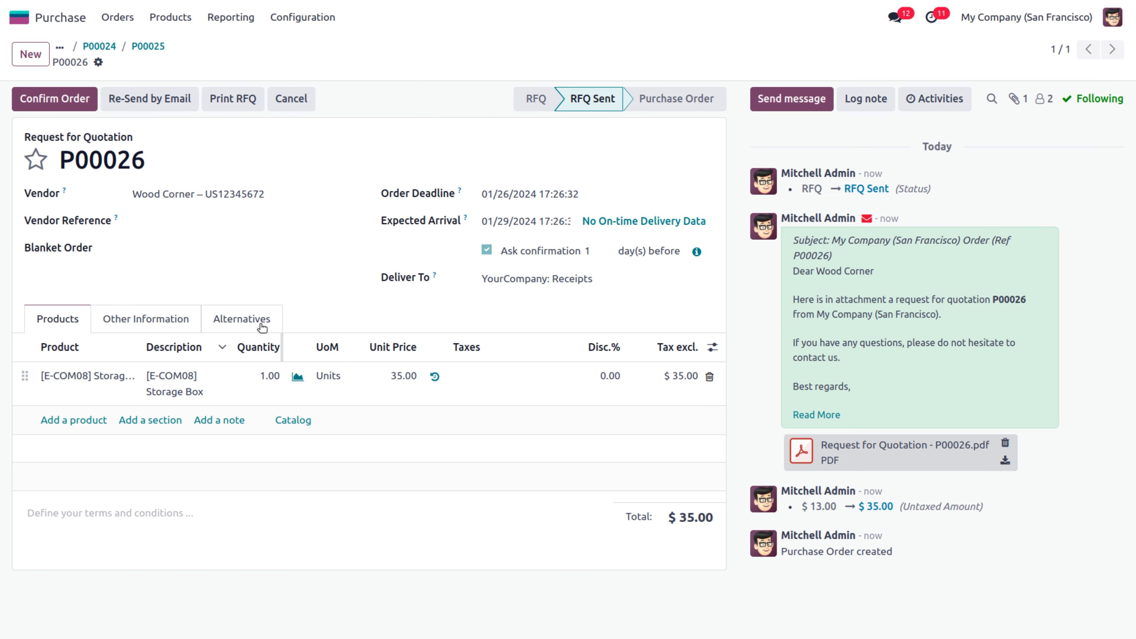
click(146, 46)
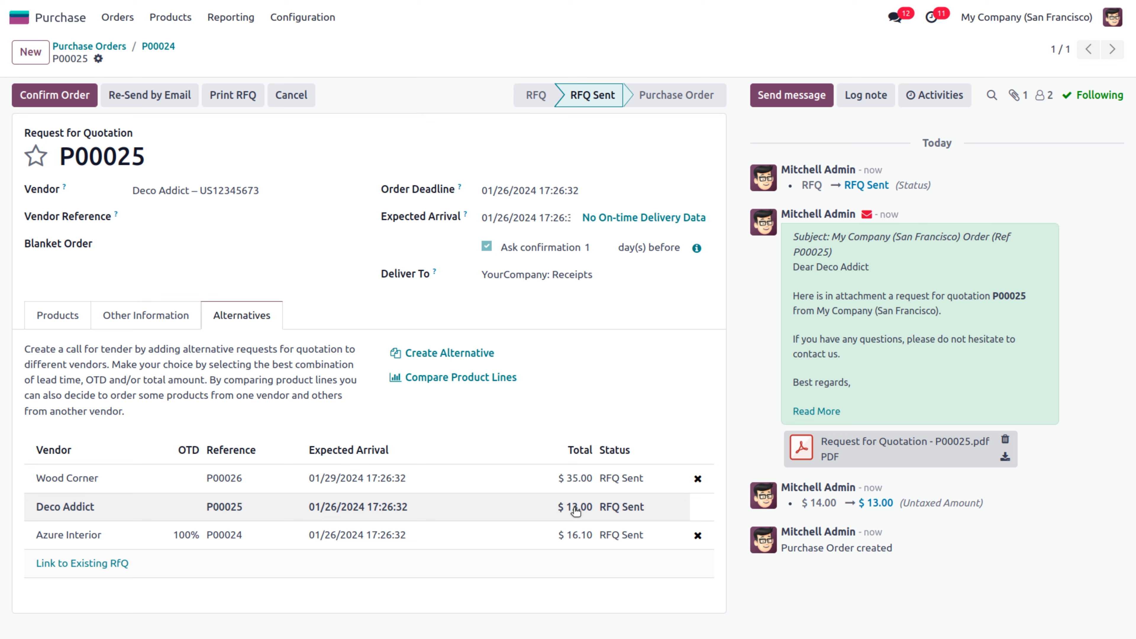
Compare the Storage Box lines and choose Deco Addict's 13.00 line, returning to P00025
click(442, 378)
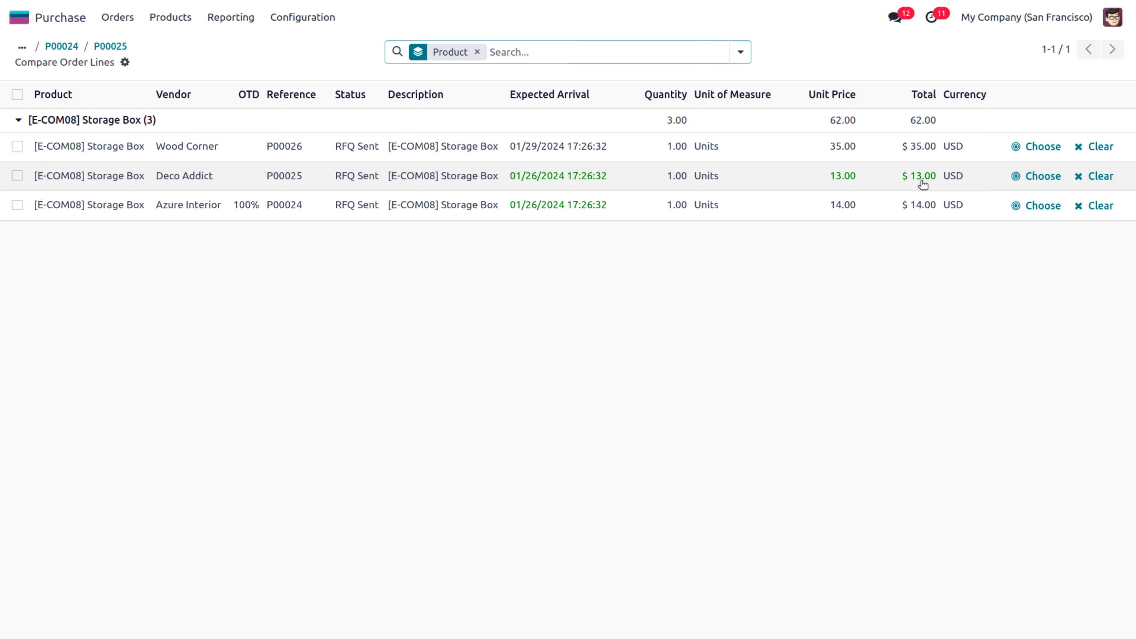
click(1036, 178)
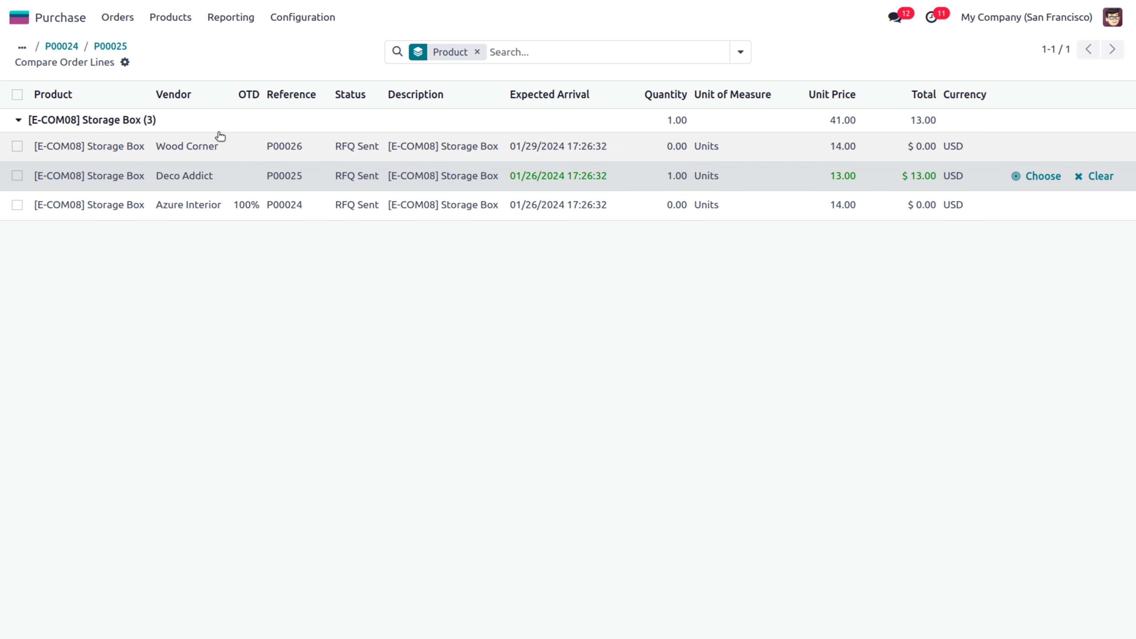
click(118, 49)
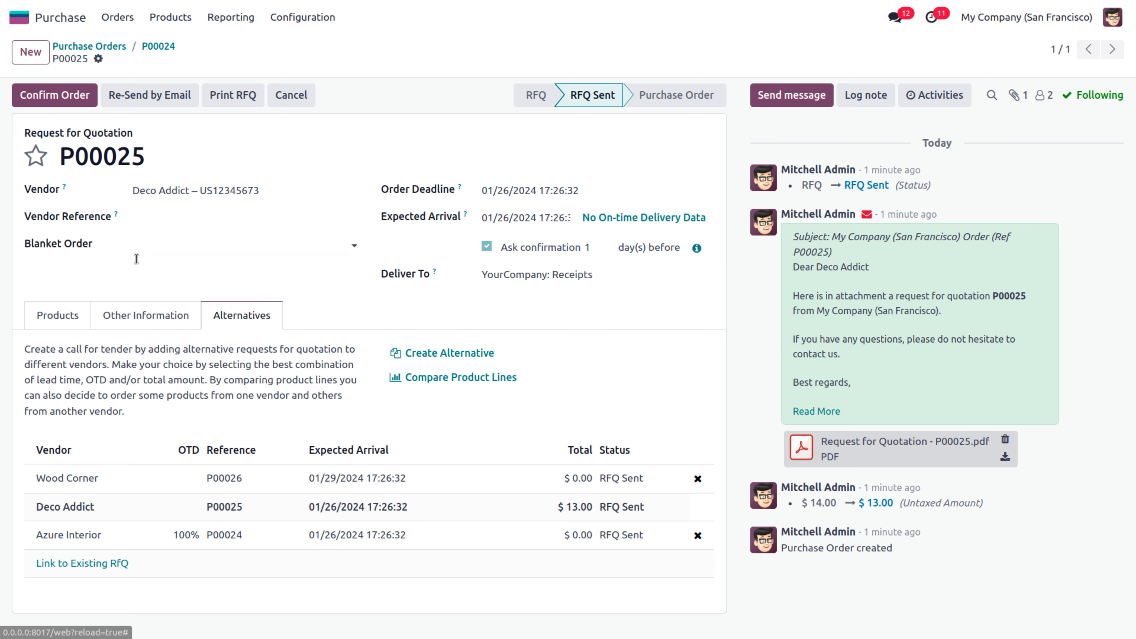
Review P00025's products and alternatives P00026 and P00024, then confirm P00025
click(56, 318)
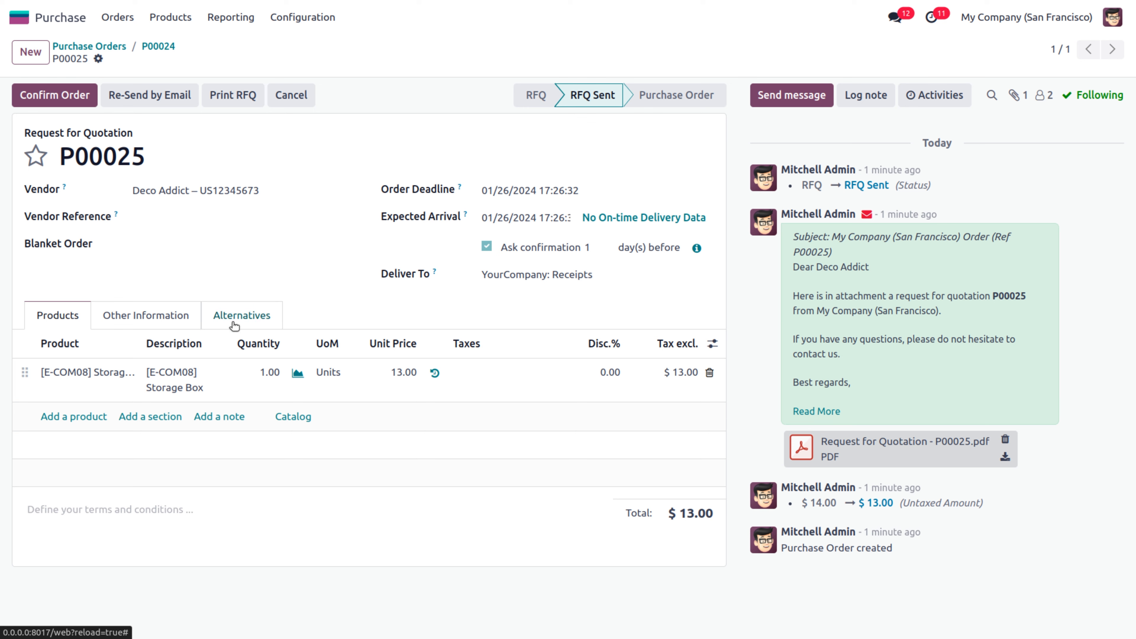
click(237, 310)
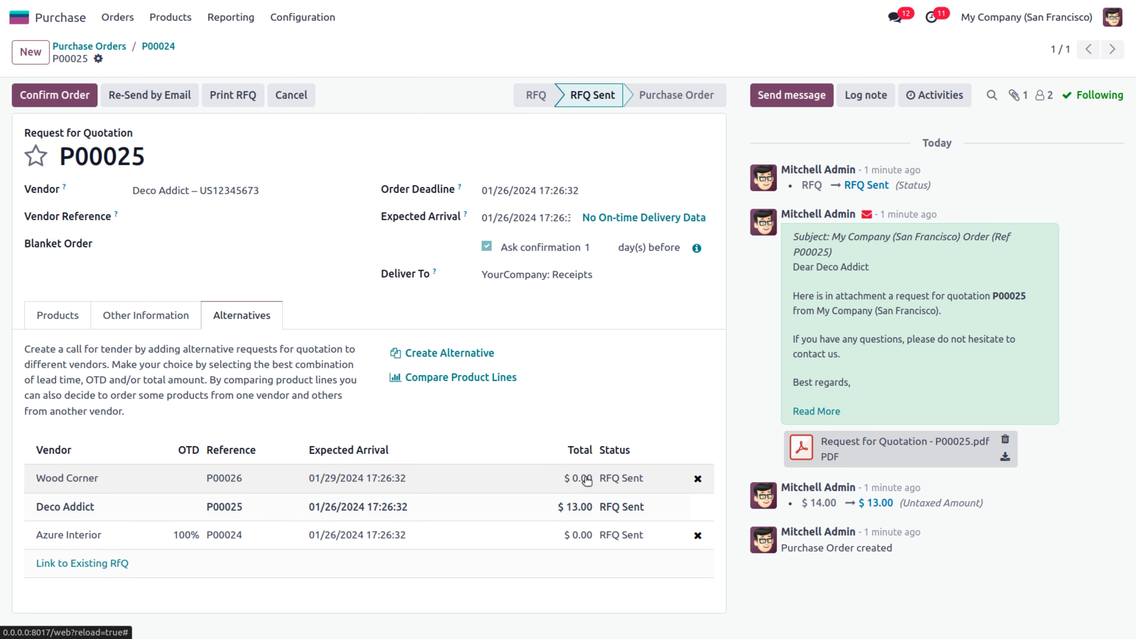
click(228, 480)
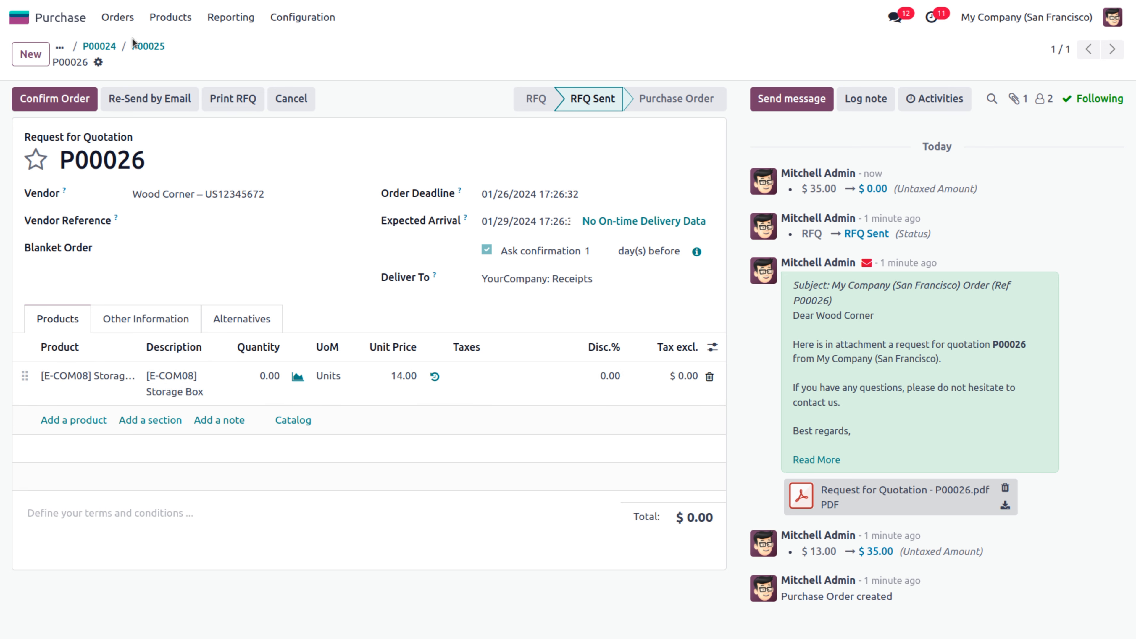
click(111, 48)
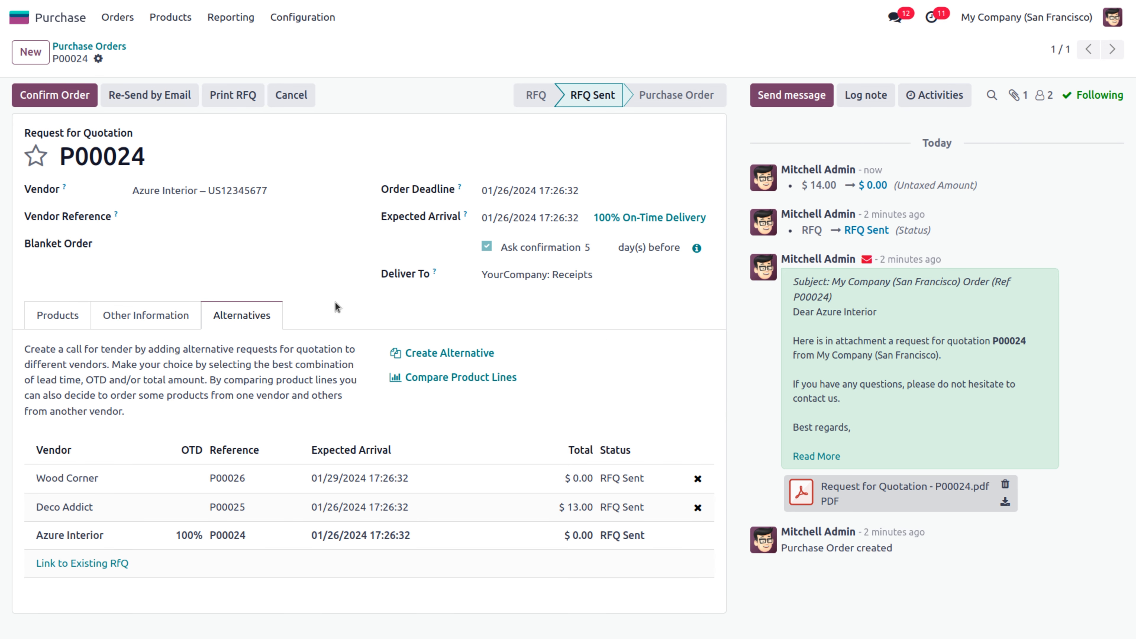
click(396, 509)
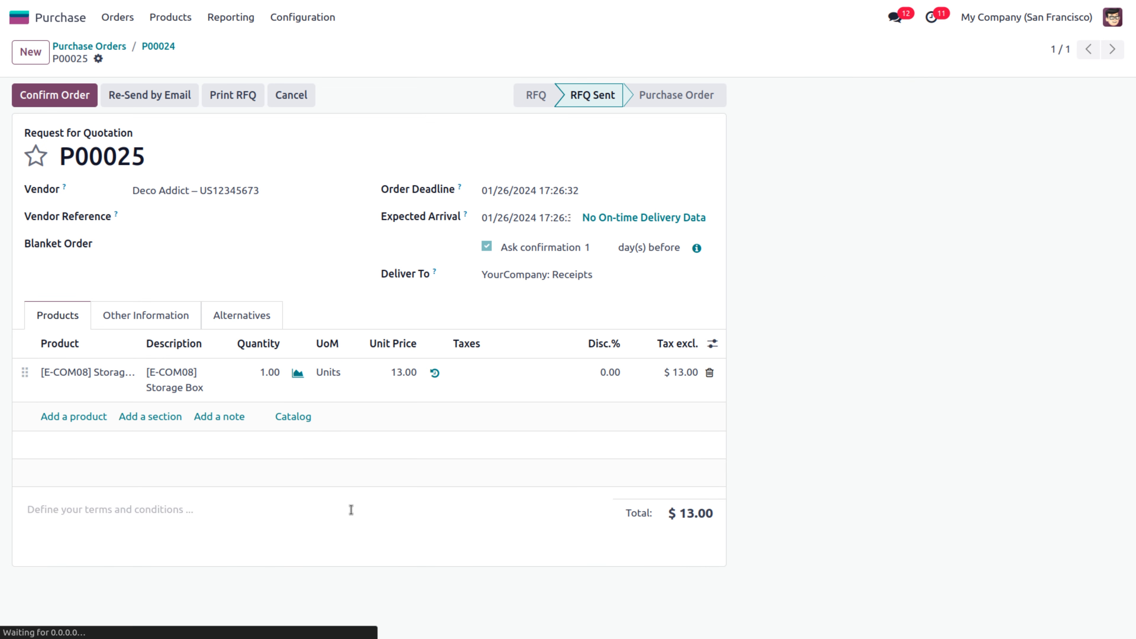
click(73, 105)
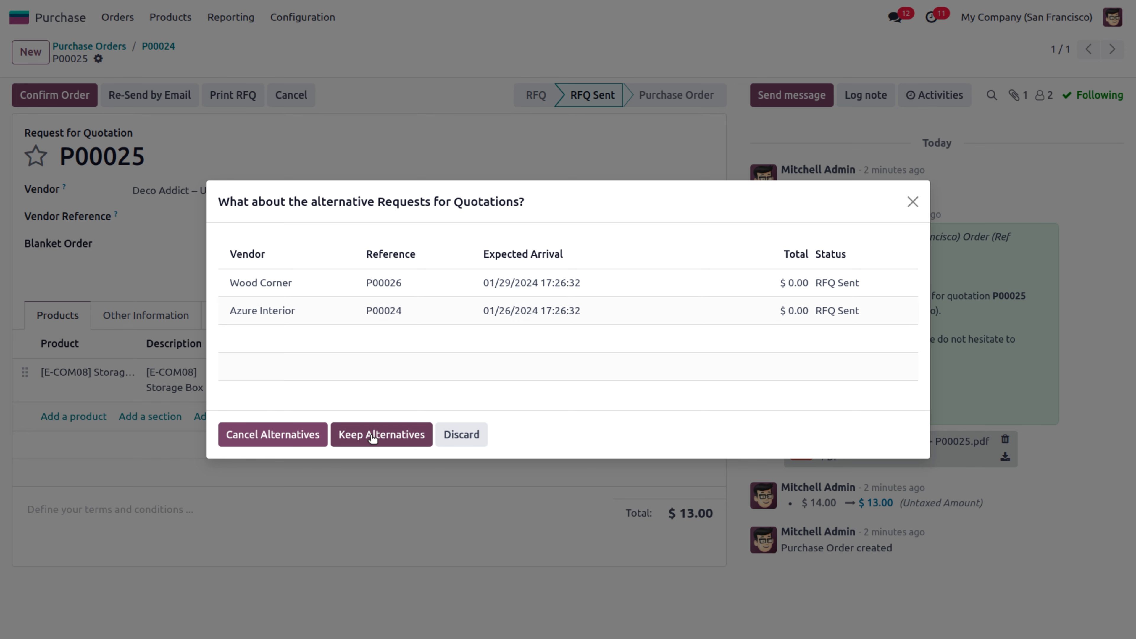
Cancel the Wood Corner and Azure Interior alternatives and check they show cancelled
click(251, 438)
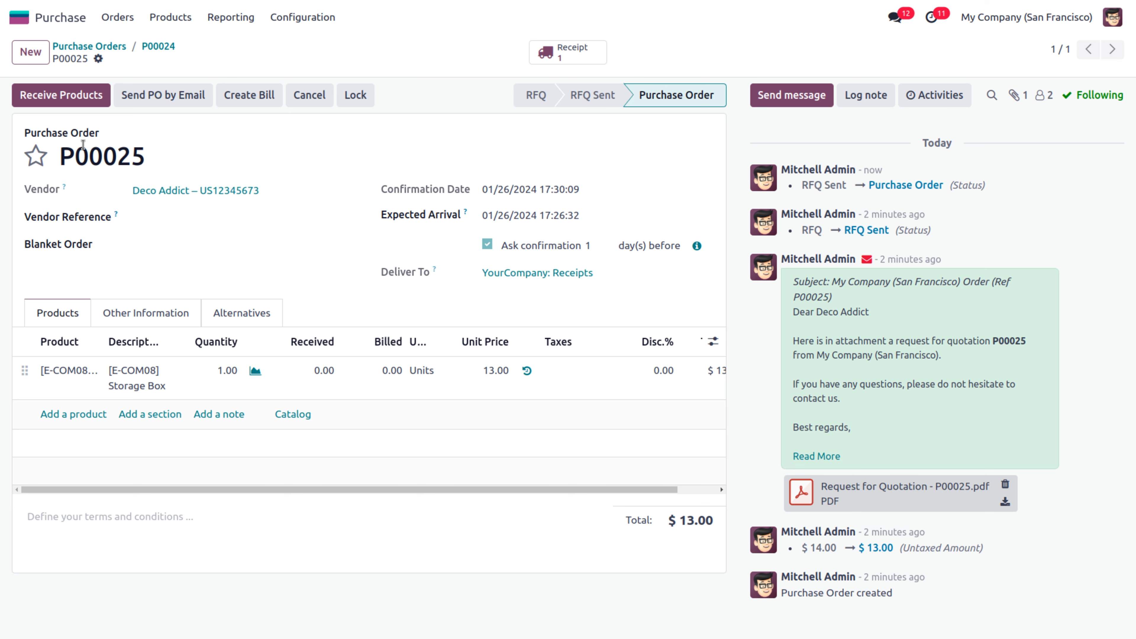
click(238, 314)
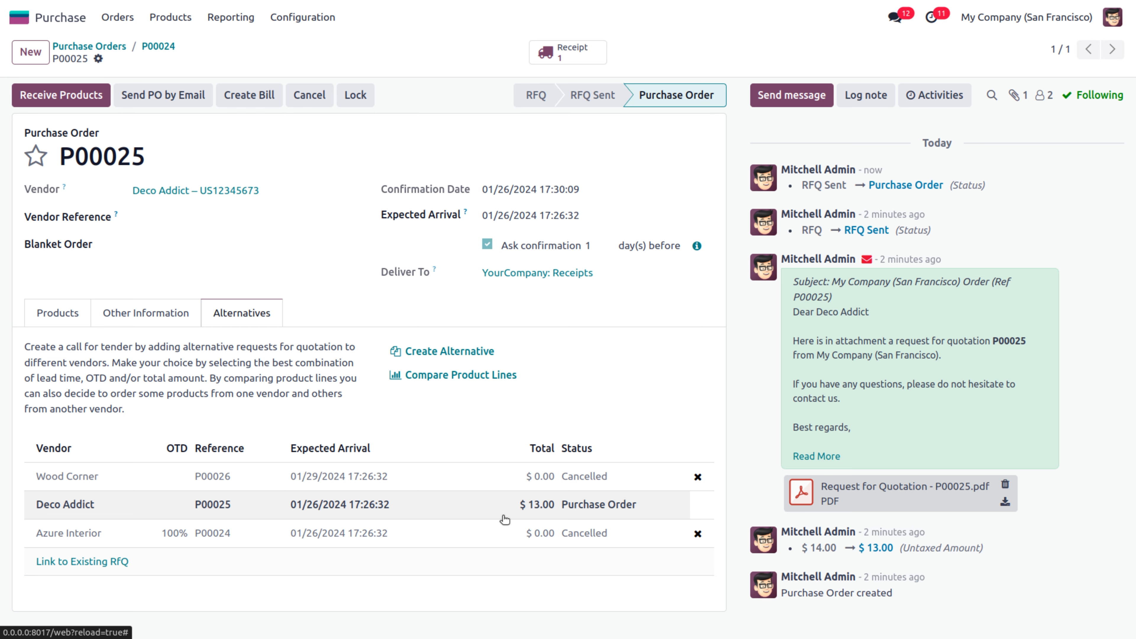
click(296, 18)
Turn on Purchase Order Approval with a $1,000.00 minimum amount and save
click(299, 46)
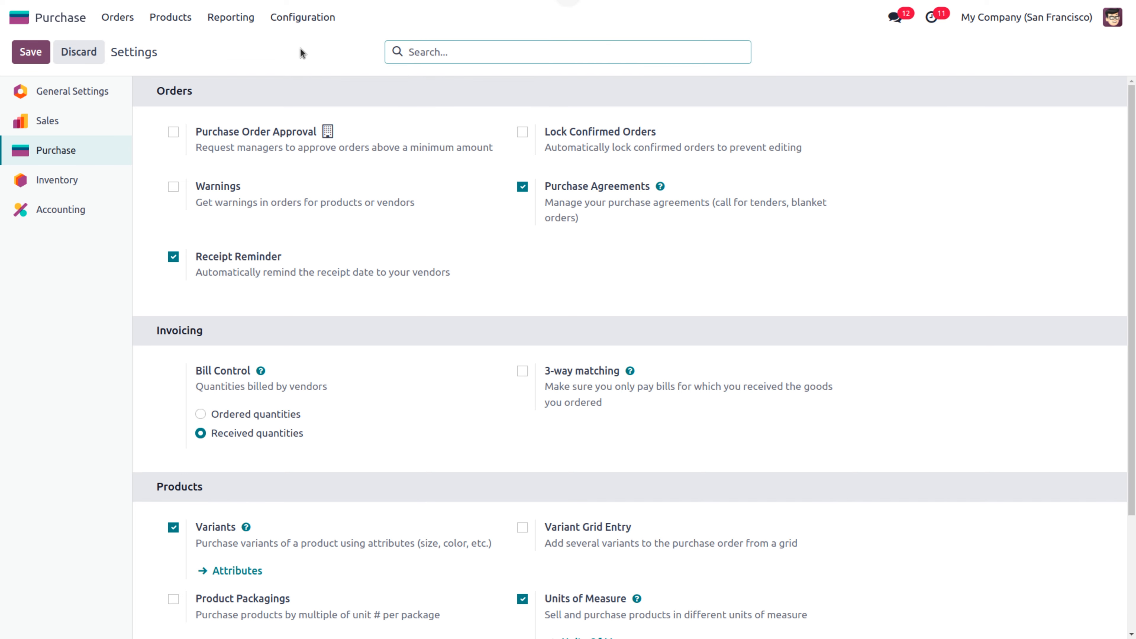
click(173, 133)
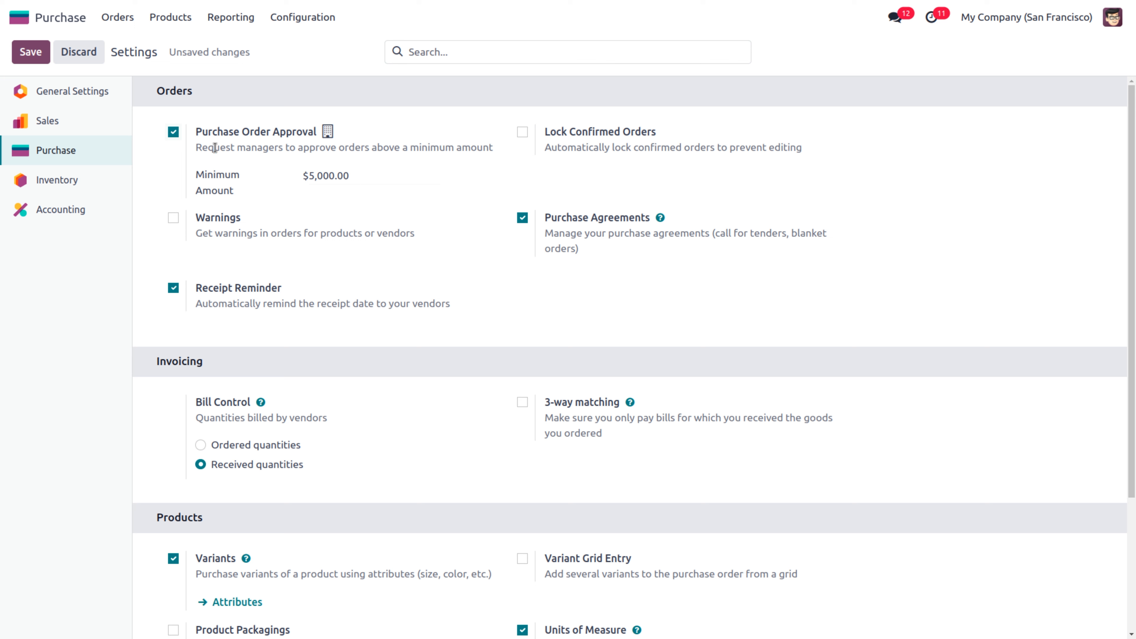
click(366, 181)
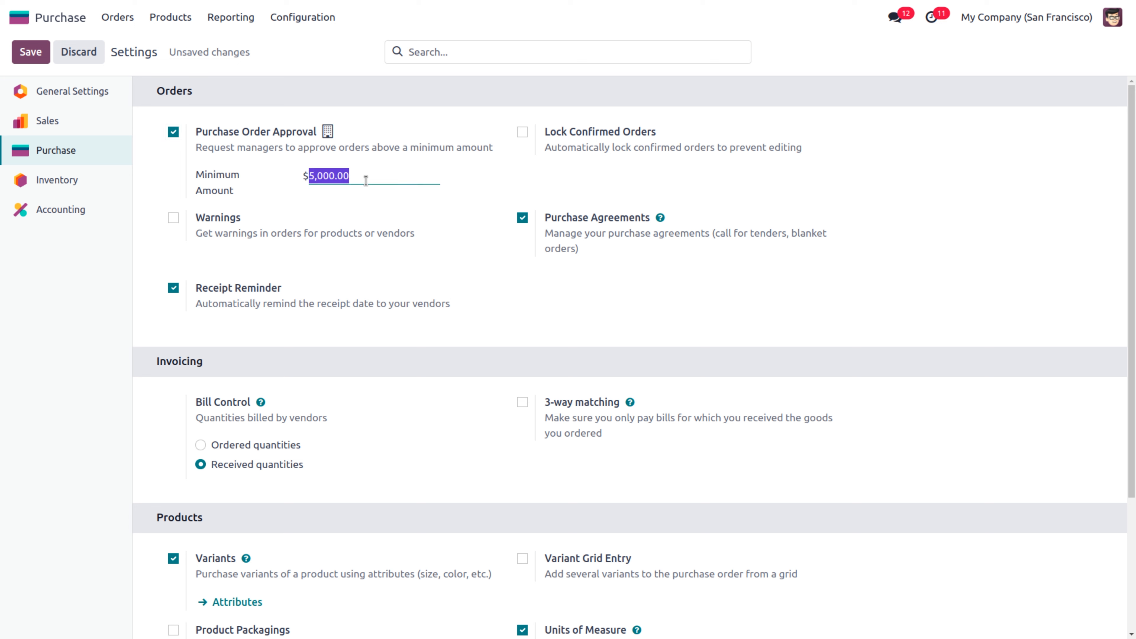
key(BackSpace)
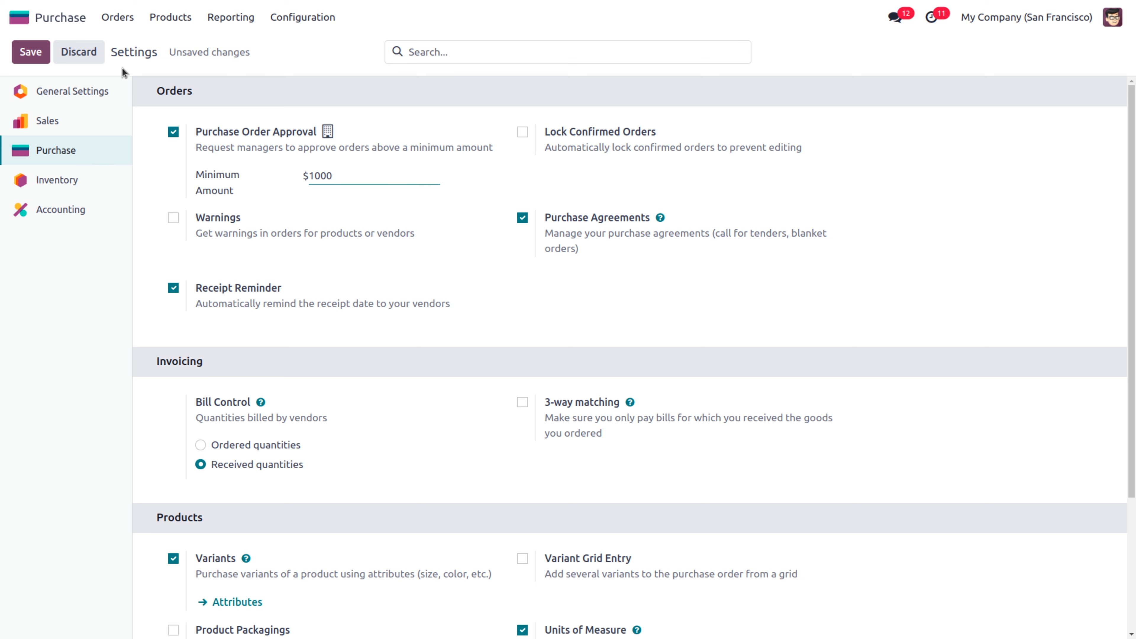
click(35, 53)
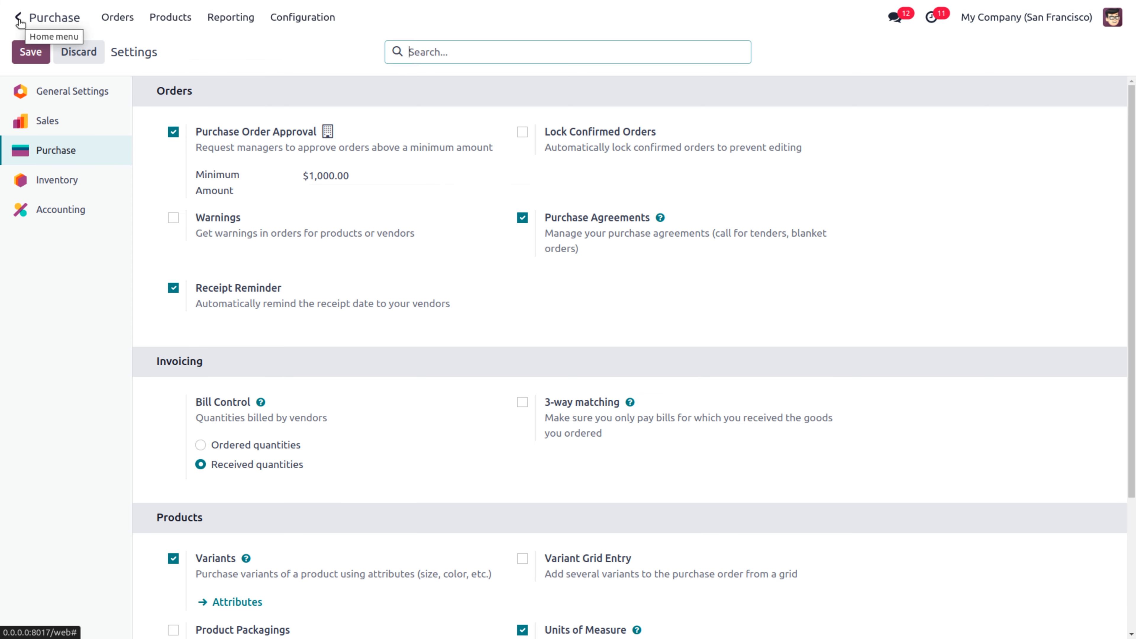
Open the demo user's record from the Users list in Settings
click(18, 19)
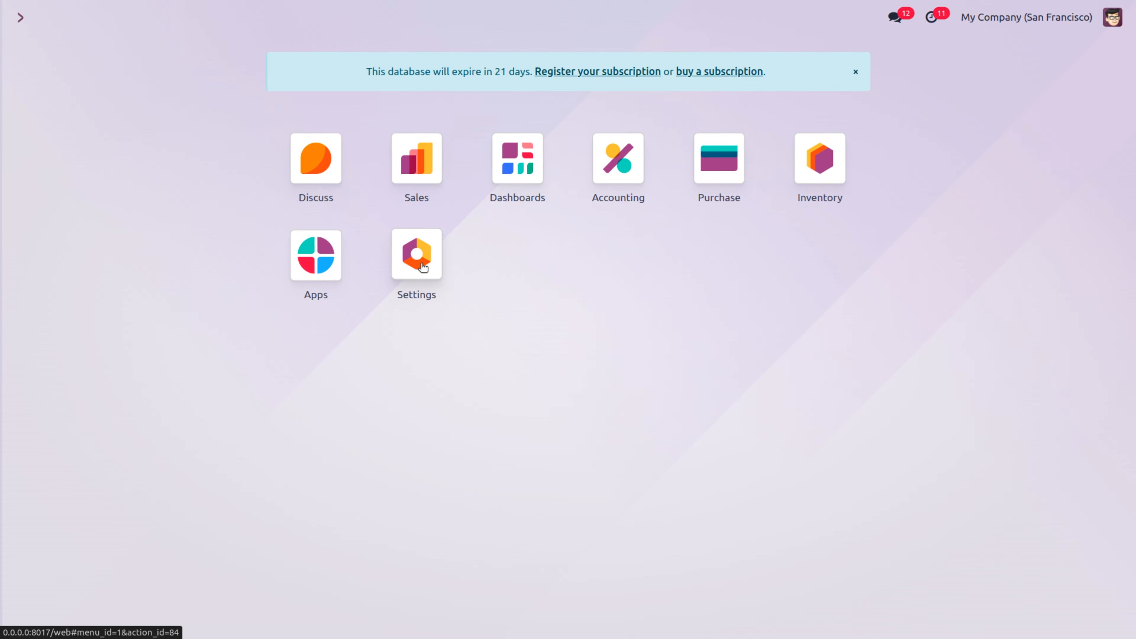
click(422, 278)
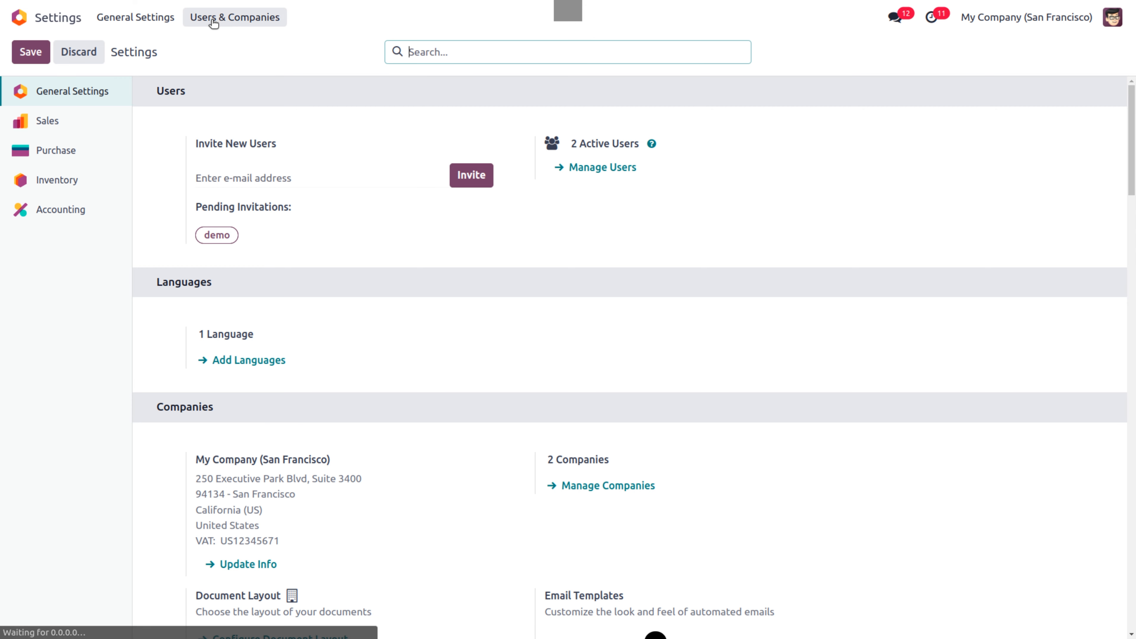
click(214, 20)
click(215, 45)
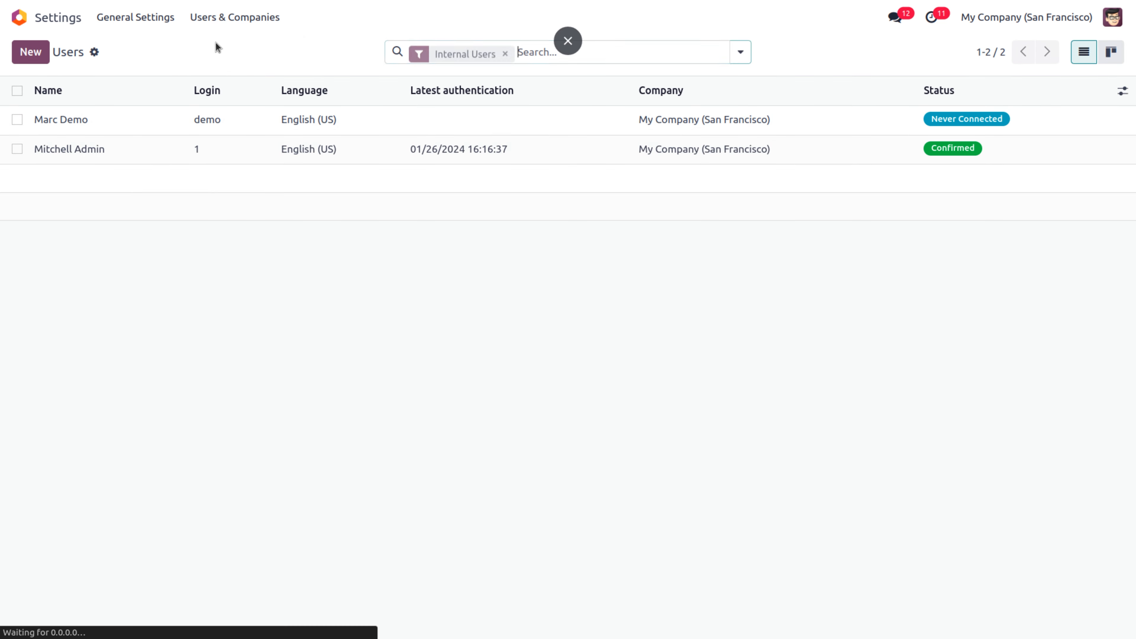
click(231, 125)
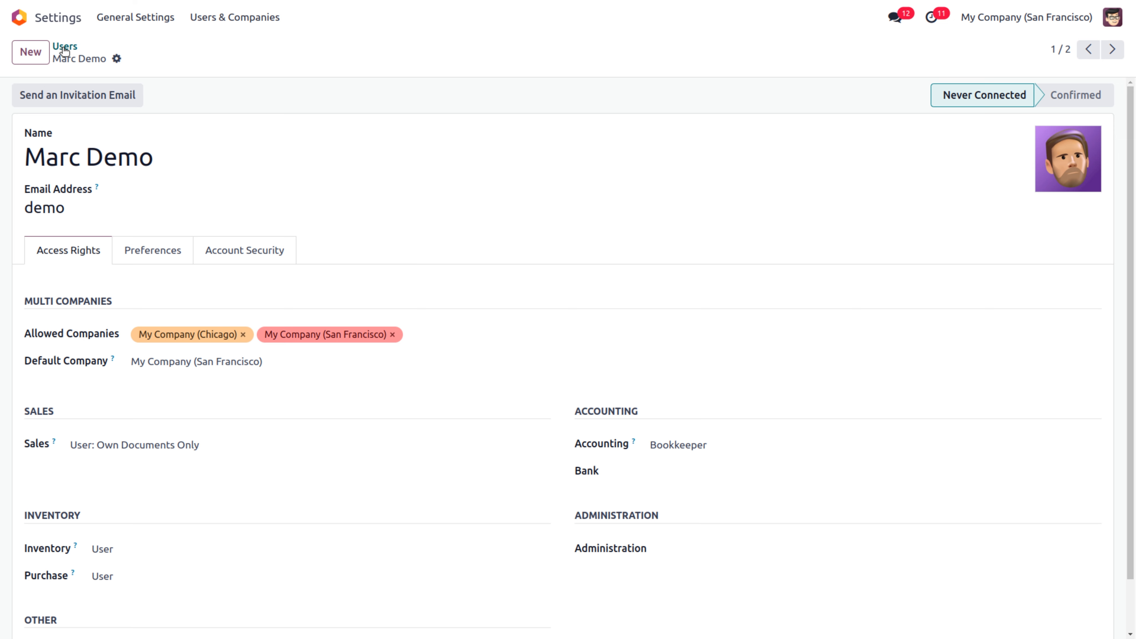
click(65, 47)
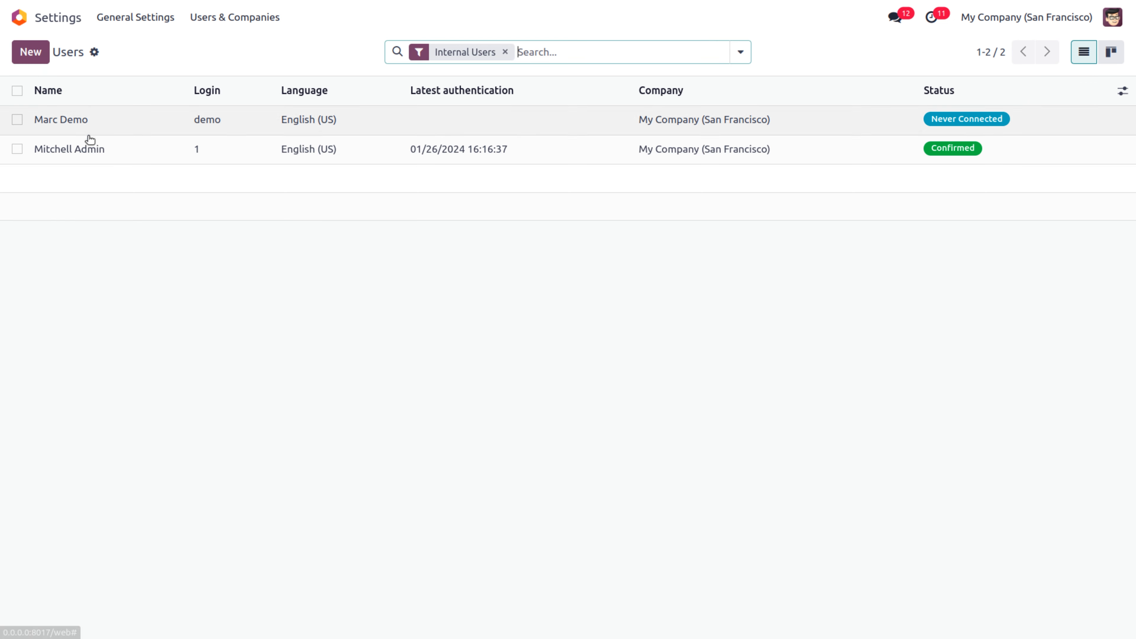
click(59, 120)
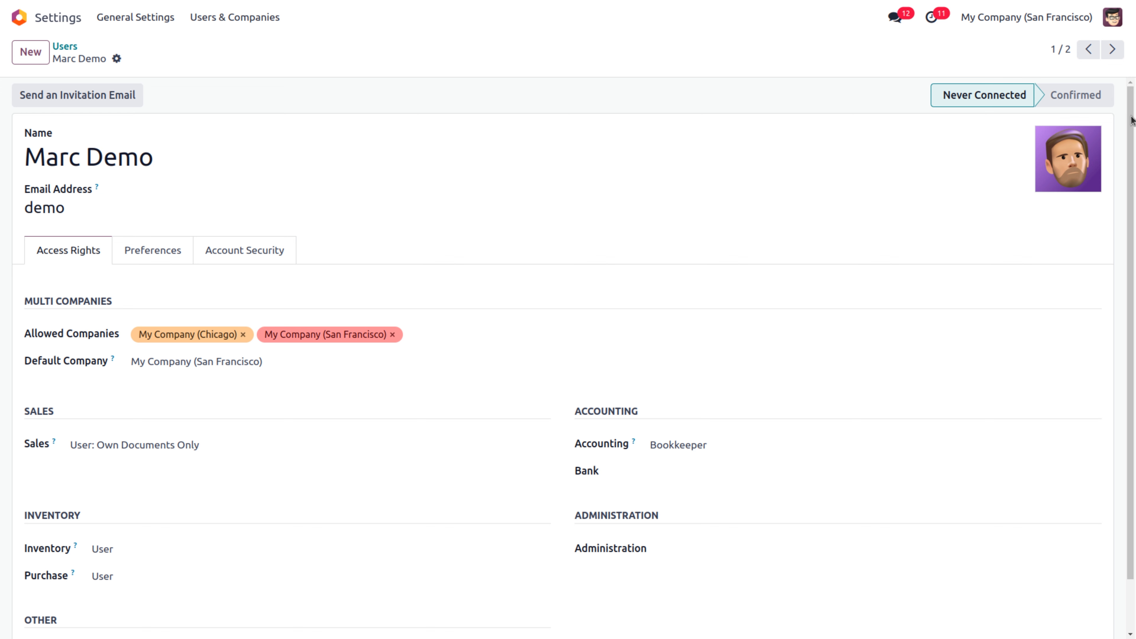
drag(1132, 120, 1134, 140)
drag(1135, 165, 1130, 206)
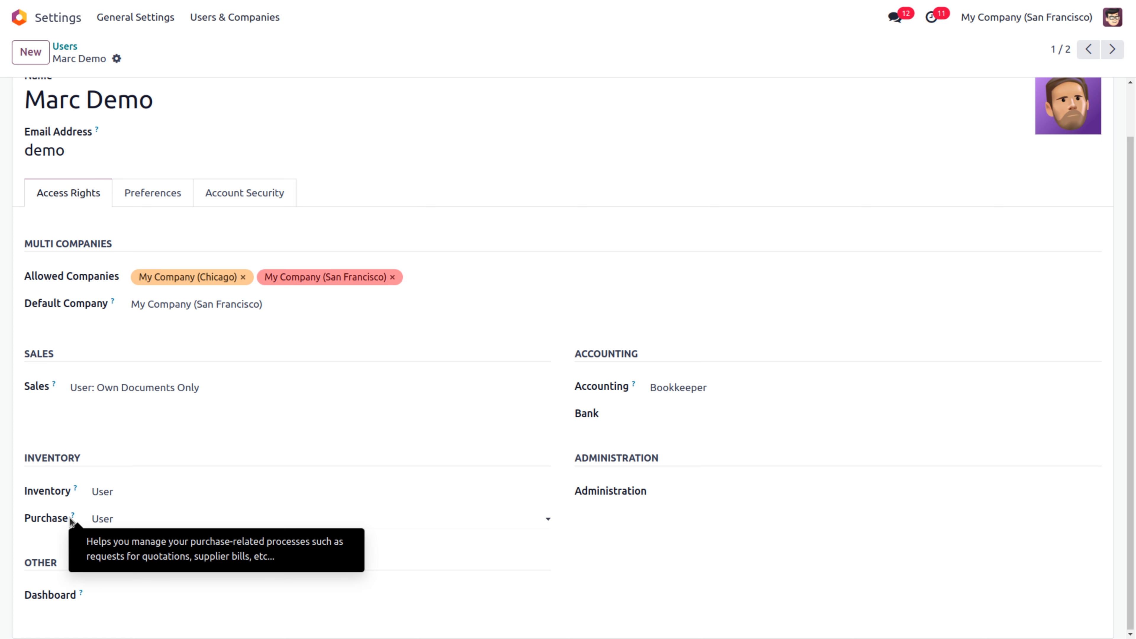
Set the demo user's Purchase and Inventory access to User, then return home
click(113, 519)
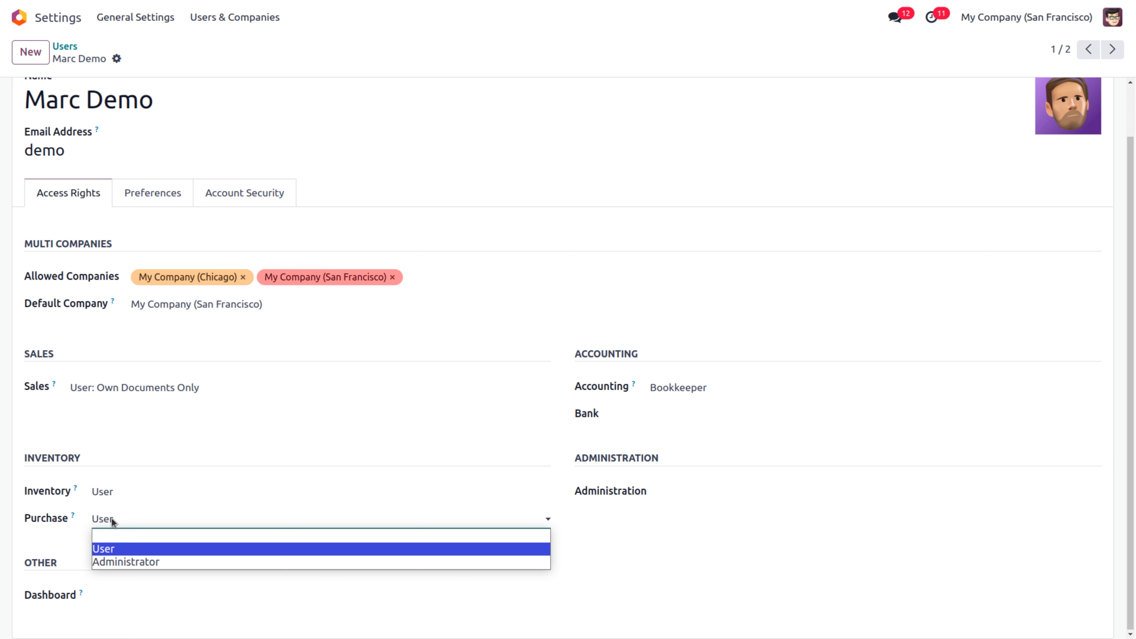
click(100, 548)
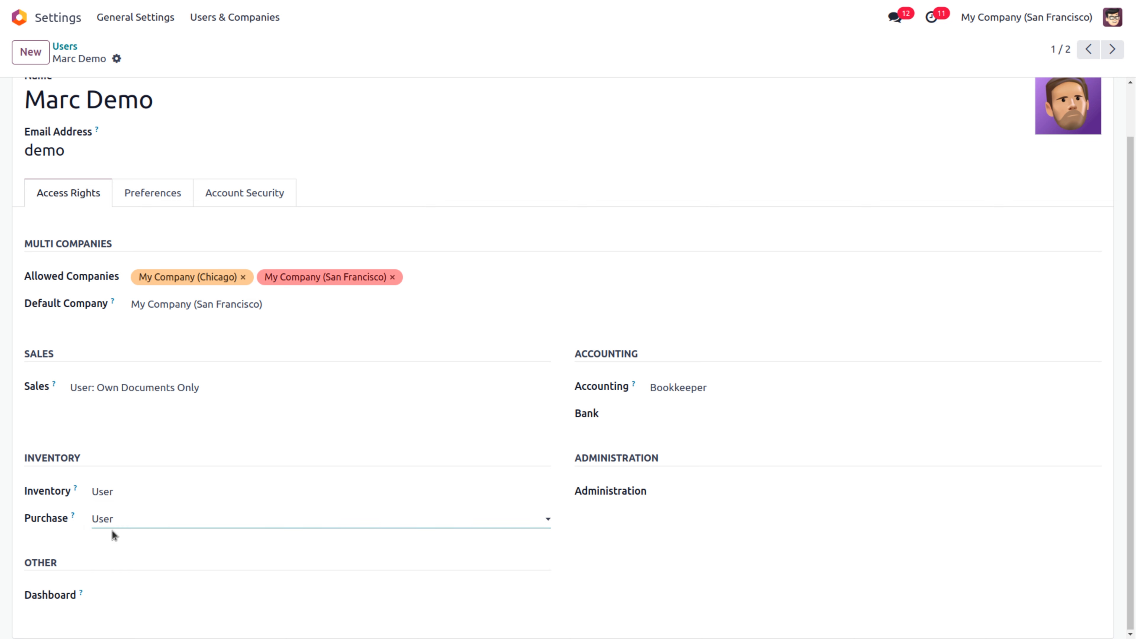
click(157, 492)
click(211, 446)
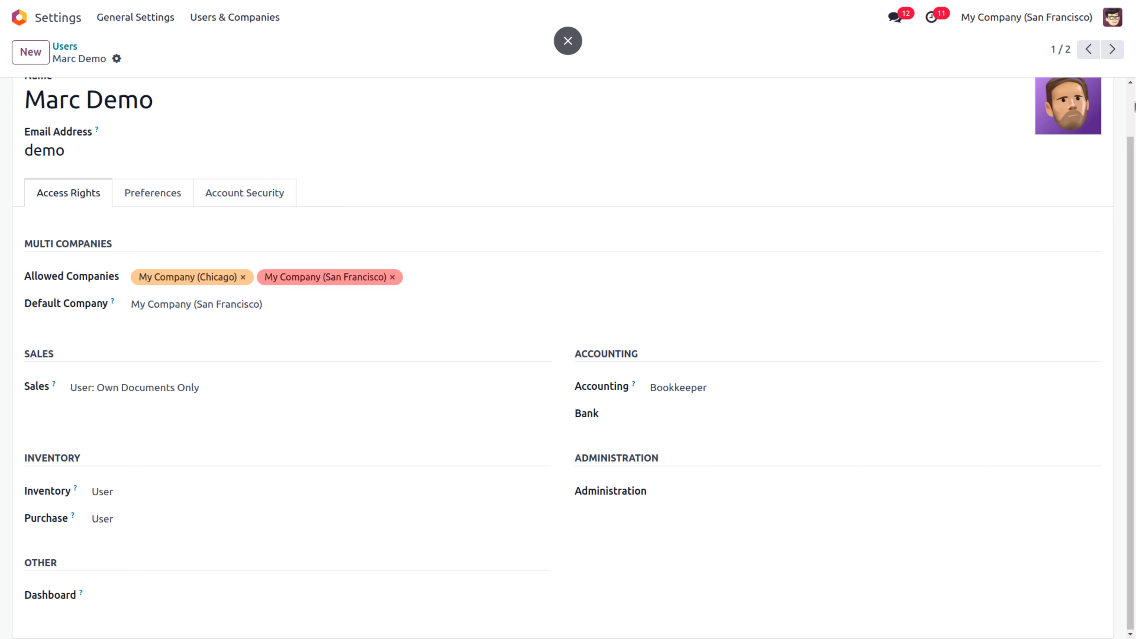
scroll(1134, 105, up, 2)
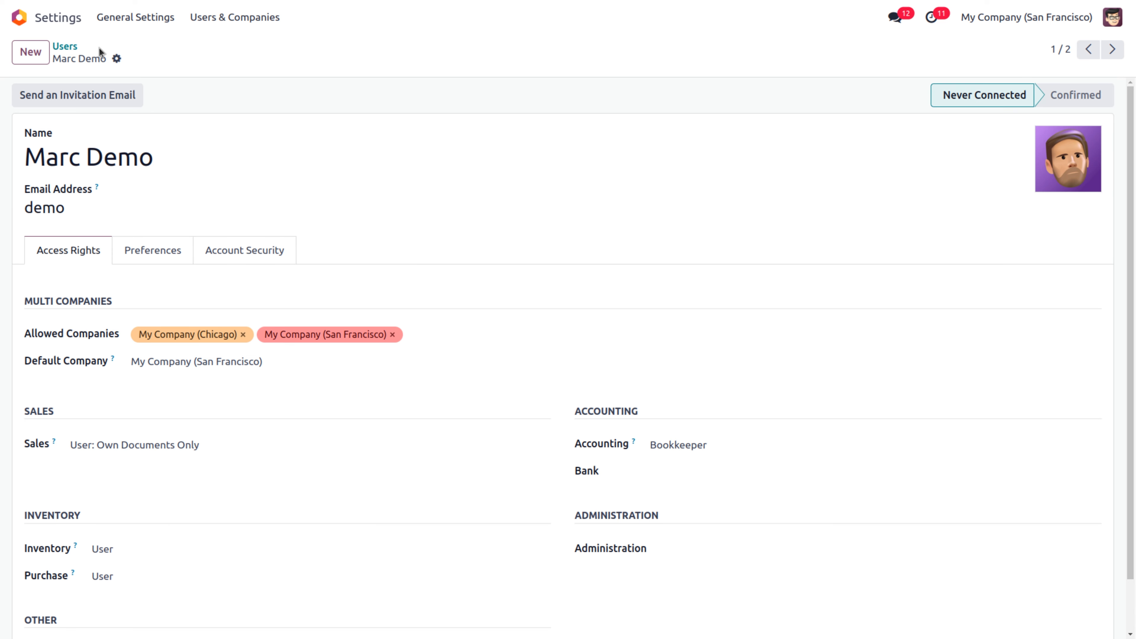
click(22, 18)
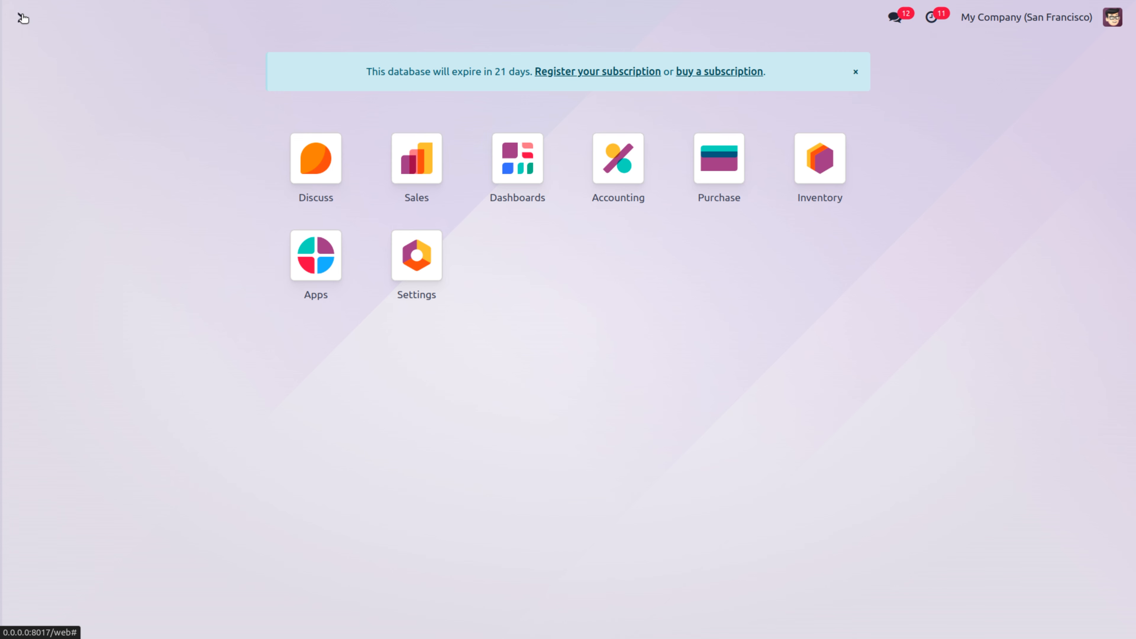
Log out, sign in with the demo user's credentials, and open the Purchase RFQ list
click(1114, 20)
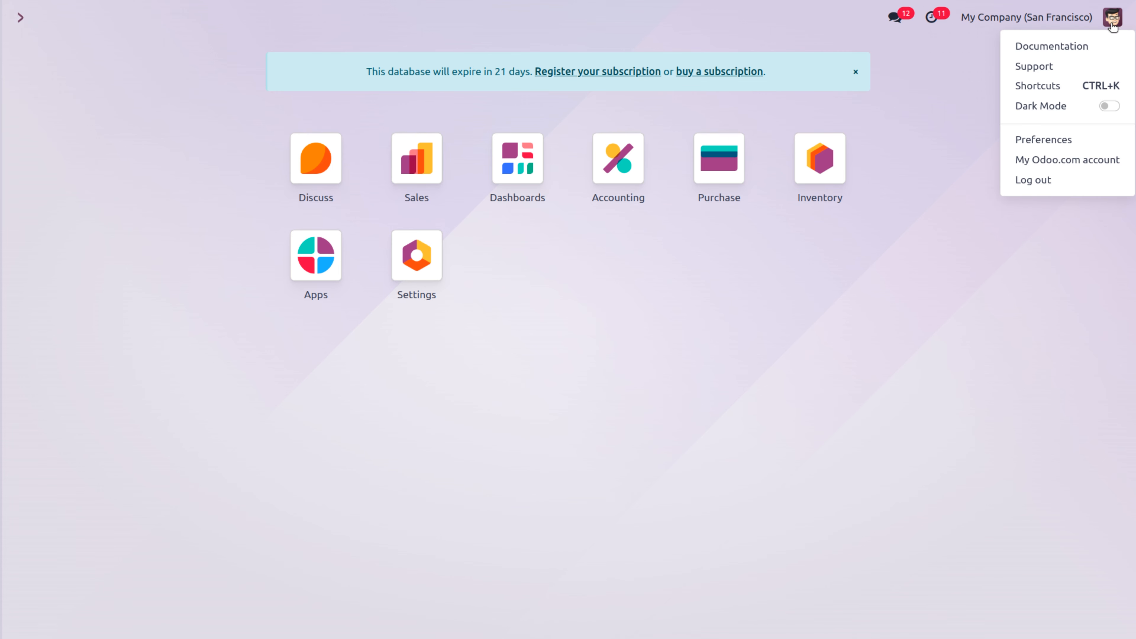
click(1041, 181)
text(demo)
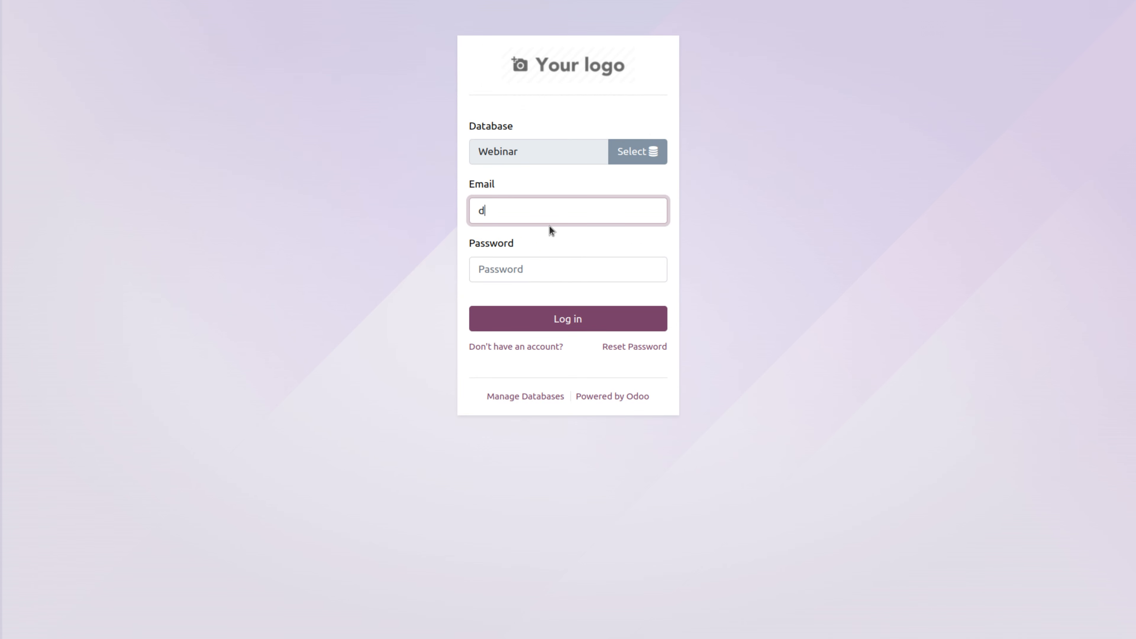
click(523, 263)
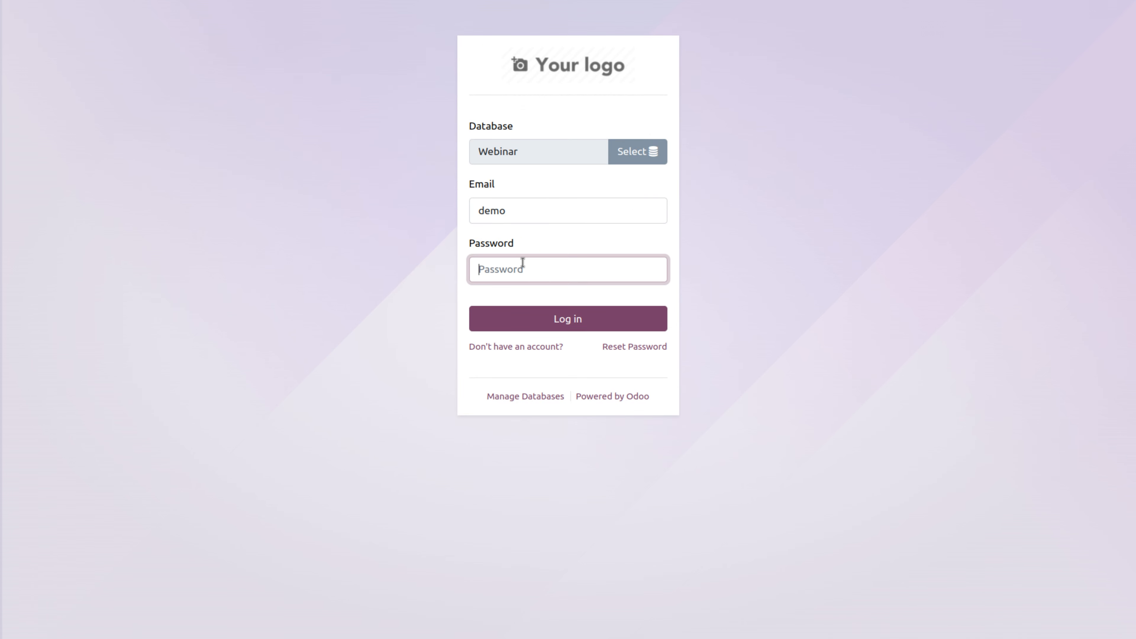
text(demo)
click(509, 319)
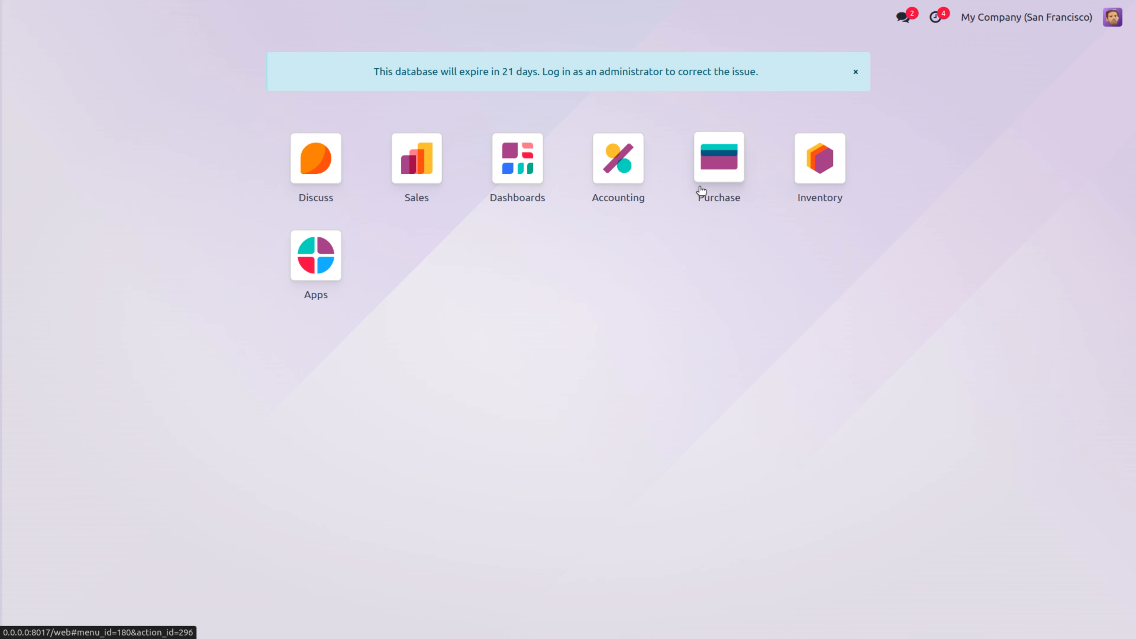
click(713, 189)
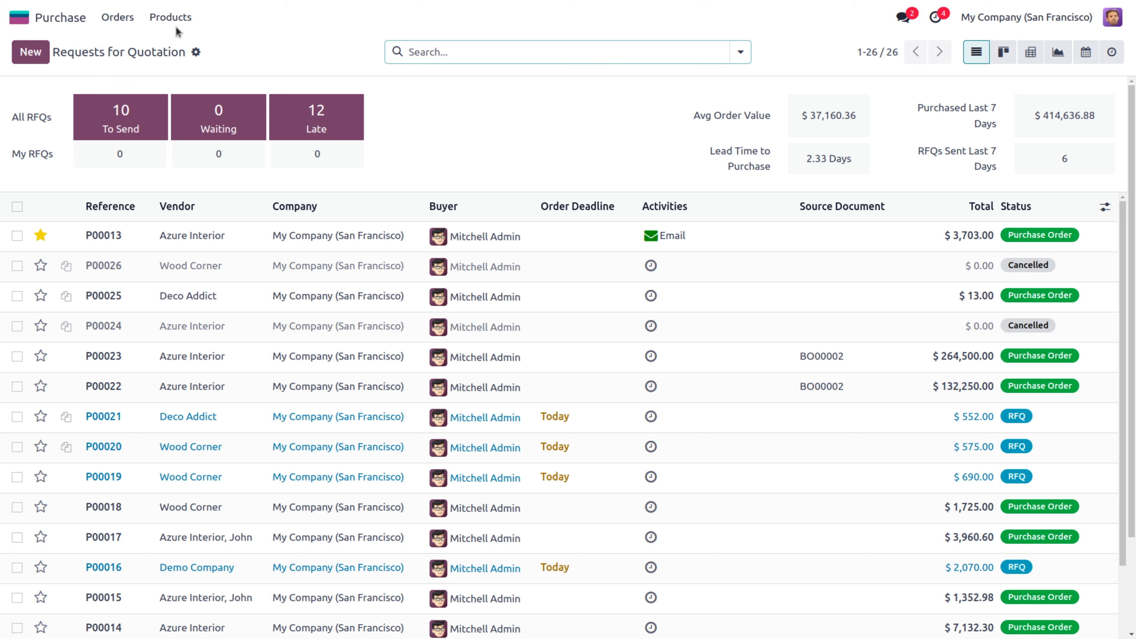
Start a new RFQ for Demo Company with Corner Desk Right Sit and Cabinet with Doors lines
click(26, 53)
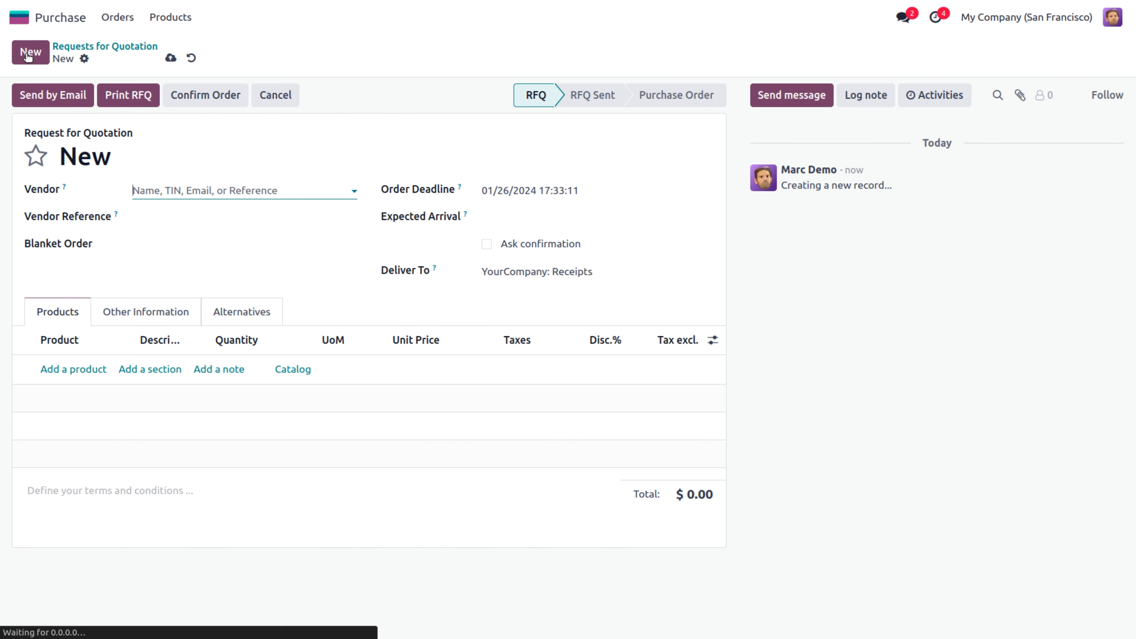
click(156, 188)
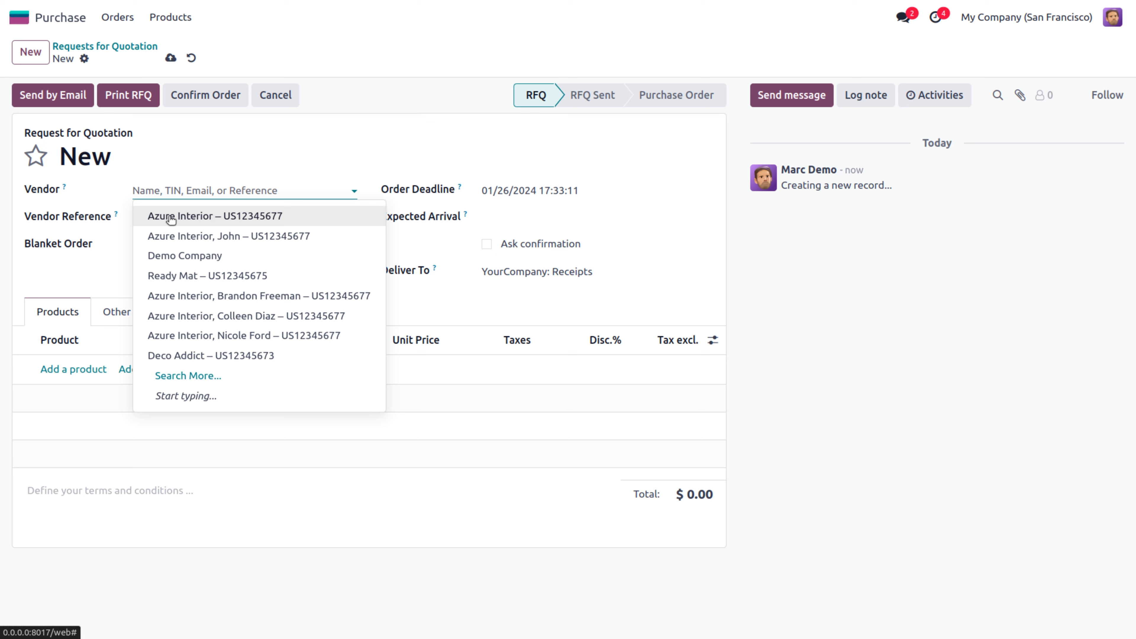
click(176, 255)
click(58, 368)
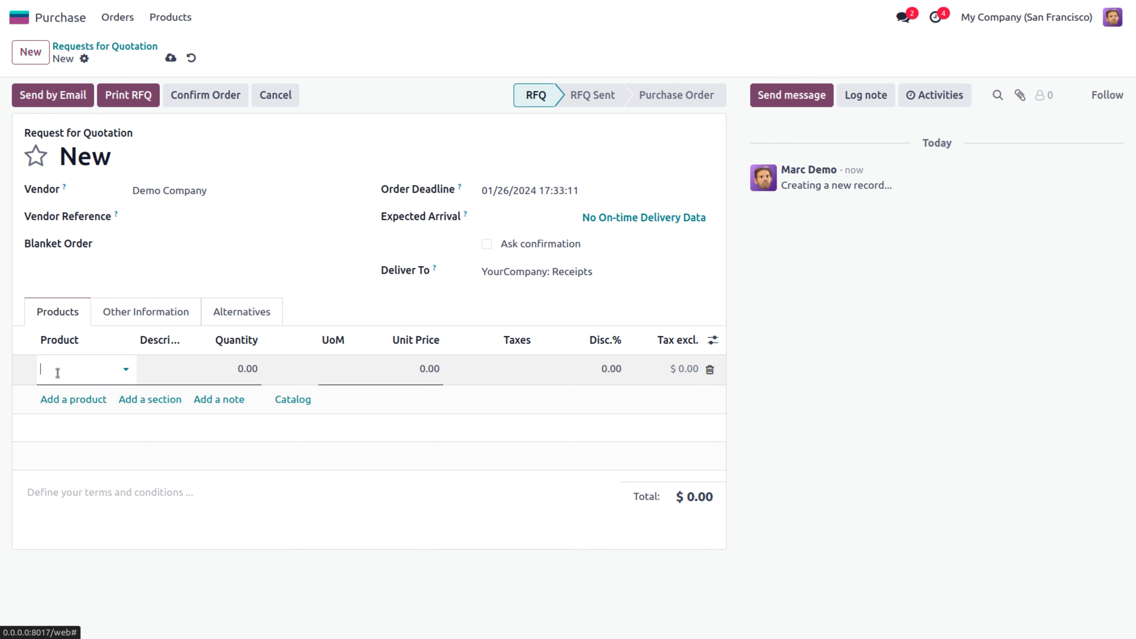
click(127, 432)
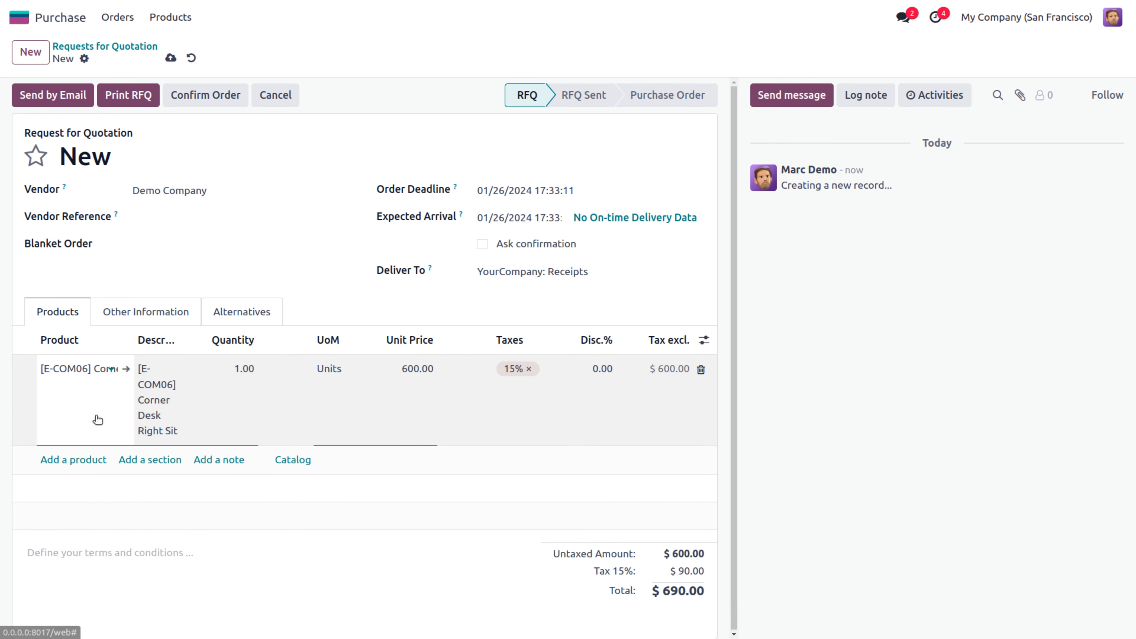
click(85, 461)
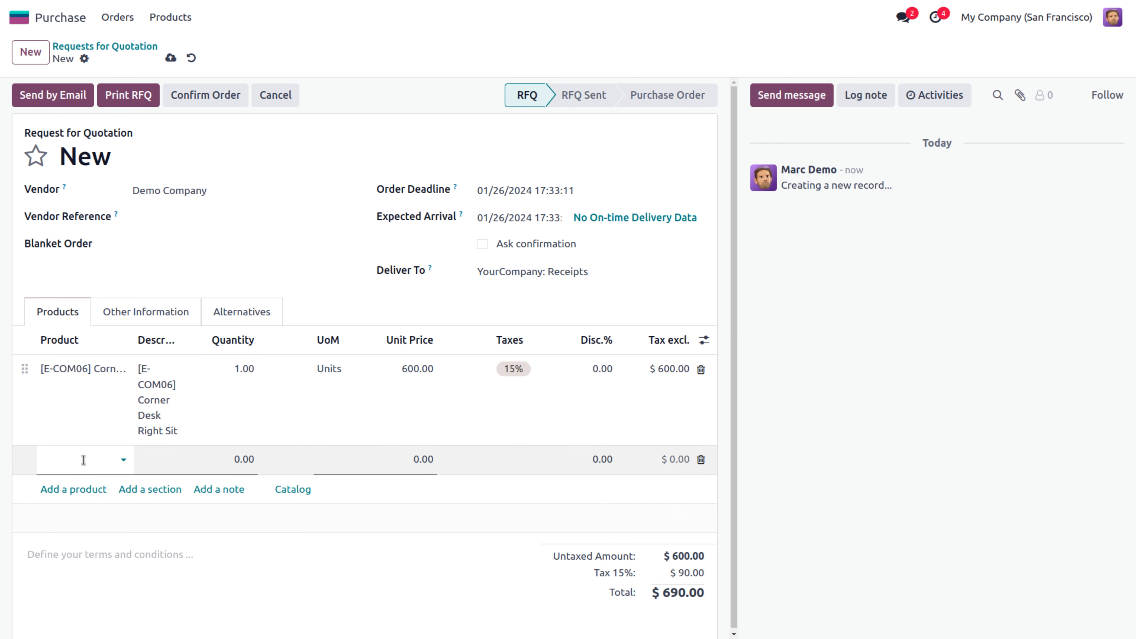
click(139, 415)
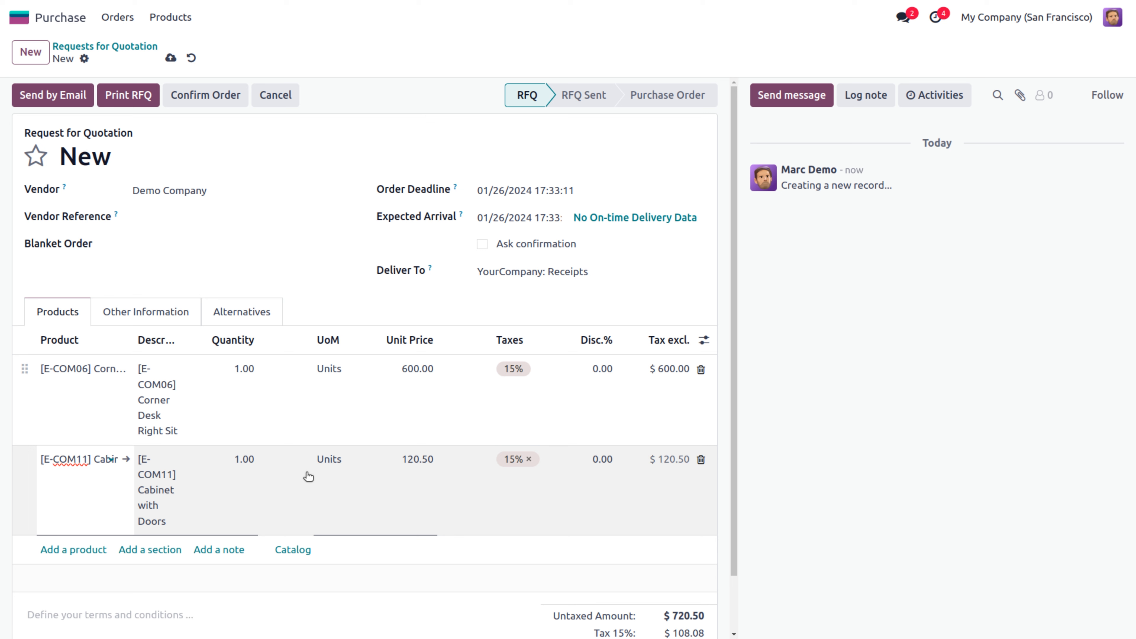
Set quantities to 3 Corner Desk Right Sit and 2 Cabinet with Doors, and save P00027
click(237, 463)
text(2)
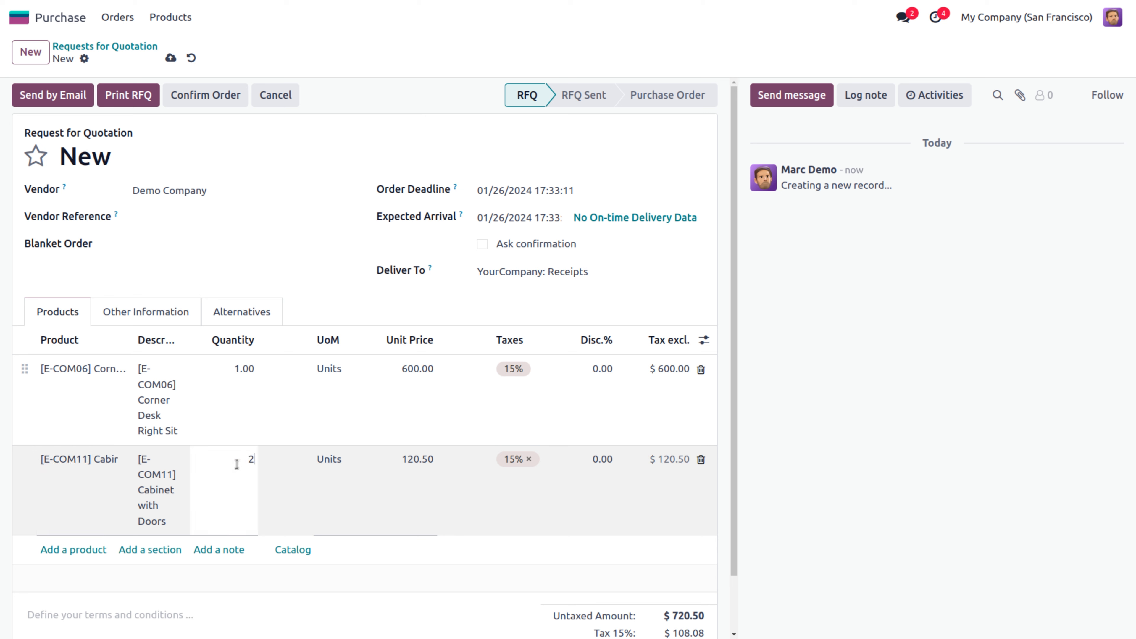
click(229, 375)
text(3)
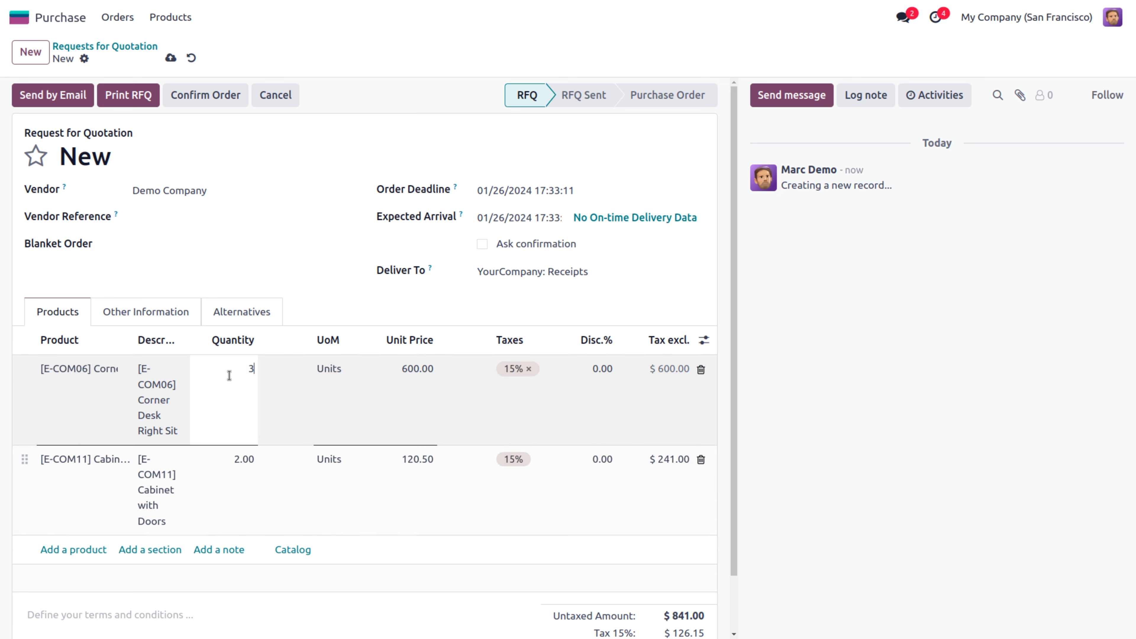
key(shift+Tab)
key(shift+Tab)
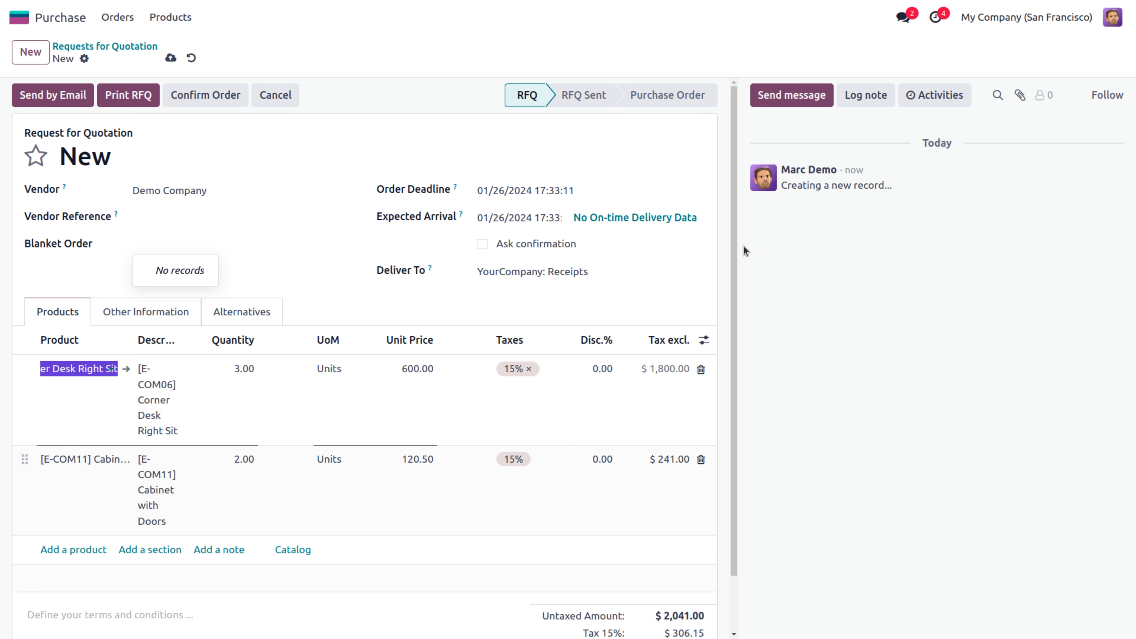
scroll(732, 238, down, 2)
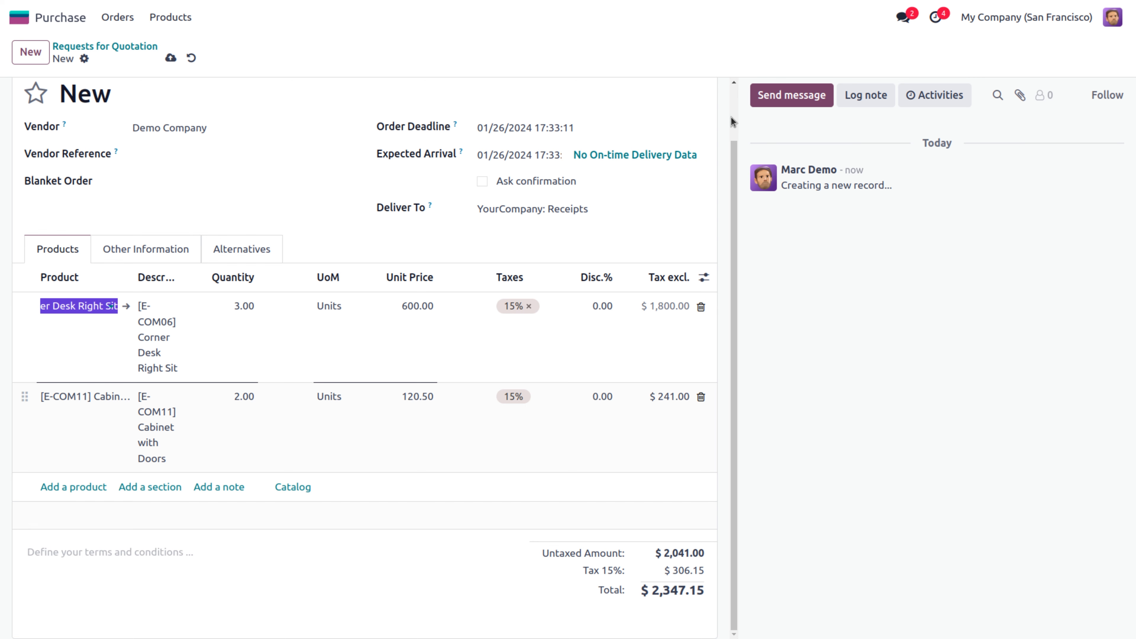
scroll(731, 117, up, 2)
drag(730, 117, 730, 88)
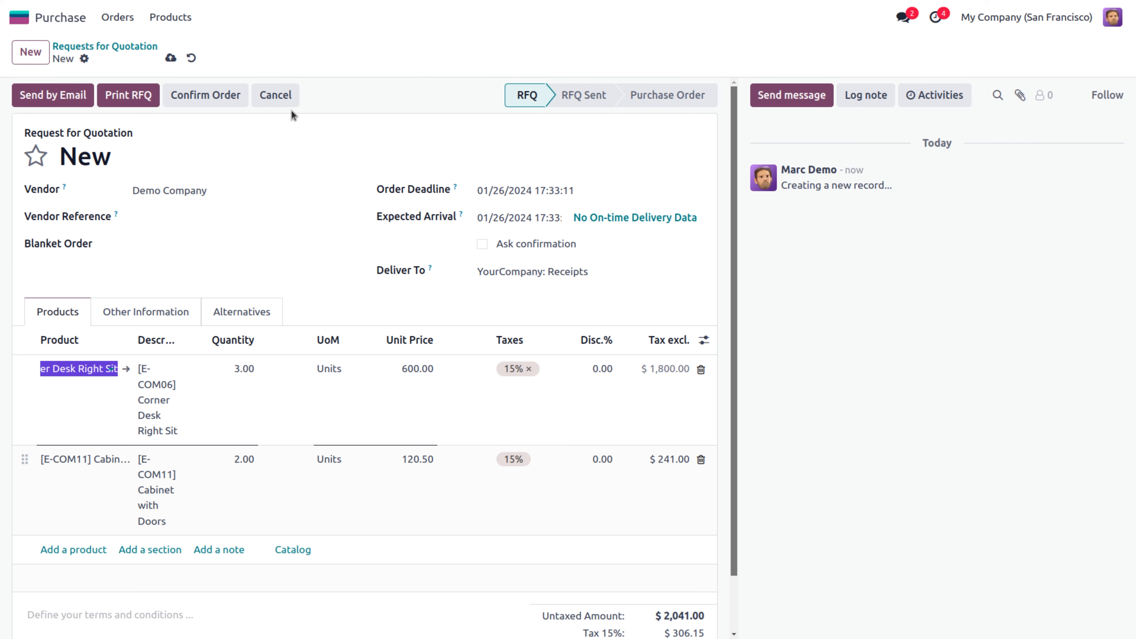
click(171, 58)
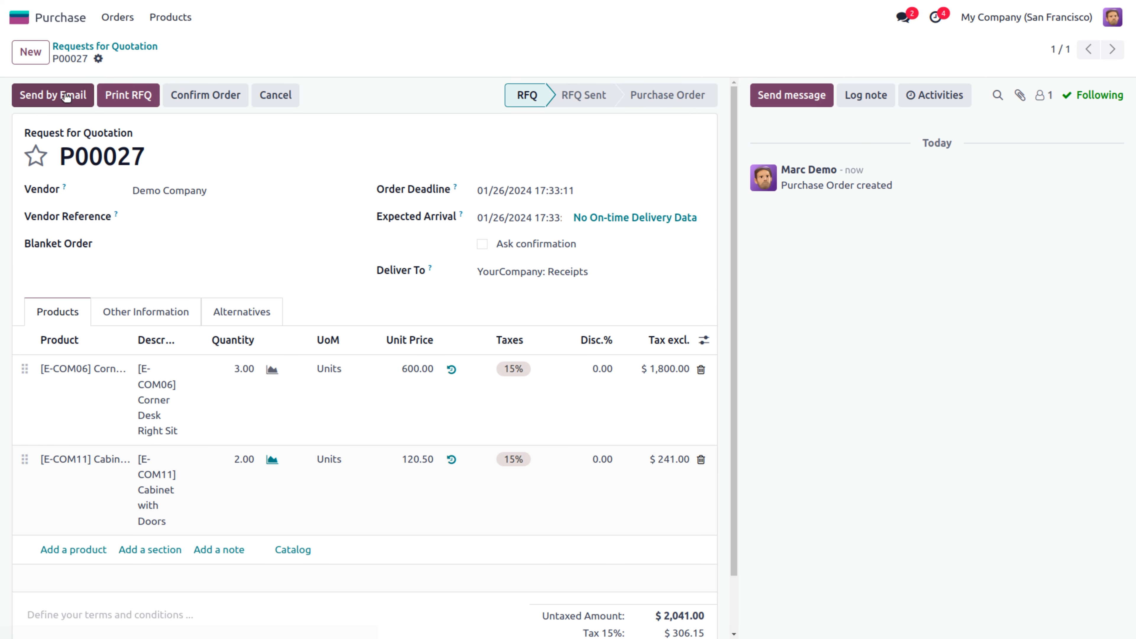
Email P00027 to Demo Company and confirm it, leaving it at To Approve
click(59, 99)
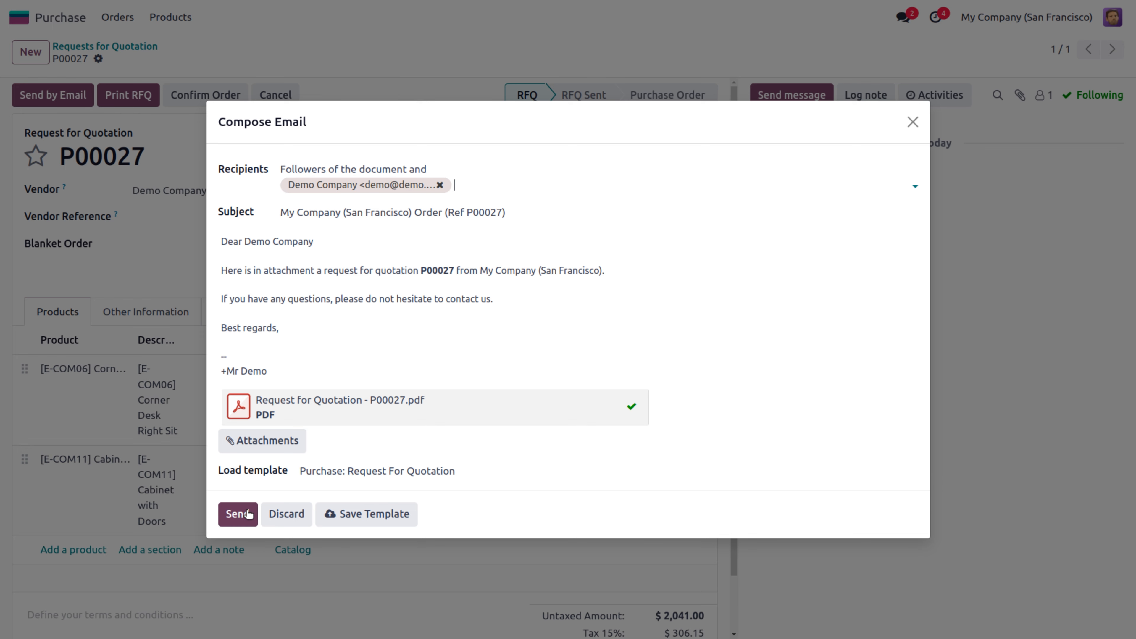
click(248, 513)
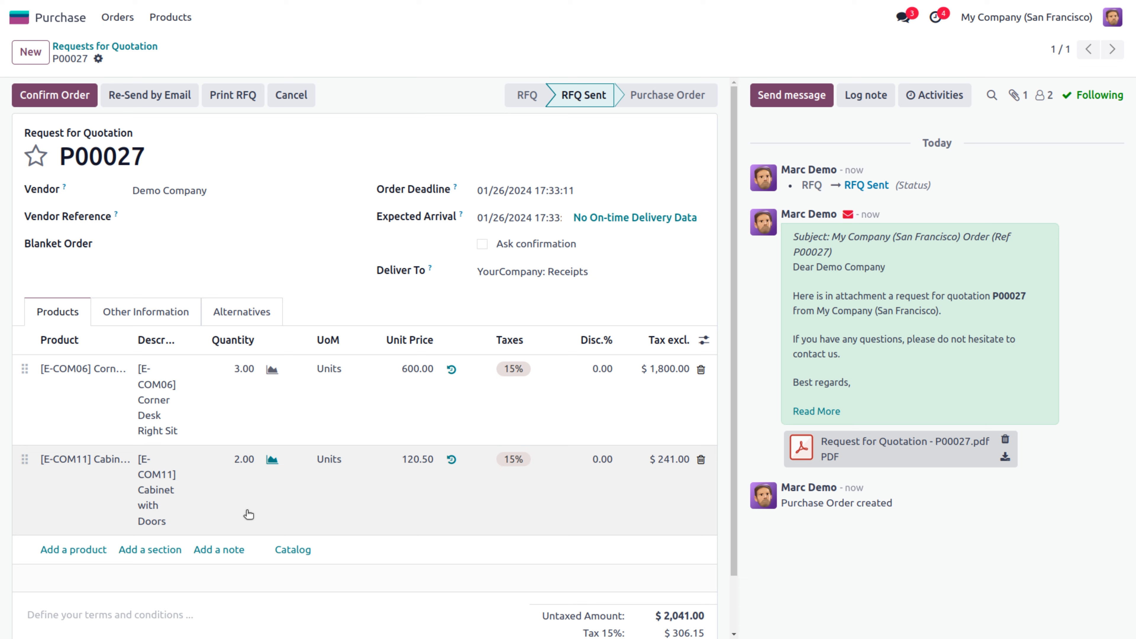
click(44, 100)
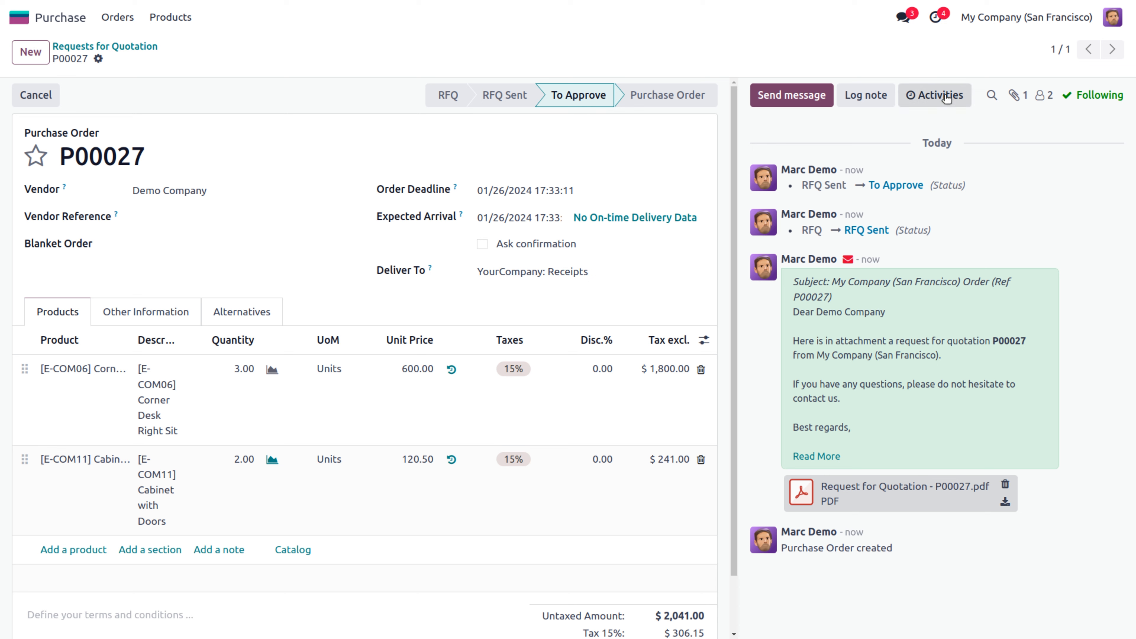
click(1112, 20)
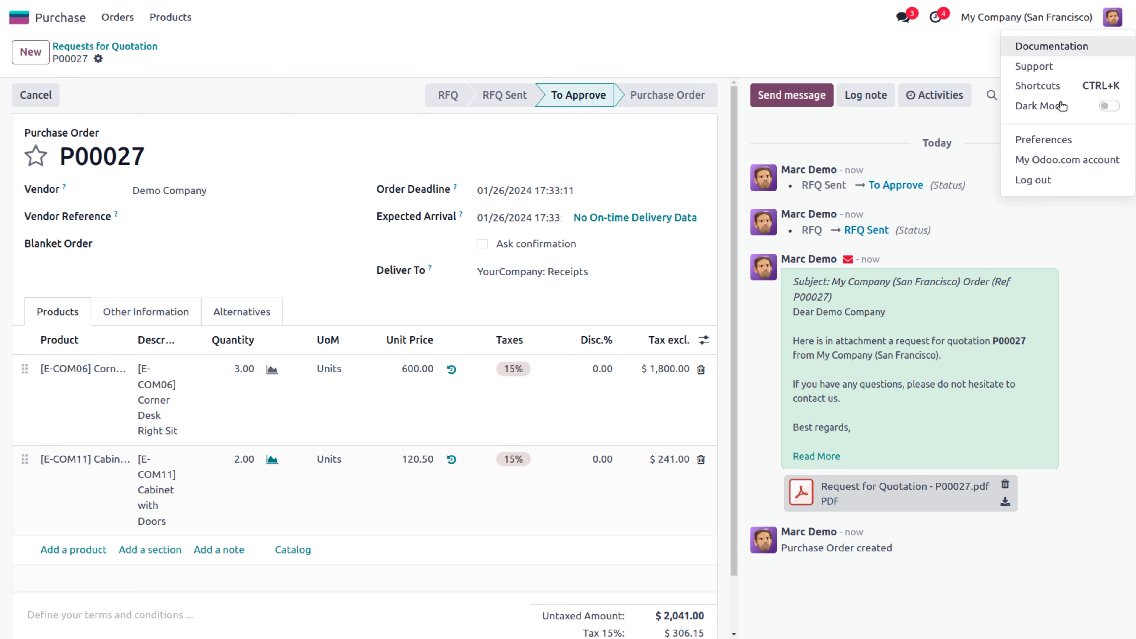
Log out of the demo user's session and sign back in as the administrator
click(1049, 180)
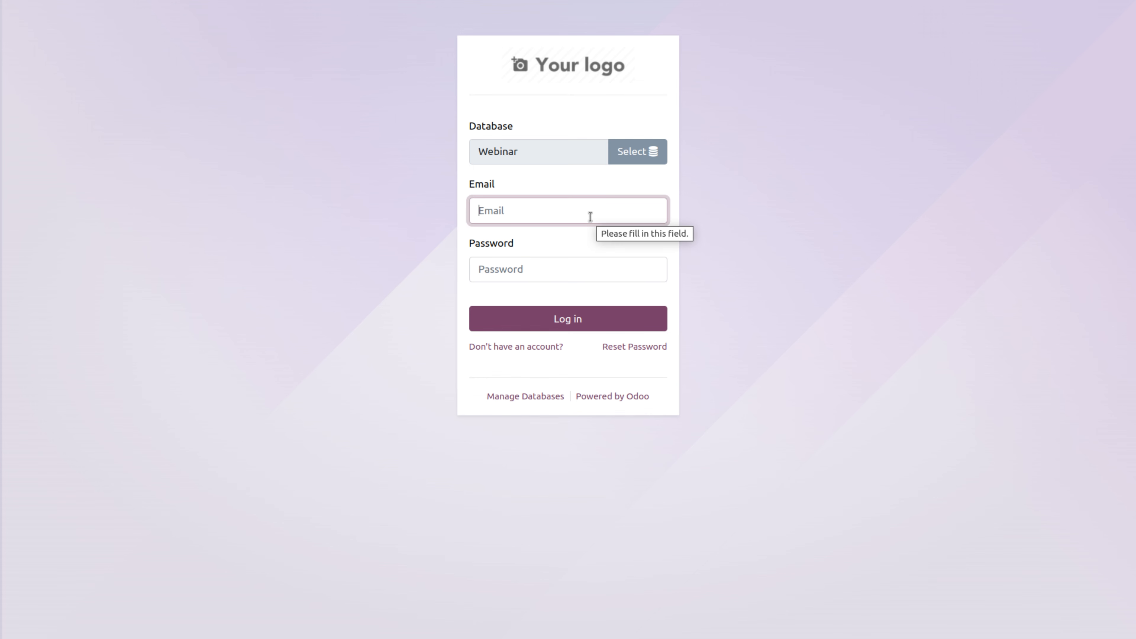
text(1)
click(527, 277)
text(1)
click(537, 321)
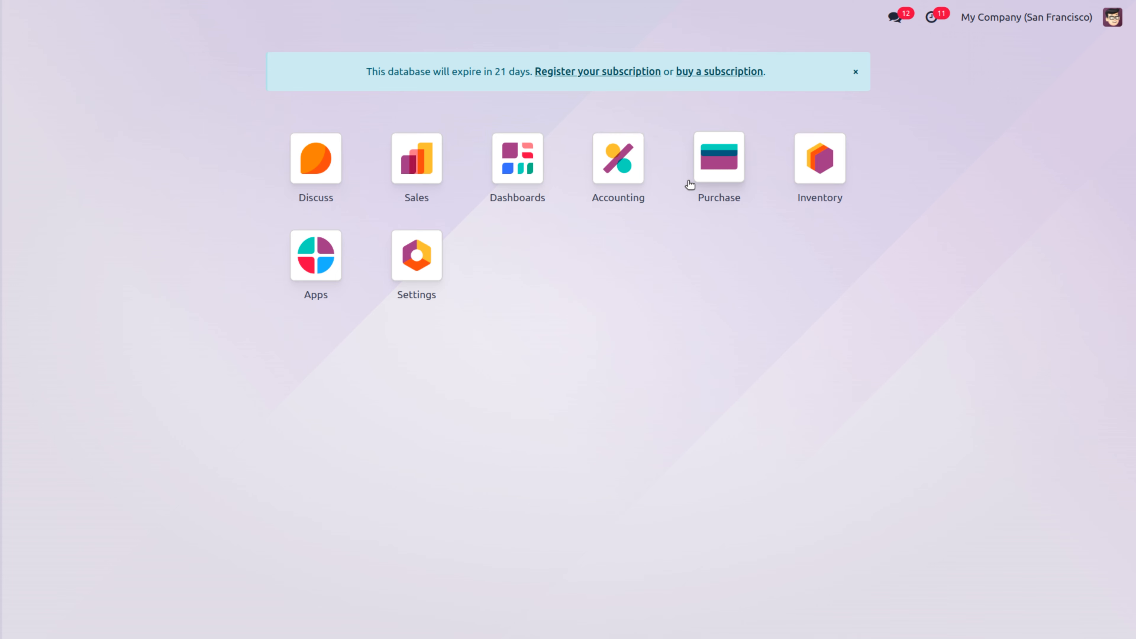
Approve purchase order P00027 in Purchase, then go to Configuration > Settings
click(706, 193)
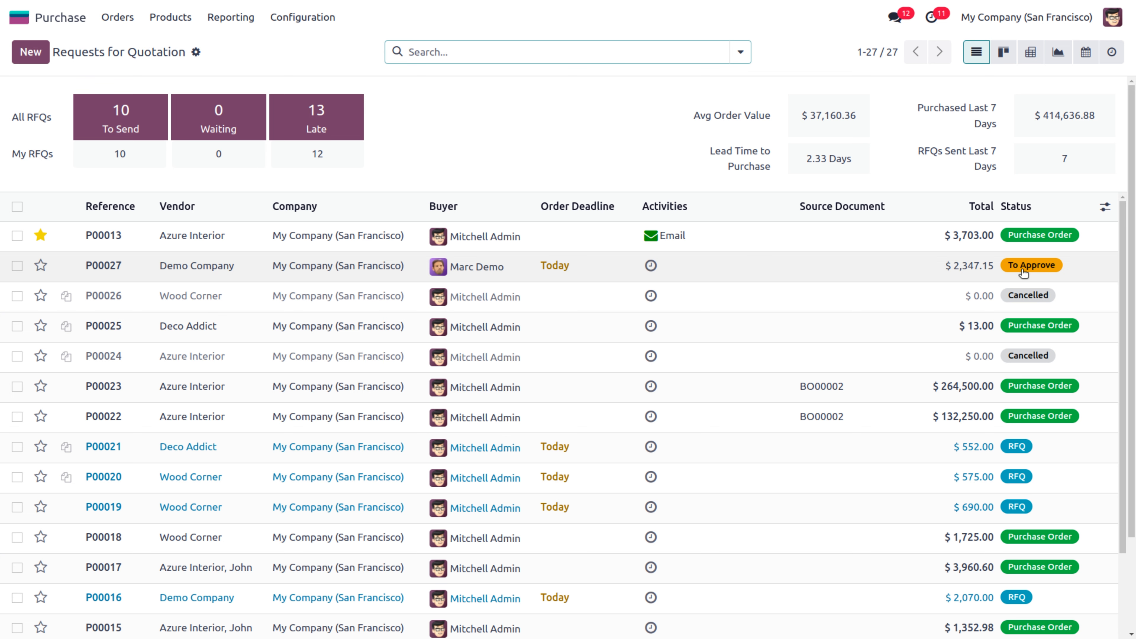
click(977, 274)
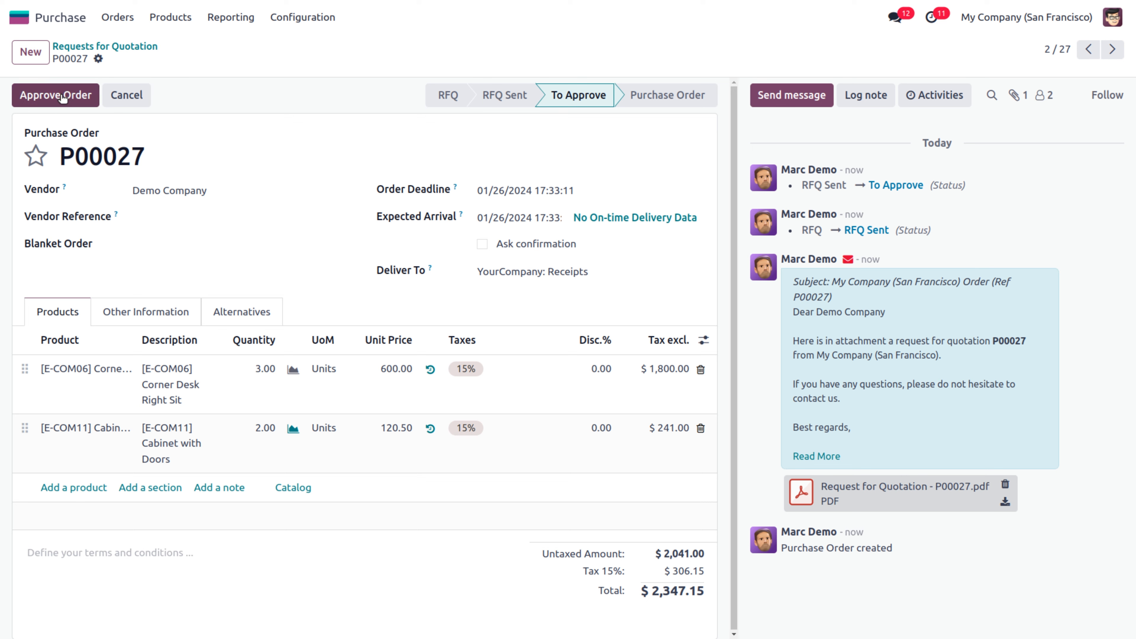
click(61, 96)
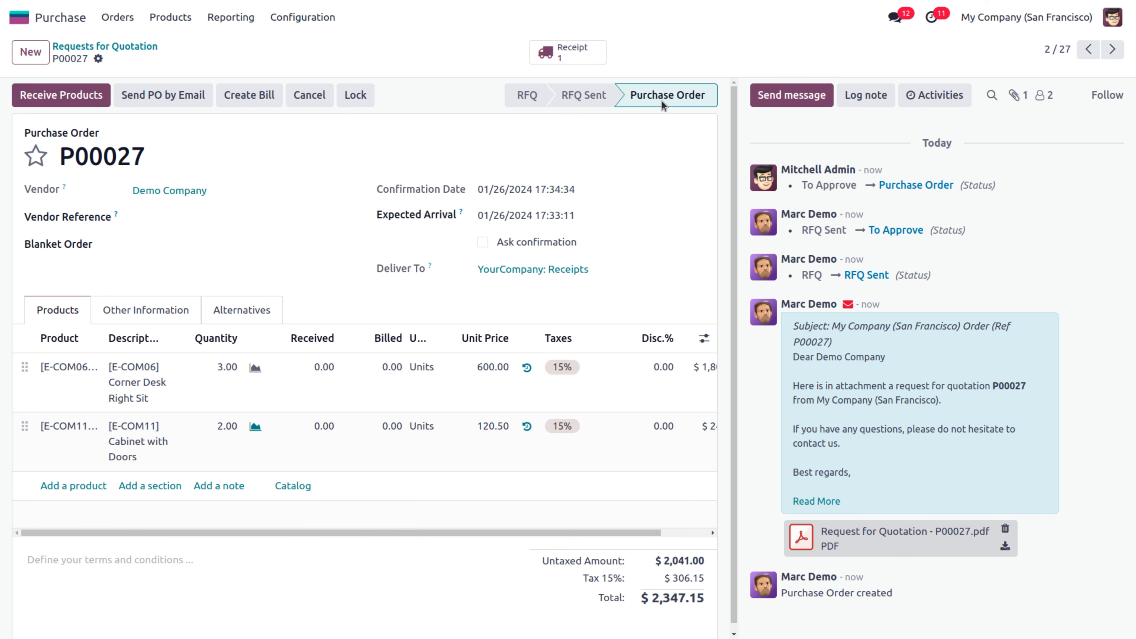
click(302, 20)
click(303, 45)
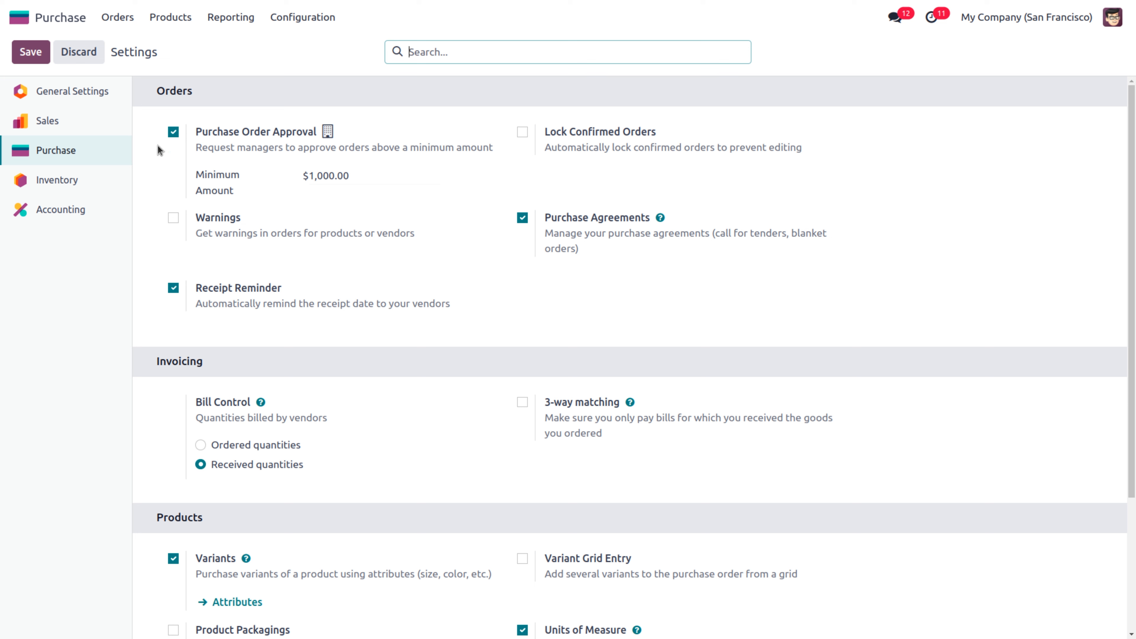
Enable product/vendor Warnings and Lock Confirmed Orders, then save the Purchase settings
click(174, 219)
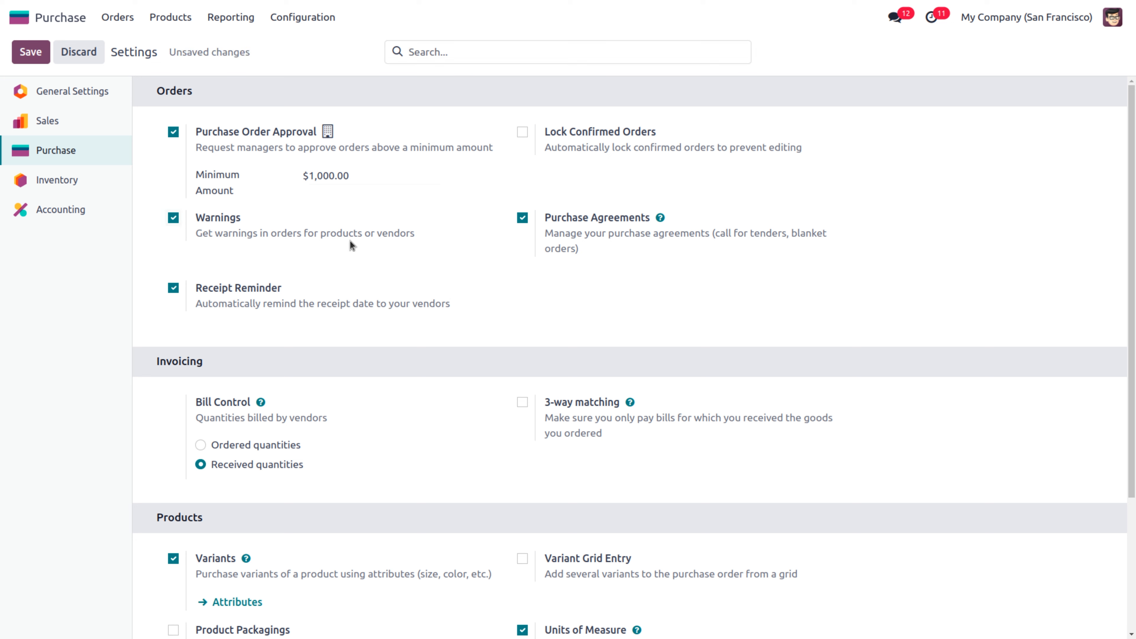
click(523, 133)
click(33, 55)
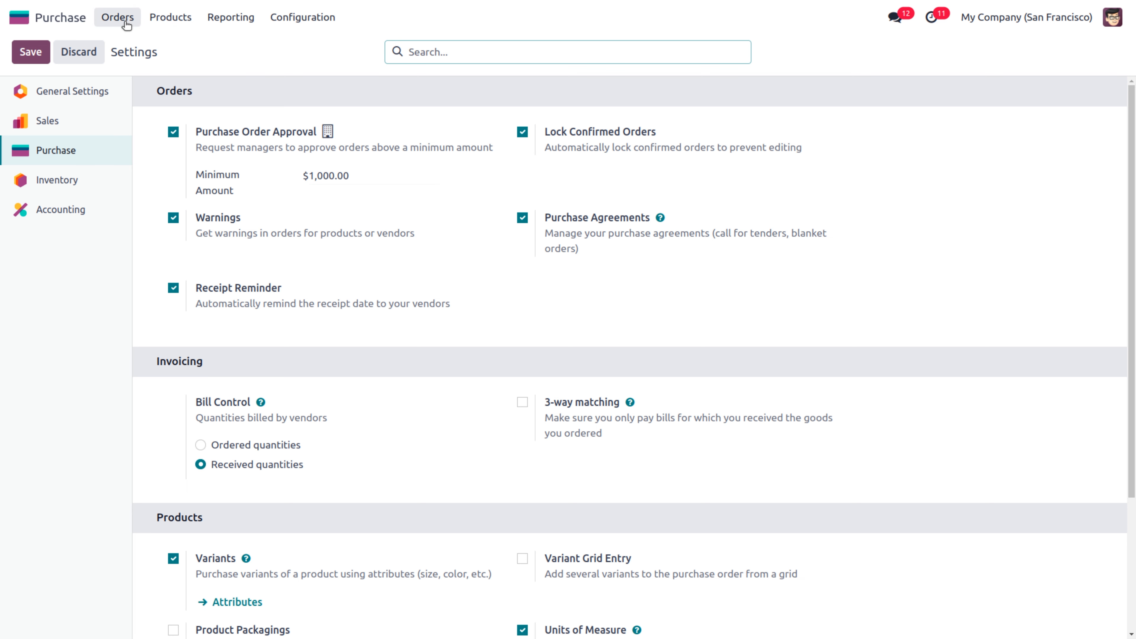
Open Drawer Black and review its Accounting, Inventory and Purchase tabs (Gemini Furniture at 20.00)
click(169, 19)
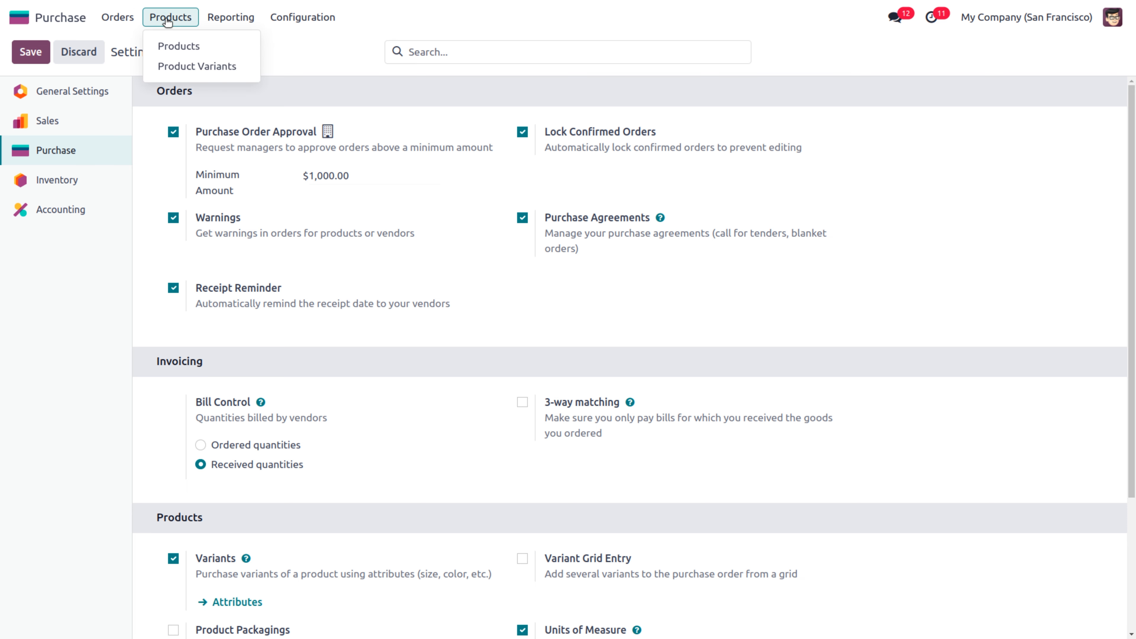
click(178, 44)
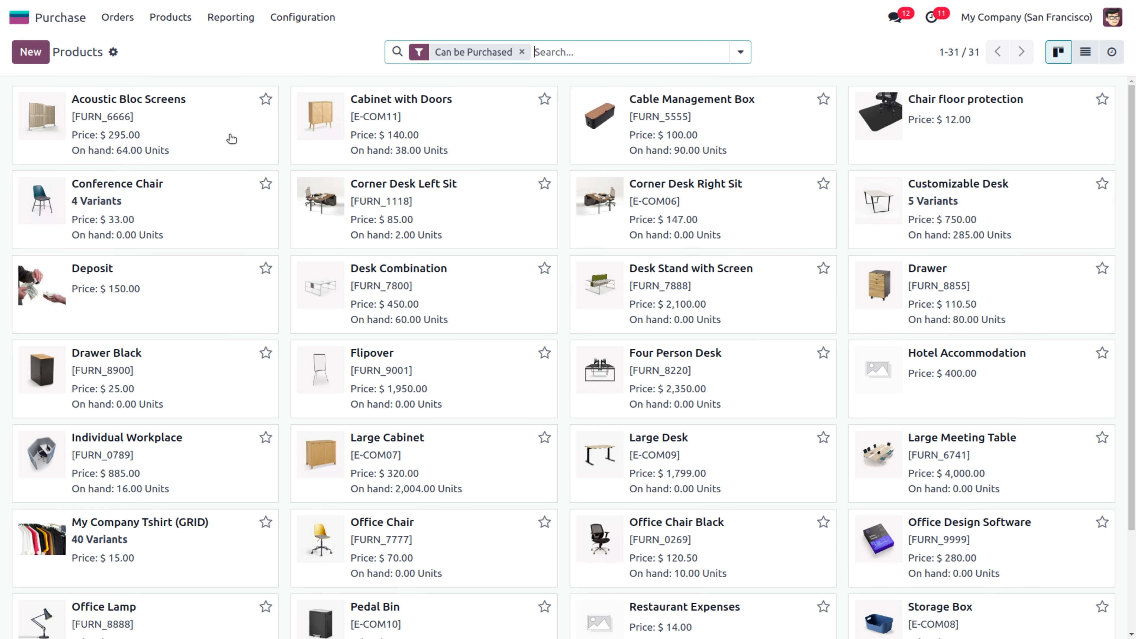
click(197, 367)
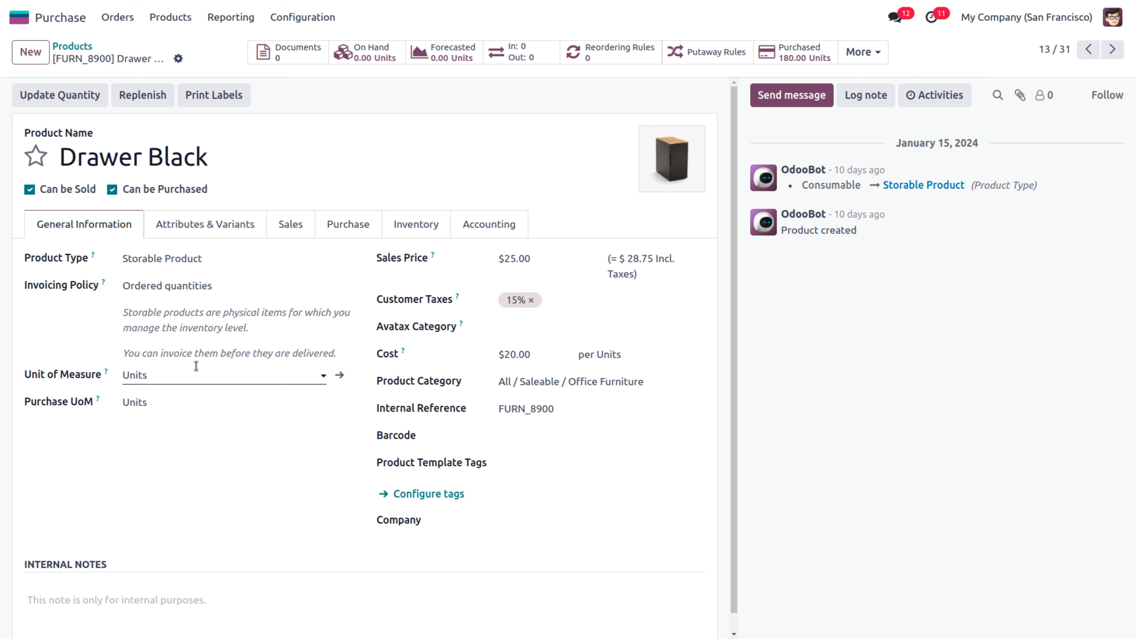
click(477, 228)
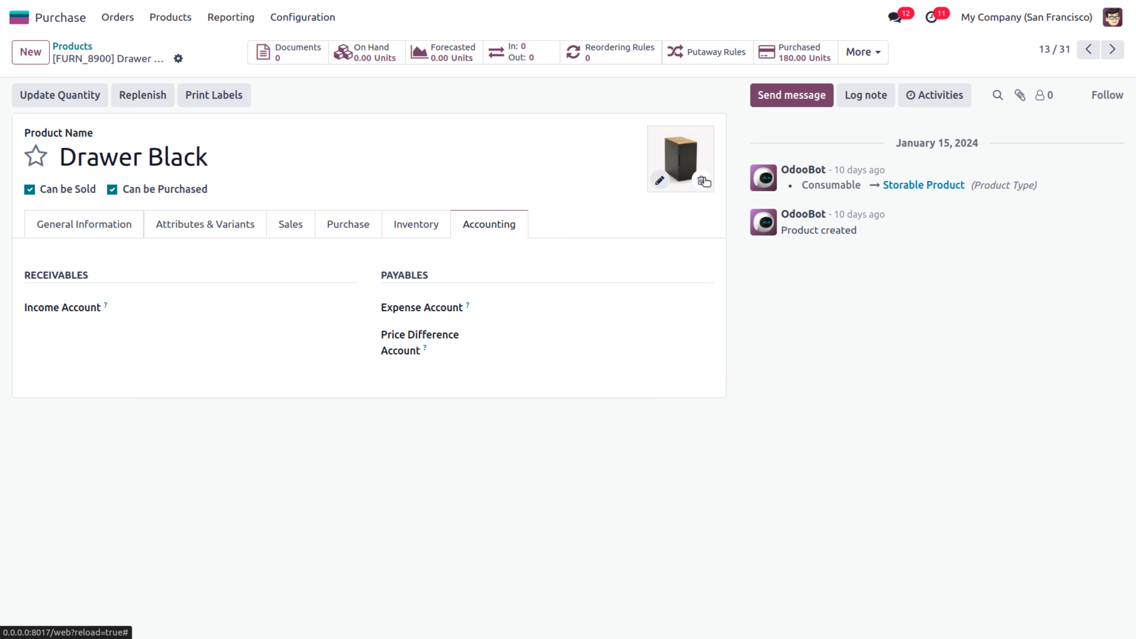
click(401, 225)
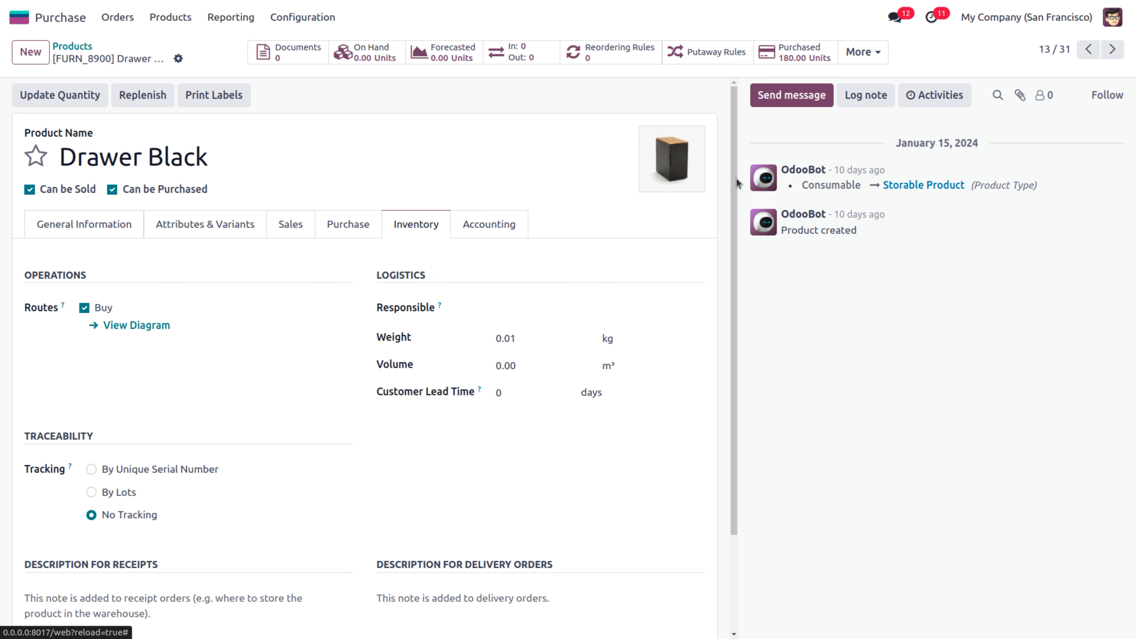
drag(736, 178, 738, 331)
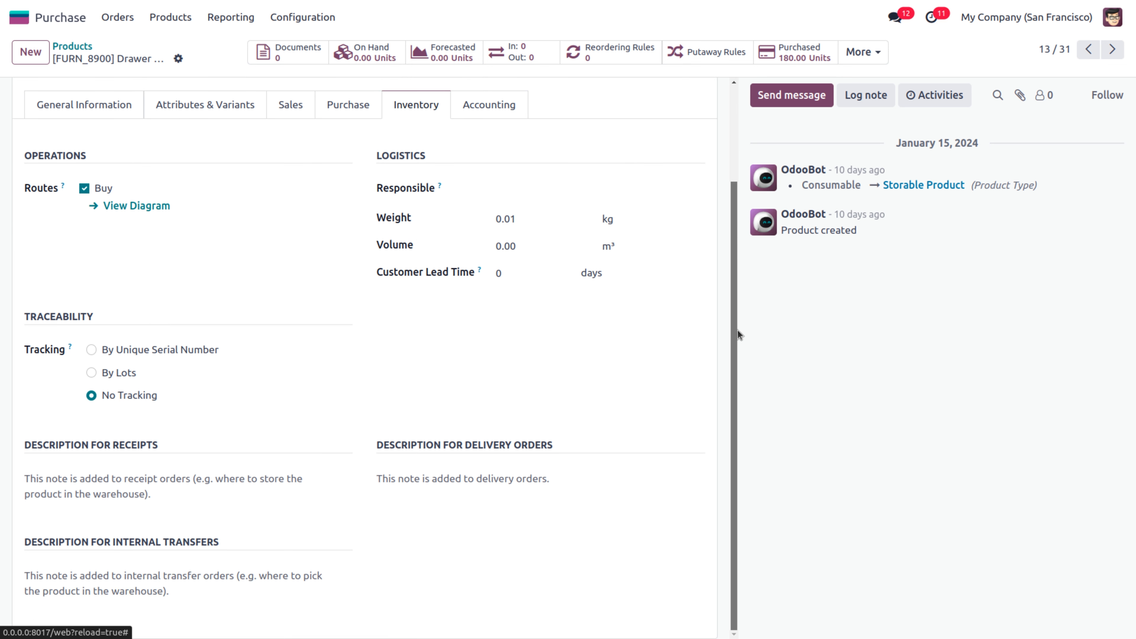
scroll(721, 221, up, 3)
click(353, 229)
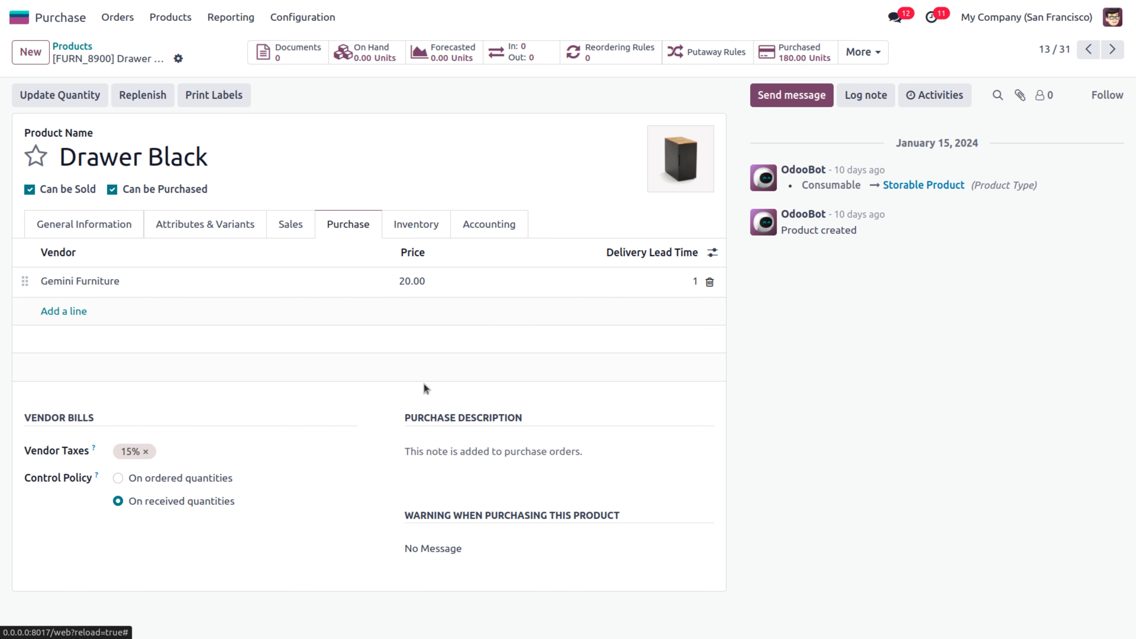
click(420, 449)
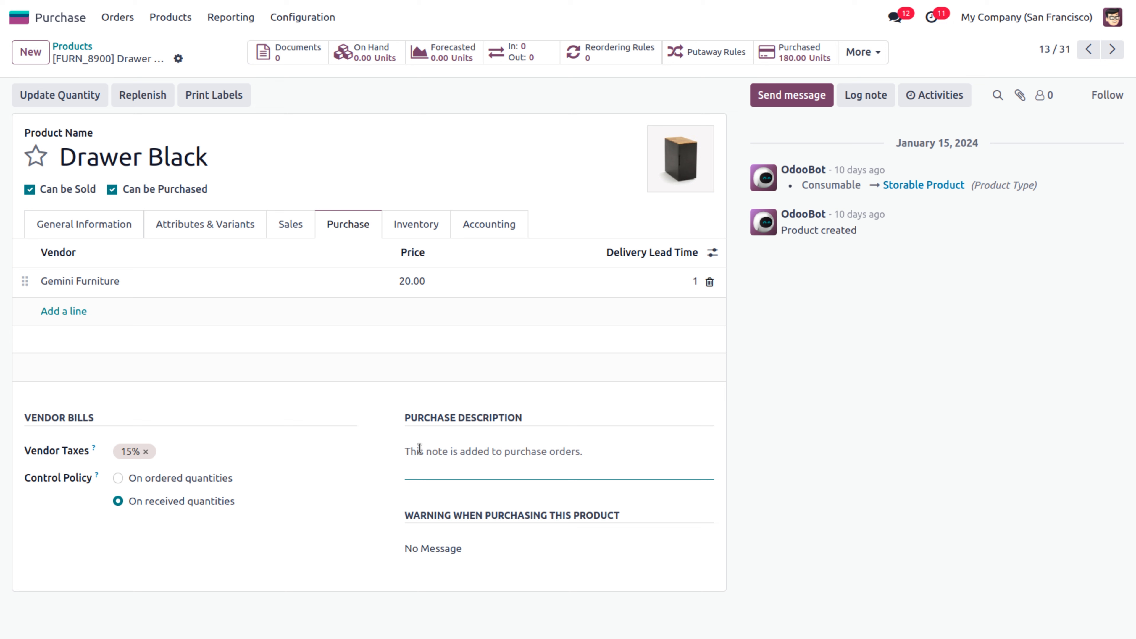
Enter the purchase description 'big drawer black', correcting the typo
text(big dr)
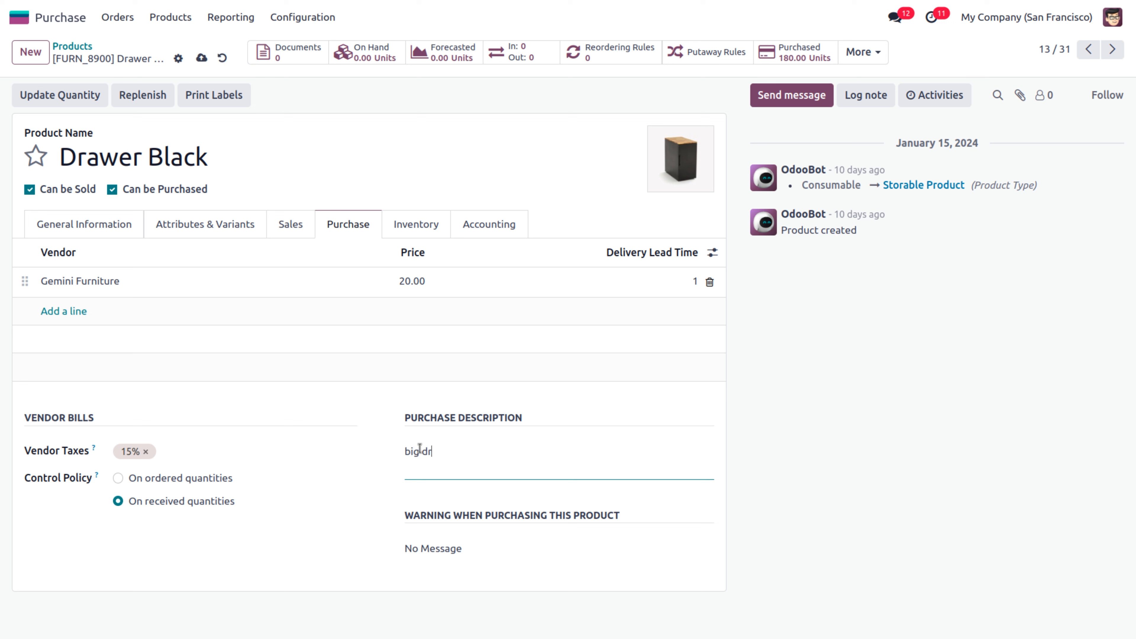
text(awer bal)
click(472, 453)
key(BackSpace)
text(ck)
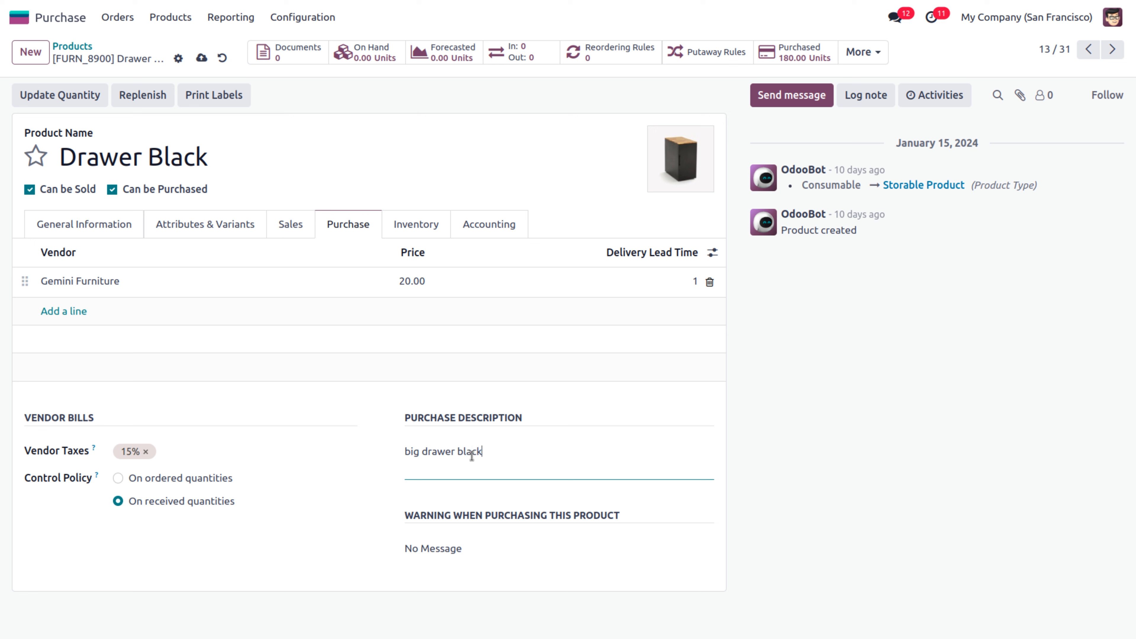
Set a Warning-type purchase warning 'Black in Color, No return available!!!!' and save the product
click(437, 552)
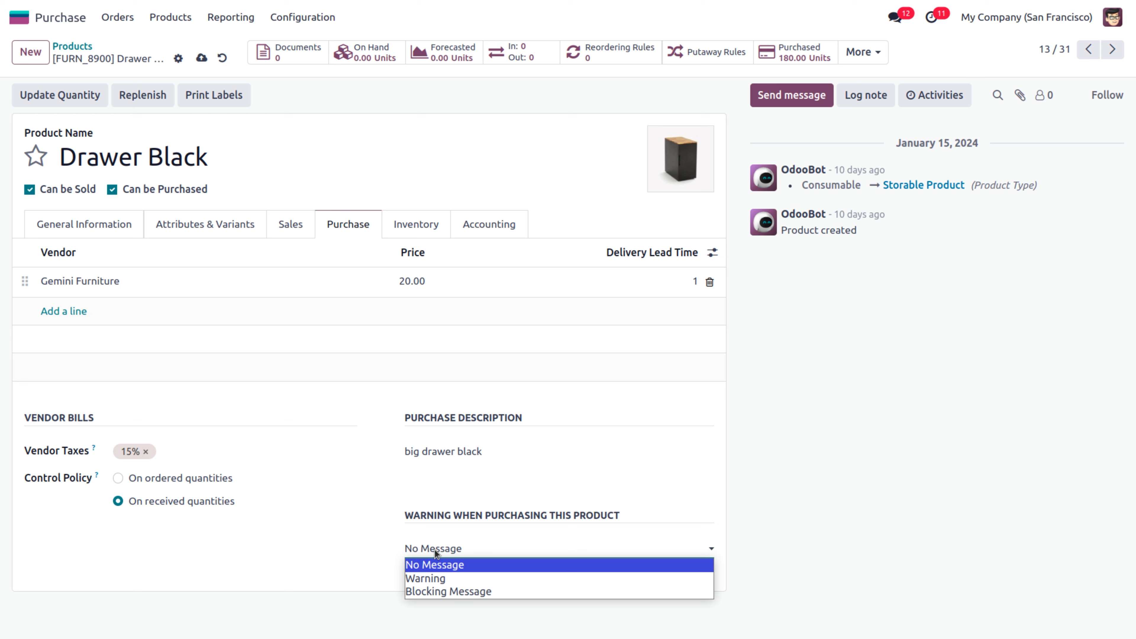
click(436, 580)
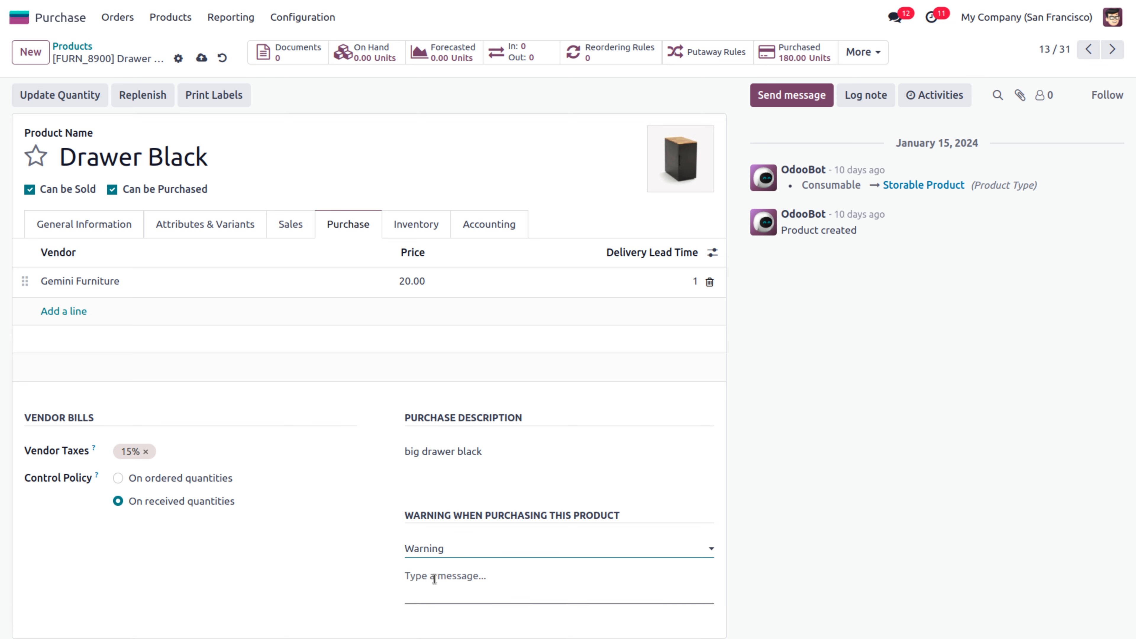
click(434, 579)
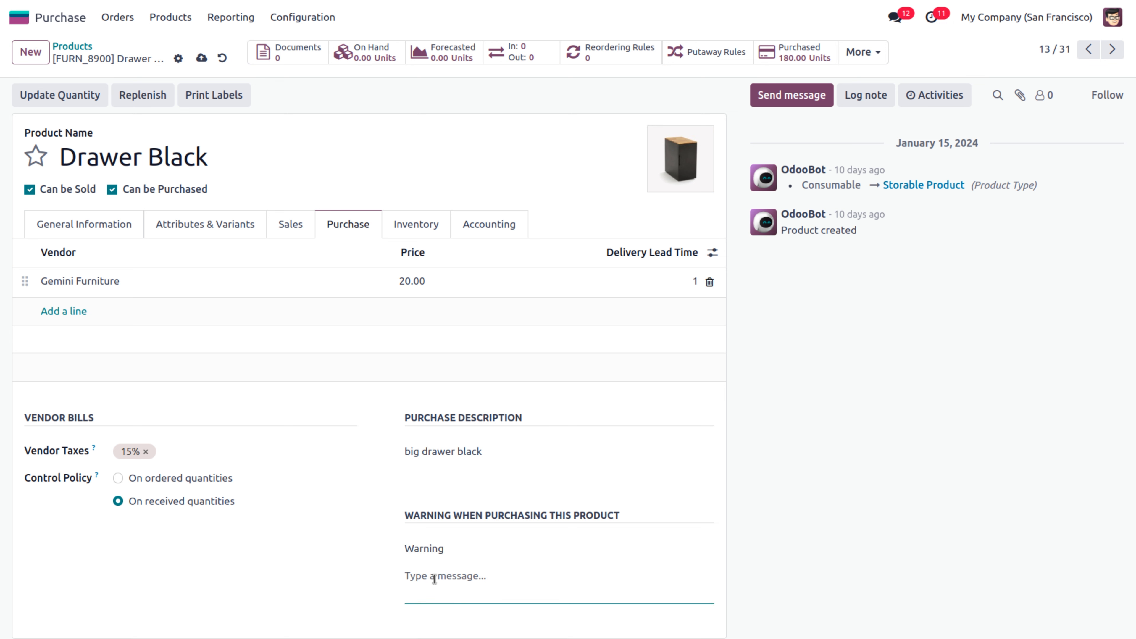
text(Black in Clolor, No ret)
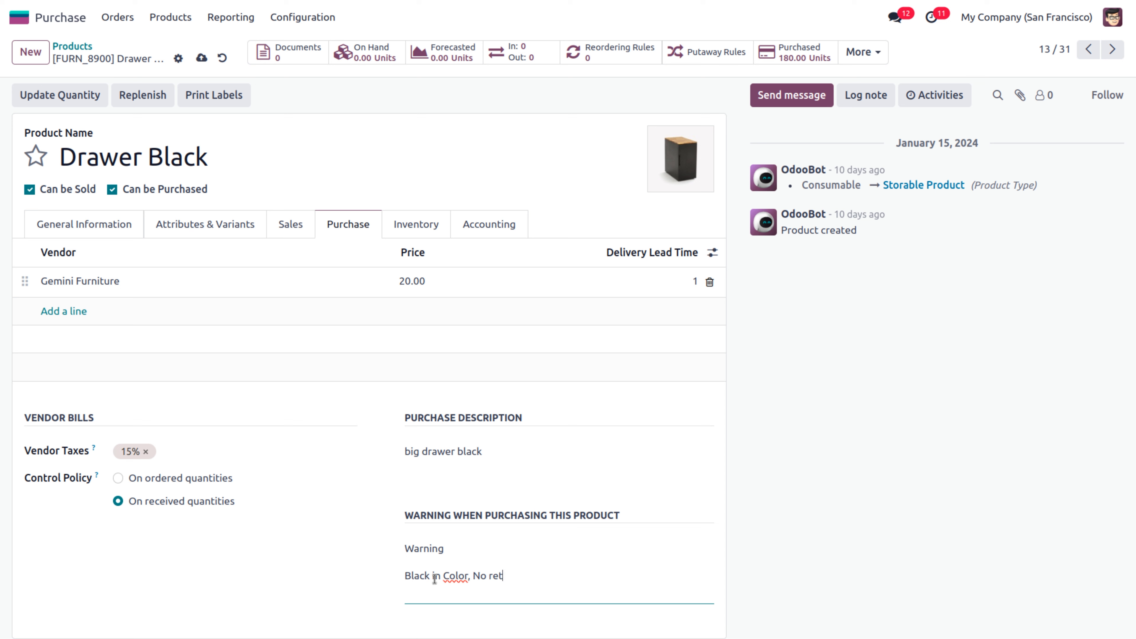
text(urn available!!!!)
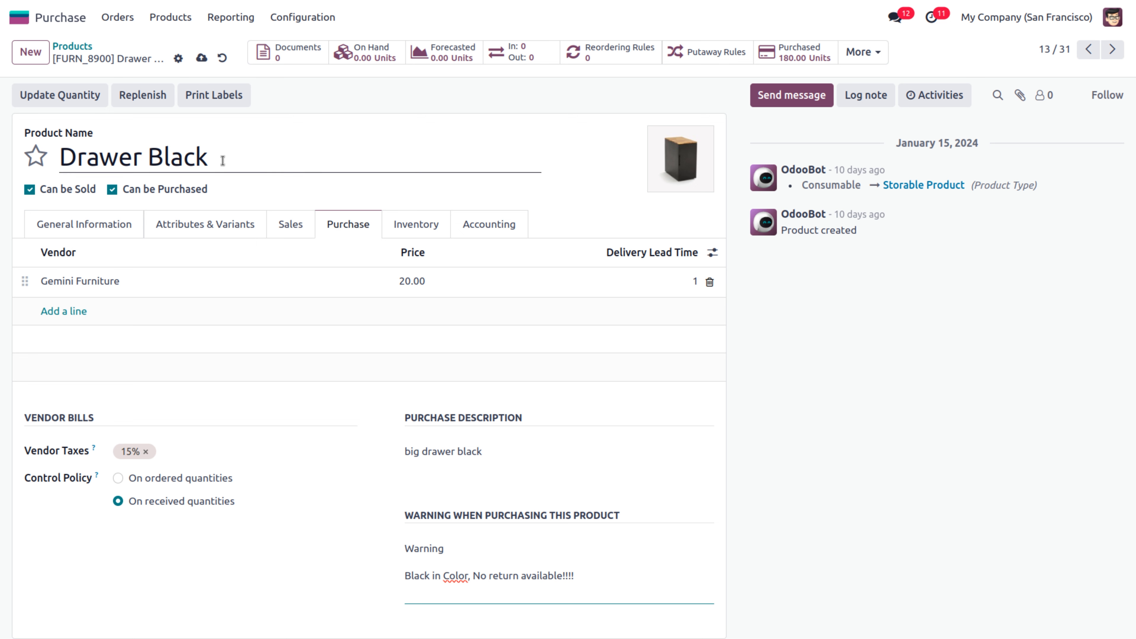
click(204, 58)
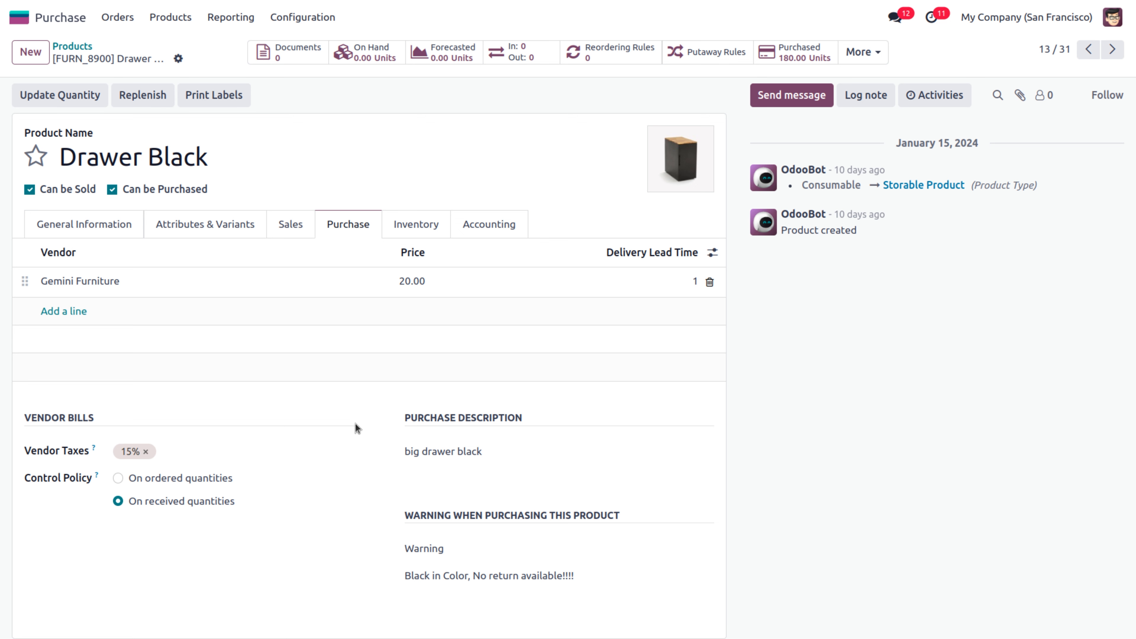
click(431, 548)
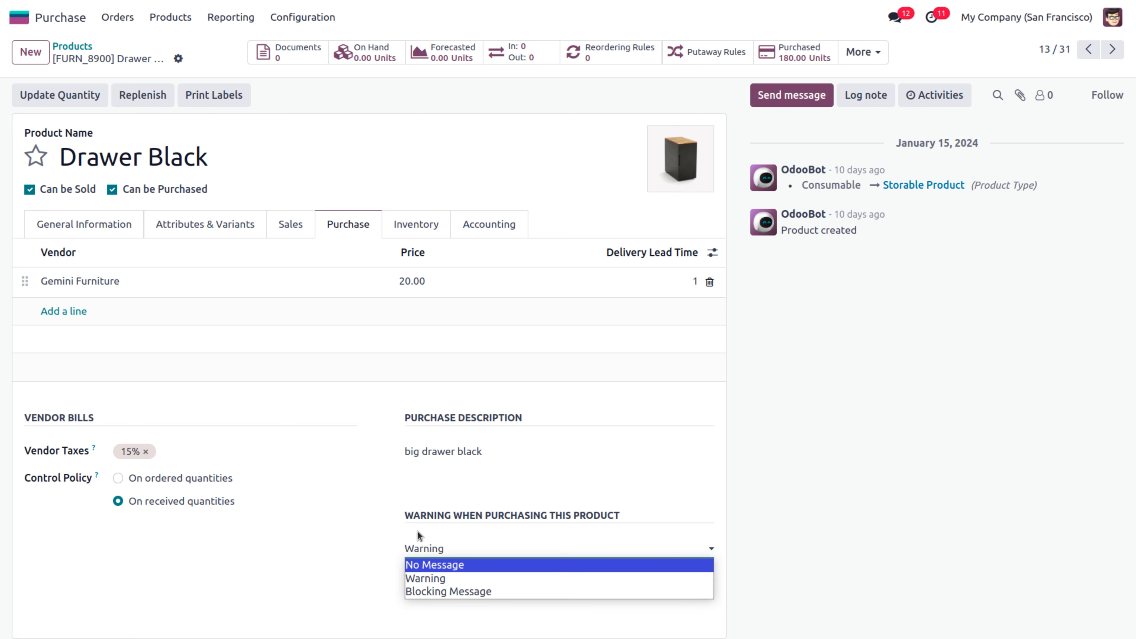
click(397, 521)
click(117, 17)
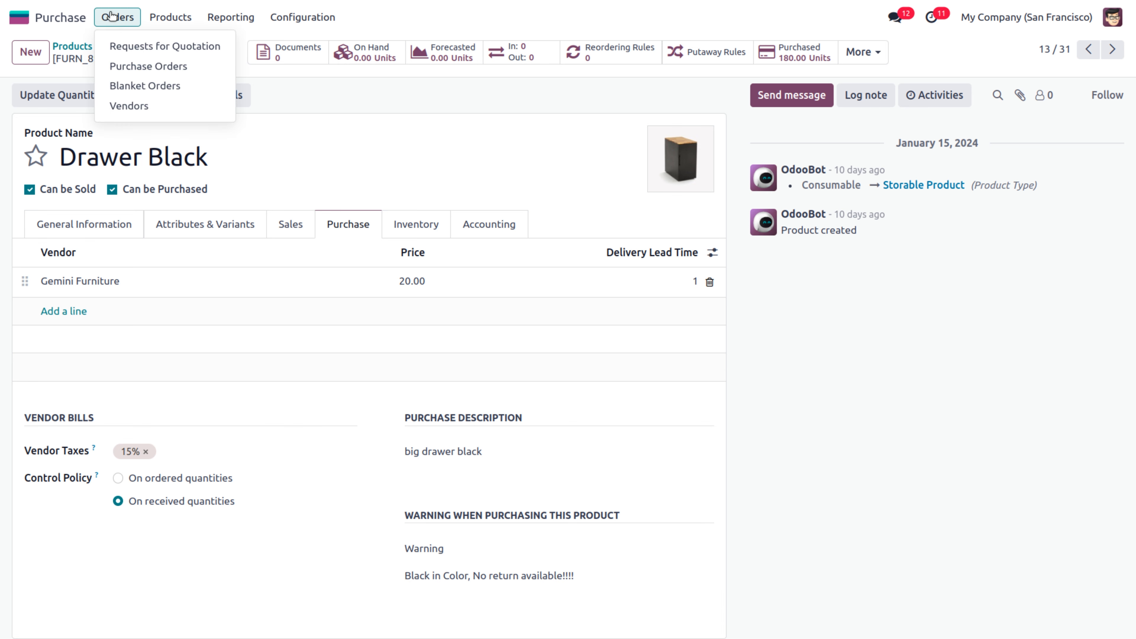
Start a new request for quotation with Azure Interior as the vendor
click(131, 47)
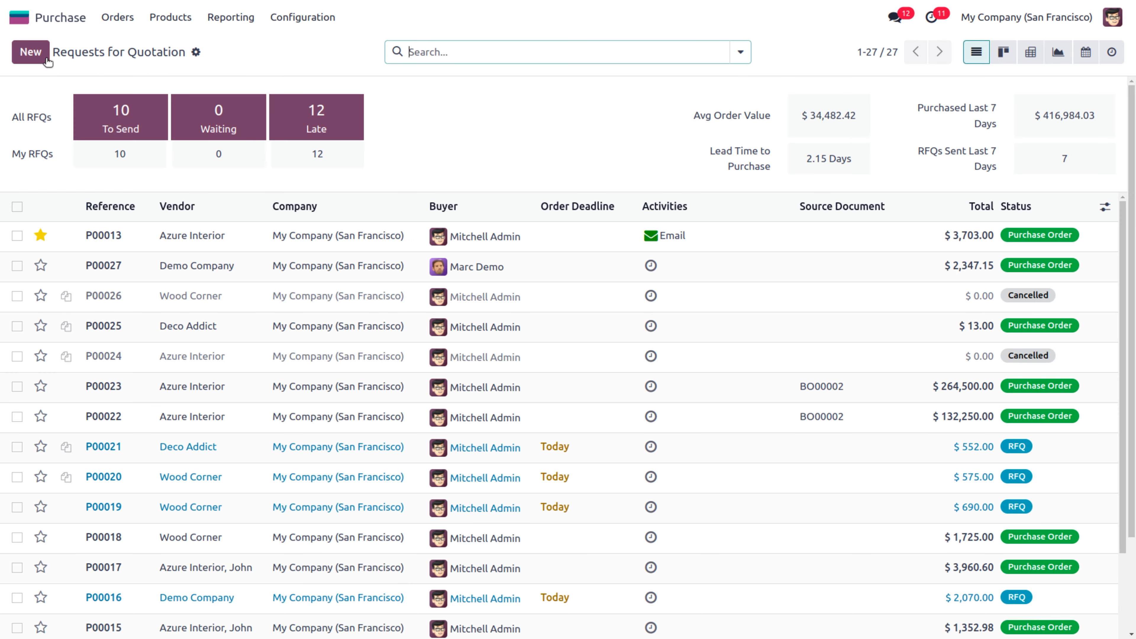
click(30, 51)
click(158, 190)
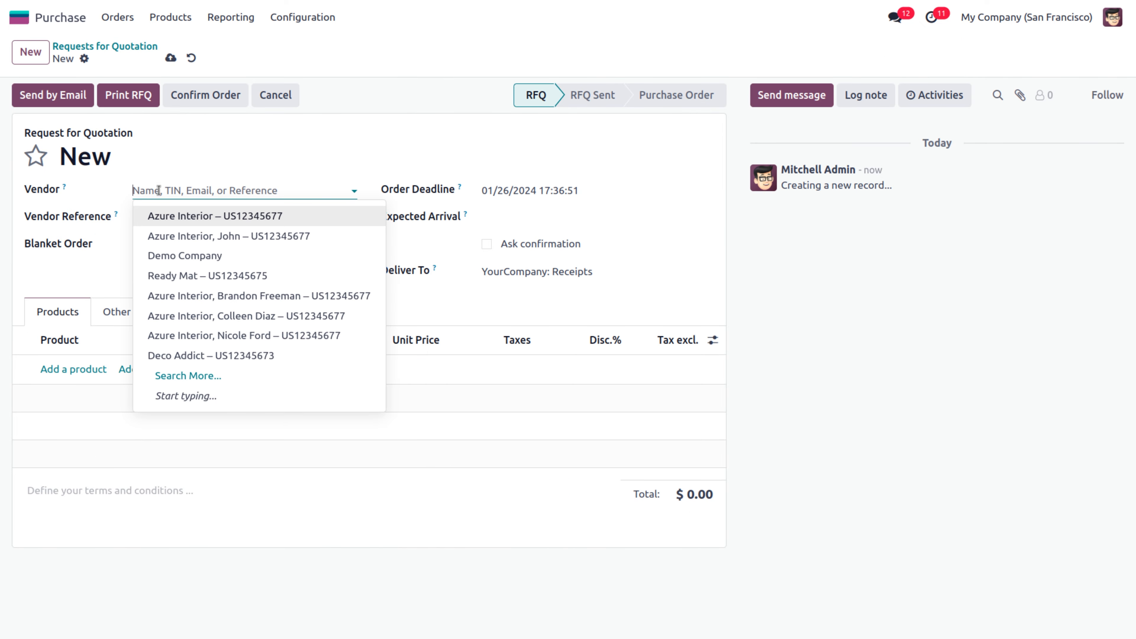
click(172, 217)
Add one Drawer Black, dismiss its purchase warning, and confirm the order as P00028
click(85, 370)
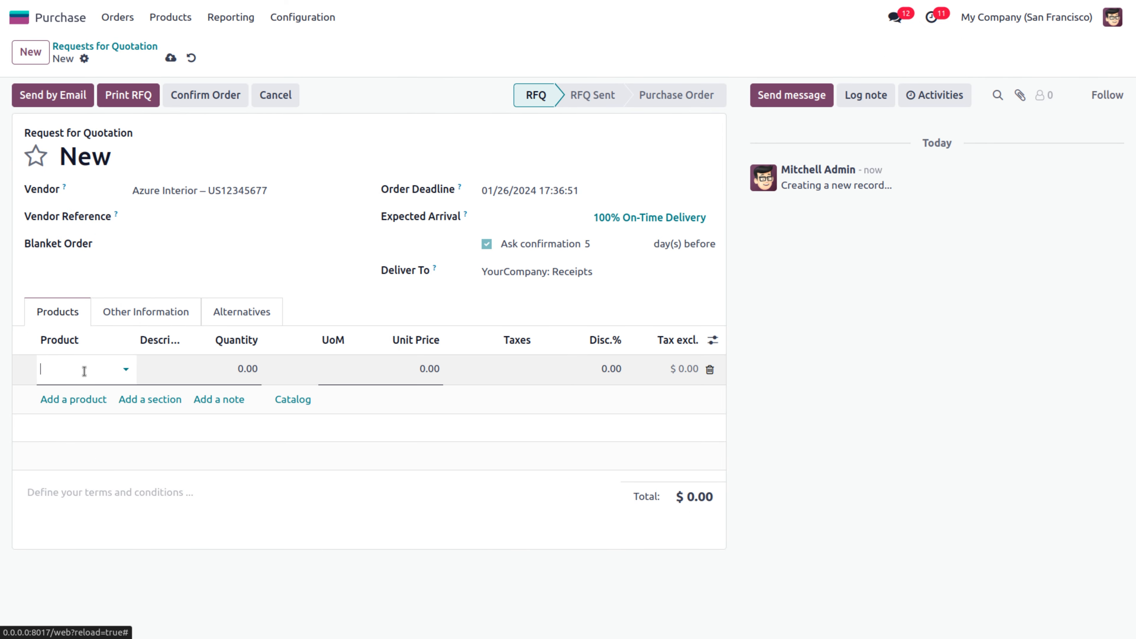
text(r)
text(drawe)
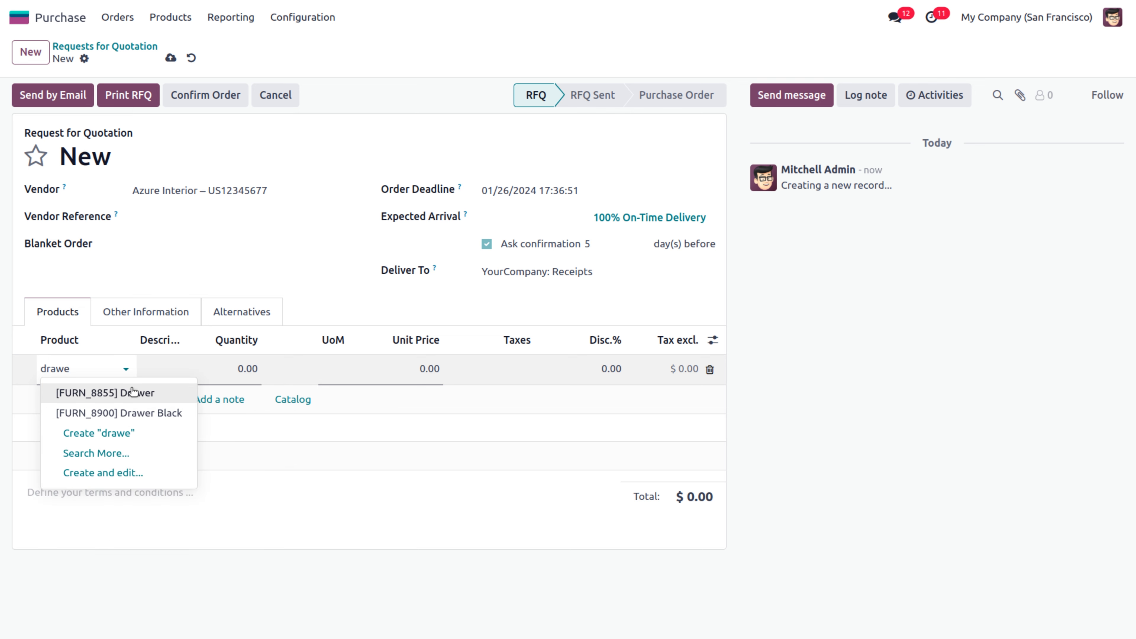
click(157, 413)
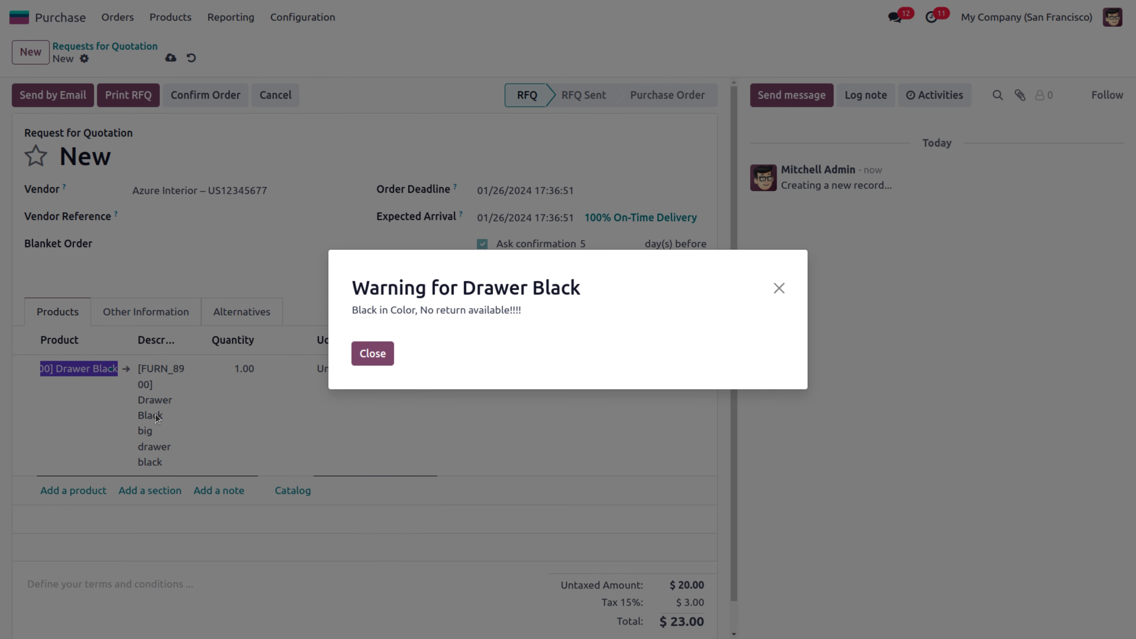
click(356, 310)
triple_click(477, 308)
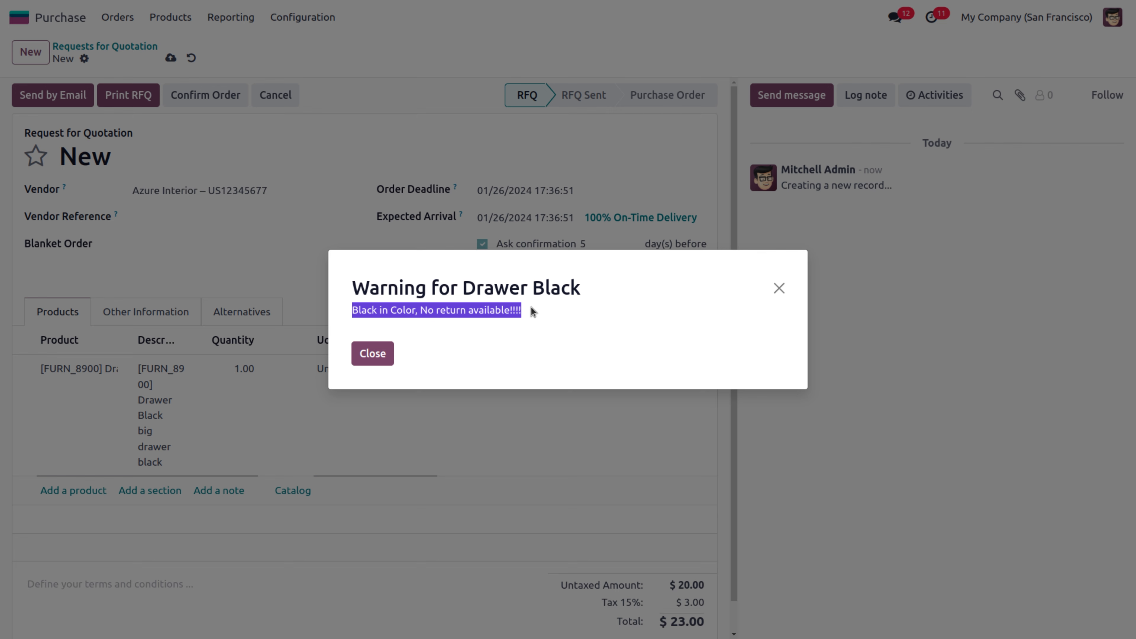
click(373, 354)
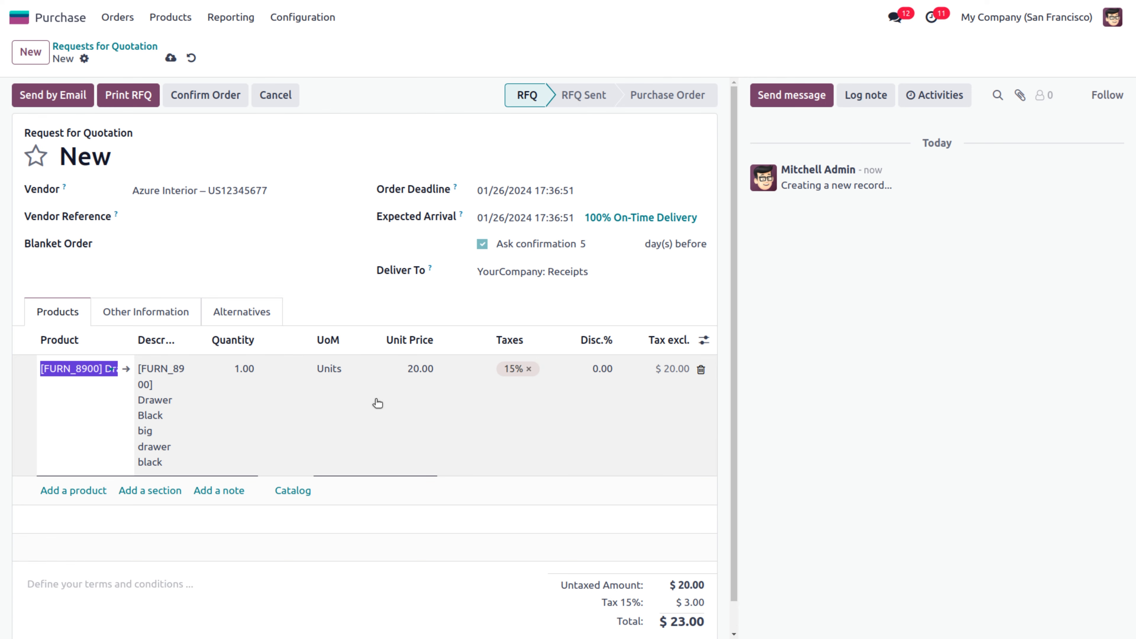
click(198, 95)
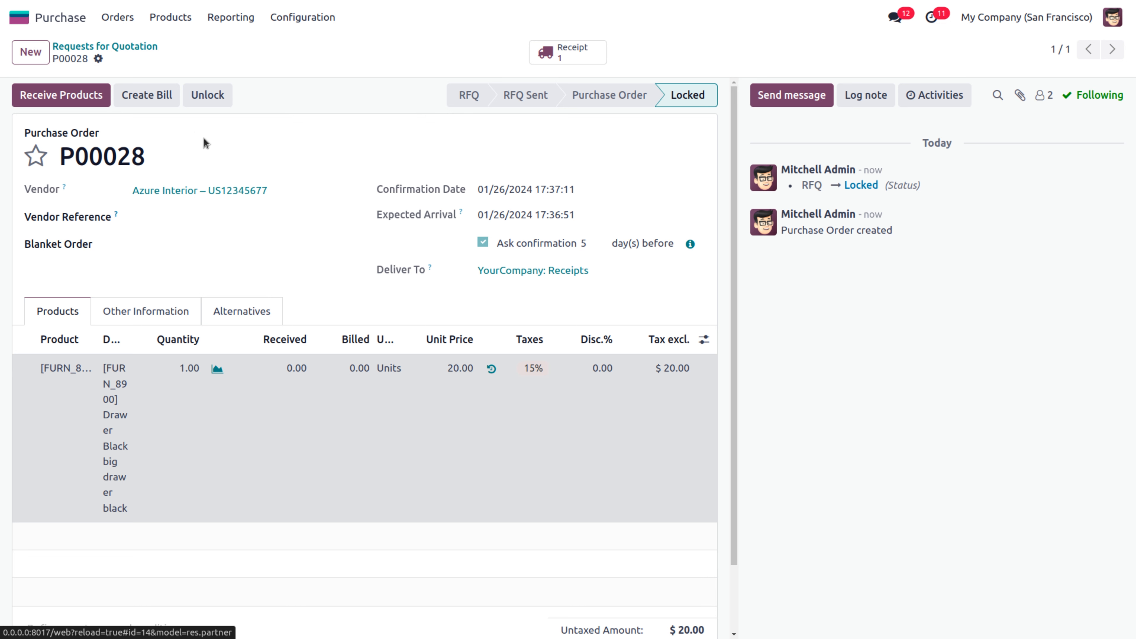
Unlock P00028, view Drawer Black's purchase history from the order line, and return to the order
click(201, 98)
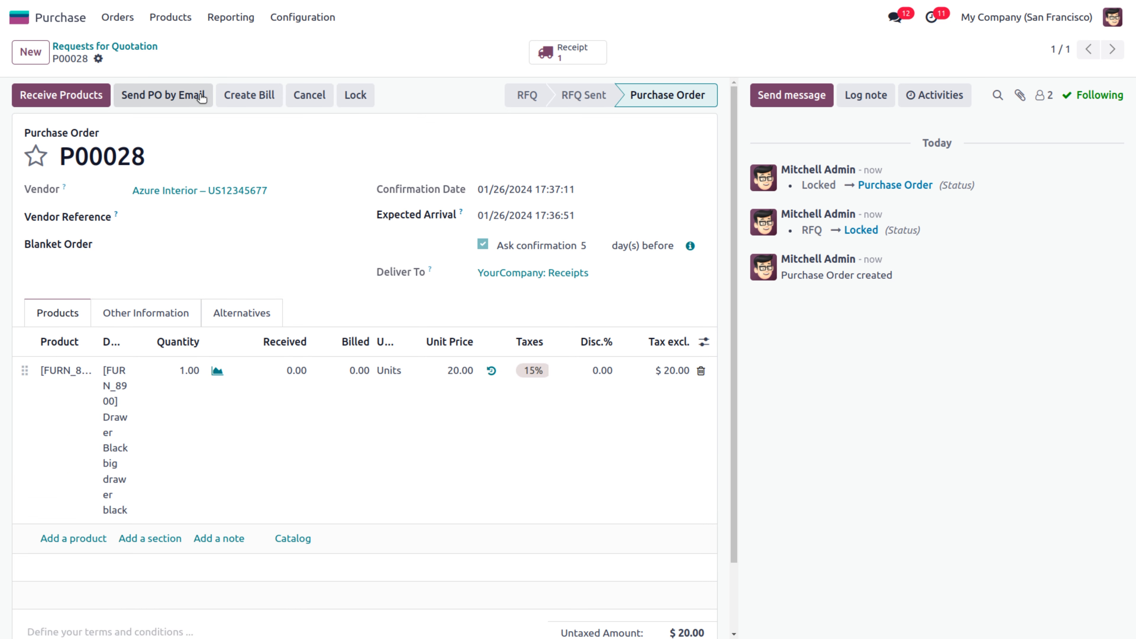
click(191, 370)
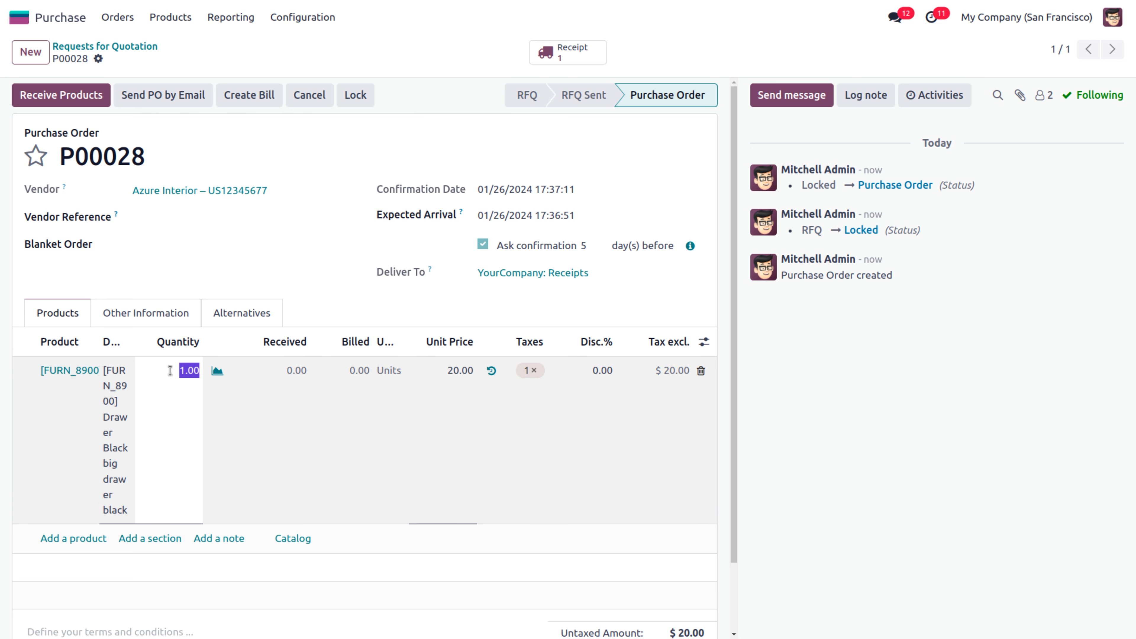
click(491, 372)
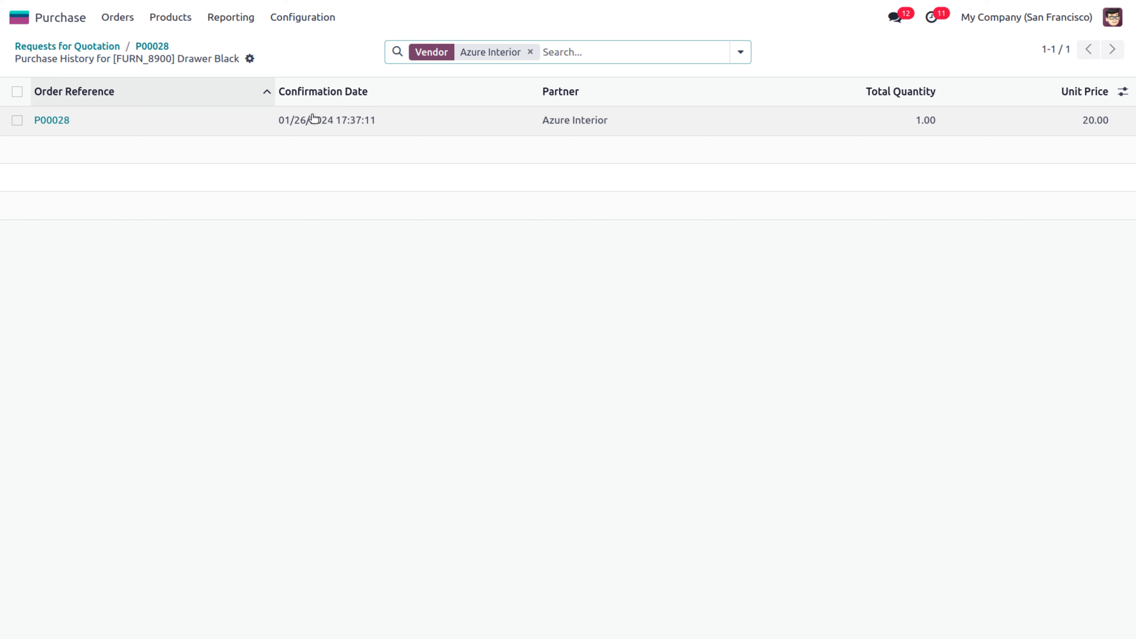
click(152, 47)
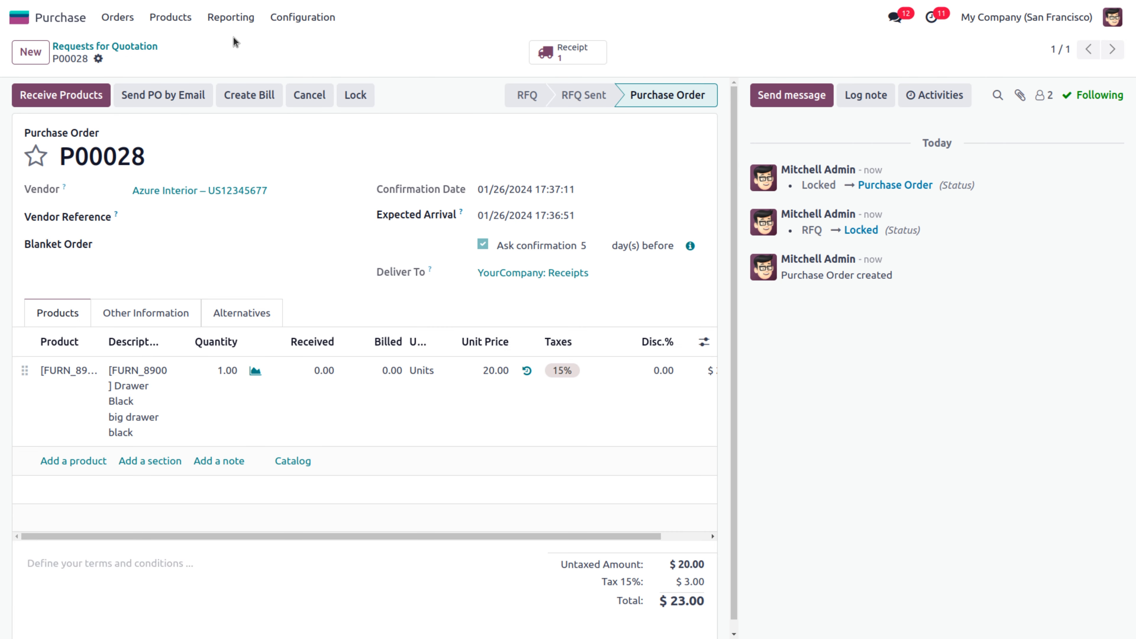
On Demo Company's Internal Notes, set a Blocking Message 'this vendor is blocked due to overpayment' and save
click(162, 23)
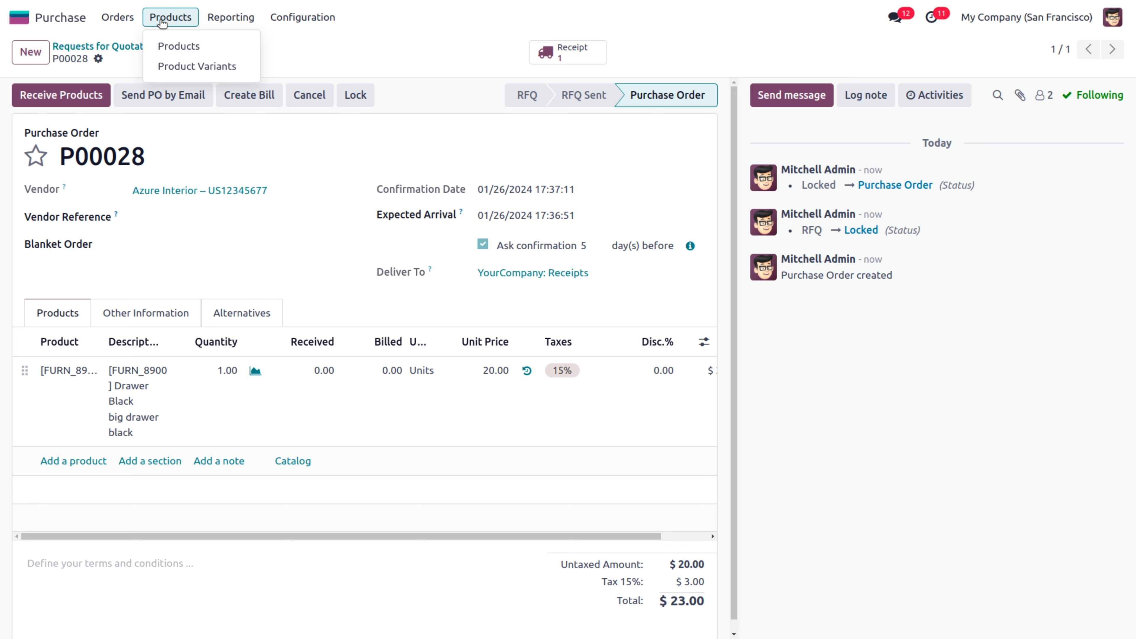
click(118, 18)
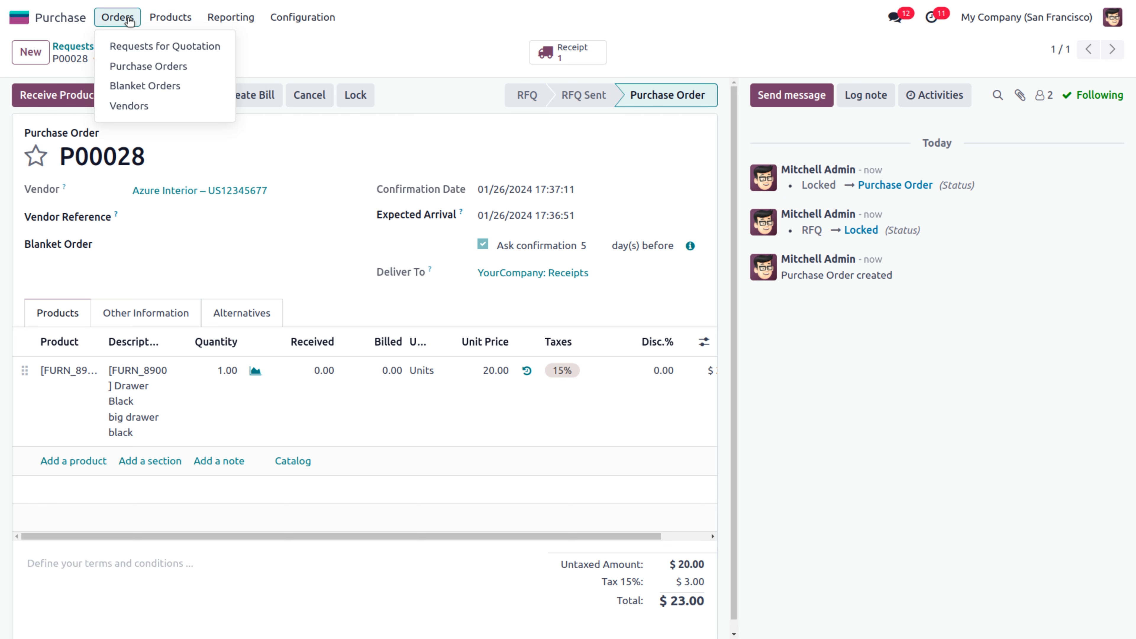
click(156, 107)
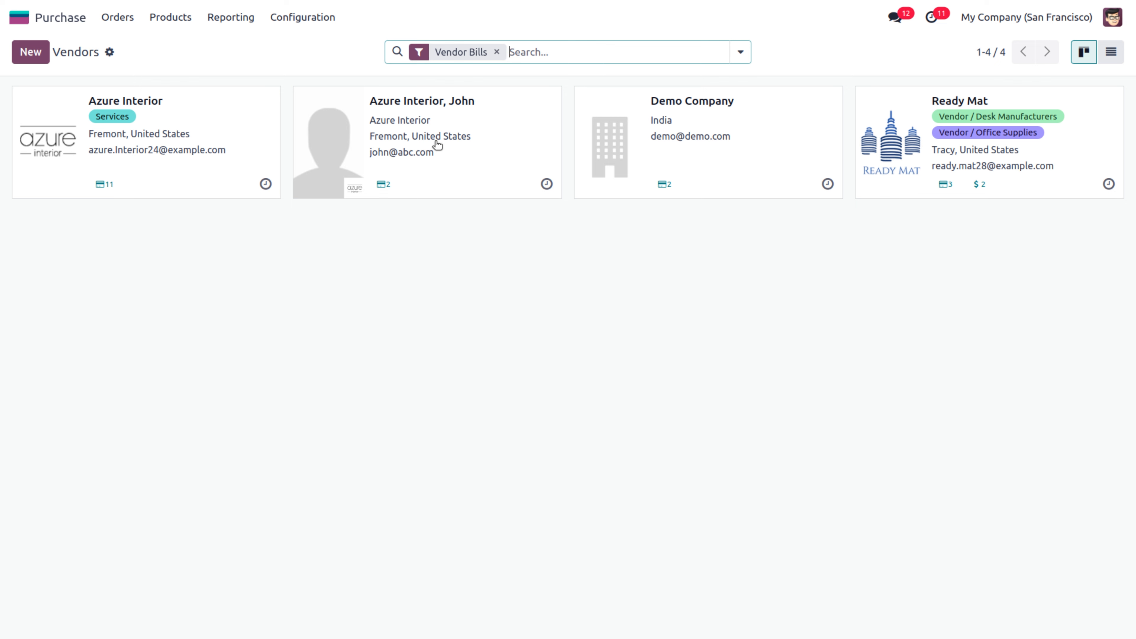
click(824, 129)
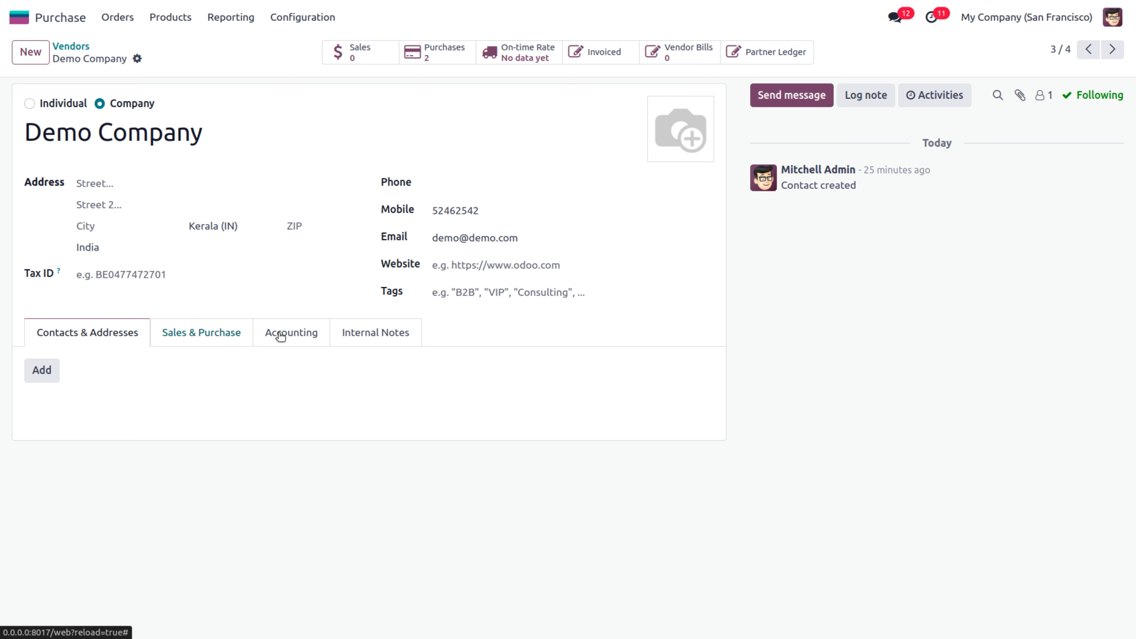
click(348, 335)
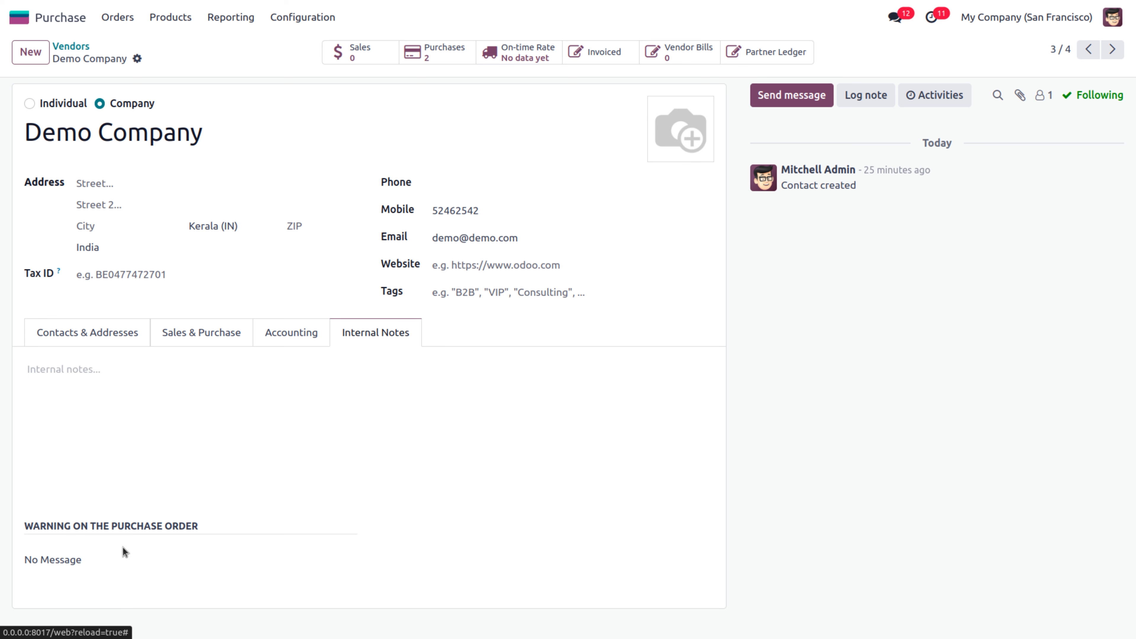
click(100, 560)
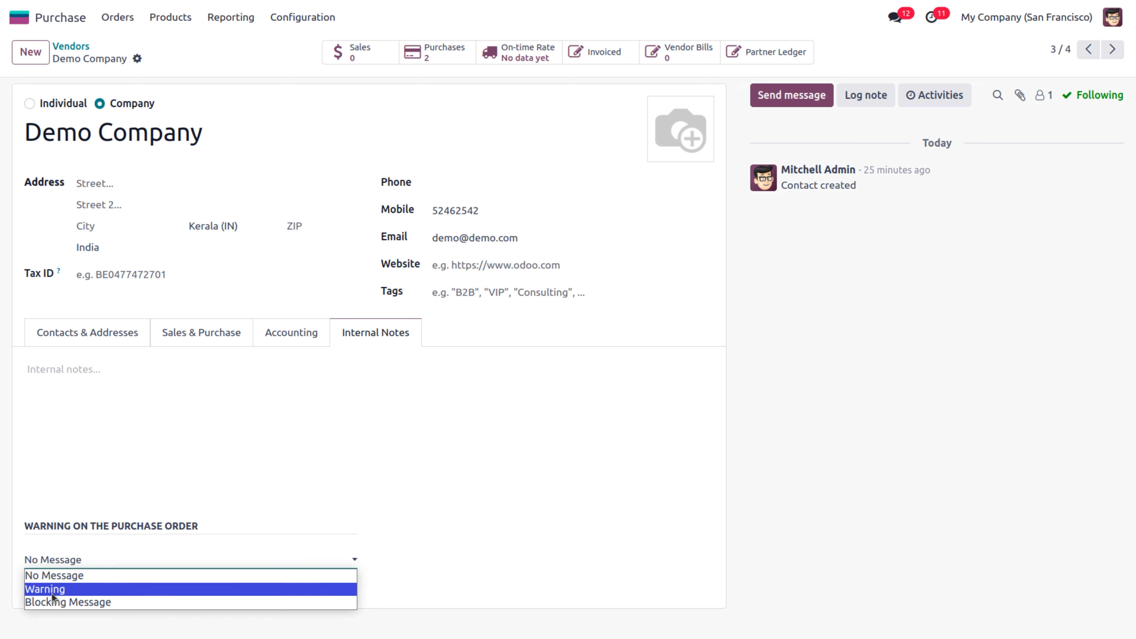
click(61, 602)
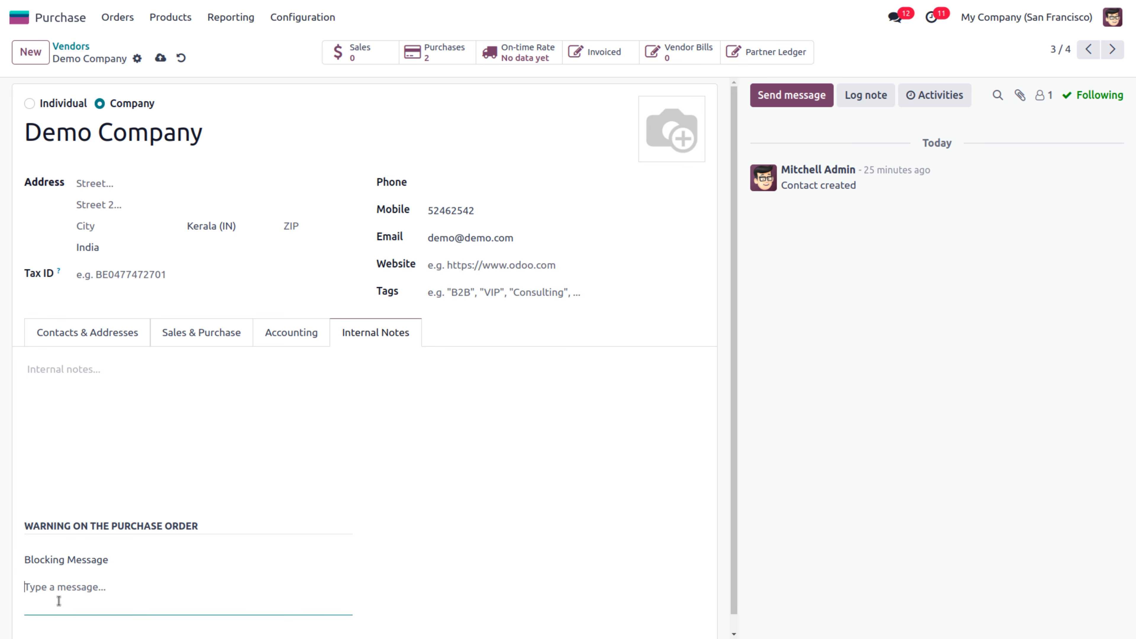
text(this vendor is blocked)
text(due to )
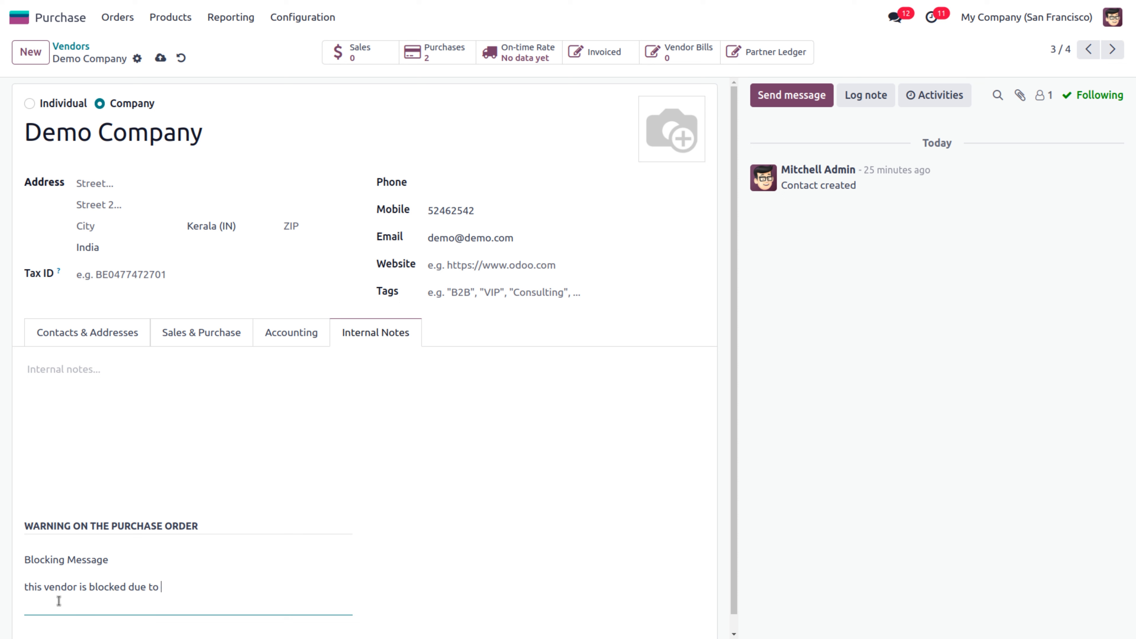
text(overpayment)
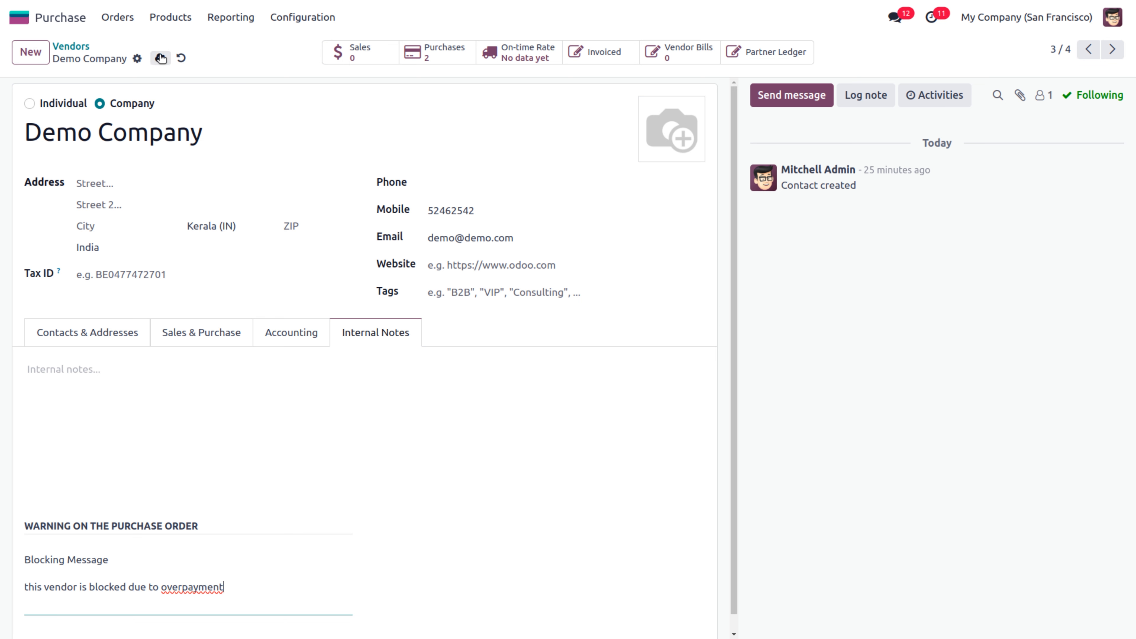
click(160, 58)
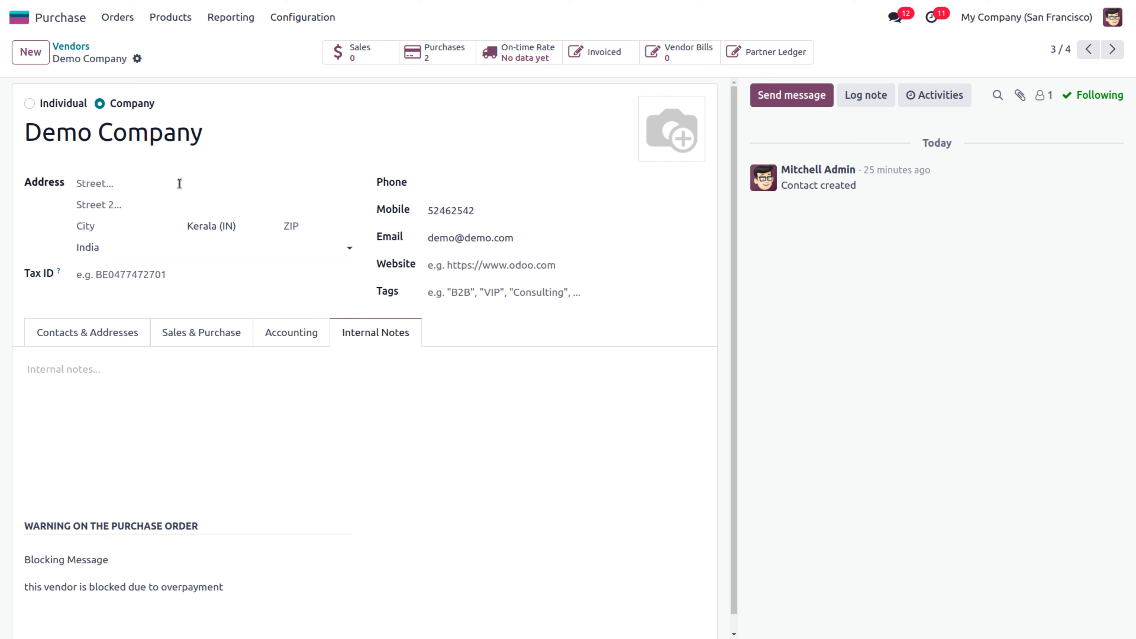
Create a new RFQ with vendor Demo Company and close the overpayment blocking warning
click(117, 19)
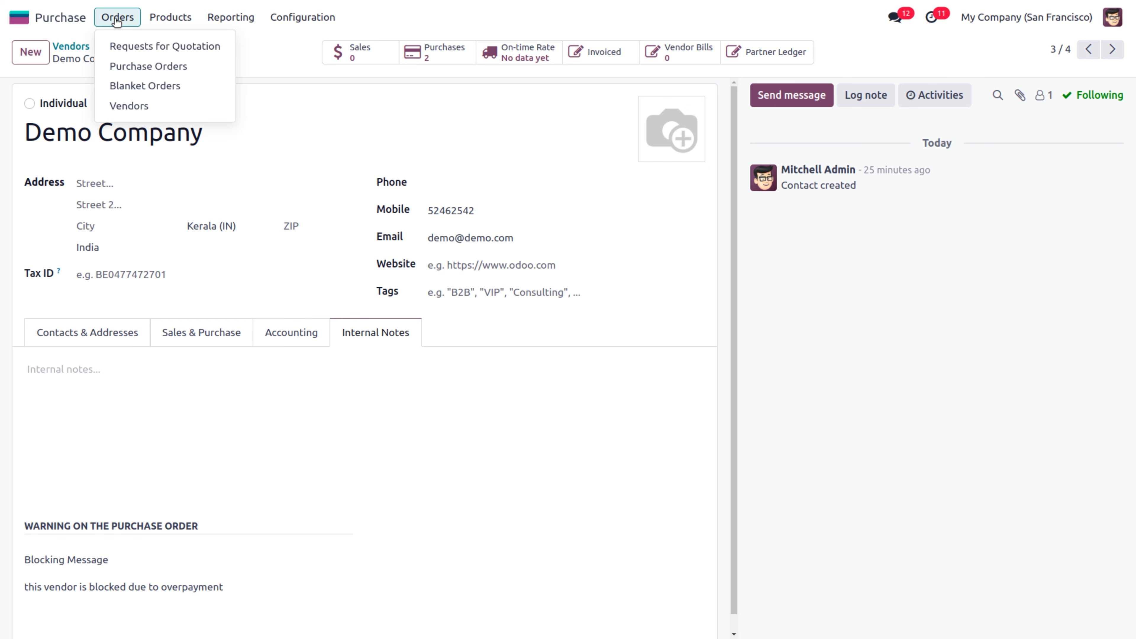
click(127, 47)
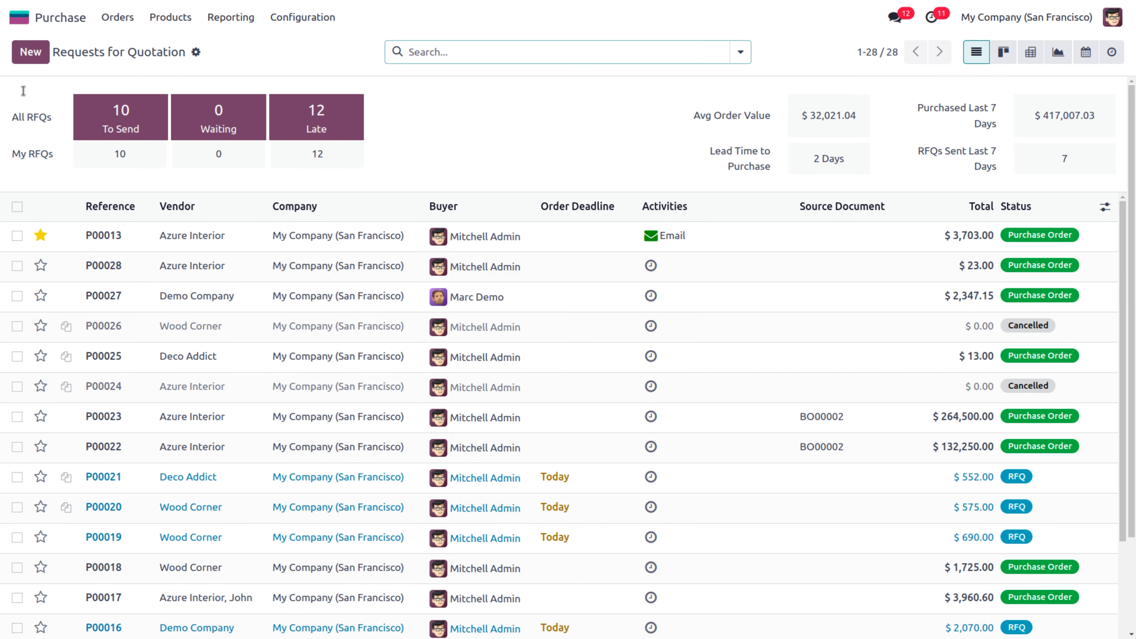
click(31, 51)
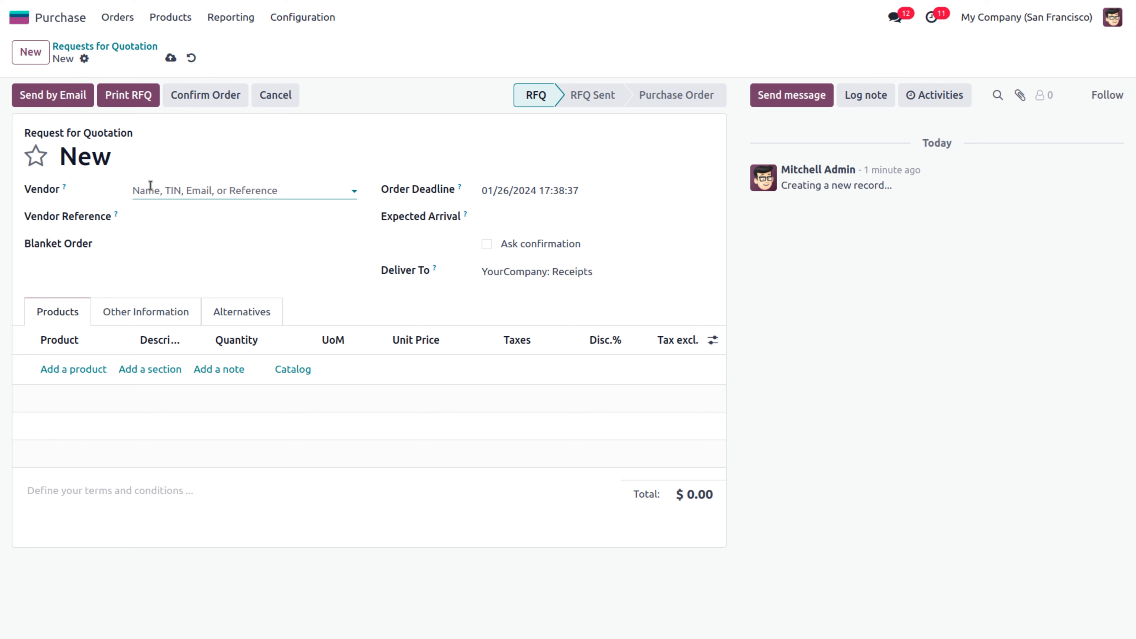
text(de)
click(209, 218)
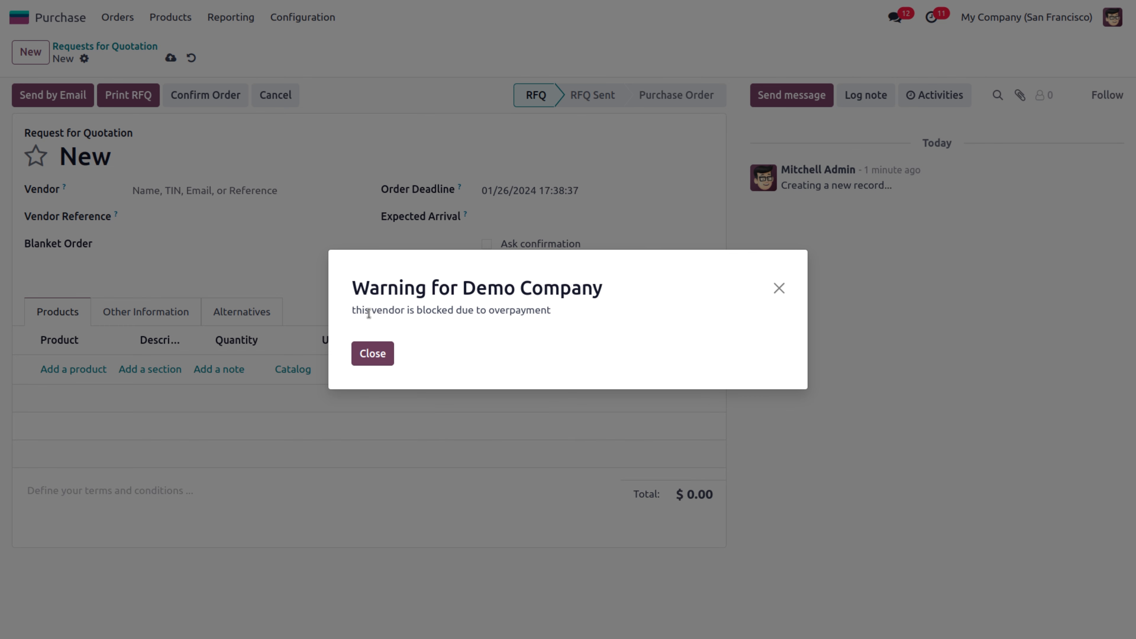
drag(356, 310, 554, 311)
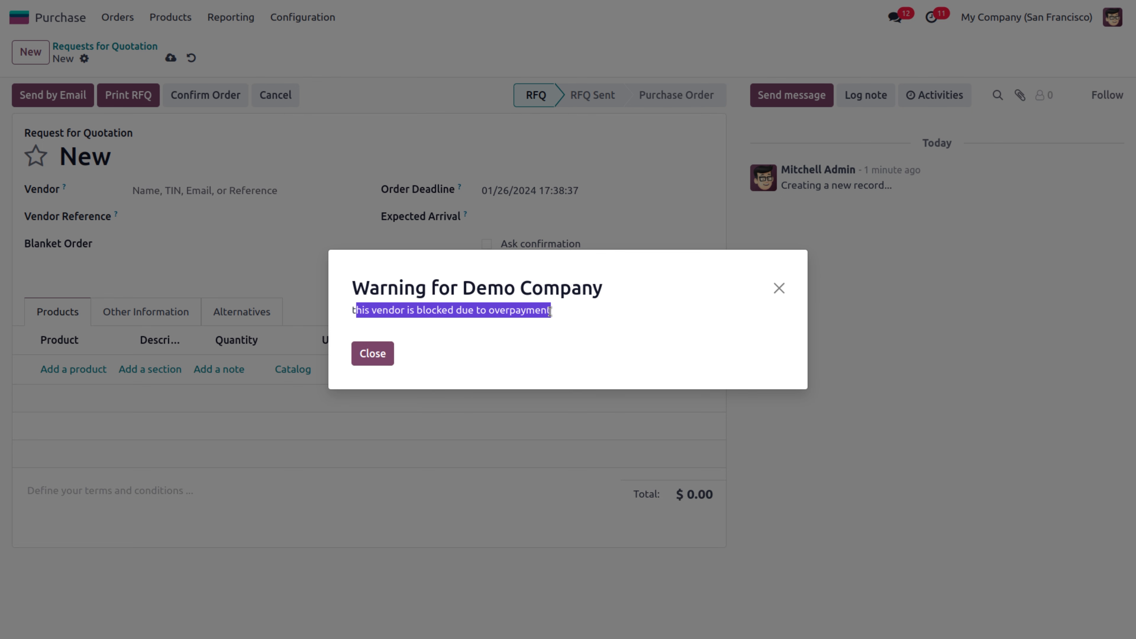
click(370, 357)
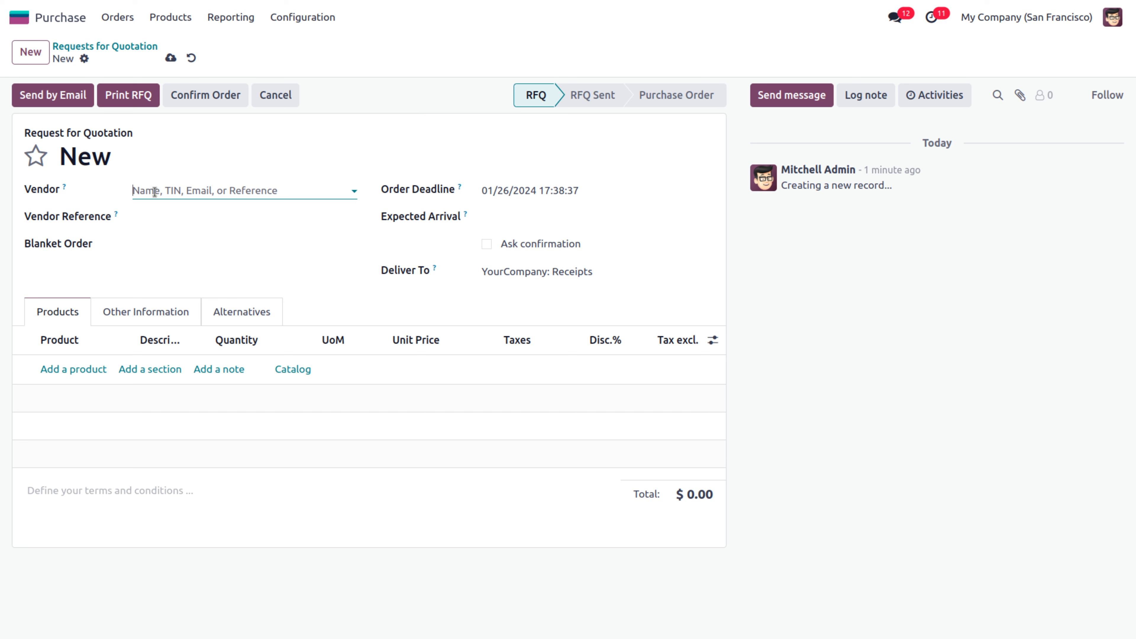
Discard the unsaved quotation and return to the Purchase settings
click(300, 18)
click(309, 46)
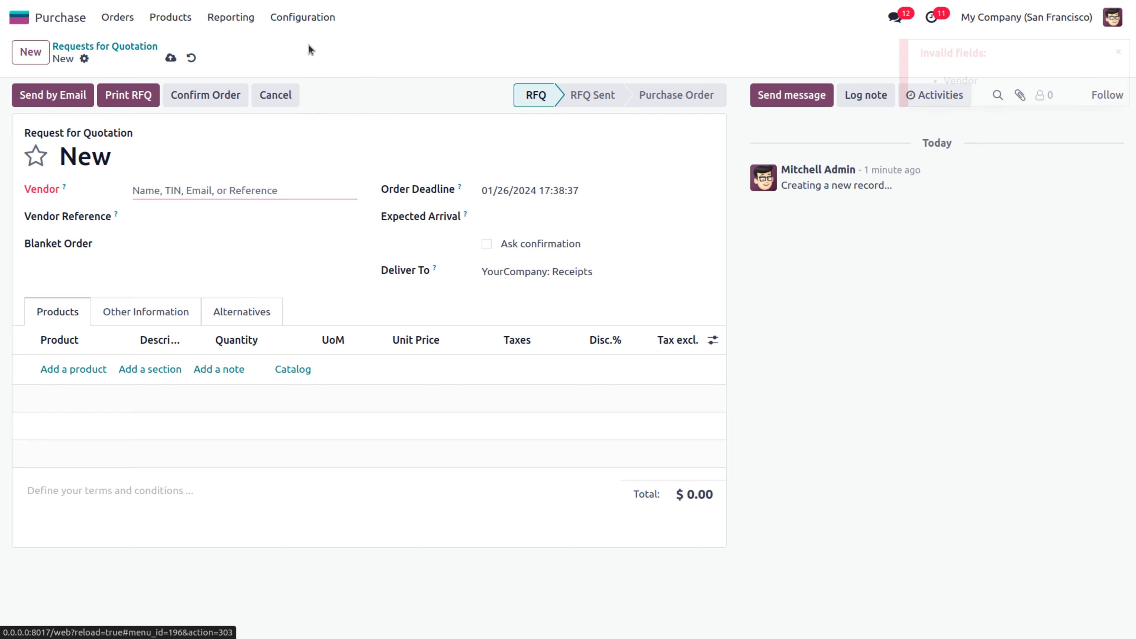
click(190, 59)
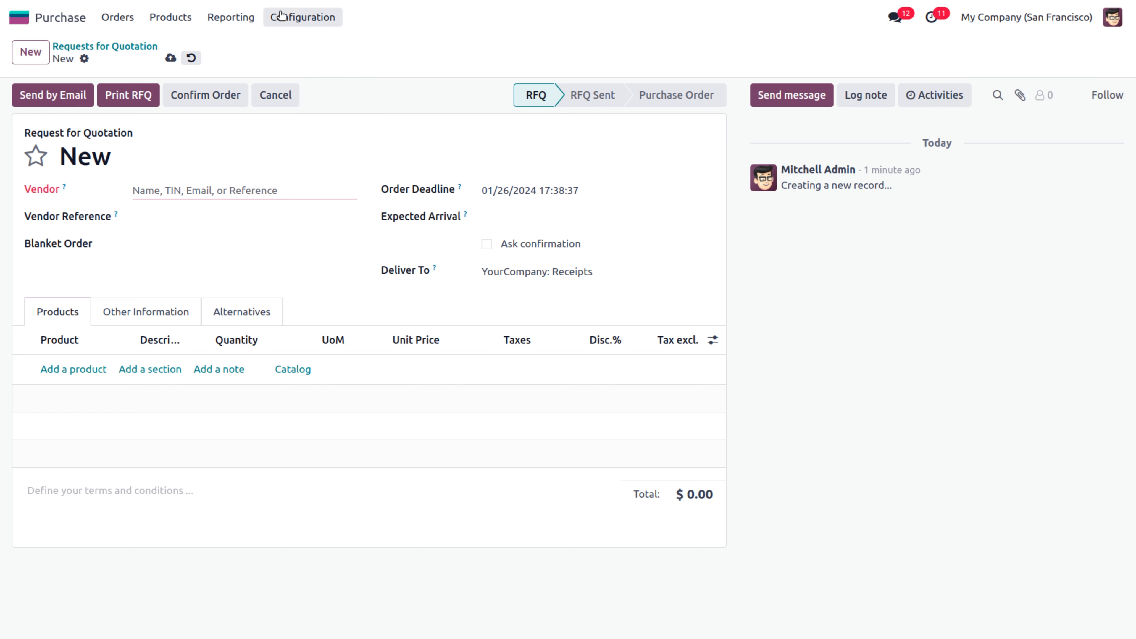
click(302, 18)
In the Invoicing section of Purchase settings, tick 3-way matching and save
click(312, 46)
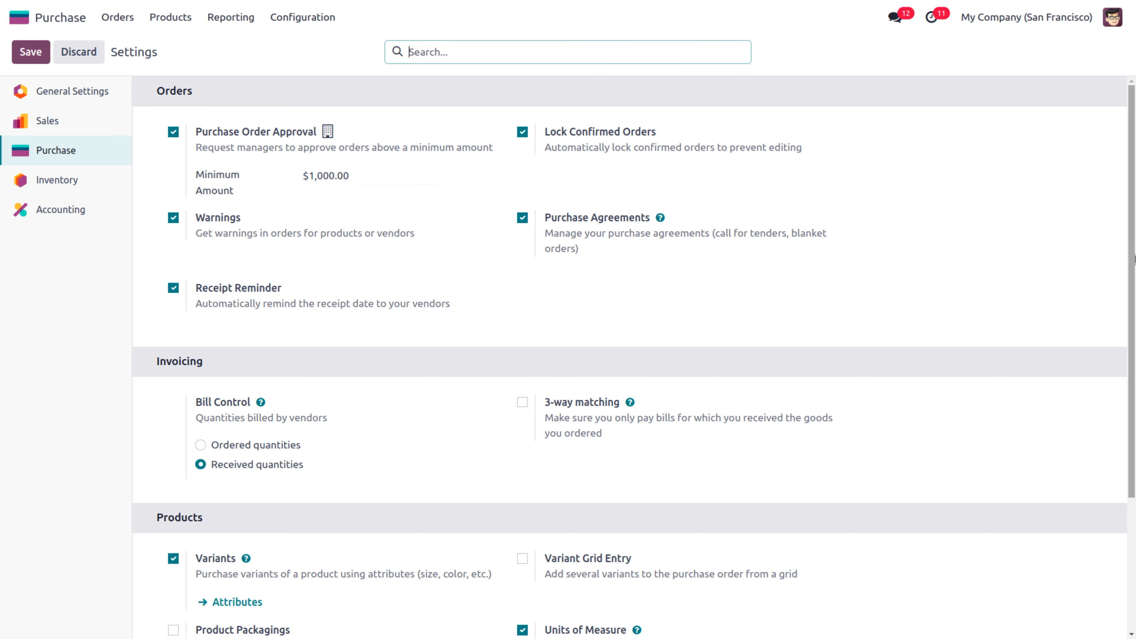
scroll(634, 357, down, 3)
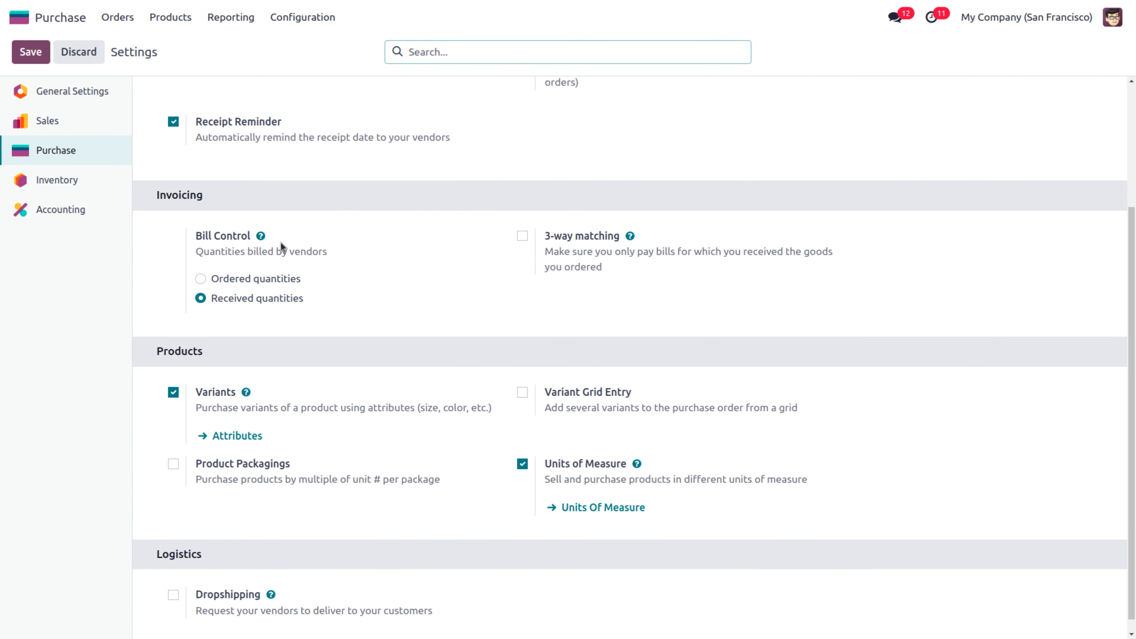
mouse_move(238, 240)
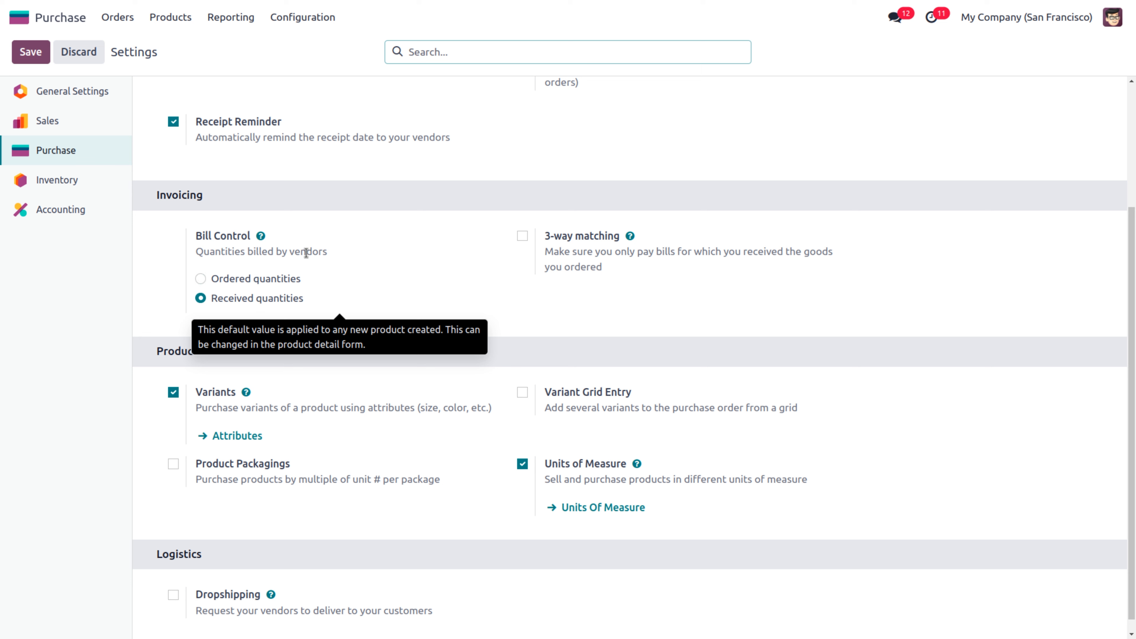
click(391, 274)
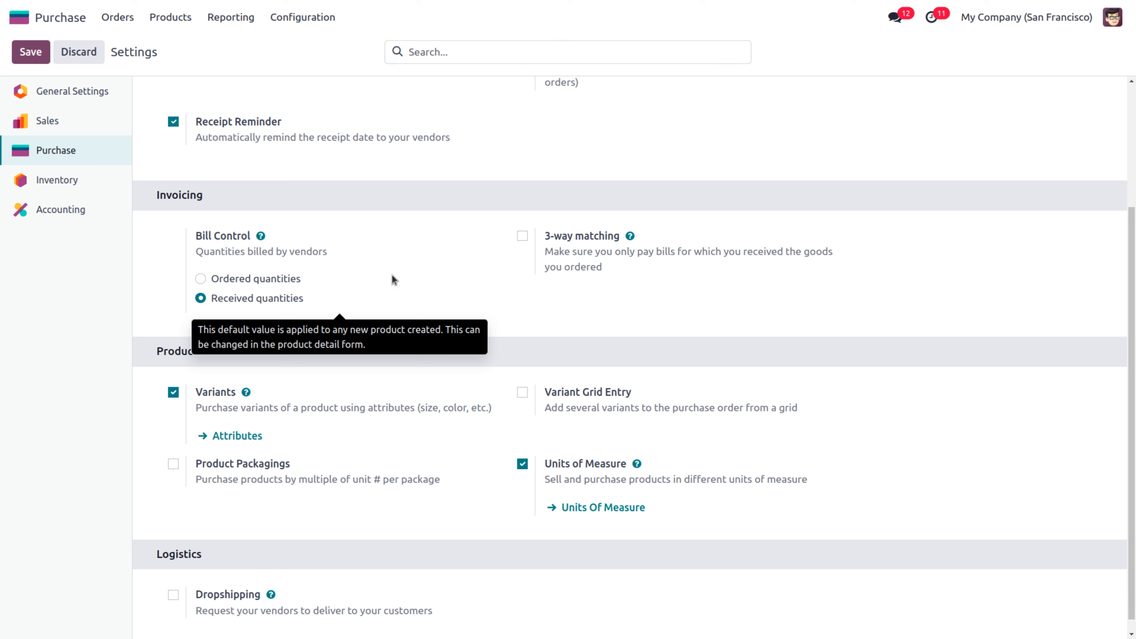
mouse_move(357, 311)
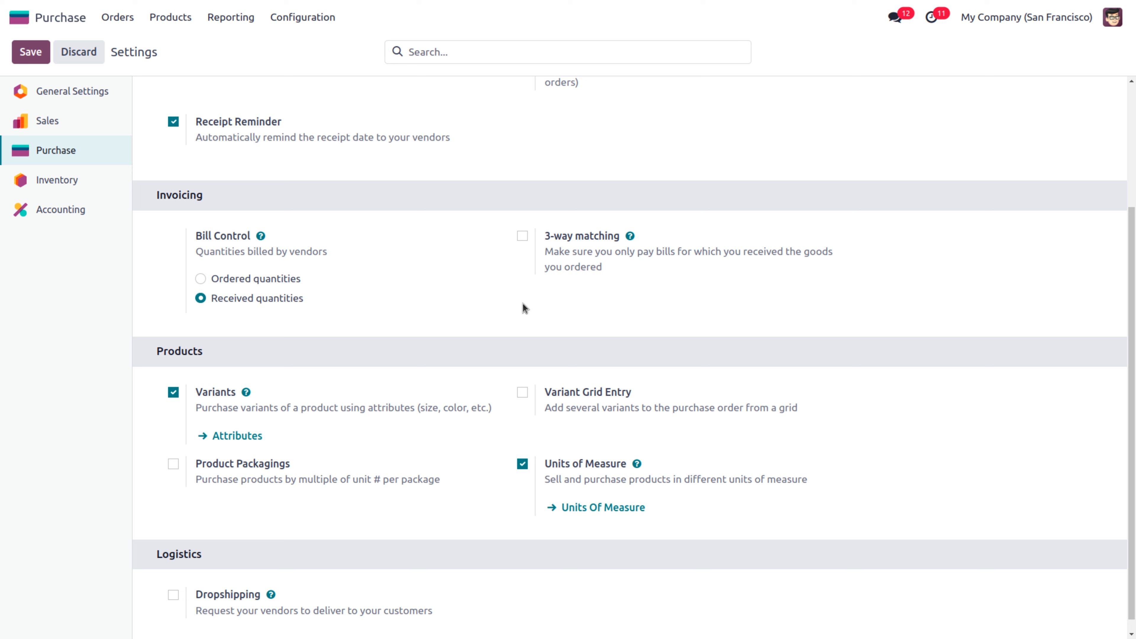
click(523, 237)
click(31, 52)
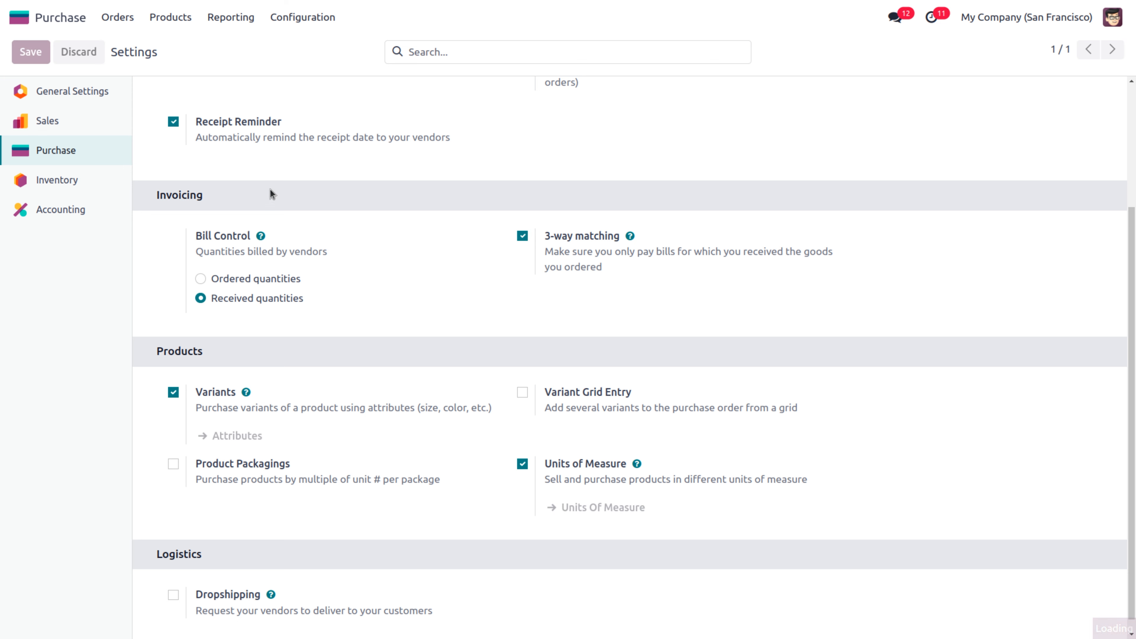
mouse_move(416, 303)
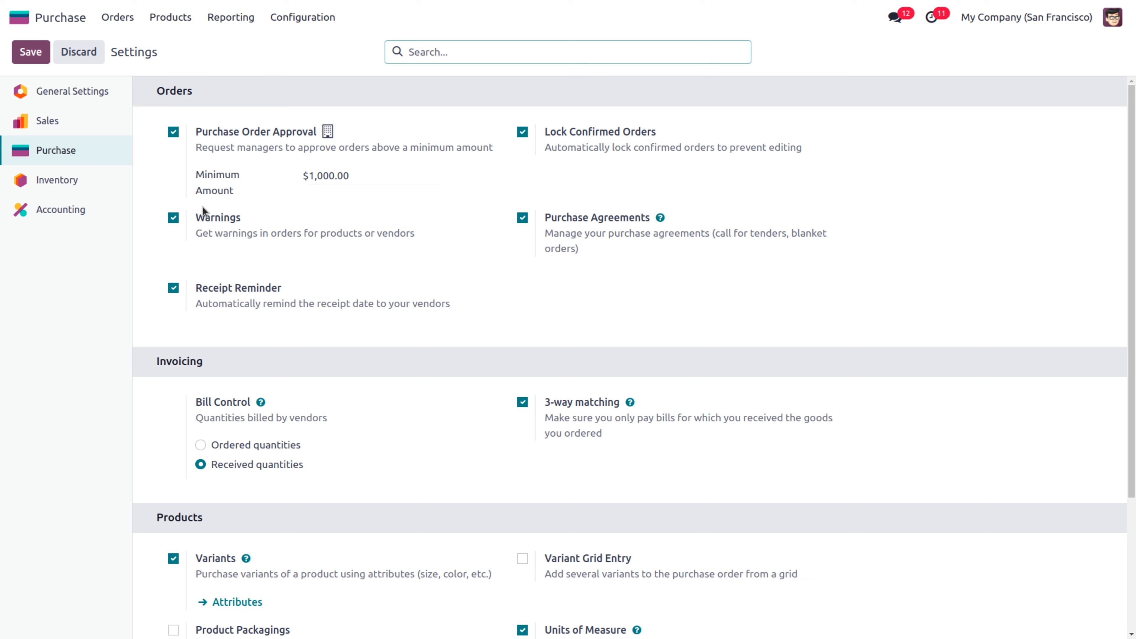
Verify Desk Combination bills on received quantities, then go to the Requests for Quotation list
click(174, 19)
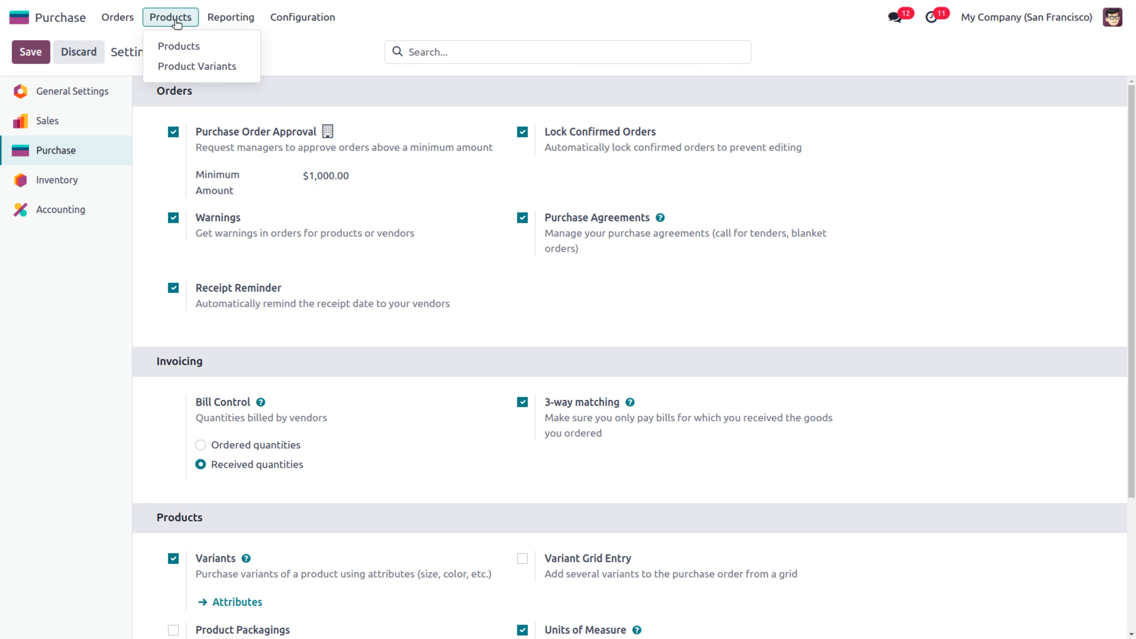
click(190, 46)
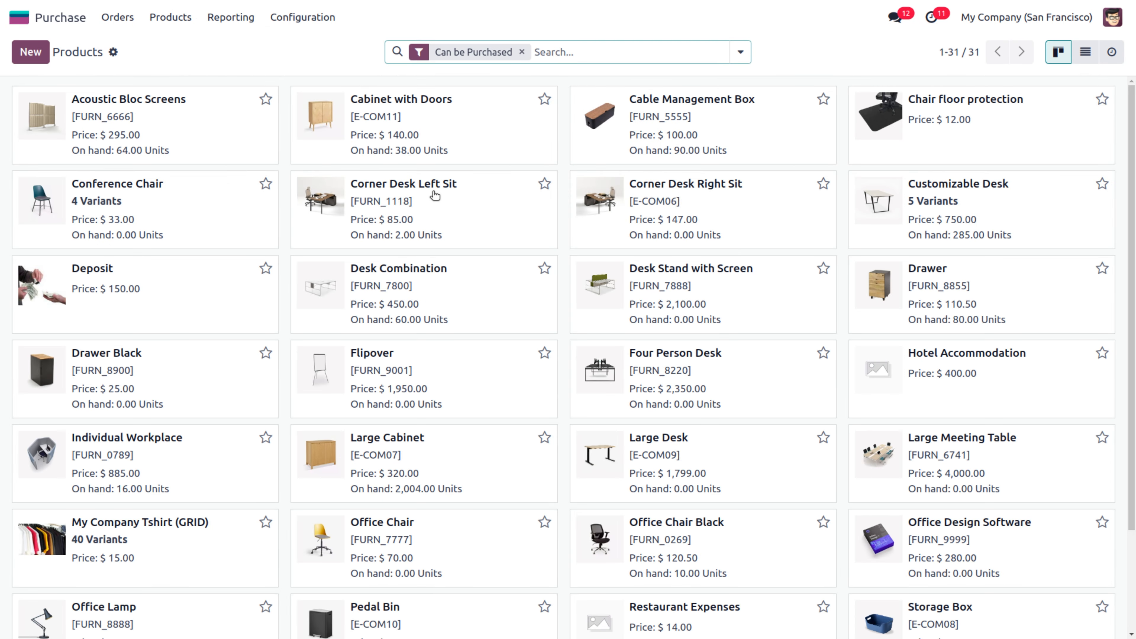
click(432, 274)
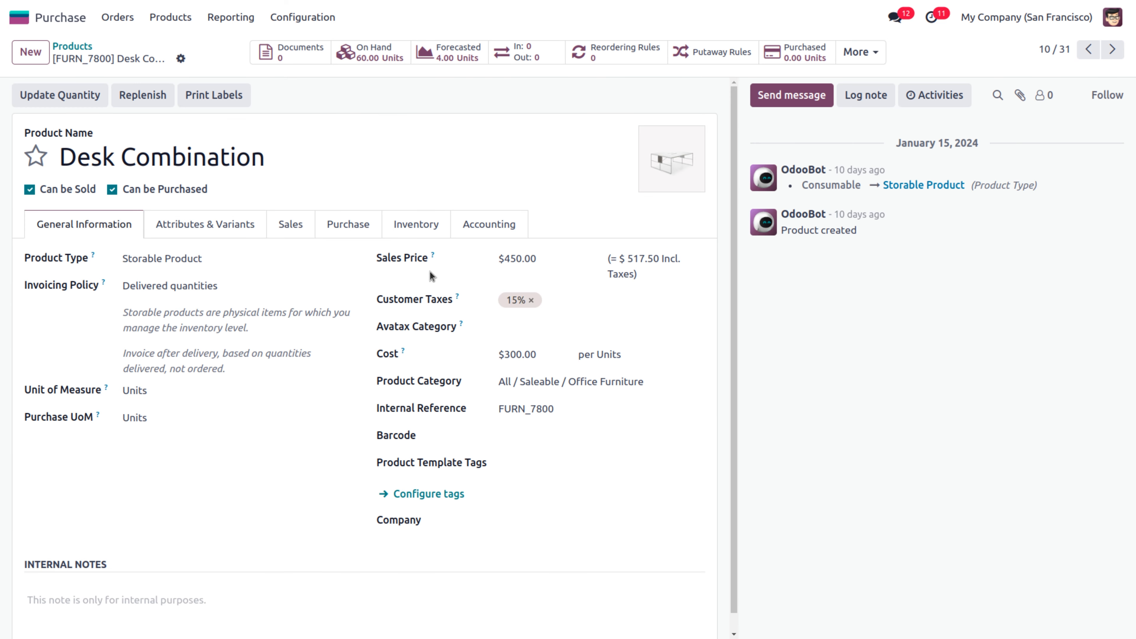
click(360, 229)
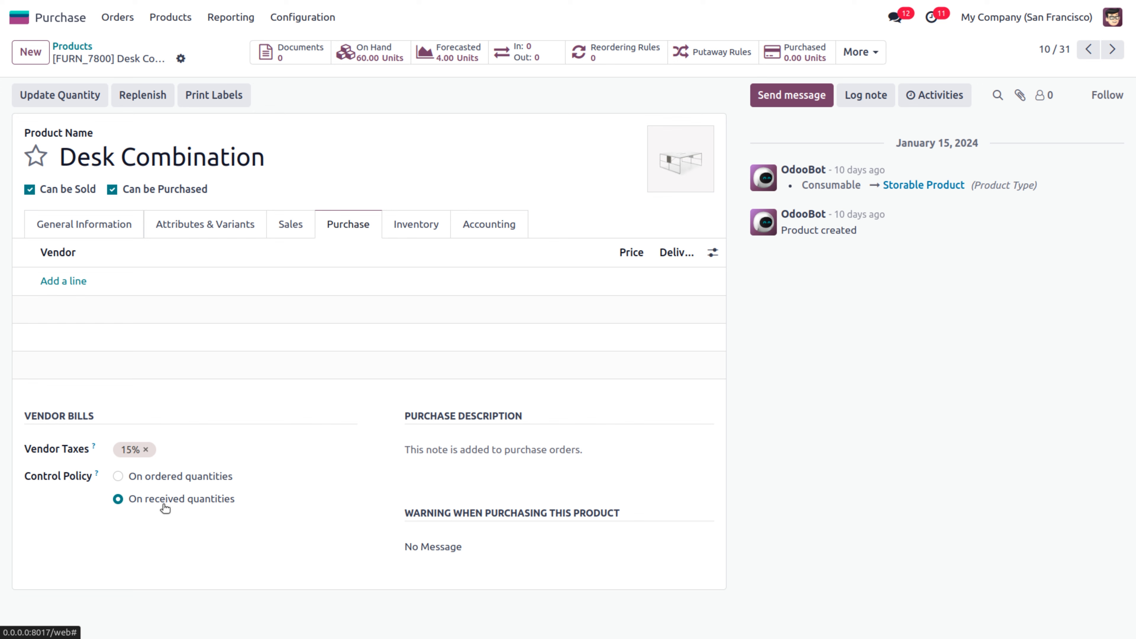
click(117, 18)
click(125, 46)
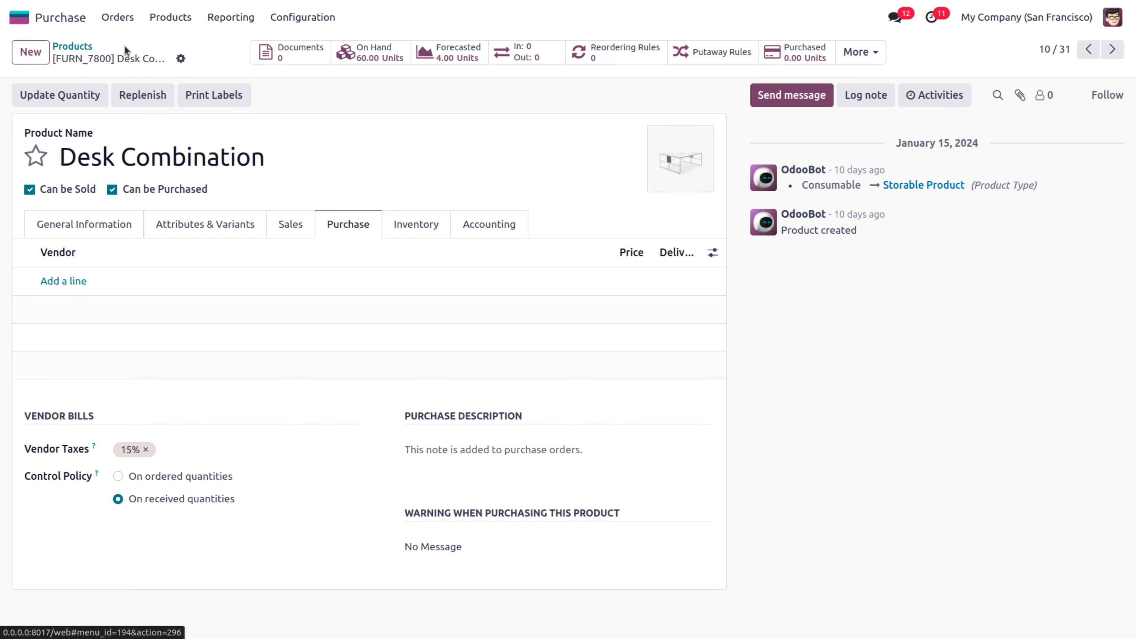
Order 18 Desk Combination units at 300.00 from Azure Interior and confirm the order as P00029
click(30, 52)
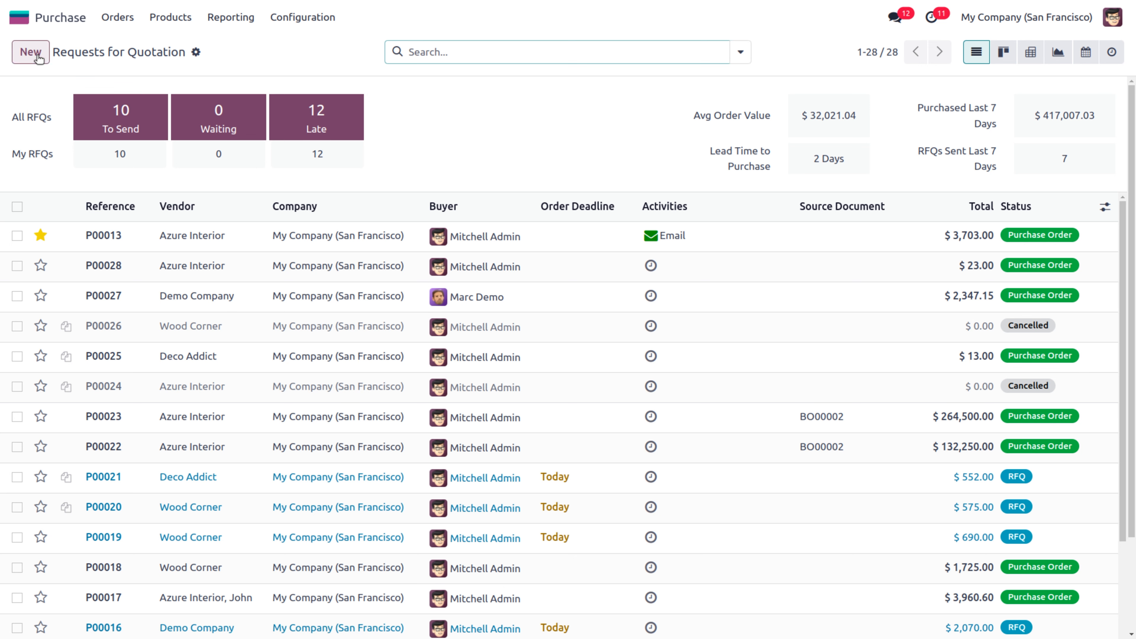
text(azur)
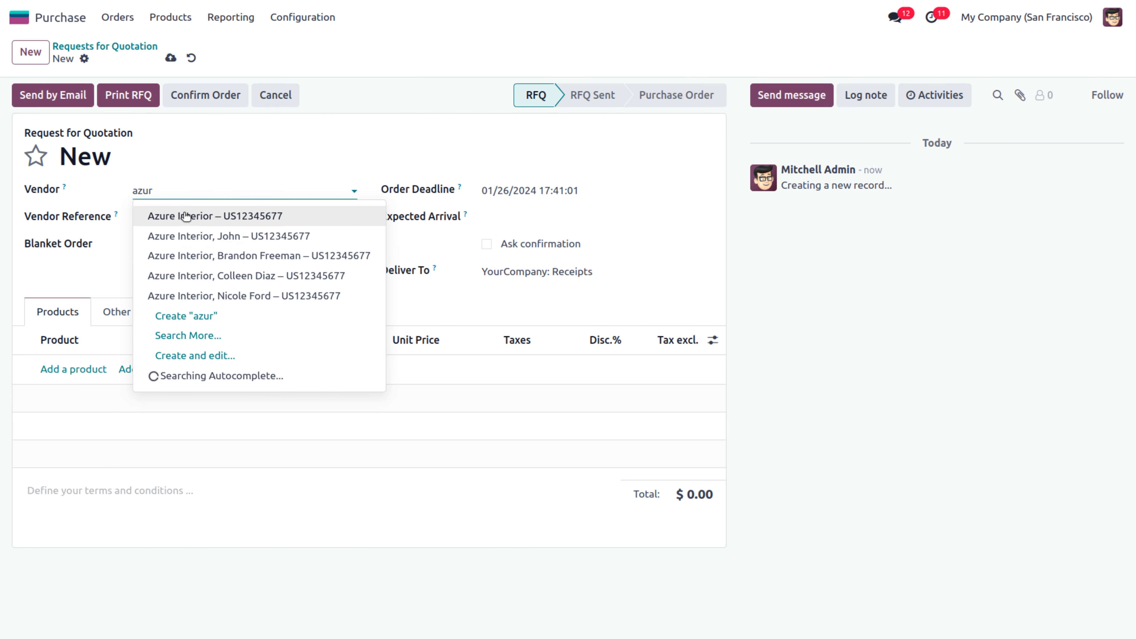
click(186, 216)
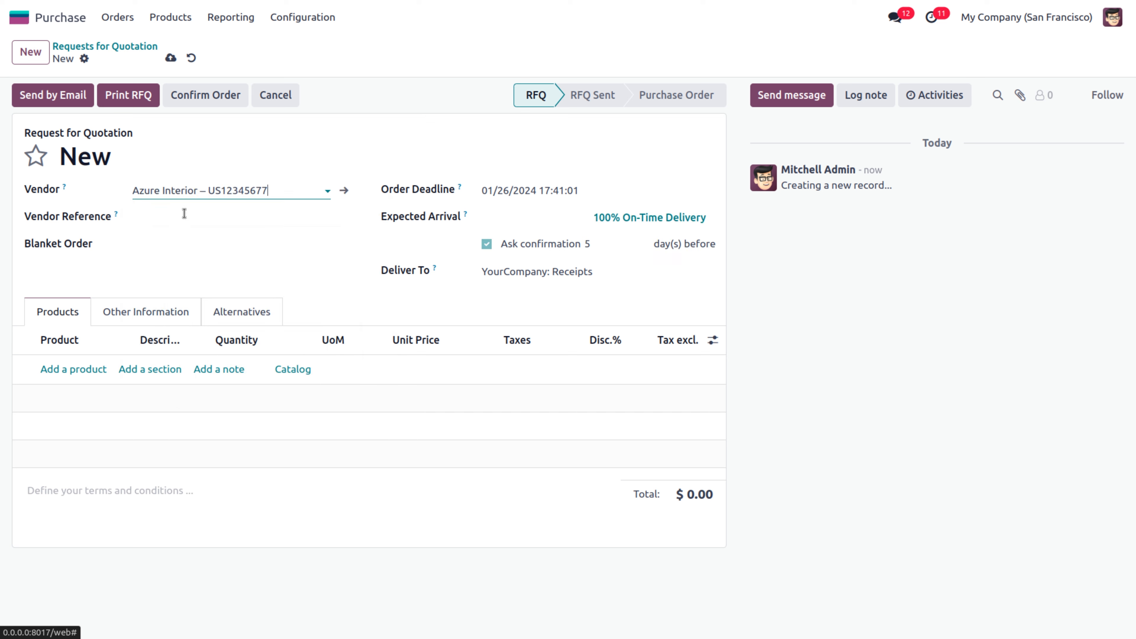
click(67, 371)
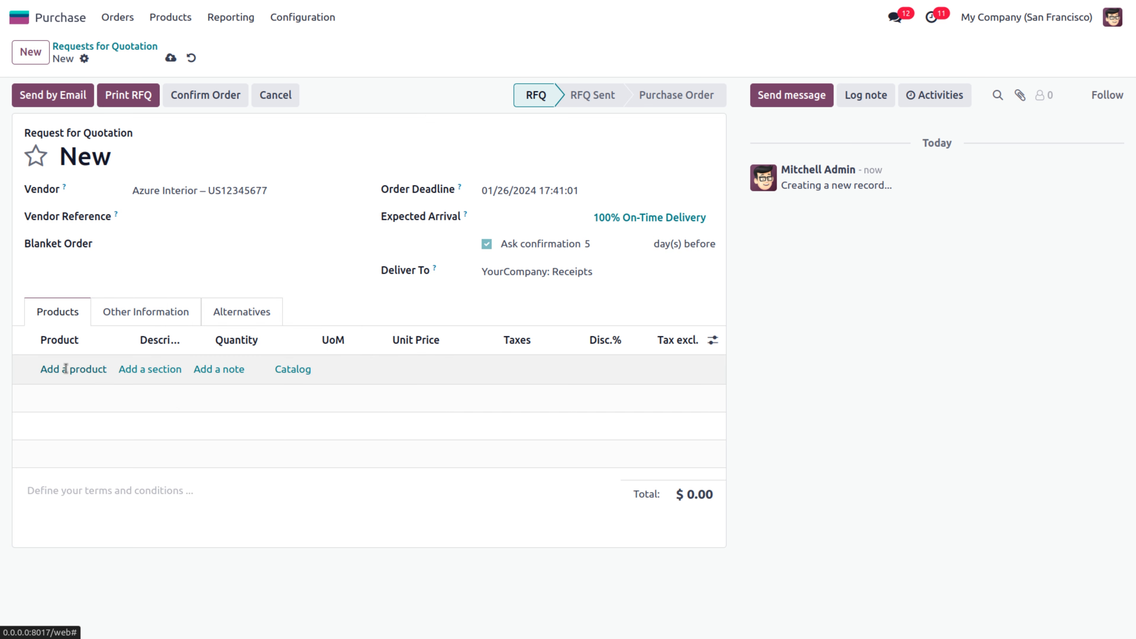
text(desk)
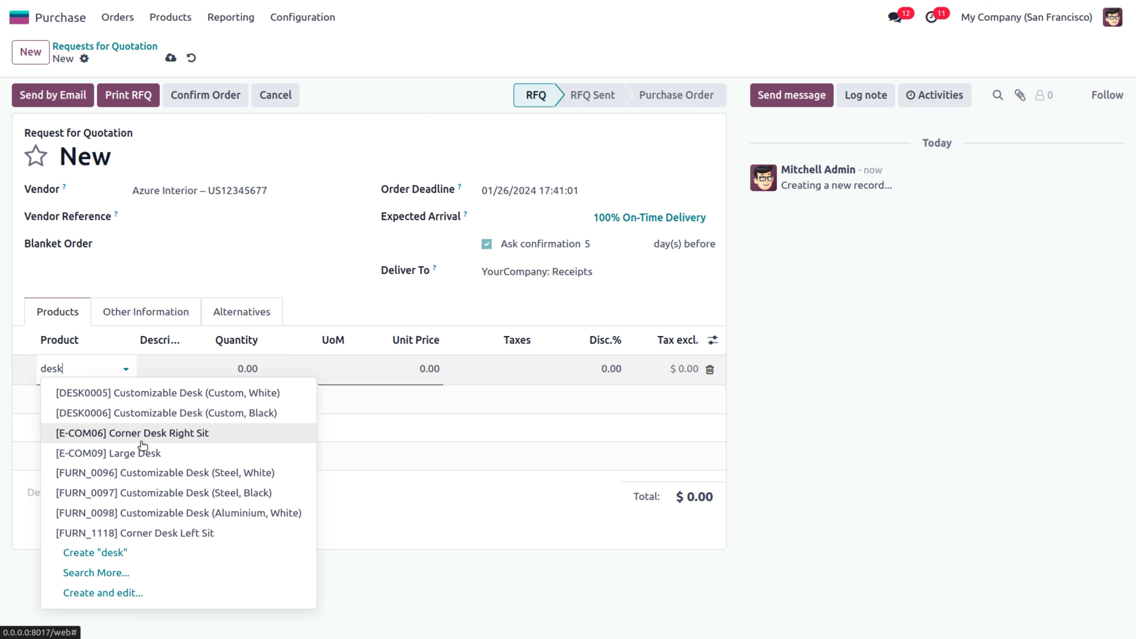
text( com)
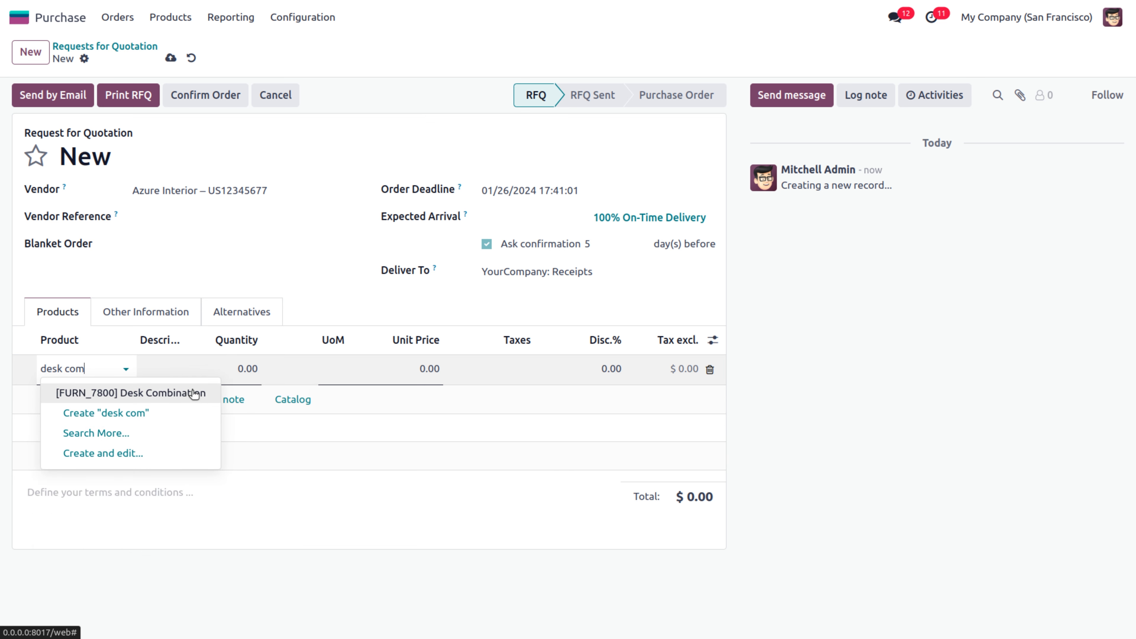
click(194, 394)
click(231, 367)
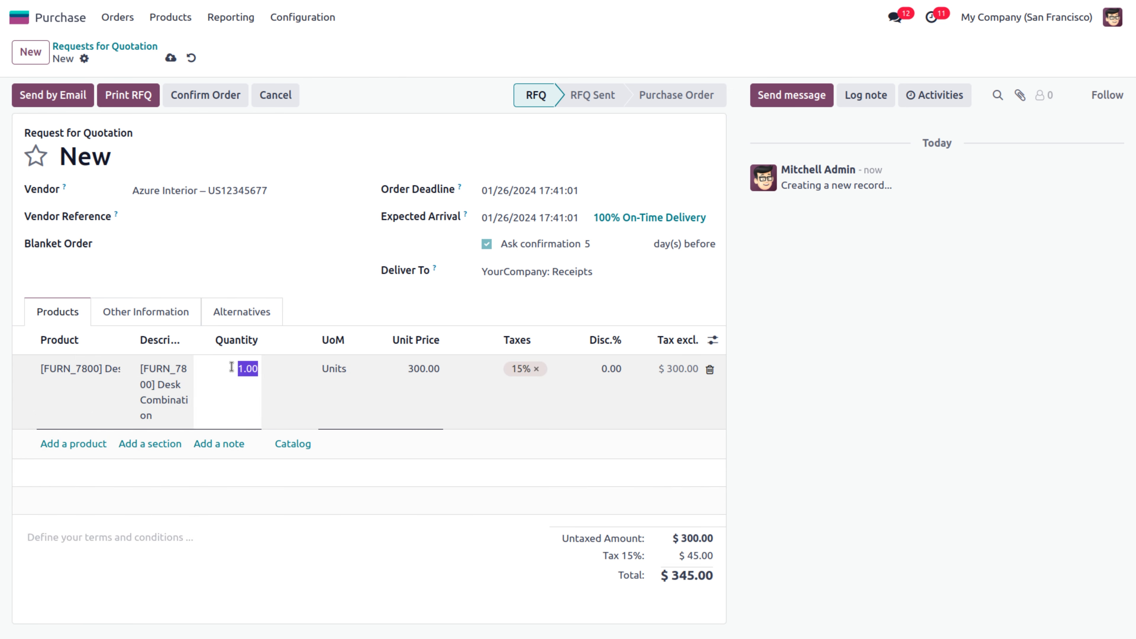
text(18)
click(267, 279)
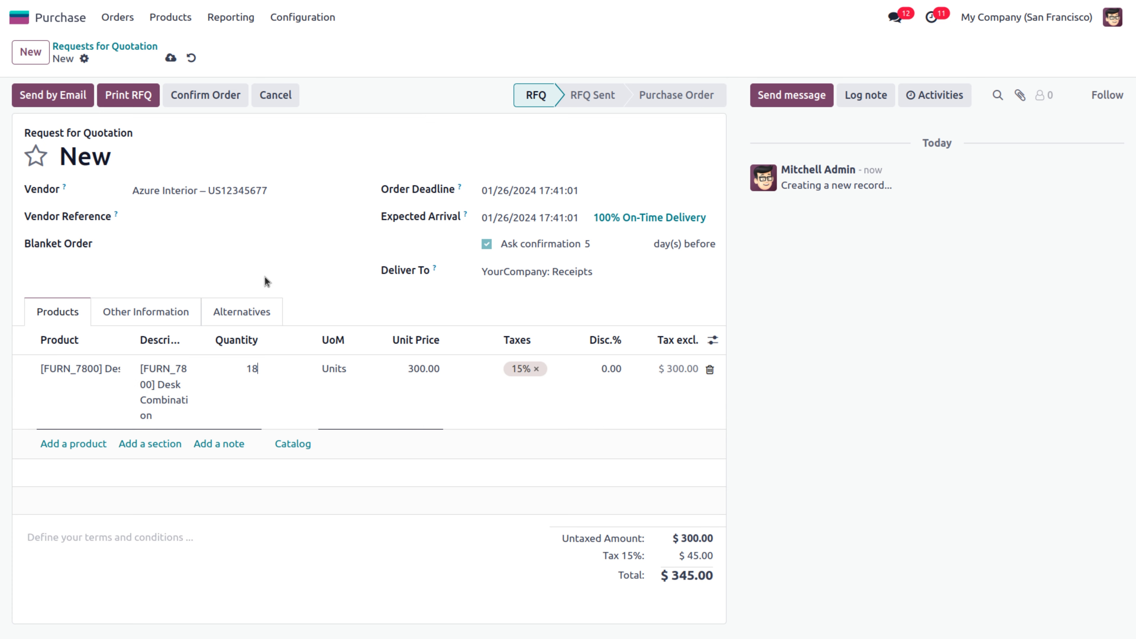
click(200, 96)
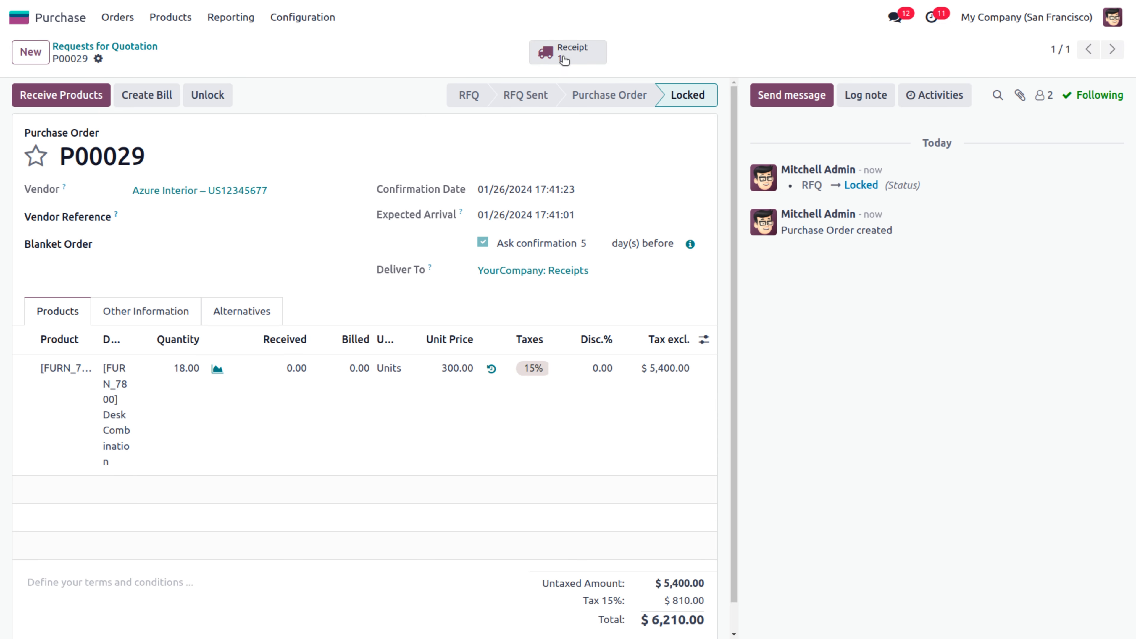
Validate receipt WH/IN/00017 with 10 Desk Combination units and backorder the remaining 8 as WH/IN/00018
click(561, 56)
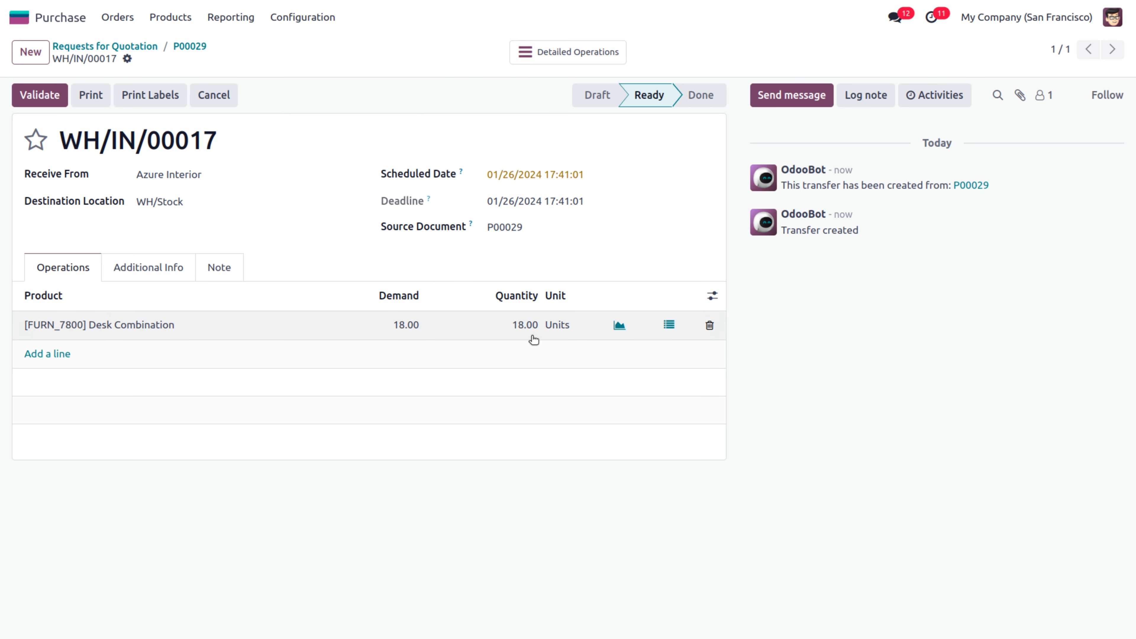
click(521, 326)
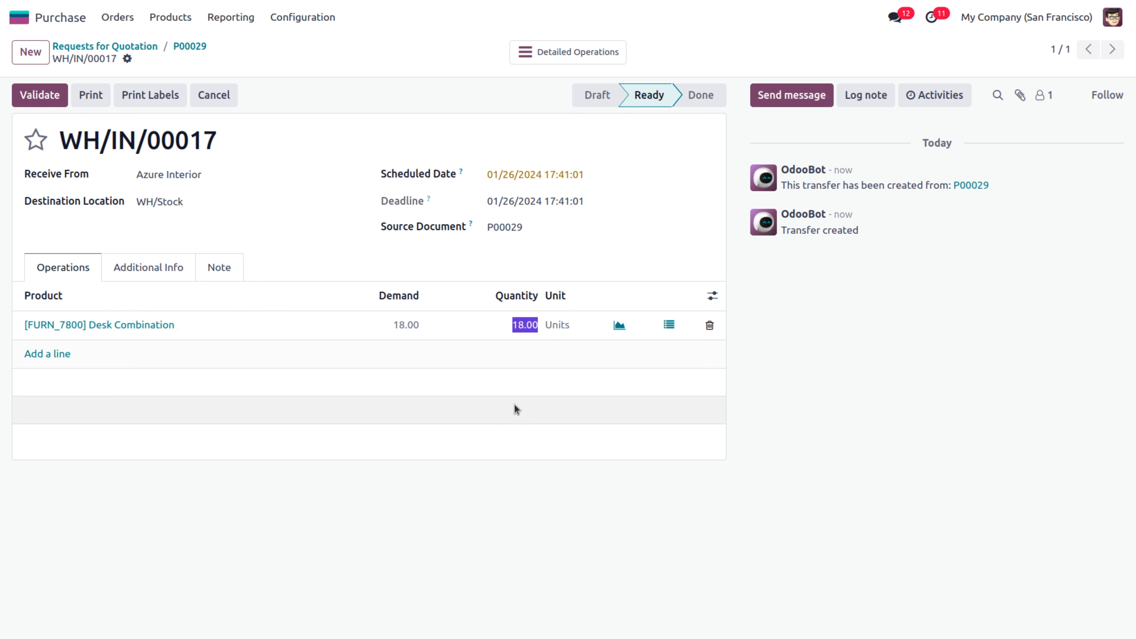
text(10)
click(425, 527)
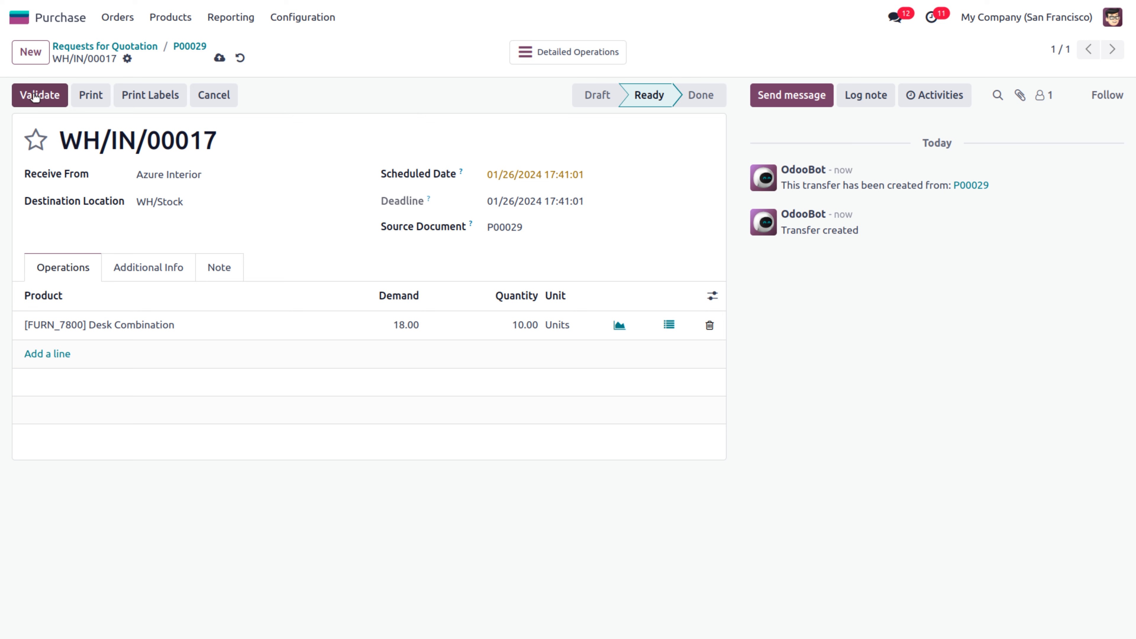
click(35, 96)
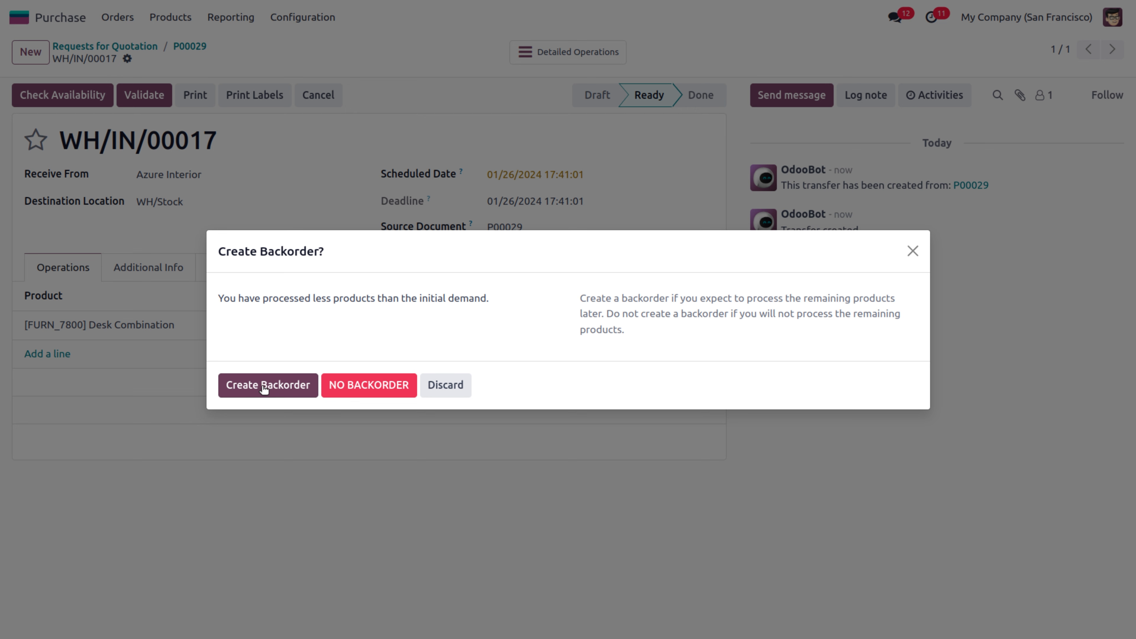
click(264, 386)
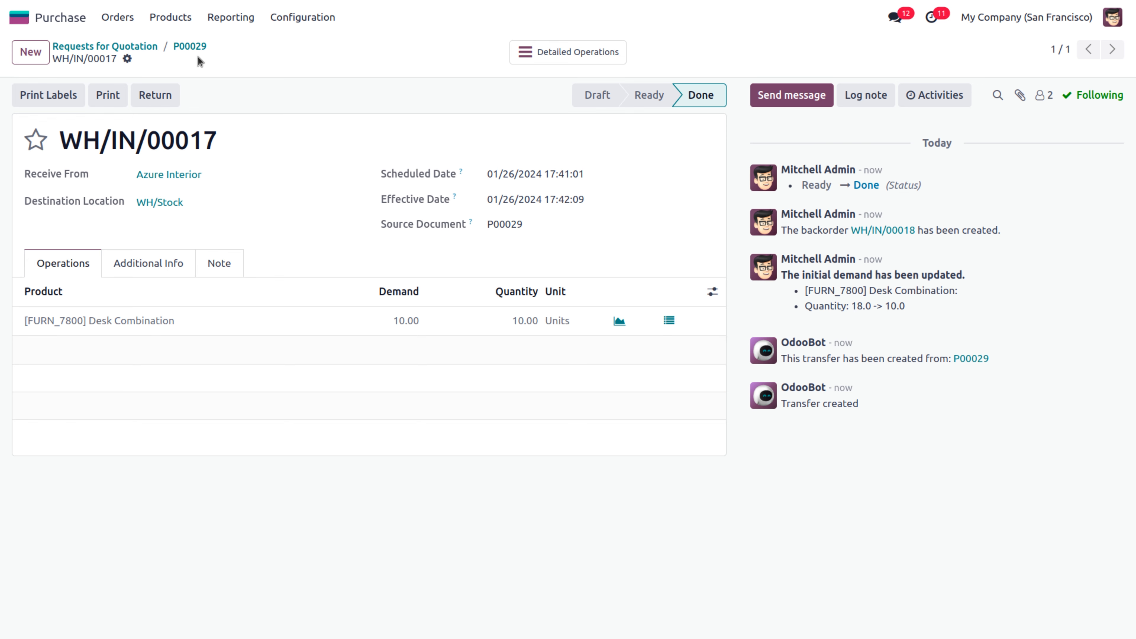
Review P00029's completed receipt WH/IN/00017 and its backorder WH/IN/00018
click(189, 46)
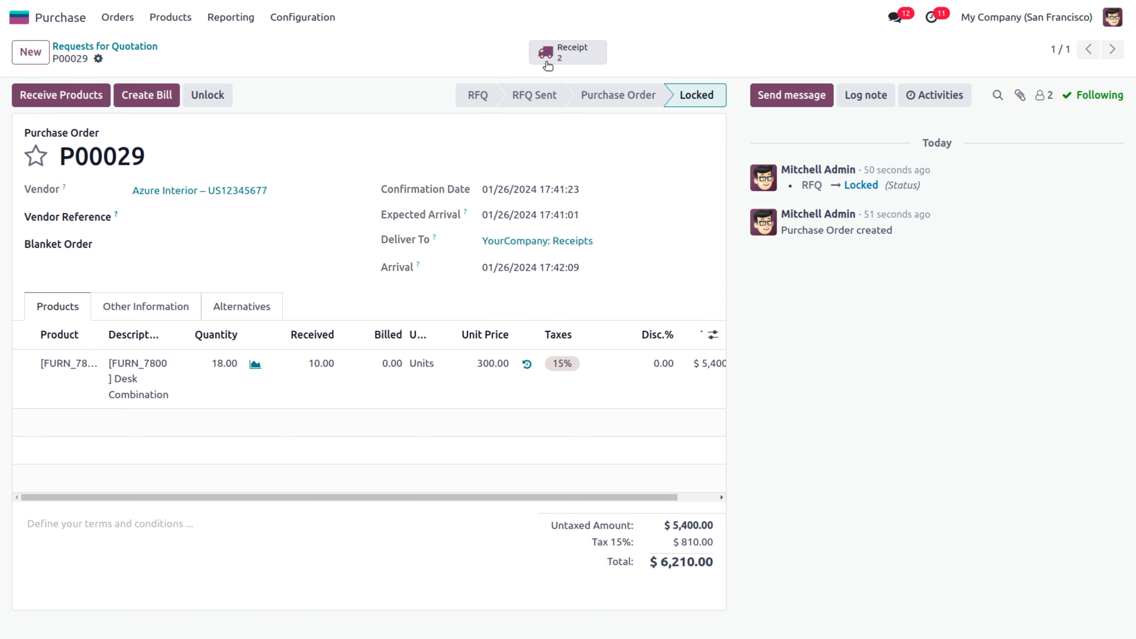
click(569, 53)
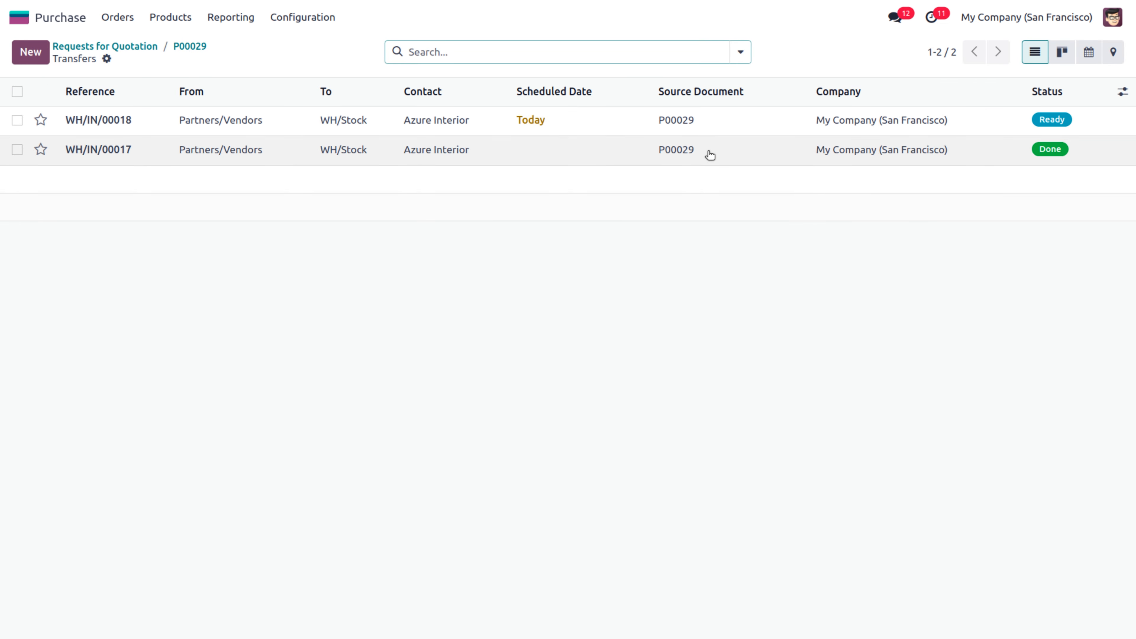
click(399, 158)
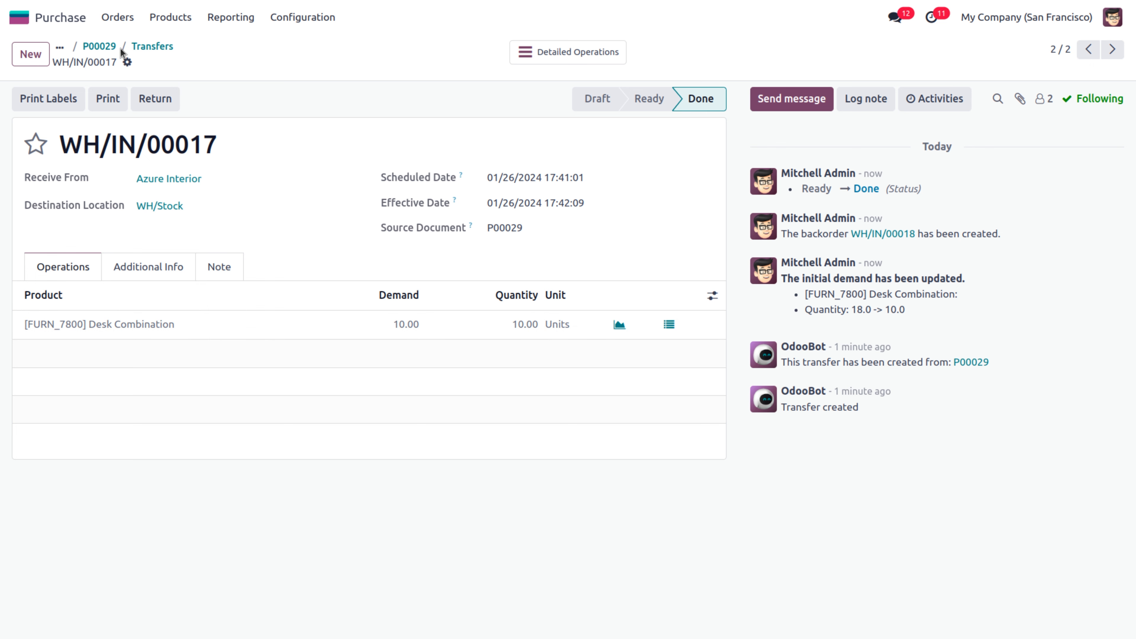
click(152, 46)
click(303, 126)
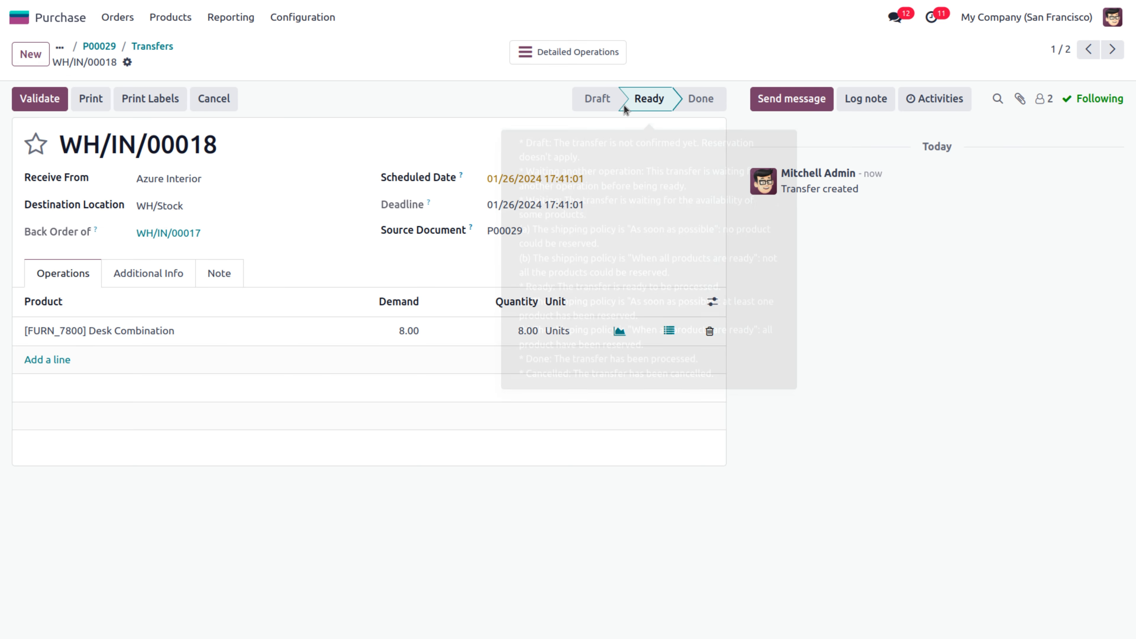
Create a draft vendor bill from P00029 for the 10 received units, totalling $3,450.00
click(111, 46)
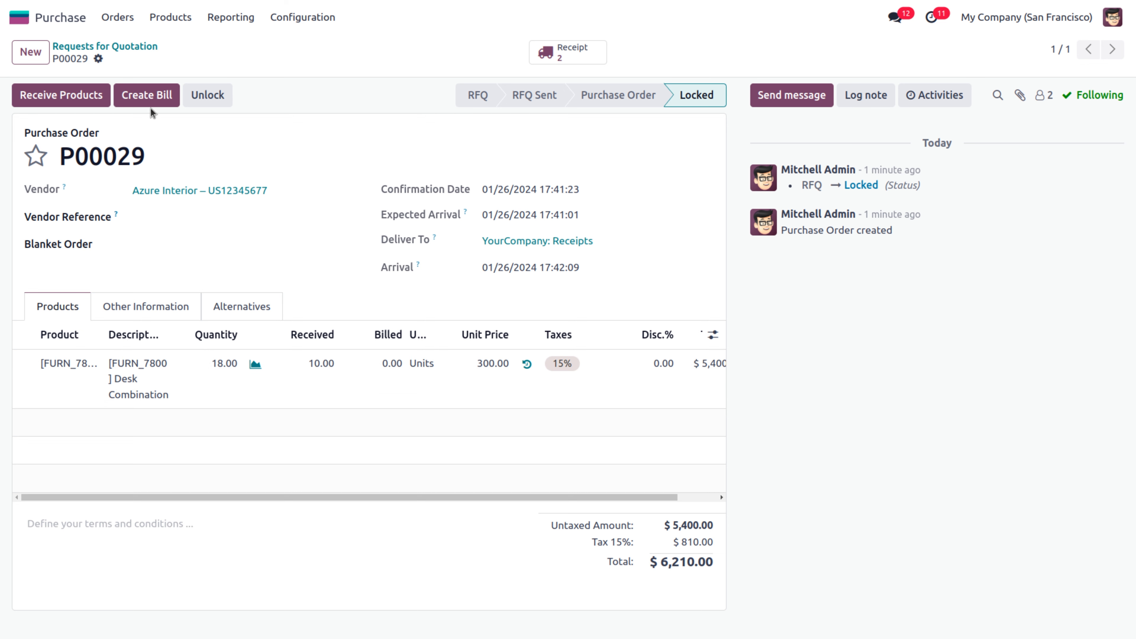
click(147, 96)
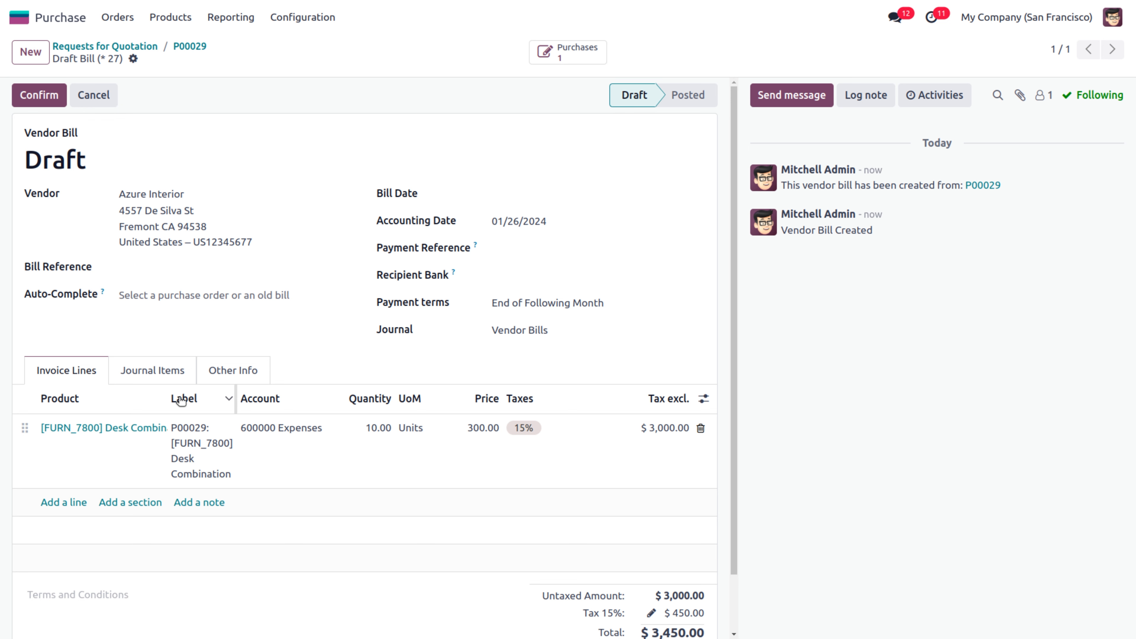
click(228, 370)
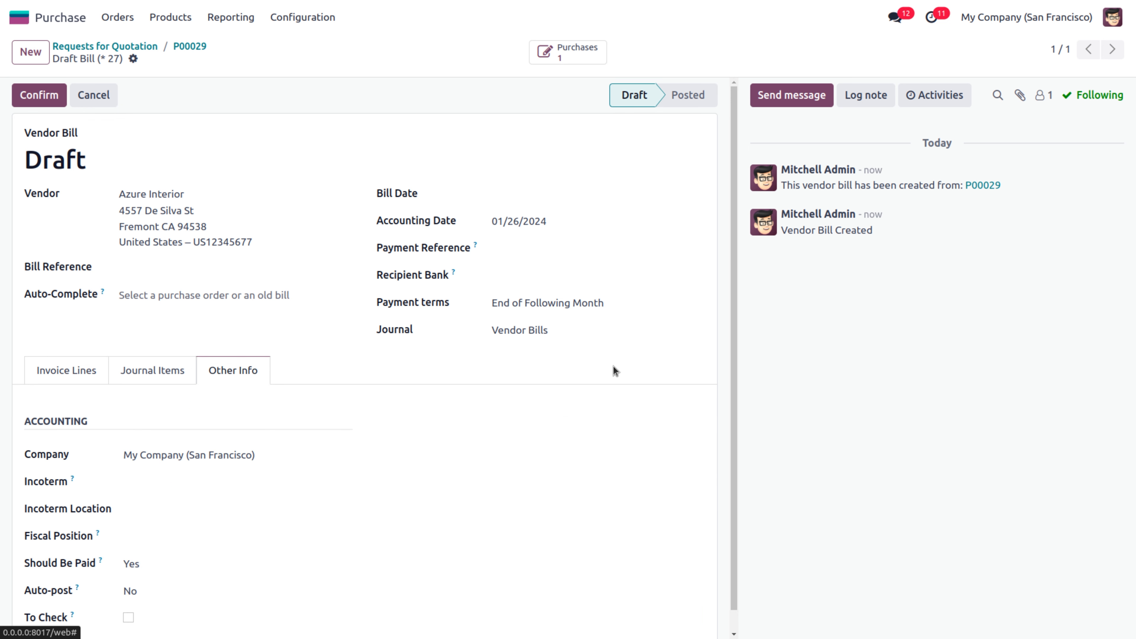
Change the billed quantity to 18 ($6,210.00), save, and confirm Should Be Paid shows Exception
scroll(732, 319, down, 1)
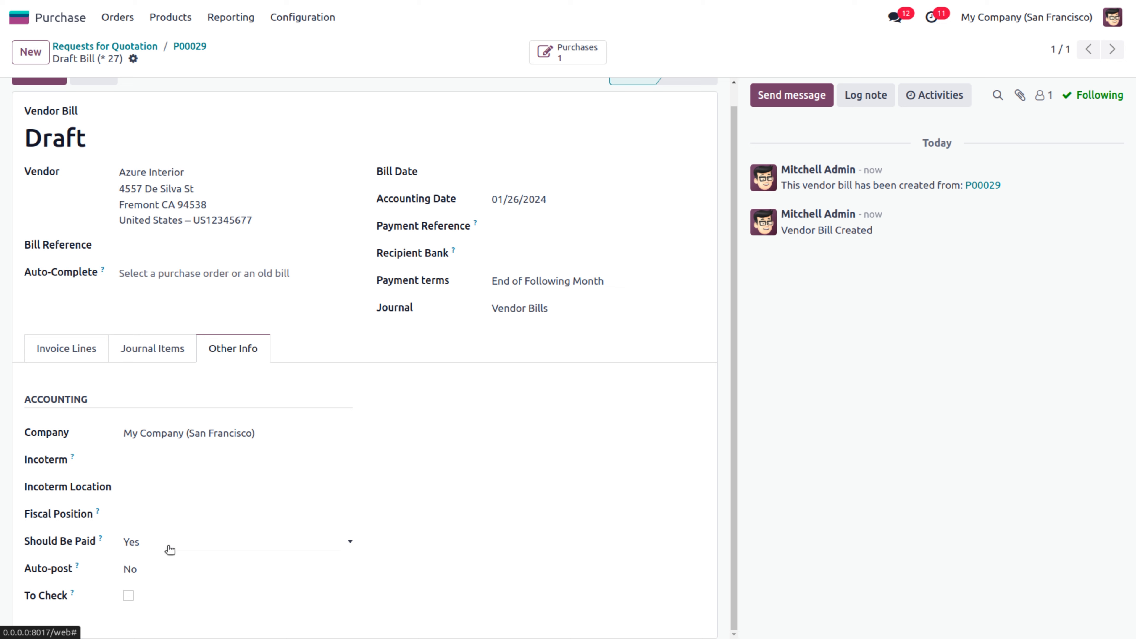
click(87, 354)
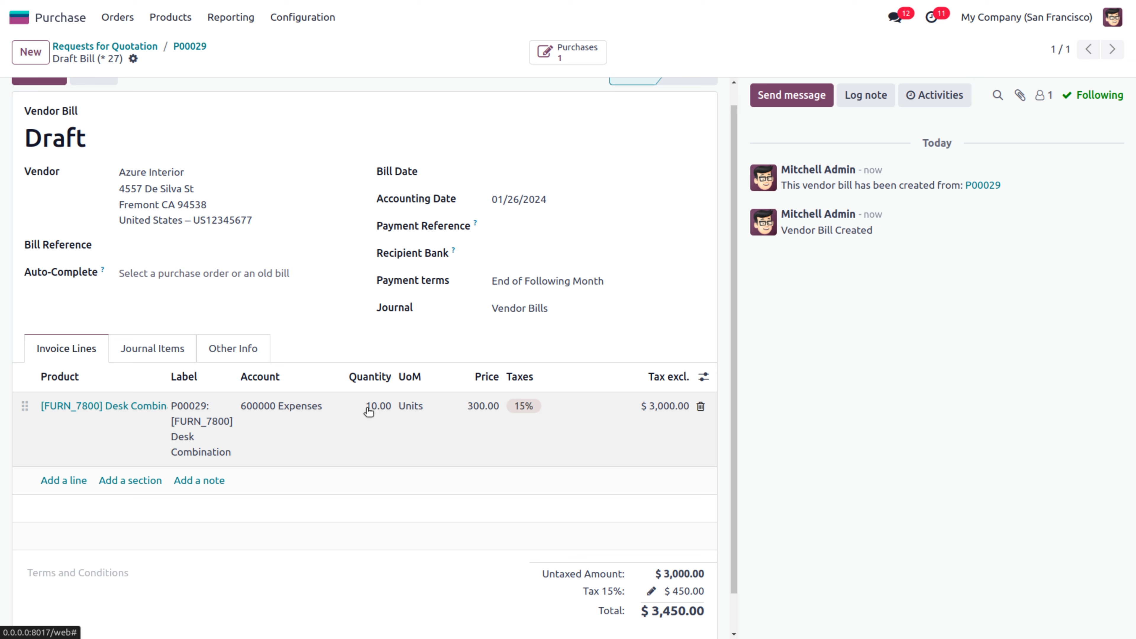
click(385, 418)
text(1)
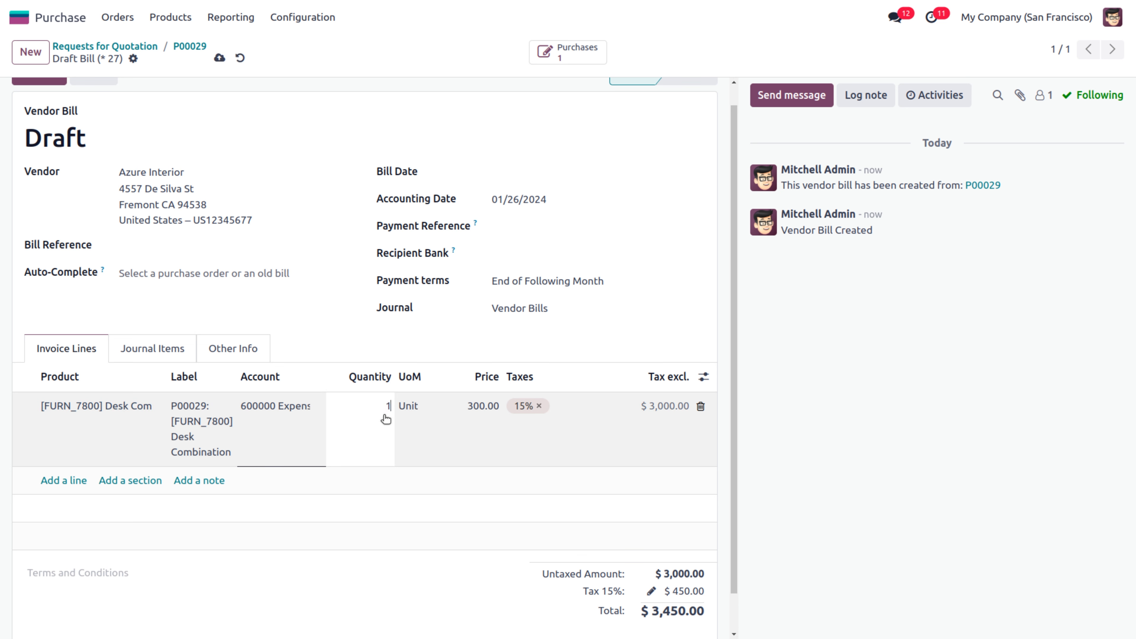
click(729, 108)
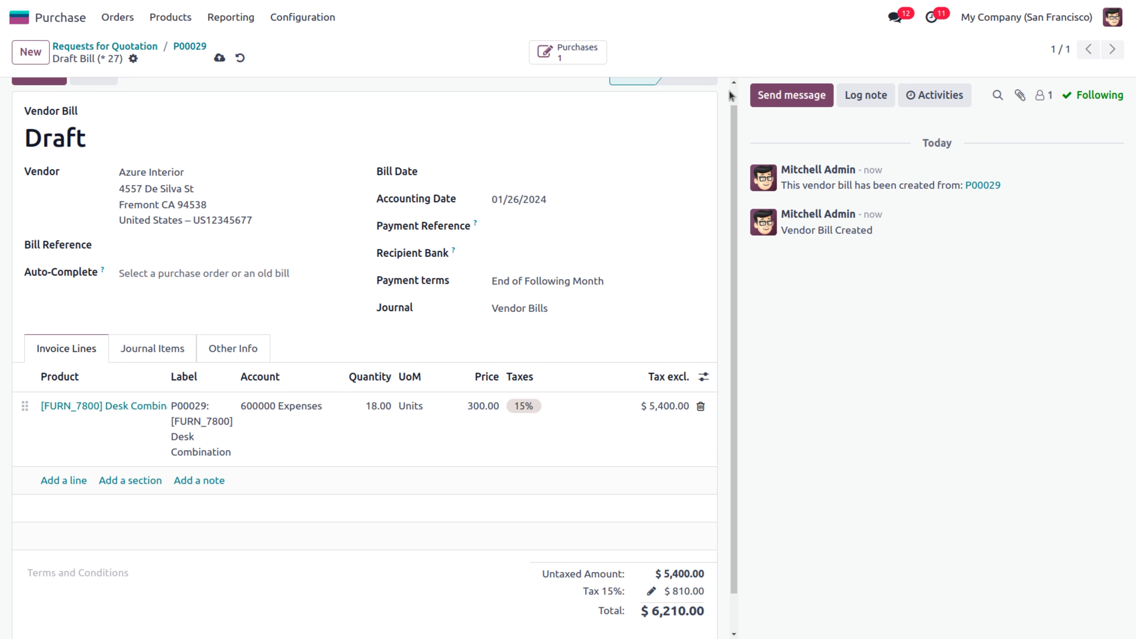
scroll(730, 91, up, 1)
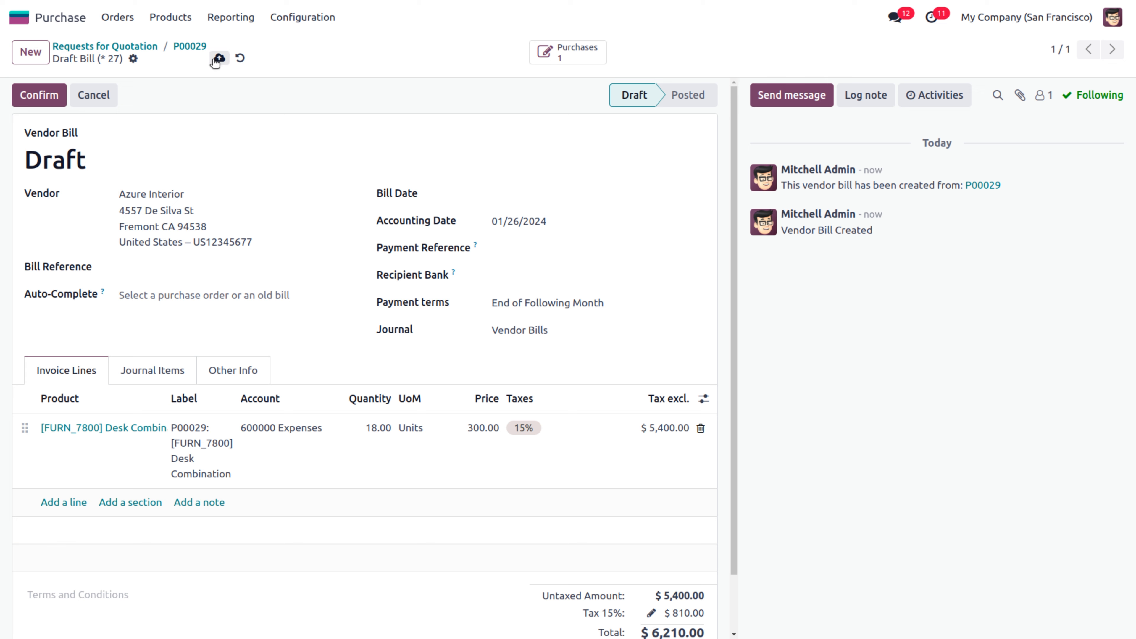
click(214, 59)
click(229, 374)
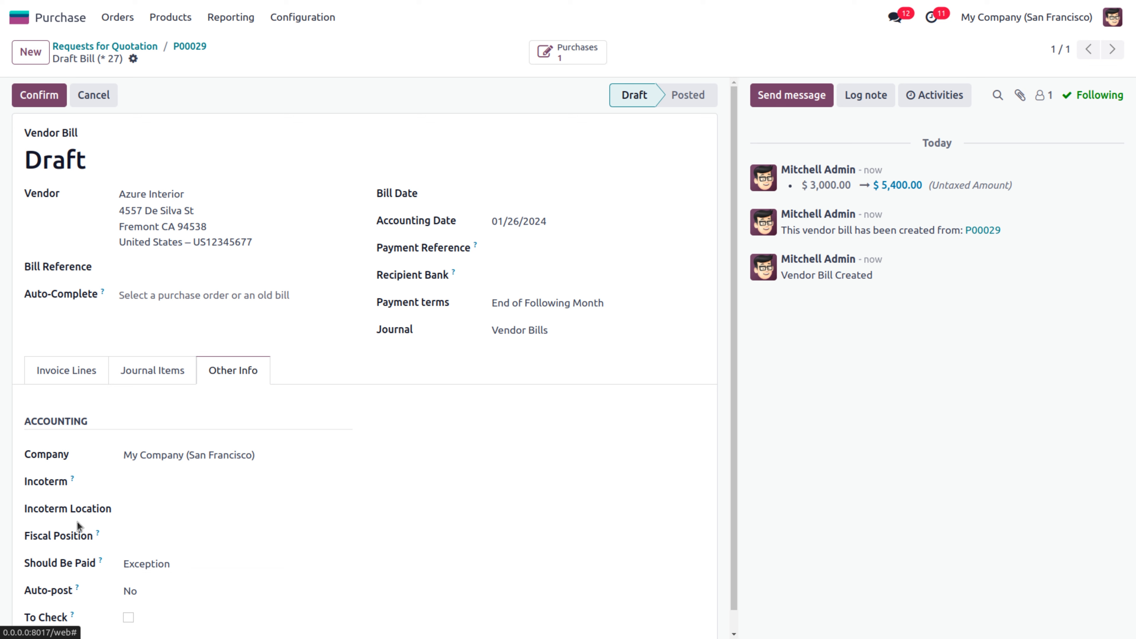
click(67, 377)
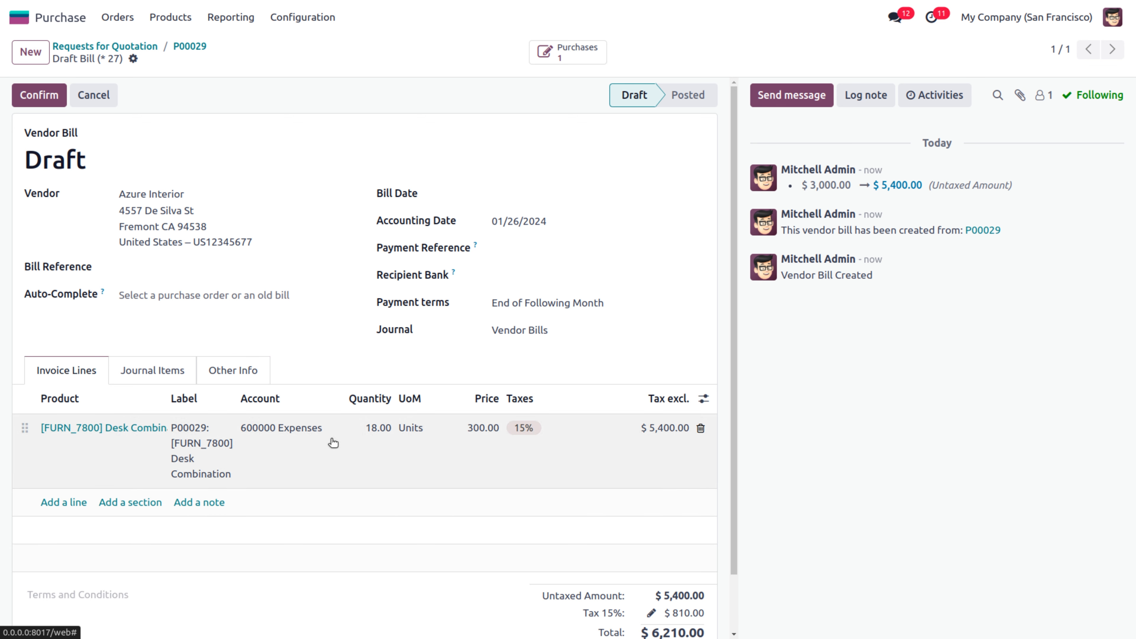
Set the billed quantity back to 10 and try to post, dismissing the missing bill date error
click(376, 430)
text(10)
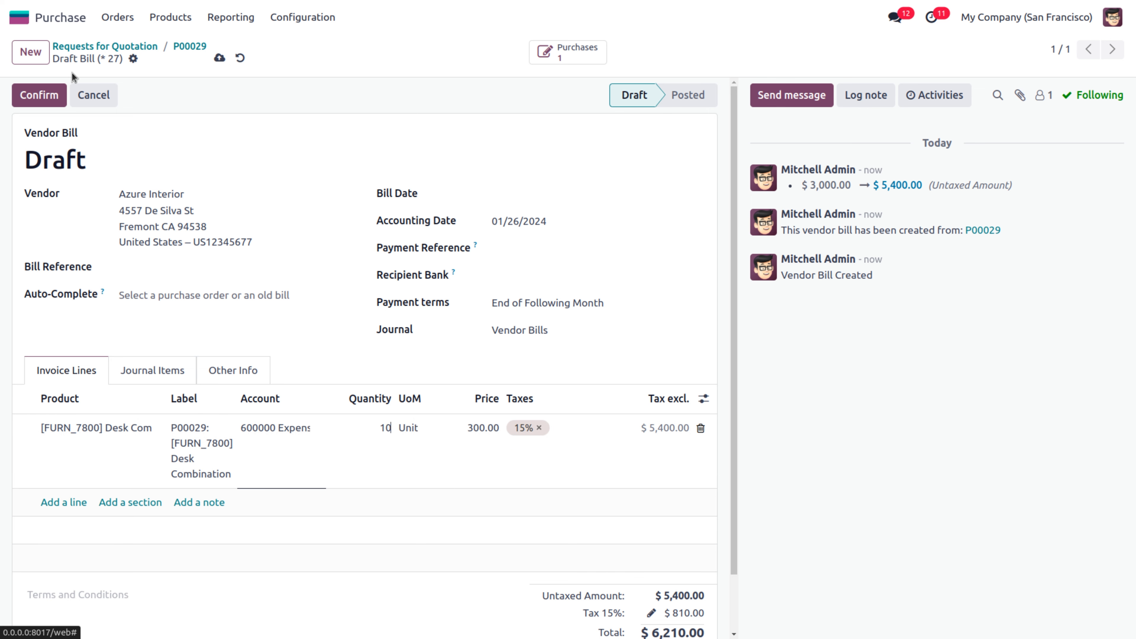
click(54, 95)
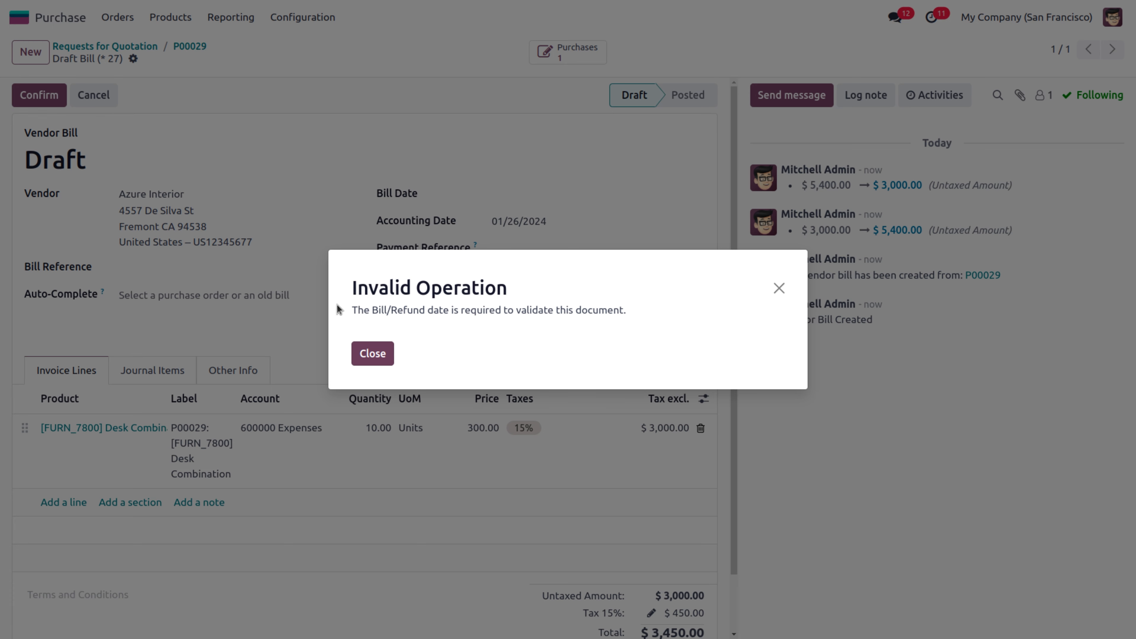
click(382, 356)
Set the bill date to 01/26/2024 and post the bill as BILL/2024/01/0003
click(529, 193)
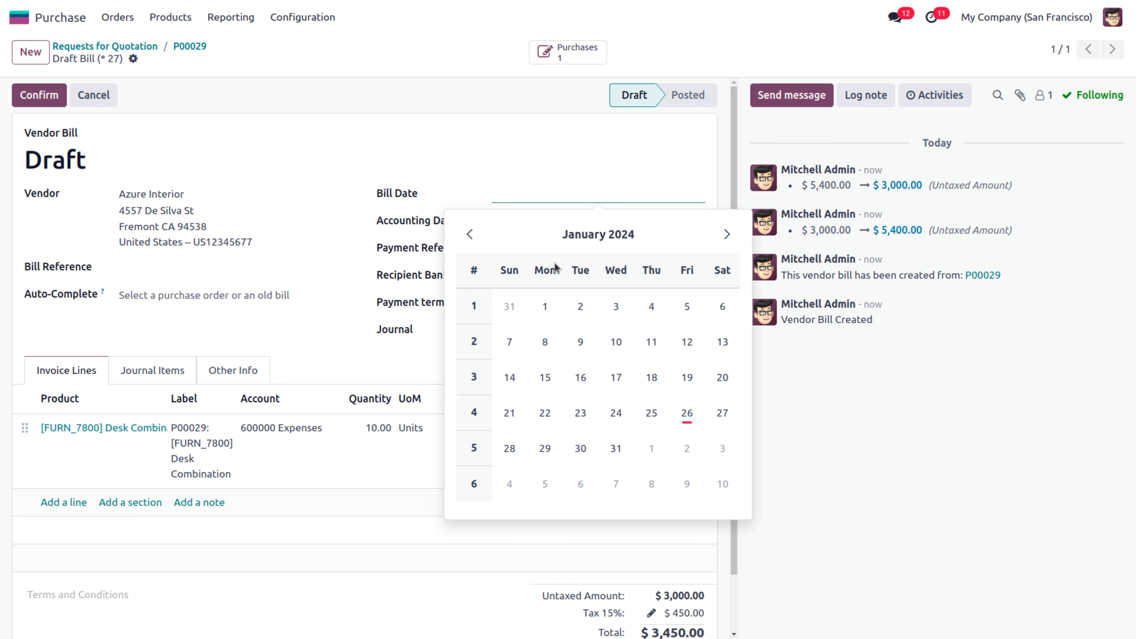
click(688, 420)
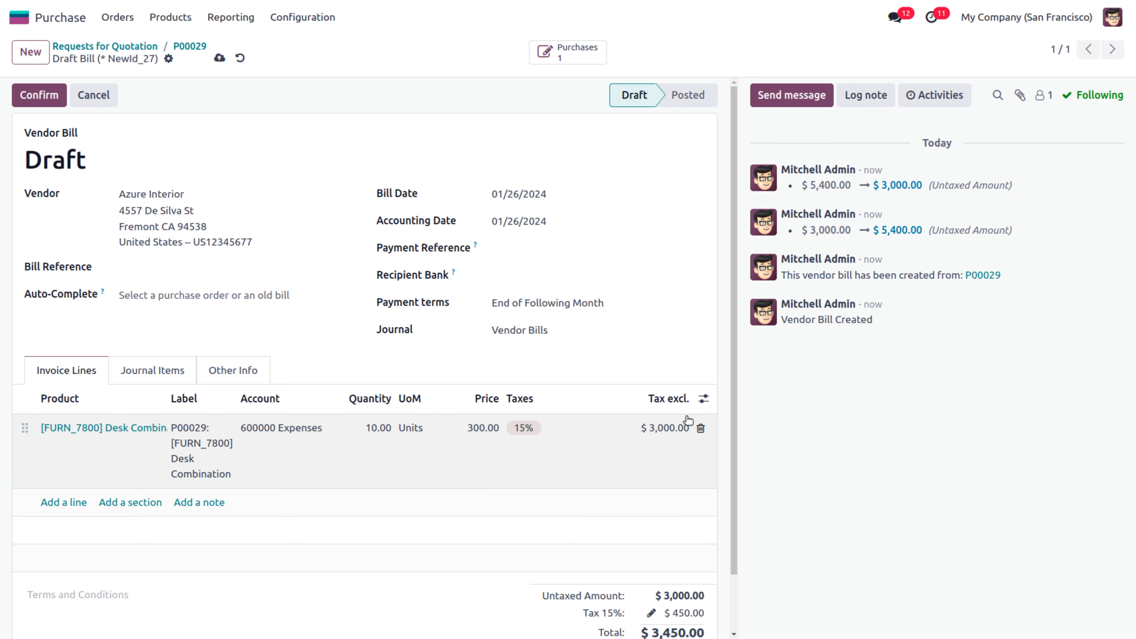
click(211, 376)
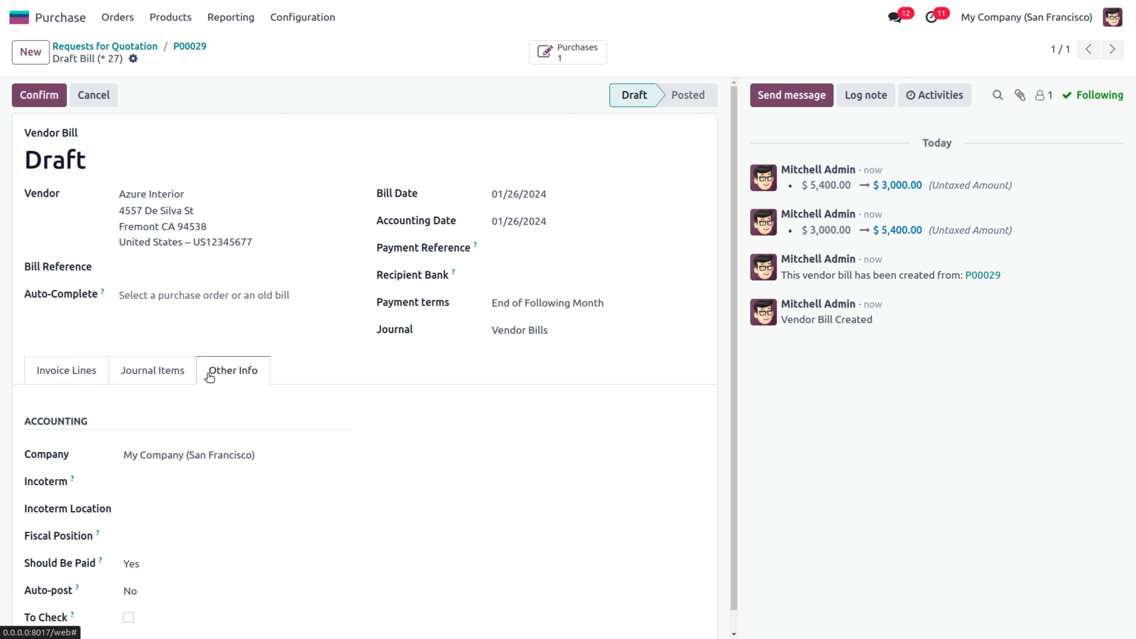
click(50, 103)
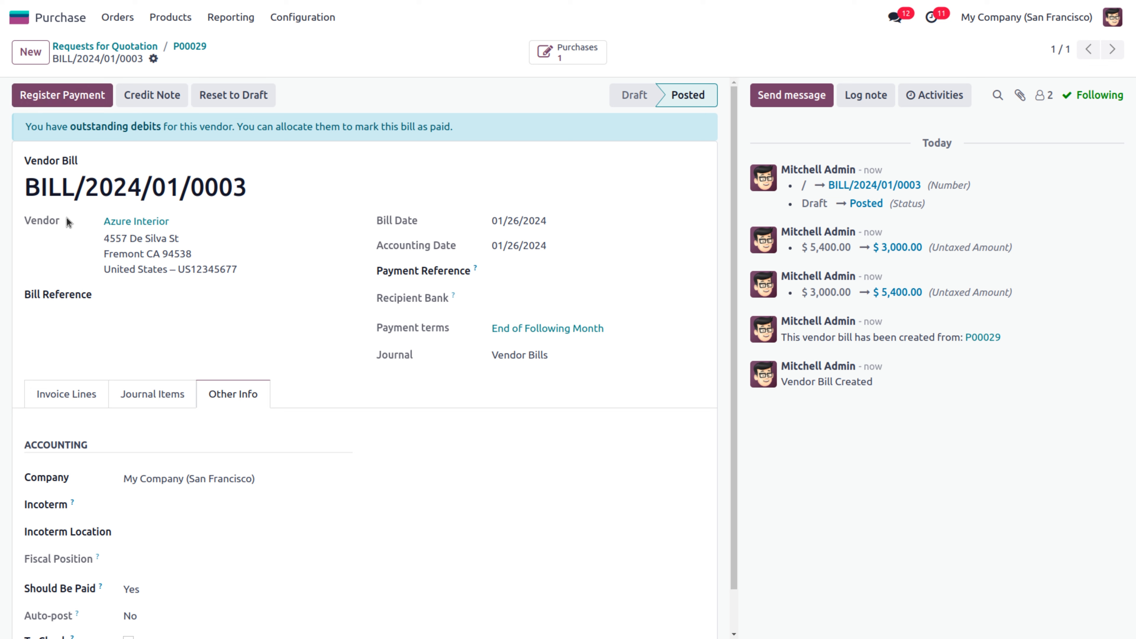
Pay the $3,450.00 bill, set its Should Be Paid to No, save, and return to P00029
click(81, 102)
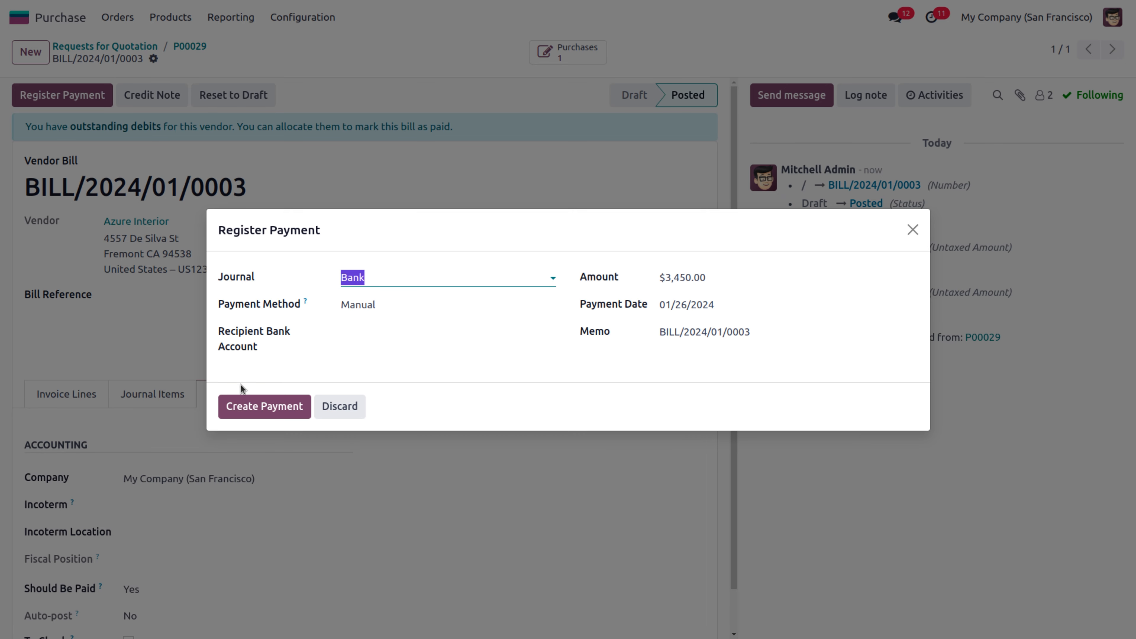
click(249, 407)
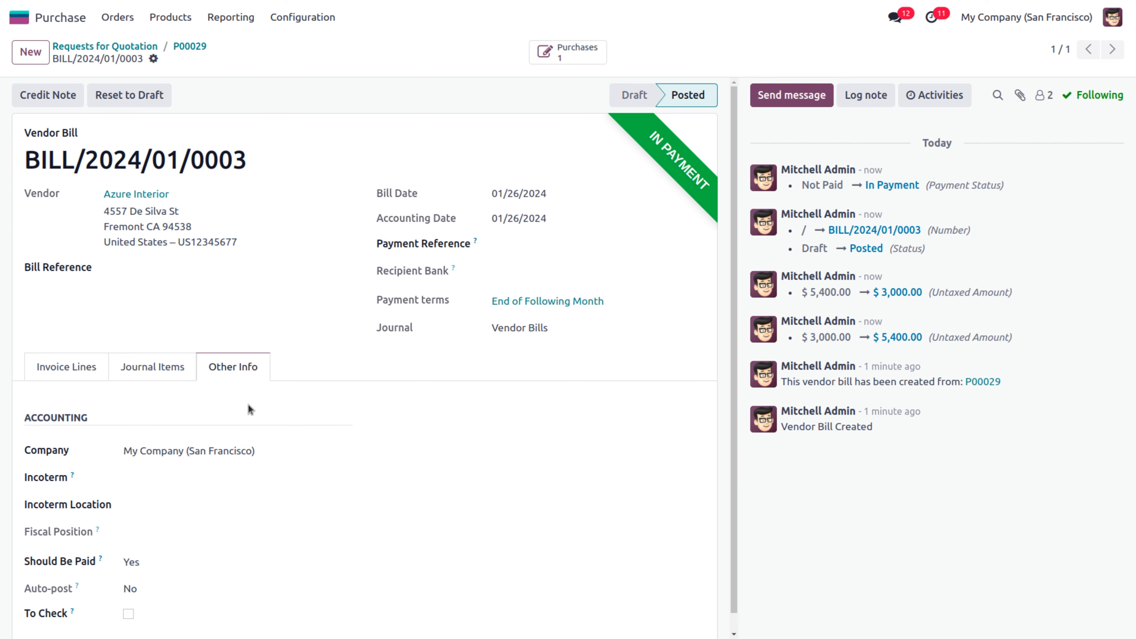
click(144, 563)
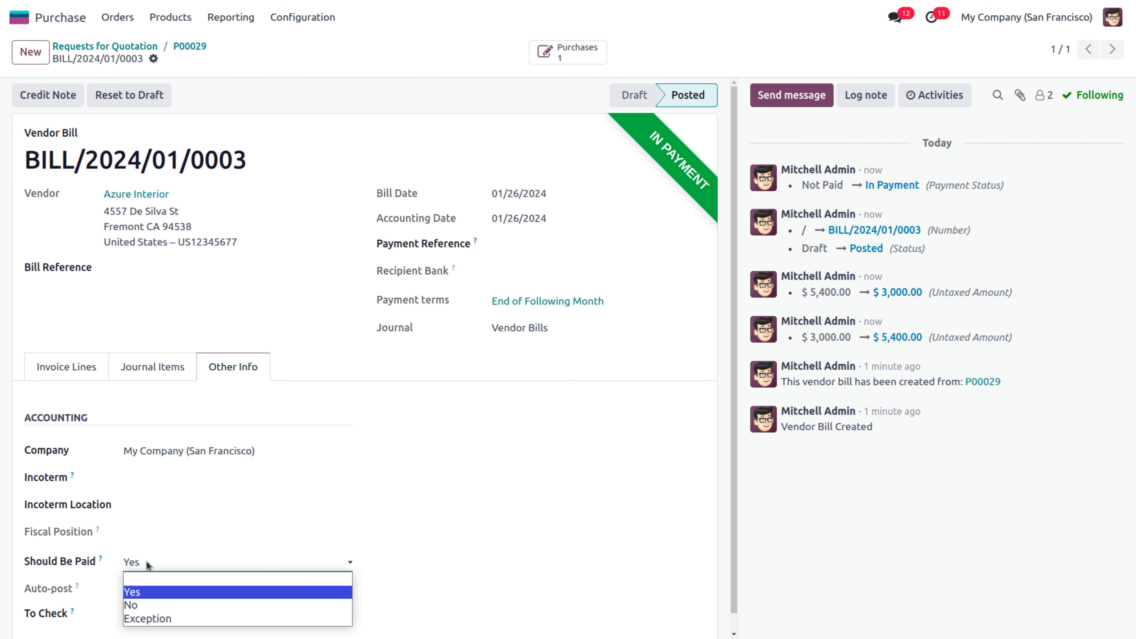
click(147, 606)
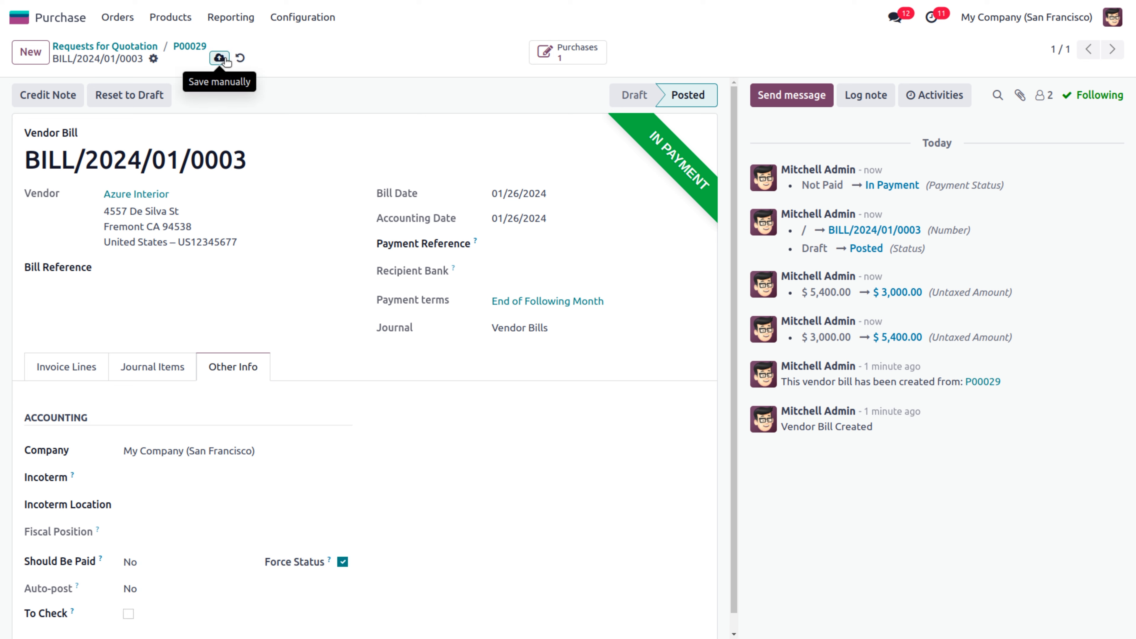
click(224, 59)
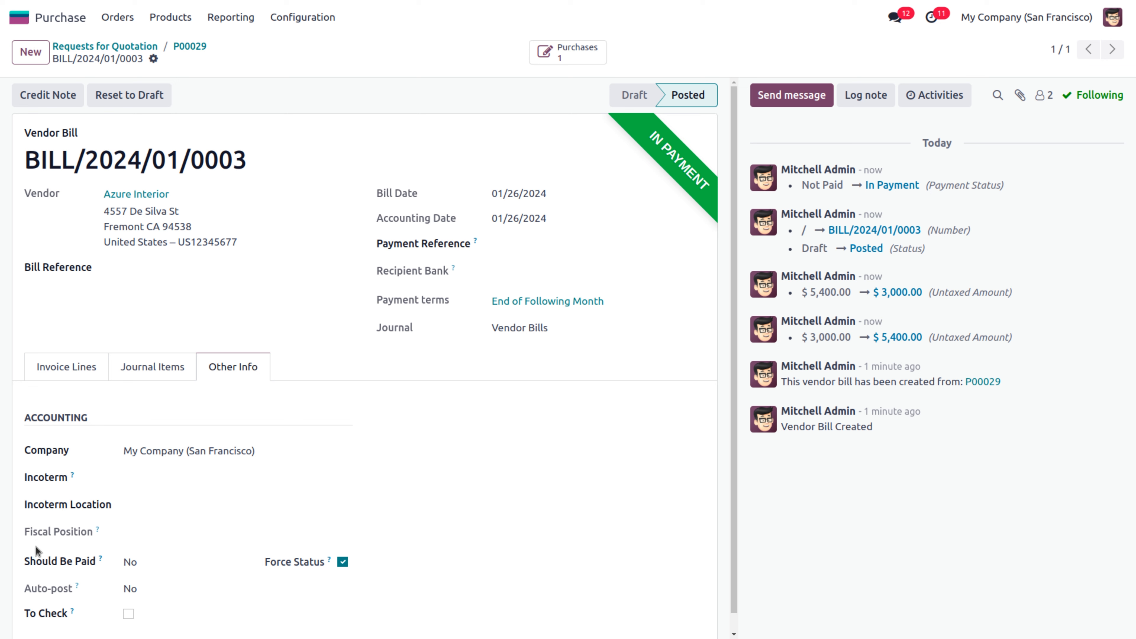
click(200, 46)
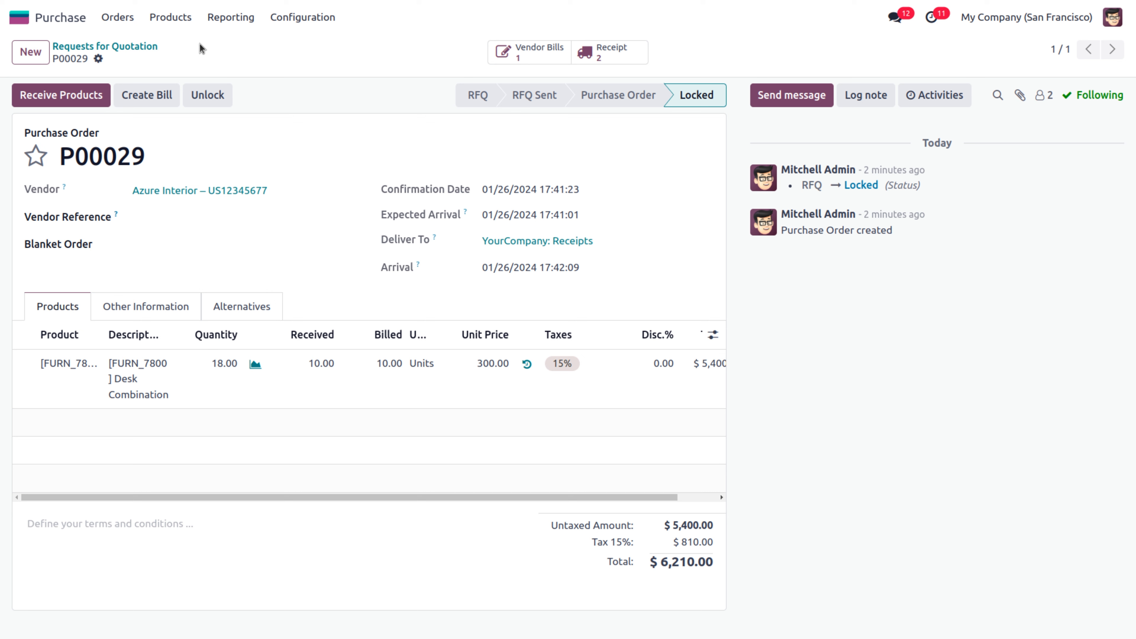
click(300, 18)
Turn on Variant Grid Entry and Product Packagings in the Purchase settings and save
click(298, 47)
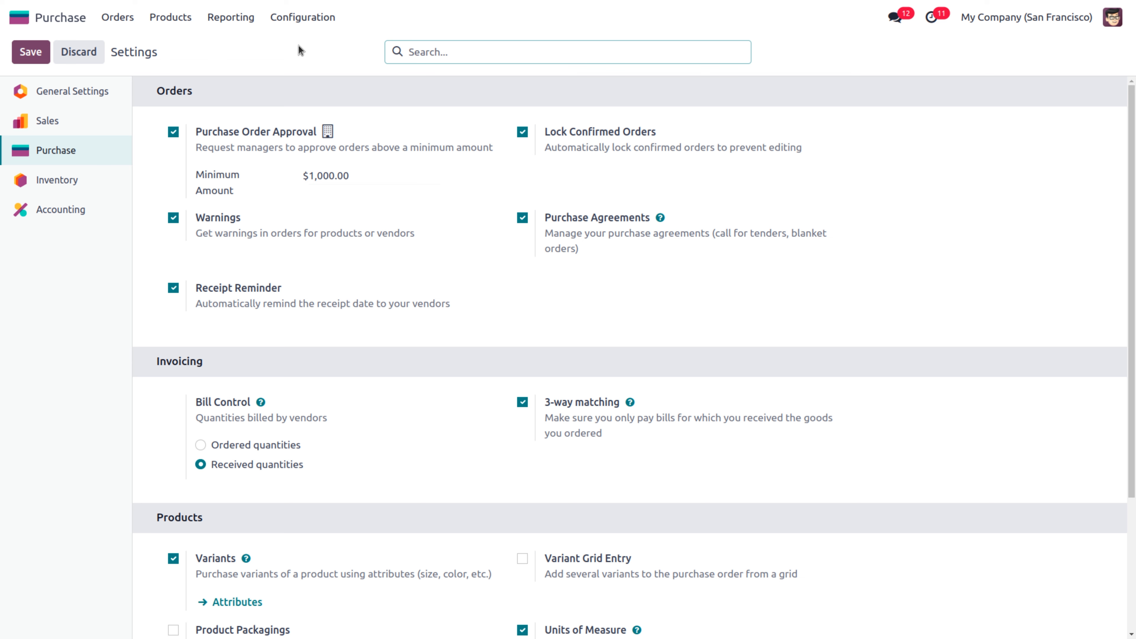
scroll(1133, 157, down, 4)
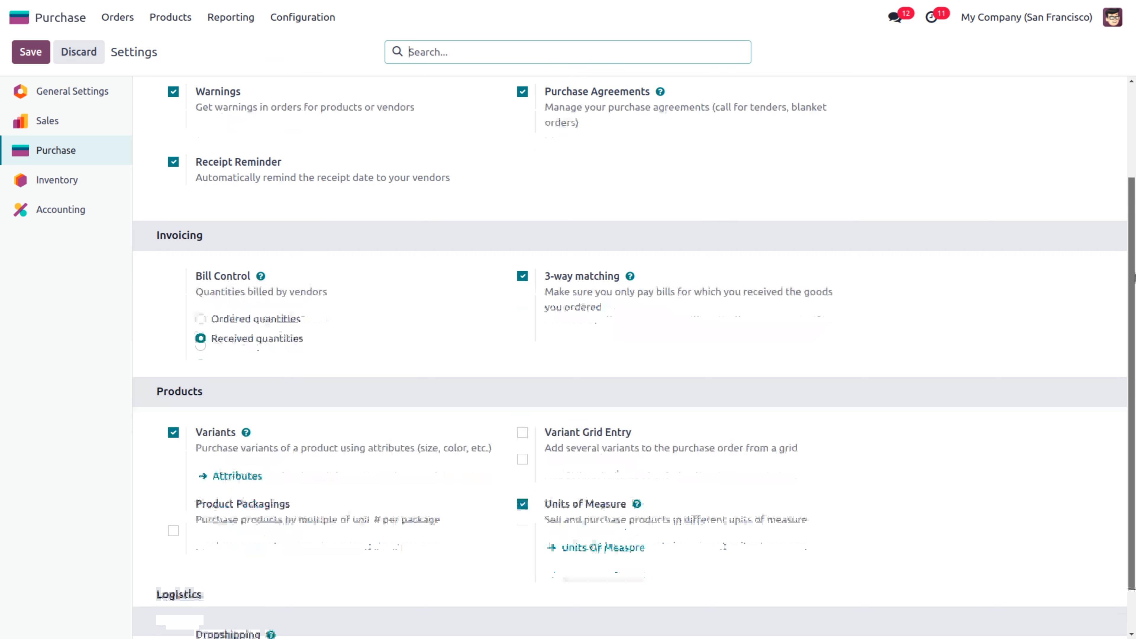
click(522, 379)
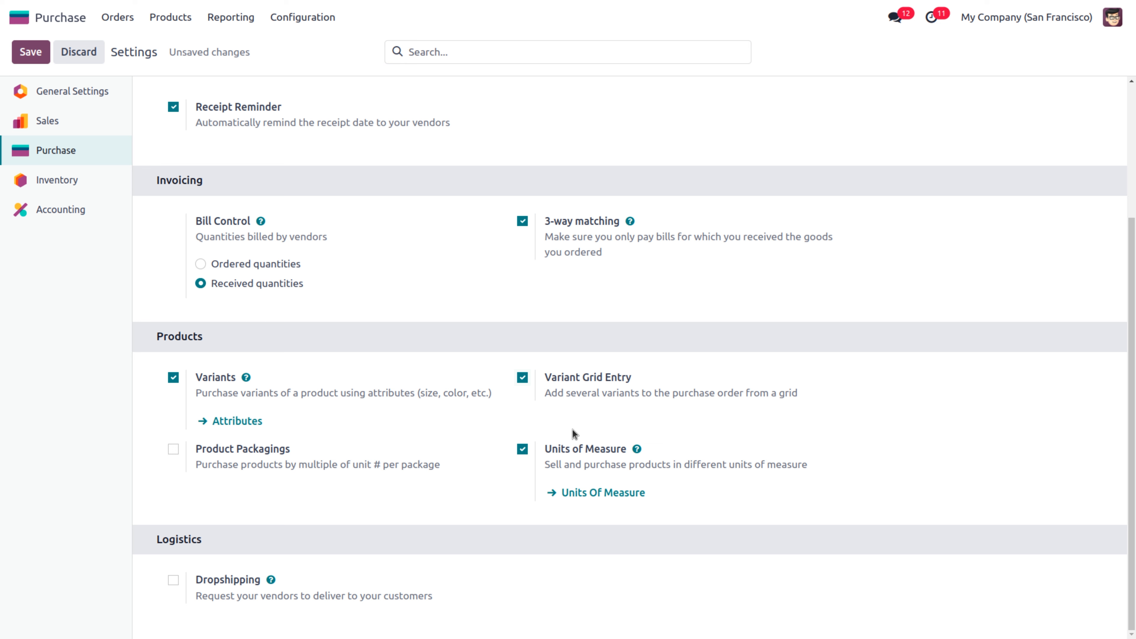
click(174, 449)
click(27, 52)
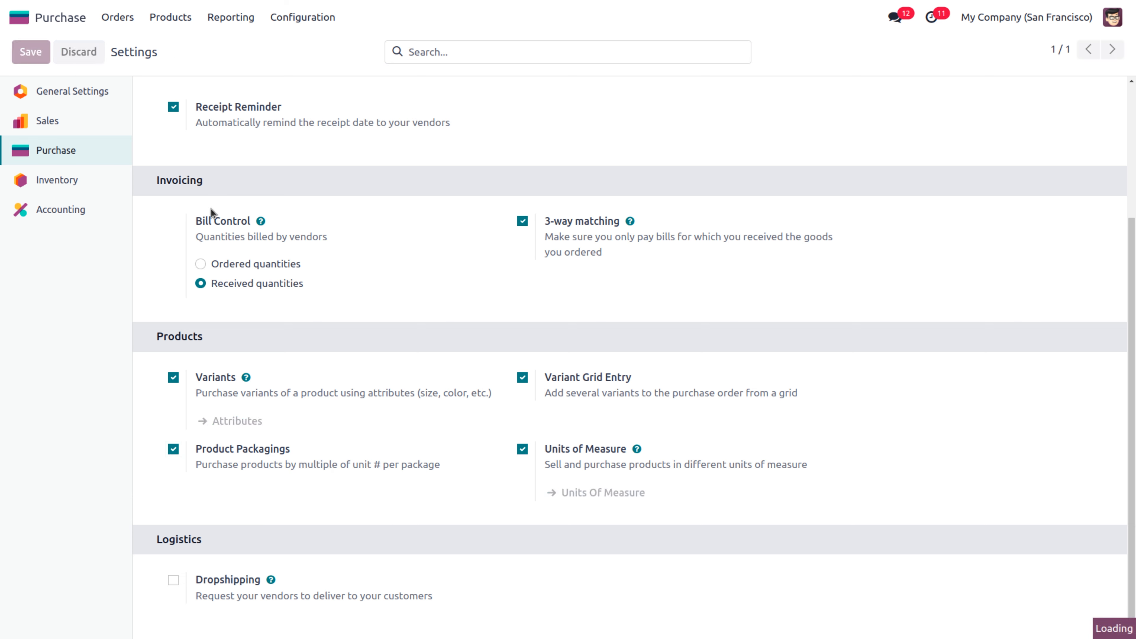
Open the Purchase Products list showing all 31 purchasable products
mouse_move(321, 454)
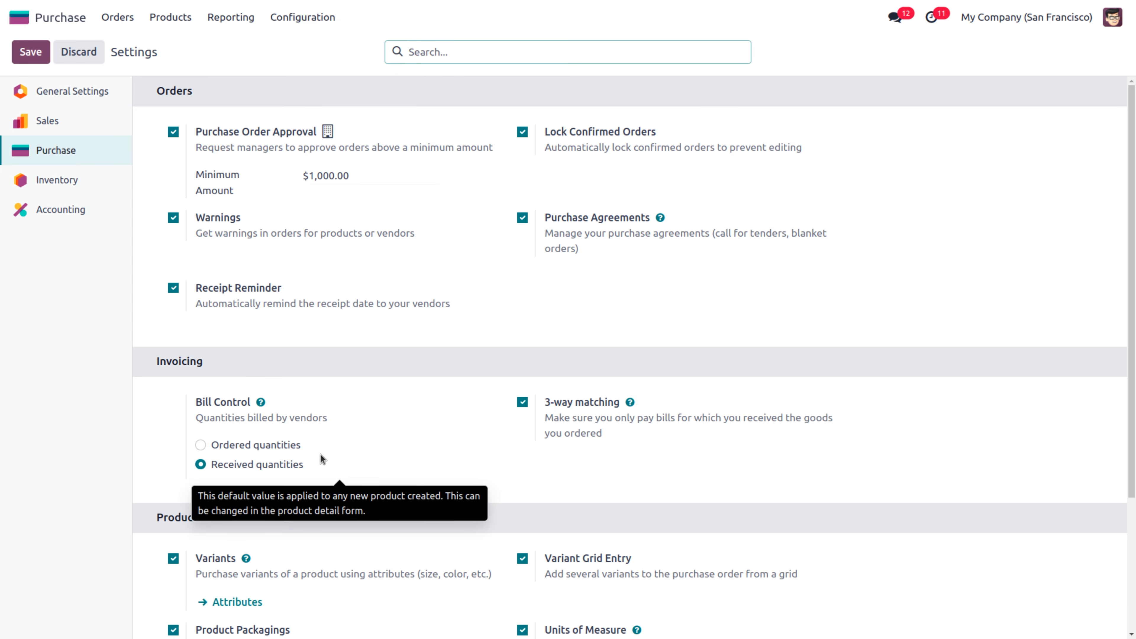
drag(1132, 265, 1134, 426)
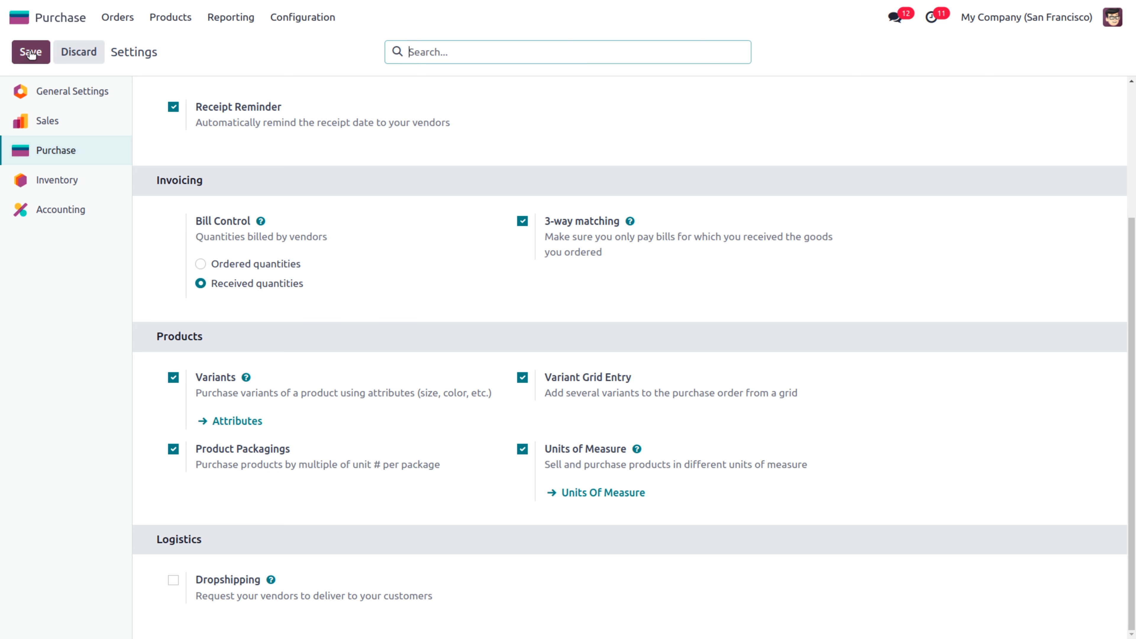
click(170, 17)
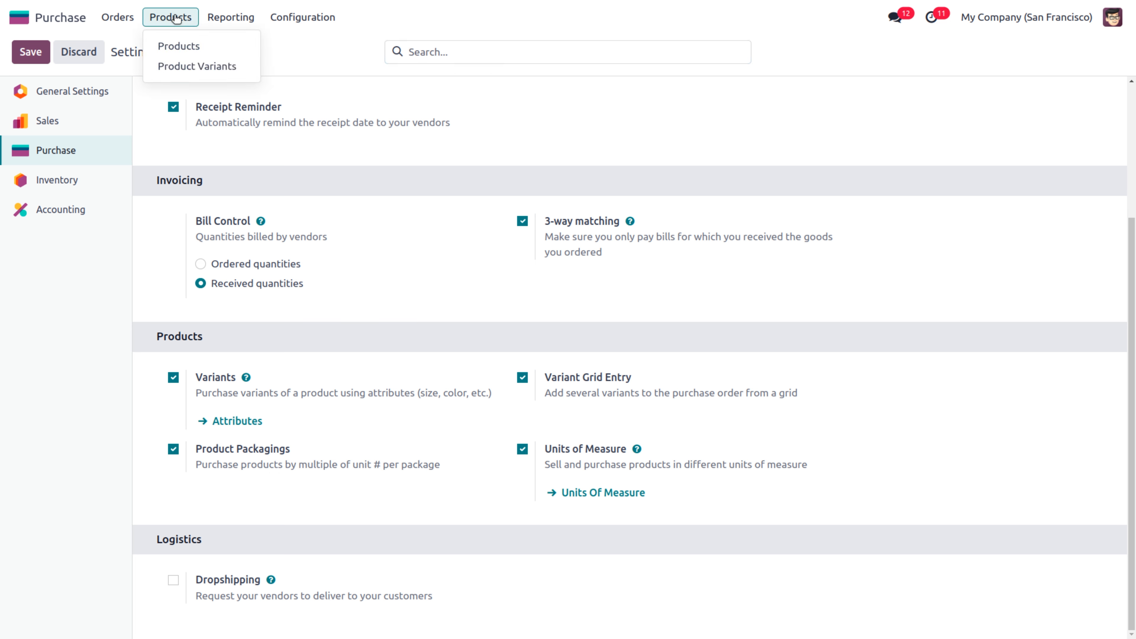
click(191, 50)
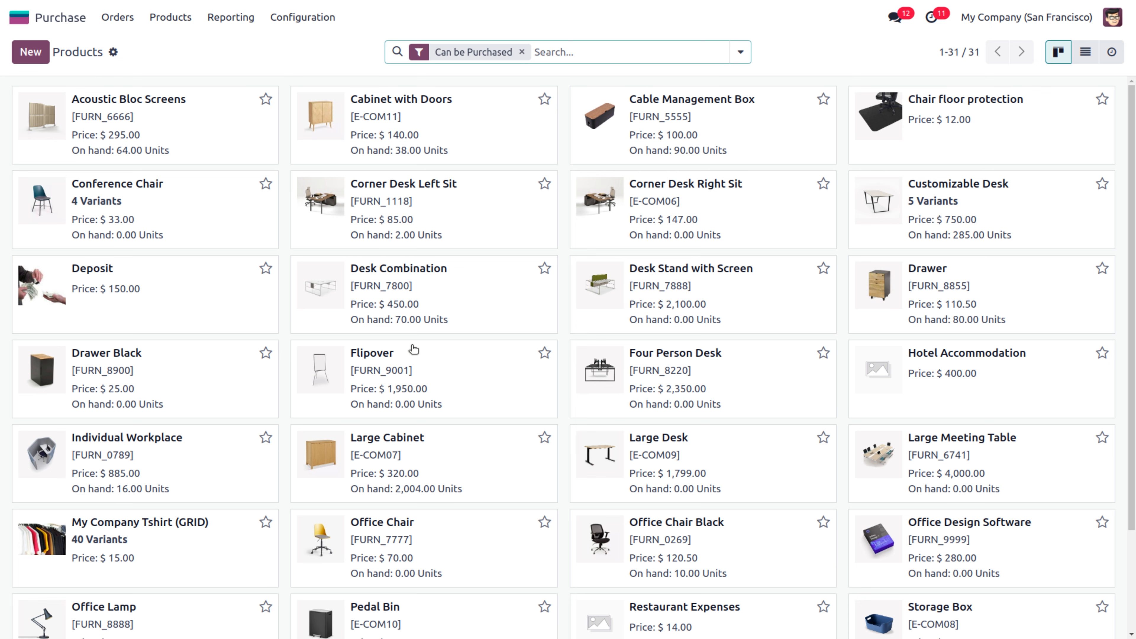
Inspect Conference Chair's attributes: Legs (Steel, Aluminium) and clr (black, white), giving 4 variants
click(222, 221)
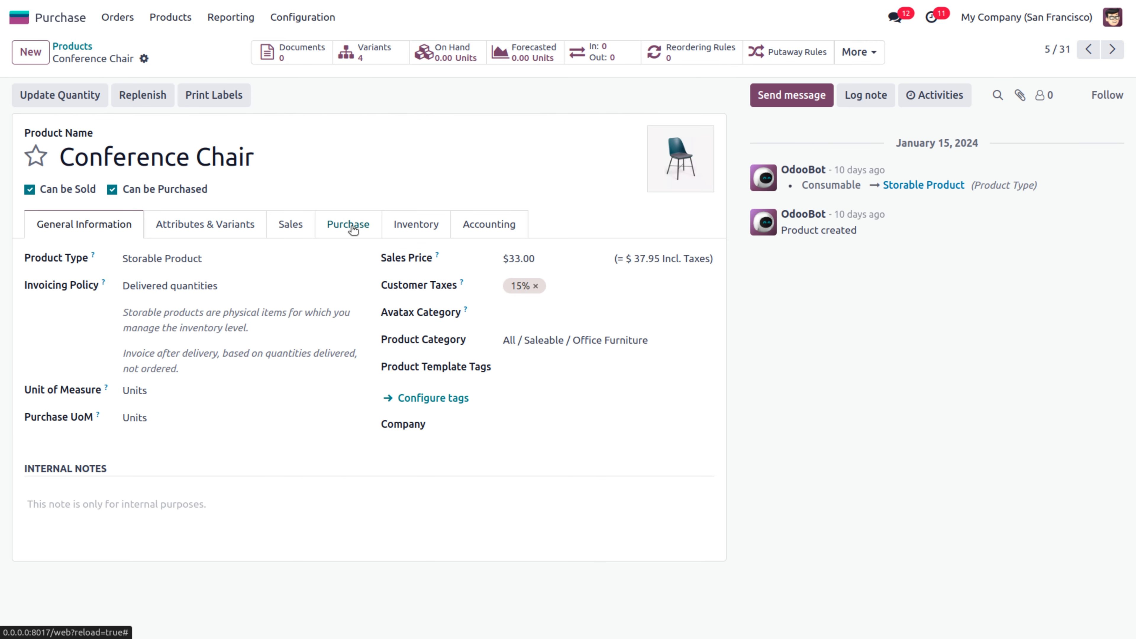
click(232, 227)
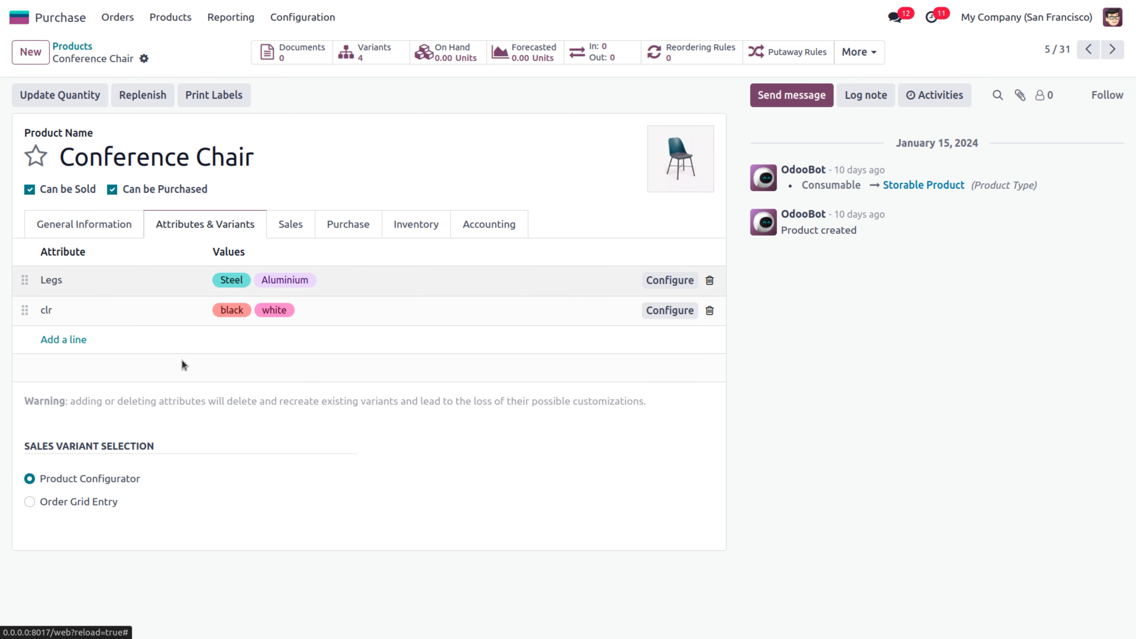
drag(27, 446, 173, 478)
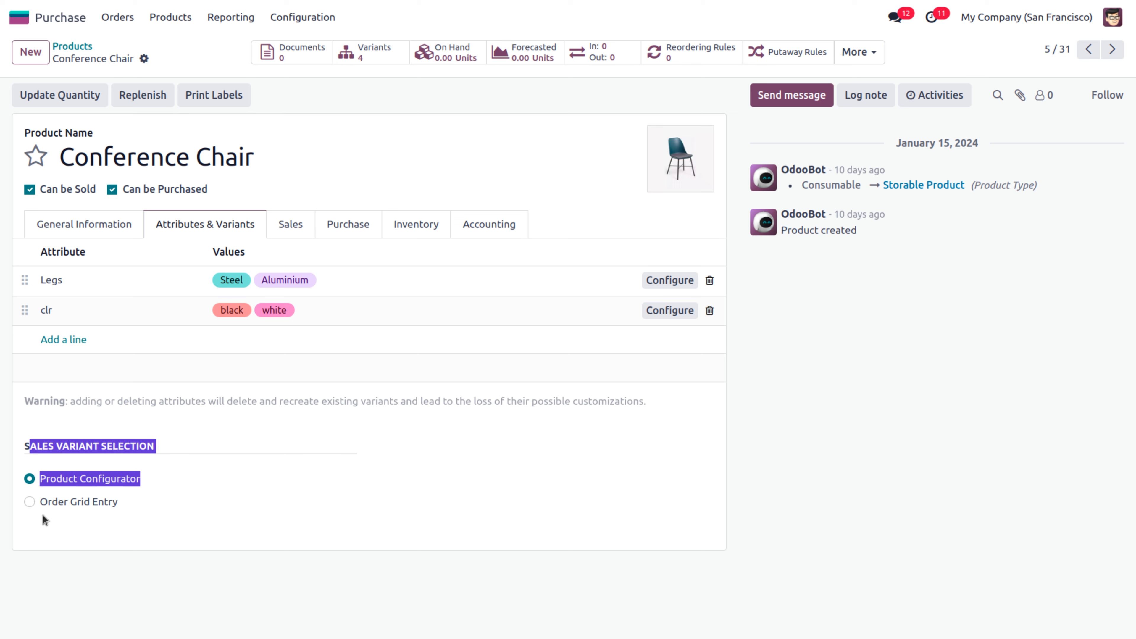
click(87, 491)
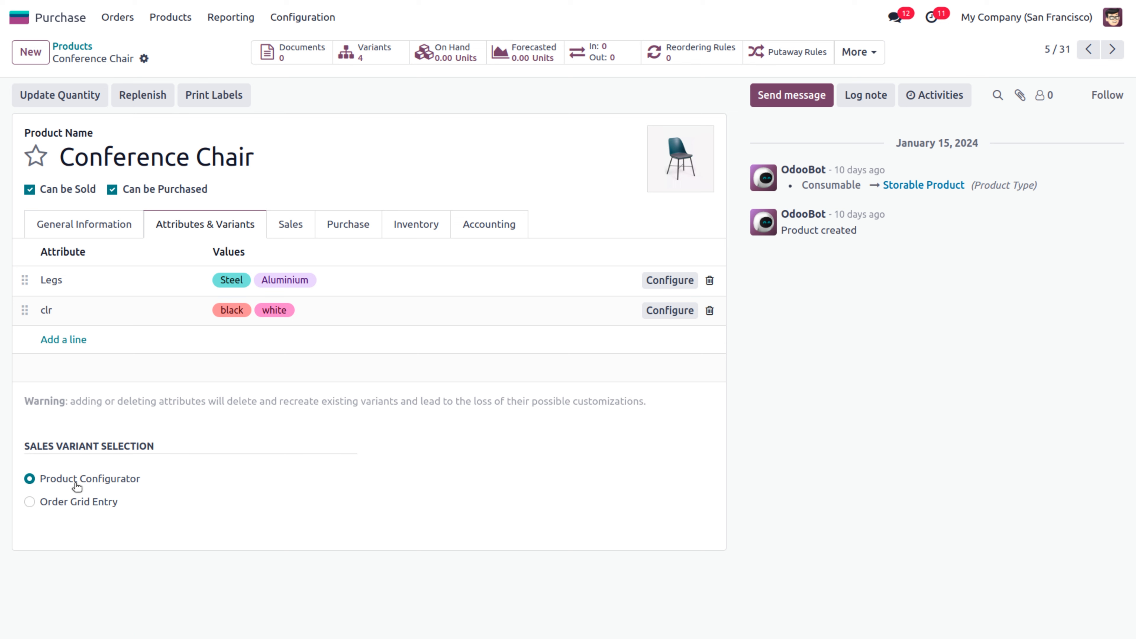
drag(24, 446, 171, 456)
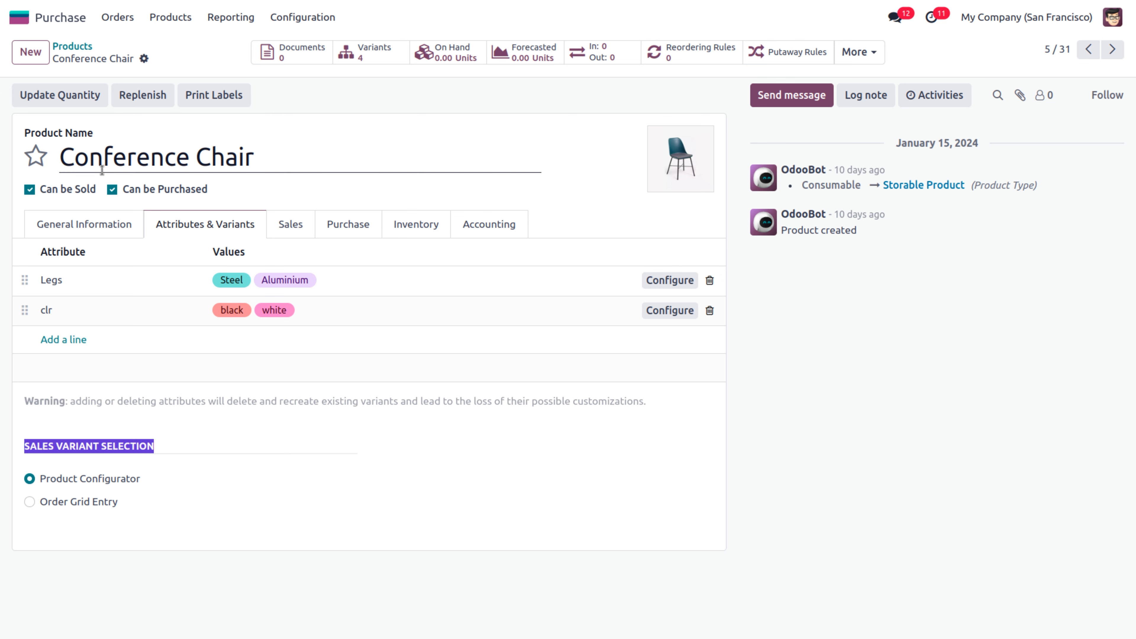
click(117, 17)
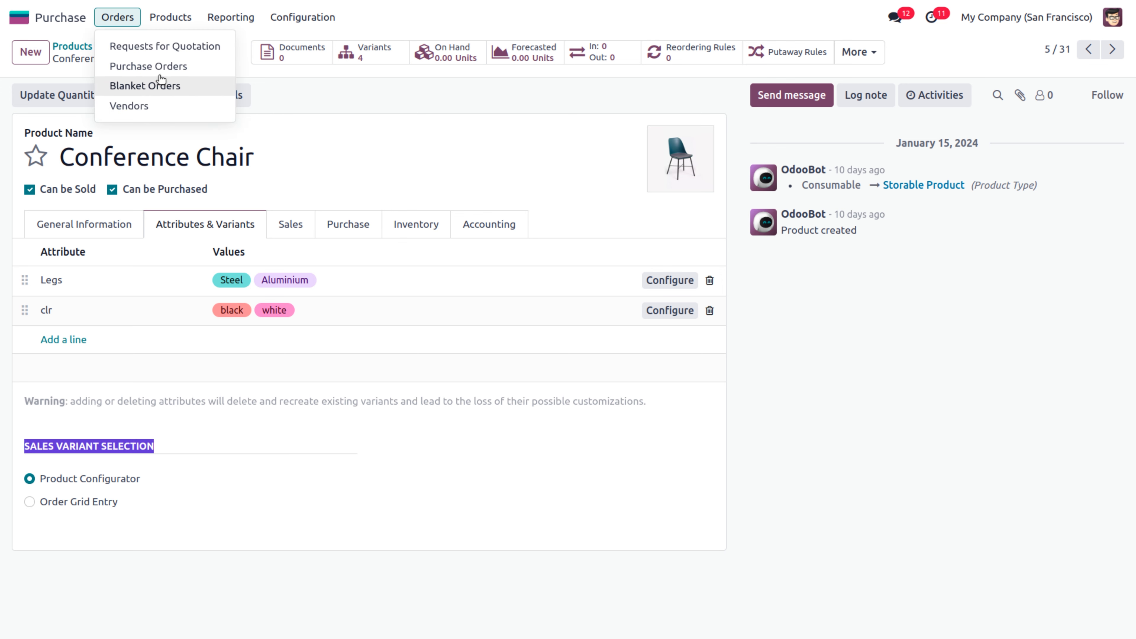
Start a new request for quotation with Azure Interior as the vendor
click(147, 47)
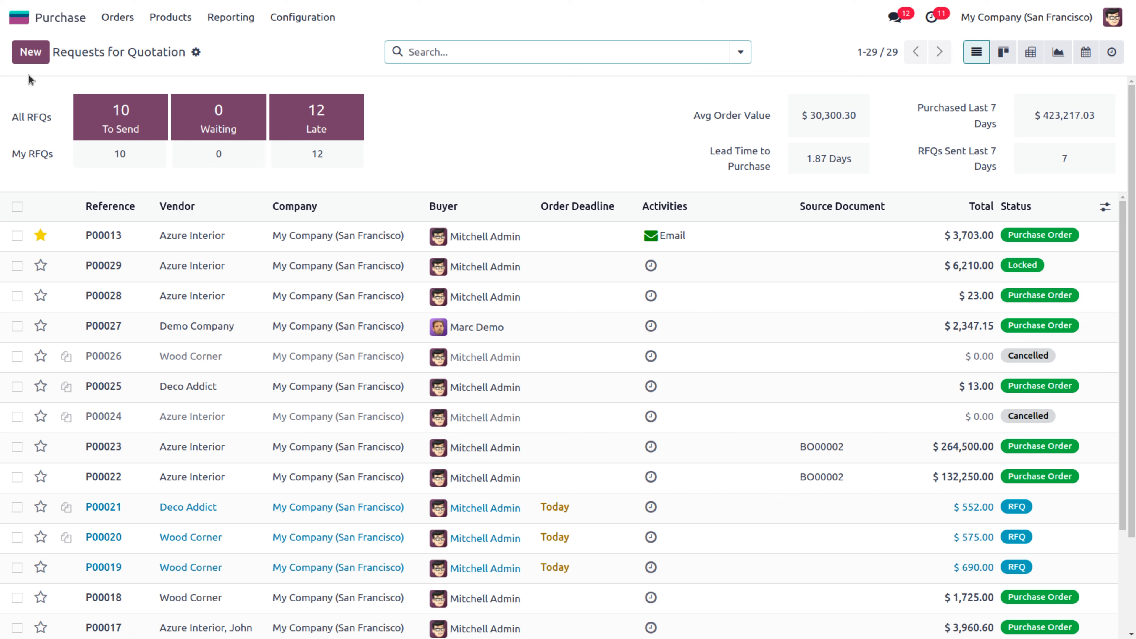
click(30, 52)
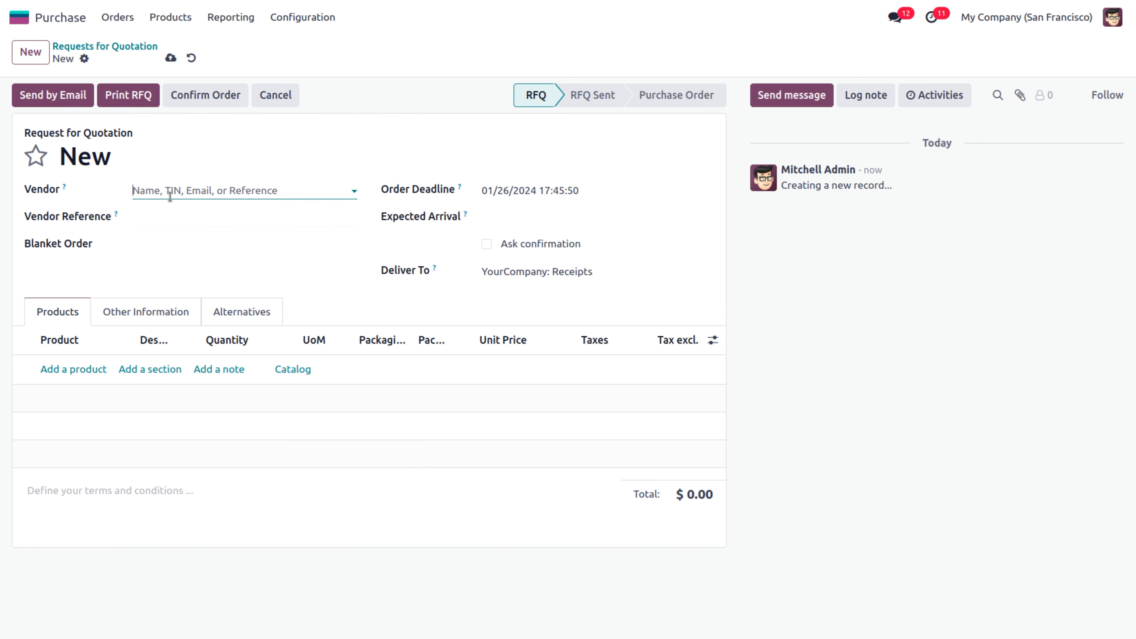
click(170, 188)
click(188, 235)
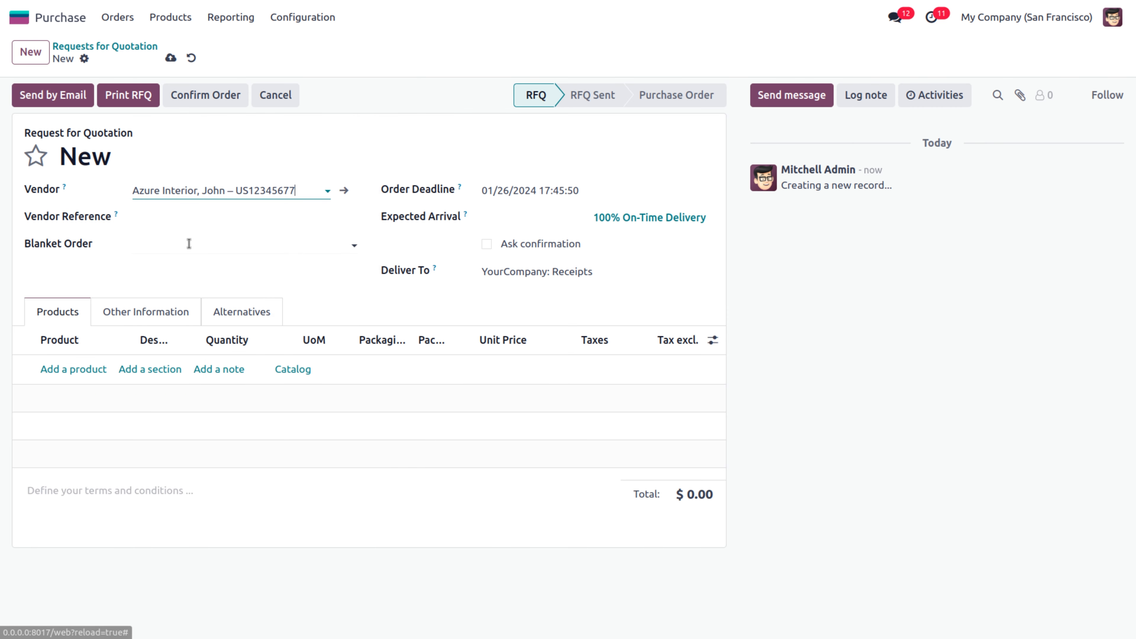
Add Conference Chair, bringing up its black/white by Steel/Aluminium variant grid
click(81, 371)
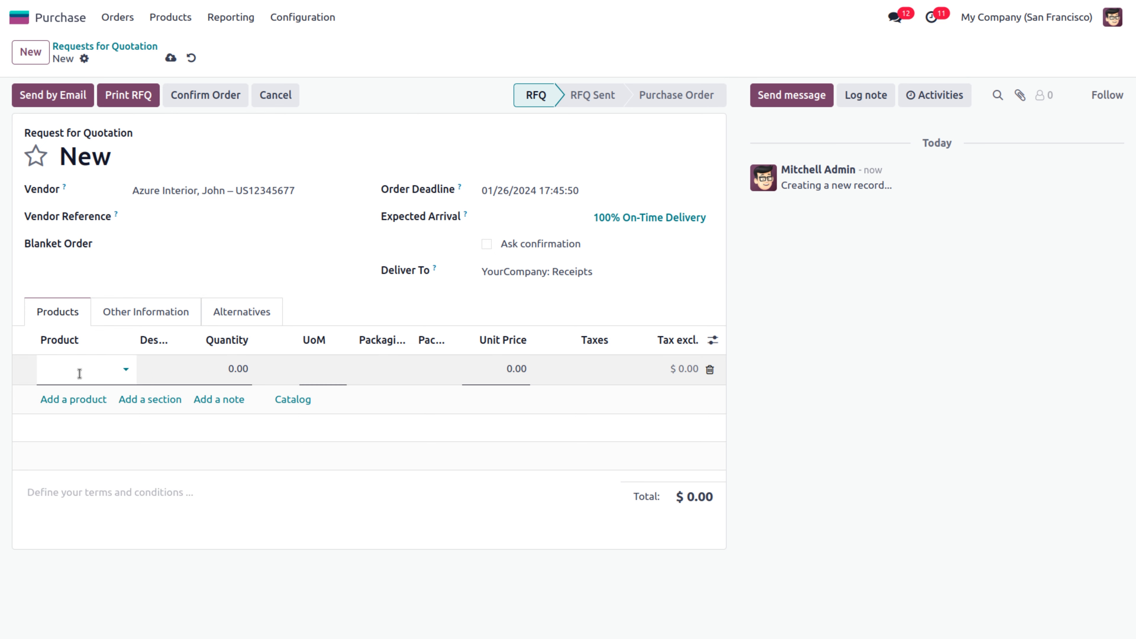
text(cofer)
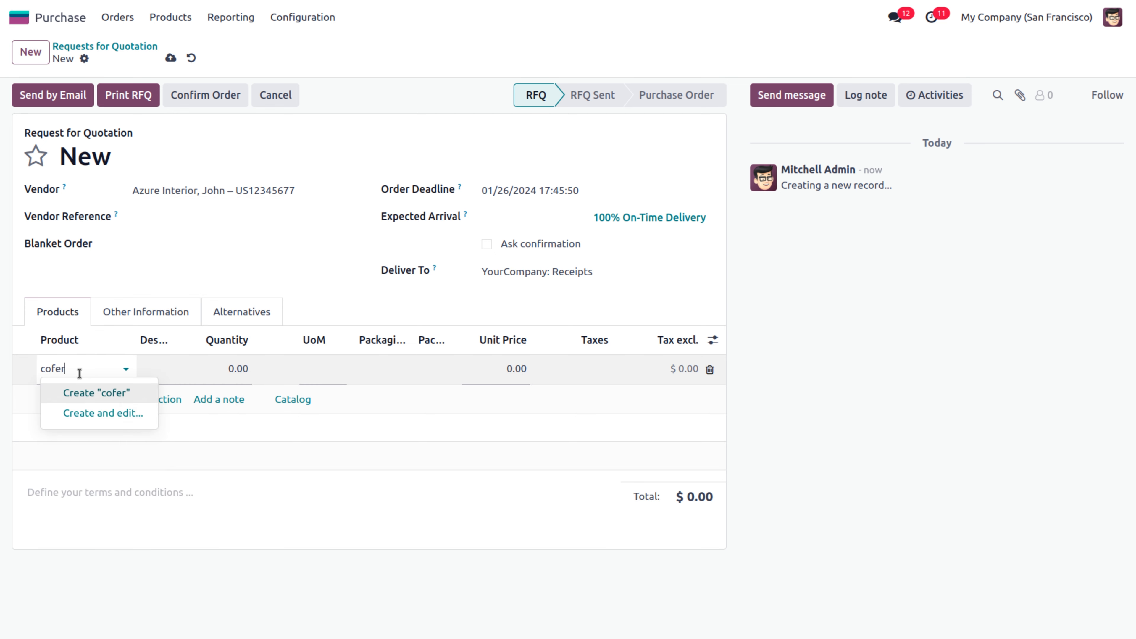
key(BackSpace)
text(nfere)
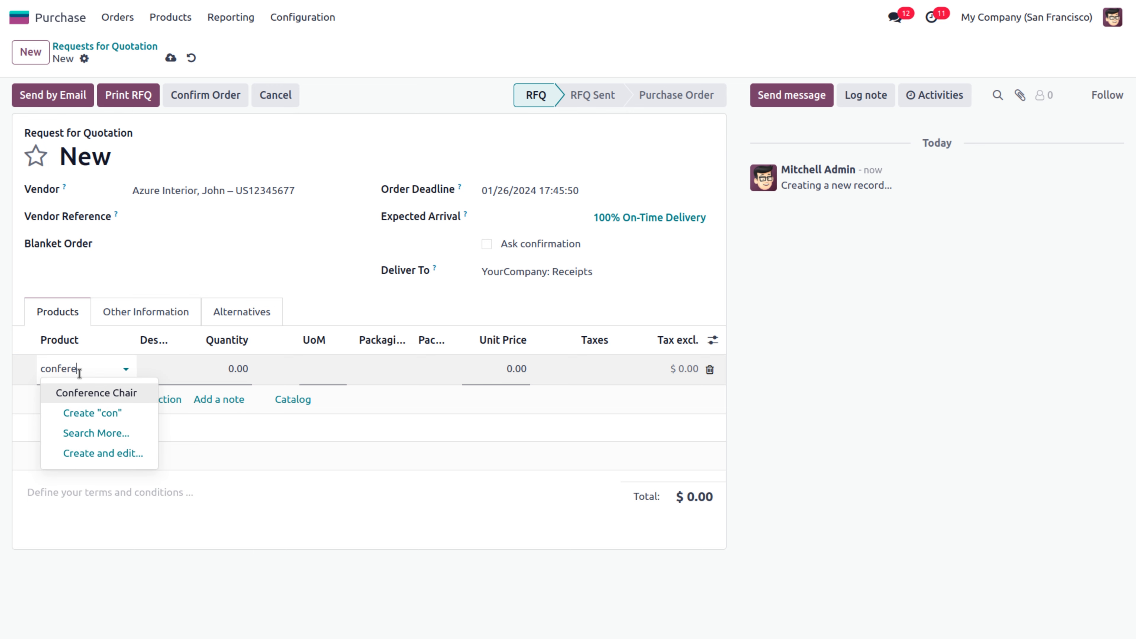
click(80, 394)
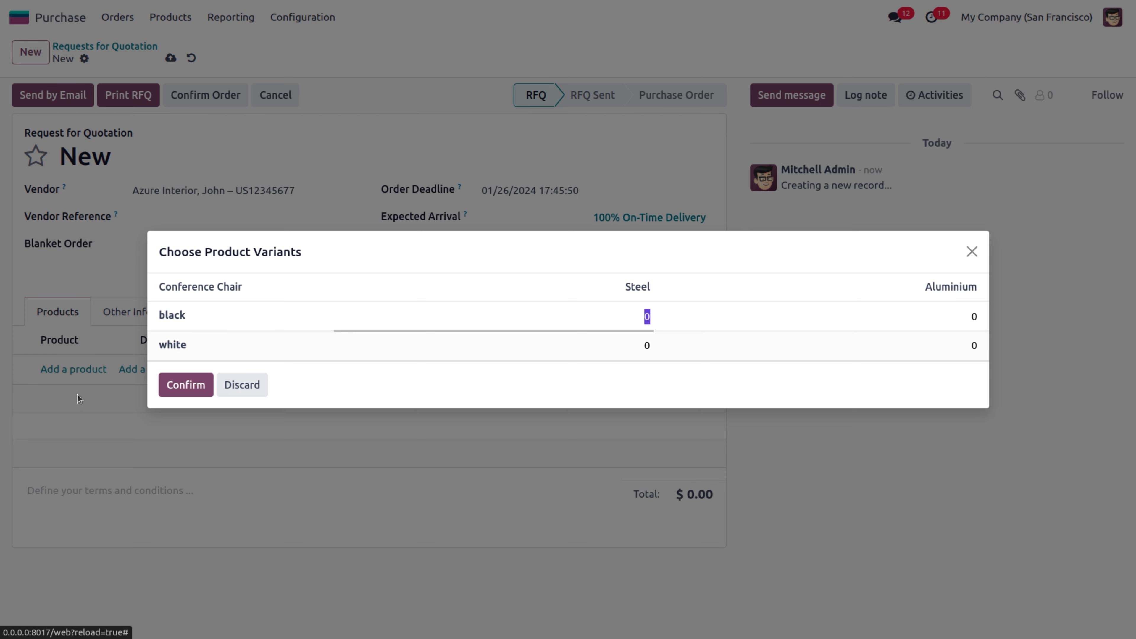
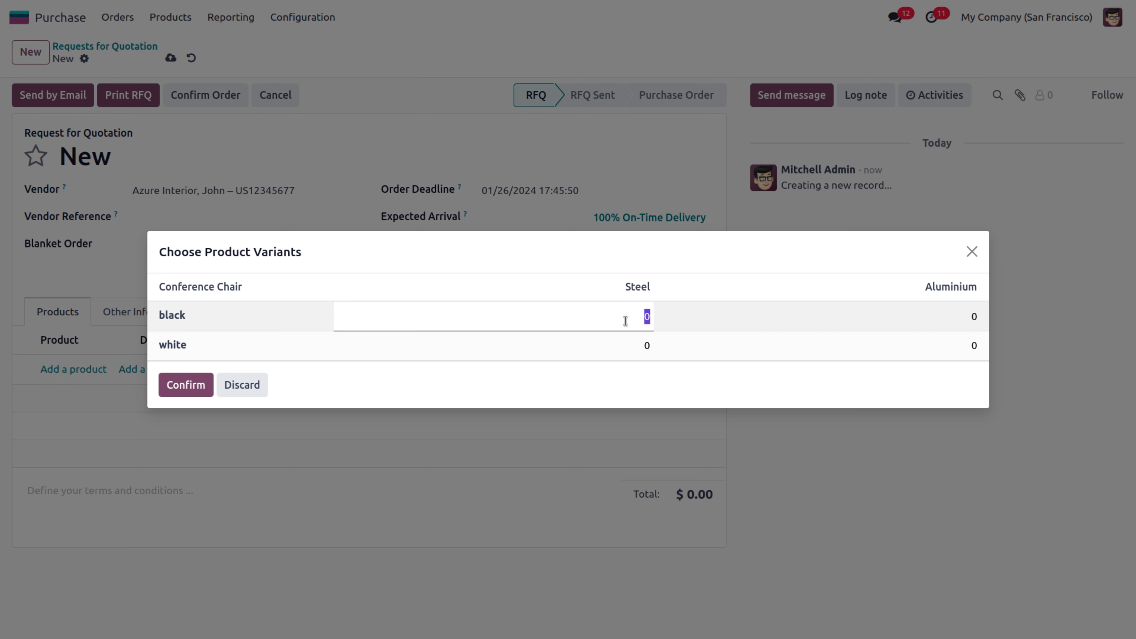
Enter variant quantities: 2 black steel, 2 black aluminium, 1 white steel, 3 white aluminium
text(2)
click(972, 317)
double_click(972, 318)
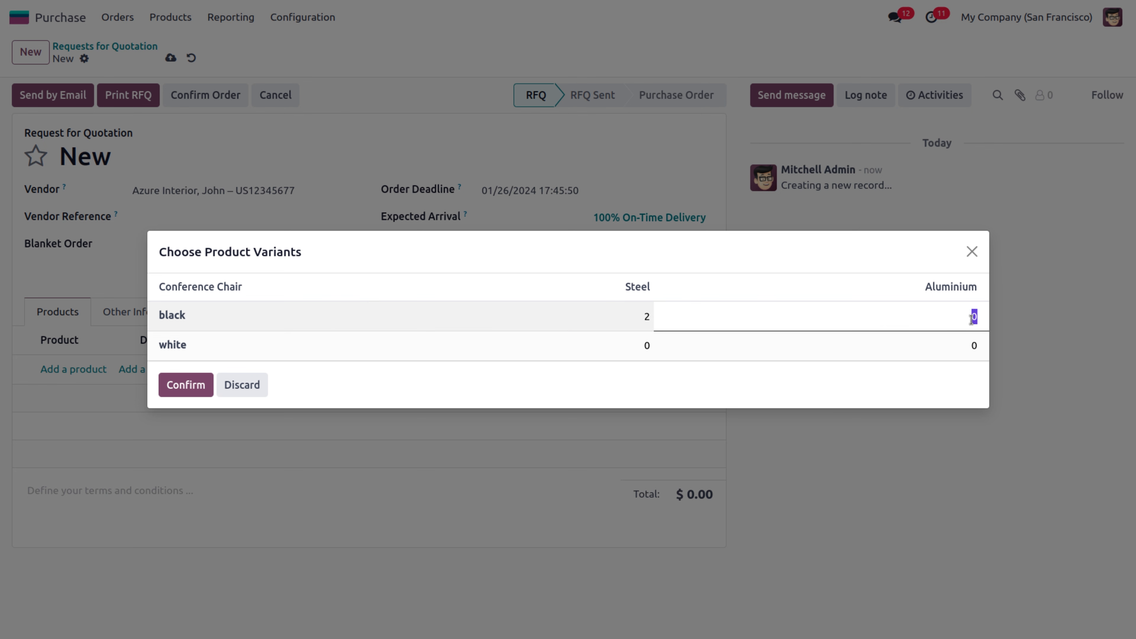
text(2)
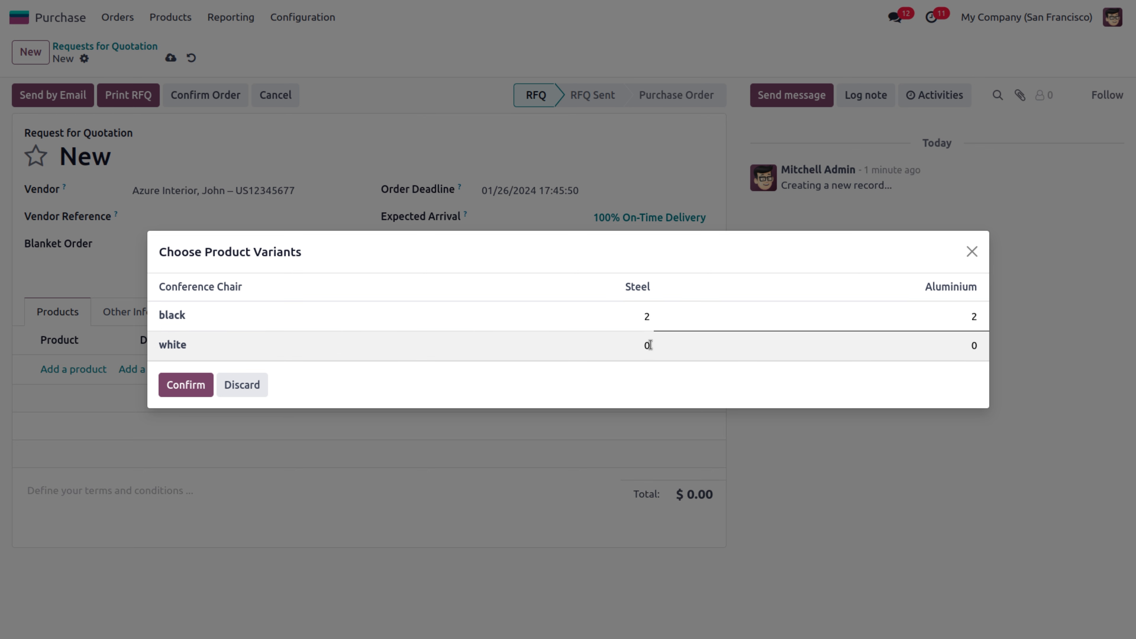
click(621, 340)
text(1)
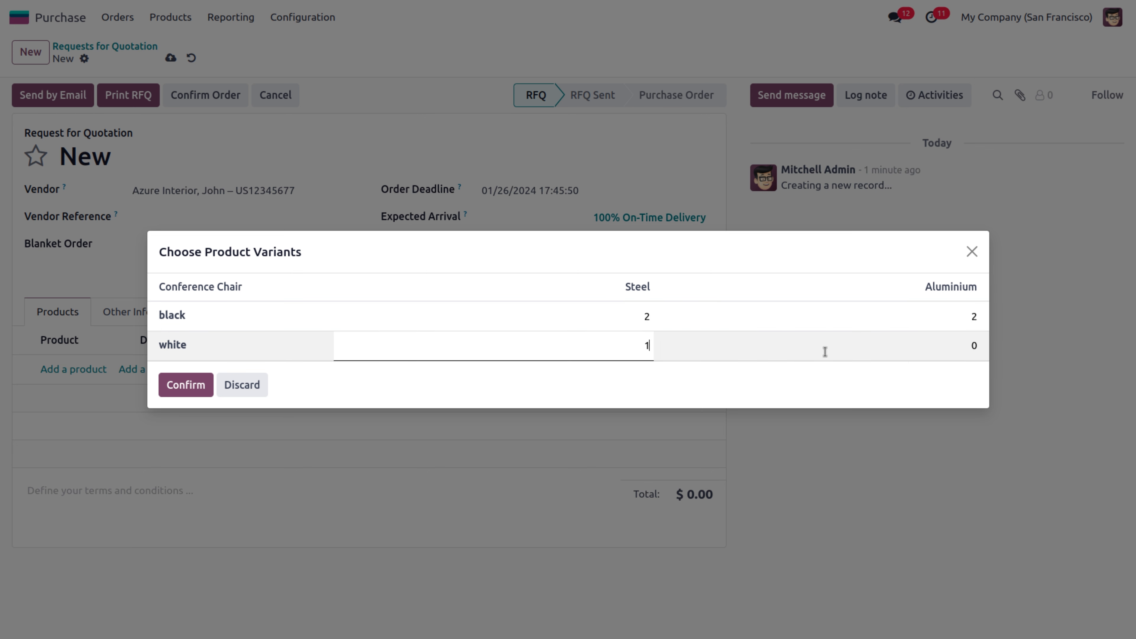
double_click(962, 341)
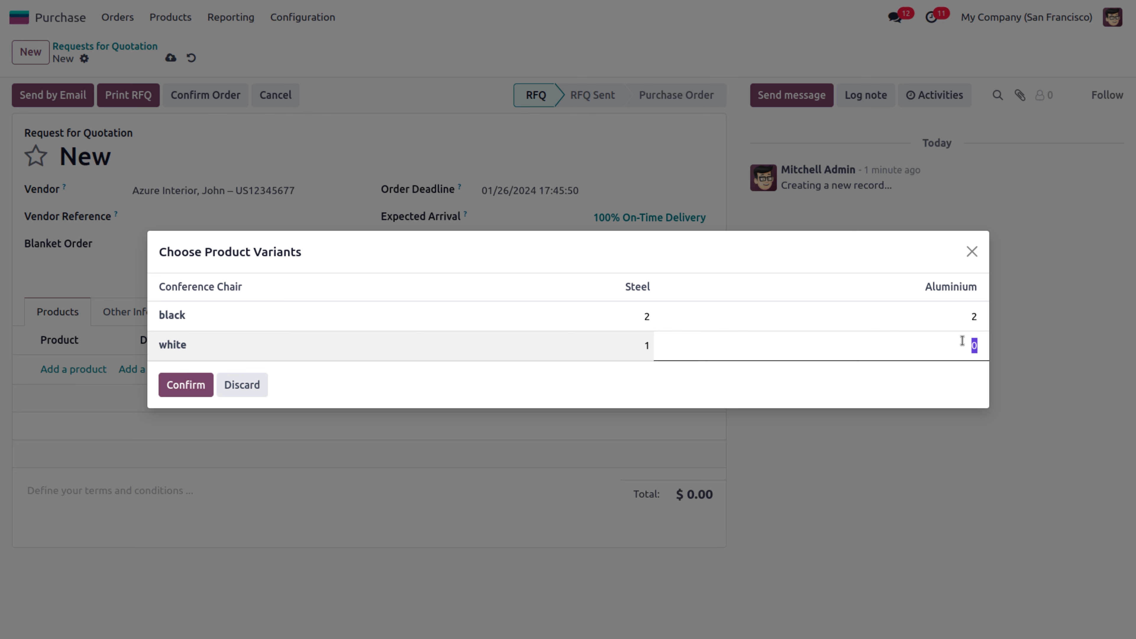
text(3)
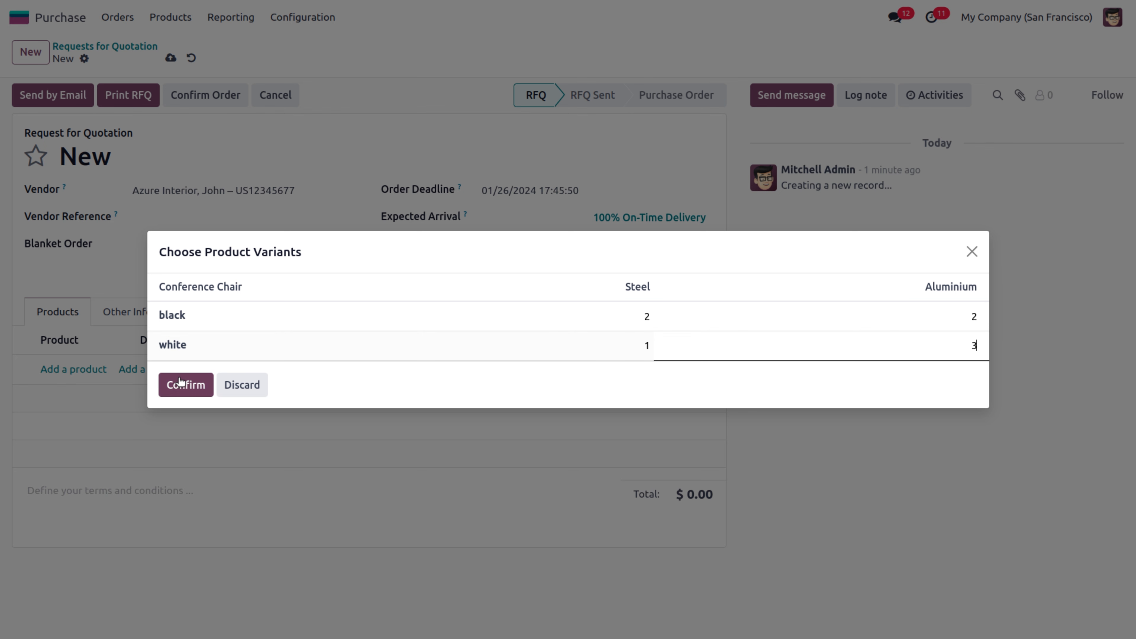
Add the chosen Conference Chair variants to the RFQ and confirm it as purchase order P00030
click(187, 386)
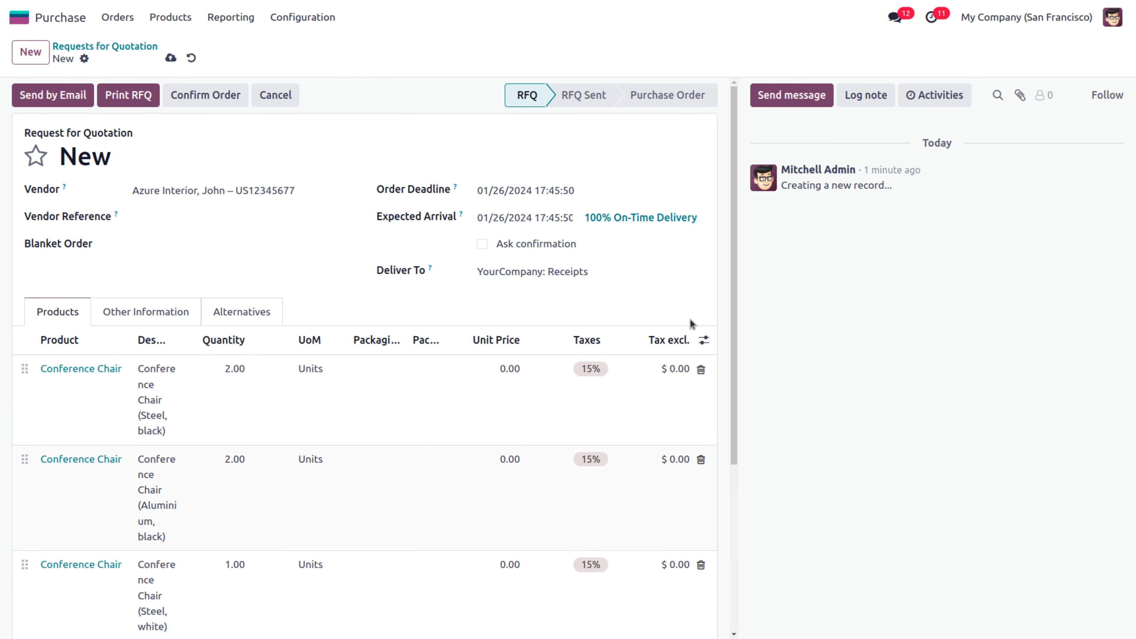
drag(733, 274, 738, 210)
click(204, 96)
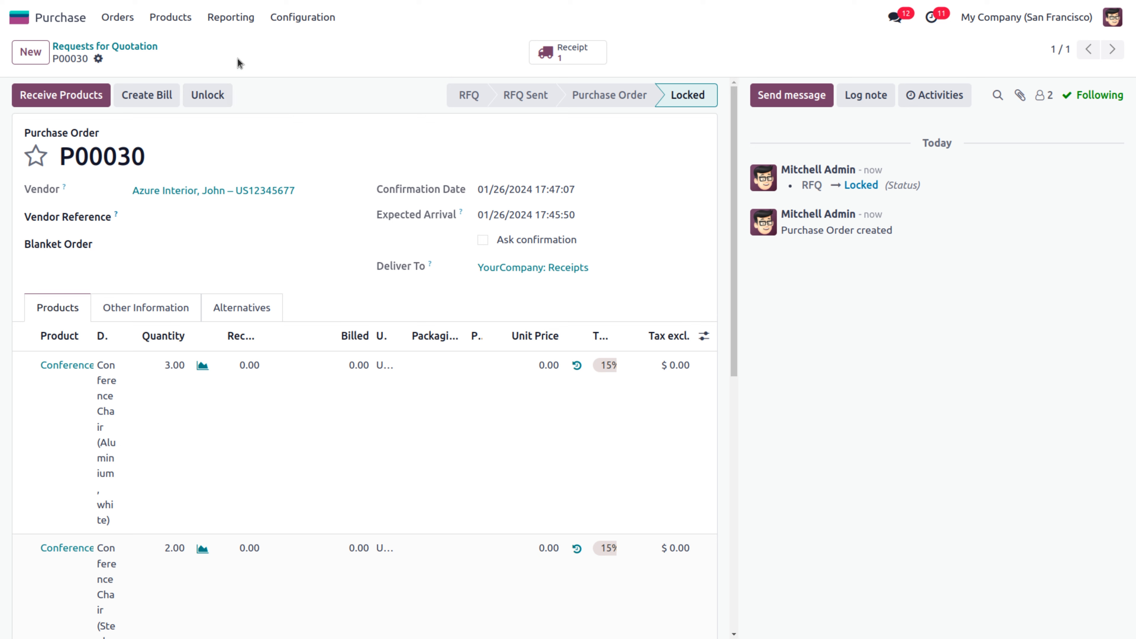
Open the Flipover product's Inventory settings from the purchasable products list
click(177, 20)
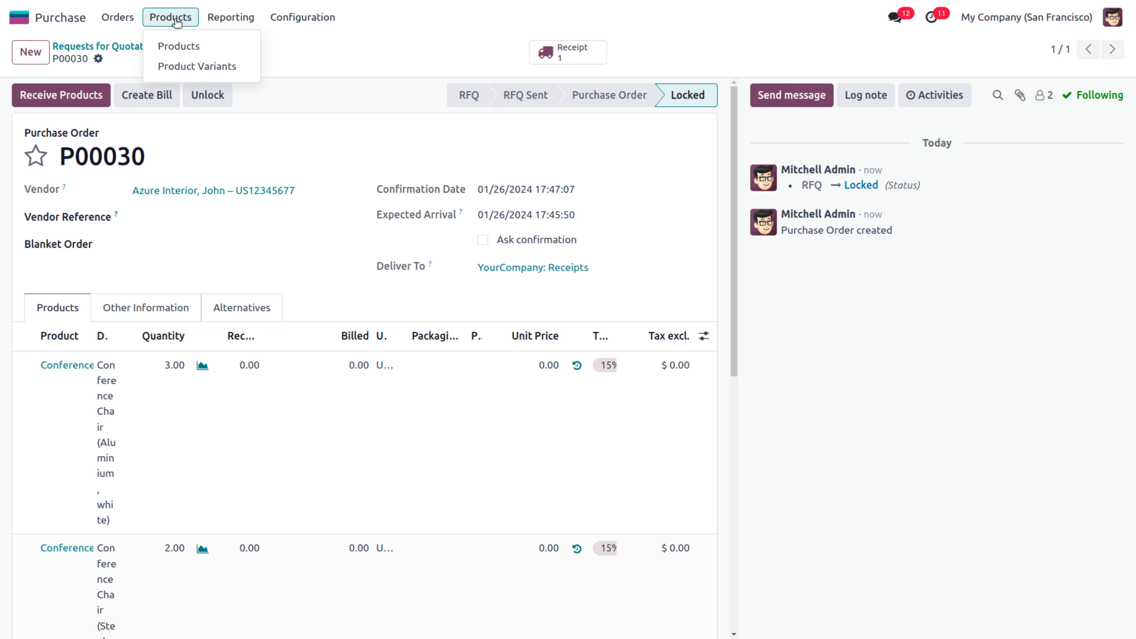
click(186, 47)
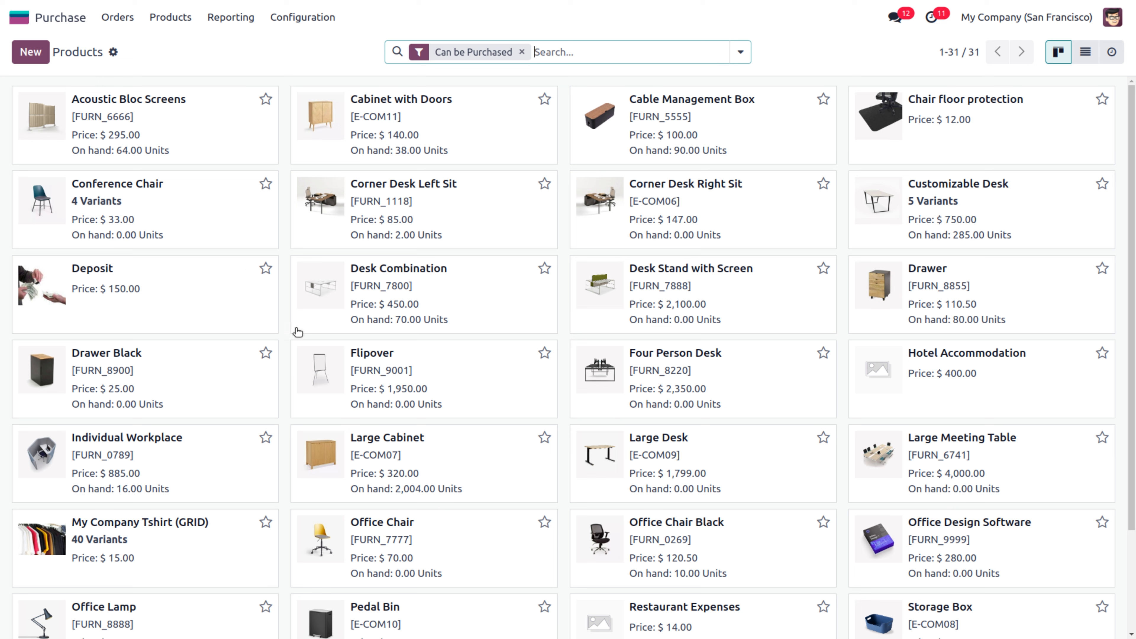
click(449, 364)
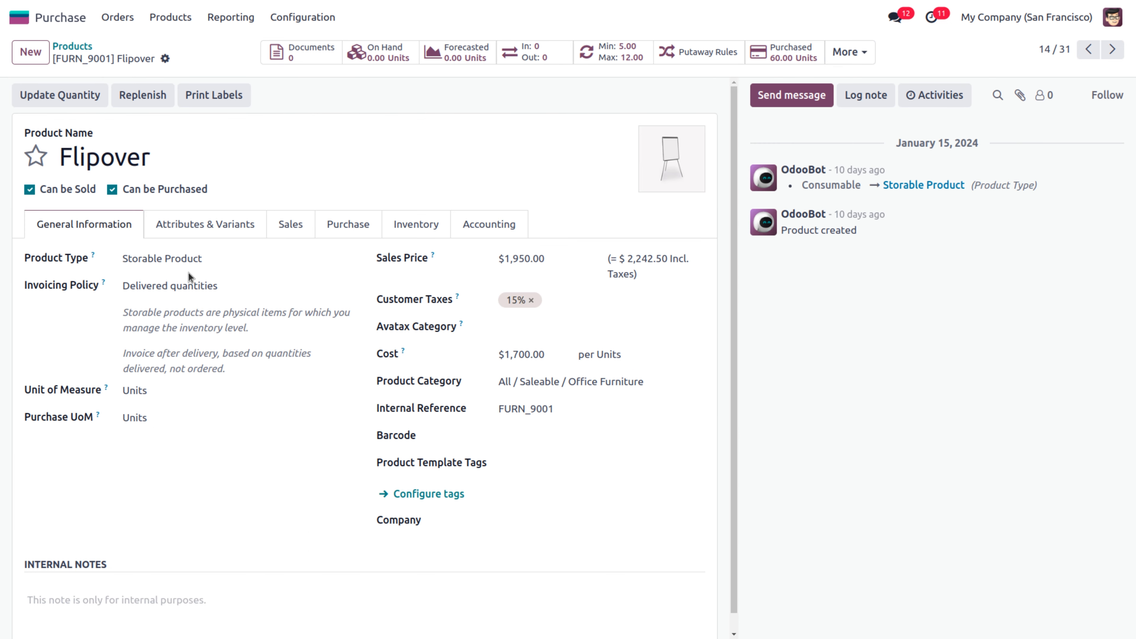
click(415, 227)
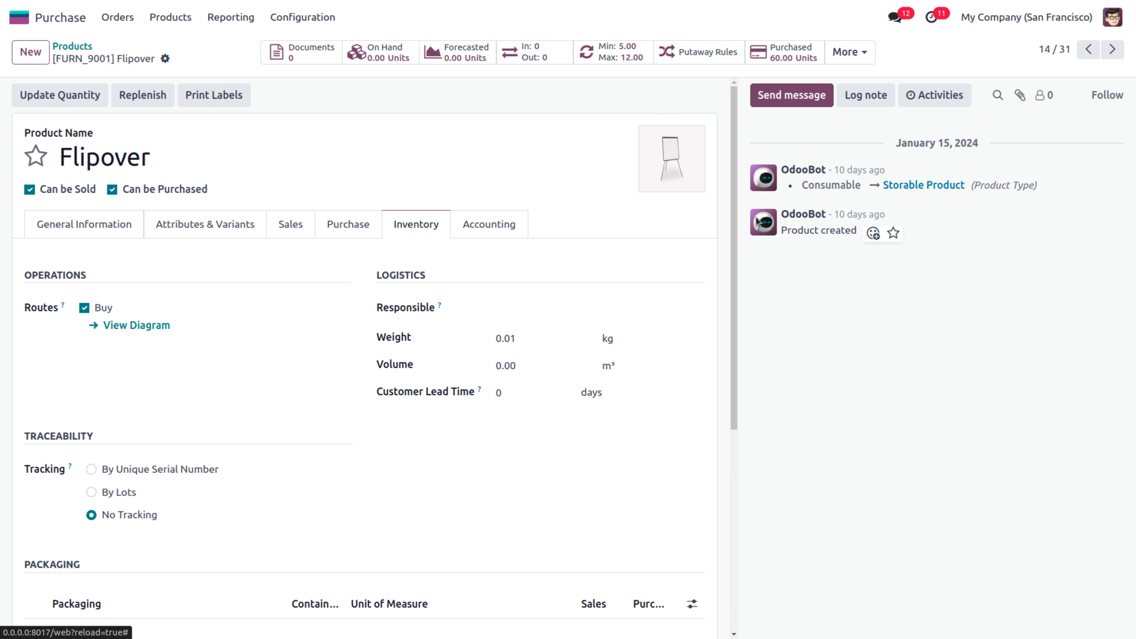
drag(735, 170, 743, 359)
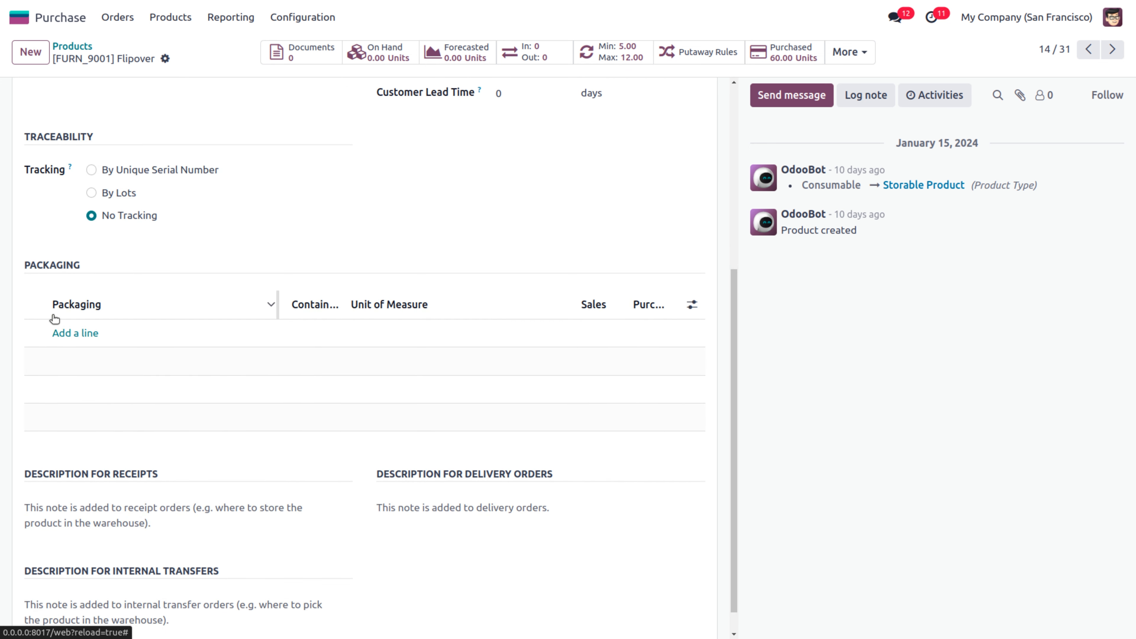
Add a 'Box of 10' packaging containing 10 units
click(70, 335)
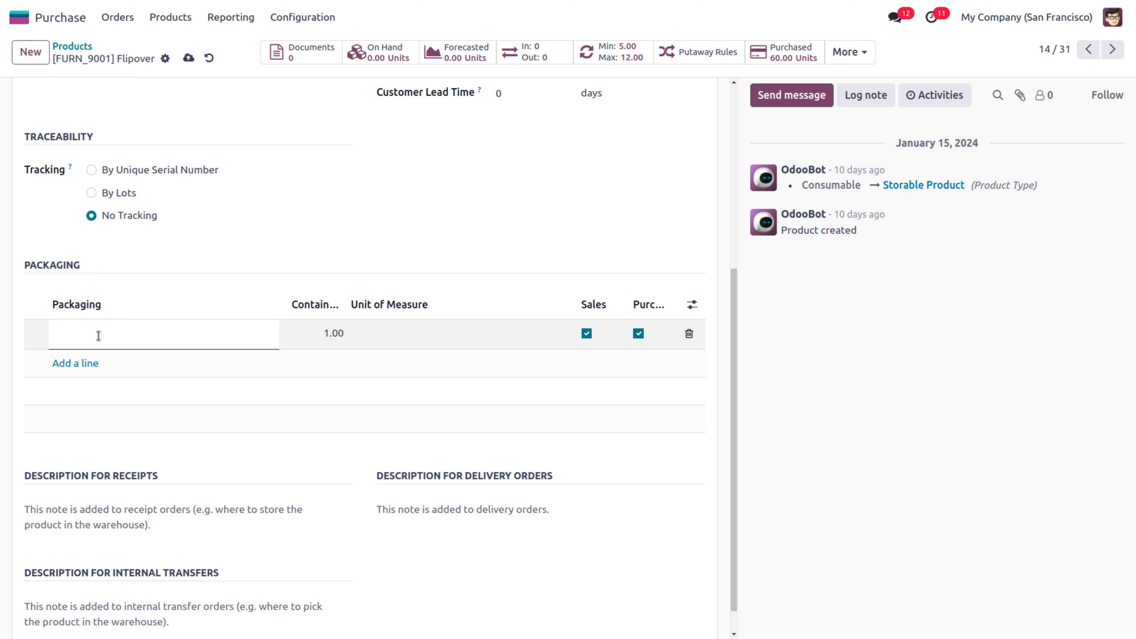
text(box)
key(BackSpace)
key(BackSpace)
text(Box of 10)
click(325, 332)
text(10)
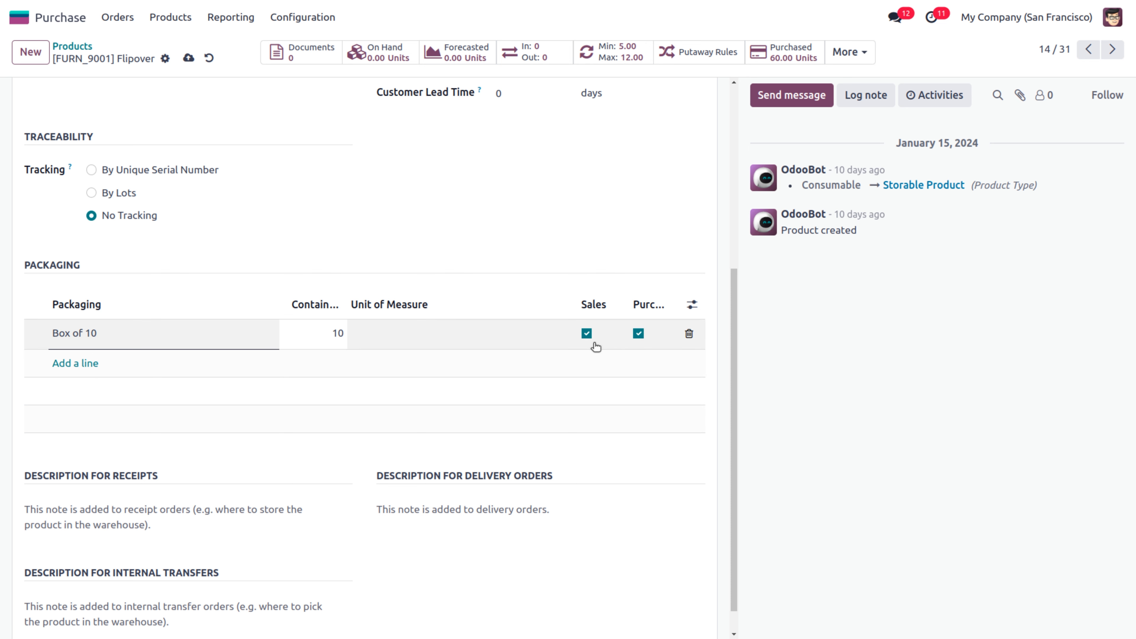
Add a 'Box of 25' packaging containing 25 units and save the product
click(65, 364)
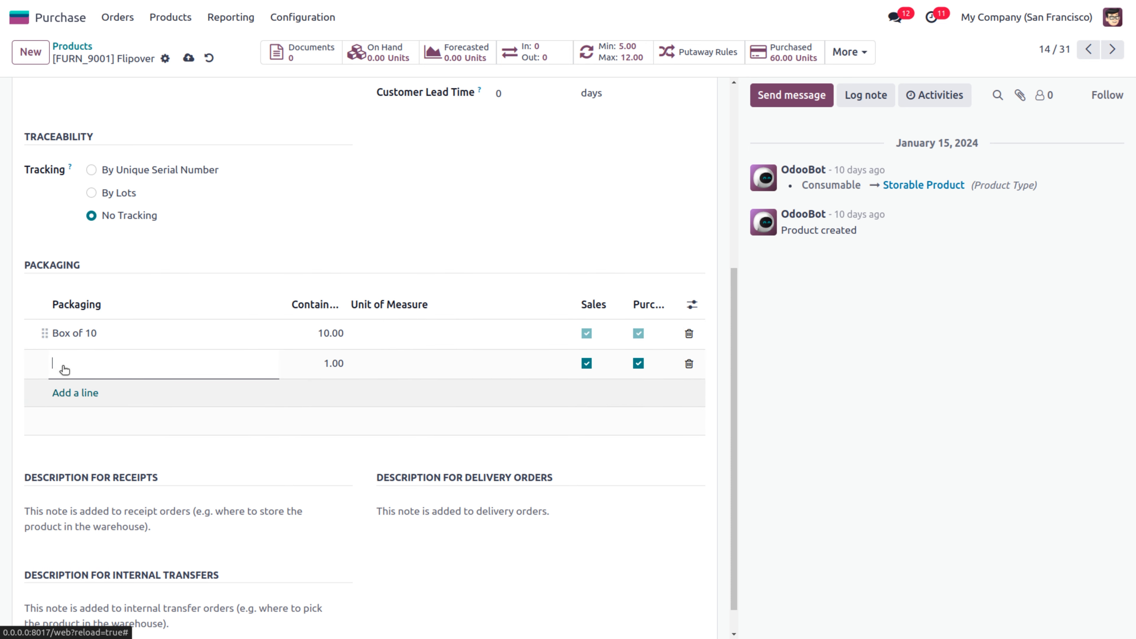
text(Box of 25)
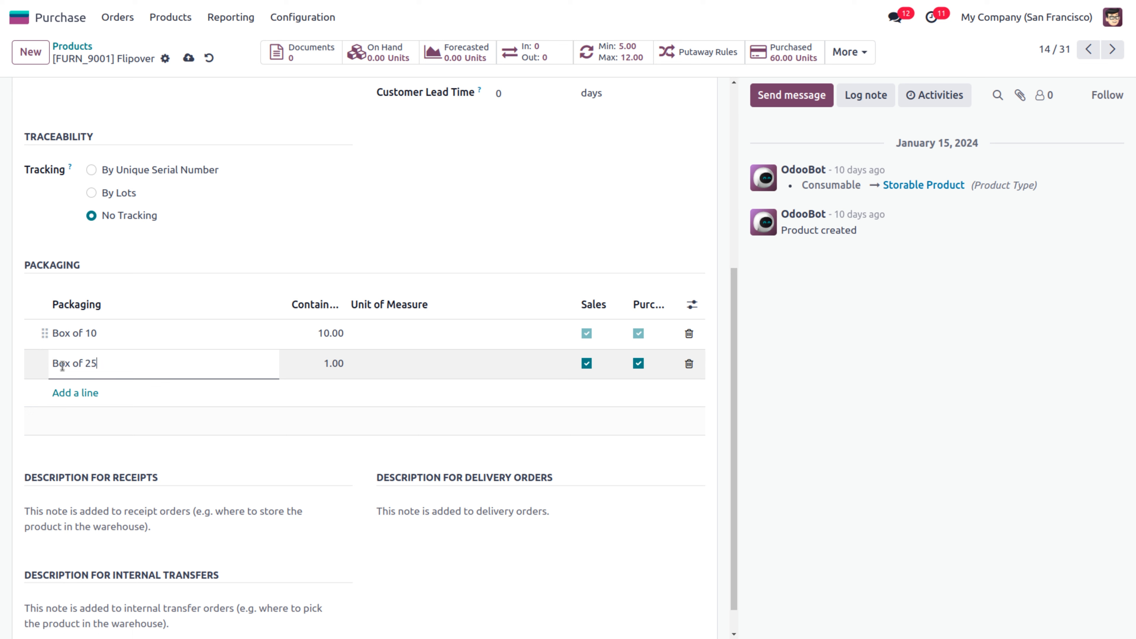
click(329, 364)
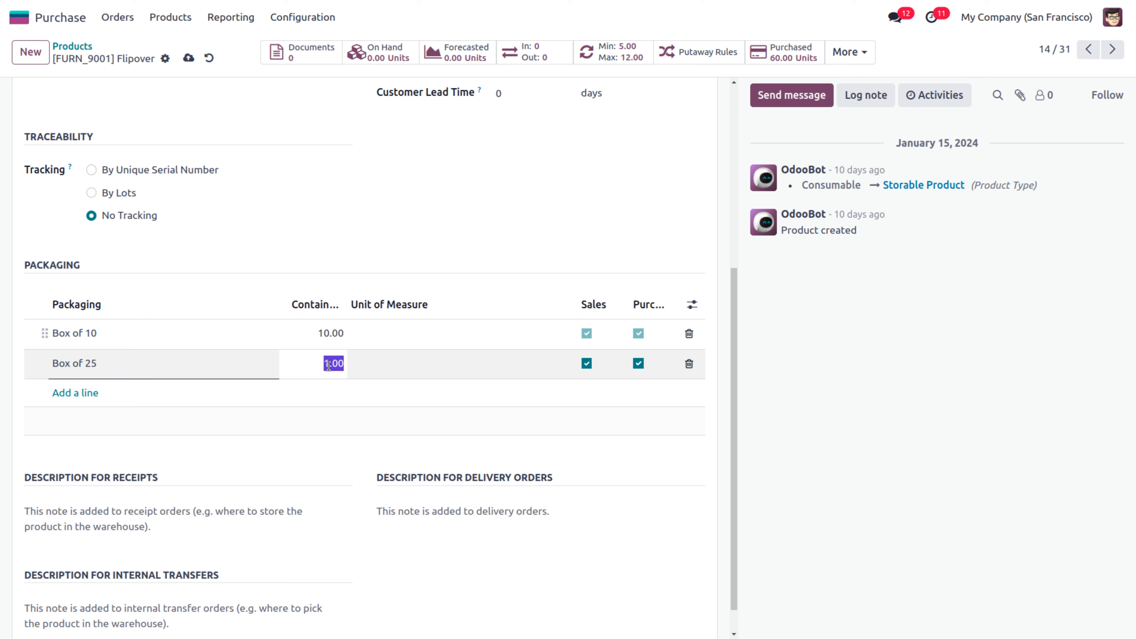
text(25)
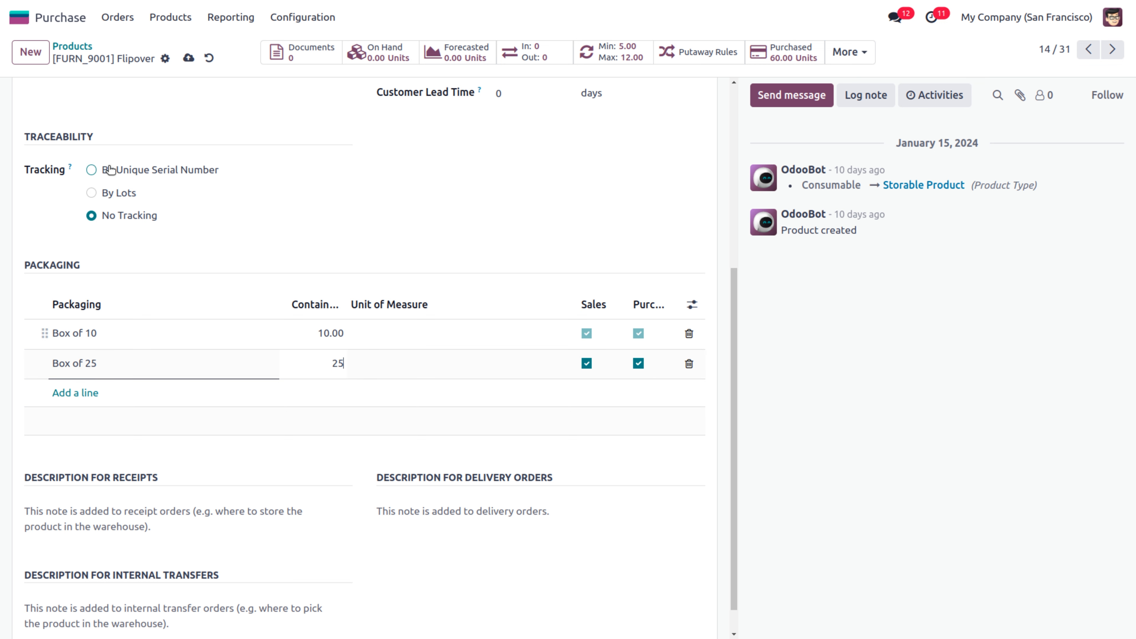
click(189, 58)
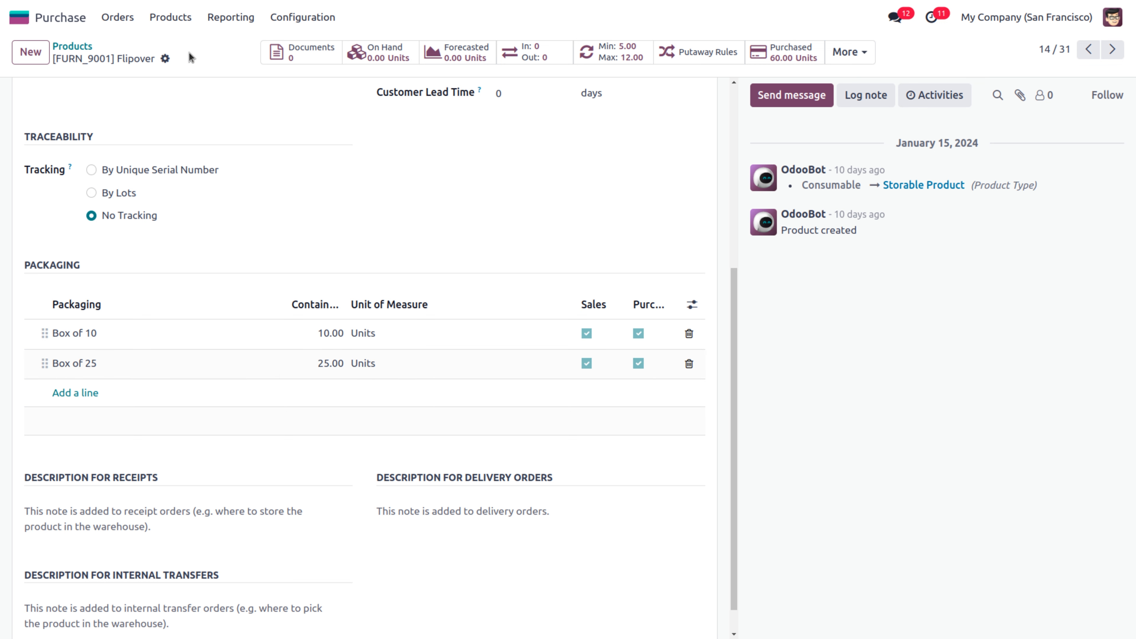
drag(734, 280, 748, 61)
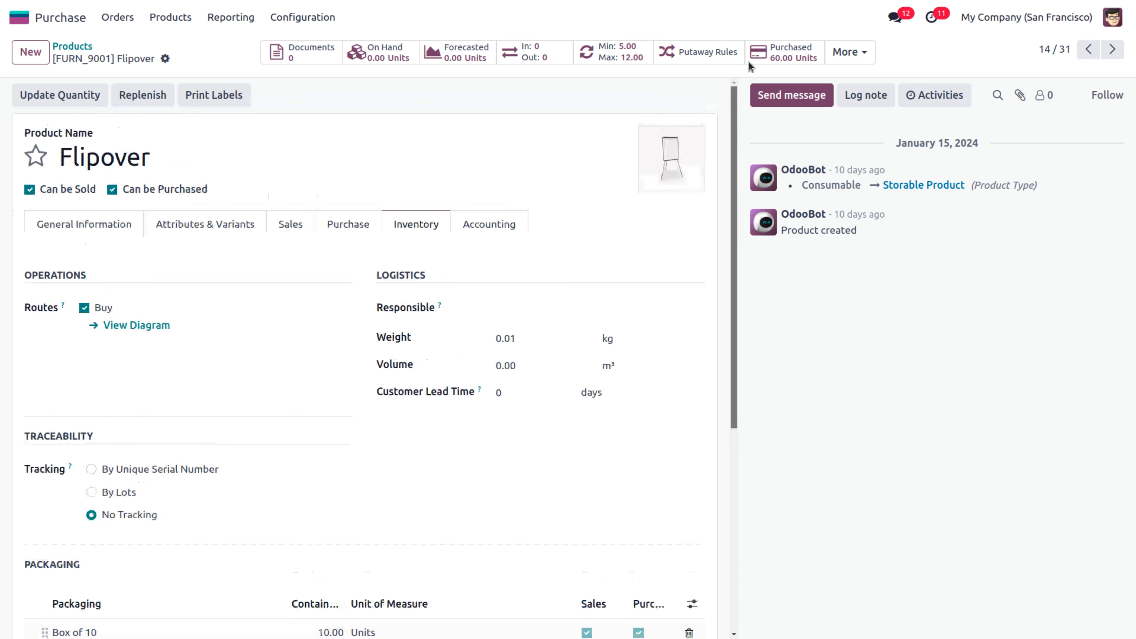
Start a new RFQ with Ready Mat as vendor and a Flipover product line
click(116, 18)
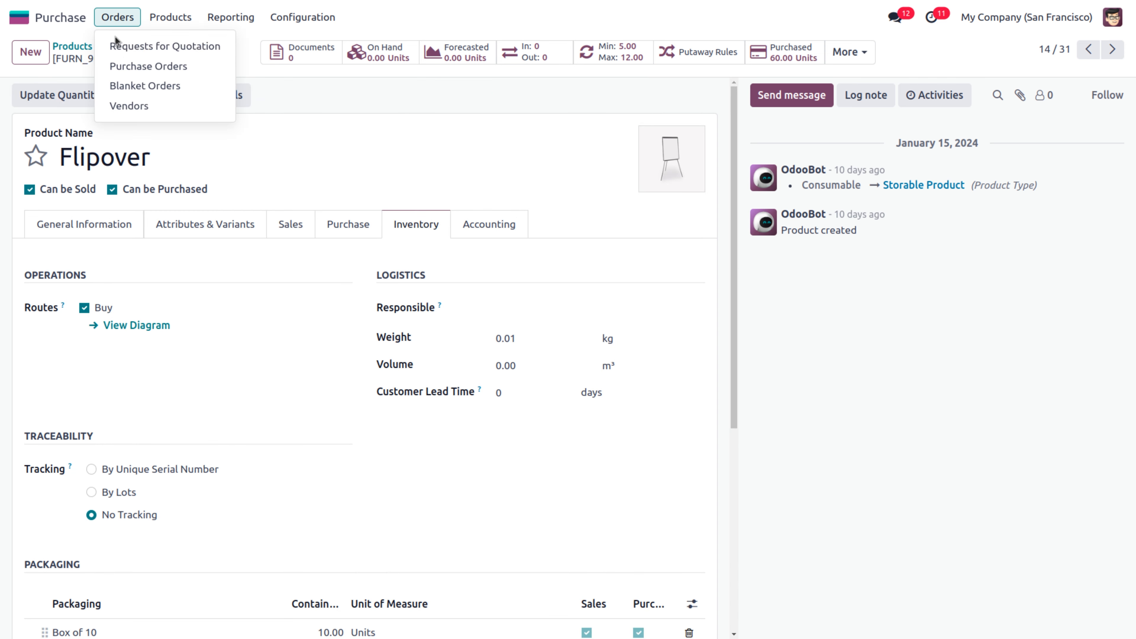
click(129, 46)
click(31, 52)
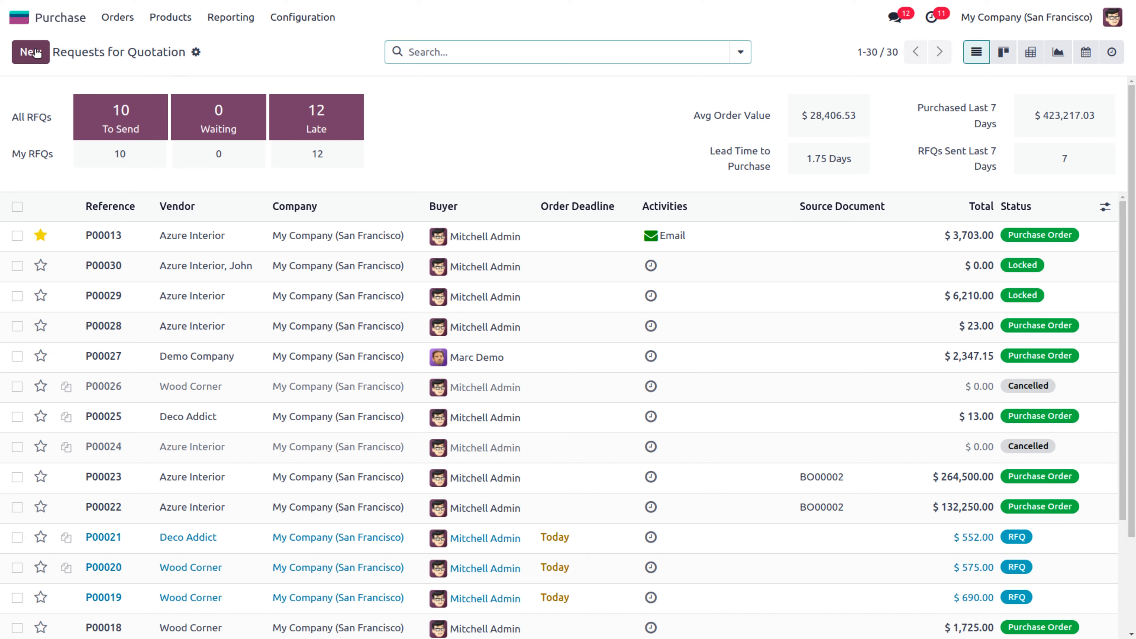
click(148, 190)
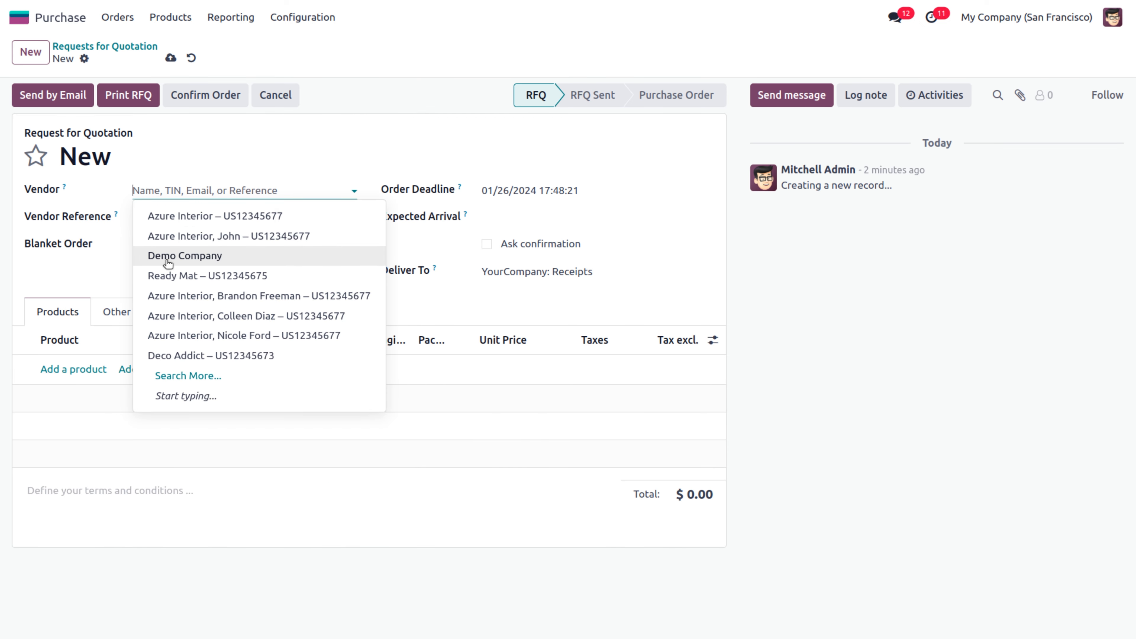
click(187, 276)
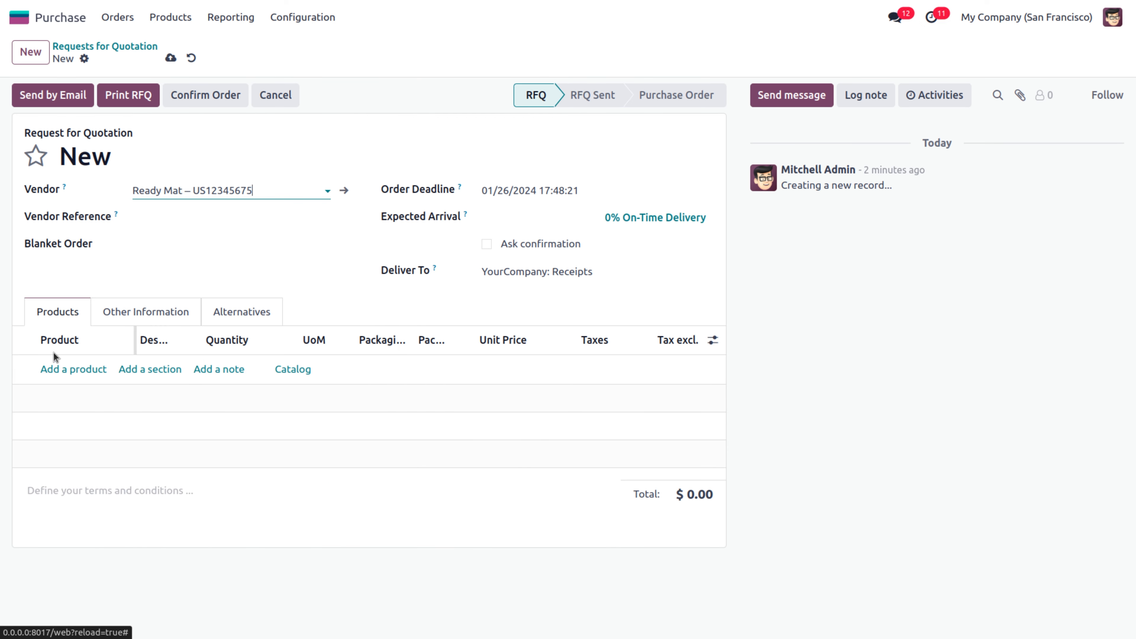
click(54, 370)
text(v)
key(BackSpace)
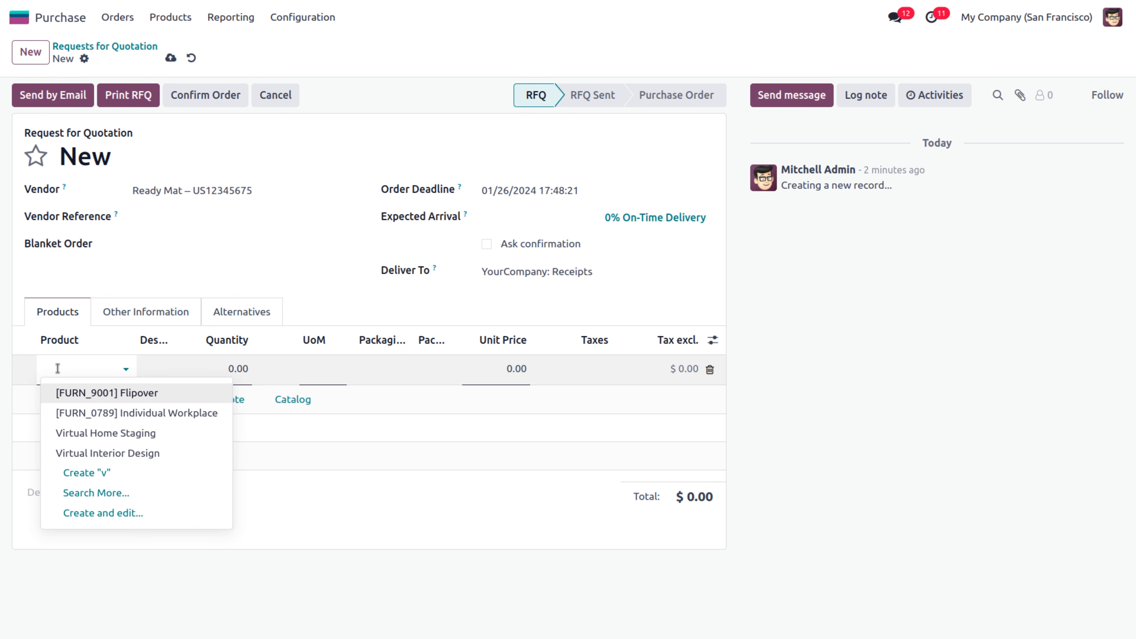
text(flip)
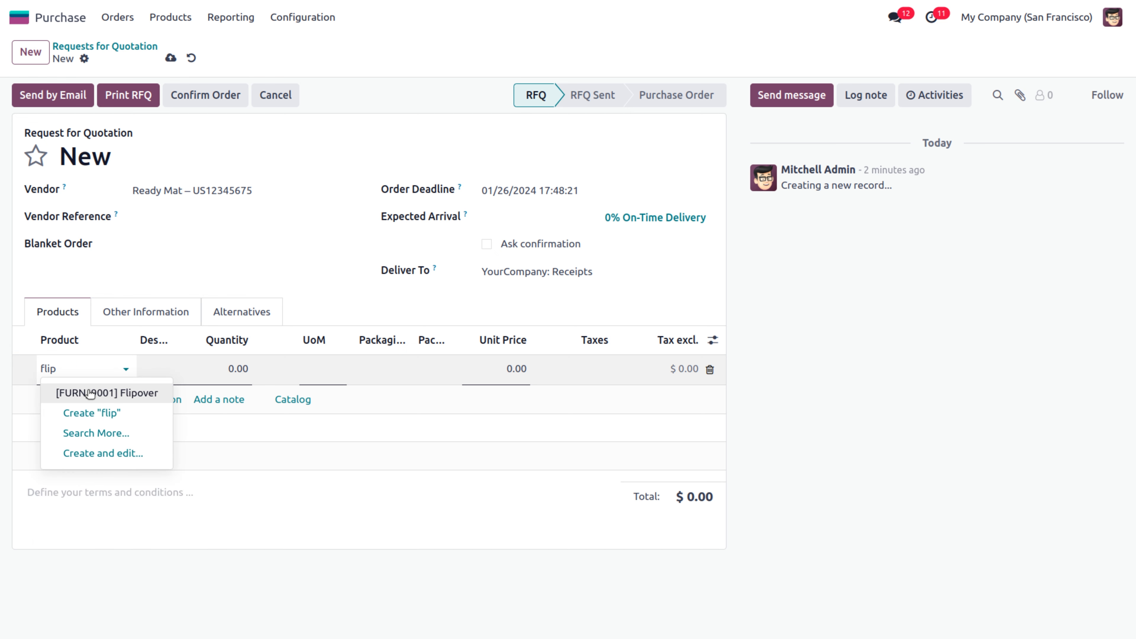
click(116, 393)
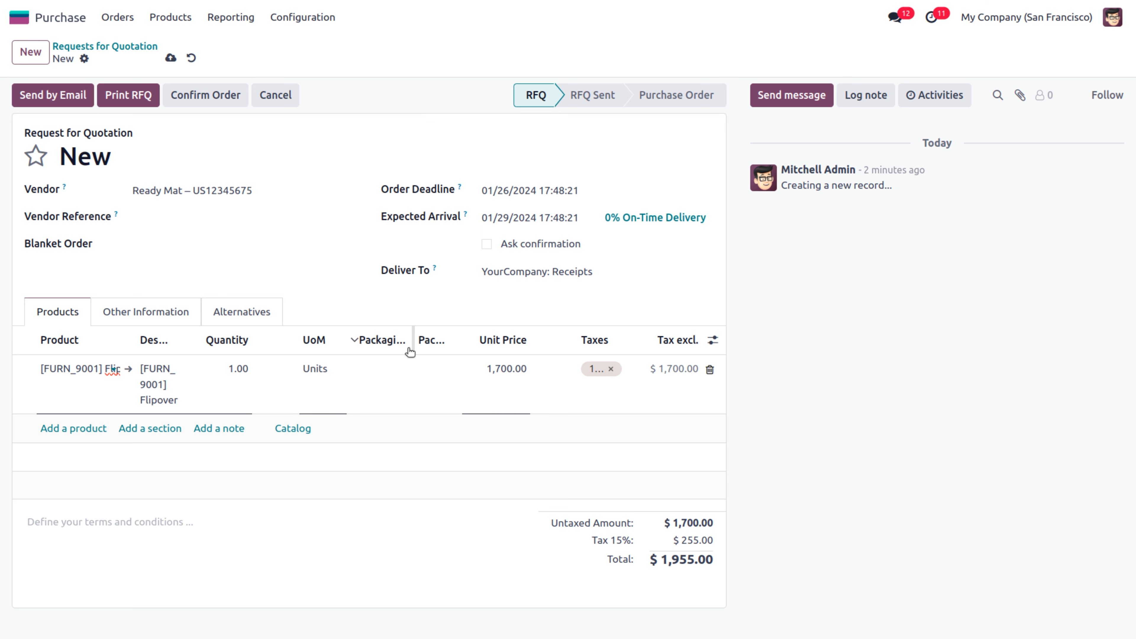
Widen the Packaging column and choose Box of 25 for the Flipover line
drag(701, 333, 711, 331)
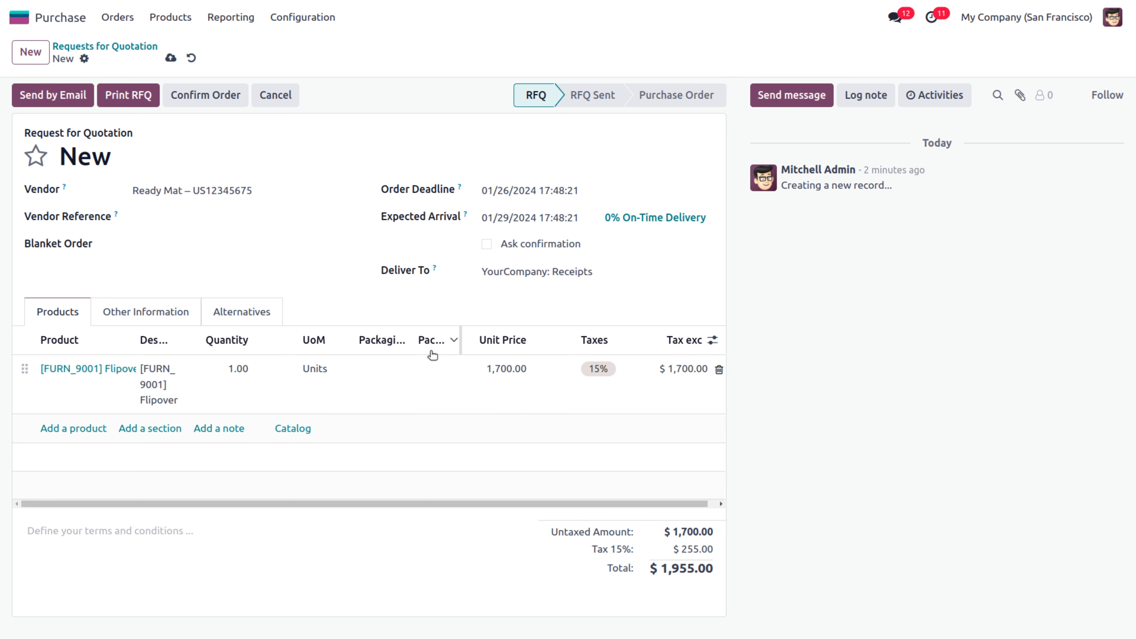
drag(412, 333, 513, 335)
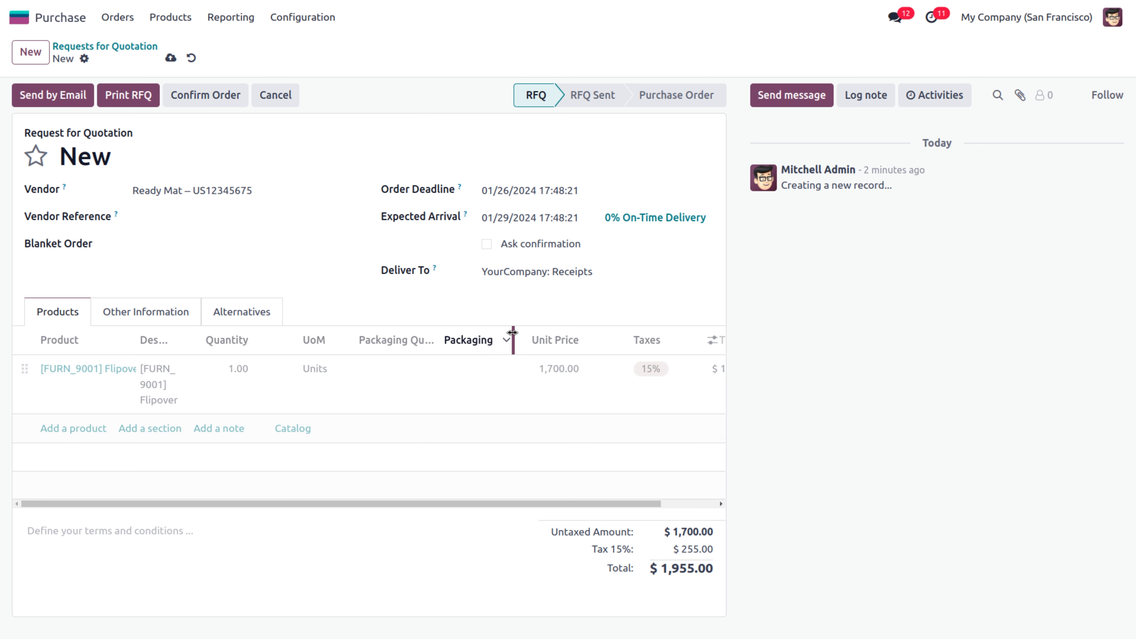
click(470, 369)
click(470, 367)
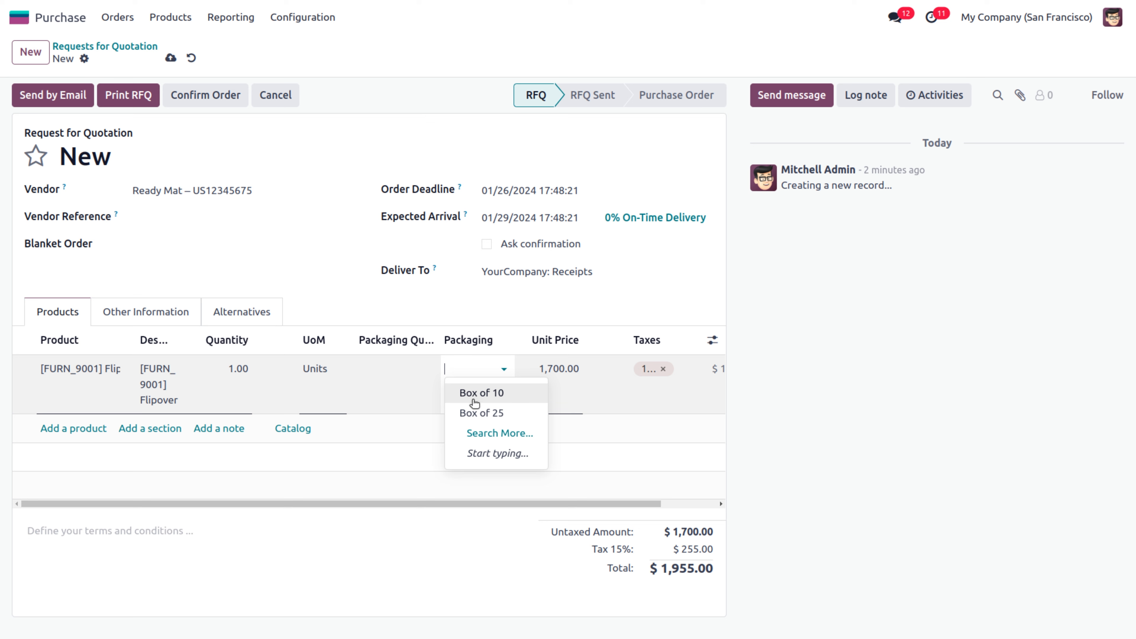
click(480, 413)
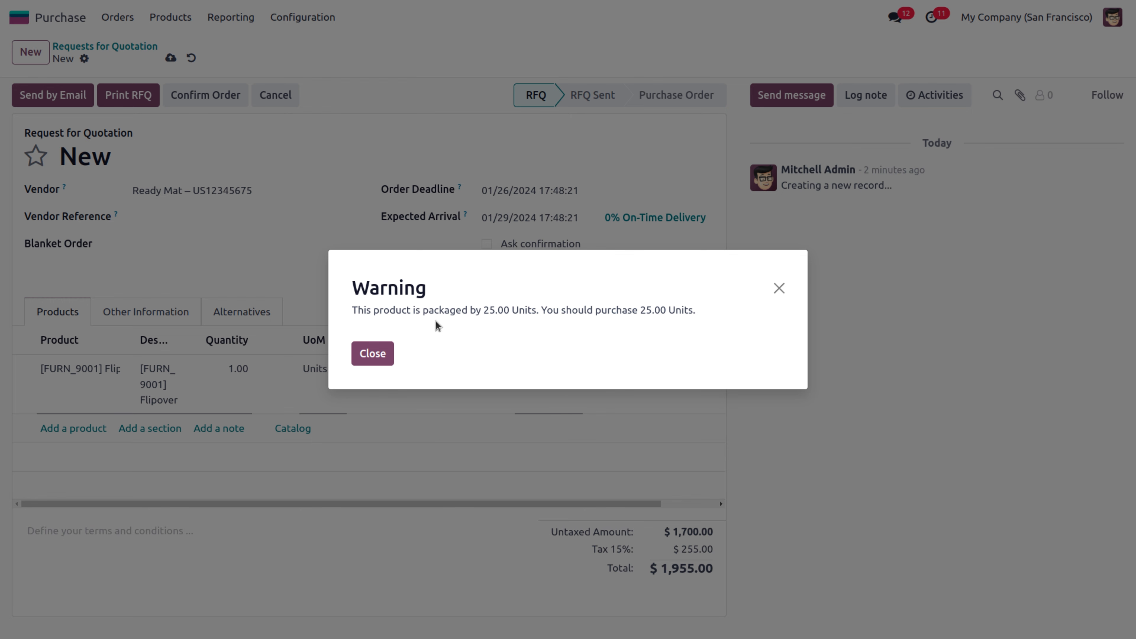
Order 4 packages of Box of 25 (100 Flipover units) and confirm as P00031
click(372, 353)
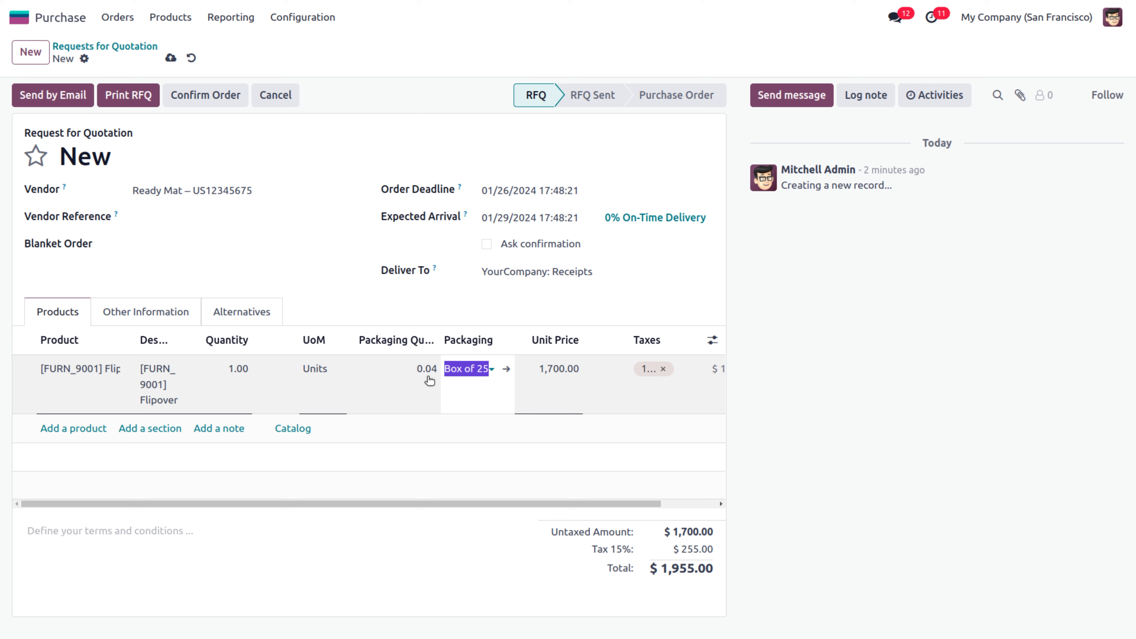
click(224, 384)
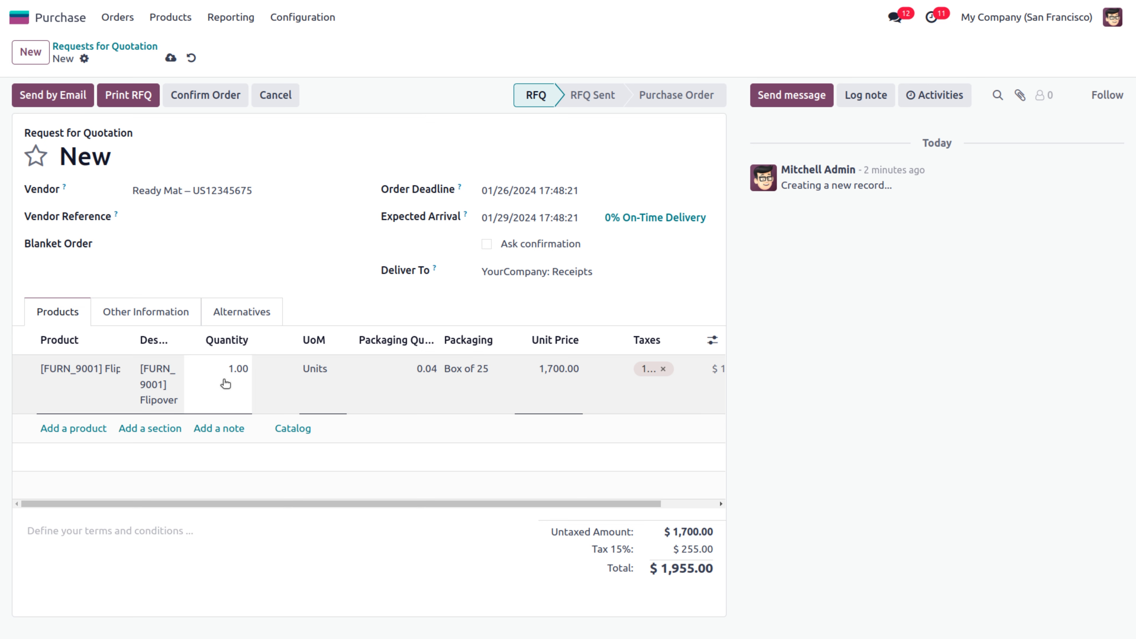
text(25)
click(269, 533)
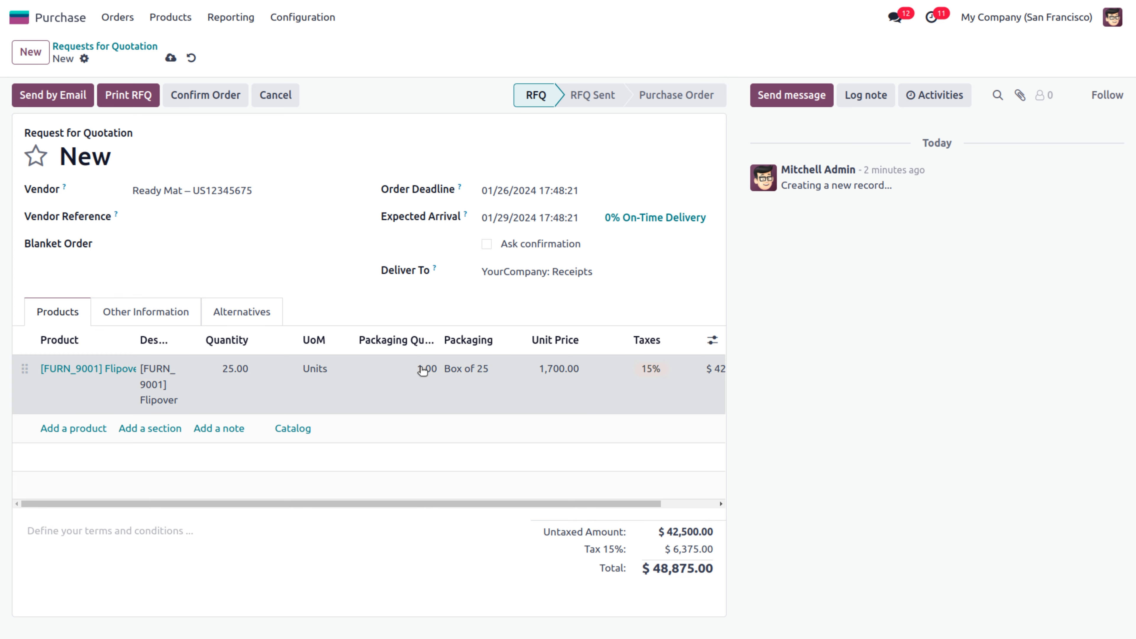
click(422, 369)
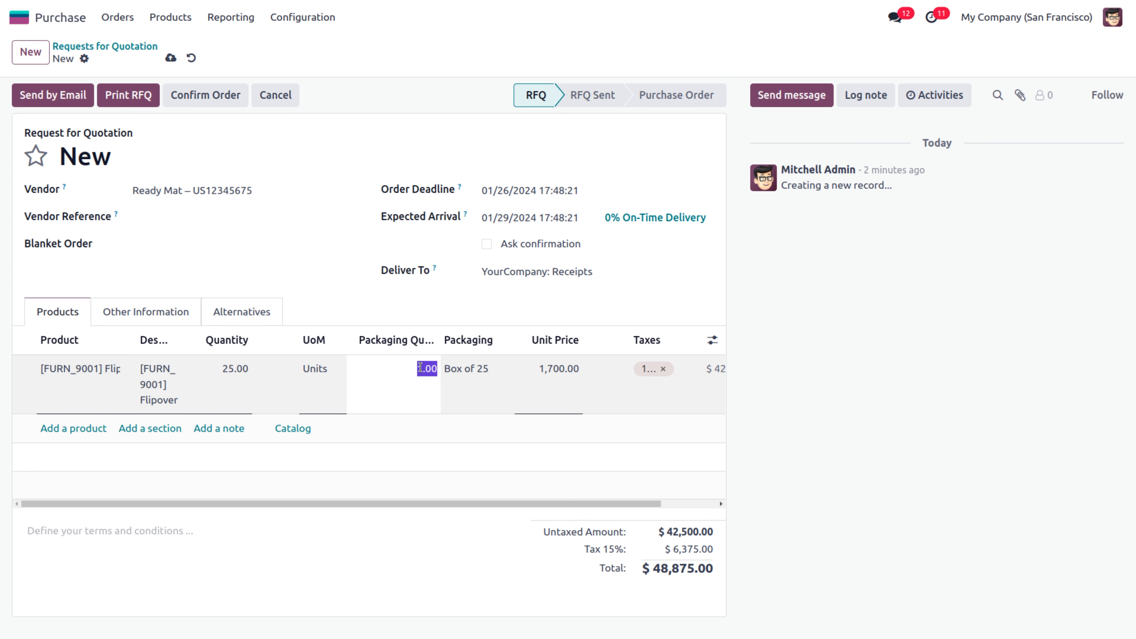
text(5)
click(339, 566)
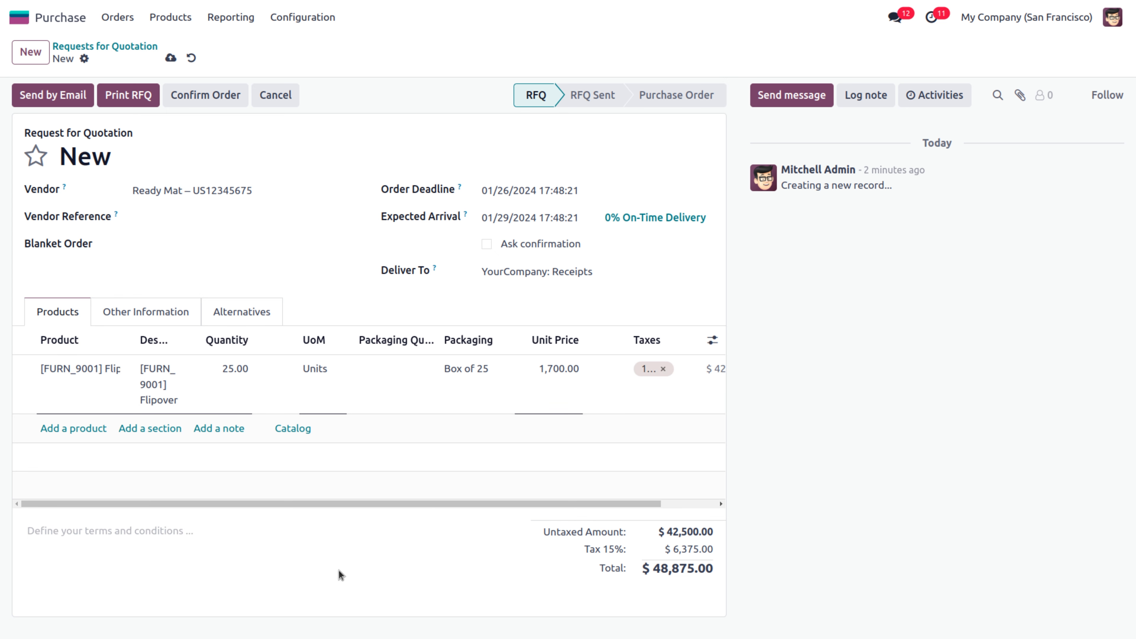
click(309, 566)
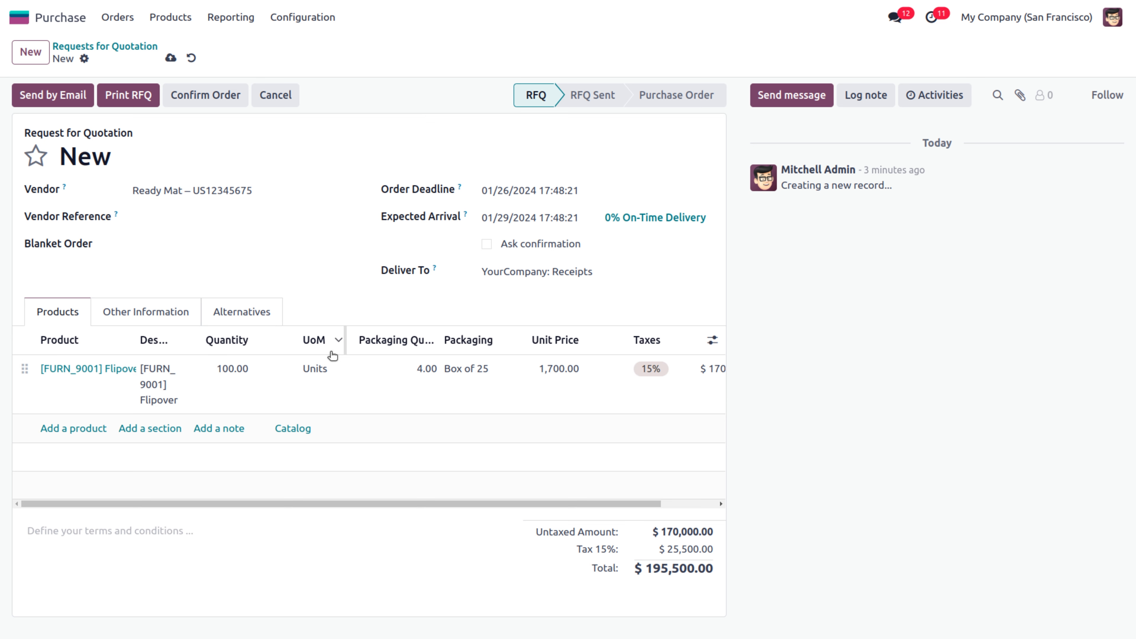
click(193, 96)
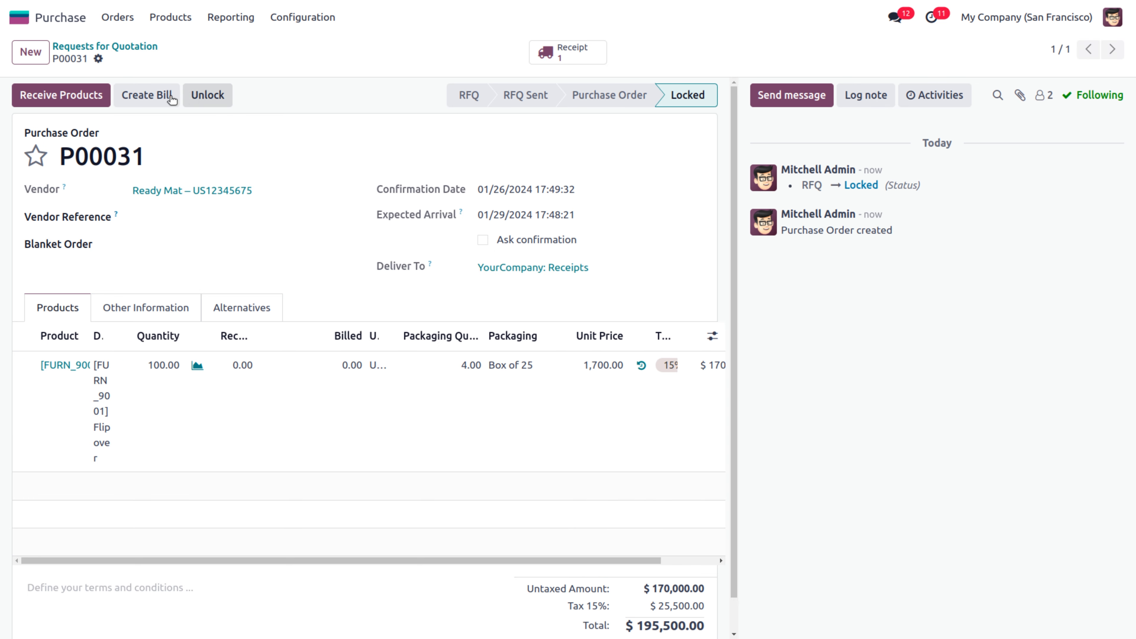
Validate receipt WH/IN/00020 for 100 Flipover units into WH/Stock
click(91, 100)
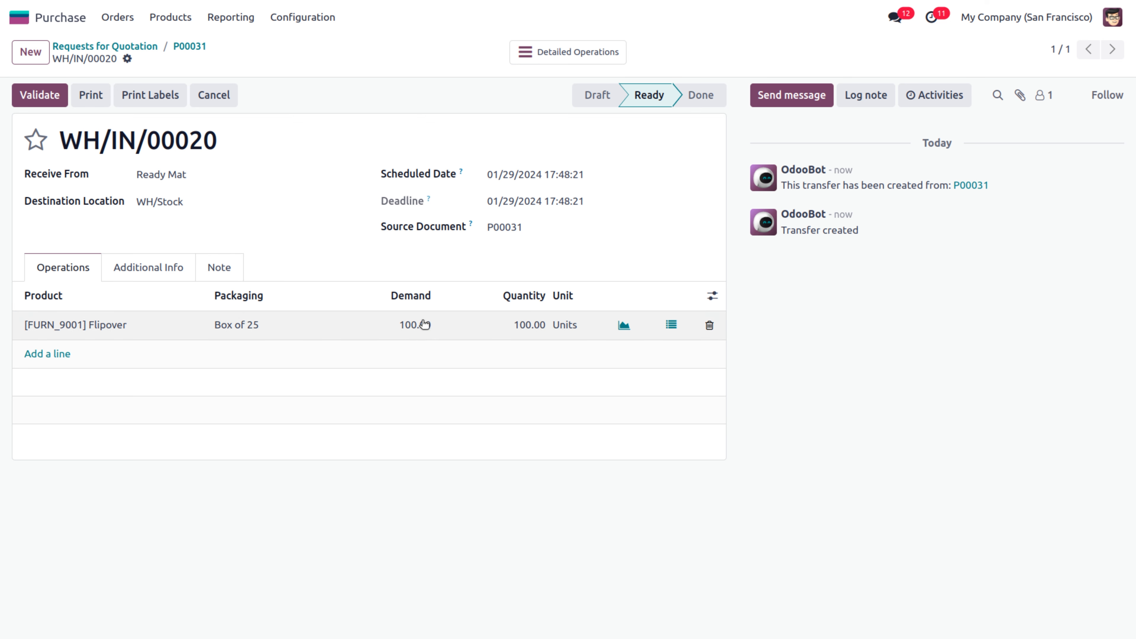
click(48, 94)
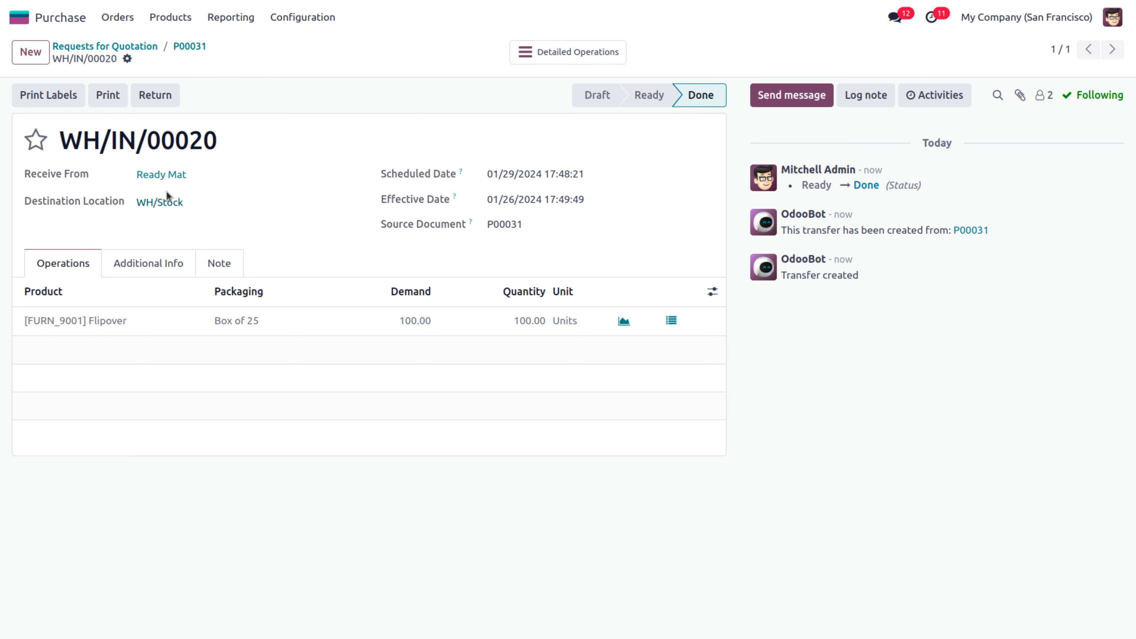
Show Flipover's on-hand stock with the Value column ($170,000 for 100 units) and check its move history
triple_click(103, 322)
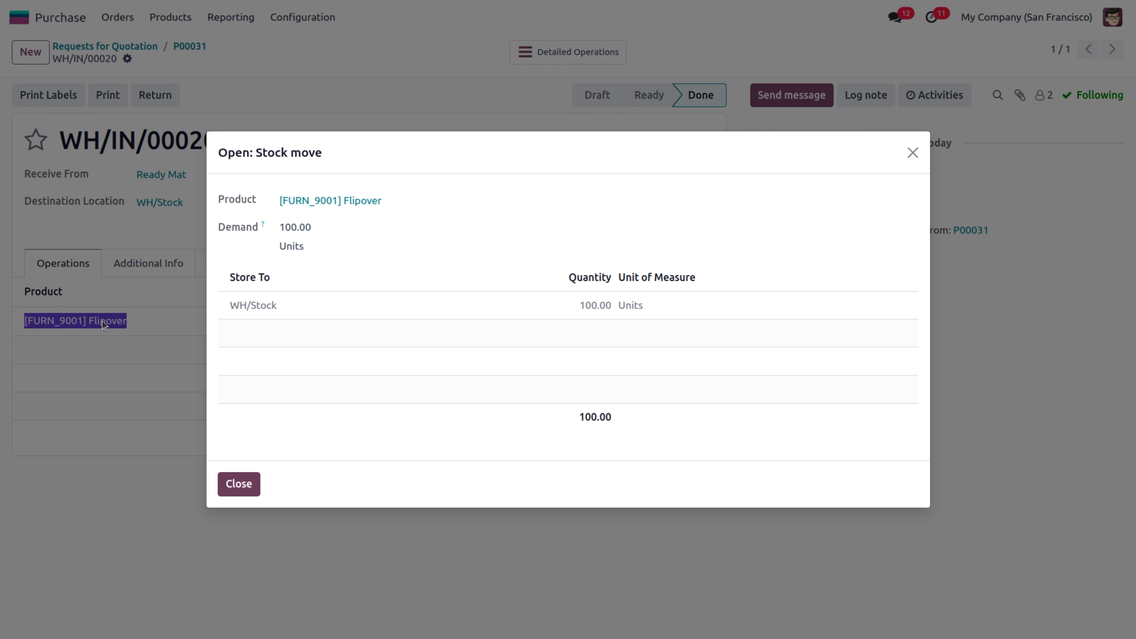
click(375, 203)
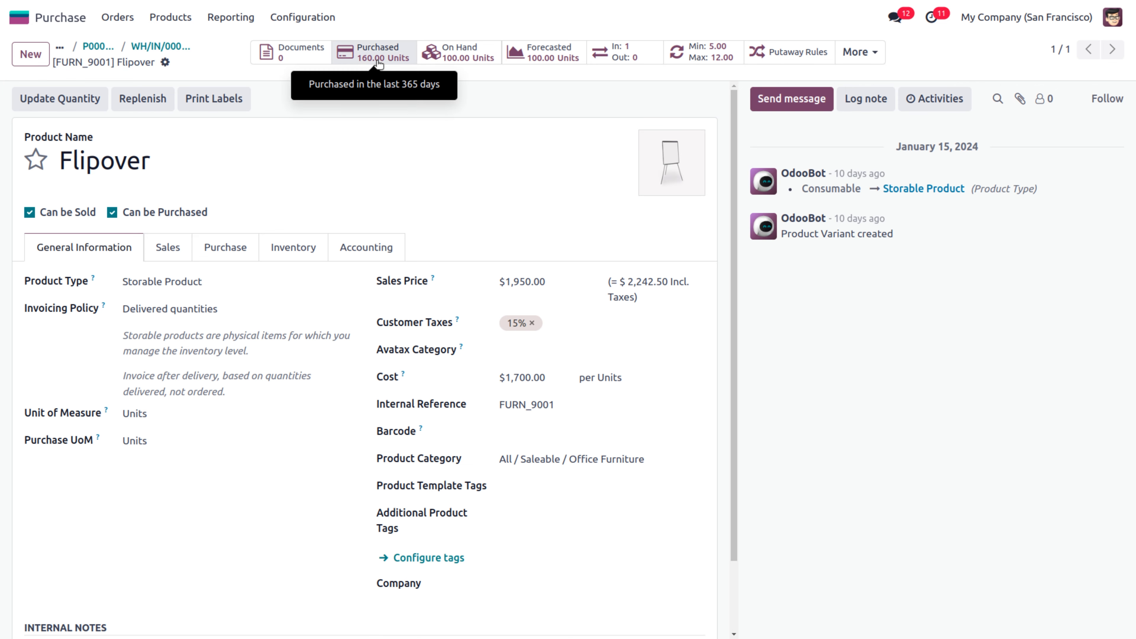
click(448, 57)
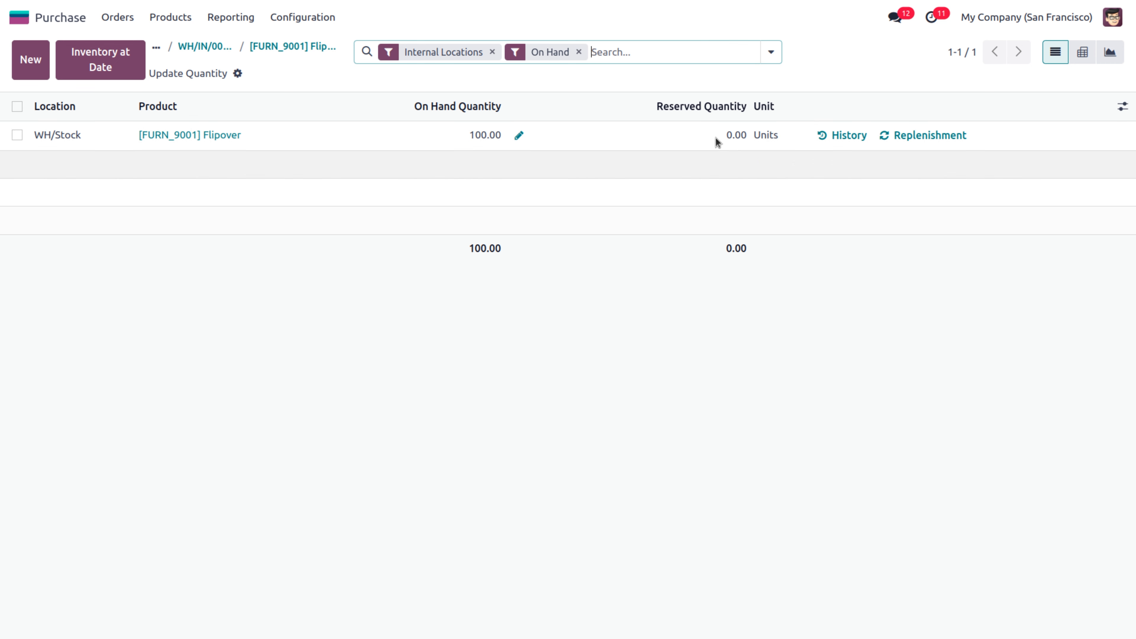
click(1123, 107)
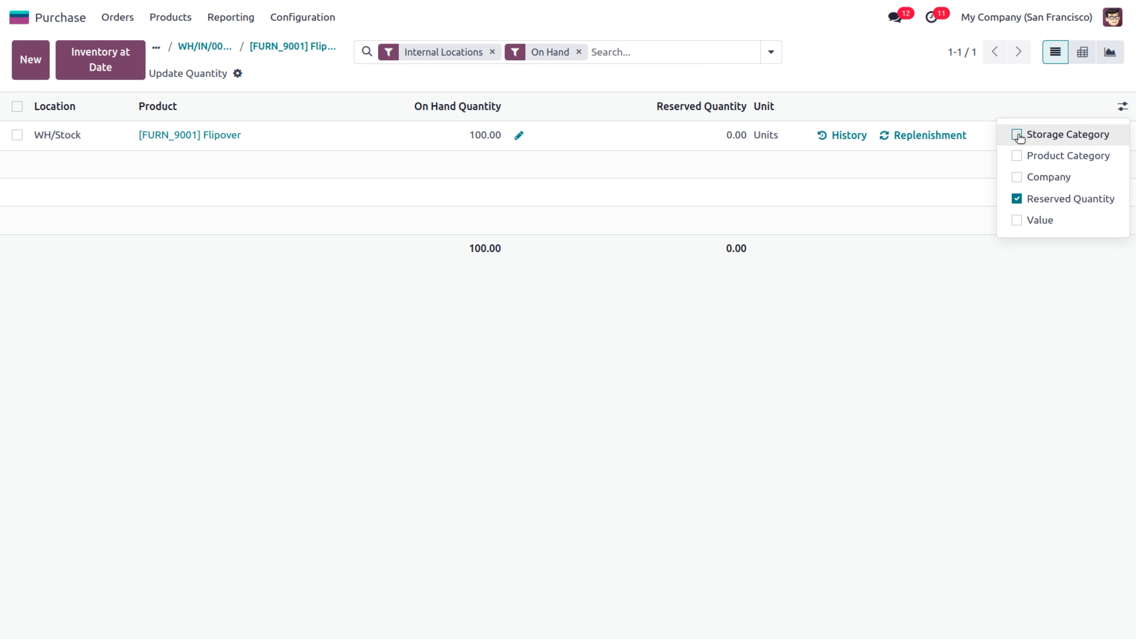
click(1018, 221)
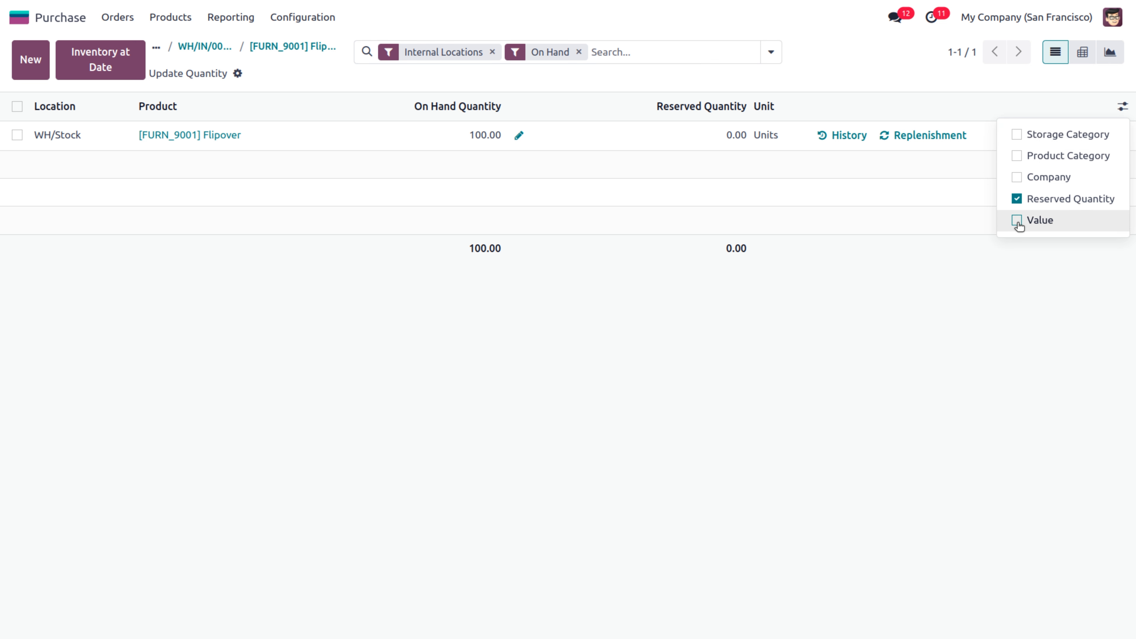
click(887, 330)
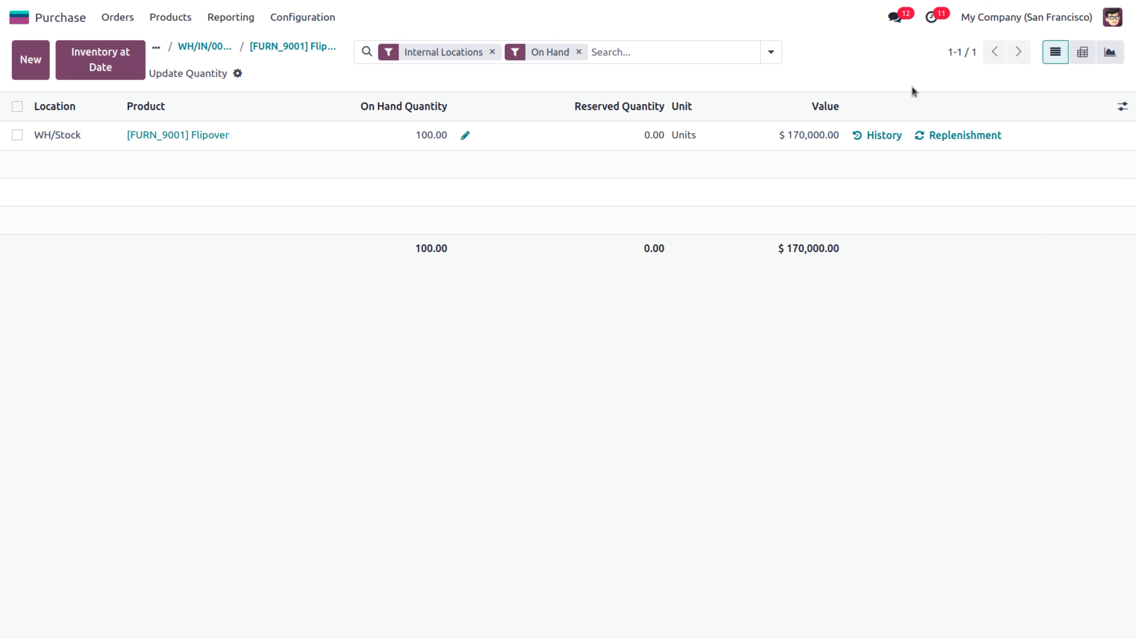
click(860, 136)
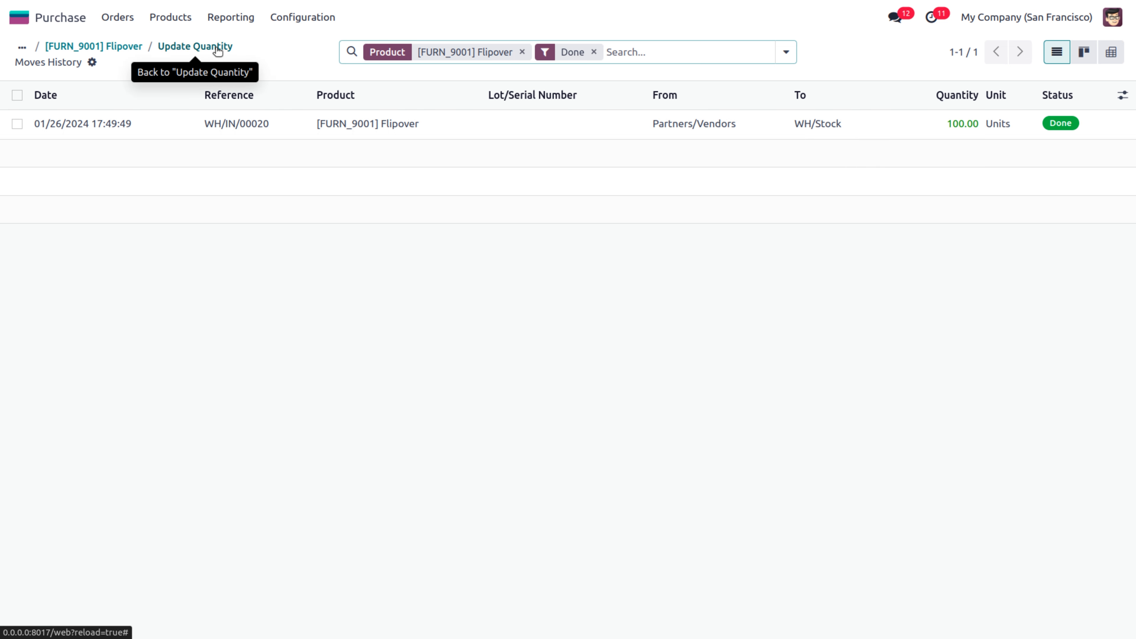
click(187, 49)
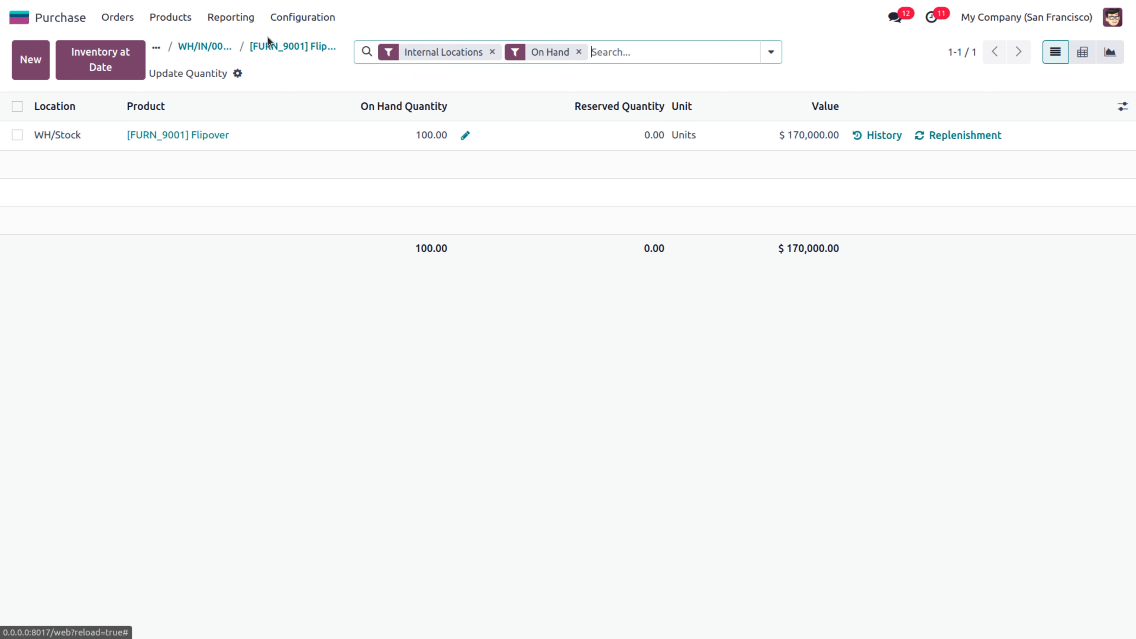
click(286, 18)
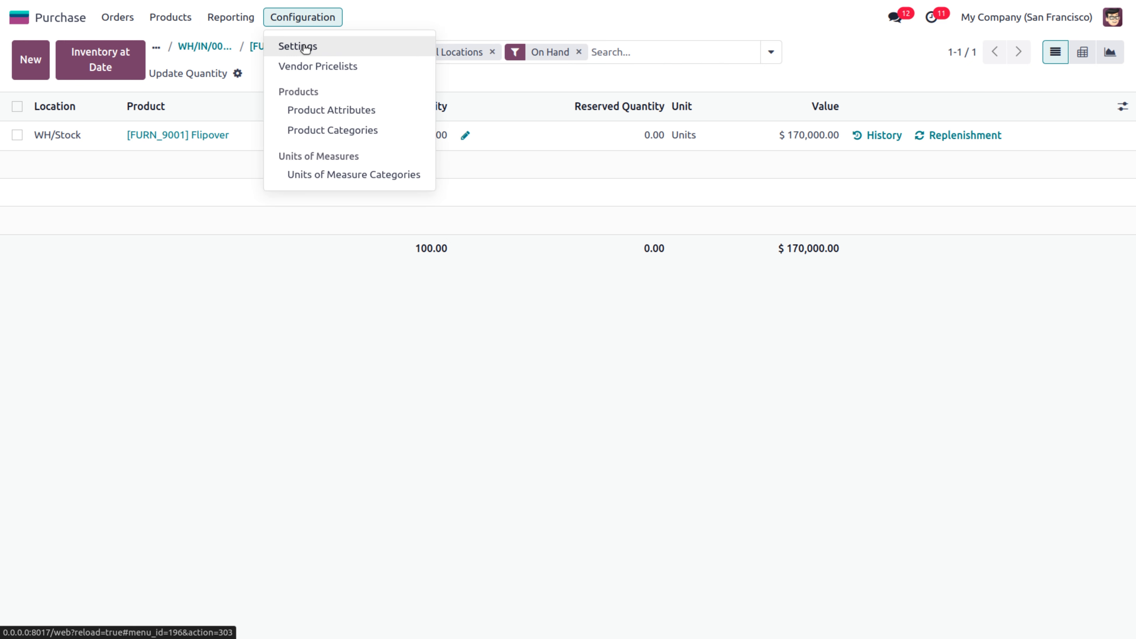
Tick Dropshipping under Logistics in the Purchase settings and save
click(306, 47)
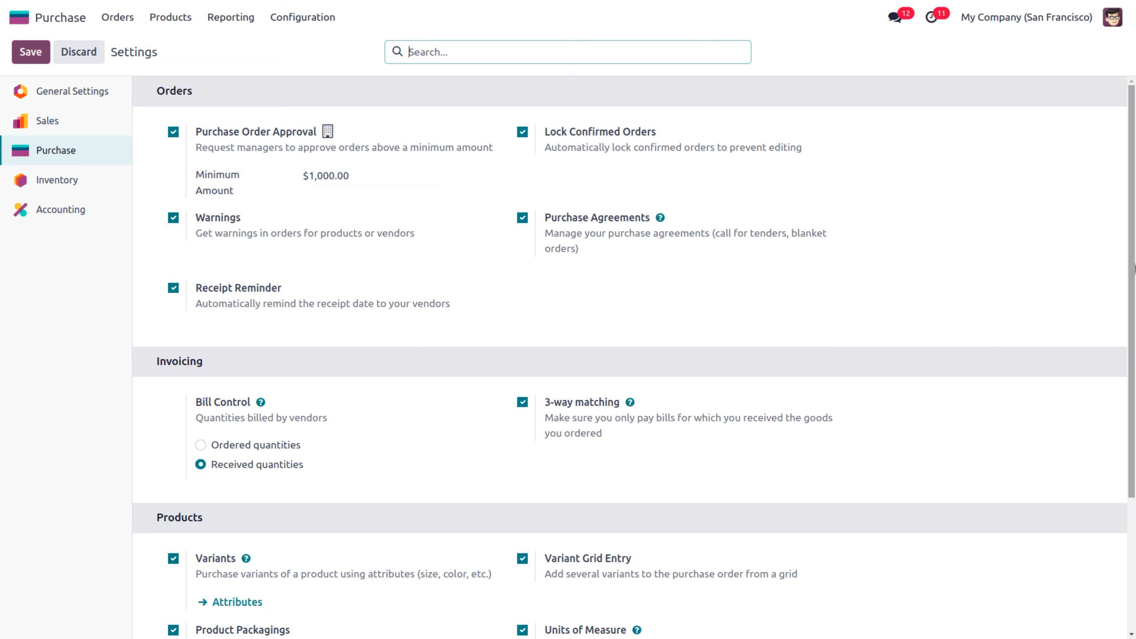
scroll(1135, 453, down, 4)
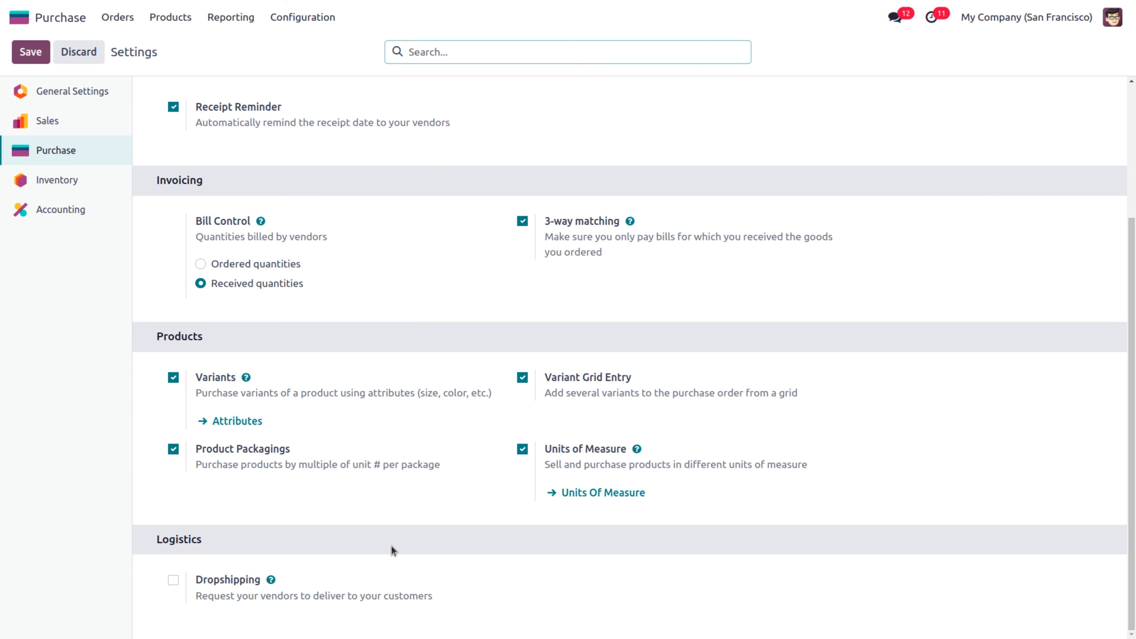
click(174, 581)
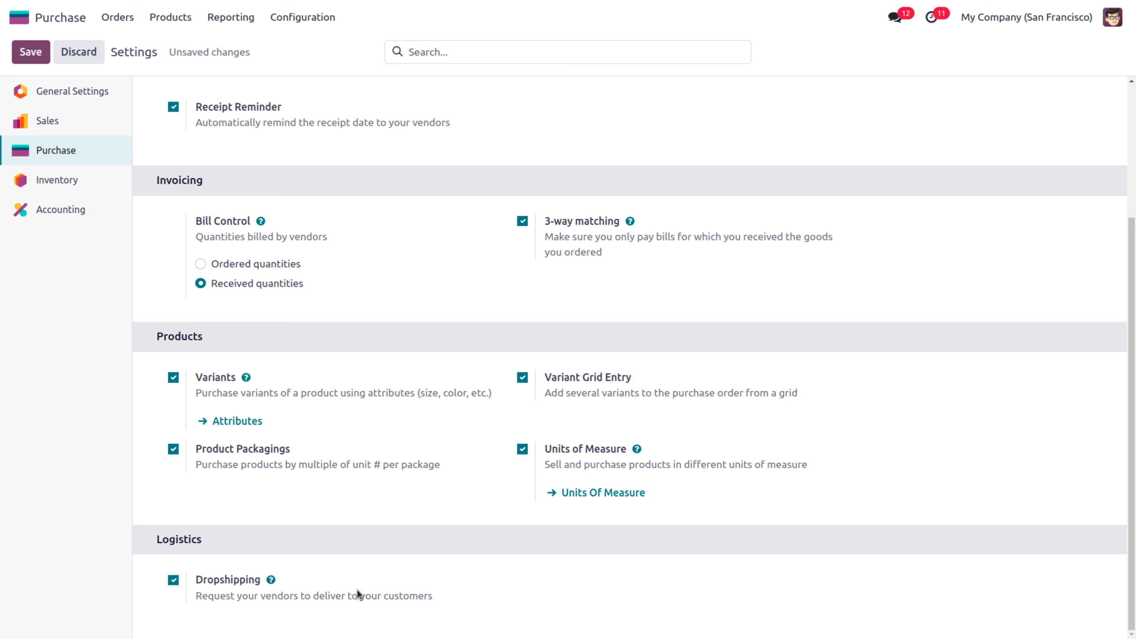
click(30, 52)
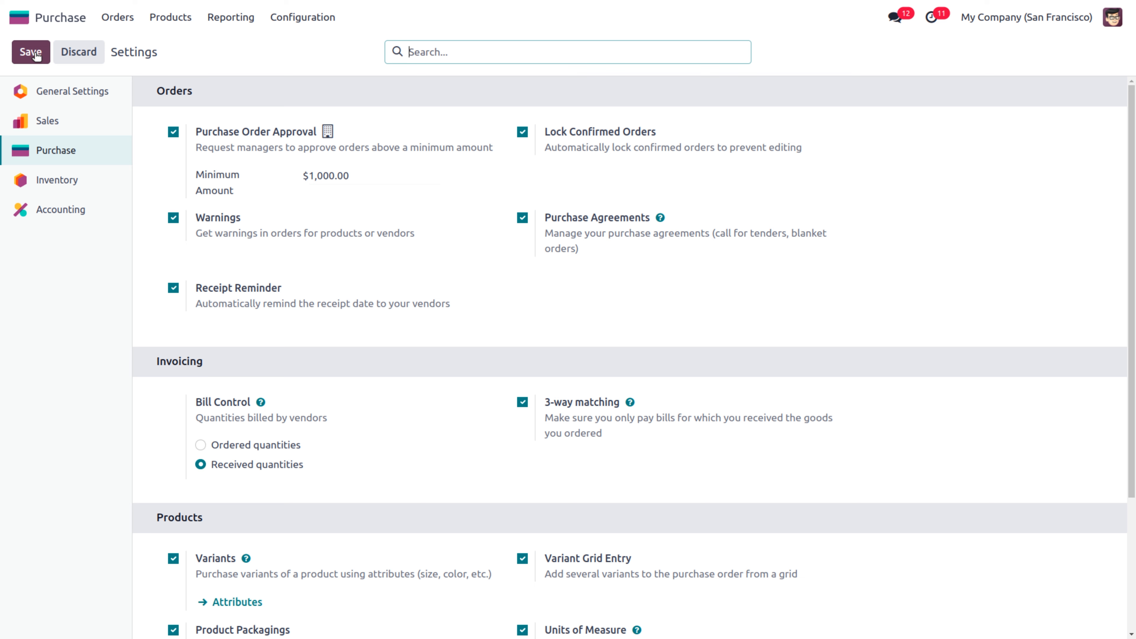
click(36, 55)
click(179, 15)
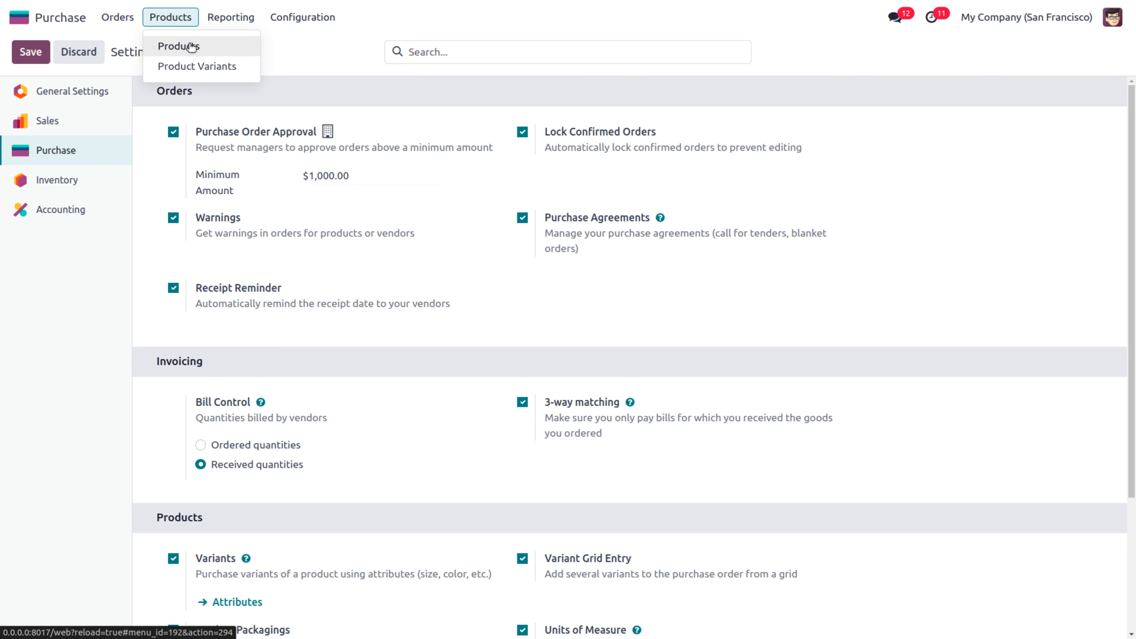
Check Acoustic Bloc Screens' stock, then enable the Dropship route on Desk Stand with Screen
click(189, 44)
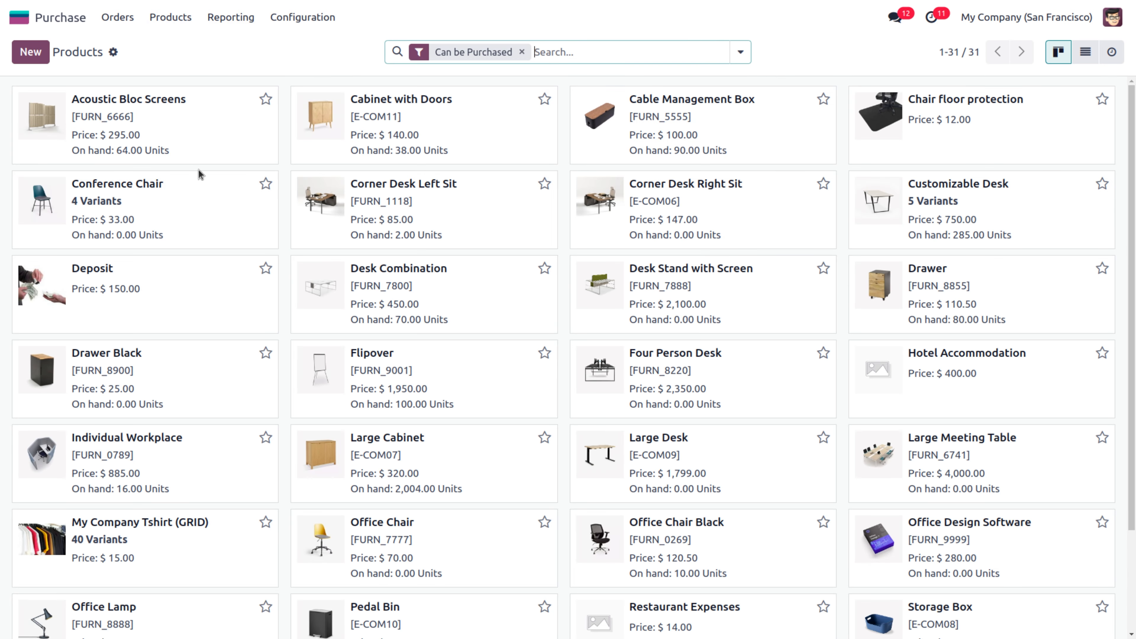
click(161, 102)
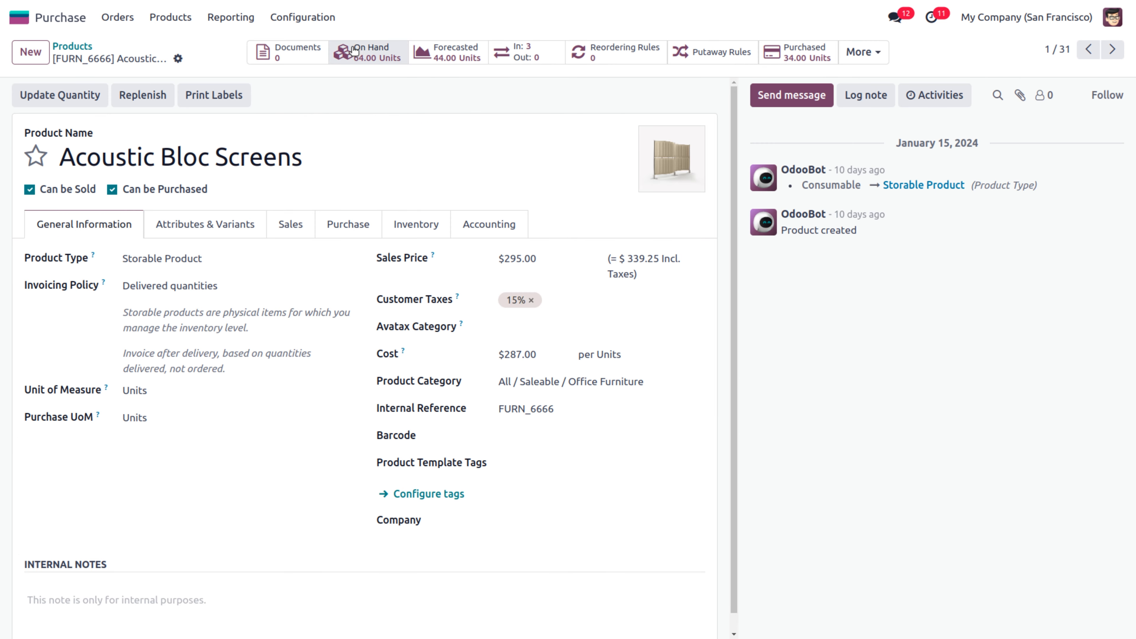
click(360, 51)
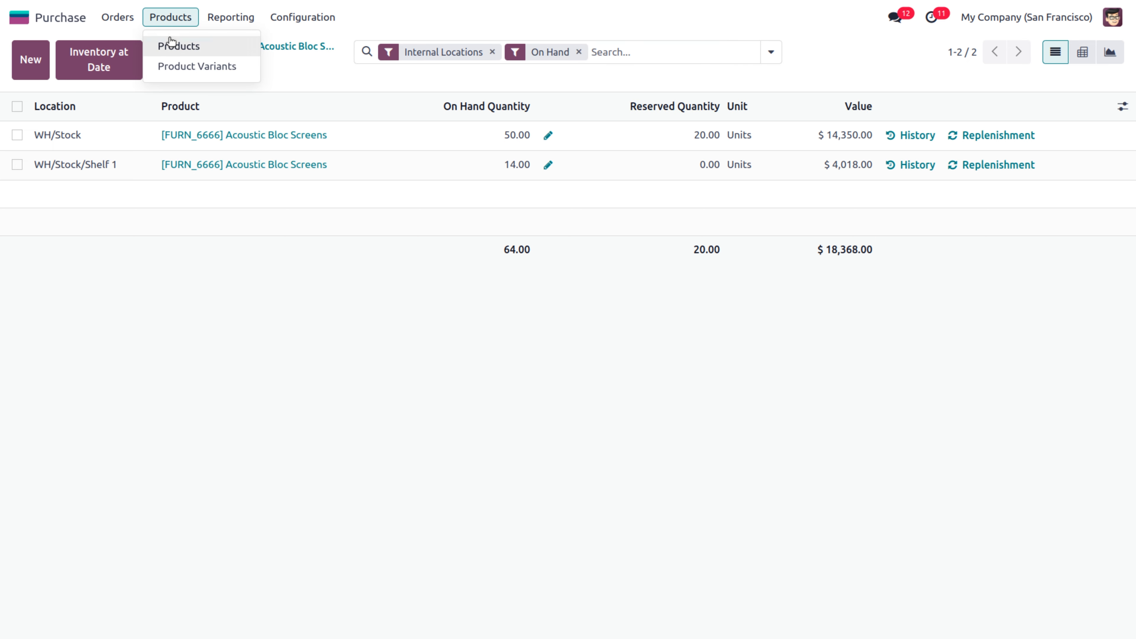
click(172, 45)
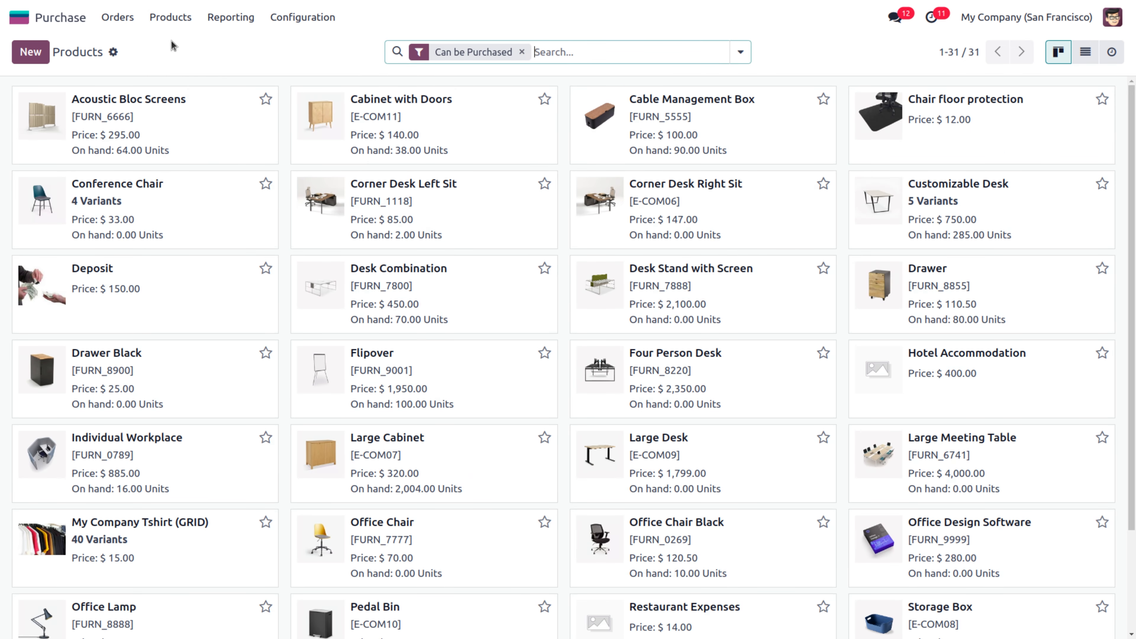
click(712, 278)
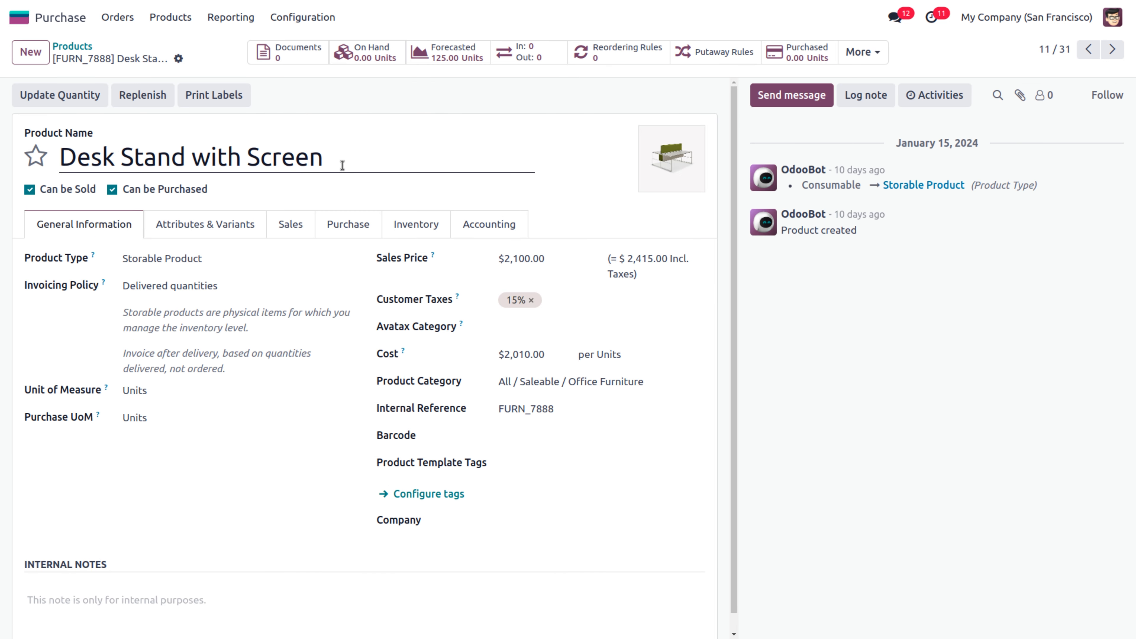
triple_click(343, 165)
key(ctrl+c)
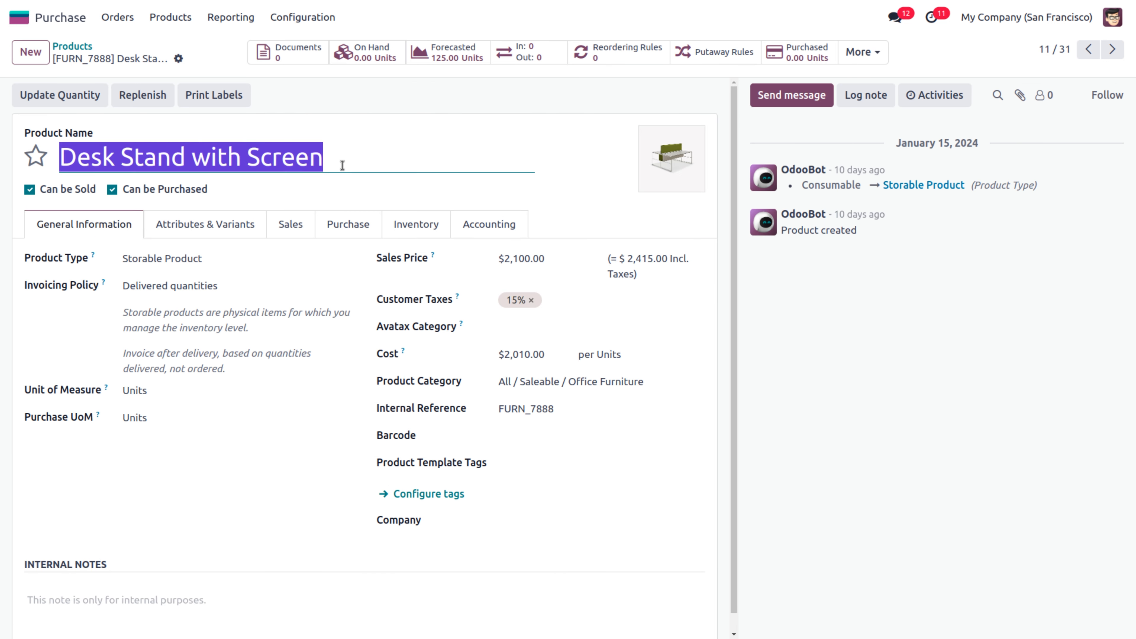
click(408, 135)
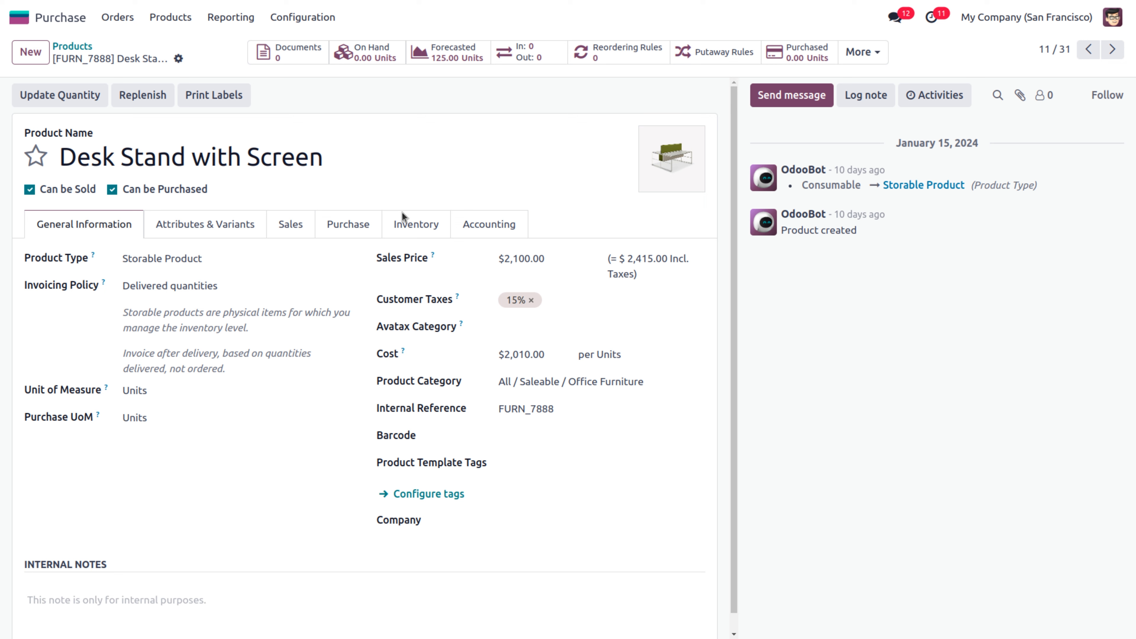
click(413, 229)
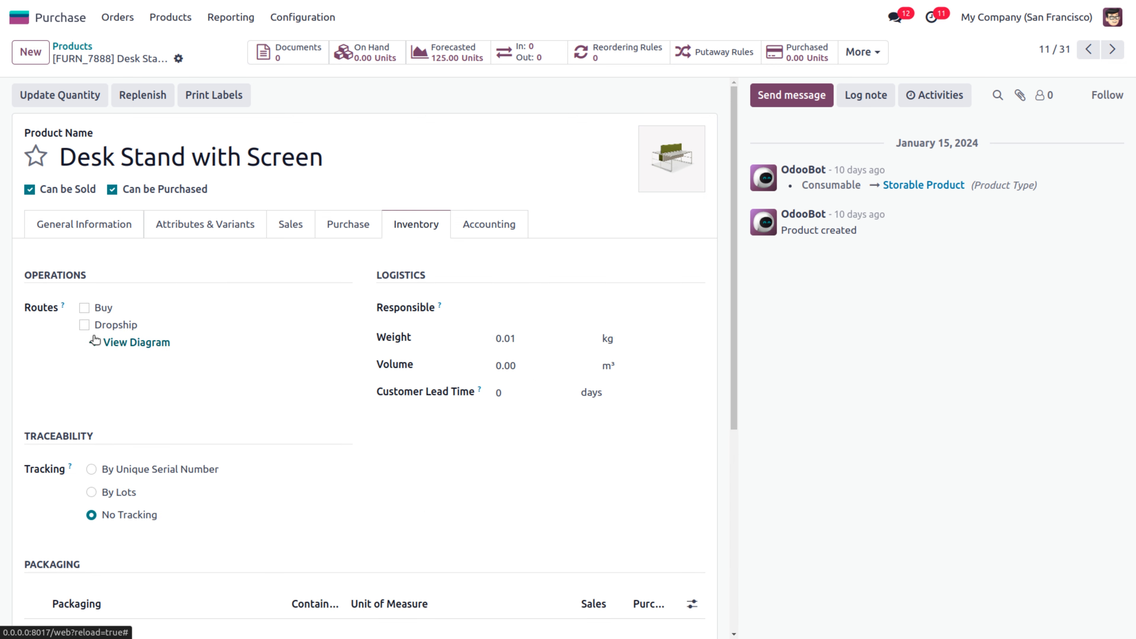
click(84, 325)
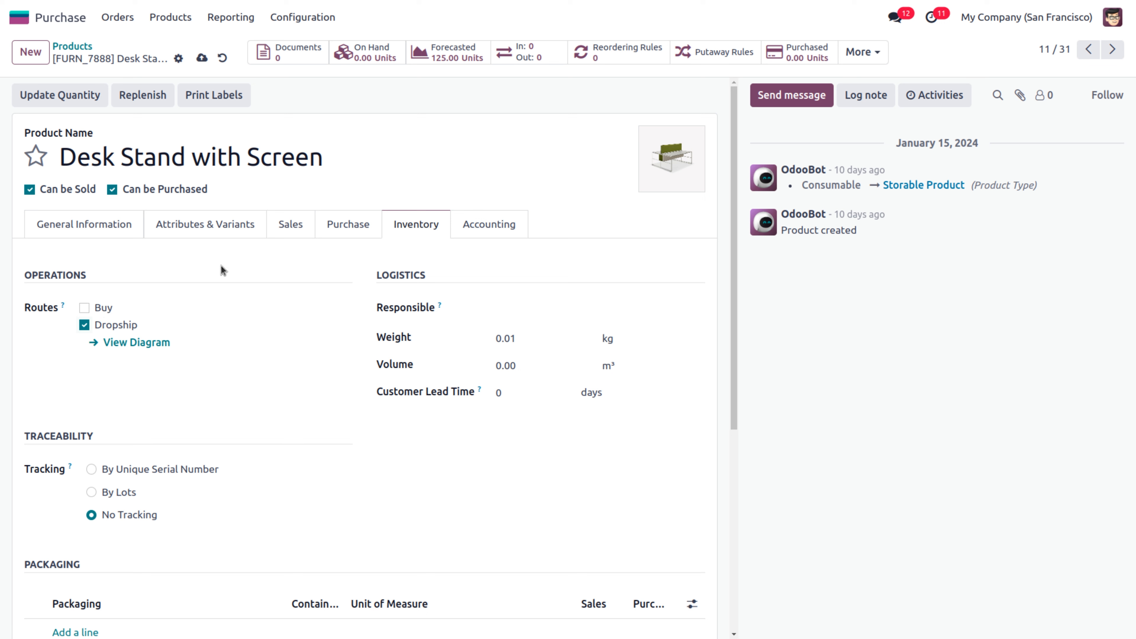
Set the Deco Addict vendor price to 2,000.00 and save the product
click(341, 236)
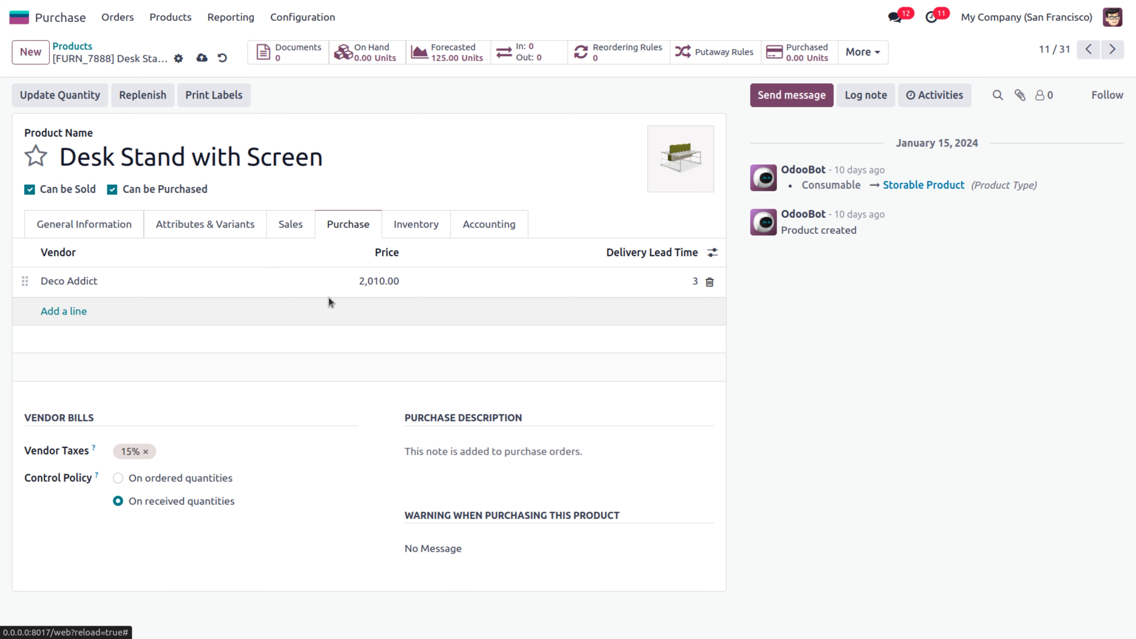
click(371, 282)
text(2,00)
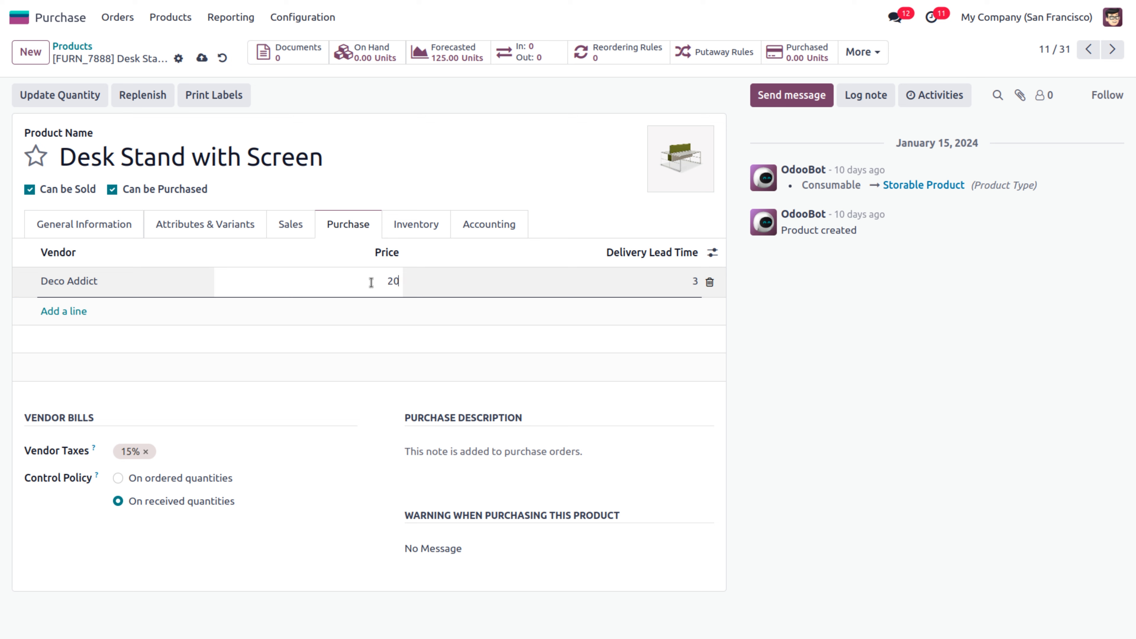
text(00)
click(332, 405)
click(203, 58)
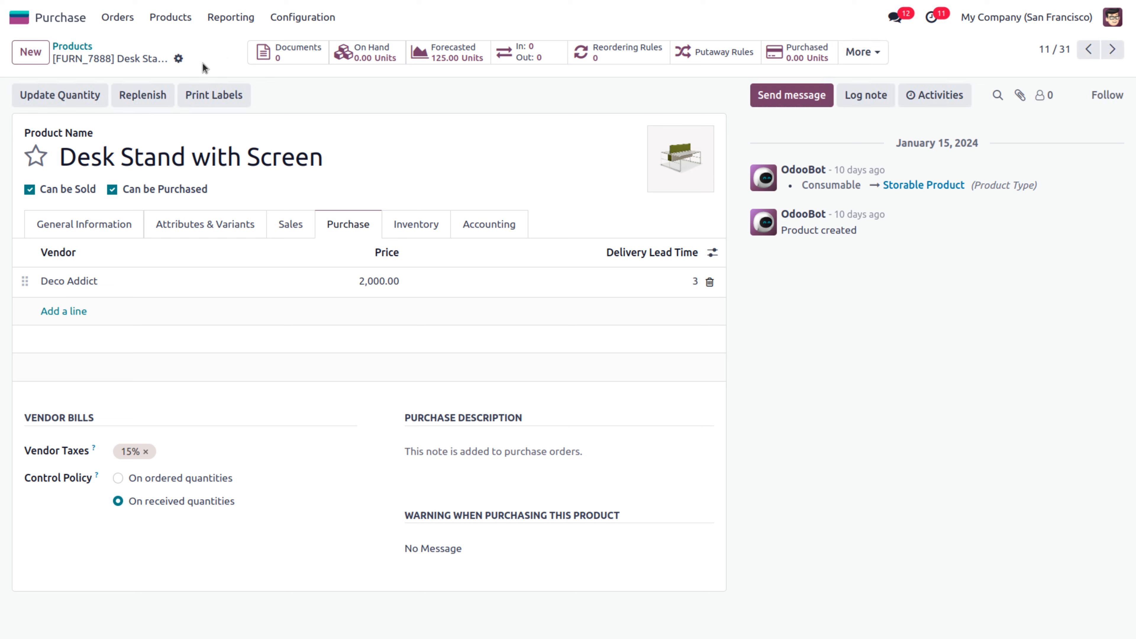
click(17, 20)
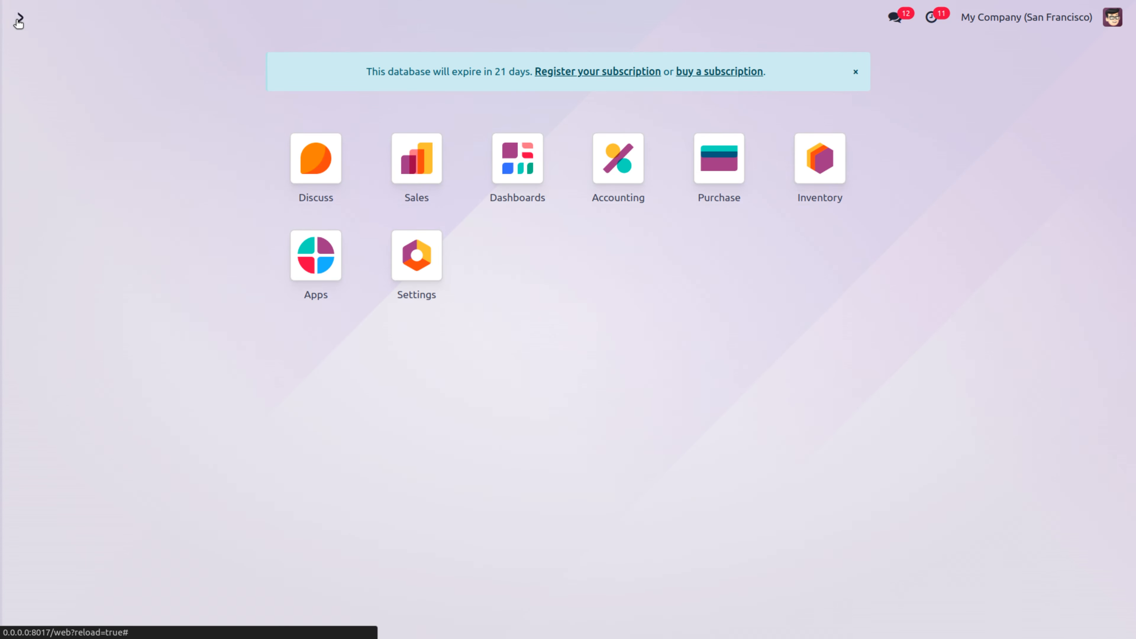
Start a new Sales quotation for customer Lumber Inc
text(sa)
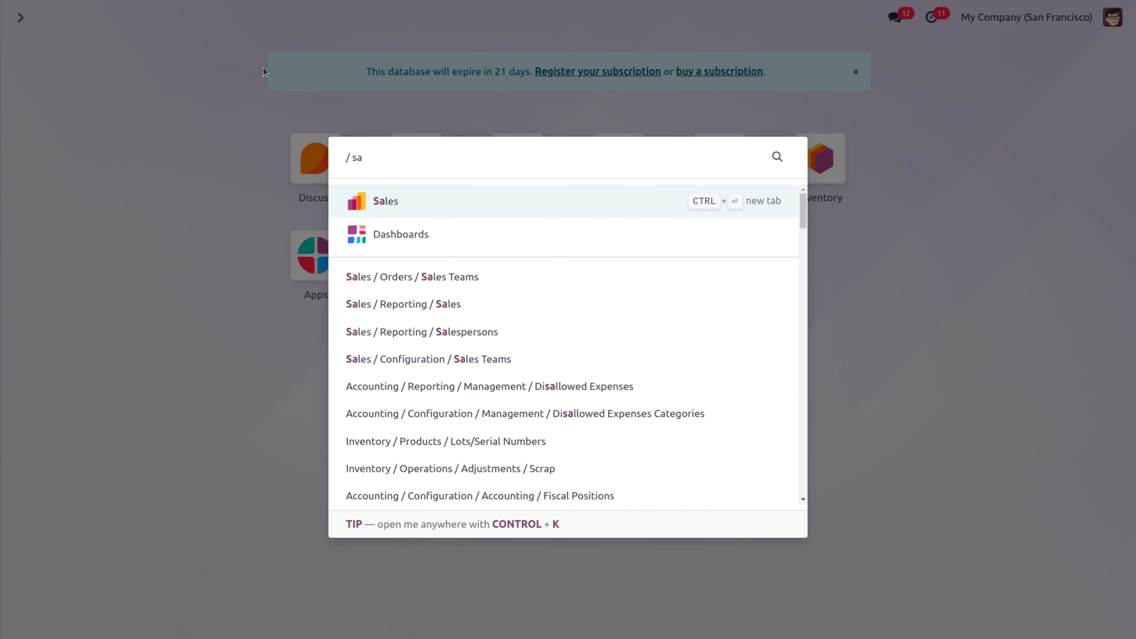
click(388, 201)
key(alt+c)
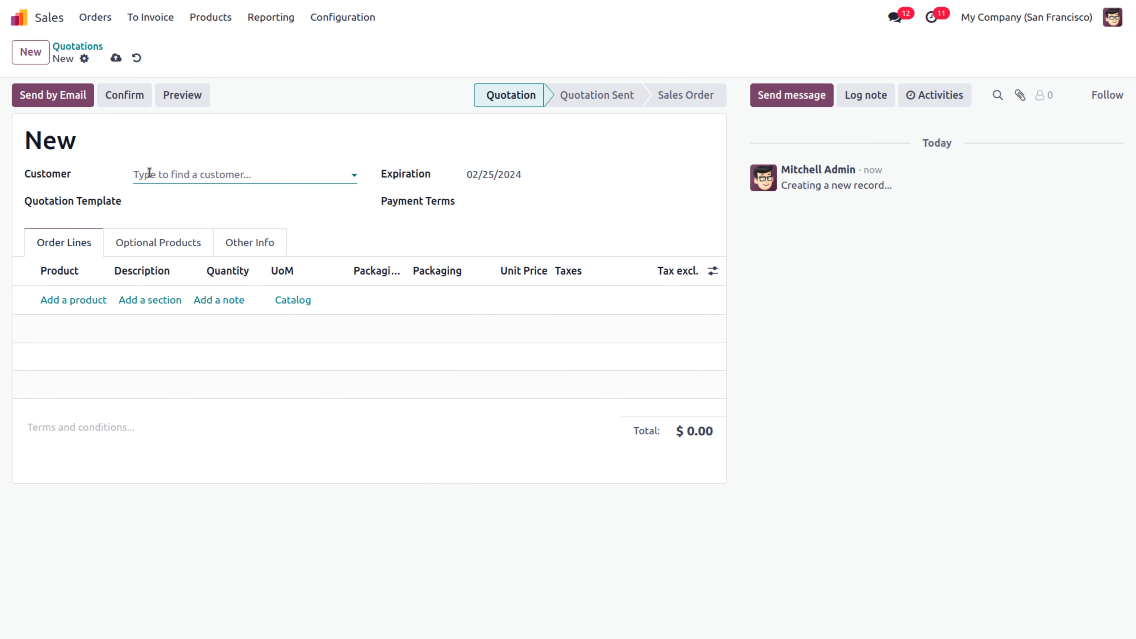
click(149, 174)
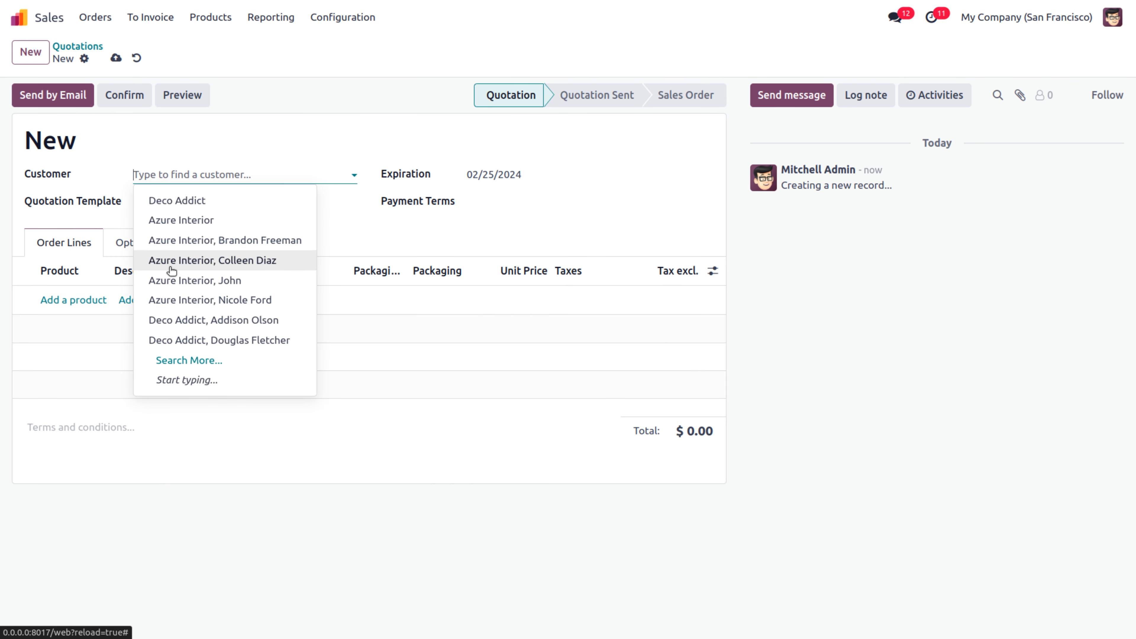
text(lumb)
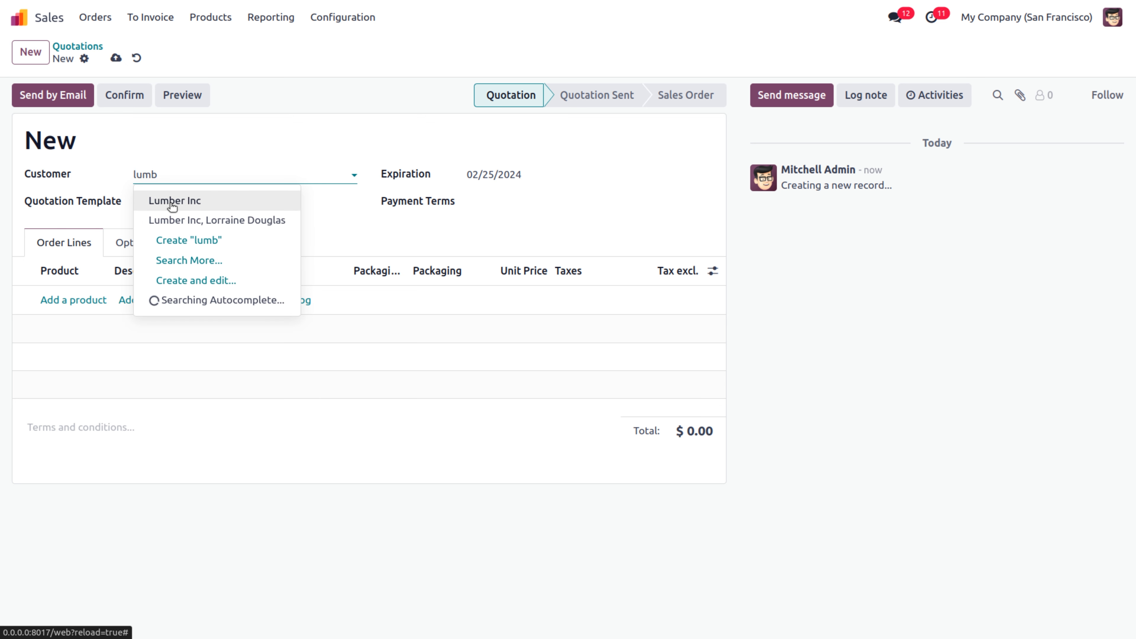
click(172, 202)
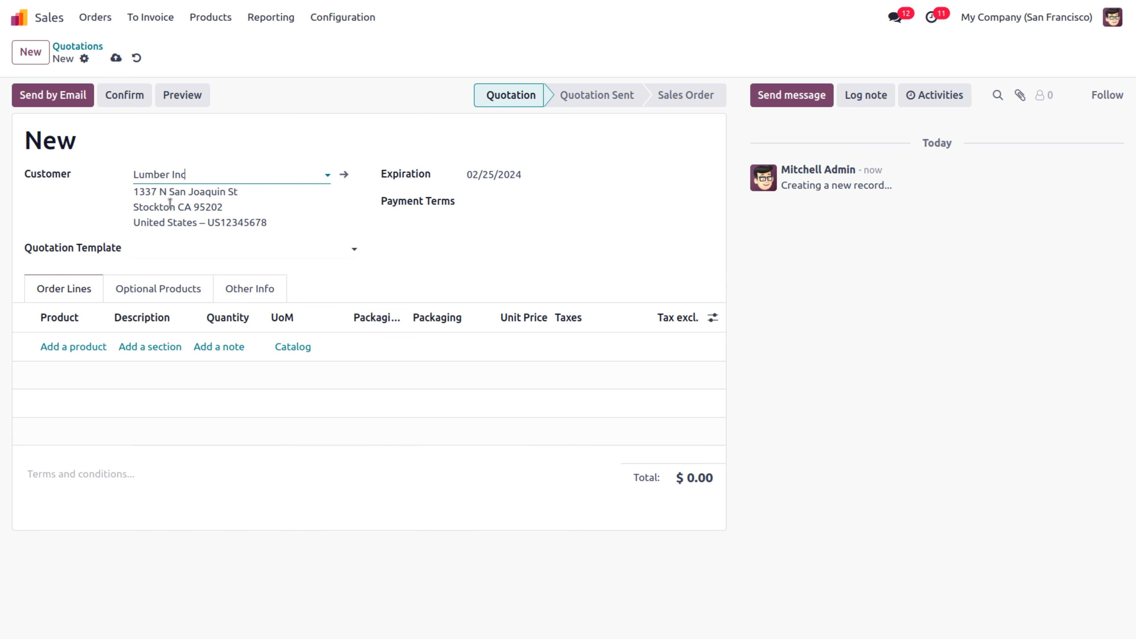
Add 4 Desk Stand with Screen, confirm as S00025, and open linked RFQ P00032
click(56, 347)
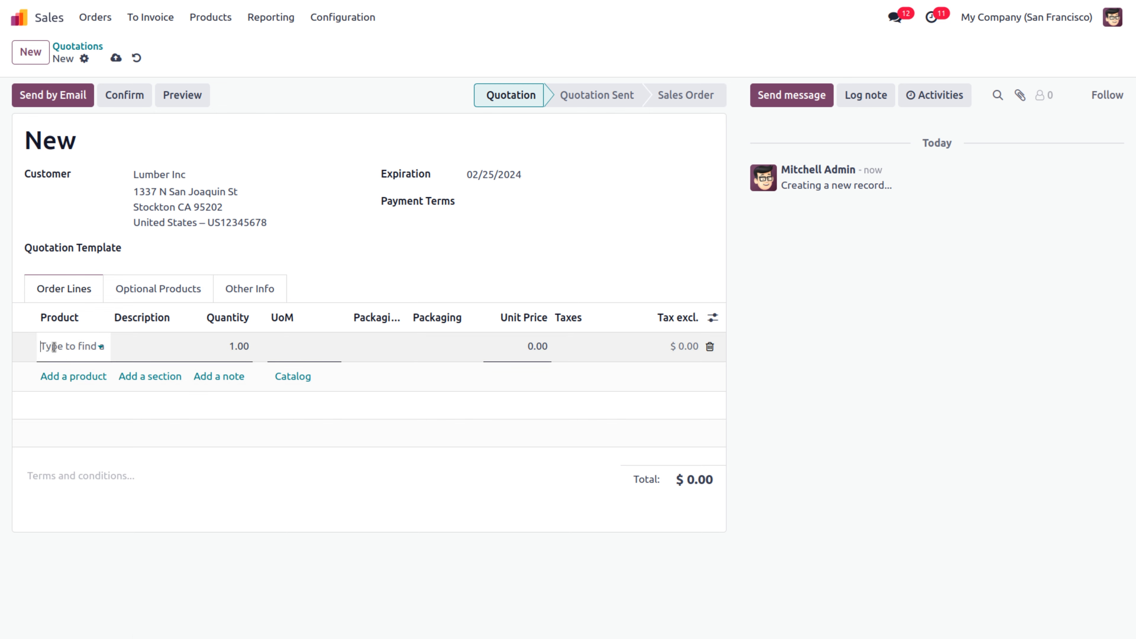
key(ctrl+v)
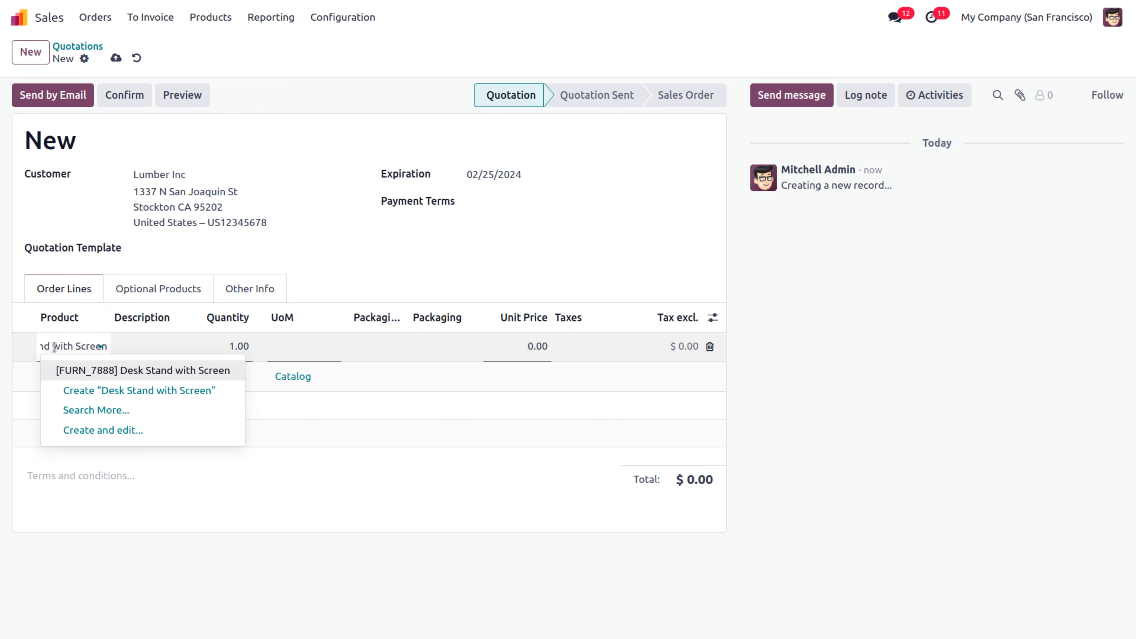
click(149, 372)
click(230, 348)
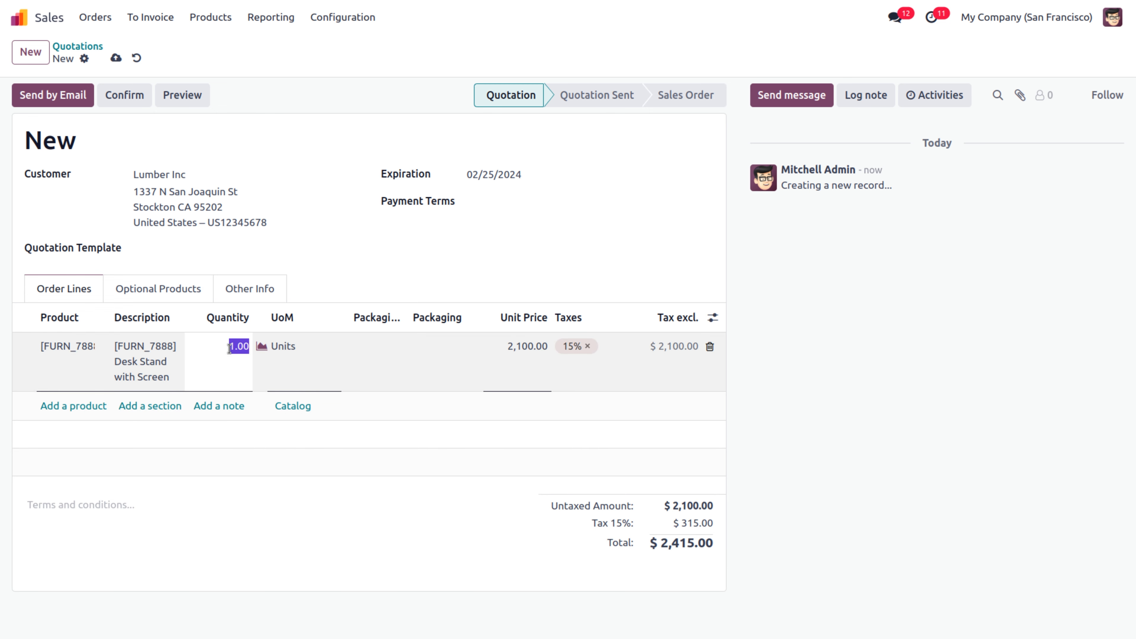
text(4)
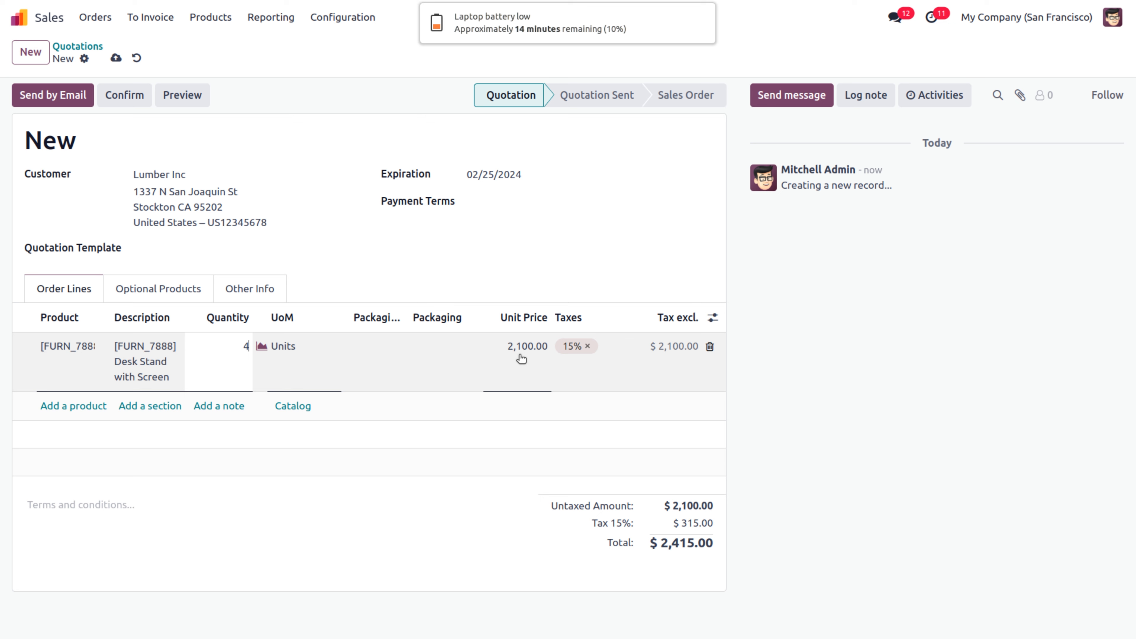
click(467, 477)
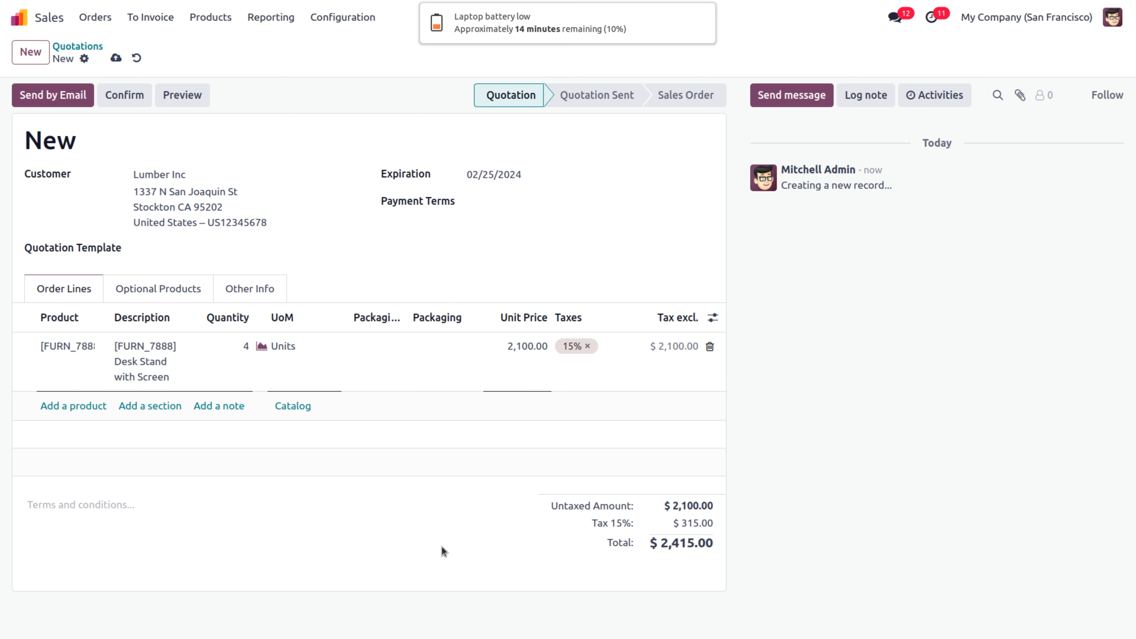
click(705, 22)
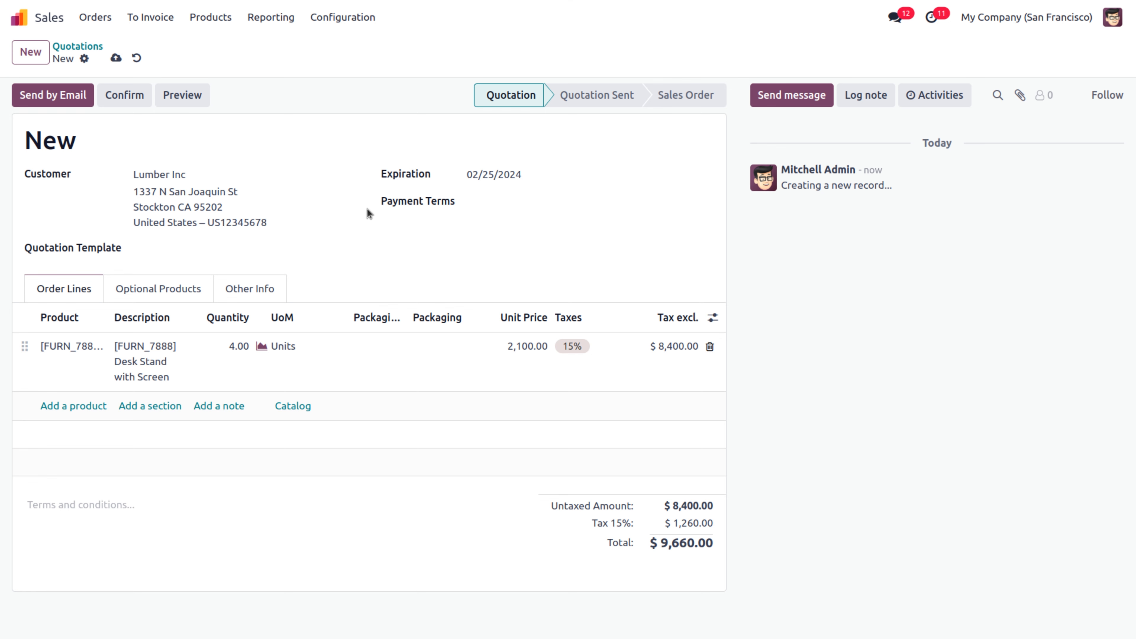
click(120, 97)
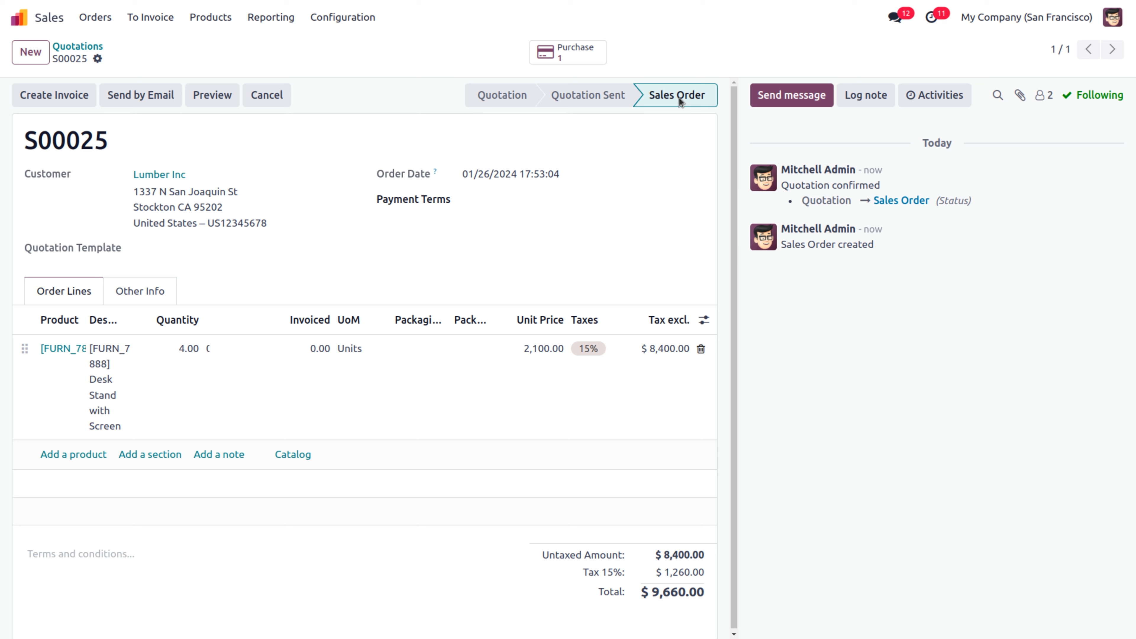
click(553, 54)
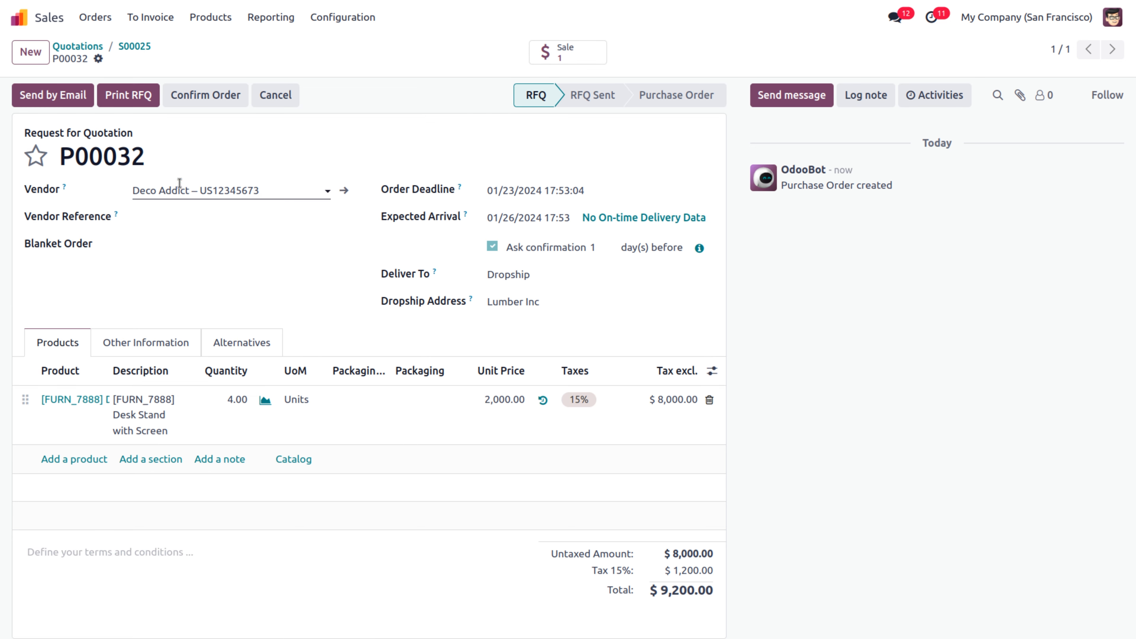
Confirm Deco Addict's RFQ P00032, creating its dropship transfer to Lumber Inc
click(265, 191)
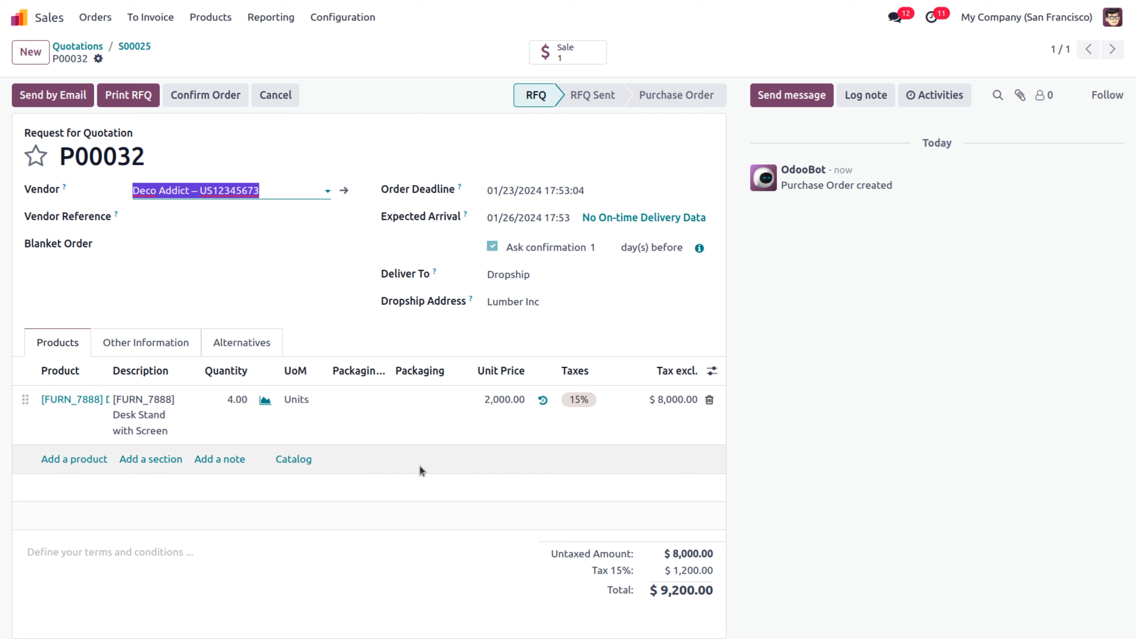
click(198, 96)
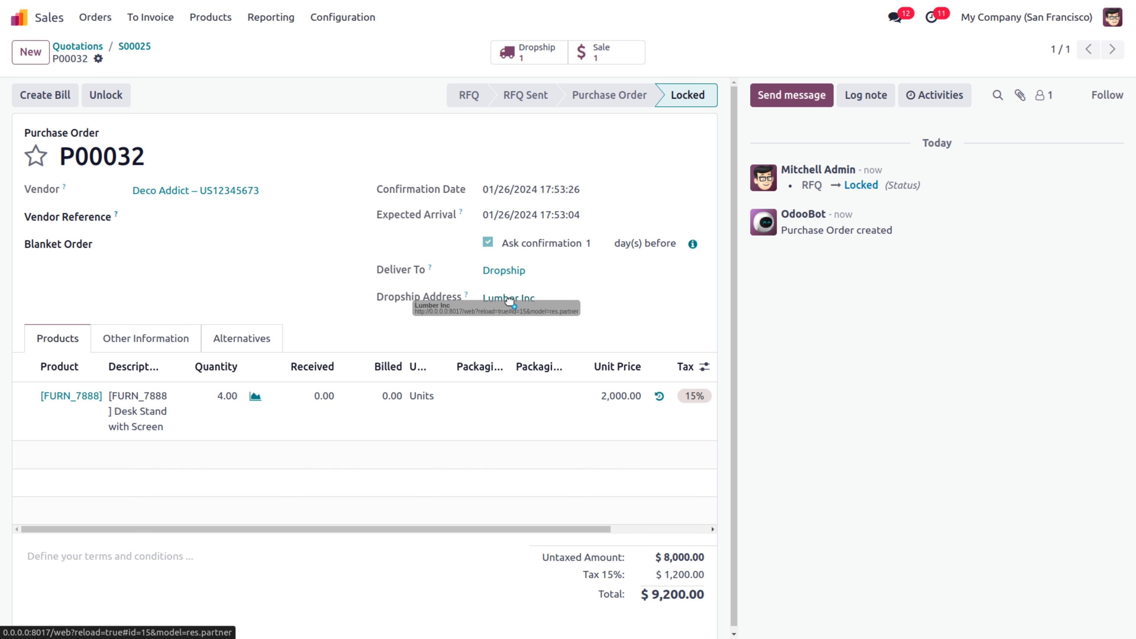
Open dropship transfer DS/00001 from the order and validate it to Done
click(519, 53)
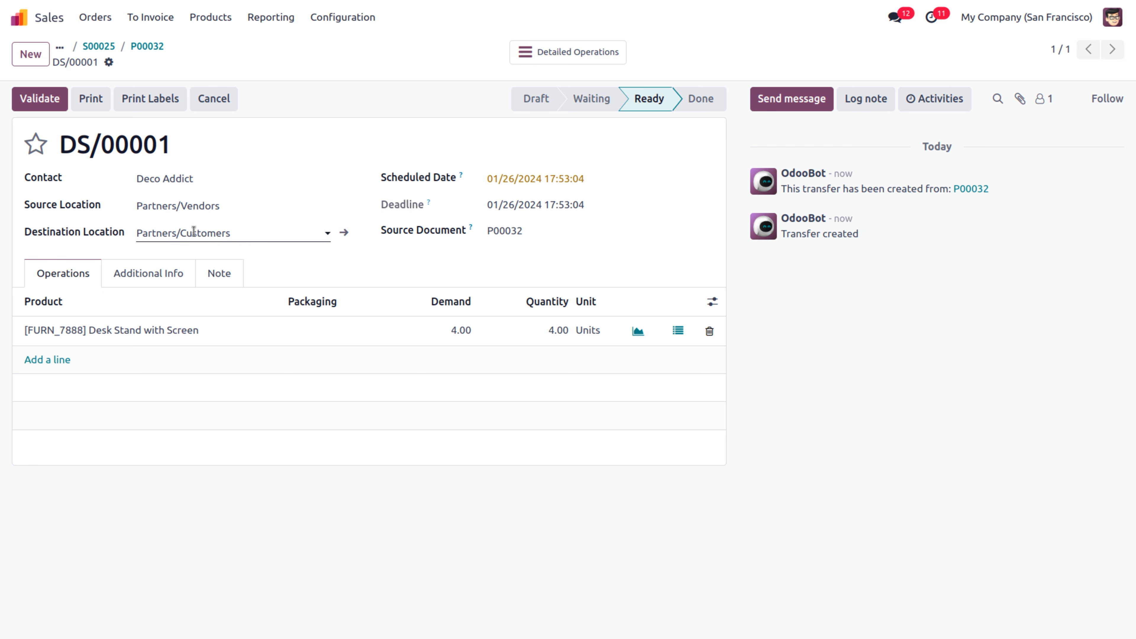
click(48, 102)
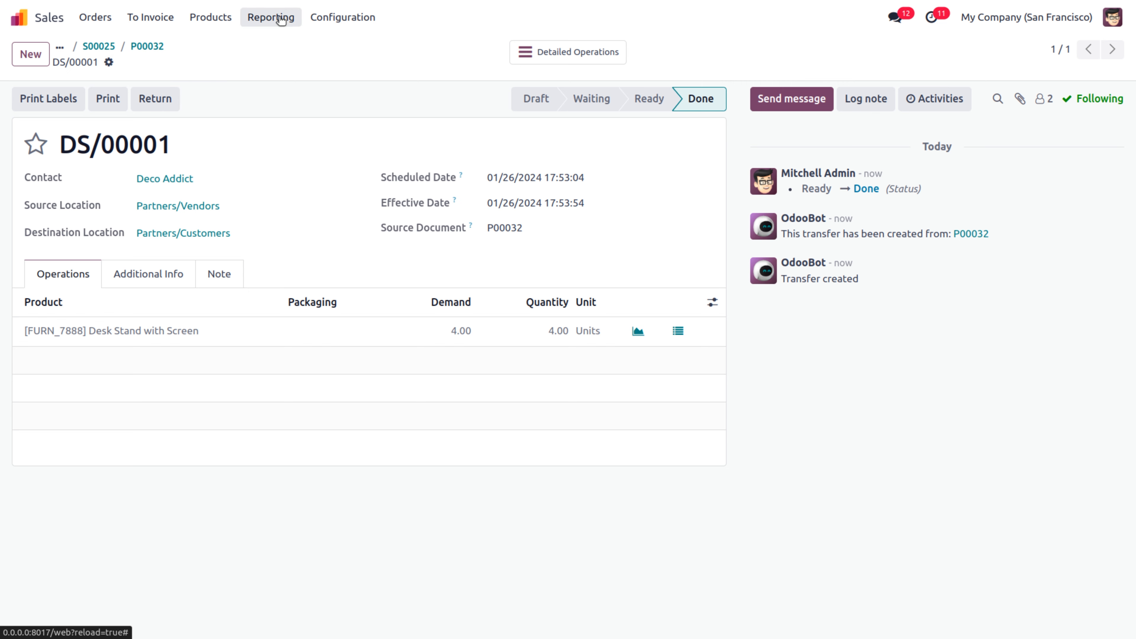
Launch the Purchase app via 'pur' and open Reporting > Purchase Analysis for January 2024
click(23, 18)
text(p)
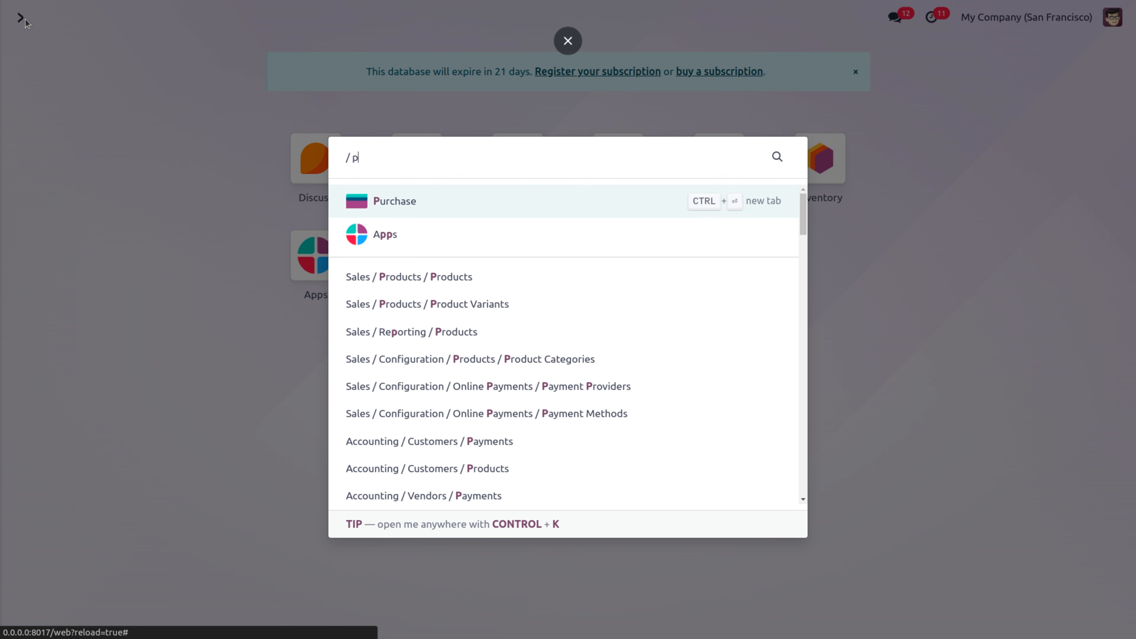
text(ur)
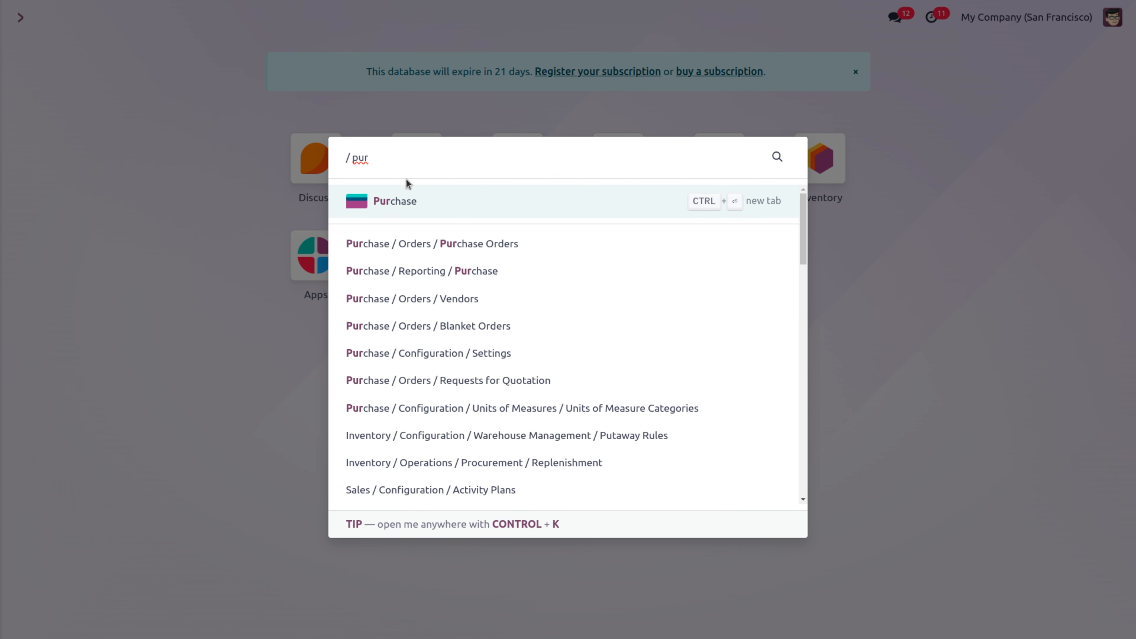
click(416, 210)
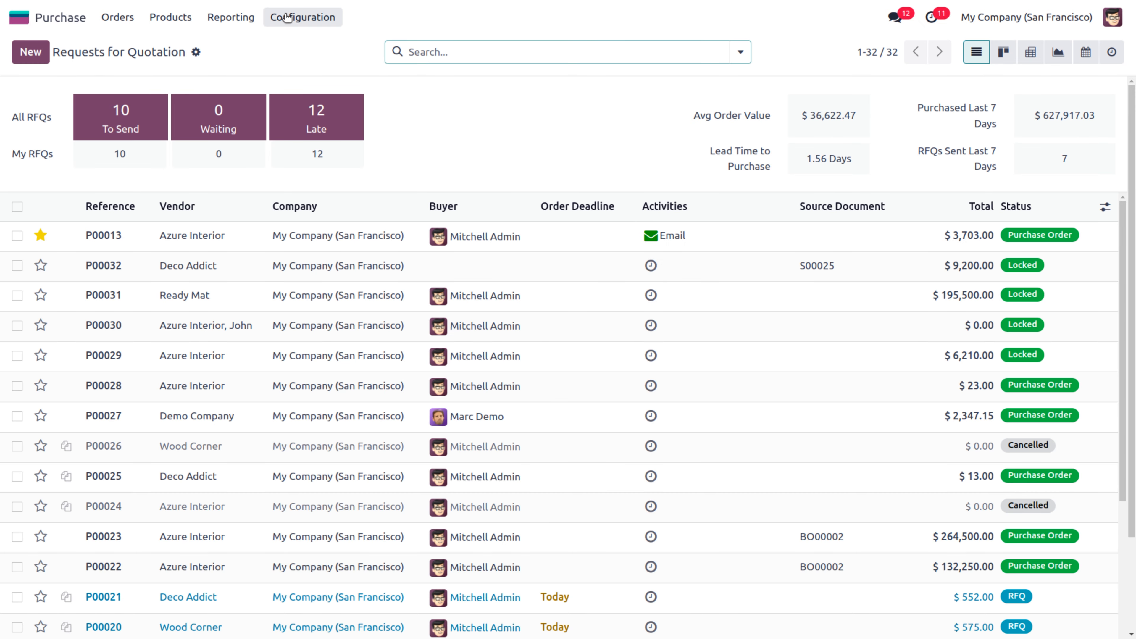
click(300, 16)
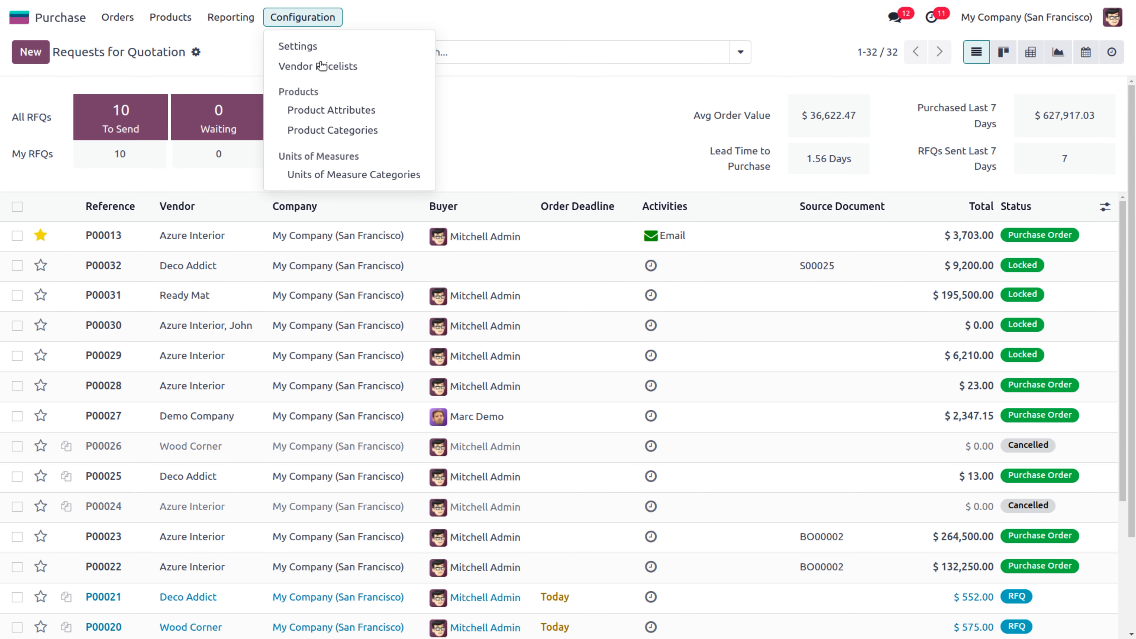
click(319, 47)
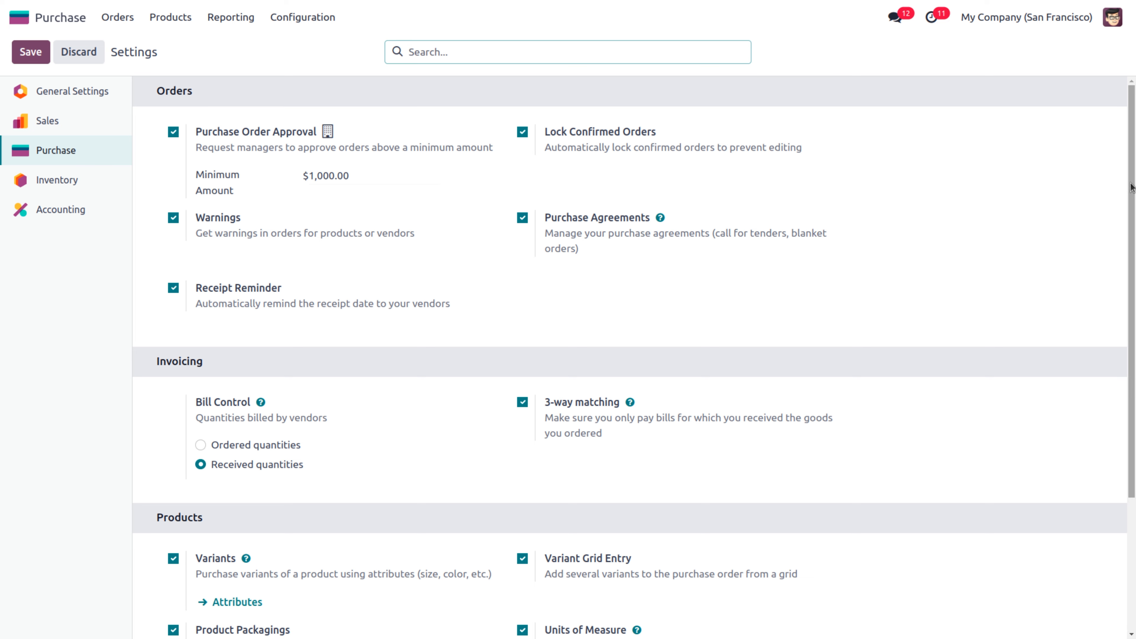
drag(1132, 219, 1123, 134)
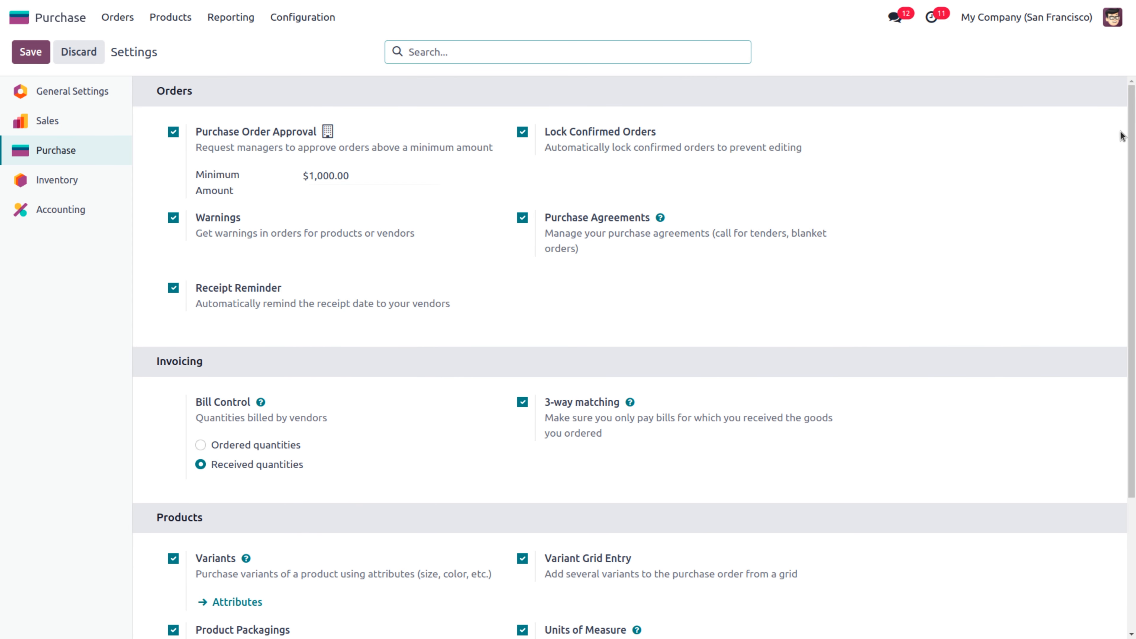
click(170, 17)
mouse_move(228, 21)
click(234, 47)
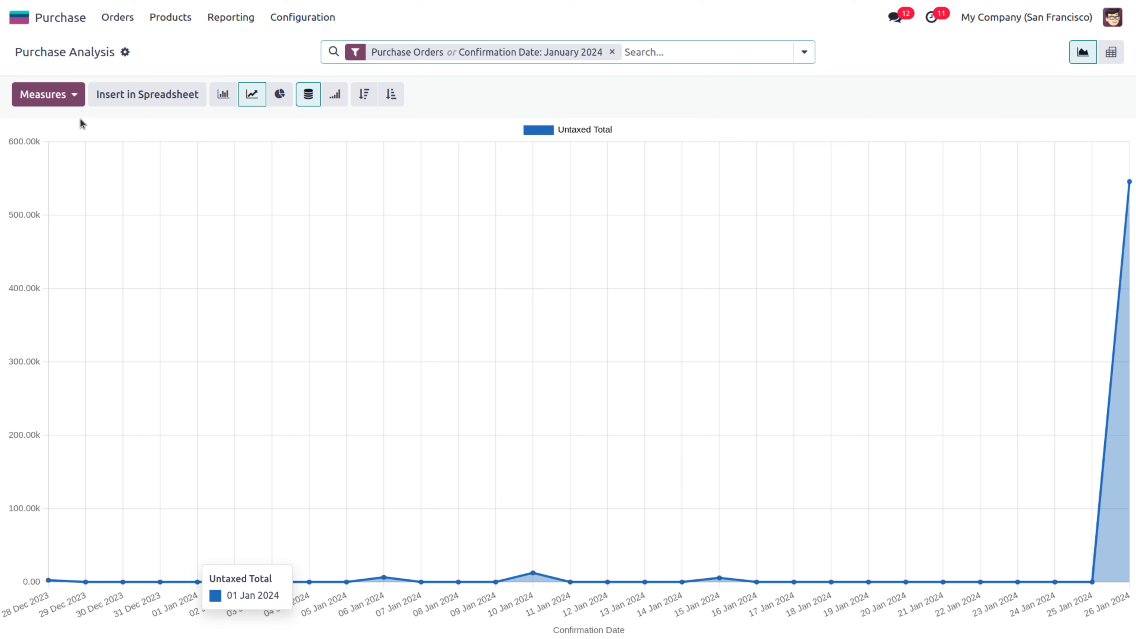
Chart Qty Ordered instead of Untaxed Total and inspect the chart's data points
click(77, 102)
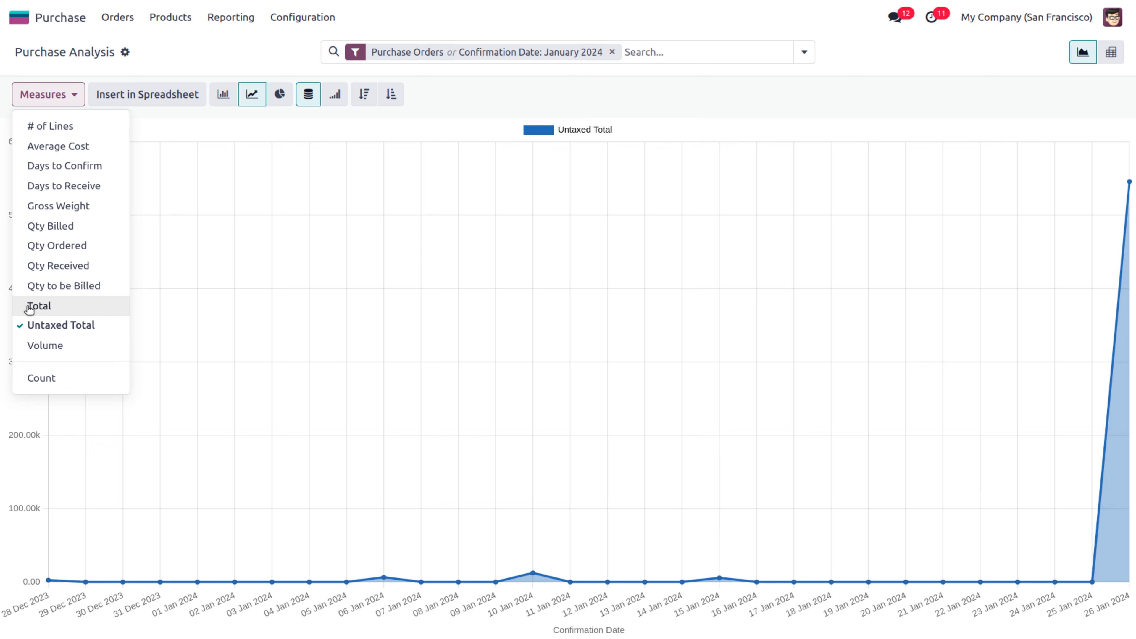
click(33, 251)
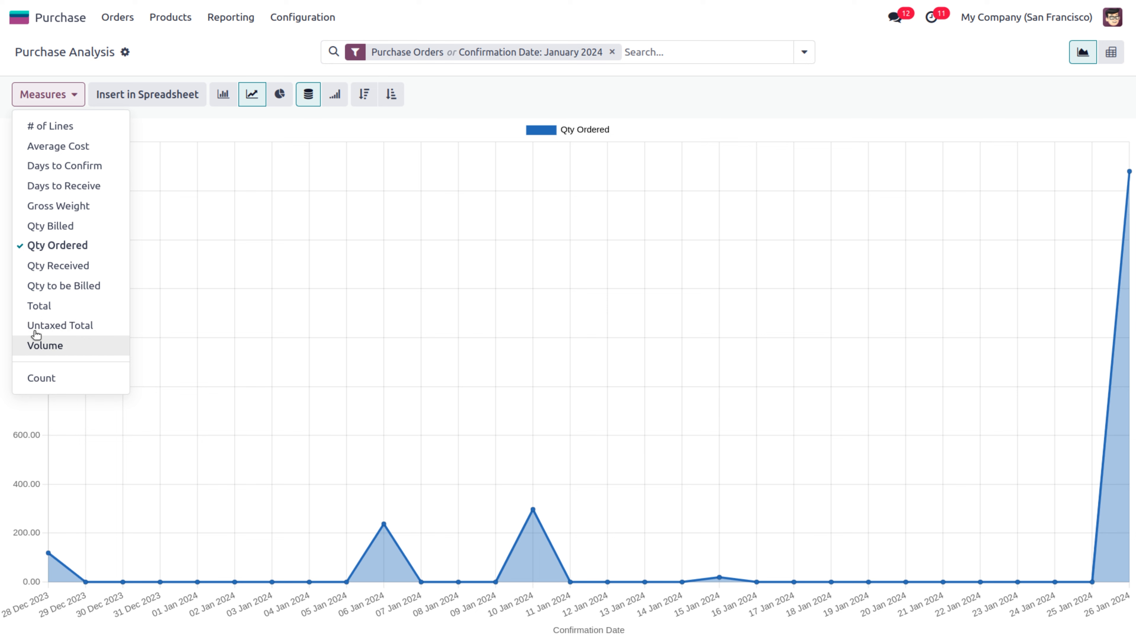
key(Escape)
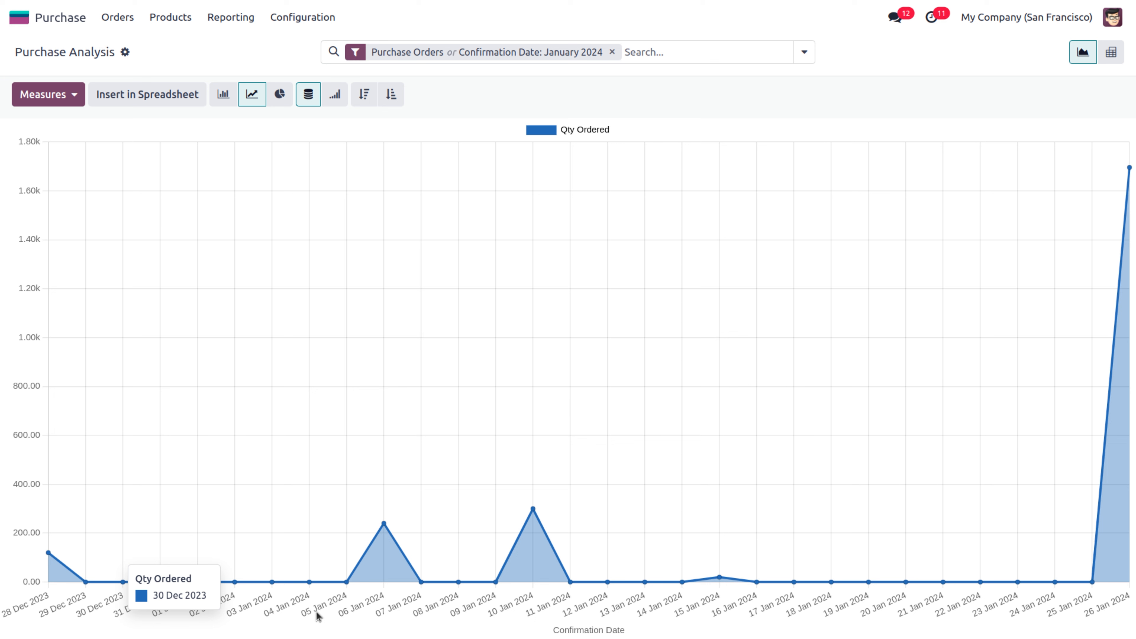
mouse_move(385, 537)
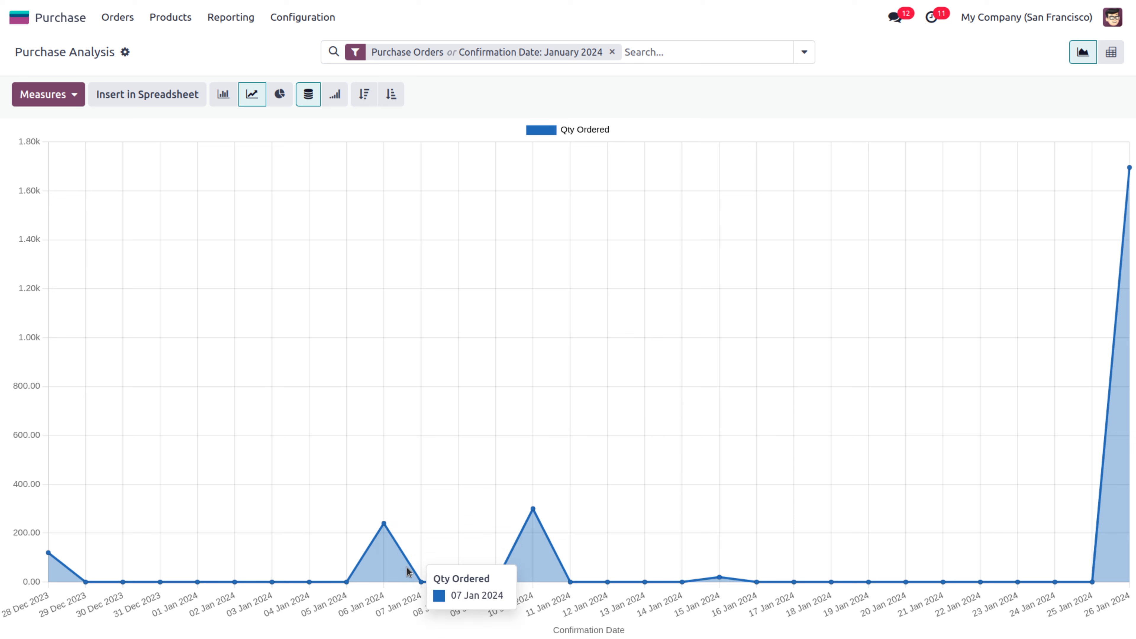
mouse_move(549, 510)
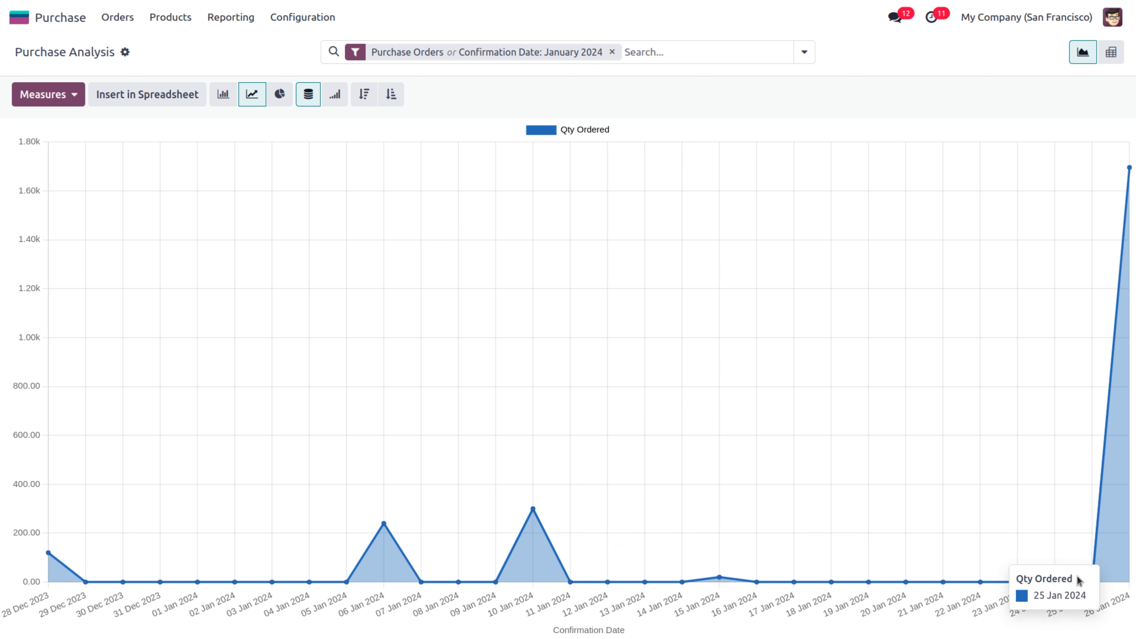
mouse_move(1092, 577)
mouse_move(1125, 353)
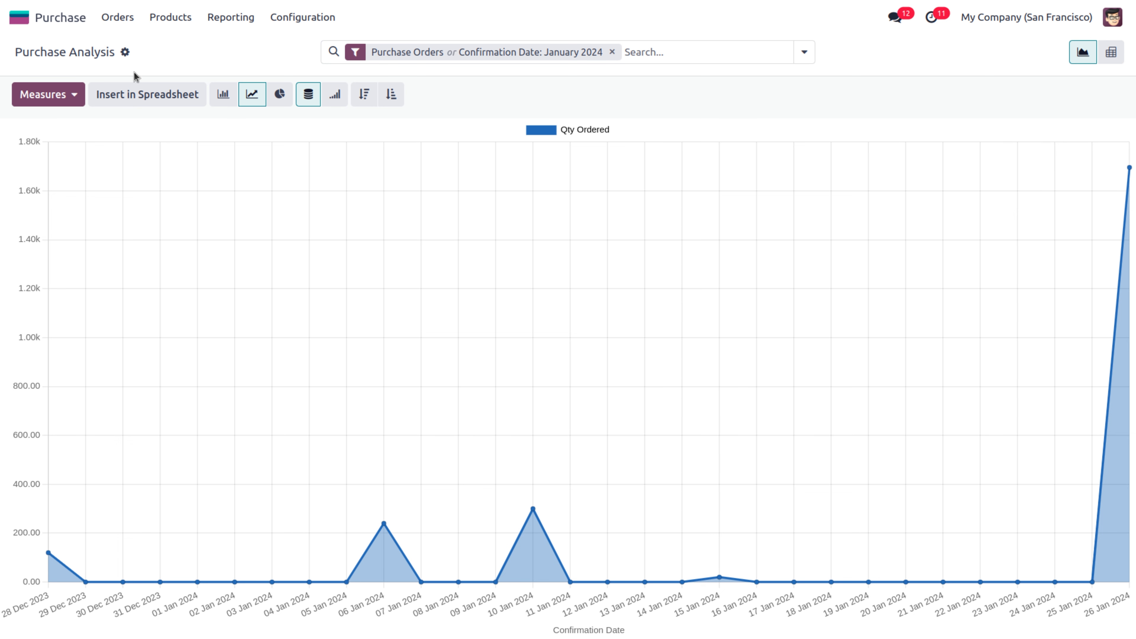
Cycle the measure through Total, Qty to Bill, Qty Received, Qty Ordered, Gross Weight, ending on Average Cost
click(42, 102)
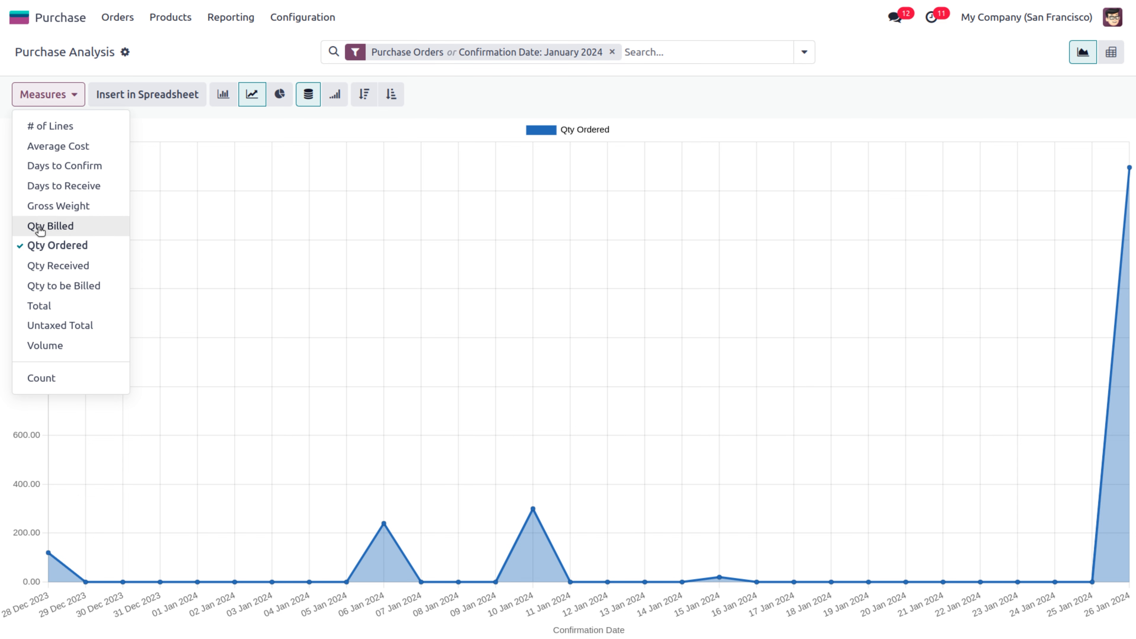
click(48, 307)
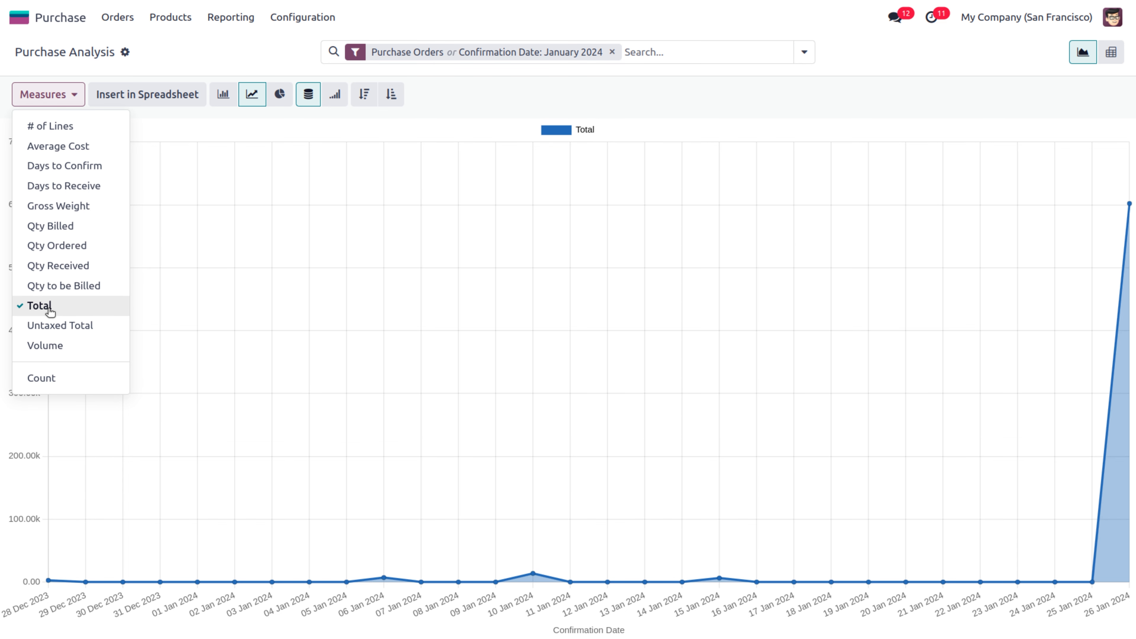
click(38, 285)
click(37, 265)
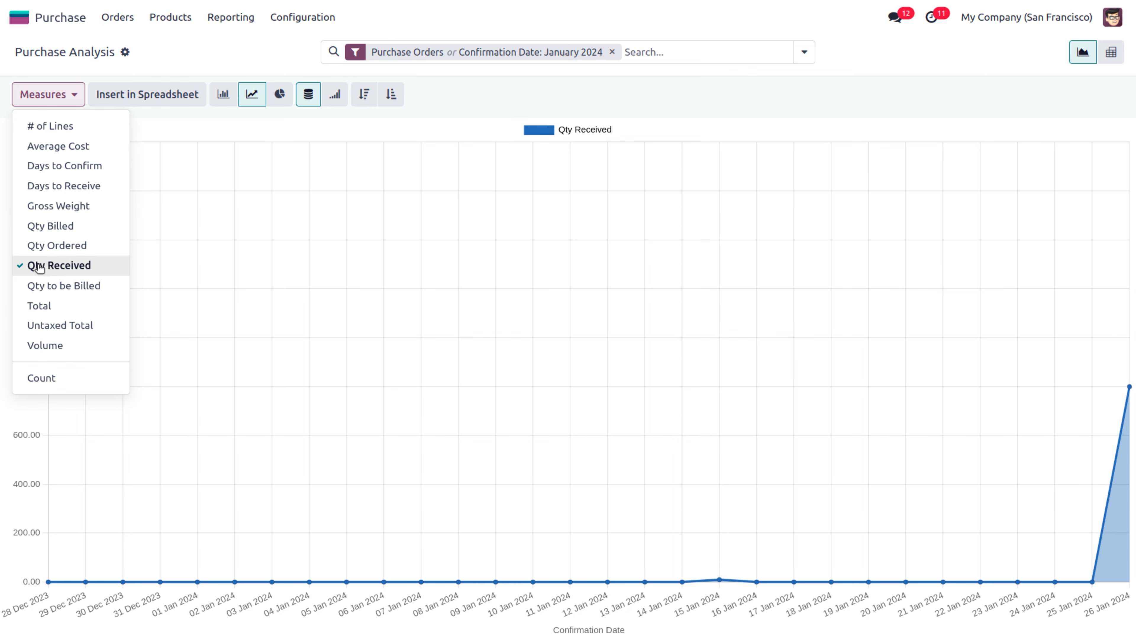
click(37, 245)
click(39, 207)
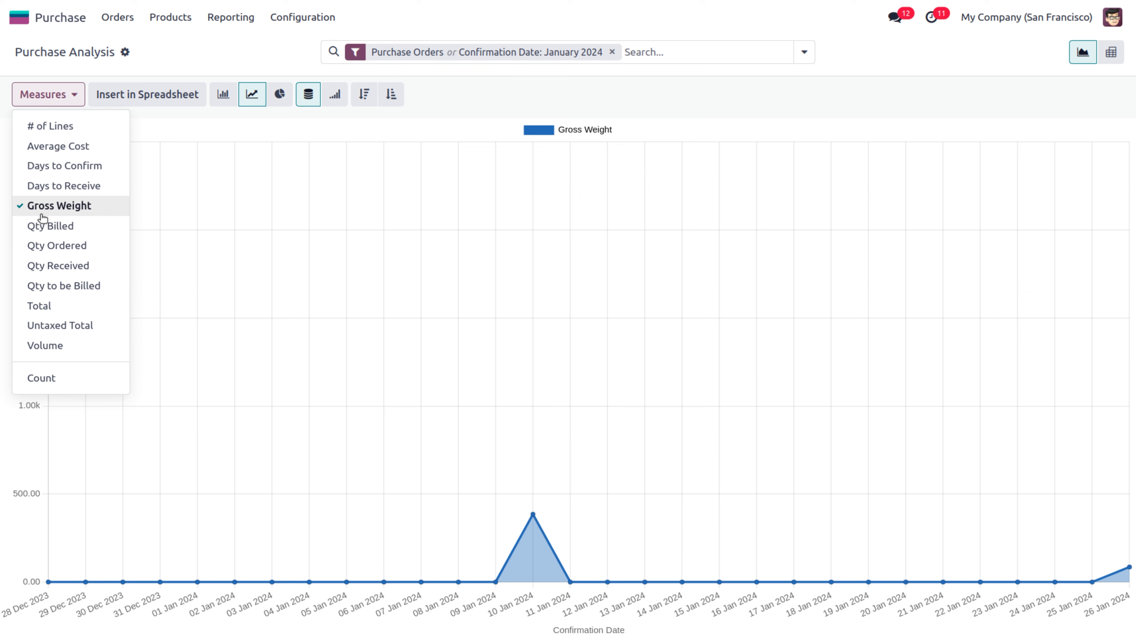
click(51, 146)
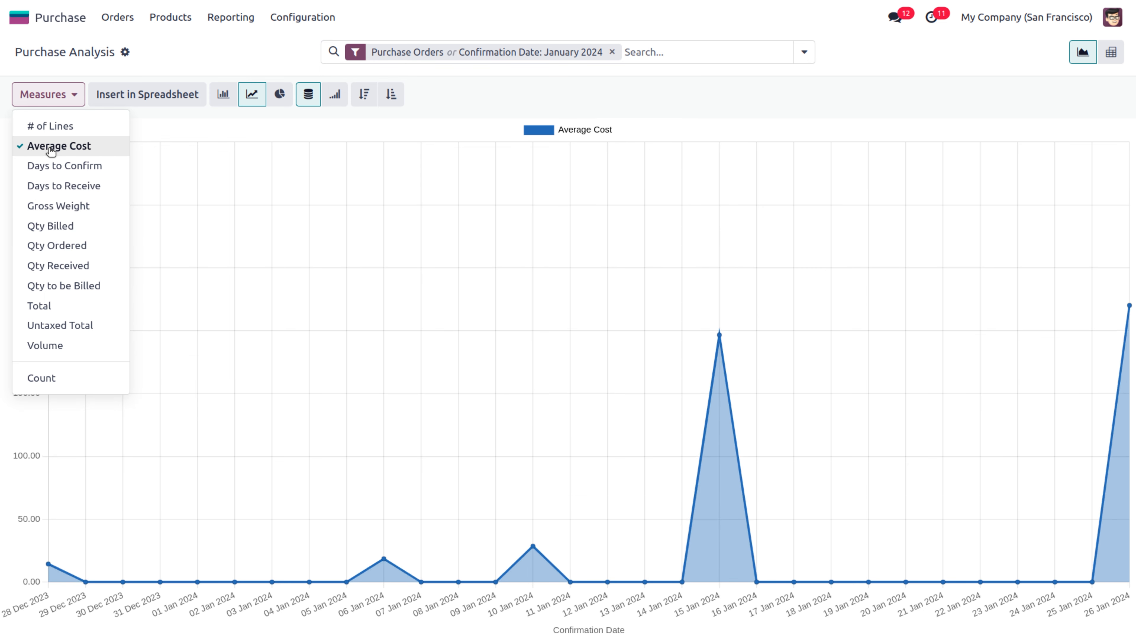
Show the Average Cost data as a bar, then line, then pie chart
click(223, 94)
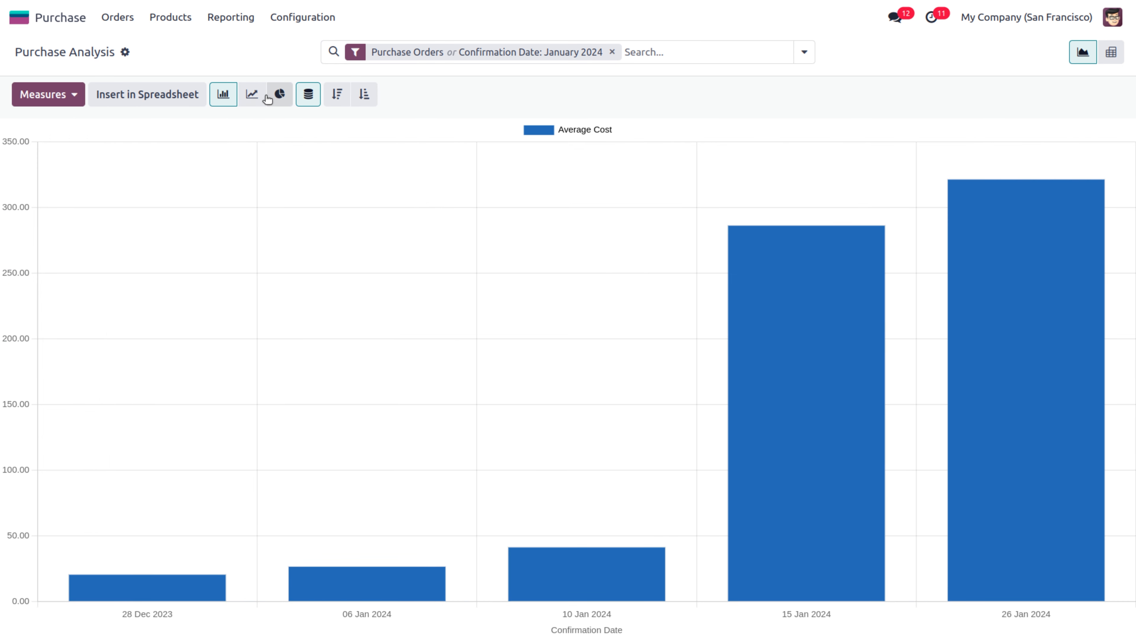
click(251, 95)
click(280, 95)
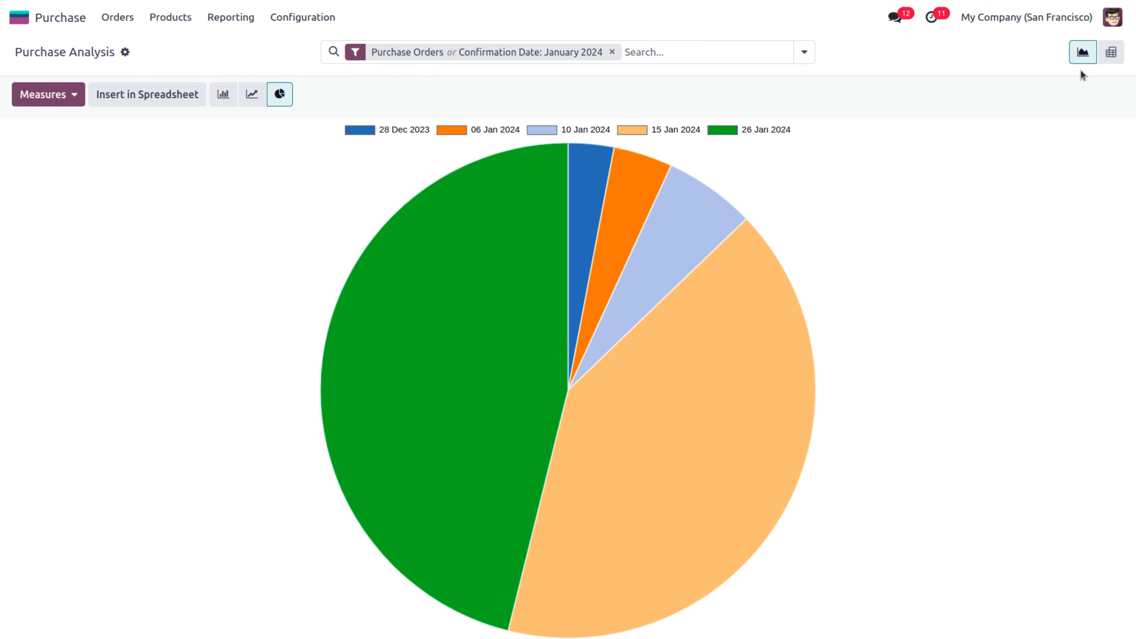
Switch to the pivot view and remove the Order, Total and Untaxed Total measures
click(1111, 53)
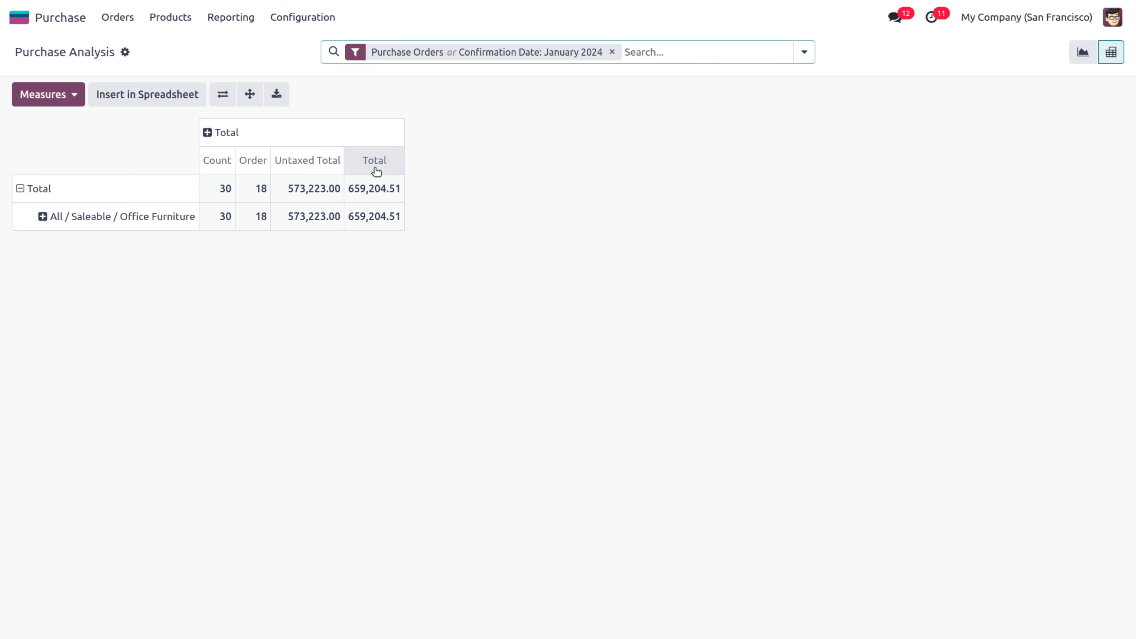
click(73, 95)
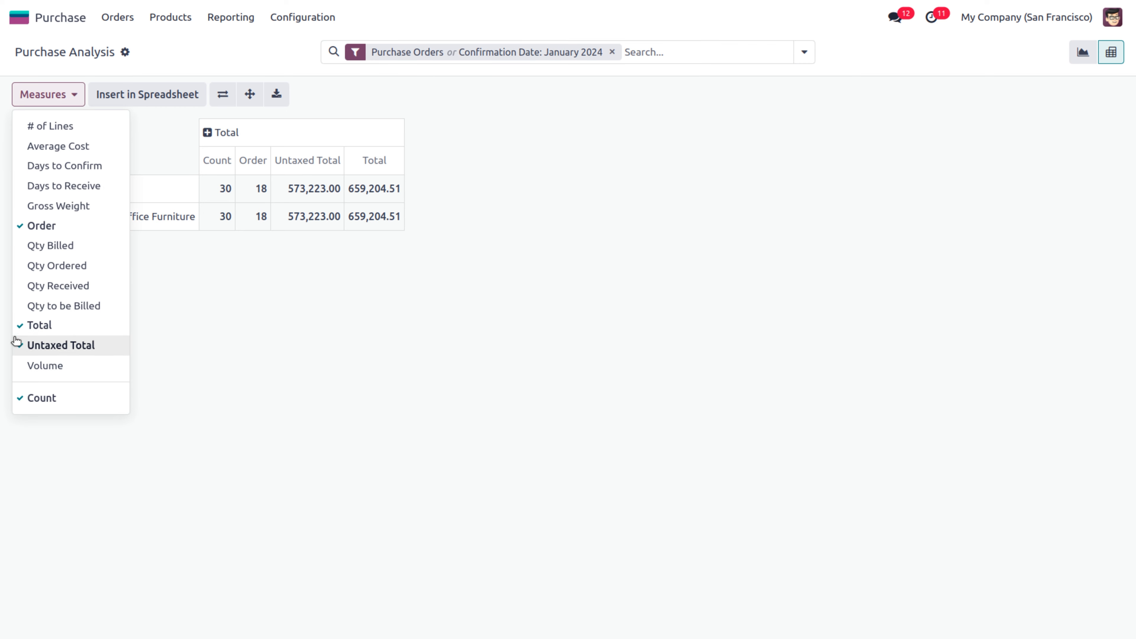
click(28, 226)
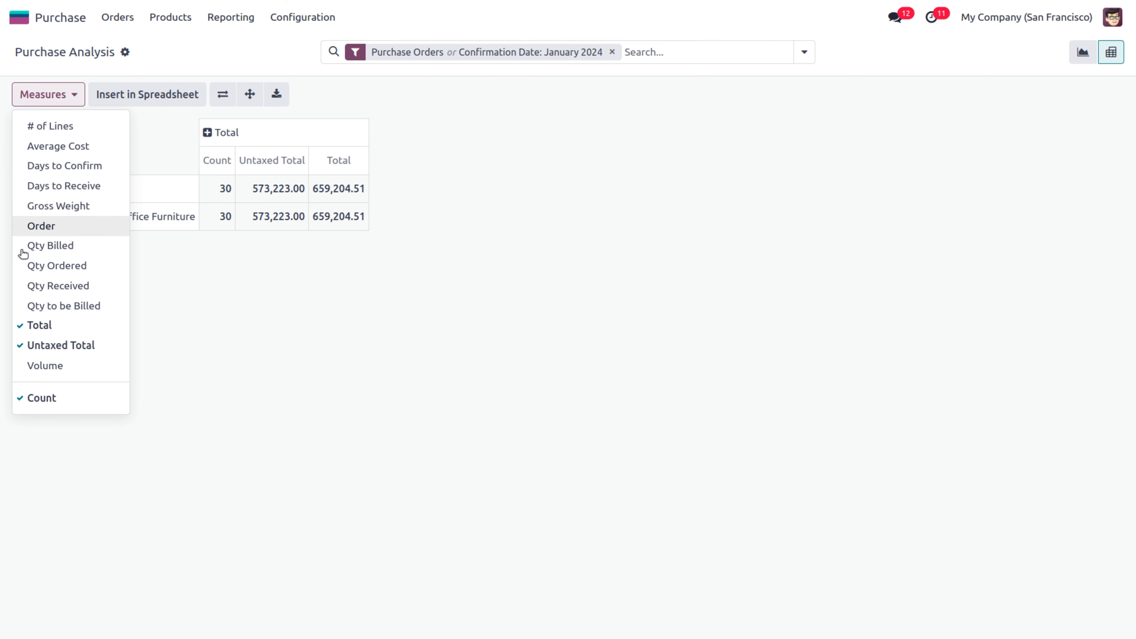
click(22, 331)
click(21, 346)
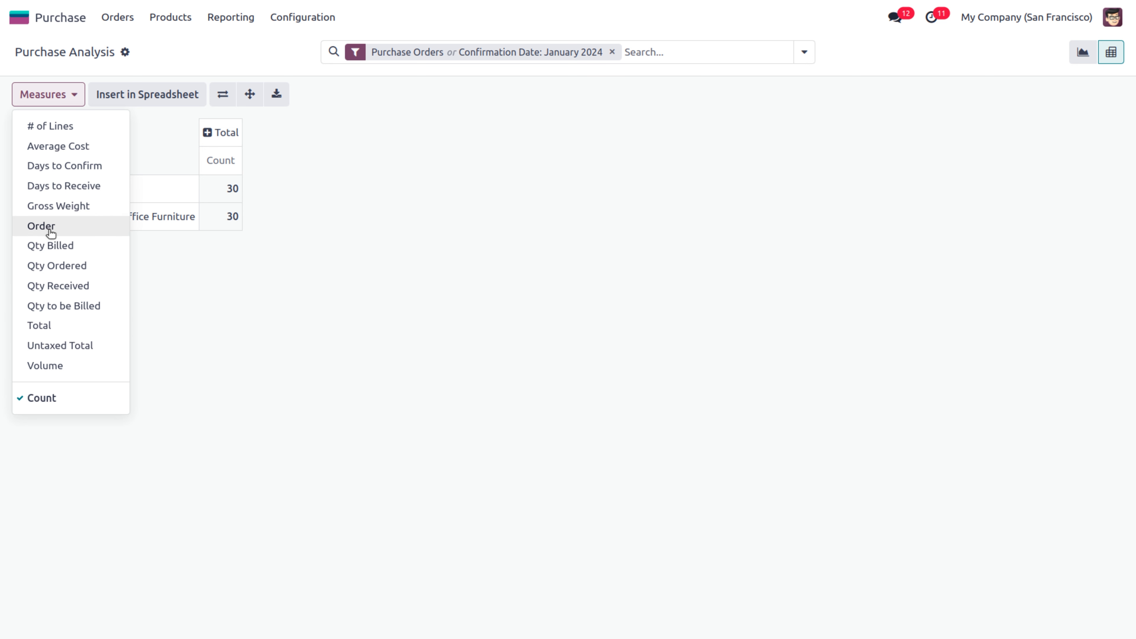
Add Qty Ordered, Qty Received, Qty Billed, Qty to be Billed, Total and Untaxed Total measures
click(59, 267)
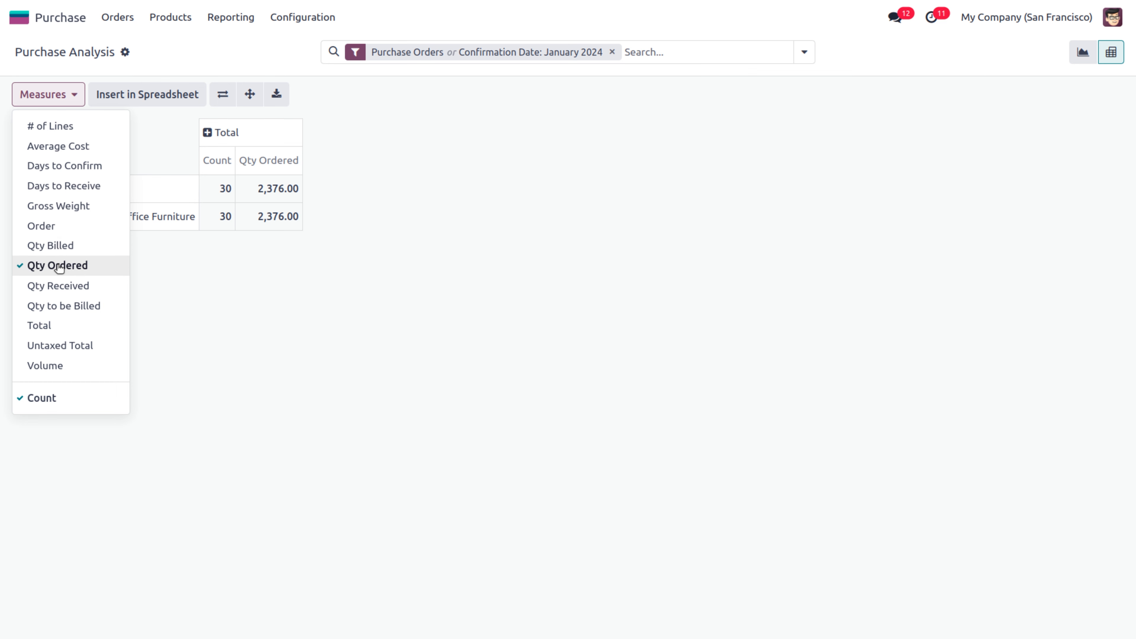
click(66, 288)
click(63, 253)
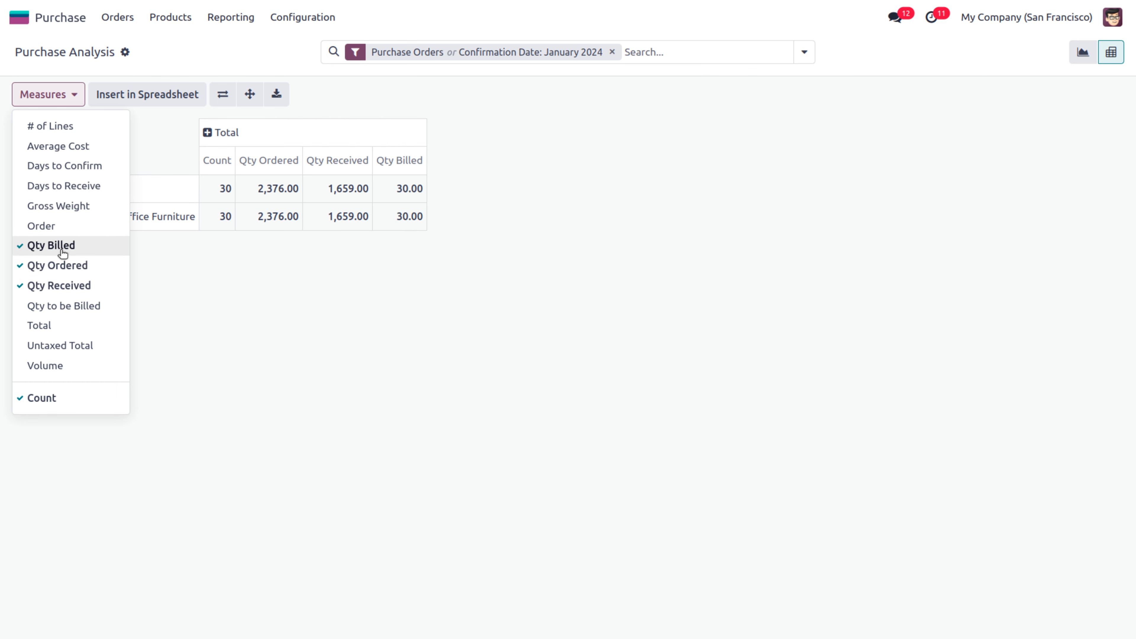
click(80, 308)
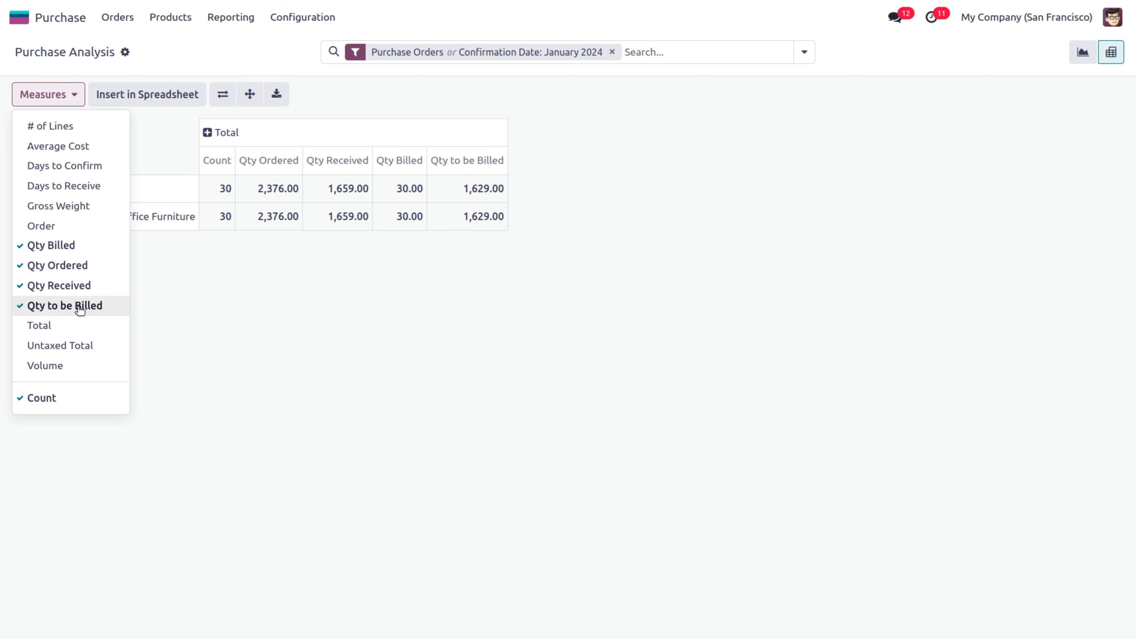
click(49, 328)
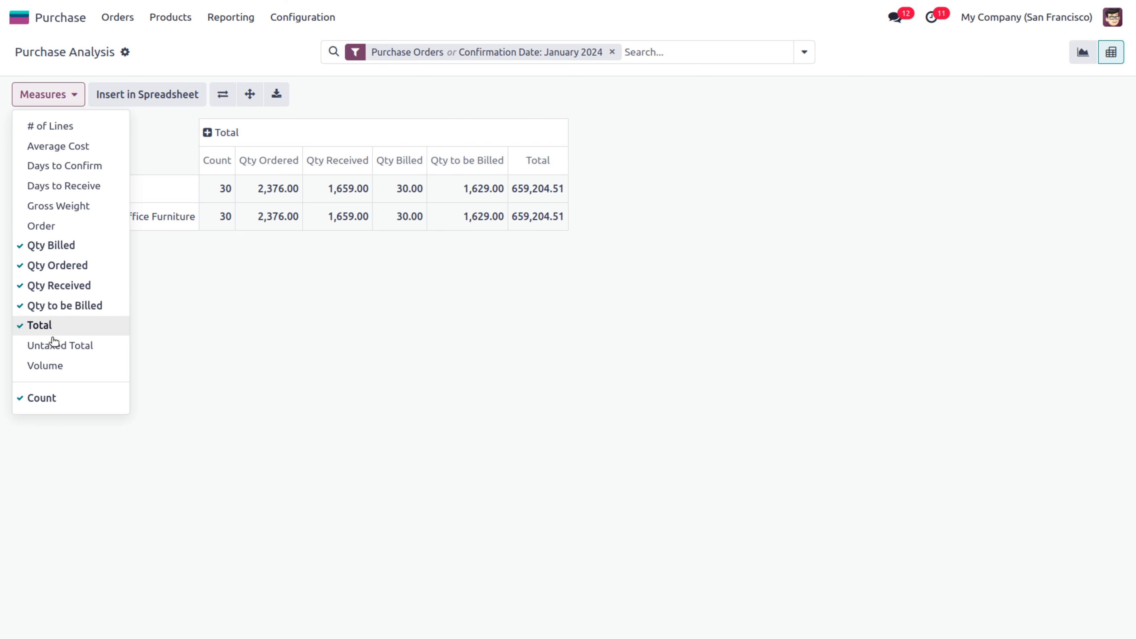
click(60, 354)
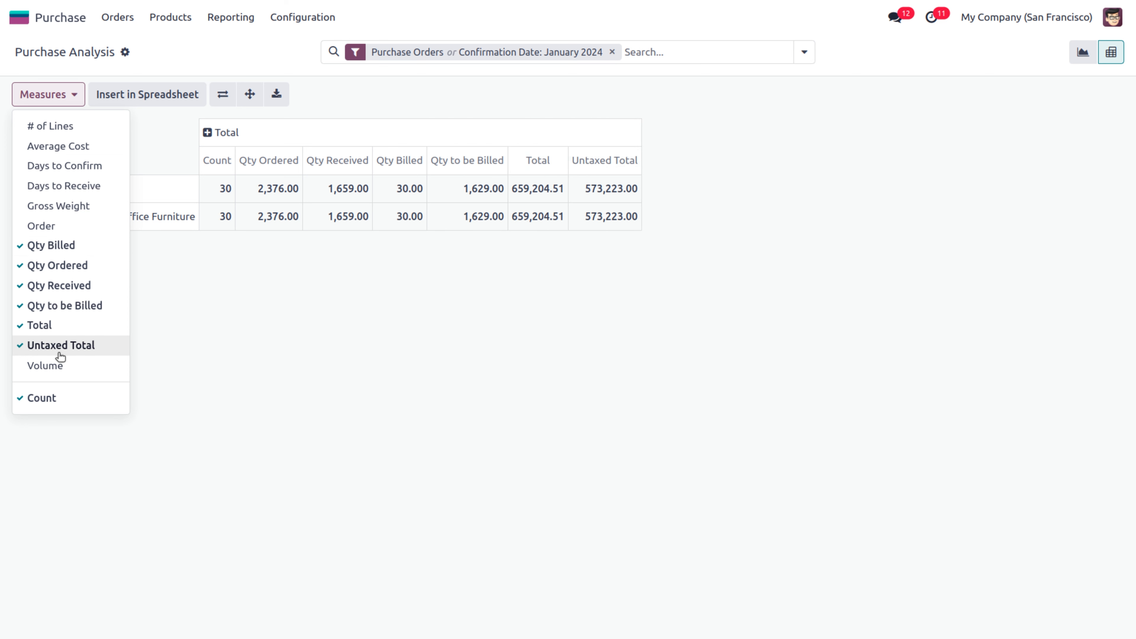
click(260, 328)
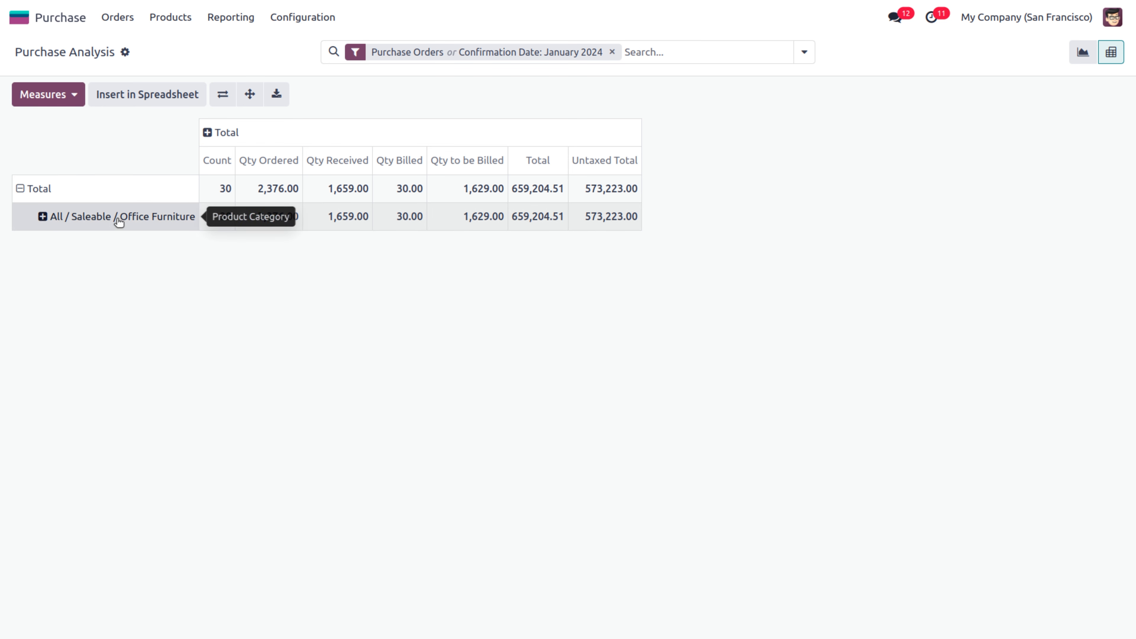
click(43, 218)
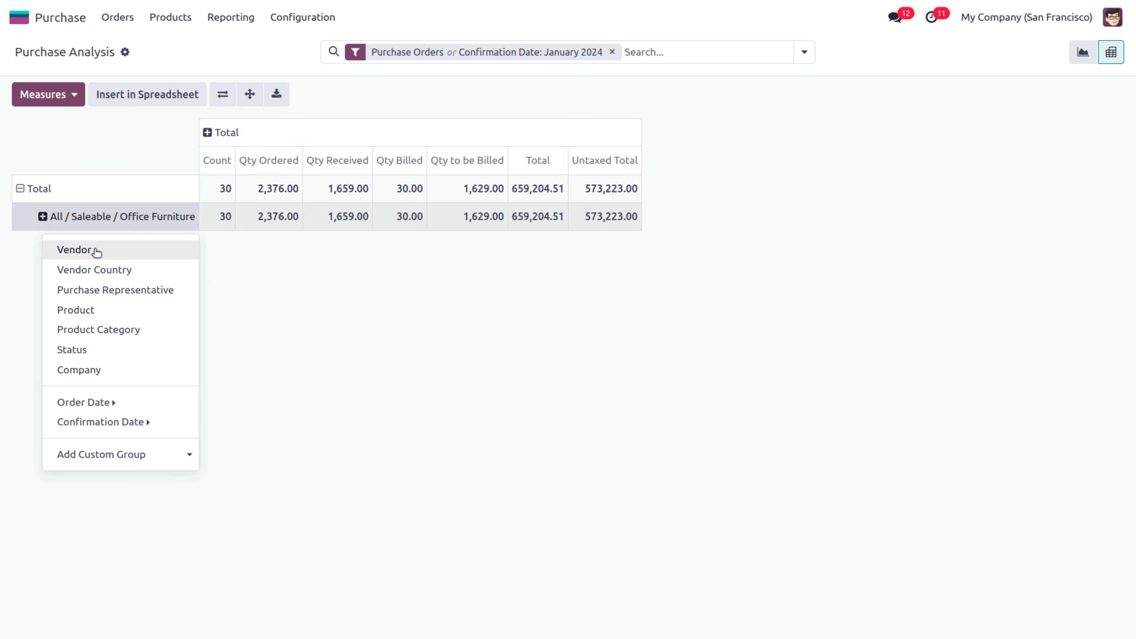
Break Office Furniture down by Product and save the pivot as 'Pivot Purchase Analysis (purchase.report).xlsx'
click(97, 312)
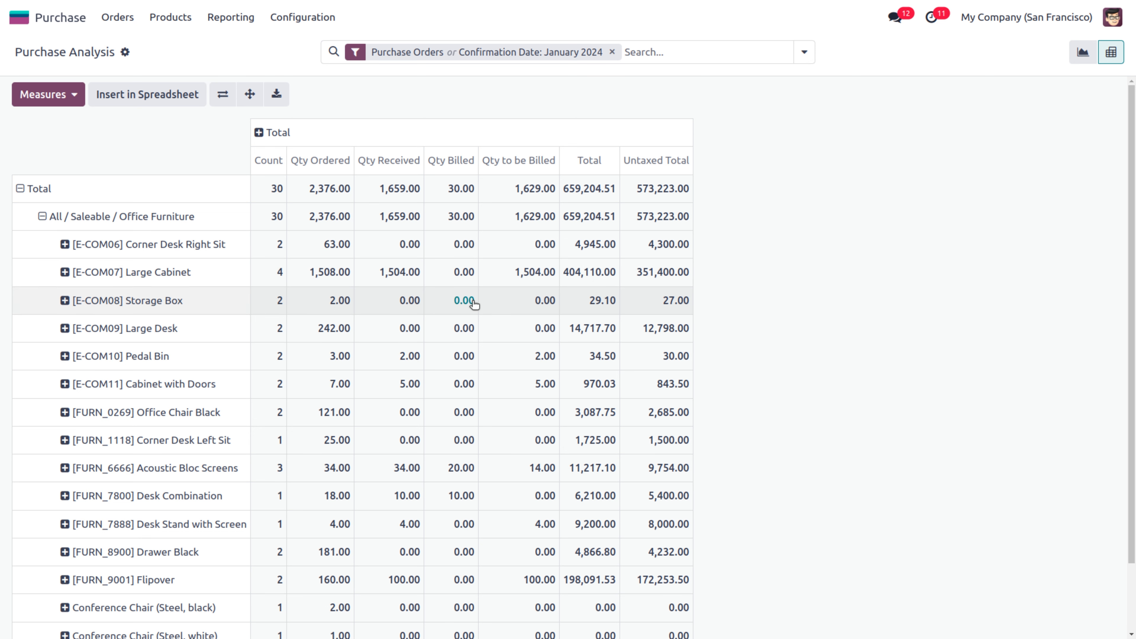
click(223, 94)
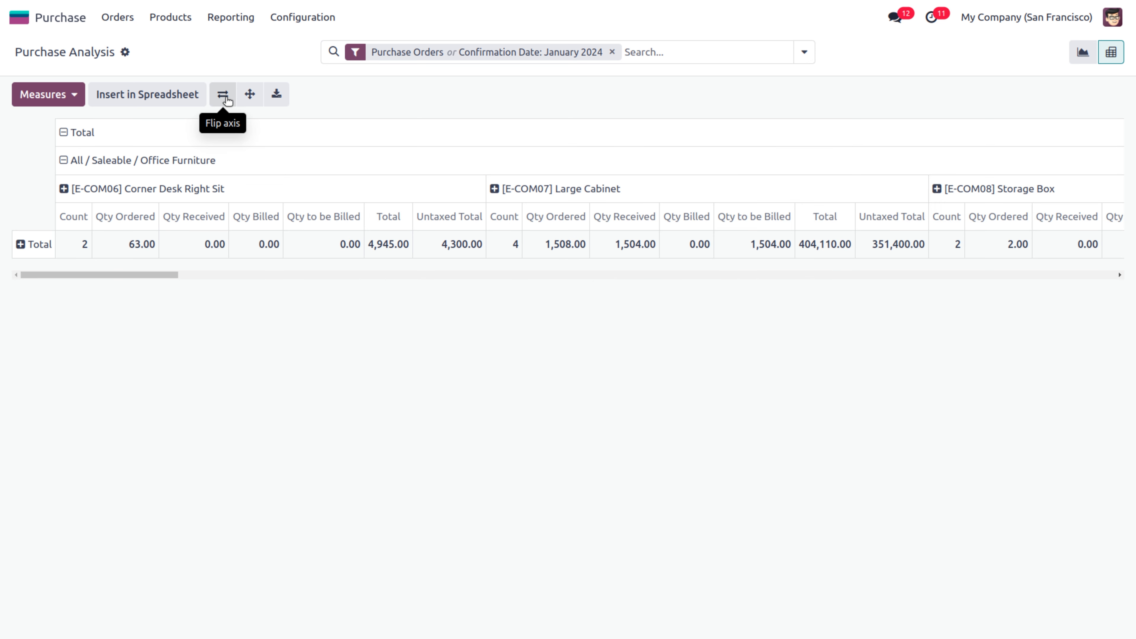
click(222, 94)
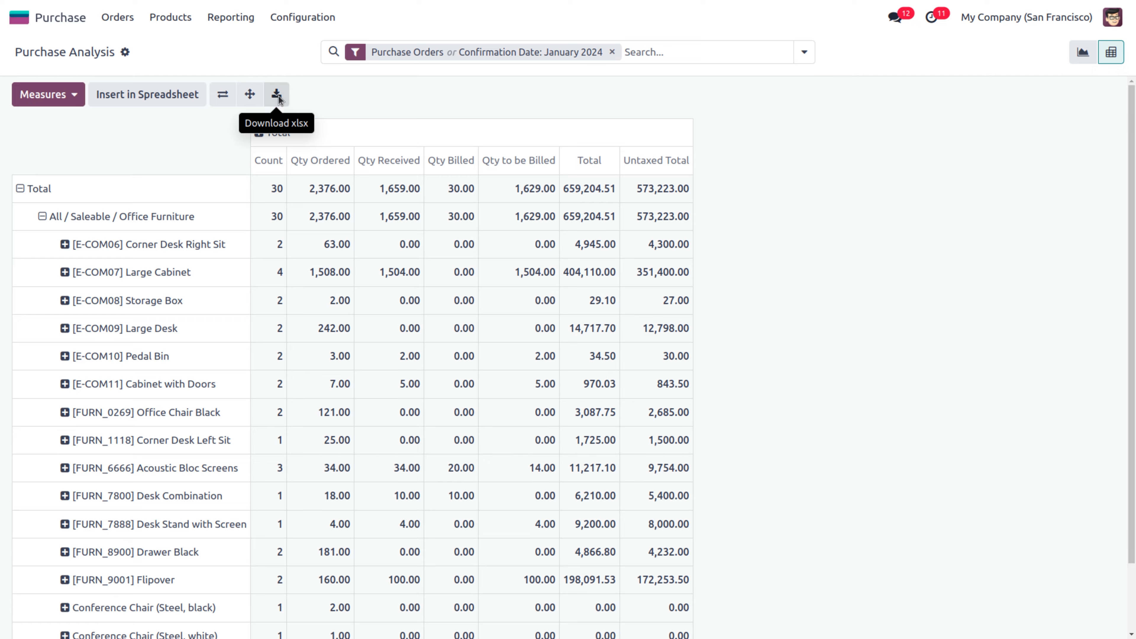
click(277, 94)
click(890, 52)
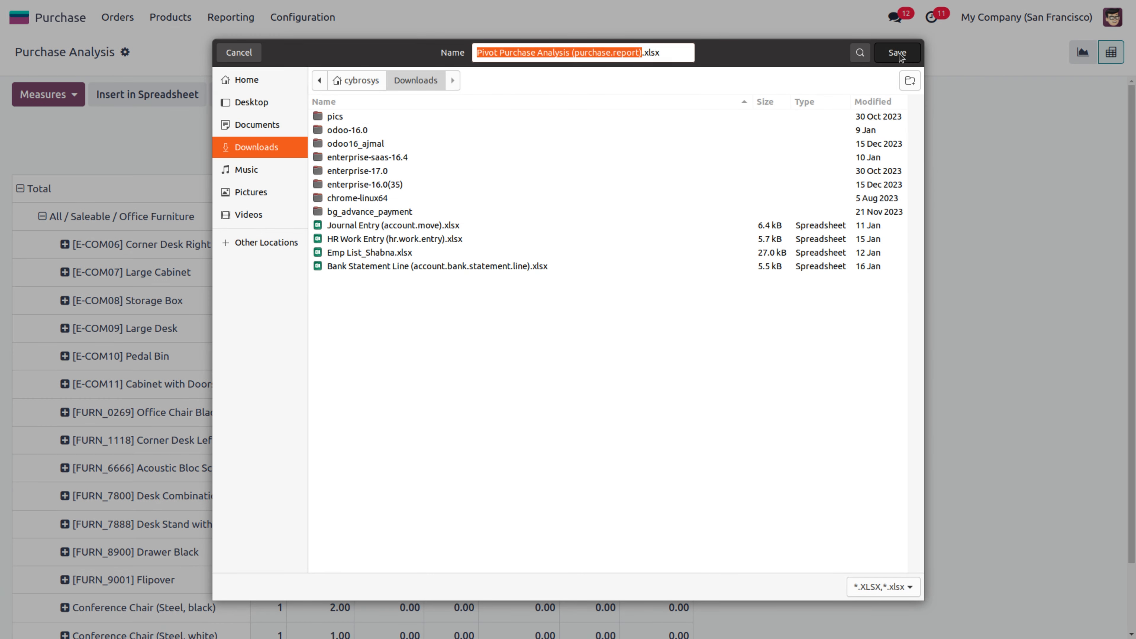